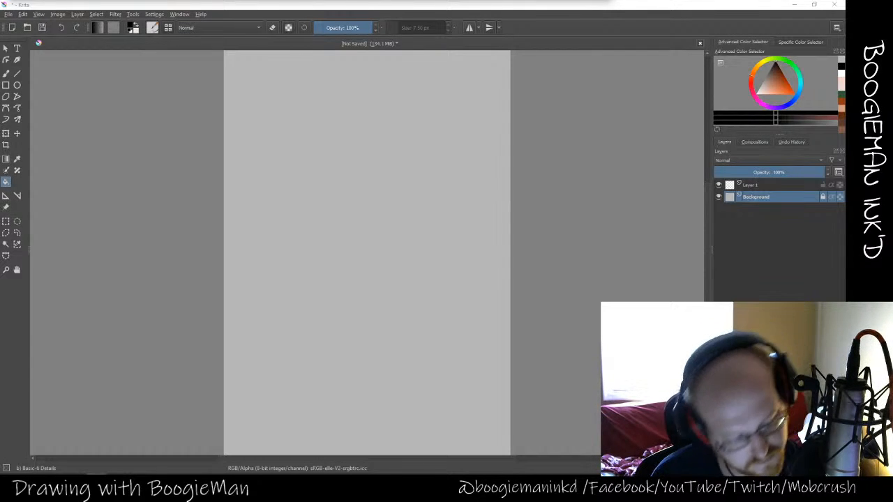
Sketch two overlapping construction circles in thin black brush lines on Layer 1, in the upper part of the page
{"action": "left_click", "coordinate": [754, 187]}
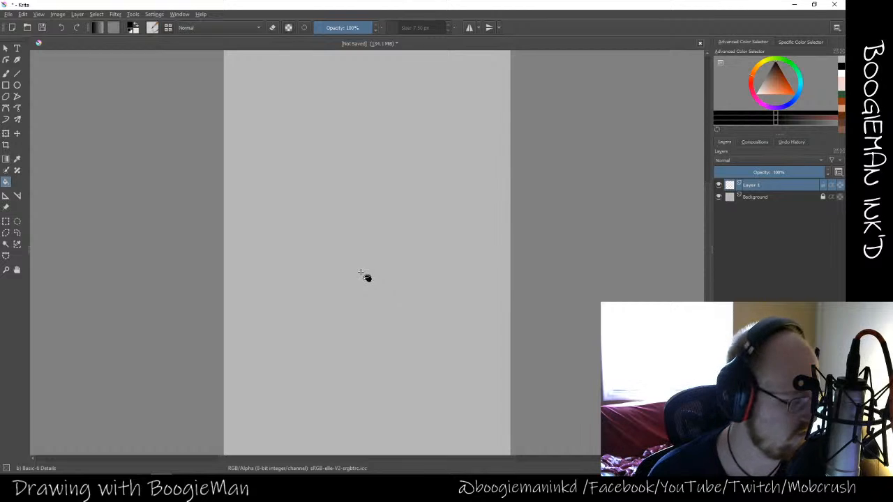
{"action": "key", "text": "b"}
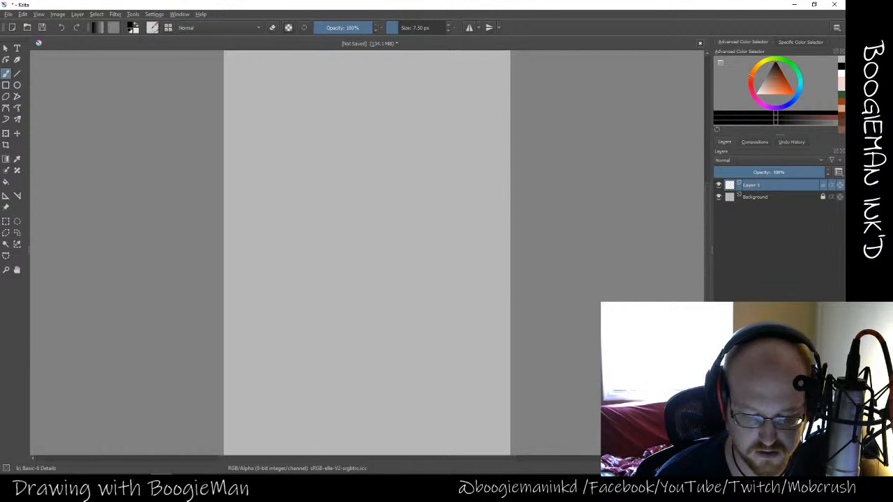
{"action": "key", "text": "ctrl+plus"}
{"action": "key", "text": "ctrl+plus"}
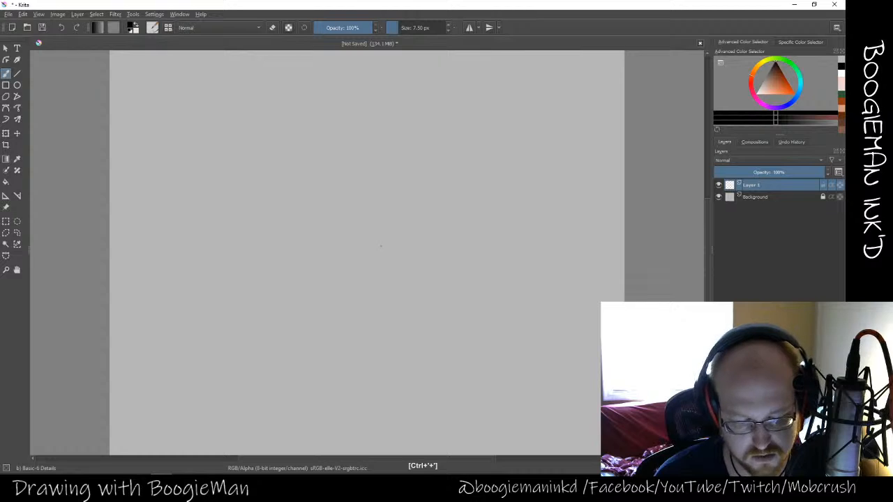
{"action": "key", "text": "space"}
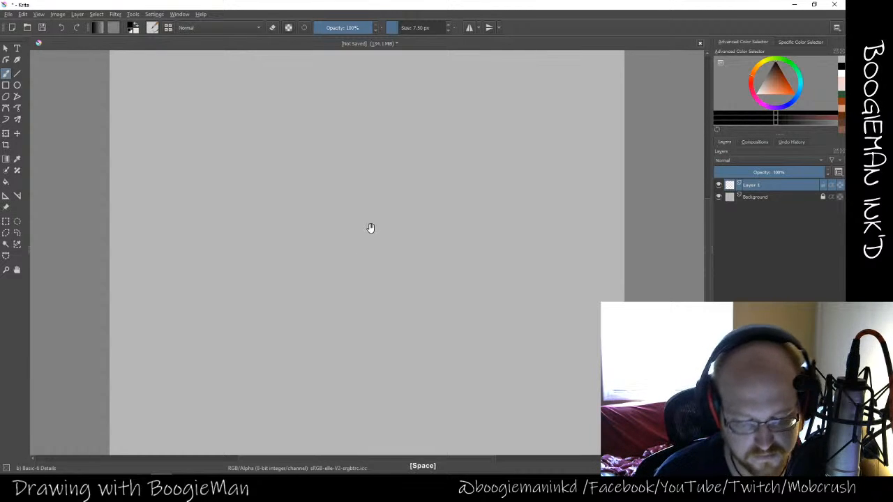
{"action": "left_click_drag", "start_coordinate": [372, 228], "coordinate": [398, 339]}
{"action": "left_click_drag", "start_coordinate": [402, 272], "coordinate": [418, 303]}
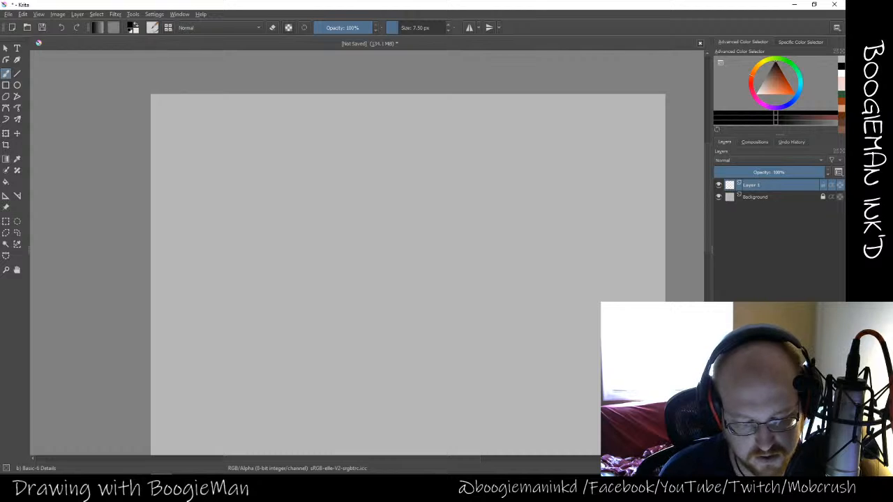
{"action": "left_click_drag", "start_coordinate": [293, 161], "coordinate": [339, 173]}
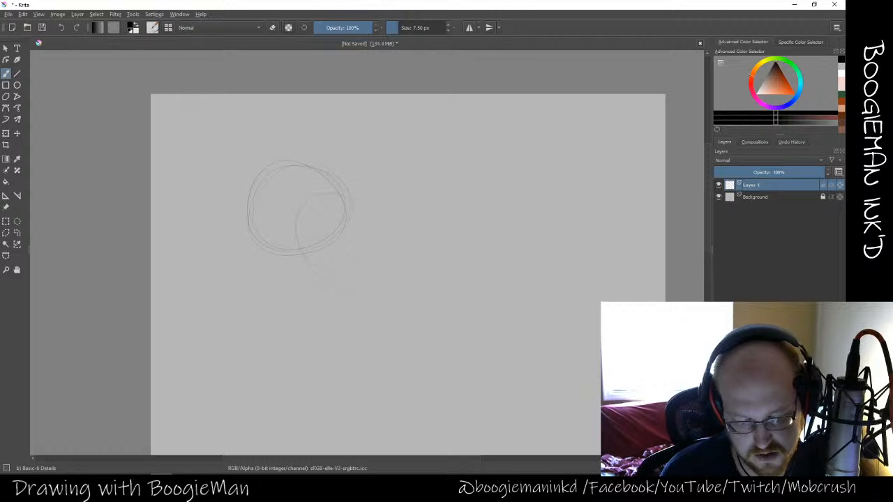
{"action": "mouse_move", "coordinate": [300, 202]}
{"action": "left_mouse_down"}
{"action": "mouse_move", "coordinate": [386, 232]}
{"action": "mouse_move", "coordinate": [385, 216]}
{"action": "mouse_move", "coordinate": [403, 249]}
{"action": "left_mouse_up"}
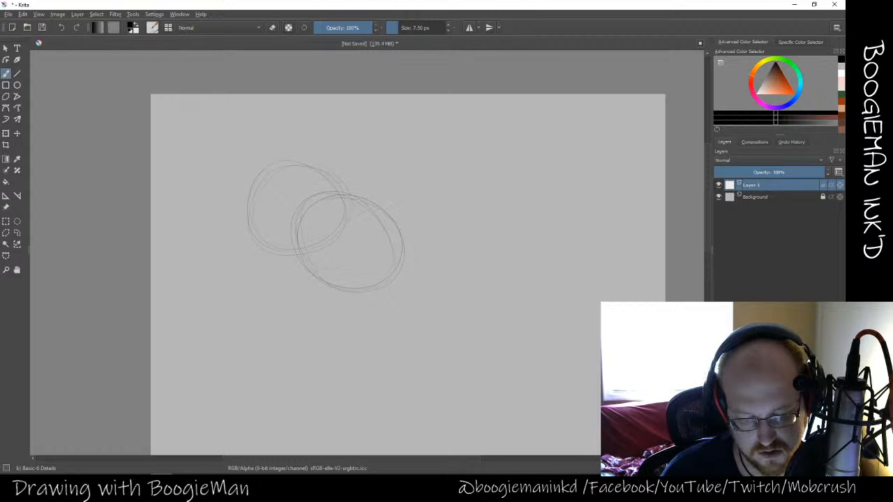
{"action": "left_click_drag", "start_coordinate": [391, 202], "coordinate": [410, 269]}
{"action": "left_click_drag", "start_coordinate": [328, 194], "coordinate": [302, 280]}
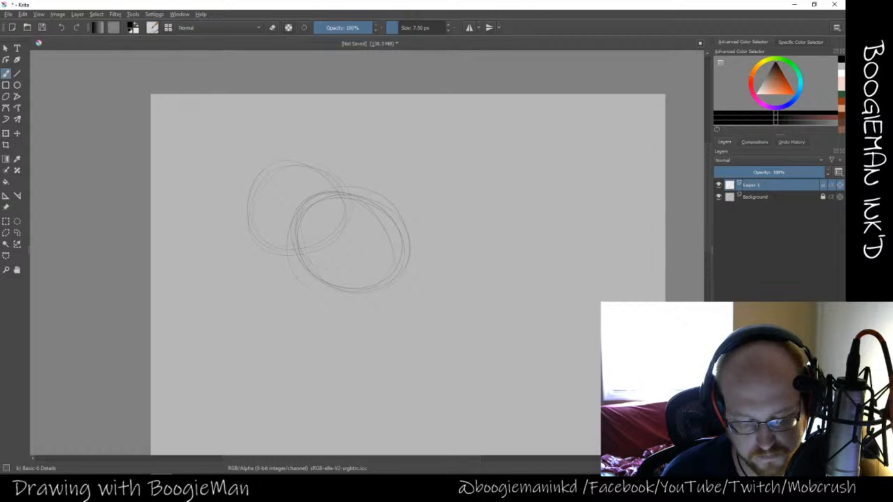
Choose a bright red brush colour and add a new paint layer above the construction circles
{"action": "left_click", "coordinate": [767, 84]}
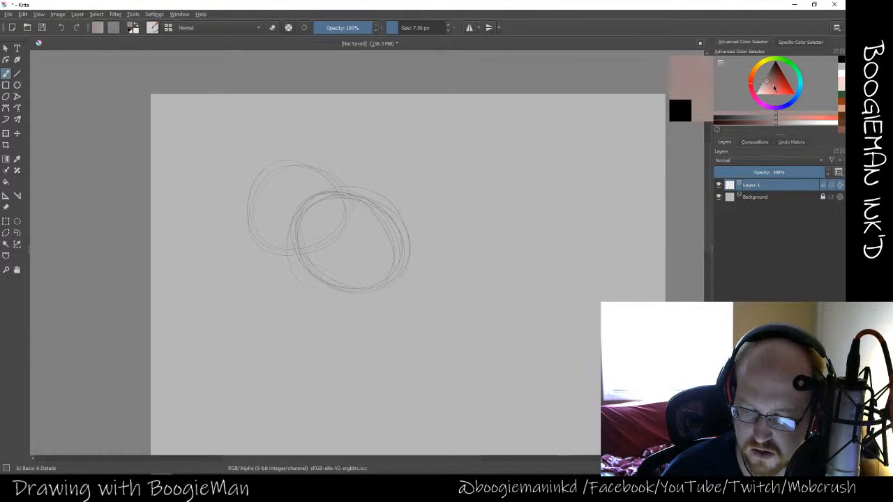
{"action": "left_click", "coordinate": [788, 91]}
{"action": "key", "text": "Insert"}
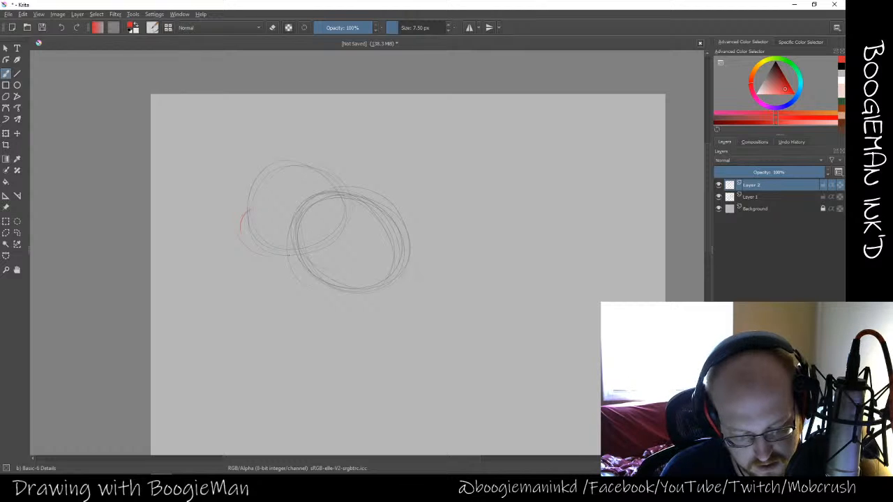
{"action": "left_click_drag", "start_coordinate": [240, 233], "coordinate": [265, 260]}
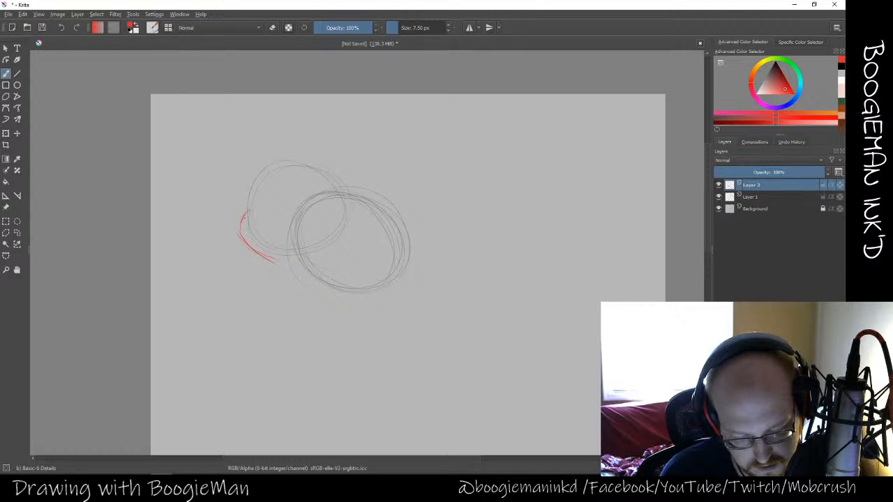
{"action": "mouse_move", "coordinate": [251, 210]}
{"action": "left_mouse_down"}
{"action": "mouse_move", "coordinate": [241, 234]}
{"action": "mouse_move", "coordinate": [274, 263]}
{"action": "mouse_move", "coordinate": [267, 258]}
{"action": "mouse_move", "coordinate": [323, 247]}
{"action": "mouse_move", "coordinate": [277, 272]}
{"action": "mouse_move", "coordinate": [319, 248]}
{"action": "mouse_move", "coordinate": [275, 266]}
{"action": "mouse_move", "coordinate": [240, 236]}
{"action": "mouse_move", "coordinate": [254, 212]}
{"action": "left_mouse_up"}
{"action": "key", "text": "e"}
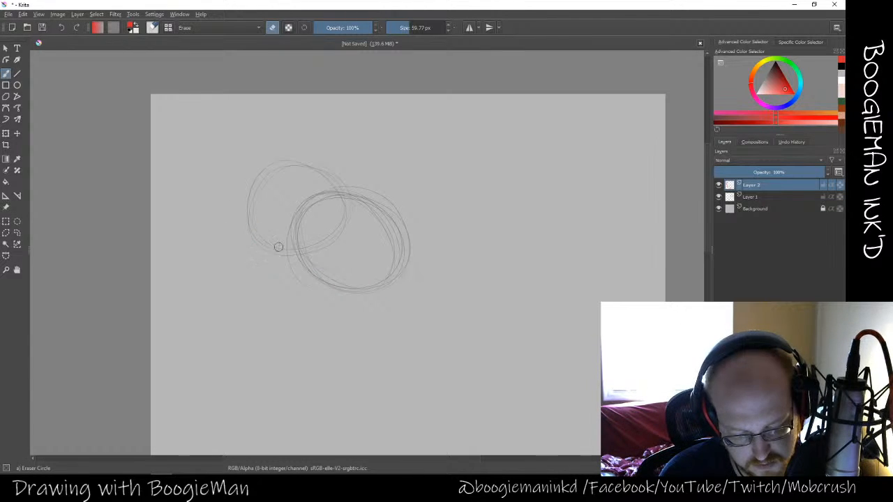
{"action": "key", "text": "e"}
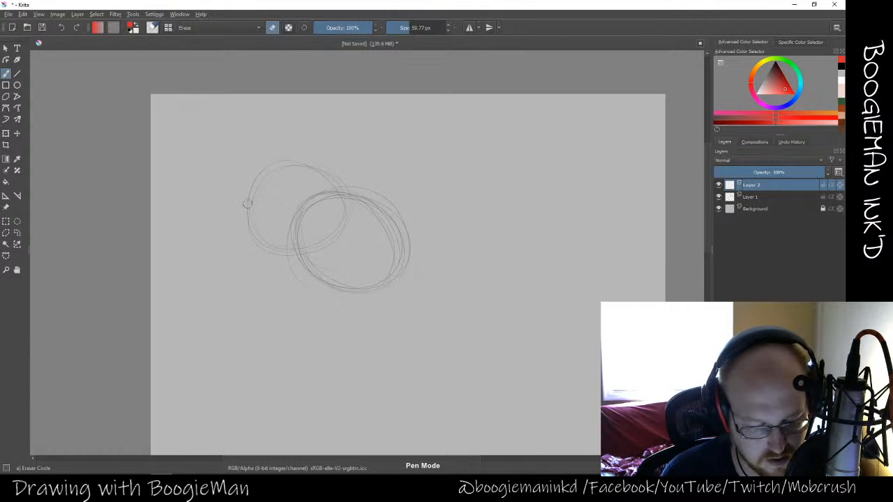
Draw the animal's snout-like curve around the smaller circle in red, continuing down into the first front leg and its split hoof
{"action": "left_click_drag", "start_coordinate": [250, 202], "coordinate": [236, 218]}
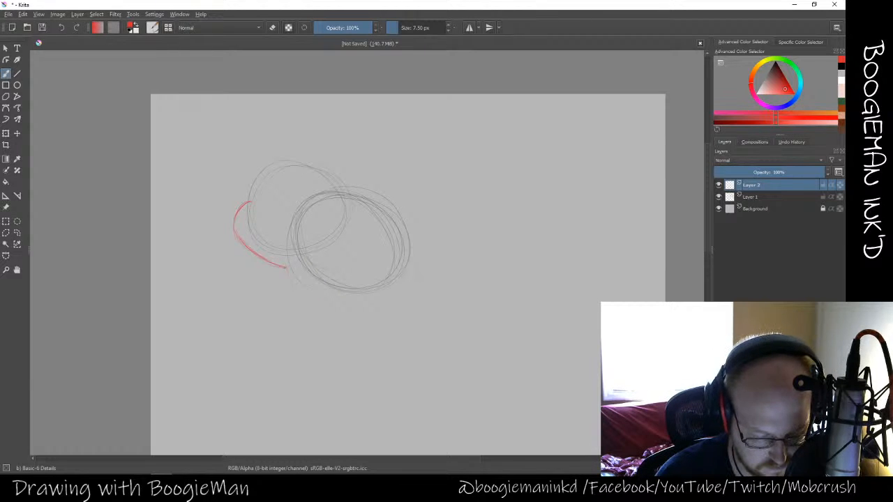
{"action": "left_click_drag", "start_coordinate": [286, 267], "coordinate": [297, 334]}
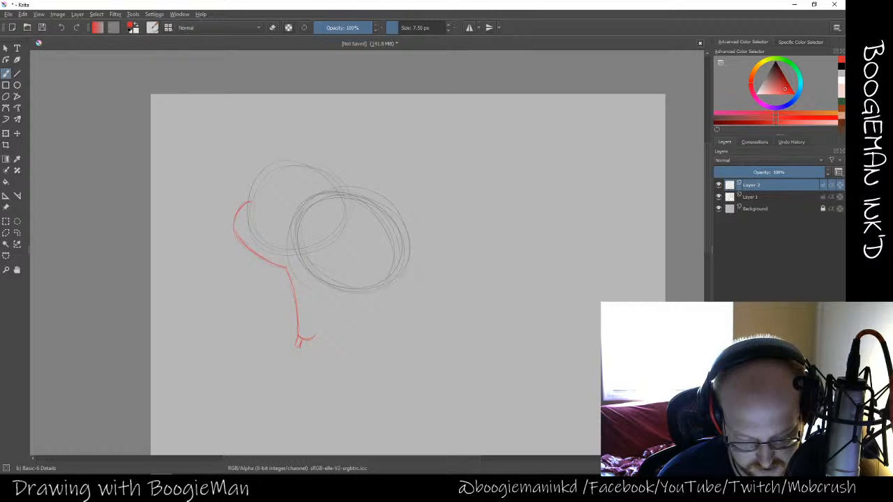
{"action": "left_click_drag", "start_coordinate": [300, 348], "coordinate": [313, 339]}
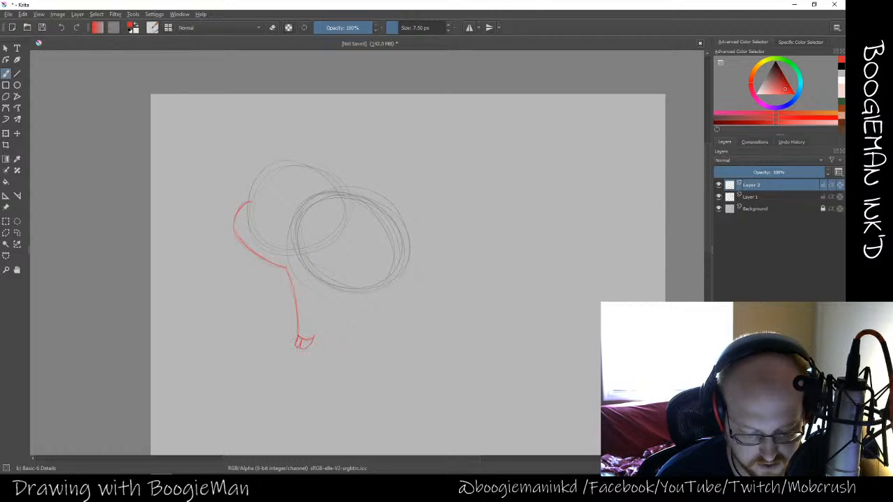
{"action": "mouse_move", "coordinate": [297, 344]}
{"action": "left_mouse_down"}
{"action": "mouse_move", "coordinate": [300, 330]}
{"action": "mouse_move", "coordinate": [312, 343]}
{"action": "mouse_move", "coordinate": [302, 347]}
{"action": "left_mouse_up"}
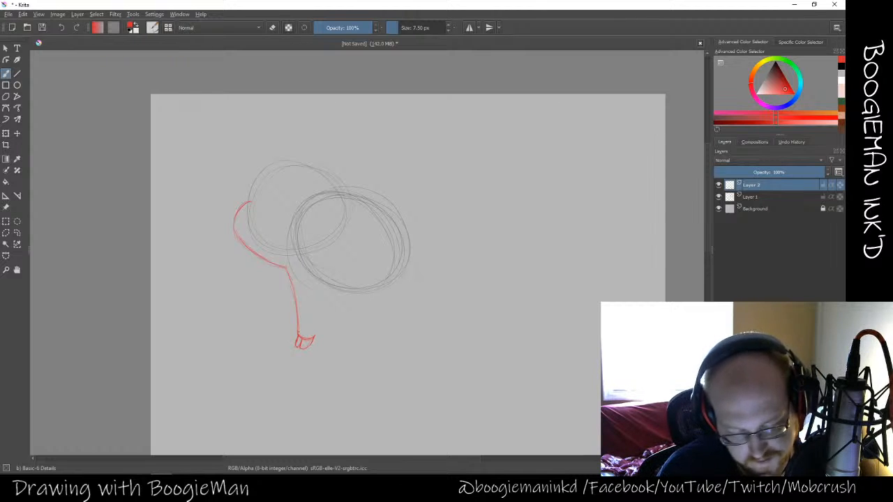
Erase the sharp corner above the first front leg and redraw it as a smooth curve running into the leg
{"action": "key", "text": "e"}
{"action": "left_click_drag", "start_coordinate": [285, 267], "coordinate": [295, 310]}
{"action": "key", "text": "e"}
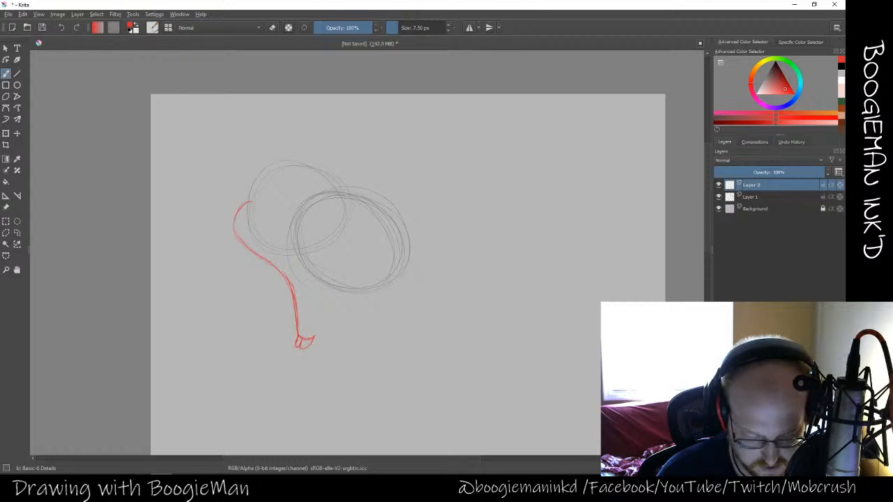
Complete the first front leg with a firmer line above the hoof, a short underside line and the leg's back edge
{"action": "left_click_drag", "start_coordinate": [300, 337], "coordinate": [314, 338]}
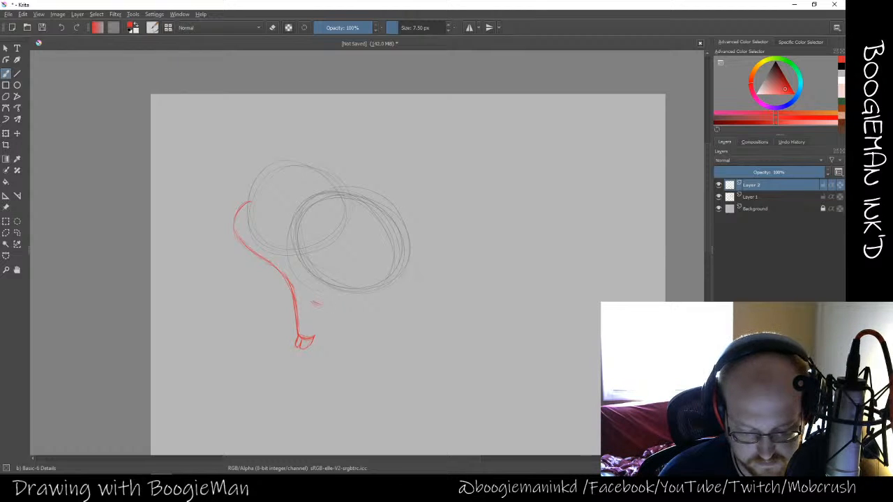
{"action": "left_click_drag", "start_coordinate": [310, 299], "coordinate": [334, 306]}
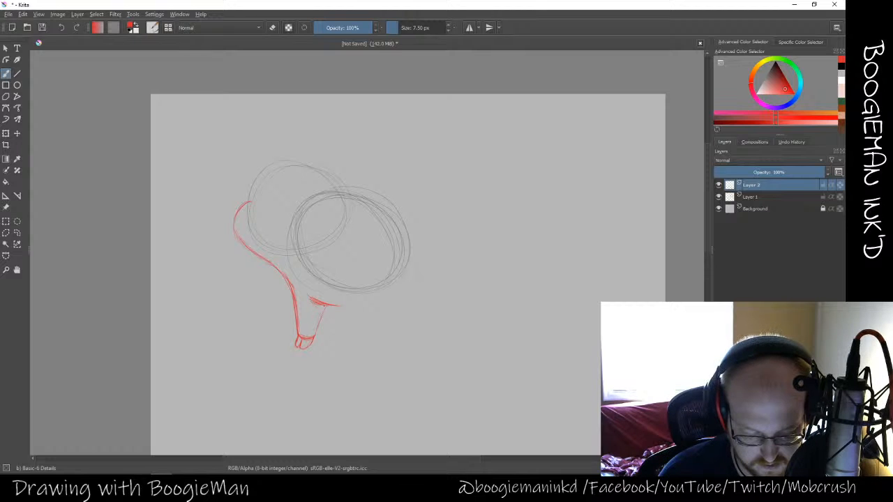
{"action": "left_click_drag", "start_coordinate": [324, 307], "coordinate": [315, 332]}
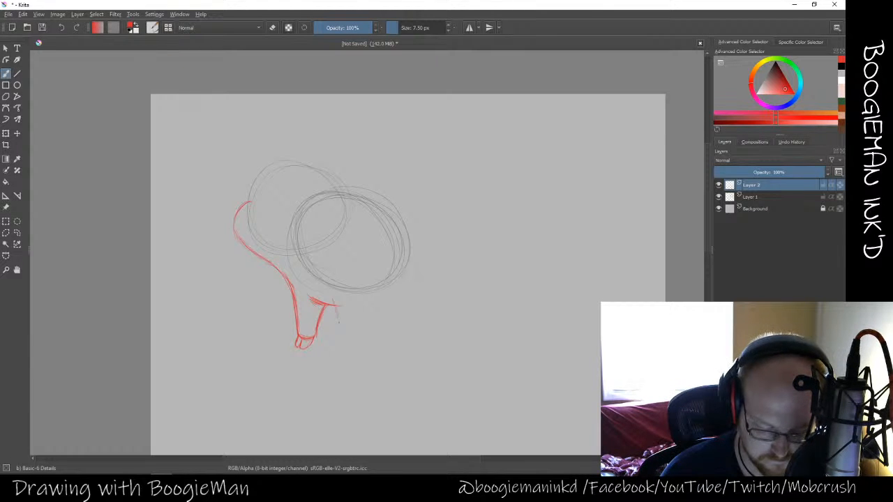
Draw the second front leg with a split hoof, running its back edge up to the larger circle
{"action": "left_click_drag", "start_coordinate": [334, 303], "coordinate": [340, 332]}
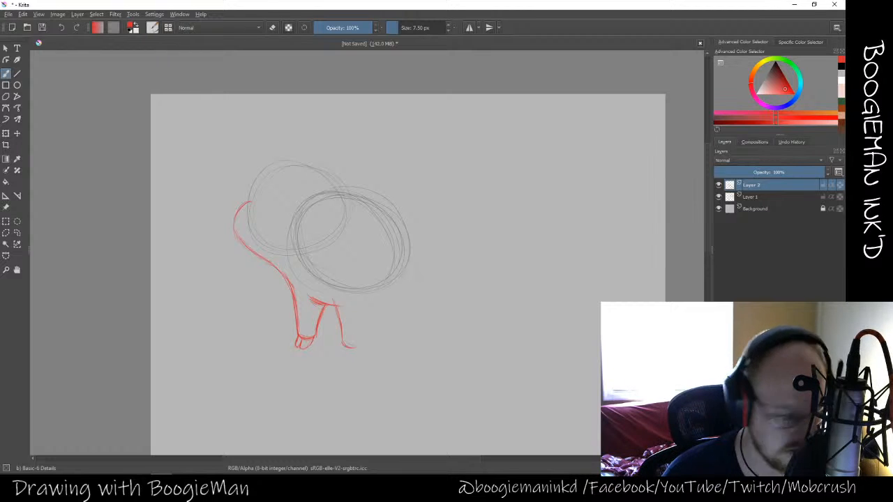
{"action": "mouse_move", "coordinate": [353, 347]}
{"action": "left_mouse_down"}
{"action": "mouse_move", "coordinate": [365, 345]}
{"action": "mouse_move", "coordinate": [388, 281]}
{"action": "left_mouse_up"}
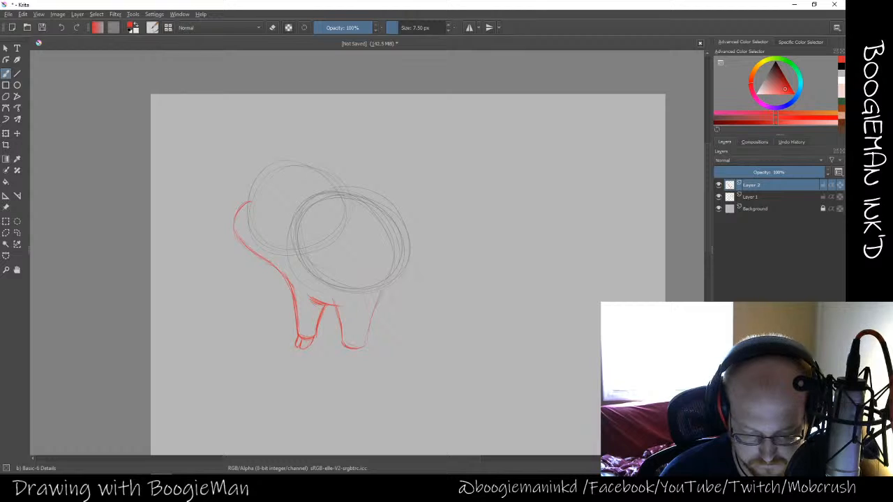
{"action": "left_click_drag", "start_coordinate": [337, 312], "coordinate": [343, 346]}
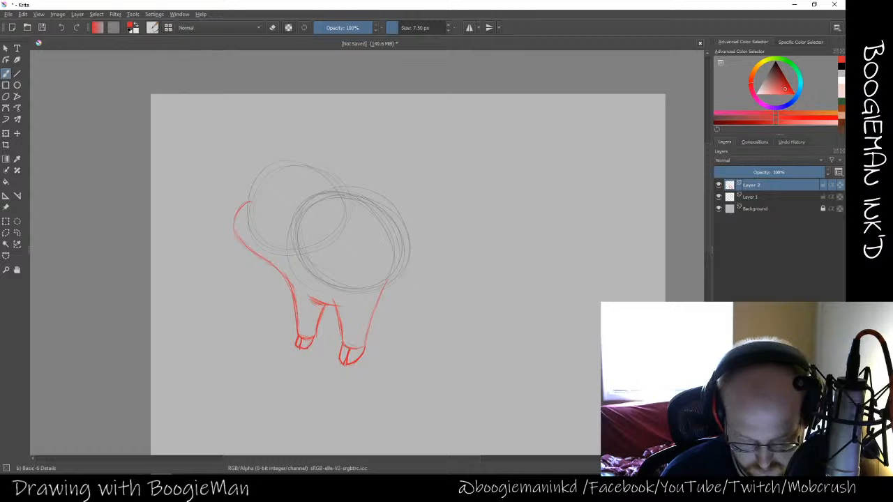
Darken the front contour and the edges of both front legs with heavier red strokes
{"action": "mouse_move", "coordinate": [251, 202]}
{"action": "left_mouse_down"}
{"action": "mouse_move", "coordinate": [262, 256]}
{"action": "mouse_move", "coordinate": [297, 306]}
{"action": "mouse_move", "coordinate": [298, 327]}
{"action": "mouse_move", "coordinate": [317, 337]}
{"action": "left_mouse_up"}
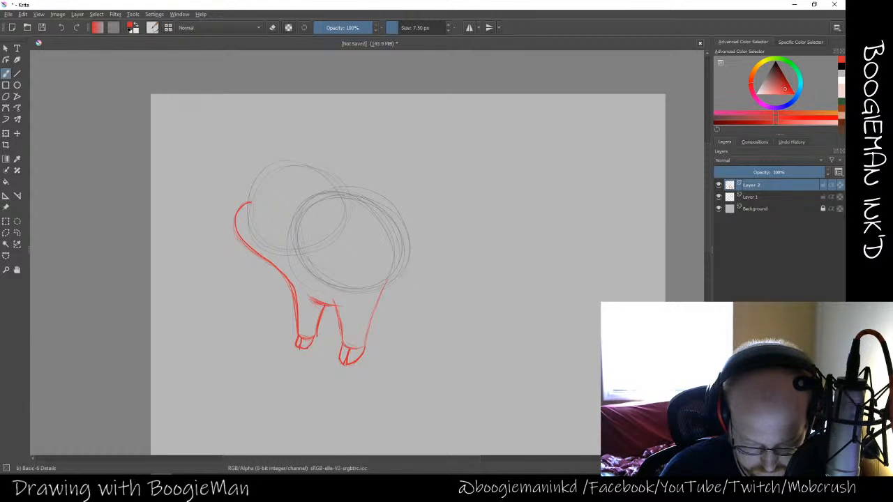
{"action": "left_click_drag", "start_coordinate": [336, 298], "coordinate": [341, 334]}
{"action": "left_click_drag", "start_coordinate": [364, 346], "coordinate": [385, 280]}
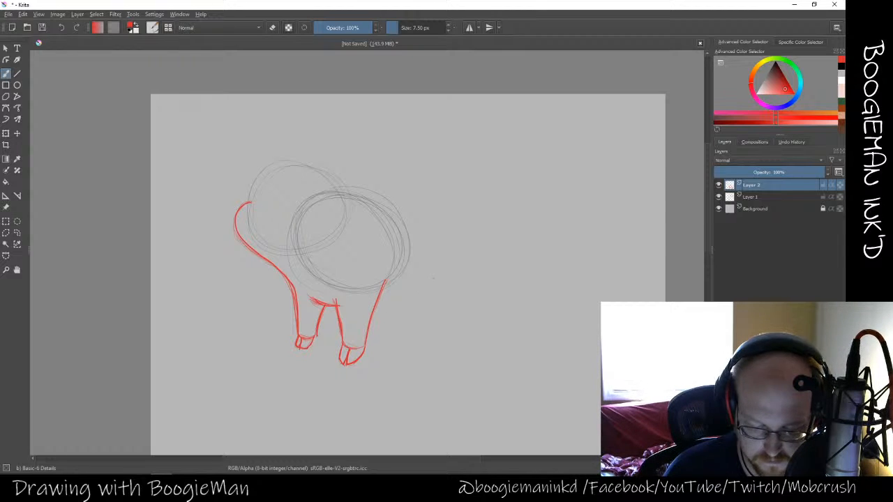
Hide Layer 1 with the construction circles and draw the belly line from the second front leg rising toward the rear
{"action": "left_click", "coordinate": [719, 197]}
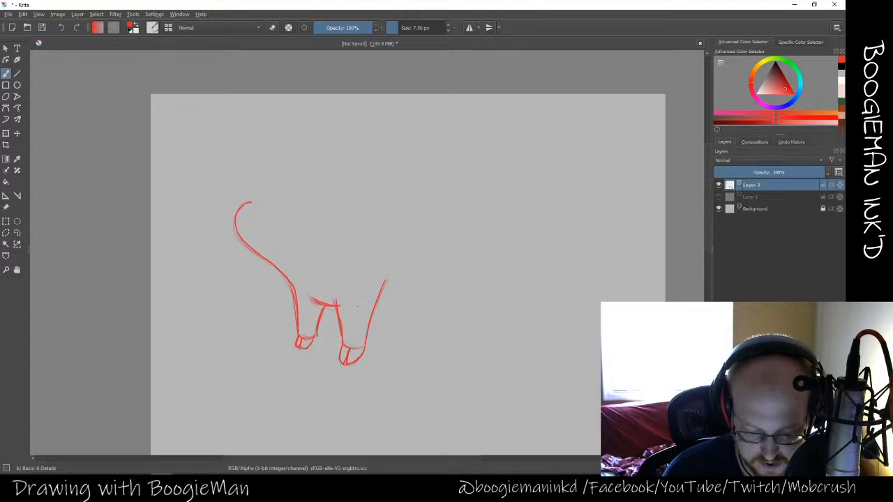
{"action": "key", "text": "e"}
{"action": "key", "text": "e"}
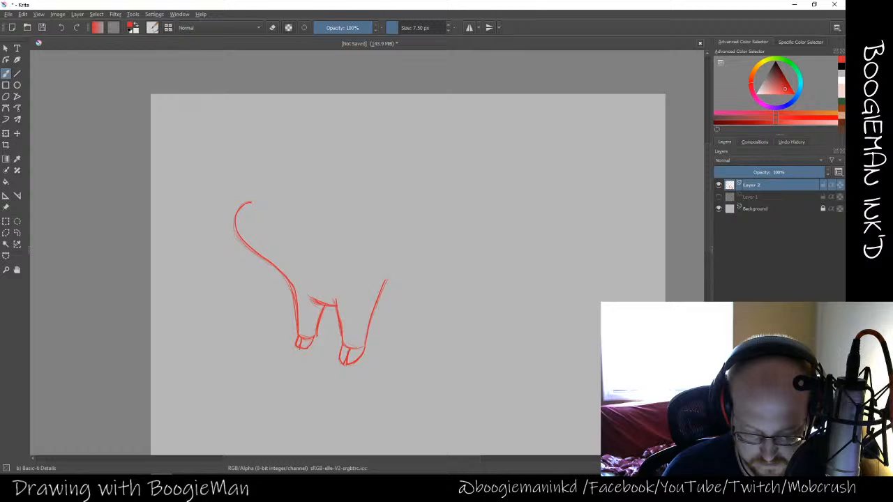
{"action": "mouse_move", "coordinate": [380, 303]}
{"action": "left_mouse_down"}
{"action": "mouse_move", "coordinate": [436, 280]}
{"action": "mouse_move", "coordinate": [406, 293]}
{"action": "left_mouse_up"}
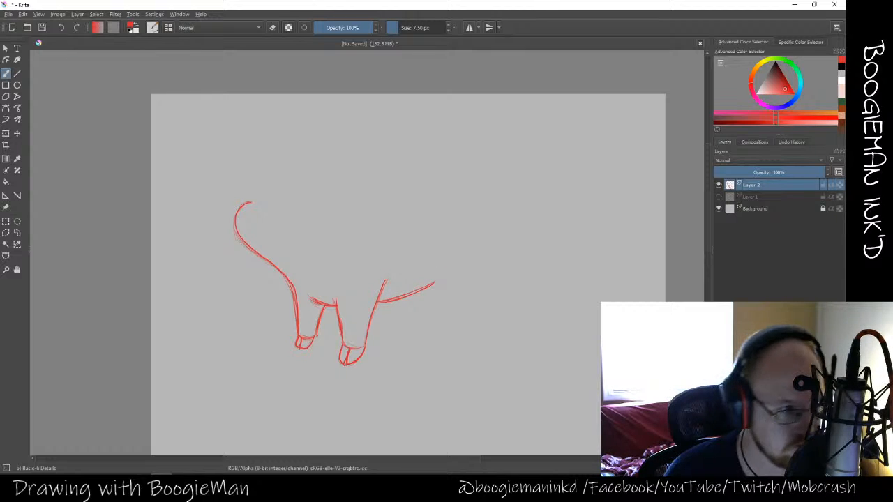
{"action": "left_click_drag", "start_coordinate": [432, 282], "coordinate": [444, 275]}
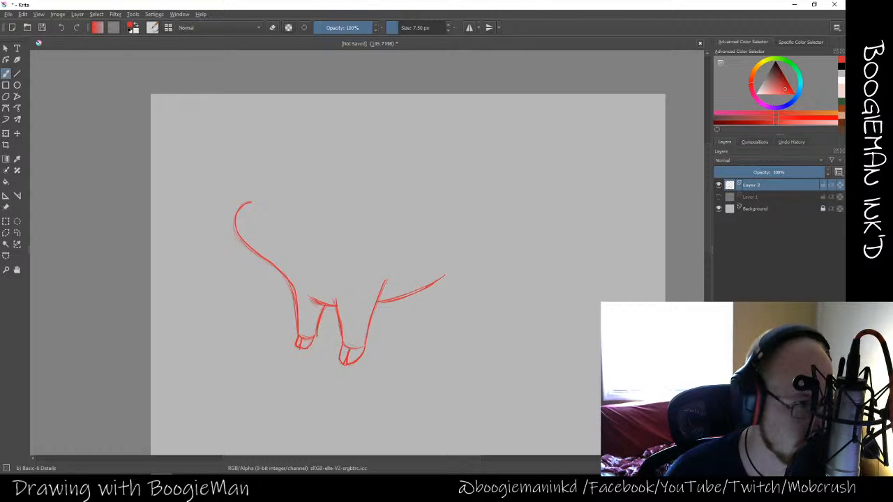
Draw the hind leg below the end of the belly line, with a split hoof and a slanted rear edge
{"action": "mouse_move", "coordinate": [427, 292]}
{"action": "left_mouse_down"}
{"action": "mouse_move", "coordinate": [431, 306]}
{"action": "mouse_move", "coordinate": [448, 305]}
{"action": "mouse_move", "coordinate": [428, 318]}
{"action": "left_mouse_up"}
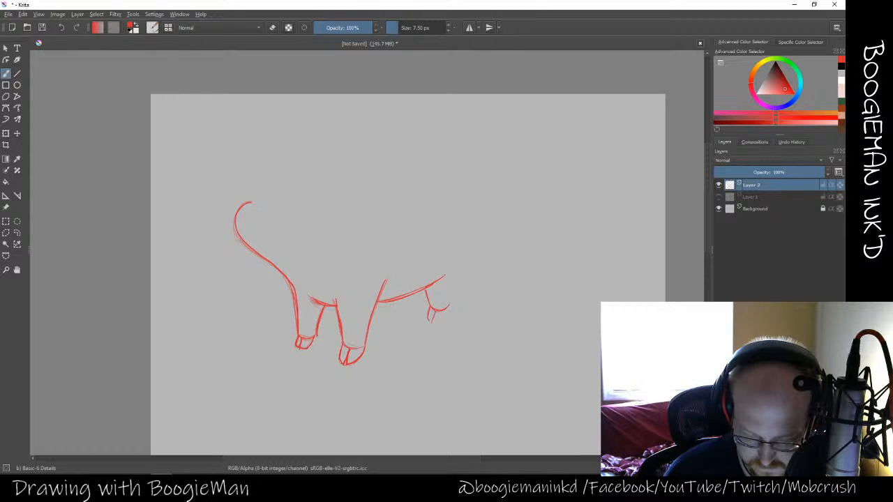
{"action": "mouse_move", "coordinate": [429, 316]}
{"action": "left_mouse_down"}
{"action": "mouse_move", "coordinate": [446, 320]}
{"action": "mouse_move", "coordinate": [449, 307]}
{"action": "mouse_move", "coordinate": [427, 323]}
{"action": "left_mouse_up"}
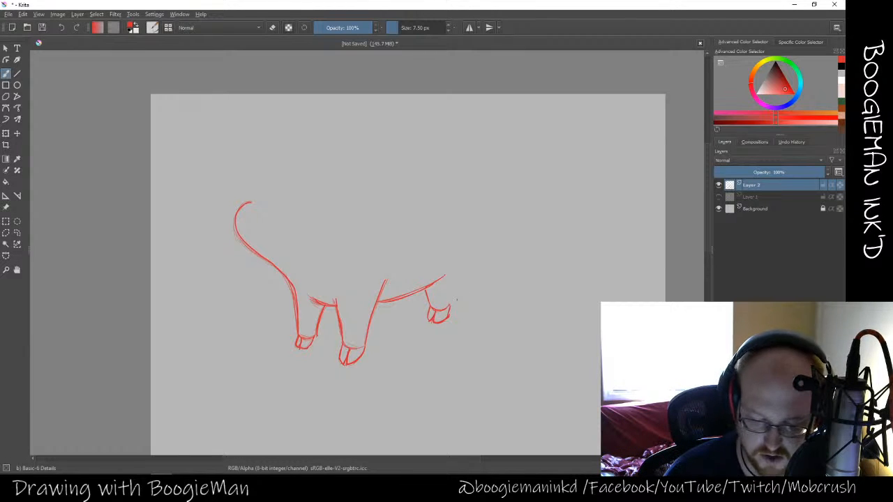
{"action": "mouse_move", "coordinate": [450, 306]}
{"action": "left_mouse_down"}
{"action": "mouse_move", "coordinate": [459, 280]}
{"action": "mouse_move", "coordinate": [481, 276]}
{"action": "mouse_move", "coordinate": [477, 225]}
{"action": "mouse_move", "coordinate": [480, 264]}
{"action": "left_mouse_up"}
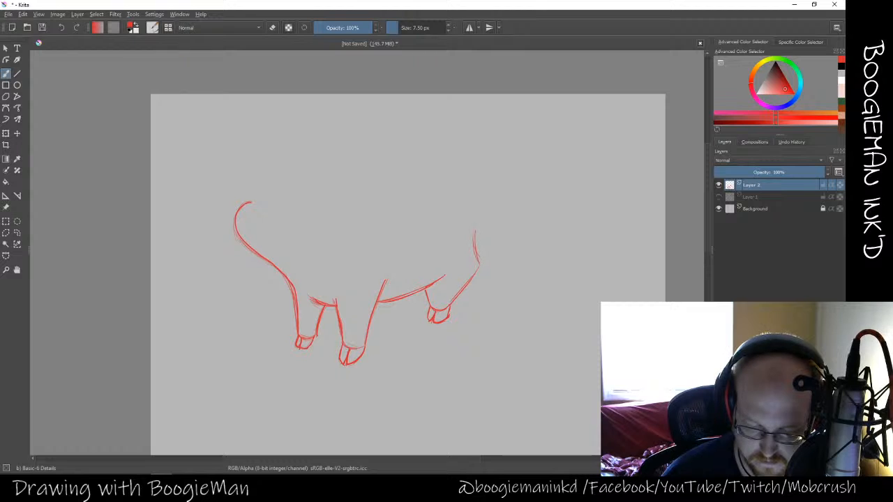
Firm up the rear edge of the hind leg and extend it upward into the curved rump outline
{"action": "mouse_move", "coordinate": [474, 224]}
{"action": "left_mouse_down"}
{"action": "mouse_move", "coordinate": [480, 263]}
{"action": "mouse_move", "coordinate": [454, 298]}
{"action": "left_mouse_up"}
{"action": "left_click_drag", "start_coordinate": [474, 228], "coordinate": [475, 244]}
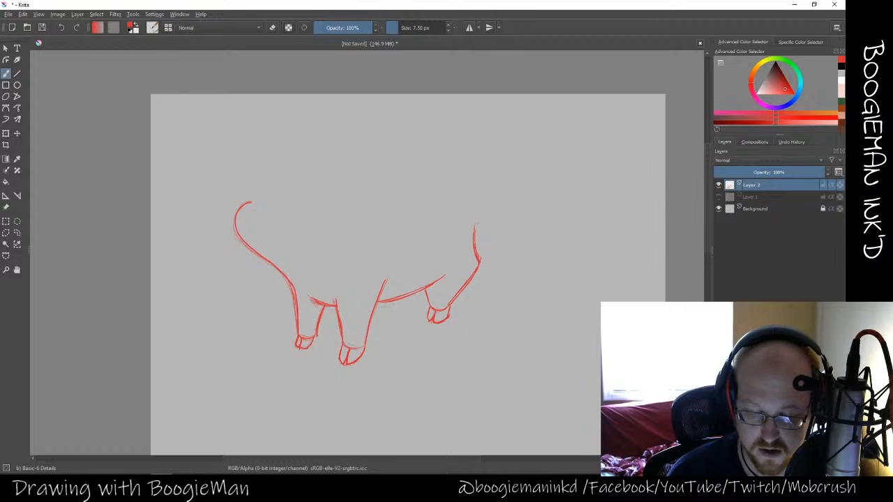
{"action": "left_click_drag", "start_coordinate": [460, 194], "coordinate": [475, 212]}
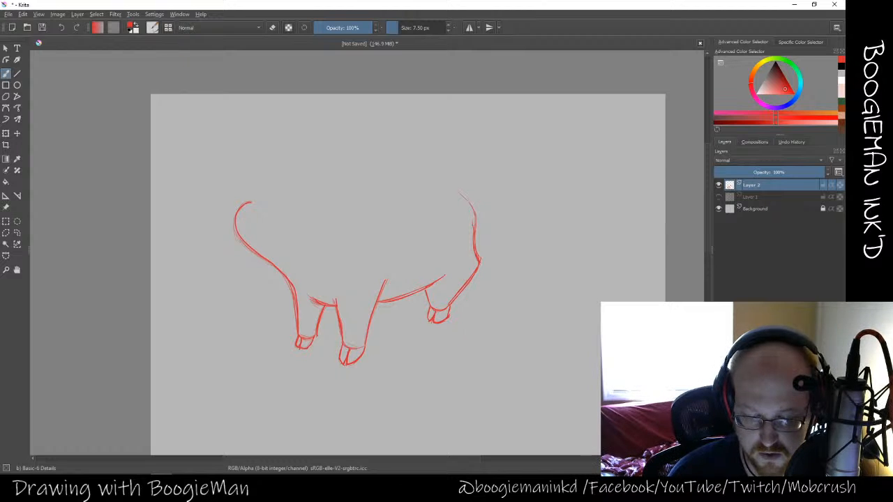
Extend the rump outline forward into an arched back line, and erase the front part of that arch
{"action": "left_click_drag", "start_coordinate": [448, 183], "coordinate": [467, 202]}
{"action": "left_click_drag", "start_coordinate": [426, 174], "coordinate": [380, 172]}
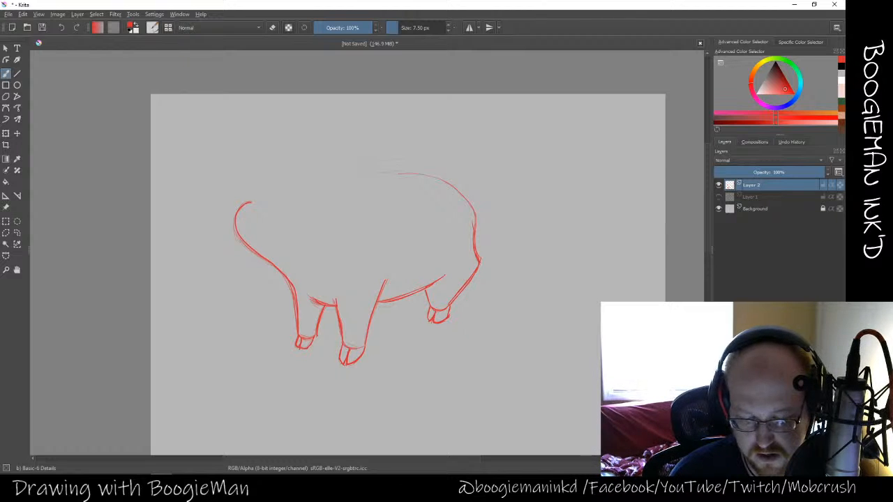
{"action": "left_click_drag", "start_coordinate": [331, 192], "coordinate": [408, 174]}
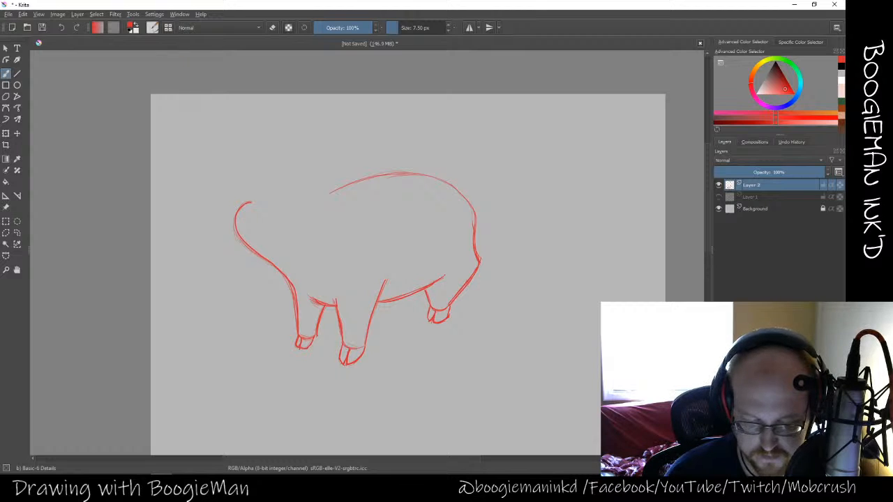
{"action": "key", "text": "e"}
{"action": "left_click_drag", "start_coordinate": [329, 193], "coordinate": [383, 173]}
{"action": "key", "text": "e"}
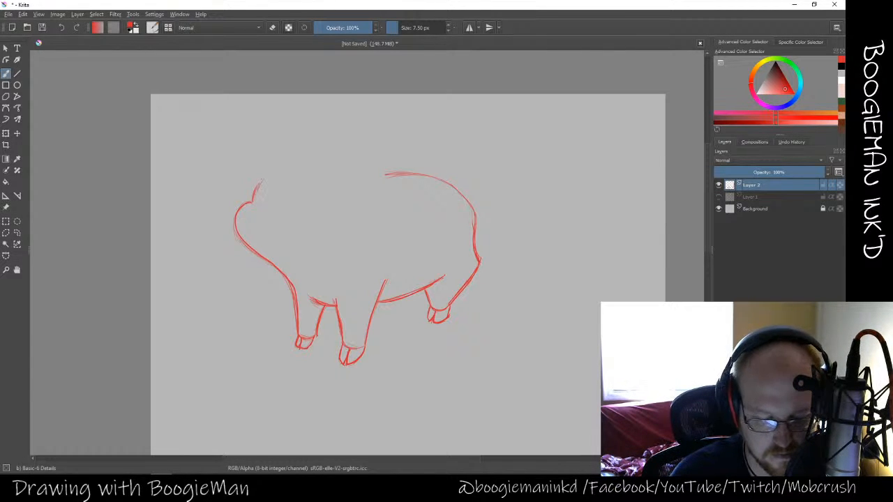
Draw a domed head outline up from the muzzle and around the back, and erase its rear side and upper rear curve
{"action": "mouse_move", "coordinate": [257, 183]}
{"action": "left_mouse_down"}
{"action": "mouse_move", "coordinate": [290, 158]}
{"action": "mouse_move", "coordinate": [322, 159]}
{"action": "mouse_move", "coordinate": [310, 160]}
{"action": "mouse_move", "coordinate": [353, 176]}
{"action": "mouse_move", "coordinate": [355, 240]}
{"action": "left_mouse_up"}
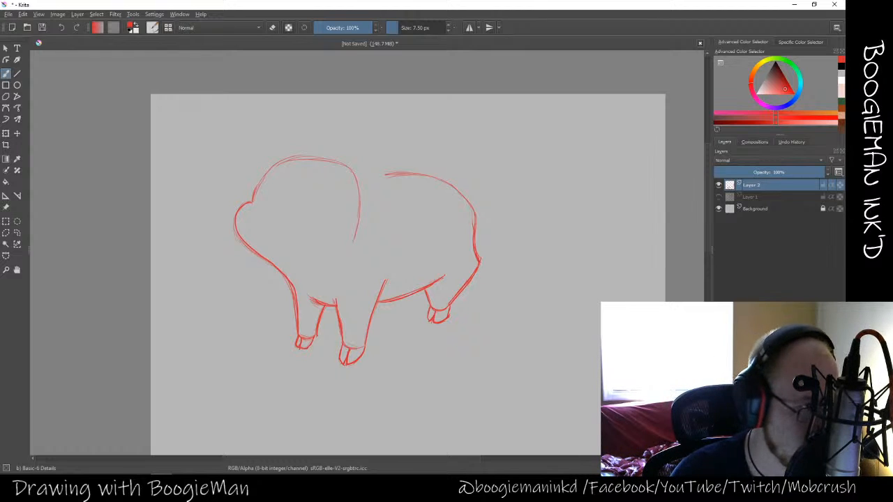
{"action": "key", "text": "e"}
{"action": "left_click_drag", "start_coordinate": [357, 175], "coordinate": [355, 227]}
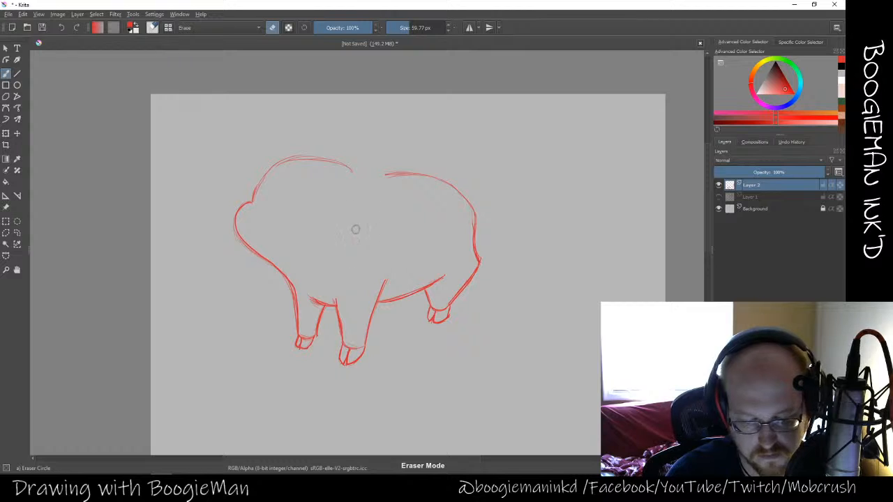
{"action": "mouse_move", "coordinate": [351, 184]}
{"action": "left_mouse_down"}
{"action": "mouse_move", "coordinate": [339, 163]}
{"action": "mouse_move", "coordinate": [323, 159]}
{"action": "left_mouse_up"}
{"action": "key", "text": "e"}
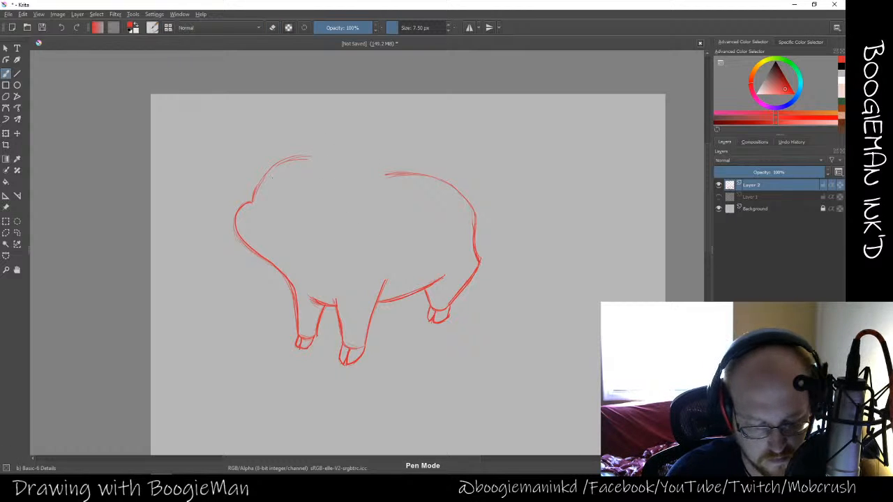
Redraw the crown of the head with several overlapping strokes rising from the muzzle notch
{"action": "left_click_drag", "start_coordinate": [253, 199], "coordinate": [317, 153]}
{"action": "left_click_drag", "start_coordinate": [266, 175], "coordinate": [339, 156]}
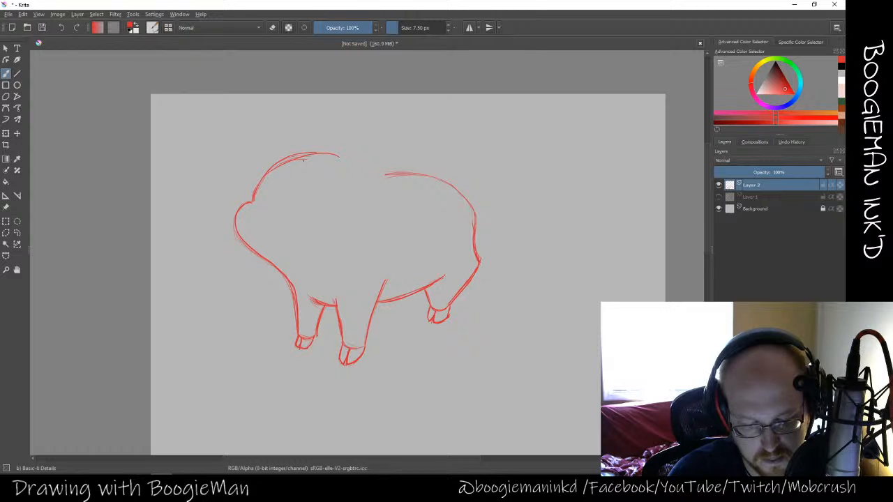
{"action": "left_click_drag", "start_coordinate": [254, 198], "coordinate": [338, 153]}
Draw a floppy, pointed ear at the back of the head, overlapping the front of the back line
{"action": "mouse_move", "coordinate": [273, 173]}
{"action": "left_mouse_down"}
{"action": "mouse_move", "coordinate": [335, 155]}
{"action": "mouse_move", "coordinate": [357, 187]}
{"action": "left_mouse_up"}
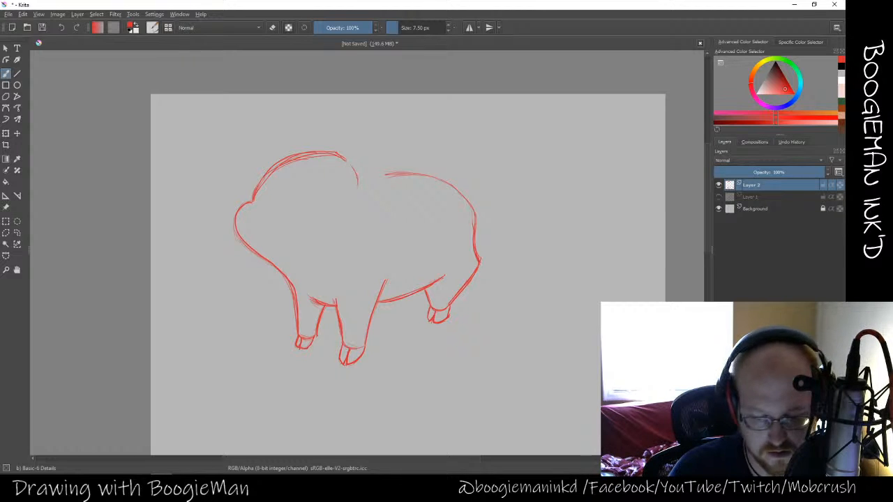
{"action": "mouse_move", "coordinate": [348, 159]}
{"action": "left_mouse_down"}
{"action": "mouse_move", "coordinate": [356, 218]}
{"action": "mouse_move", "coordinate": [381, 228]}
{"action": "left_mouse_up"}
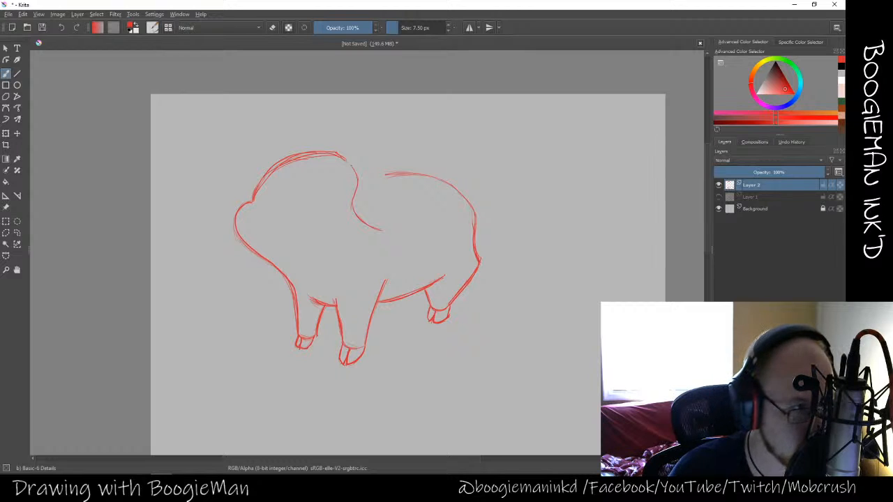
{"action": "left_click_drag", "start_coordinate": [351, 166], "coordinate": [392, 188]}
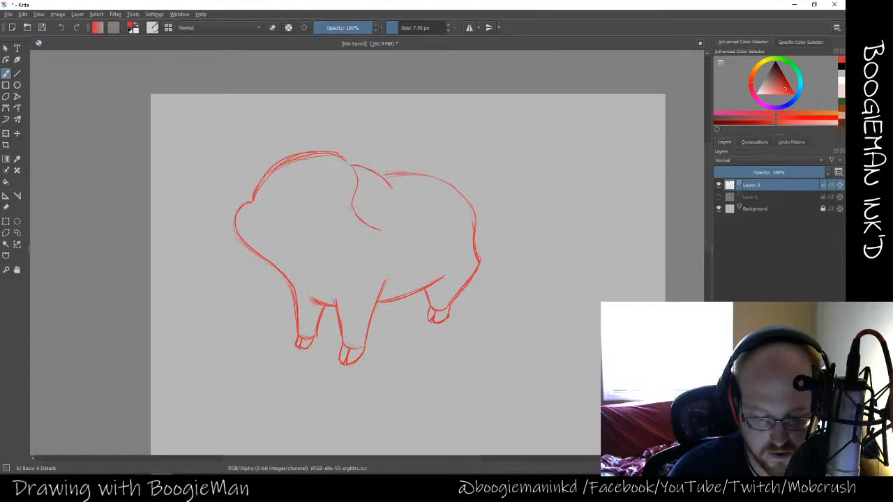
{"action": "left_click_drag", "start_coordinate": [352, 168], "coordinate": [358, 187]}
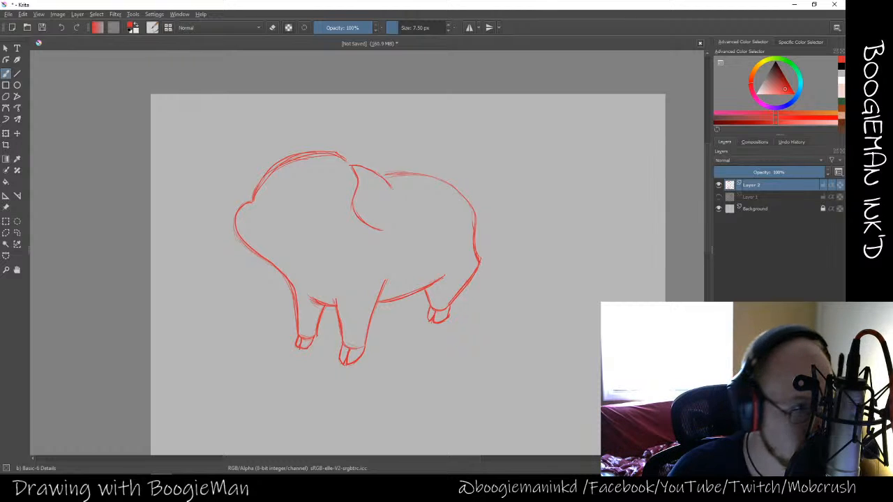
{"action": "mouse_move", "coordinate": [388, 183]}
{"action": "left_mouse_down"}
{"action": "mouse_move", "coordinate": [393, 209]}
{"action": "mouse_move", "coordinate": [382, 230]}
{"action": "left_mouse_up"}
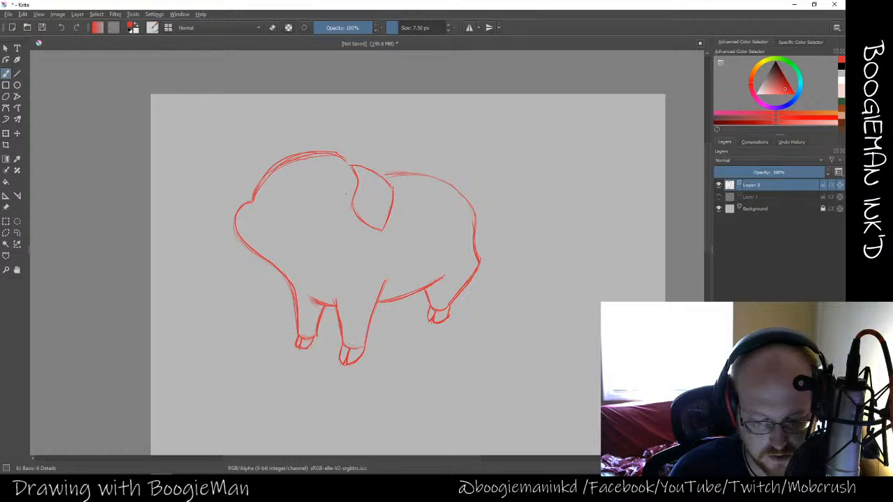
Erase the sketchy crown of the head and redraw it as a cleaner arc from the ear down to the muzzle
{"action": "key", "text": "e"}
{"action": "mouse_move", "coordinate": [284, 174]}
{"action": "left_mouse_down"}
{"action": "mouse_move", "coordinate": [260, 196]}
{"action": "mouse_move", "coordinate": [281, 163]}
{"action": "mouse_move", "coordinate": [353, 158]}
{"action": "left_mouse_up"}
{"action": "key", "text": "e"}
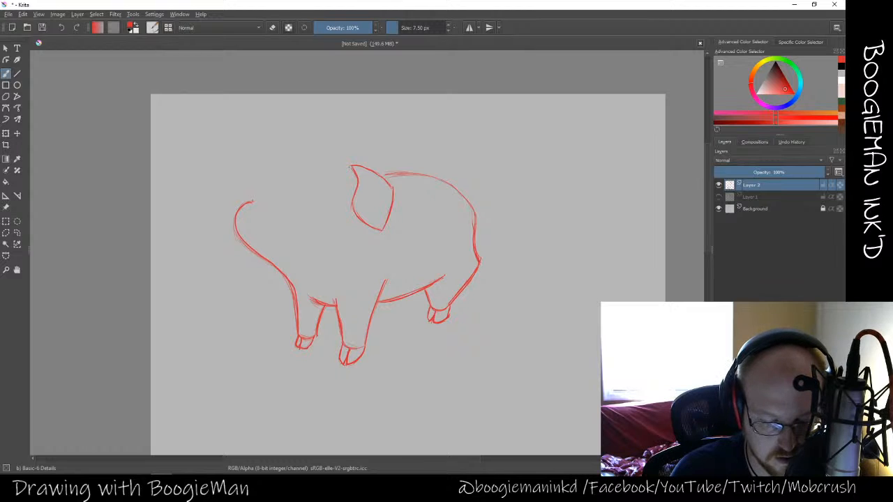
{"action": "mouse_move", "coordinate": [347, 165]}
{"action": "left_mouse_down"}
{"action": "mouse_move", "coordinate": [304, 157]}
{"action": "mouse_move", "coordinate": [272, 164]}
{"action": "mouse_move", "coordinate": [322, 152]}
{"action": "mouse_move", "coordinate": [349, 163]}
{"action": "left_mouse_up"}
{"action": "left_click_drag", "start_coordinate": [277, 160], "coordinate": [253, 201]}
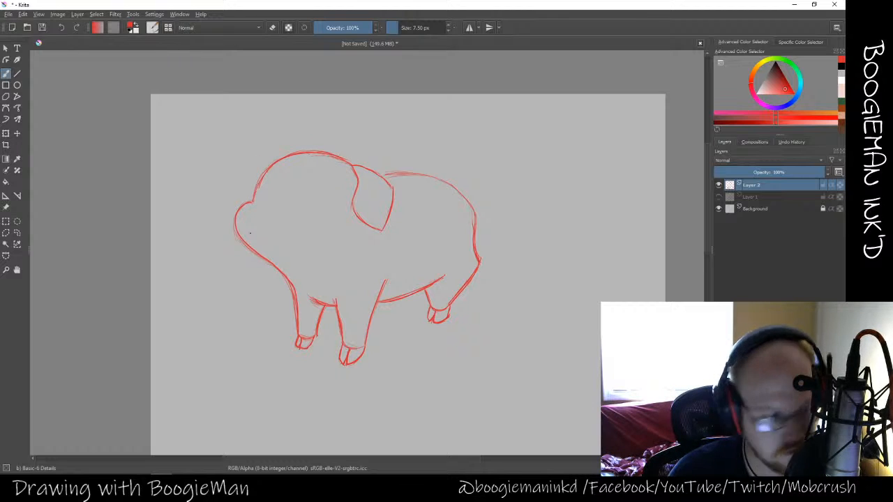
Draw a rounded triangular nose with two oval nostrils, and two upright oval eyes above it
{"action": "mouse_move", "coordinate": [272, 207]}
{"action": "left_mouse_down"}
{"action": "mouse_move", "coordinate": [310, 213]}
{"action": "mouse_move", "coordinate": [296, 238]}
{"action": "left_mouse_up"}
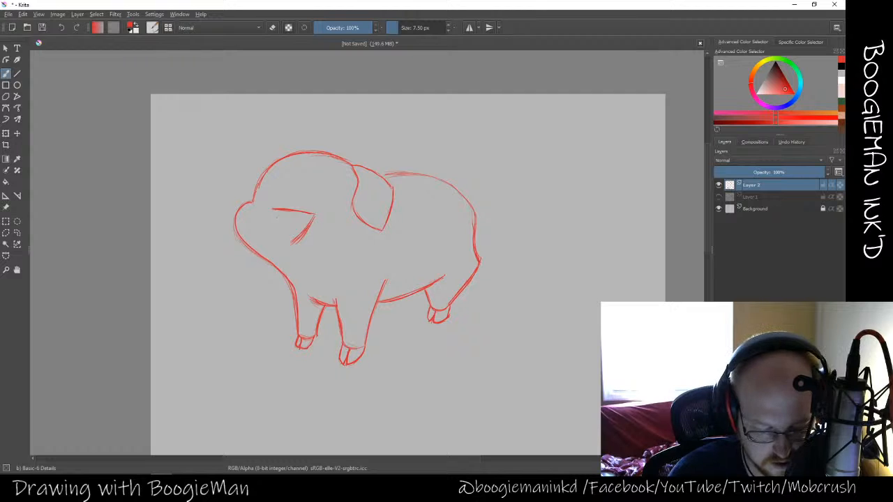
{"action": "mouse_move", "coordinate": [273, 209]}
{"action": "left_mouse_down"}
{"action": "mouse_move", "coordinate": [290, 243]}
{"action": "mouse_move", "coordinate": [313, 215]}
{"action": "mouse_move", "coordinate": [293, 213]}
{"action": "mouse_move", "coordinate": [293, 236]}
{"action": "mouse_move", "coordinate": [303, 232]}
{"action": "mouse_move", "coordinate": [280, 230]}
{"action": "mouse_move", "coordinate": [299, 234]}
{"action": "left_mouse_up"}
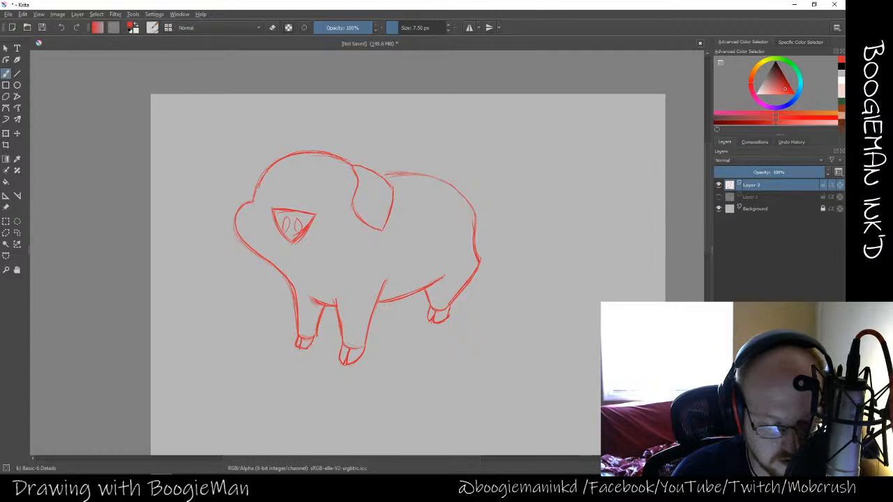
{"action": "mouse_move", "coordinate": [278, 178]}
{"action": "left_mouse_down"}
{"action": "mouse_move", "coordinate": [274, 195]}
{"action": "mouse_move", "coordinate": [292, 185]}
{"action": "mouse_move", "coordinate": [280, 166]}
{"action": "mouse_move", "coordinate": [282, 199]}
{"action": "mouse_move", "coordinate": [280, 167]}
{"action": "mouse_move", "coordinate": [318, 201]}
{"action": "left_mouse_up"}
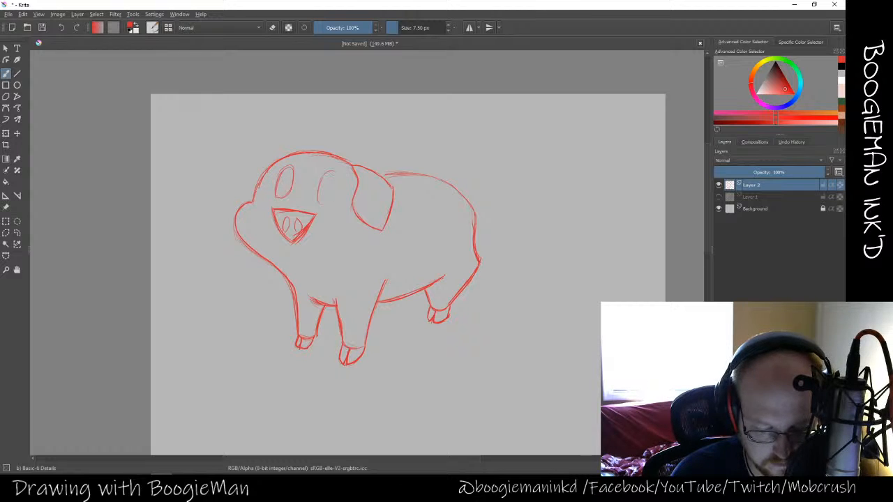
{"action": "left_click_drag", "start_coordinate": [330, 172], "coordinate": [338, 198]}
{"action": "left_click_drag", "start_coordinate": [335, 200], "coordinate": [326, 208]}
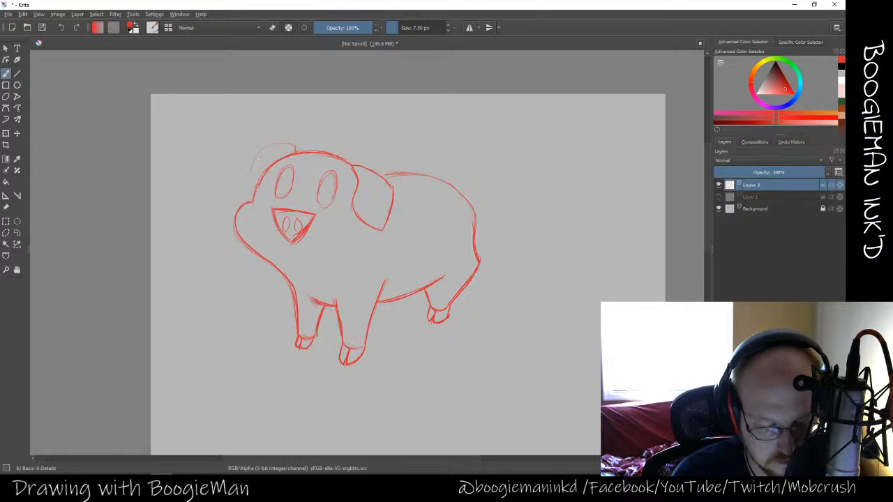
{"action": "left_click_drag", "start_coordinate": [251, 176], "coordinate": [262, 149]}
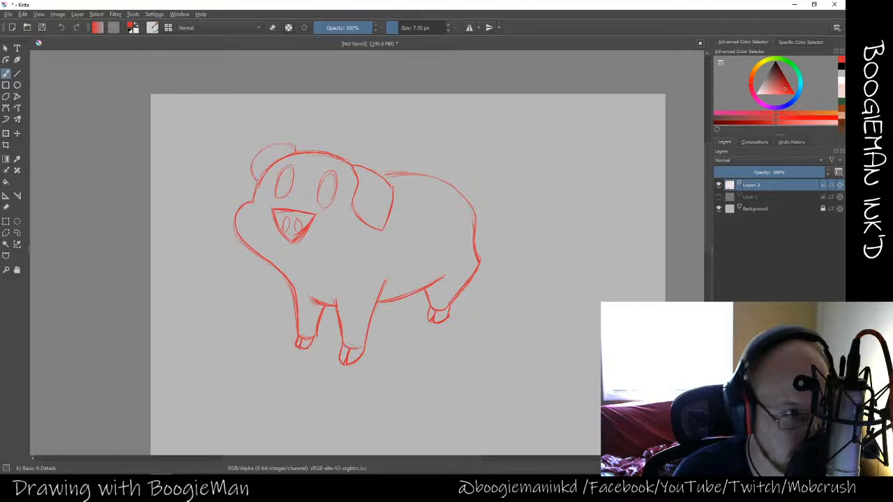
{"action": "left_click_drag", "start_coordinate": [282, 153], "coordinate": [259, 167]}
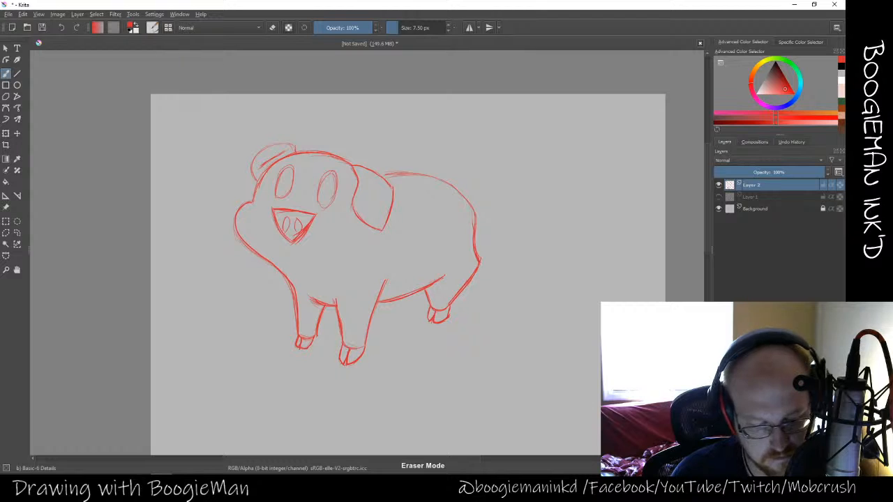
{"action": "key", "text": "e"}
{"action": "mouse_move", "coordinate": [251, 171]}
{"action": "left_mouse_down"}
{"action": "mouse_move", "coordinate": [265, 150]}
{"action": "mouse_move", "coordinate": [291, 148]}
{"action": "left_mouse_up"}
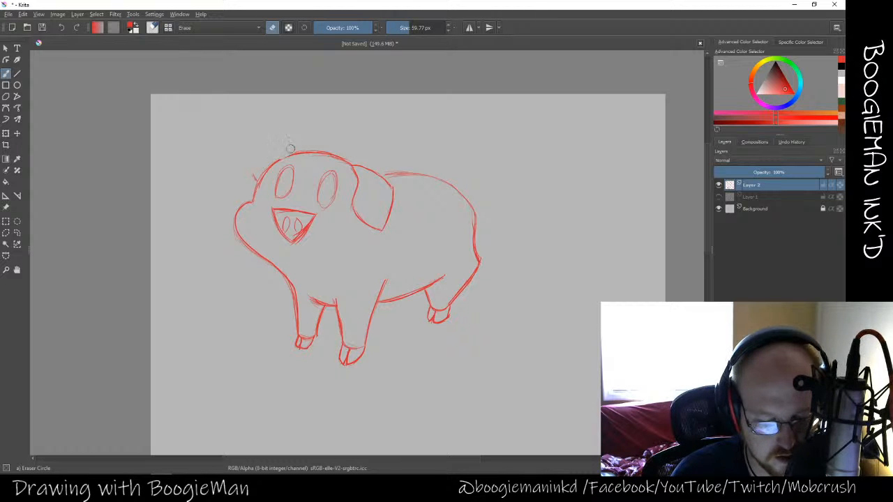
{"action": "left_click_drag", "start_coordinate": [254, 179], "coordinate": [259, 169]}
{"action": "key", "text": "e"}
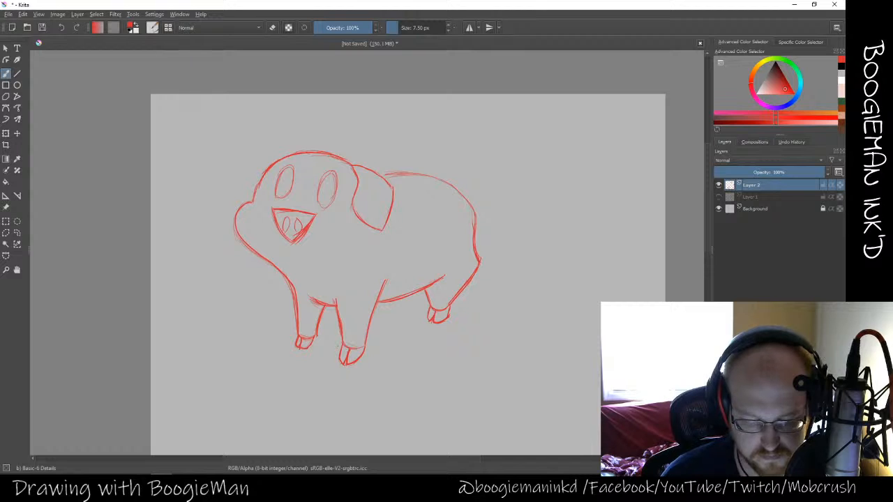
Darken the back and rump line, and erase and redraw the sharp corner behind the hind leg as a smoother curve
{"action": "mouse_move", "coordinate": [384, 176]}
{"action": "left_mouse_down"}
{"action": "mouse_move", "coordinate": [439, 178]}
{"action": "mouse_move", "coordinate": [423, 177]}
{"action": "mouse_move", "coordinate": [456, 190]}
{"action": "mouse_move", "coordinate": [474, 215]}
{"action": "left_mouse_up"}
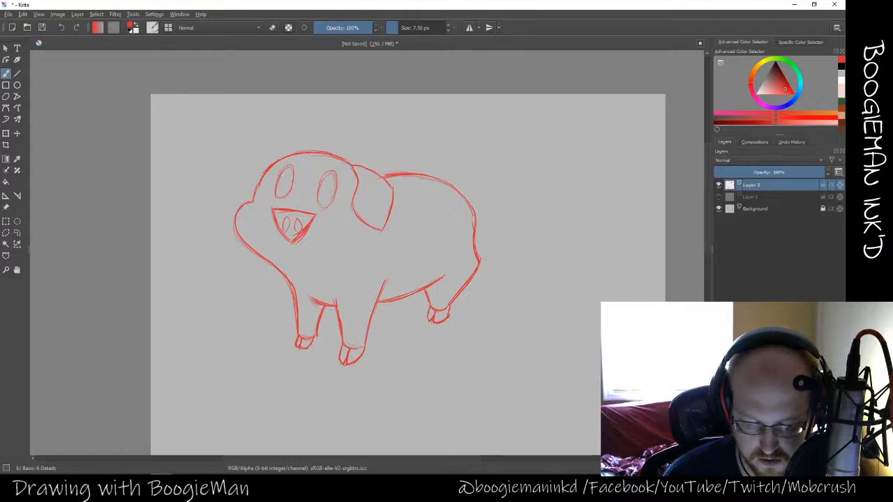
{"action": "left_click_drag", "start_coordinate": [475, 256], "coordinate": [477, 267]}
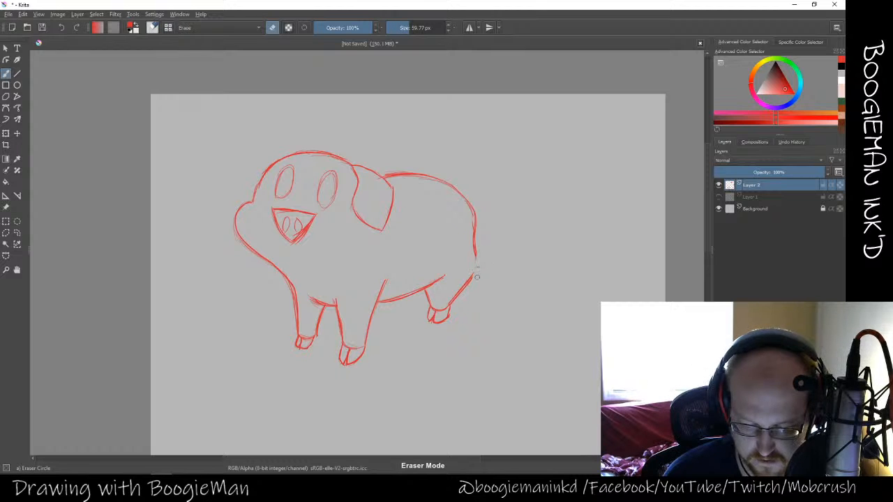
{"action": "key", "text": "e"}
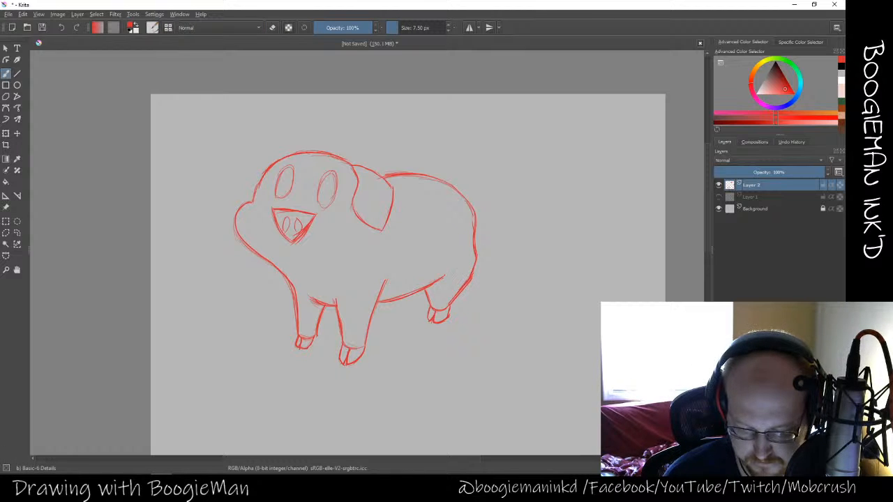
{"action": "key", "text": "e"}
{"action": "key", "text": "e"}
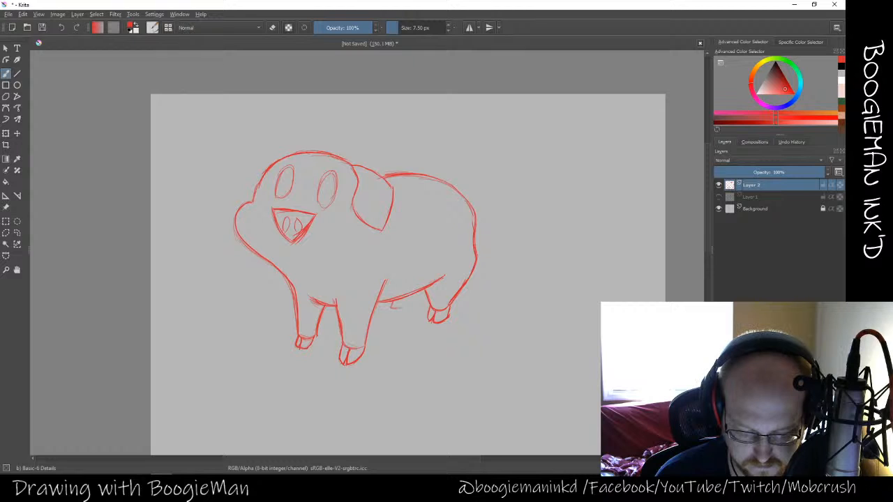
Add a small rounded shape under the belly between the legs, and draw a curled tail loop on the rump
{"action": "left_click_drag", "start_coordinate": [391, 306], "coordinate": [408, 304]}
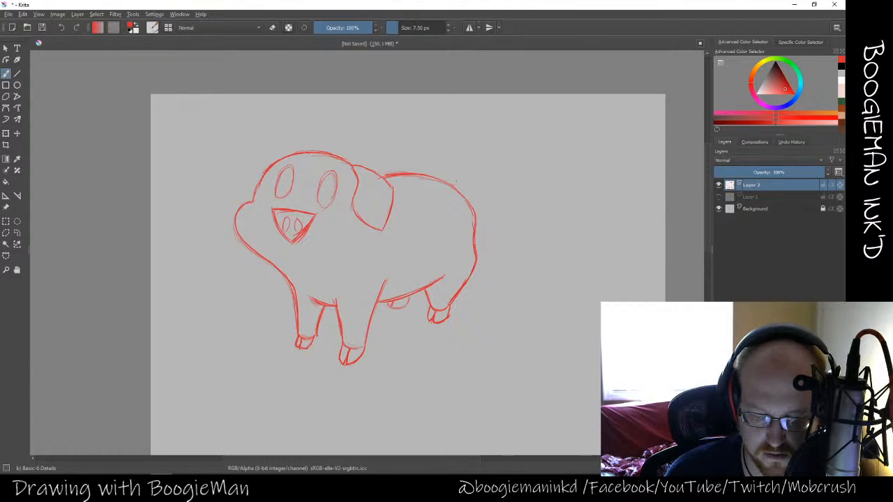
{"action": "left_click_drag", "start_coordinate": [448, 186], "coordinate": [465, 165]}
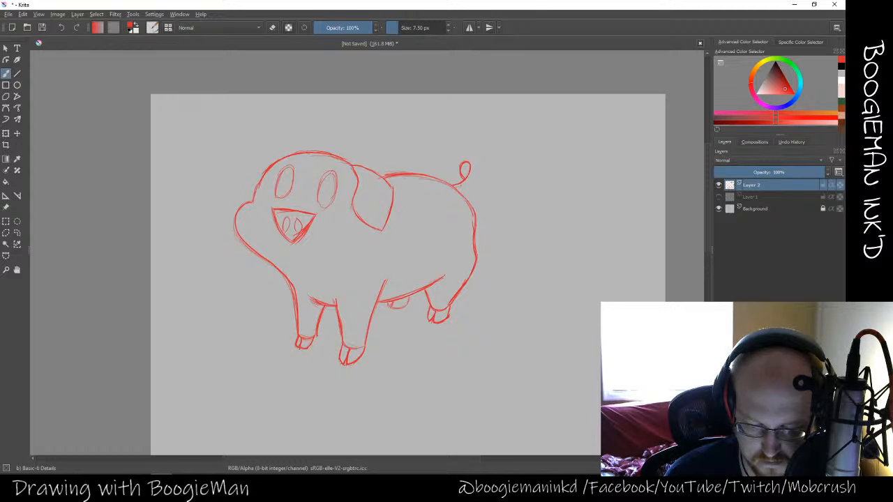
{"action": "mouse_move", "coordinate": [471, 174]}
{"action": "left_mouse_down"}
{"action": "mouse_move", "coordinate": [464, 185]}
{"action": "mouse_move", "coordinate": [474, 175]}
{"action": "left_mouse_up"}
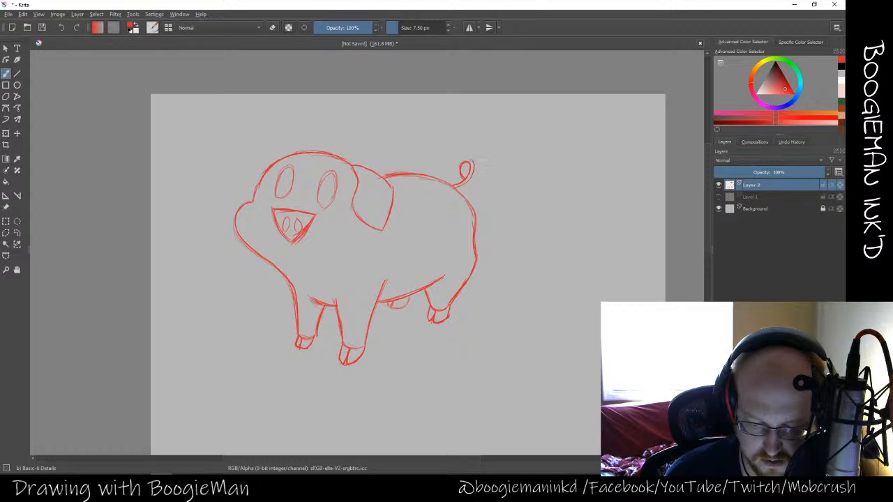
{"action": "left_click_drag", "start_coordinate": [465, 159], "coordinate": [458, 169]}
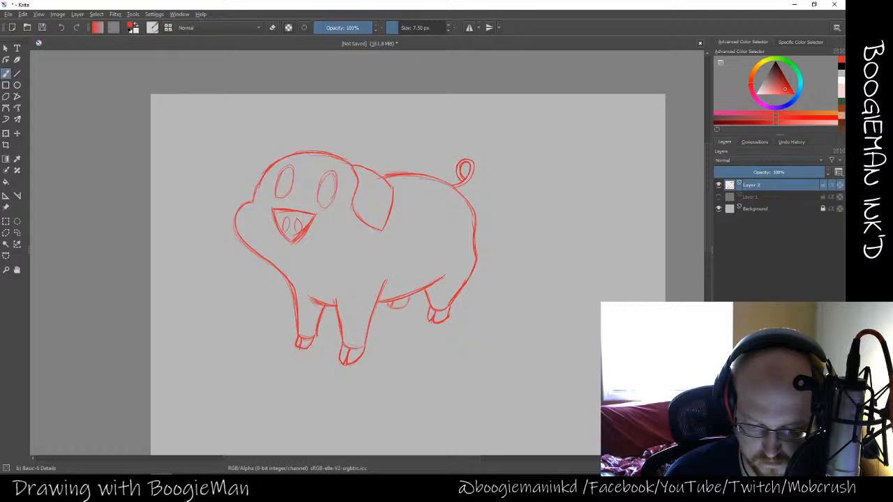
{"action": "left_click_drag", "start_coordinate": [472, 176], "coordinate": [462, 185]}
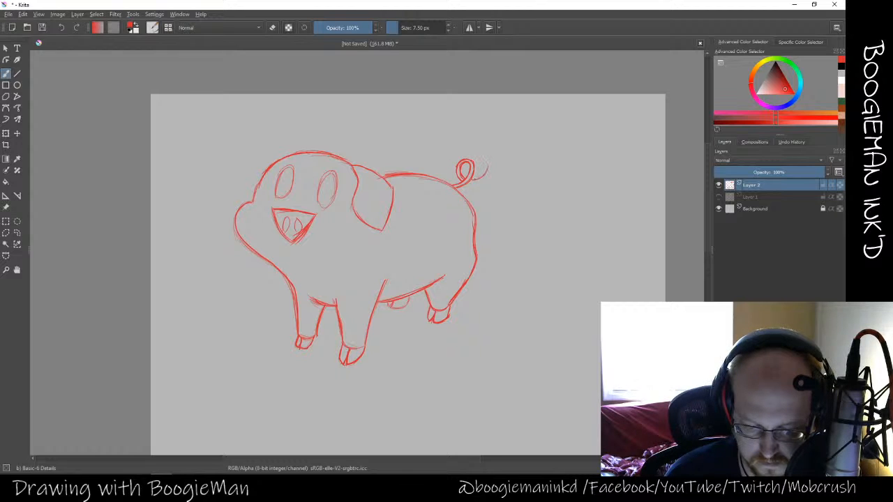
Extend the tail past its loop and finish it with a pointed, arrow-shaped tip
{"action": "left_click_drag", "start_coordinate": [479, 178], "coordinate": [488, 166]}
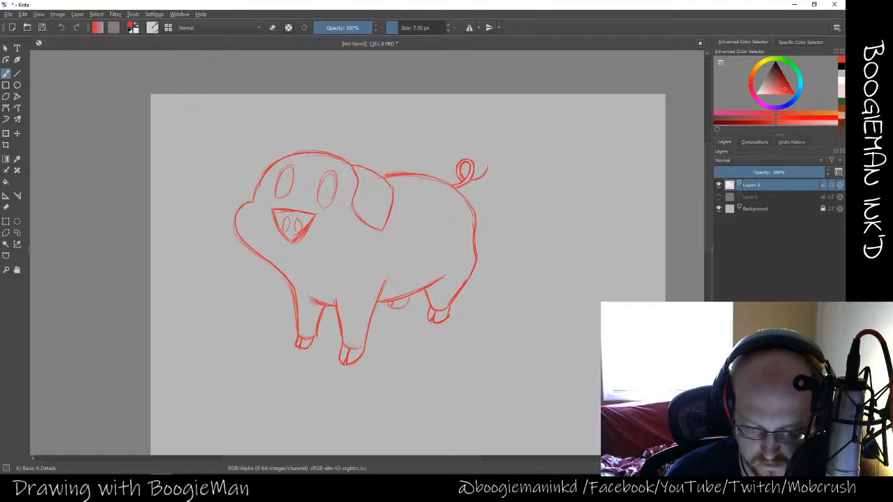
{"action": "left_click_drag", "start_coordinate": [490, 170], "coordinate": [482, 181]}
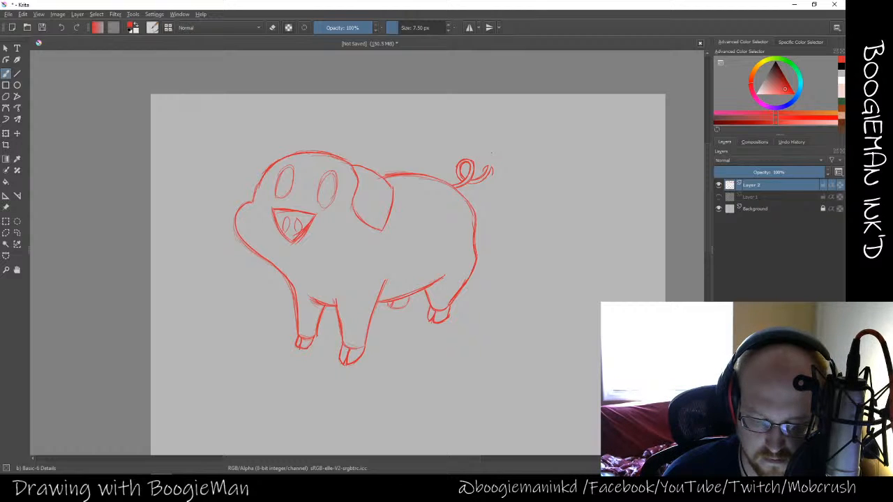
{"action": "left_click_drag", "start_coordinate": [494, 156], "coordinate": [492, 173]}
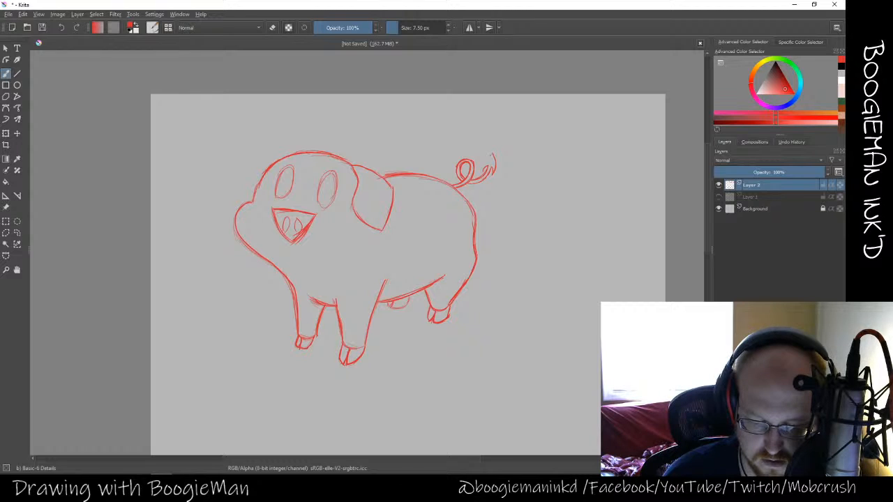
{"action": "left_click_drag", "start_coordinate": [490, 153], "coordinate": [486, 164]}
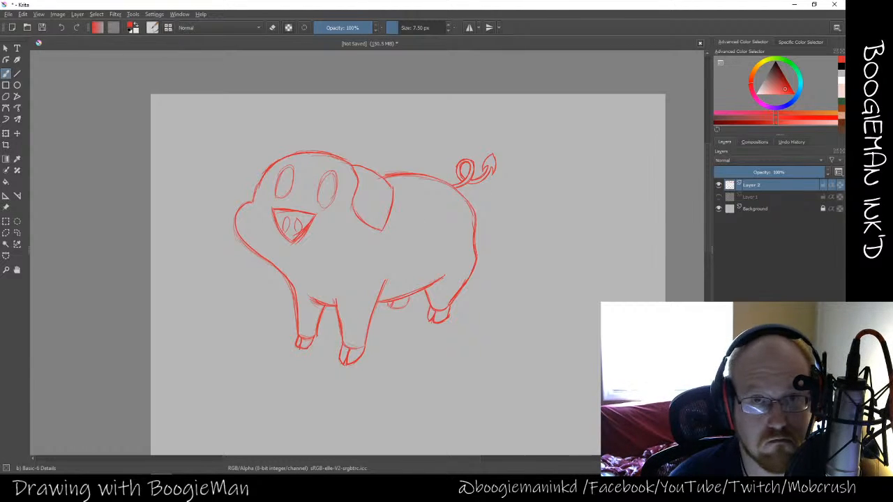
{"action": "key", "text": "e"}
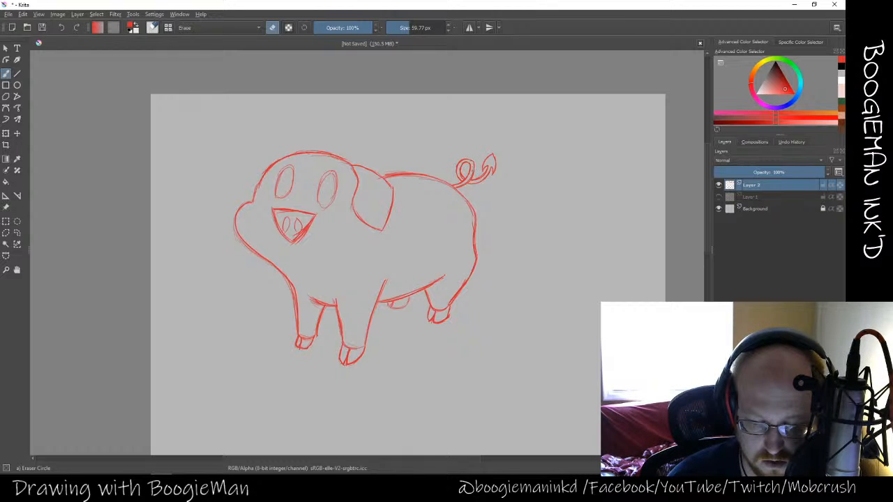
{"action": "key", "text": "e"}
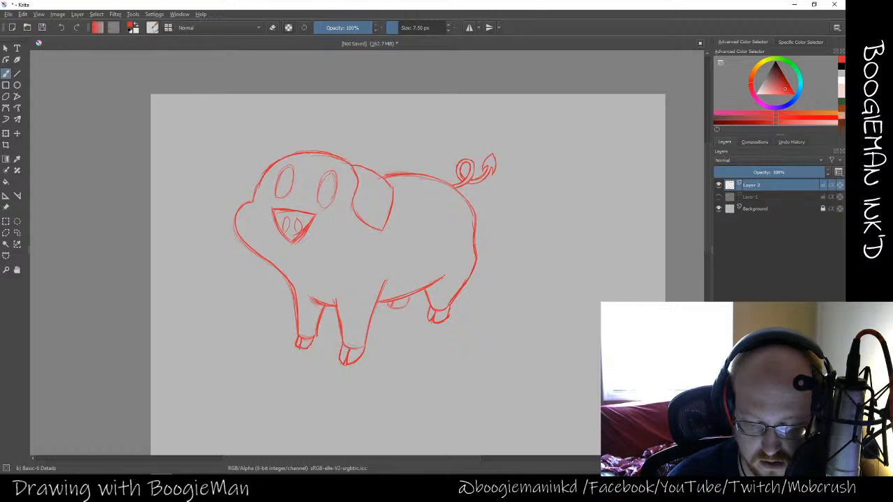
{"action": "key", "text": "e"}
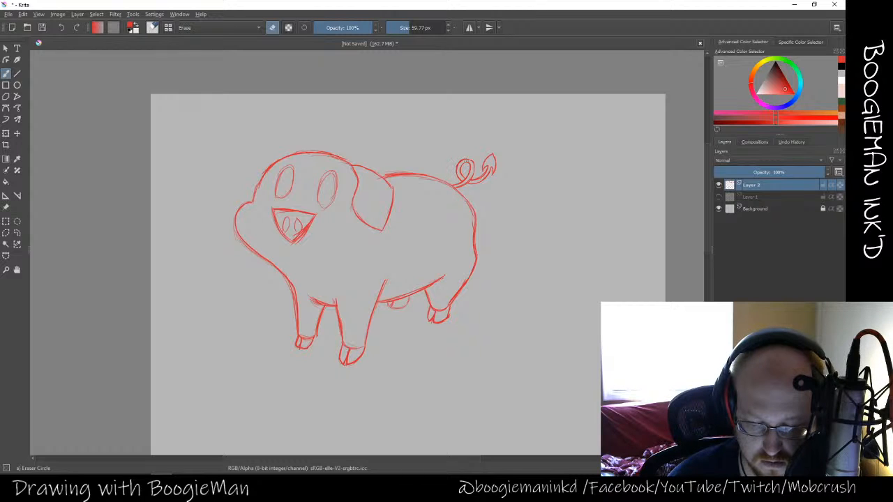
{"action": "key", "text": "e"}
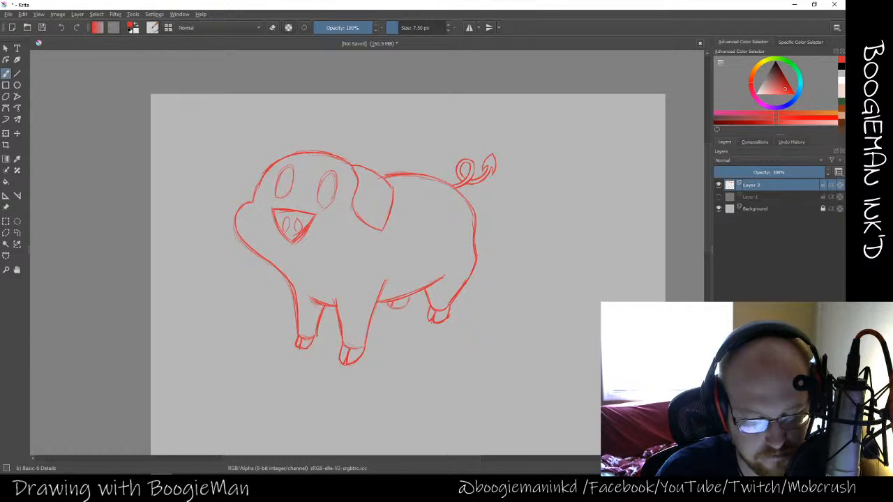
{"action": "left_click_drag", "start_coordinate": [289, 146], "coordinate": [317, 150]}
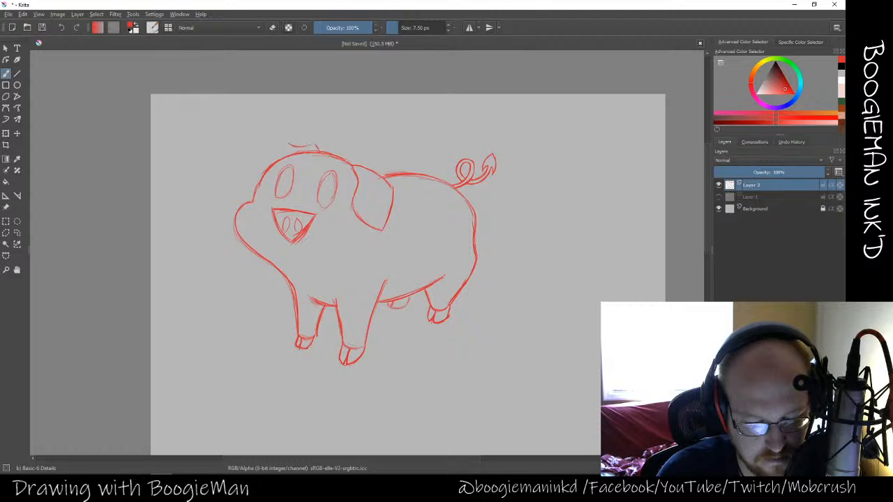
{"action": "mouse_move", "coordinate": [275, 147]}
{"action": "left_mouse_down"}
{"action": "mouse_move", "coordinate": [251, 140]}
{"action": "mouse_move", "coordinate": [257, 176]}
{"action": "left_mouse_up"}
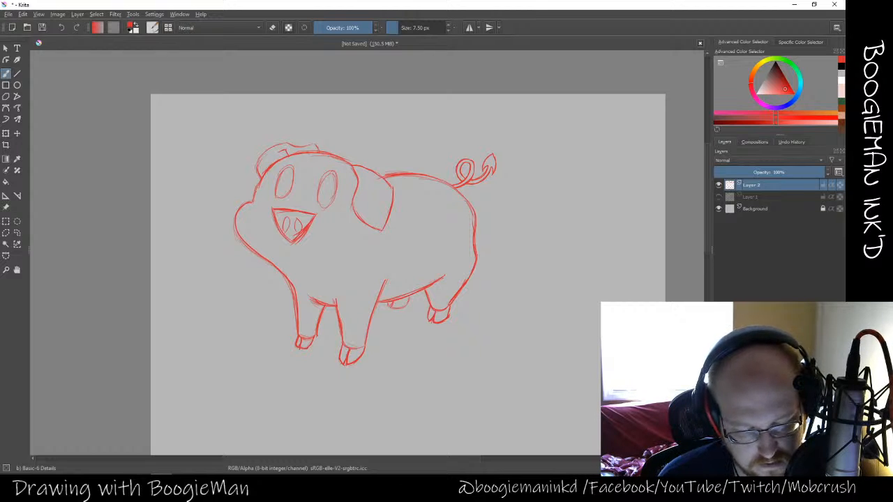
{"action": "mouse_move", "coordinate": [283, 143]}
{"action": "left_mouse_down"}
{"action": "mouse_move", "coordinate": [258, 174]}
{"action": "mouse_move", "coordinate": [301, 146]}
{"action": "left_mouse_up"}
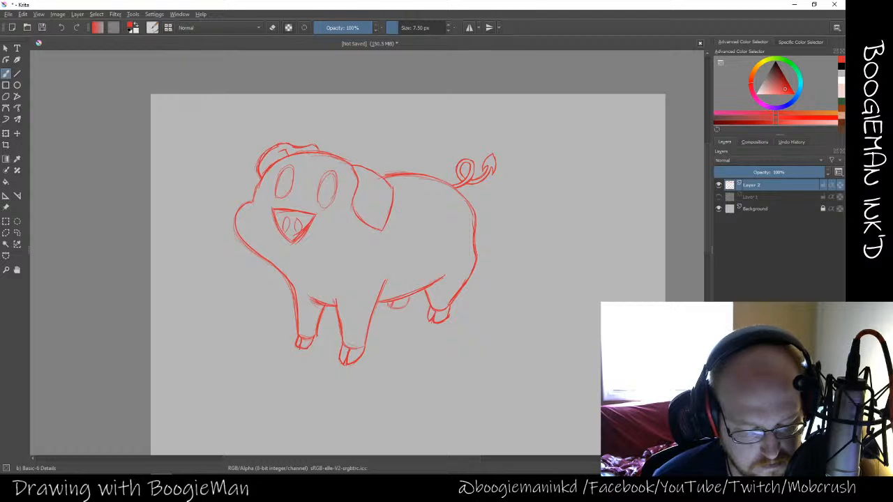
{"action": "key", "text": "e"}
{"action": "mouse_move", "coordinate": [258, 174]}
{"action": "left_mouse_down"}
{"action": "mouse_move", "coordinate": [277, 146]}
{"action": "mouse_move", "coordinate": [263, 157]}
{"action": "mouse_move", "coordinate": [318, 146]}
{"action": "left_mouse_up"}
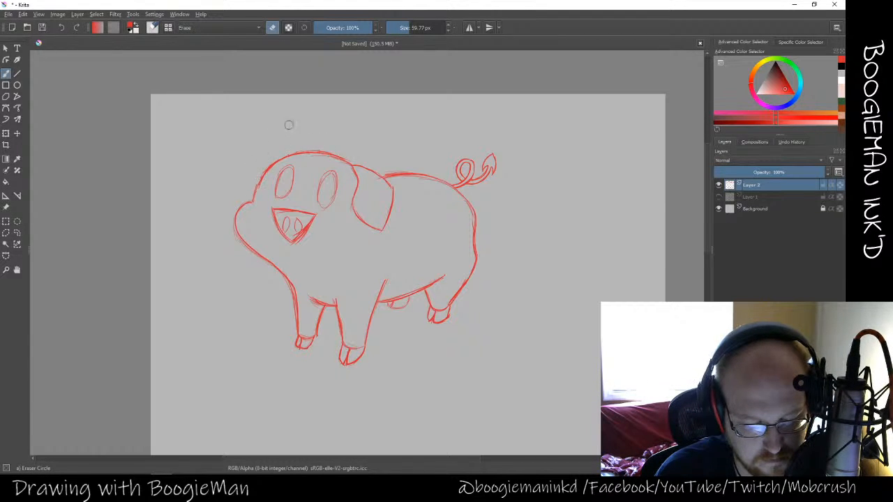
Darken the outline of the eye nearer the ear, and erase the triangular nose with its nostrils
{"action": "key", "text": "e"}
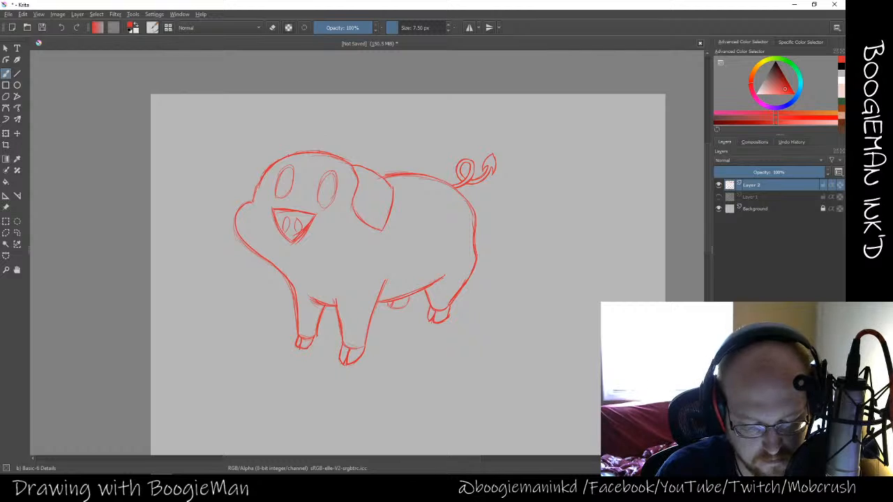
{"action": "mouse_move", "coordinate": [336, 181]}
{"action": "left_mouse_down"}
{"action": "mouse_move", "coordinate": [325, 208]}
{"action": "mouse_move", "coordinate": [321, 194]}
{"action": "left_mouse_up"}
{"action": "key", "text": "e"}
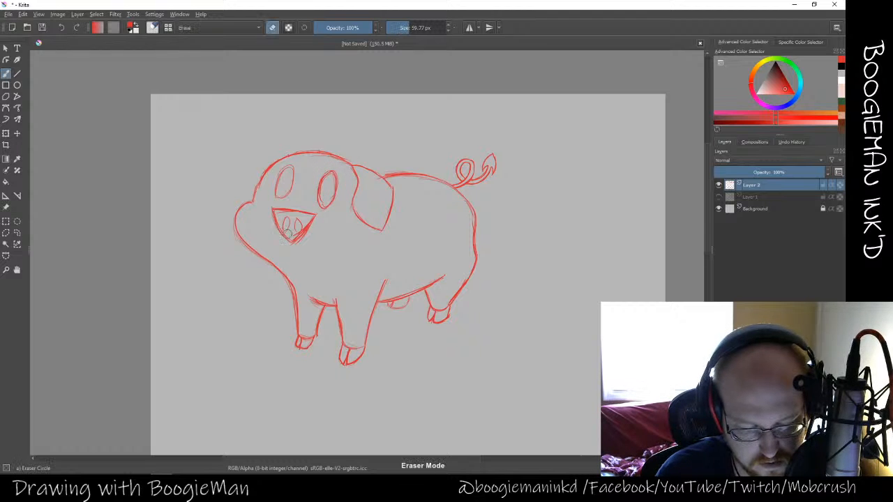
{"action": "mouse_move", "coordinate": [282, 224]}
{"action": "left_mouse_down"}
{"action": "mouse_move", "coordinate": [276, 214]}
{"action": "mouse_move", "coordinate": [279, 230]}
{"action": "mouse_move", "coordinate": [311, 227]}
{"action": "left_mouse_up"}
{"action": "key", "text": "e"}
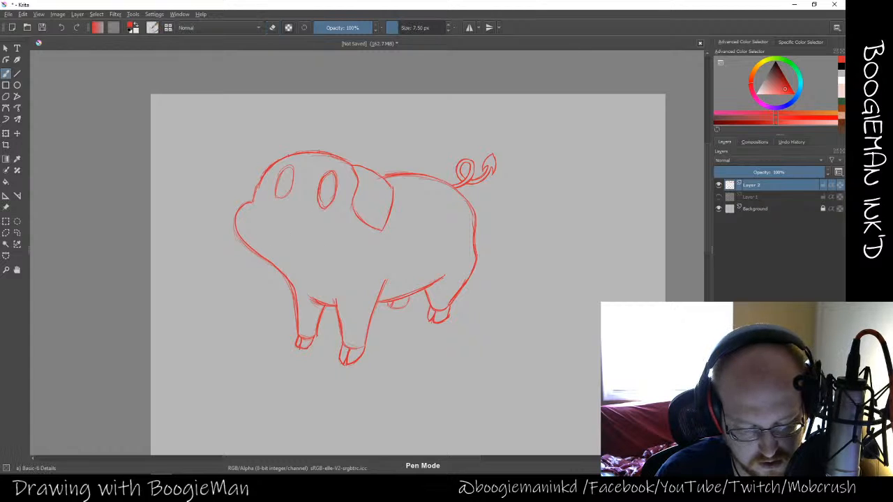
Redraw the nose as a wider rounded triangle with two oval nostrils inside
{"action": "left_click_drag", "start_coordinate": [271, 213], "coordinate": [281, 235]}
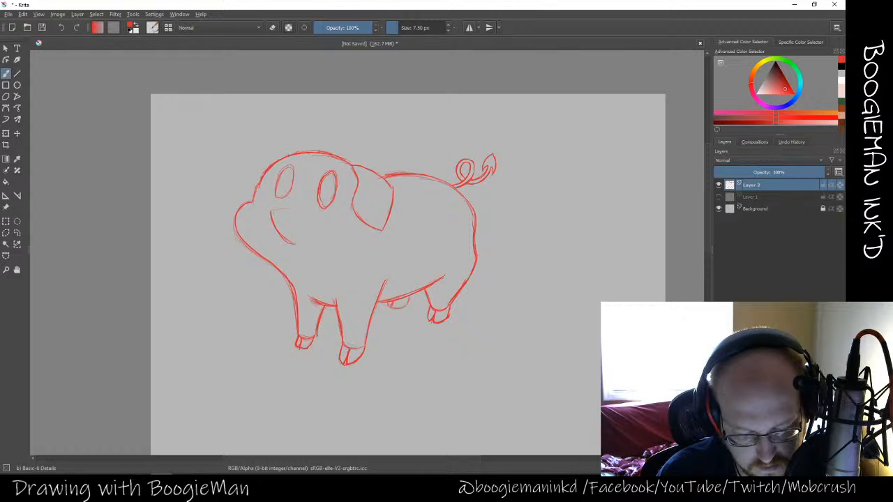
{"action": "mouse_move", "coordinate": [309, 208]}
{"action": "left_mouse_down"}
{"action": "mouse_move", "coordinate": [279, 210]}
{"action": "mouse_move", "coordinate": [317, 213]}
{"action": "mouse_move", "coordinate": [315, 228]}
{"action": "mouse_move", "coordinate": [295, 244]}
{"action": "left_mouse_up"}
{"action": "key", "text": "ctrl+z"}
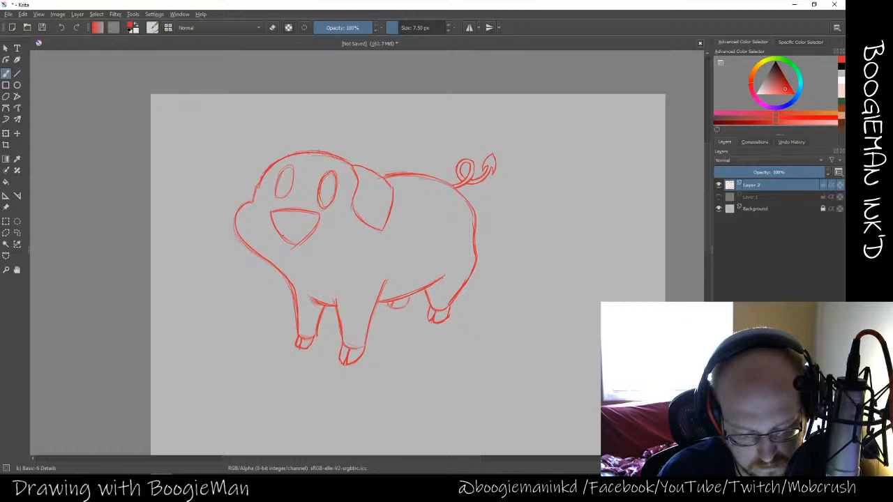
{"action": "mouse_move", "coordinate": [290, 220]}
{"action": "left_mouse_down"}
{"action": "mouse_move", "coordinate": [284, 233]}
{"action": "mouse_move", "coordinate": [305, 232]}
{"action": "left_mouse_up"}
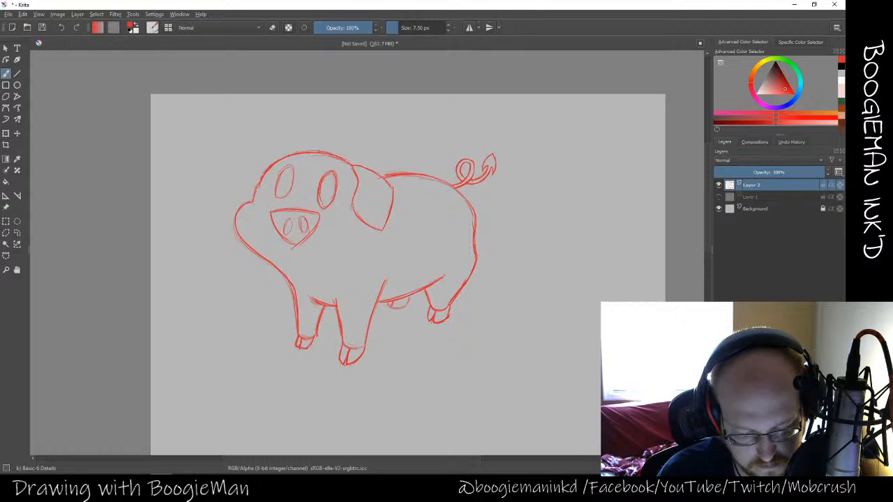
Erase the stray line under the nose tip, and rework the two nostrils as shorter ovals
{"action": "key", "text": "e"}
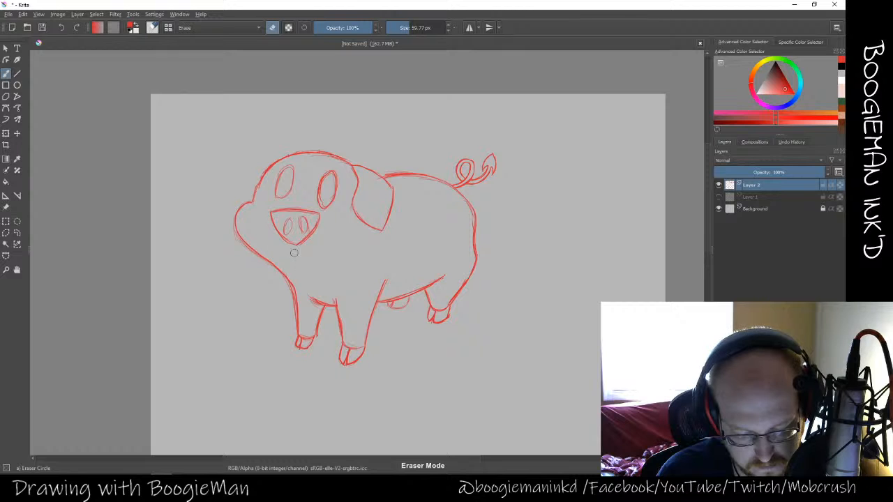
{"action": "key", "text": "e"}
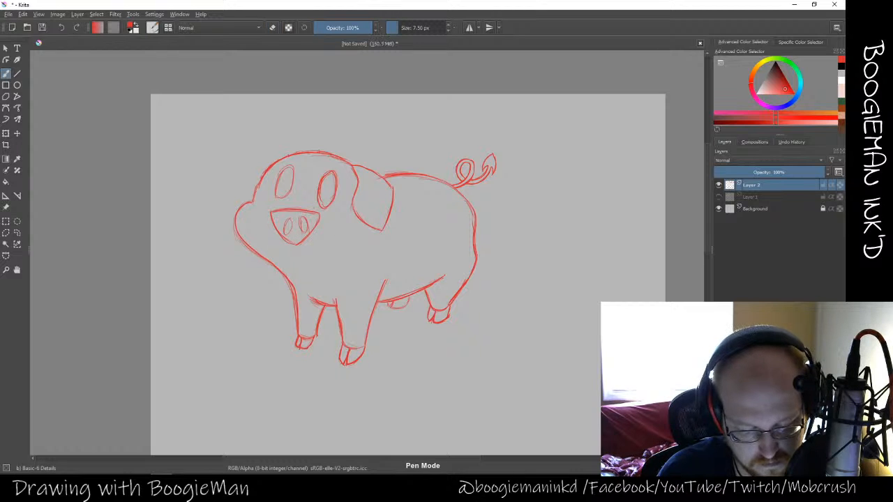
{"action": "key", "text": "e"}
{"action": "mouse_move", "coordinate": [307, 227]}
{"action": "left_mouse_down"}
{"action": "mouse_move", "coordinate": [287, 230]}
{"action": "mouse_move", "coordinate": [287, 221]}
{"action": "left_mouse_up"}
{"action": "key", "text": "e"}
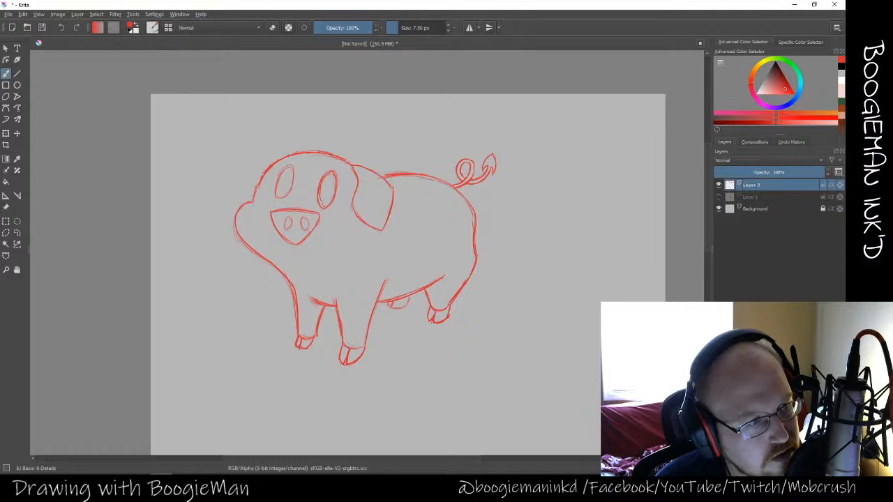
Erase the near ear's upper front edge, and redraw it as a folded edge with hatched shading
{"action": "key", "text": "e"}
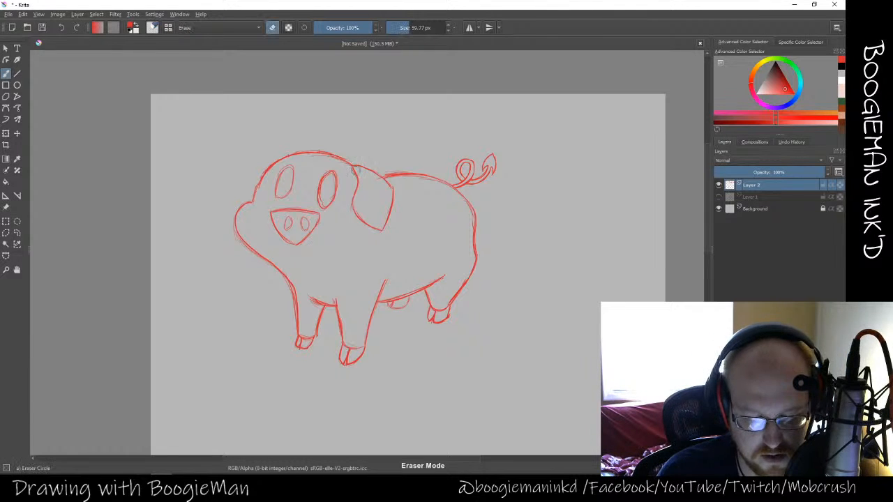
{"action": "left_click_drag", "start_coordinate": [351, 166], "coordinate": [357, 190]}
{"action": "key", "text": "e"}
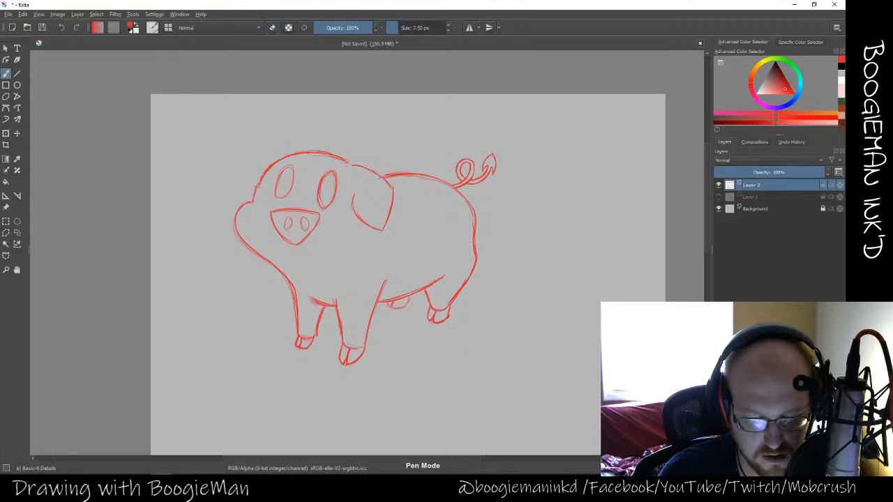
{"action": "left_click_drag", "start_coordinate": [346, 162], "coordinate": [355, 167]}
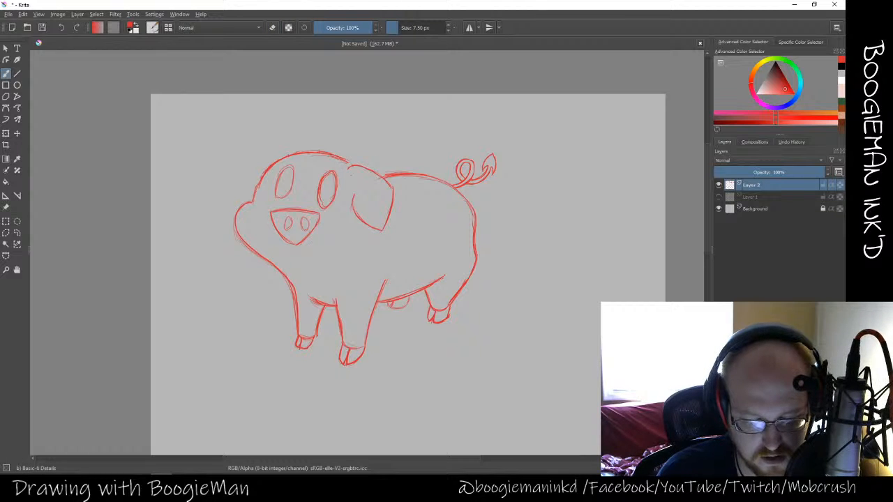
{"action": "left_click_drag", "start_coordinate": [356, 177], "coordinate": [353, 198]}
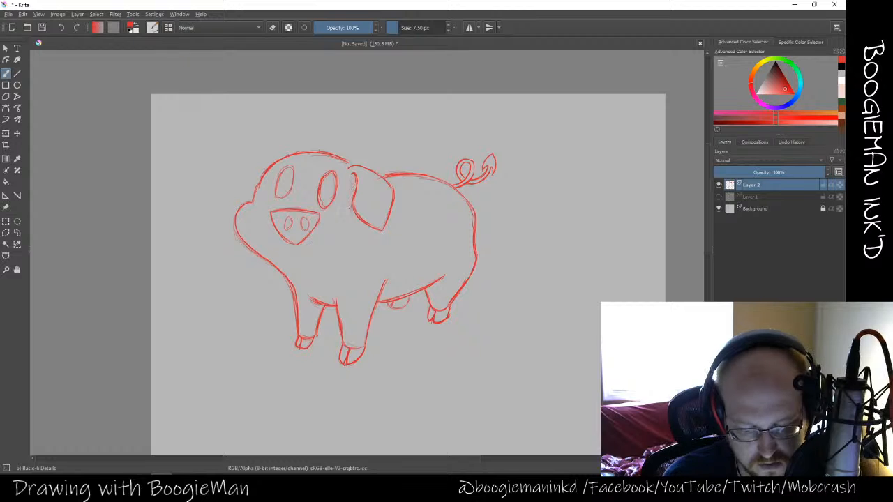
{"action": "left_click_drag", "start_coordinate": [354, 174], "coordinate": [349, 194]}
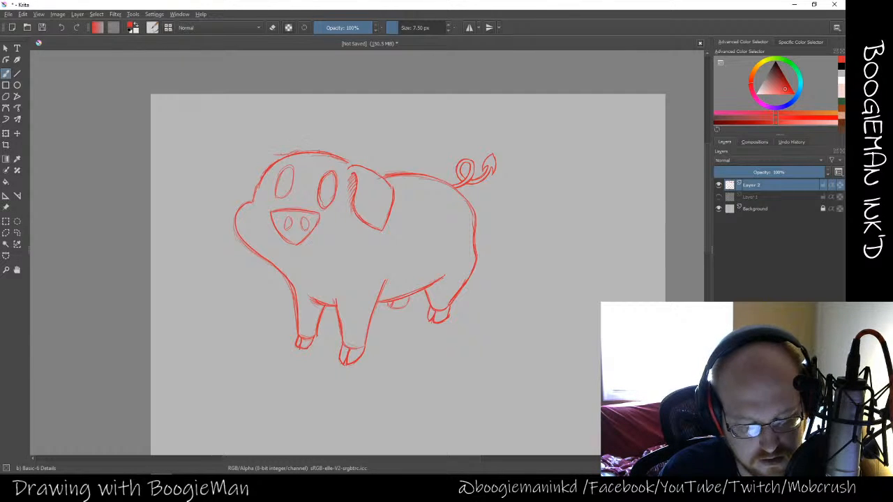
Draw a small rounded far ear behind the forehead, and add two small angular spots on the rump
{"action": "mouse_move", "coordinate": [253, 166]}
{"action": "left_mouse_down"}
{"action": "mouse_move", "coordinate": [273, 155]}
{"action": "mouse_move", "coordinate": [254, 187]}
{"action": "left_mouse_up"}
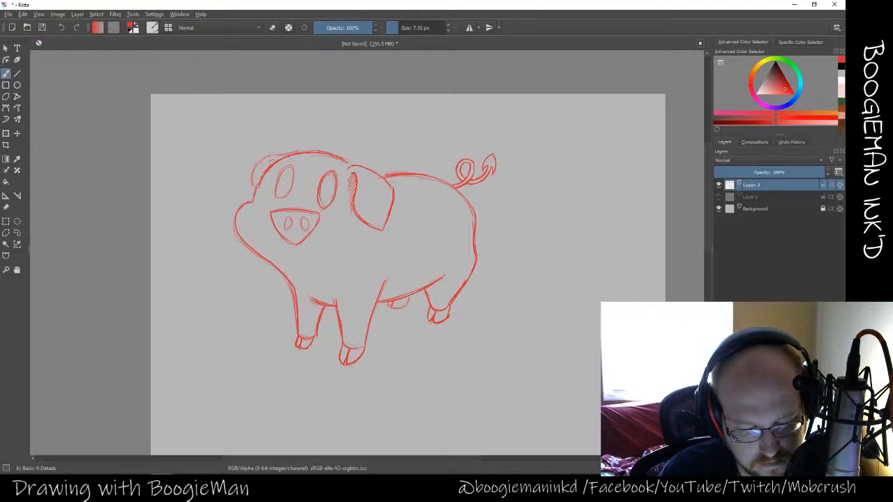
{"action": "mouse_move", "coordinate": [283, 154]}
{"action": "left_mouse_down"}
{"action": "mouse_move", "coordinate": [301, 150]}
{"action": "mouse_move", "coordinate": [253, 169]}
{"action": "left_mouse_up"}
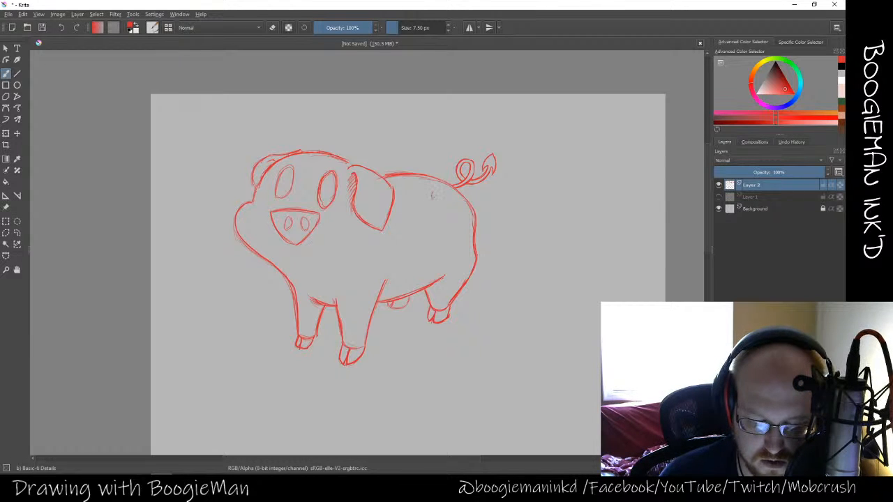
{"action": "left_click_drag", "start_coordinate": [437, 192], "coordinate": [438, 199]}
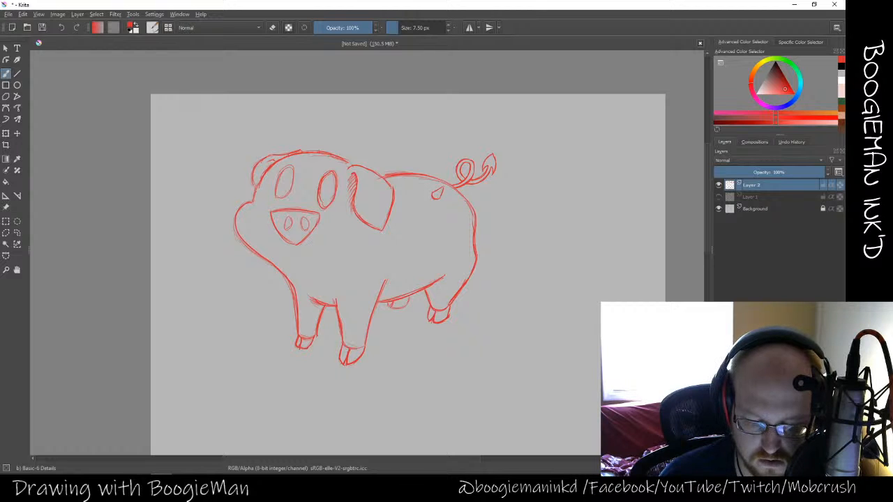
{"action": "left_click_drag", "start_coordinate": [453, 218], "coordinate": [451, 225]}
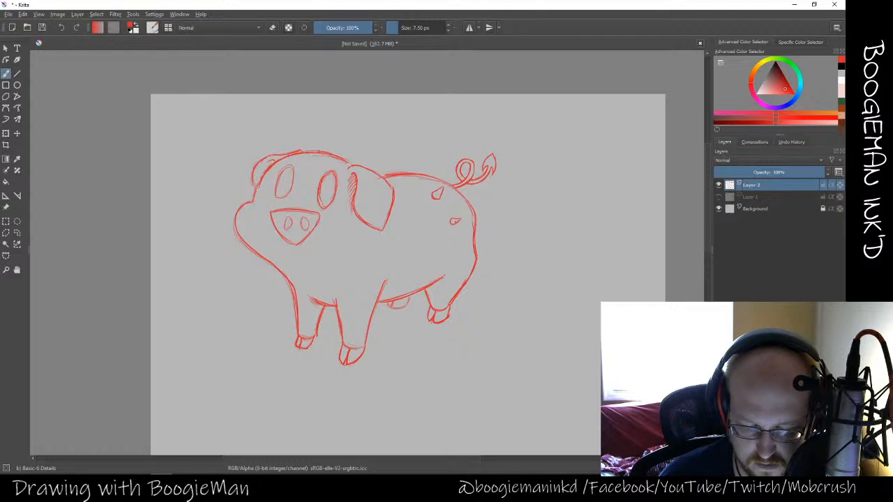
Erase the back line between the ear and tail, and redraw it as a cleaner curve with a small point behind the ear
{"action": "key", "text": "e"}
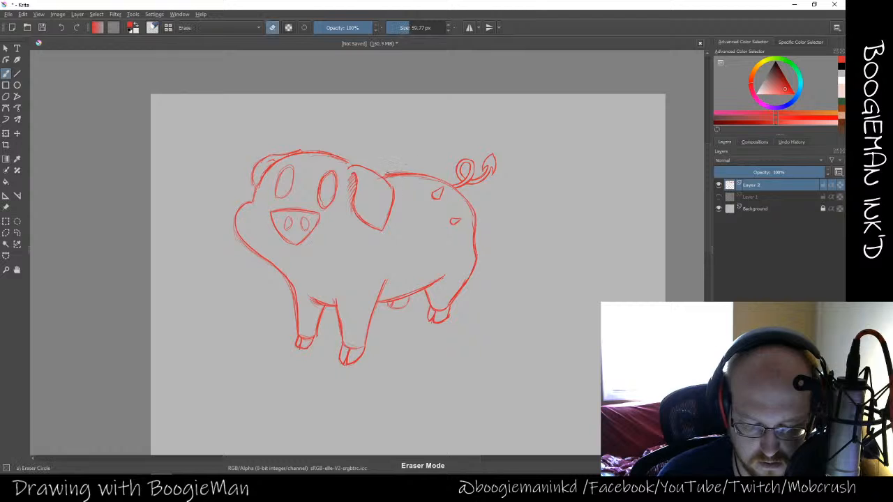
{"action": "left_click_drag", "start_coordinate": [383, 176], "coordinate": [431, 178]}
{"action": "key", "text": "e"}
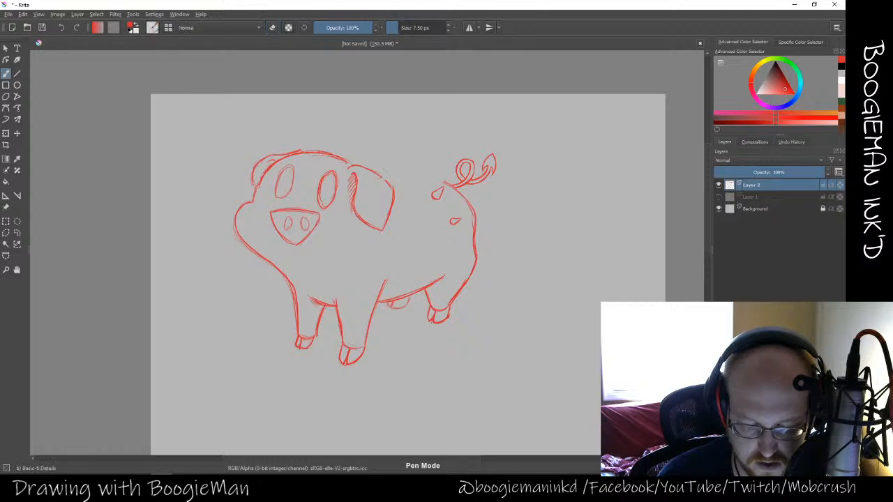
{"action": "mouse_move", "coordinate": [426, 180]}
{"action": "left_mouse_down"}
{"action": "mouse_move", "coordinate": [445, 178]}
{"action": "mouse_move", "coordinate": [425, 175]}
{"action": "left_mouse_up"}
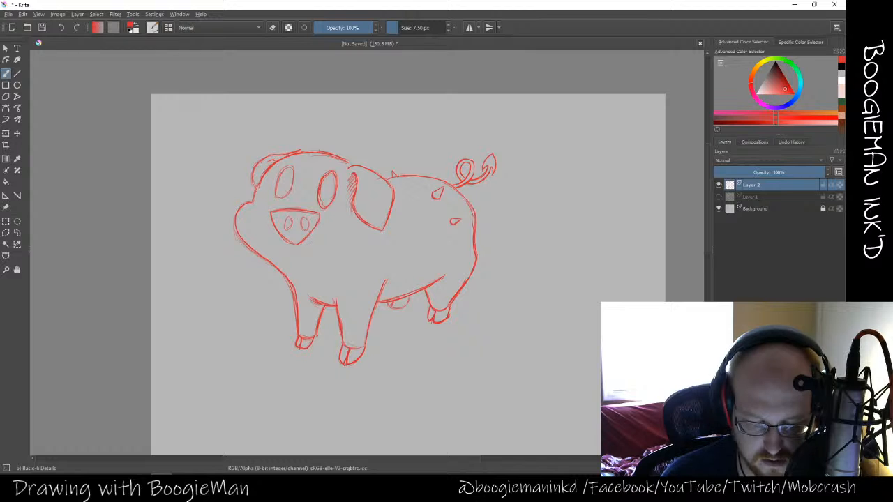
Erase the chest and belly lines with the small rounded shape, and redraw the belly as a lower curve toward the front leg
{"action": "key", "text": "e"}
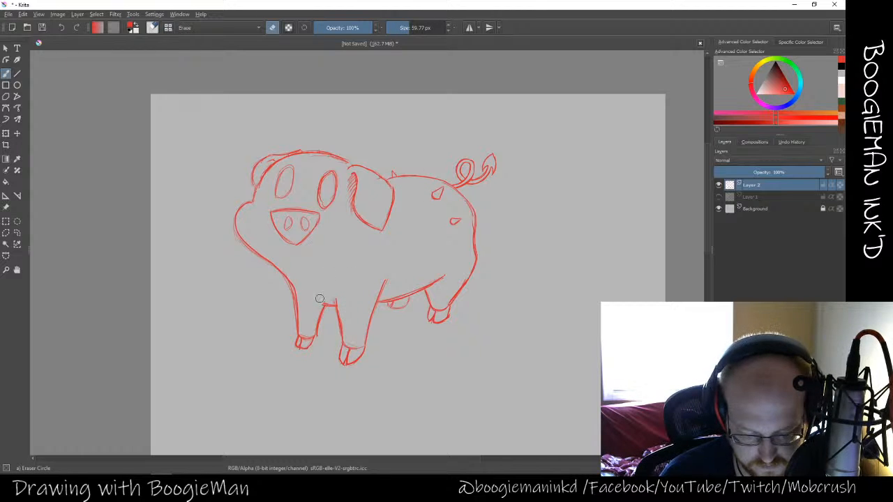
{"action": "left_click_drag", "start_coordinate": [320, 298], "coordinate": [332, 315]}
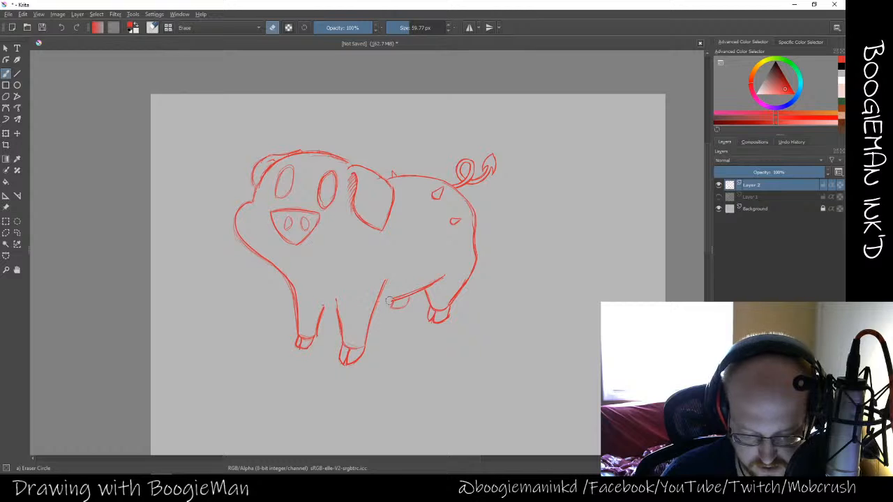
{"action": "mouse_move", "coordinate": [391, 301]}
{"action": "left_mouse_down"}
{"action": "mouse_move", "coordinate": [443, 275]}
{"action": "mouse_move", "coordinate": [421, 296]}
{"action": "left_mouse_up"}
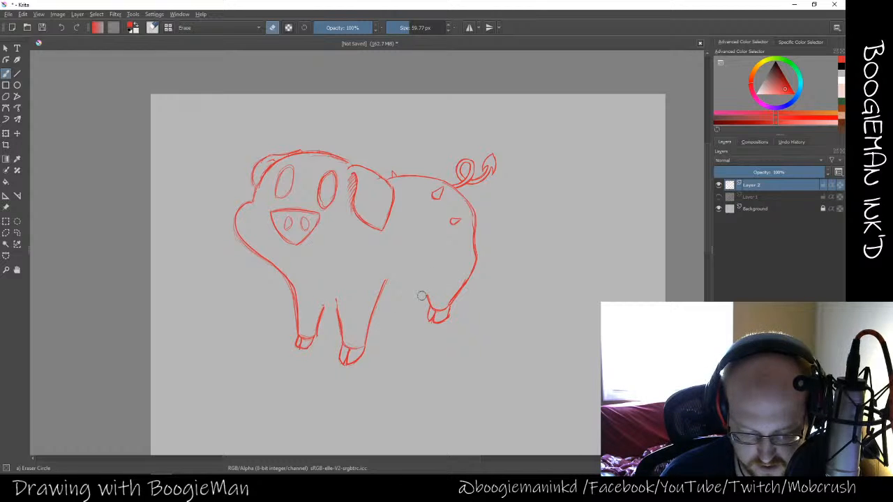
{"action": "key", "text": "e"}
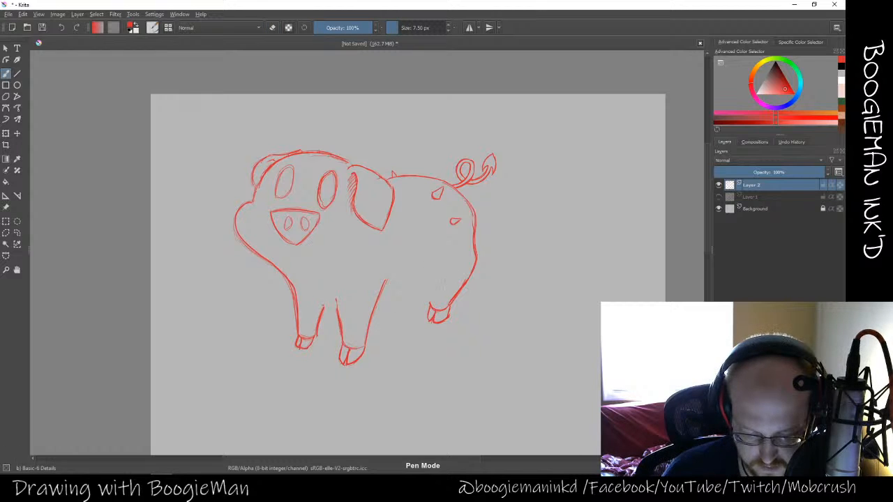
{"action": "left_click_drag", "start_coordinate": [447, 281], "coordinate": [387, 319]}
{"action": "left_click_drag", "start_coordinate": [436, 291], "coordinate": [399, 314]}
Erase the upper rear edge of the near front leg, and redraw it curving into the lowered belly line
{"action": "key", "text": "e"}
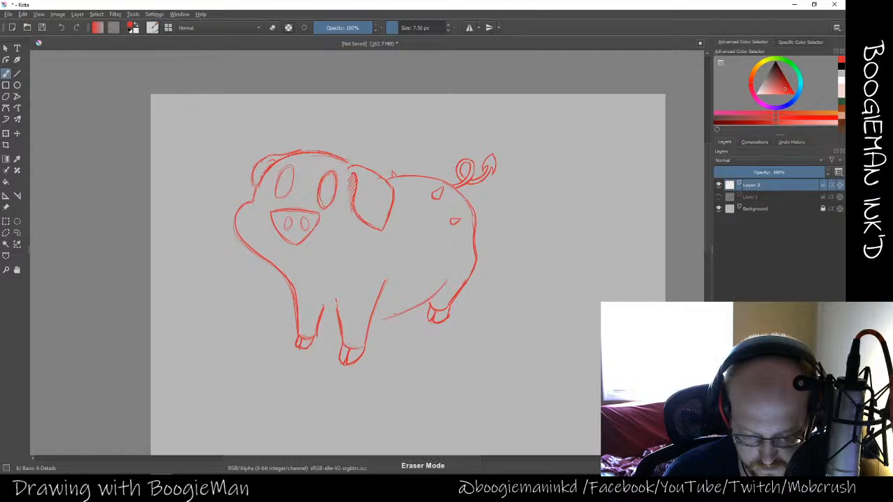
{"action": "left_click_drag", "start_coordinate": [385, 277], "coordinate": [369, 336]}
{"action": "key", "text": "e"}
{"action": "left_click_drag", "start_coordinate": [397, 302], "coordinate": [377, 324]}
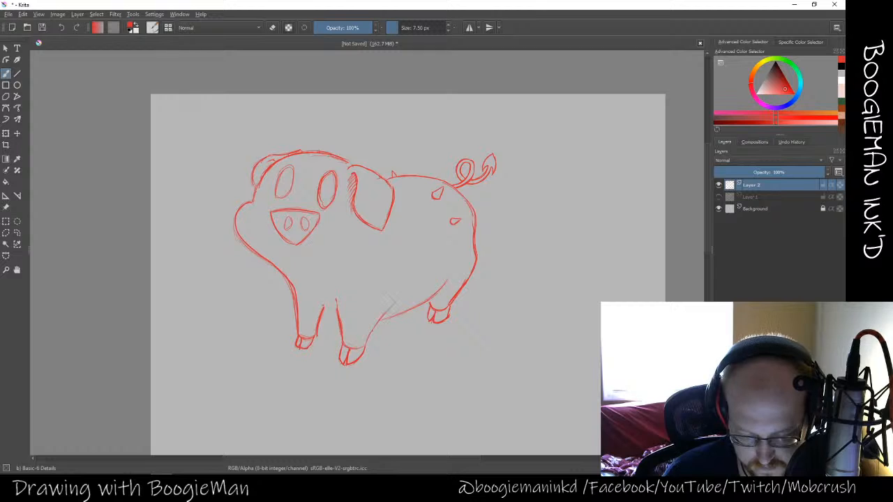
Erase the inner edge of the near front leg, and redraw it as a slanted line running from the chest to the hoof
{"action": "key", "text": "e"}
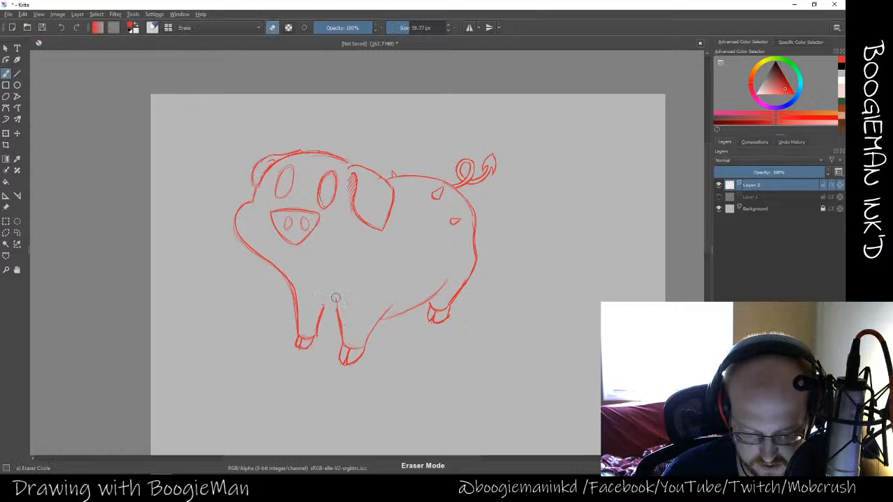
{"action": "left_click_drag", "start_coordinate": [337, 298], "coordinate": [342, 329]}
{"action": "key", "text": "e"}
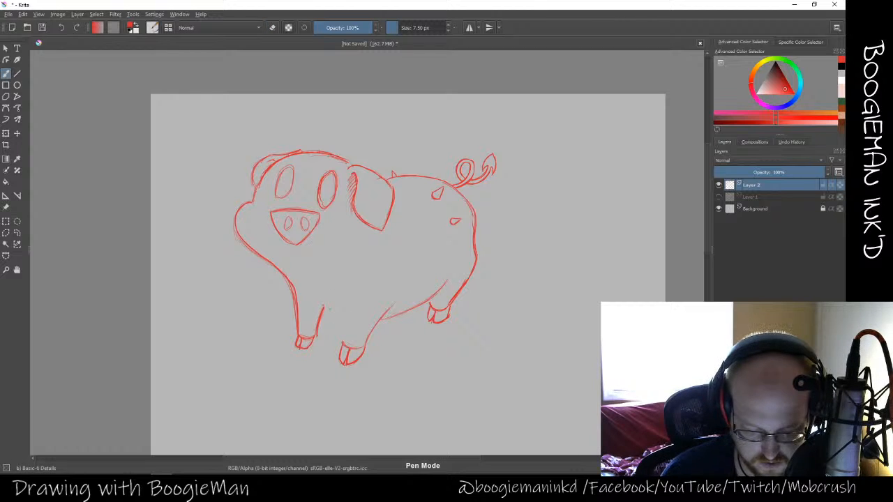
{"action": "left_click_drag", "start_coordinate": [332, 306], "coordinate": [342, 339]}
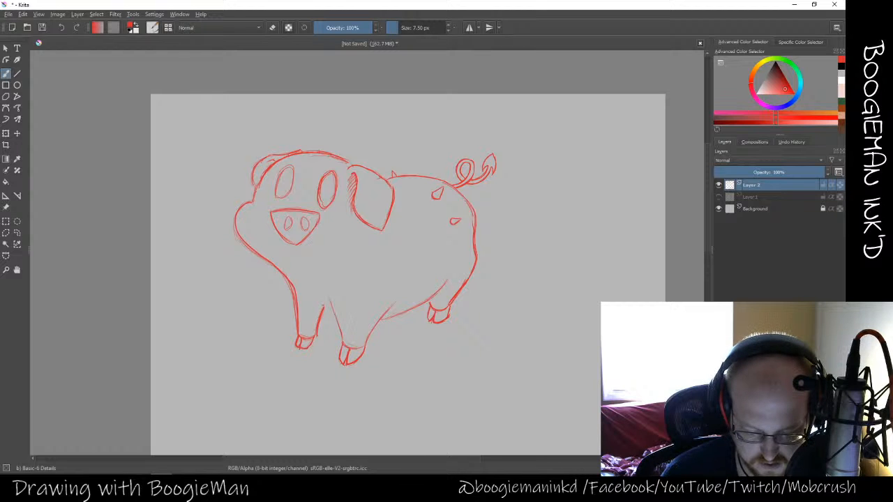
Thin the inner edge of the far front leg to a lighter slanted line, and draw a short belly line between the front legs
{"action": "key", "text": "e"}
{"action": "left_click_drag", "start_coordinate": [326, 303], "coordinate": [317, 334]}
{"action": "key", "text": "e"}
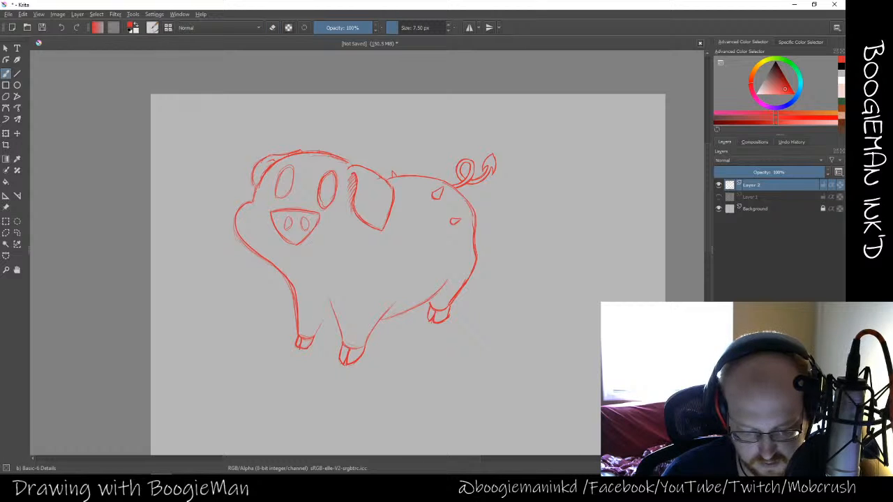
{"action": "left_click_drag", "start_coordinate": [313, 305], "coordinate": [332, 315]}
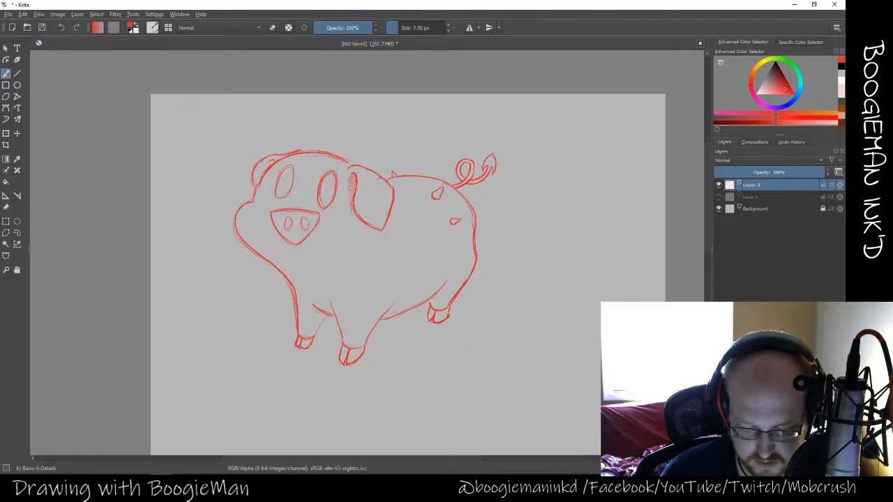
Erase the chest line and outer edge of the far front leg, and redraw them as one smoother curve from chin to hoof
{"action": "key", "text": "e"}
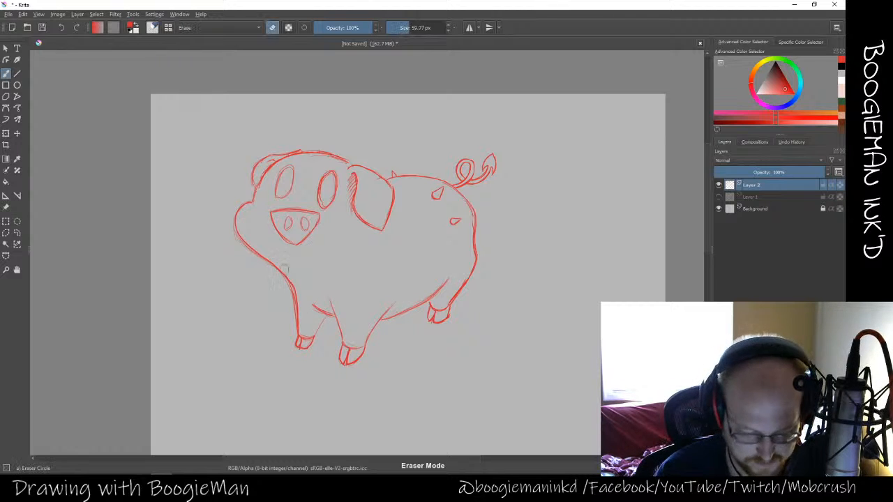
{"action": "mouse_move", "coordinate": [285, 266]}
{"action": "left_mouse_down"}
{"action": "mouse_move", "coordinate": [279, 275]}
{"action": "mouse_move", "coordinate": [296, 326]}
{"action": "left_mouse_up"}
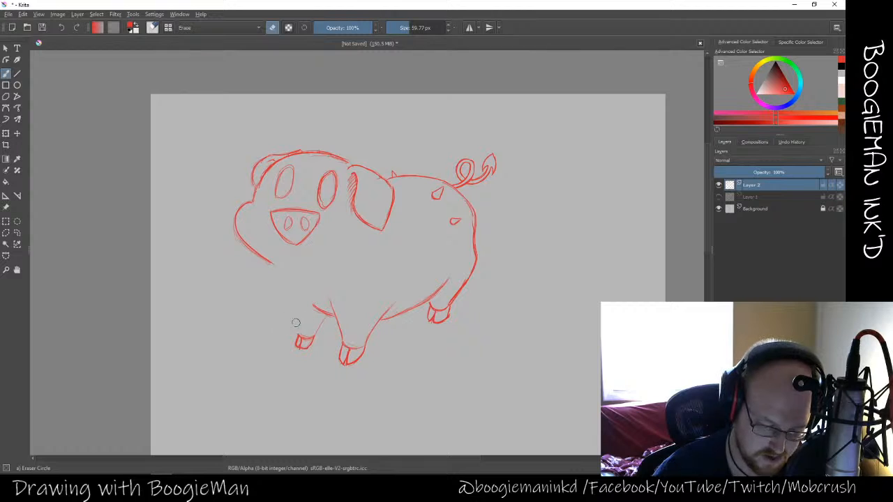
{"action": "mouse_move", "coordinate": [274, 269]}
{"action": "left_mouse_down"}
{"action": "mouse_move", "coordinate": [259, 258]}
{"action": "mouse_move", "coordinate": [290, 307]}
{"action": "left_mouse_up"}
{"action": "key", "text": "e"}
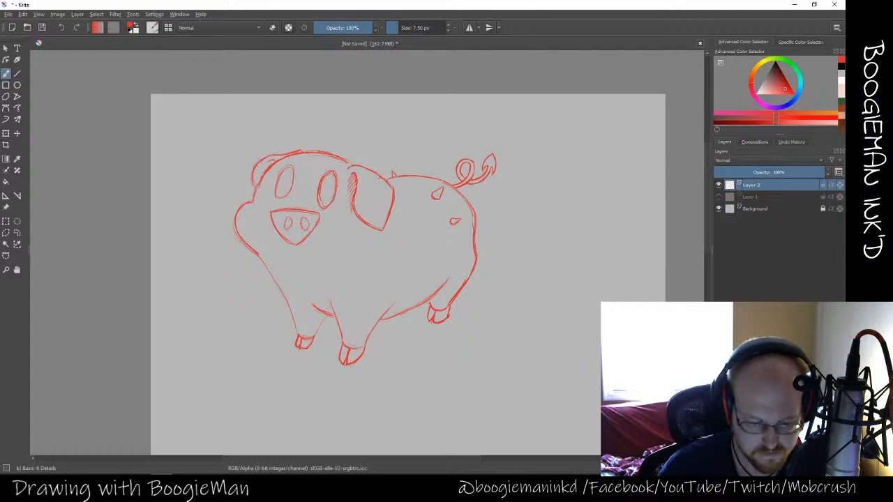
{"action": "left_click_drag", "start_coordinate": [258, 256], "coordinate": [281, 287]}
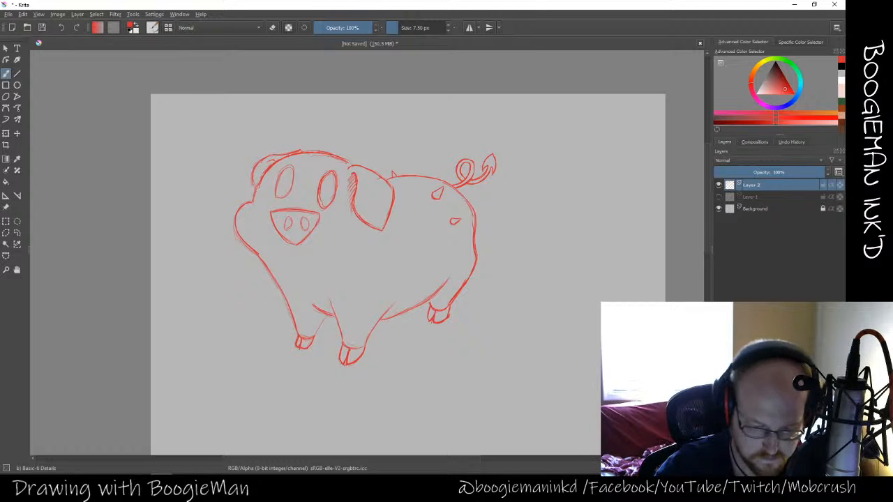
Erase the snout, and redraw it slightly closer to the front of the face as a rounded triangle with two oval nostrils
{"action": "key", "text": "e"}
{"action": "mouse_move", "coordinate": [268, 212]}
{"action": "left_mouse_down"}
{"action": "mouse_move", "coordinate": [307, 222]}
{"action": "mouse_move", "coordinate": [296, 238]}
{"action": "mouse_move", "coordinate": [313, 225]}
{"action": "mouse_move", "coordinate": [275, 239]}
{"action": "mouse_move", "coordinate": [273, 229]}
{"action": "mouse_move", "coordinate": [309, 241]}
{"action": "left_mouse_up"}
{"action": "key", "text": "e"}
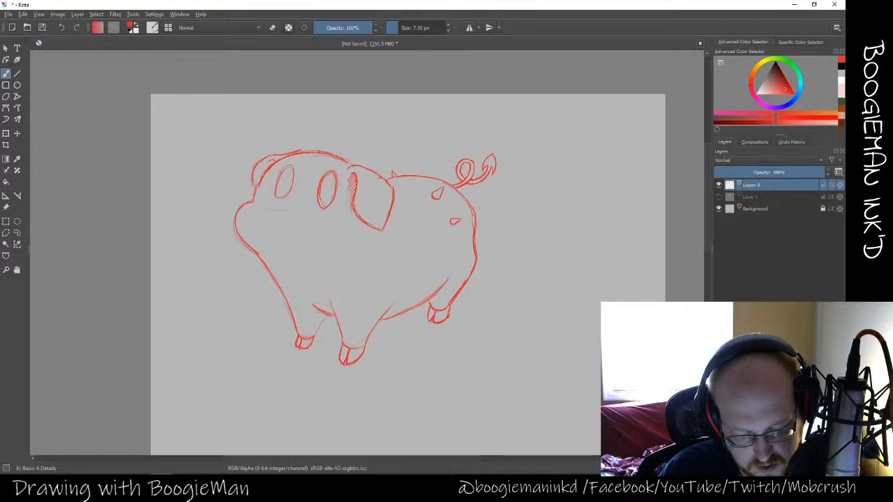
{"action": "left_click_drag", "start_coordinate": [278, 210], "coordinate": [312, 212]}
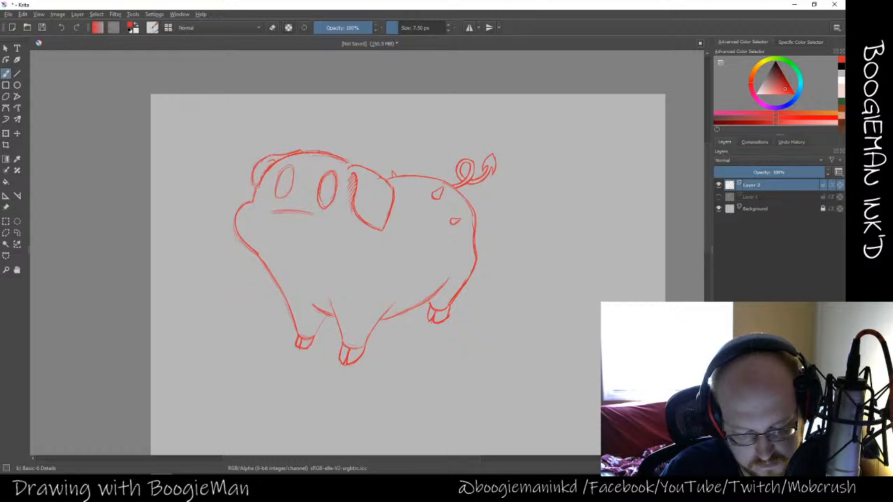
{"action": "left_click_drag", "start_coordinate": [312, 222], "coordinate": [290, 246]}
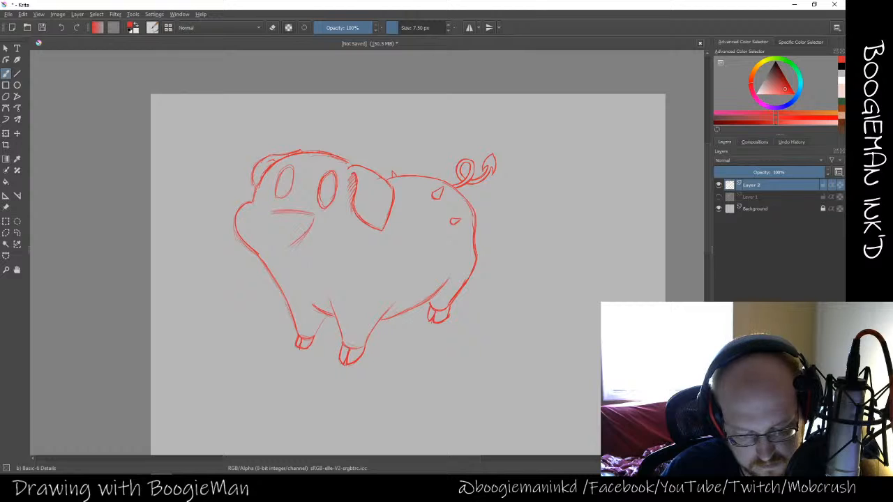
{"action": "left_click_drag", "start_coordinate": [268, 211], "coordinate": [313, 213]}
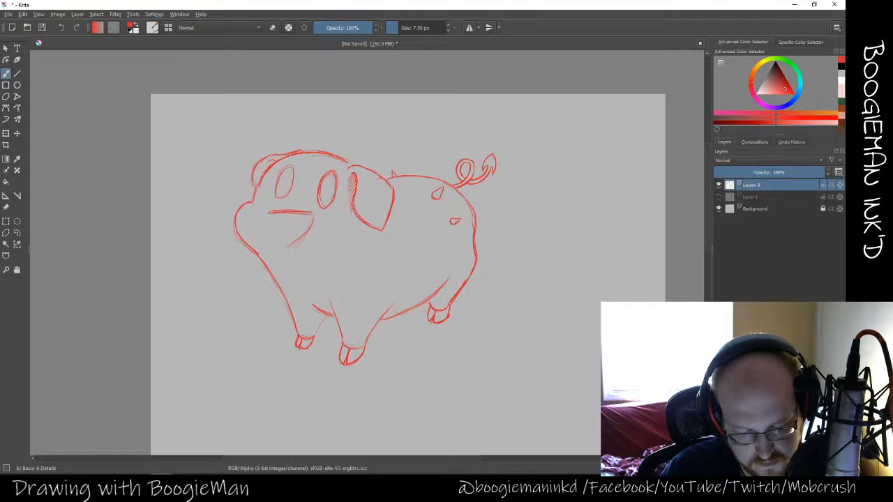
{"action": "left_click_drag", "start_coordinate": [269, 224], "coordinate": [282, 244]}
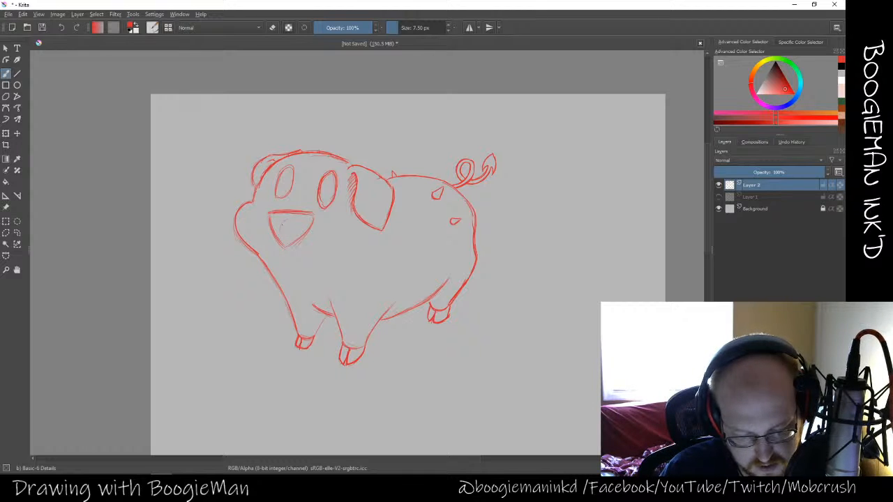
{"action": "mouse_move", "coordinate": [287, 219]}
{"action": "left_mouse_down"}
{"action": "mouse_move", "coordinate": [284, 232]}
{"action": "mouse_move", "coordinate": [304, 237]}
{"action": "left_mouse_up"}
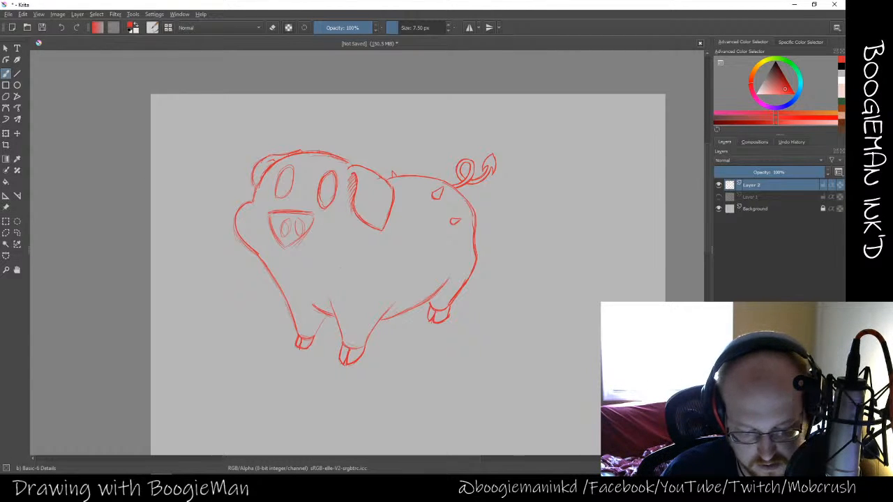
Draw a curved jaw line down from the near ear, and start leaf-shaped spots on the body behind it
{"action": "mouse_move", "coordinate": [338, 271]}
{"action": "left_mouse_down"}
{"action": "mouse_move", "coordinate": [370, 250]}
{"action": "mouse_move", "coordinate": [373, 236]}
{"action": "mouse_move", "coordinate": [364, 257]}
{"action": "left_mouse_up"}
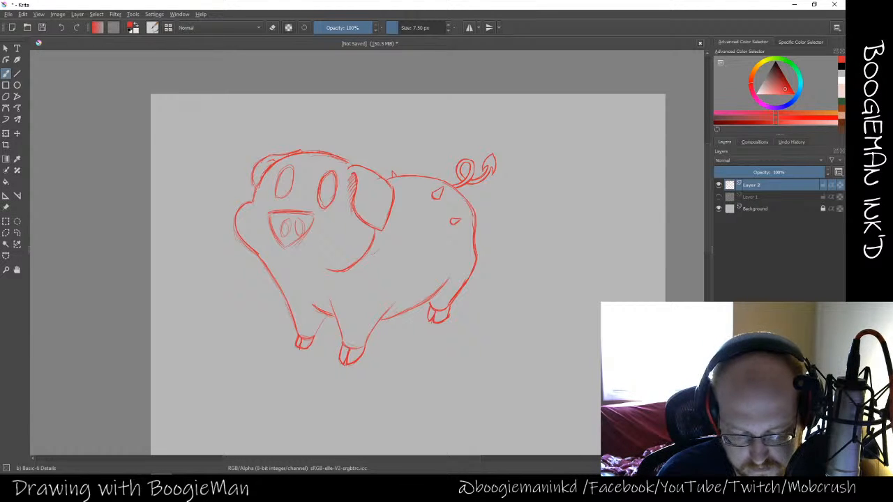
{"action": "left_click_drag", "start_coordinate": [392, 240], "coordinate": [412, 236]}
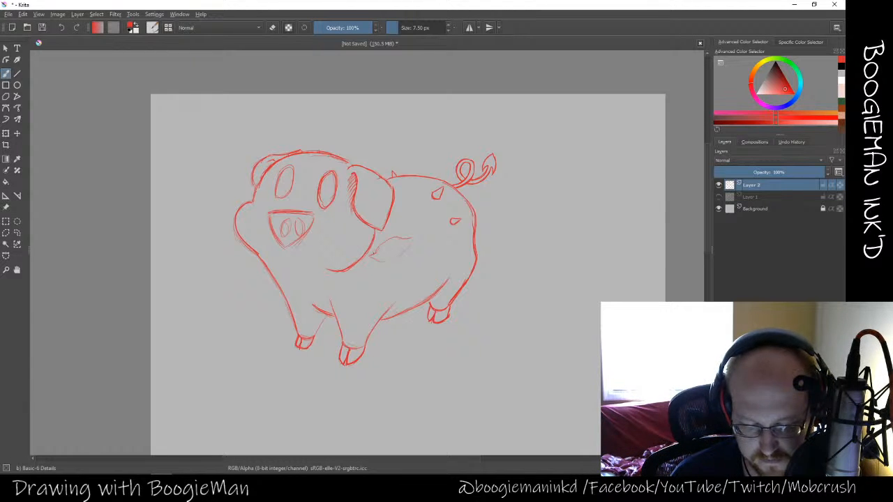
{"action": "mouse_move", "coordinate": [380, 245]}
{"action": "left_mouse_down"}
{"action": "mouse_move", "coordinate": [395, 238]}
{"action": "mouse_move", "coordinate": [397, 257]}
{"action": "mouse_move", "coordinate": [385, 256]}
{"action": "mouse_move", "coordinate": [402, 255]}
{"action": "left_mouse_up"}
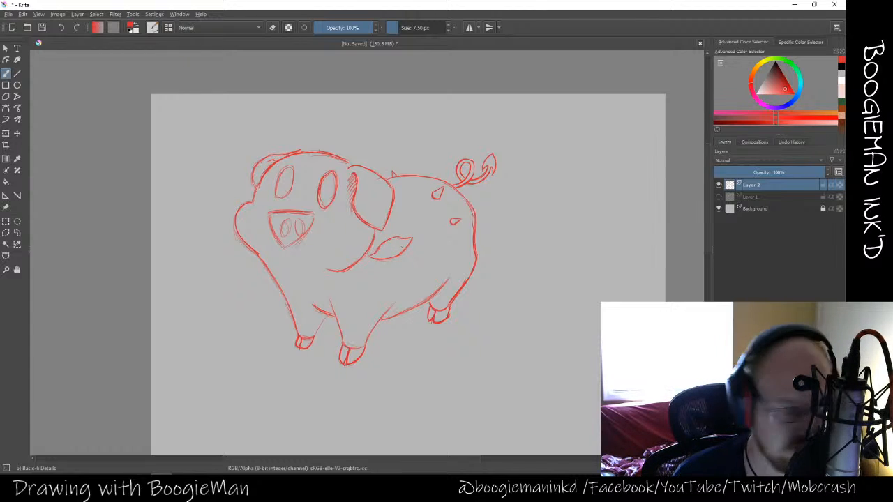
{"action": "left_click_drag", "start_coordinate": [417, 235], "coordinate": [426, 225]}
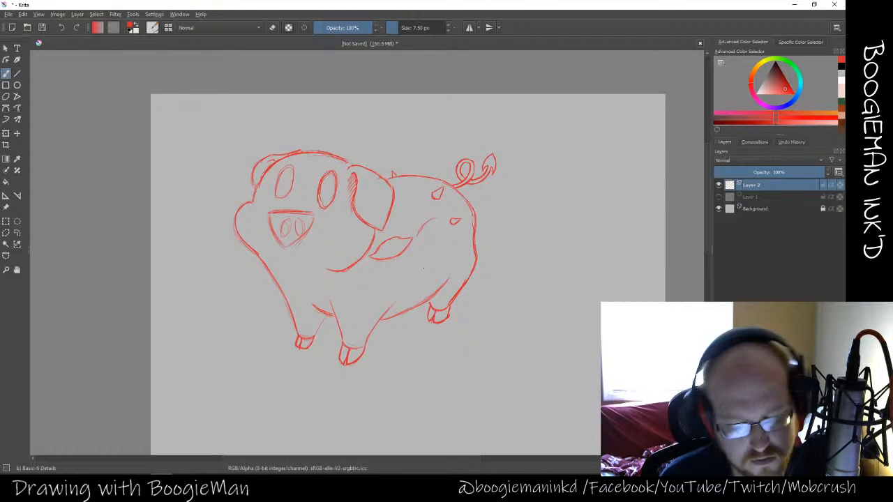
Erase the lower edge of the leaf-shaped spot and the stray line beside it, and redraw the spot narrower
{"action": "key", "text": "e"}
{"action": "mouse_move", "coordinate": [419, 229]}
{"action": "left_mouse_down"}
{"action": "mouse_move", "coordinate": [404, 248]}
{"action": "mouse_move", "coordinate": [377, 260]}
{"action": "mouse_move", "coordinate": [438, 216]}
{"action": "mouse_move", "coordinate": [407, 235]}
{"action": "left_mouse_up"}
{"action": "key", "text": "e"}
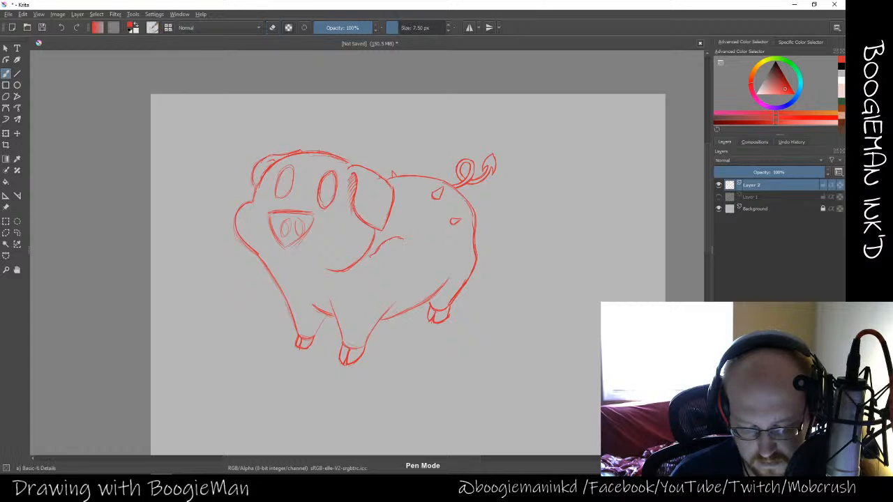
{"action": "key", "text": "e"}
{"action": "key", "text": "e"}
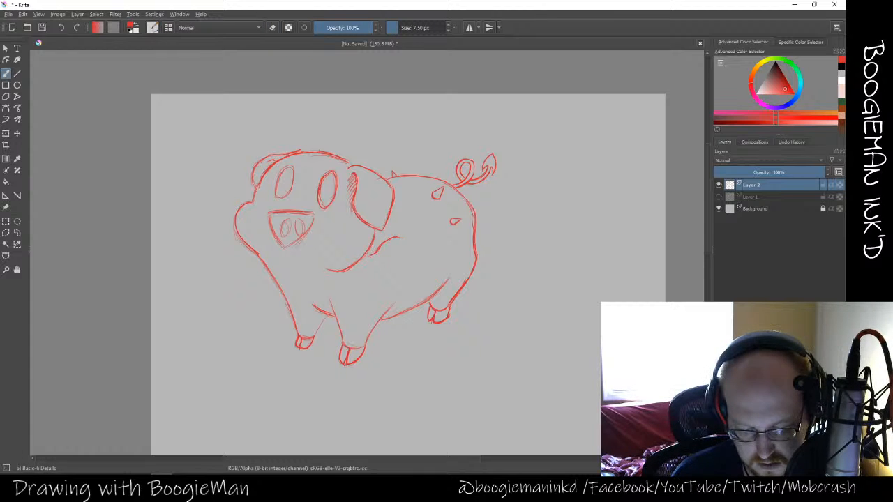
{"action": "left_click_drag", "start_coordinate": [405, 239], "coordinate": [377, 258]}
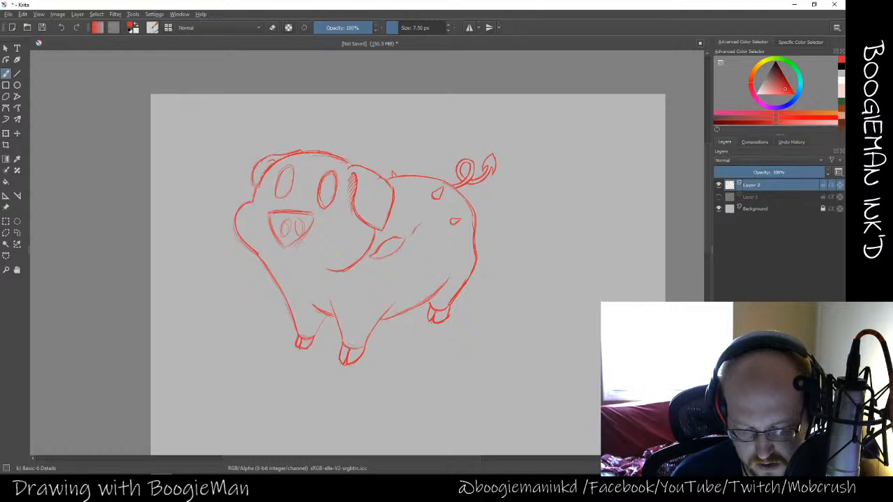
Outline a larger leaf-shaped spot beside the first one, and add two smaller spots above them toward the rump
{"action": "left_click_drag", "start_coordinate": [423, 222], "coordinate": [440, 215]}
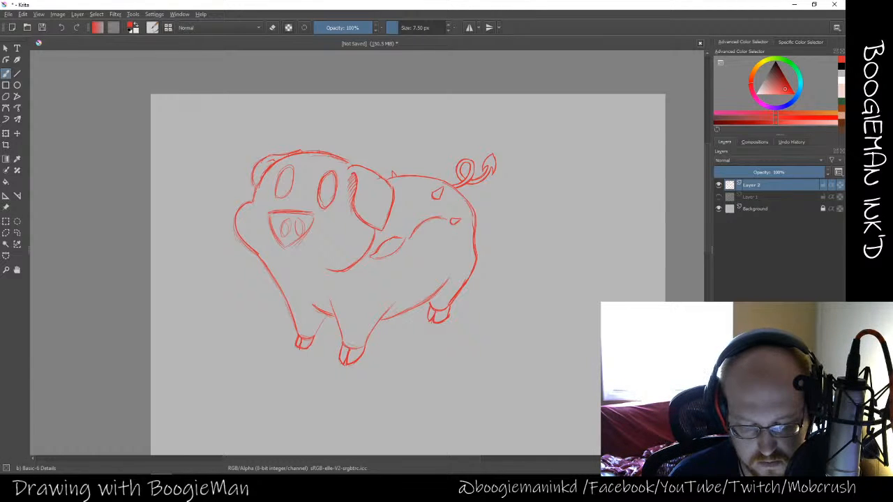
{"action": "left_click_drag", "start_coordinate": [413, 241], "coordinate": [444, 232]}
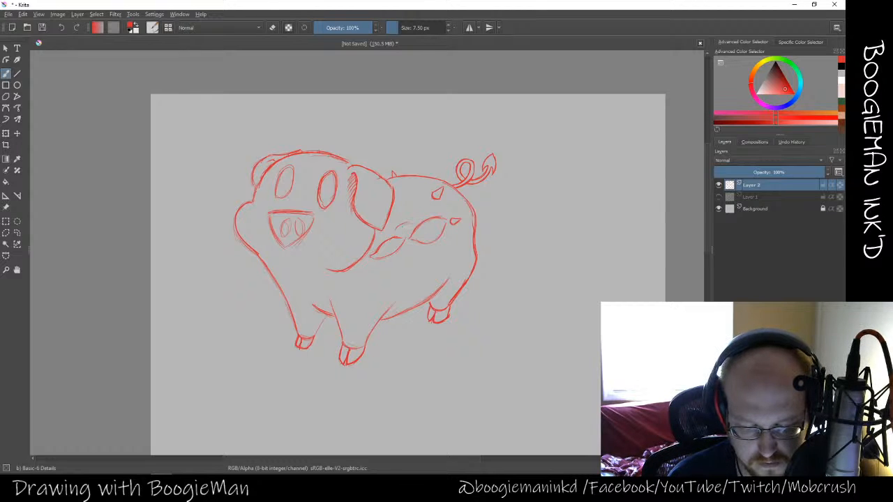
{"action": "left_click_drag", "start_coordinate": [396, 229], "coordinate": [418, 222]}
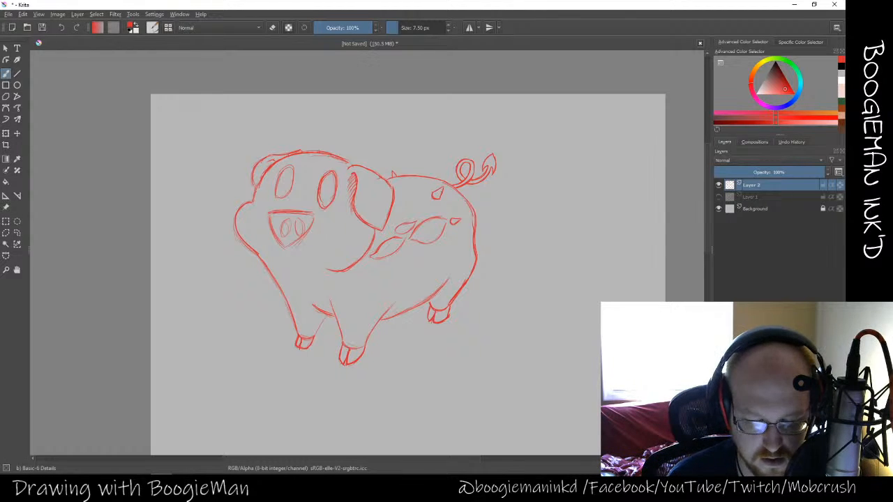
{"action": "left_click_drag", "start_coordinate": [419, 208], "coordinate": [428, 204]}
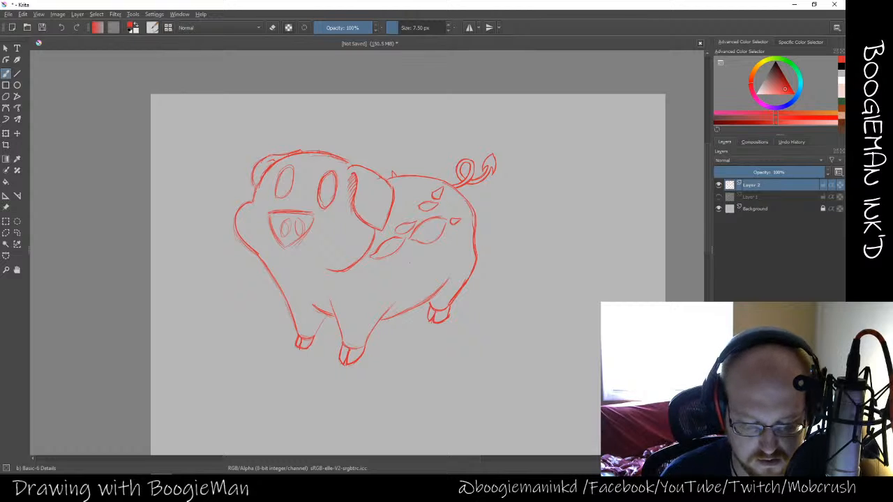
Fill the four leaf-shaped body spots with diagonal hatching, and outline three ovals of different sizes on the hind thigh
{"action": "left_click_drag", "start_coordinate": [380, 257], "coordinate": [398, 238]}
{"action": "left_click_drag", "start_coordinate": [397, 246], "coordinate": [409, 225]}
{"action": "left_click_drag", "start_coordinate": [403, 233], "coordinate": [427, 203]}
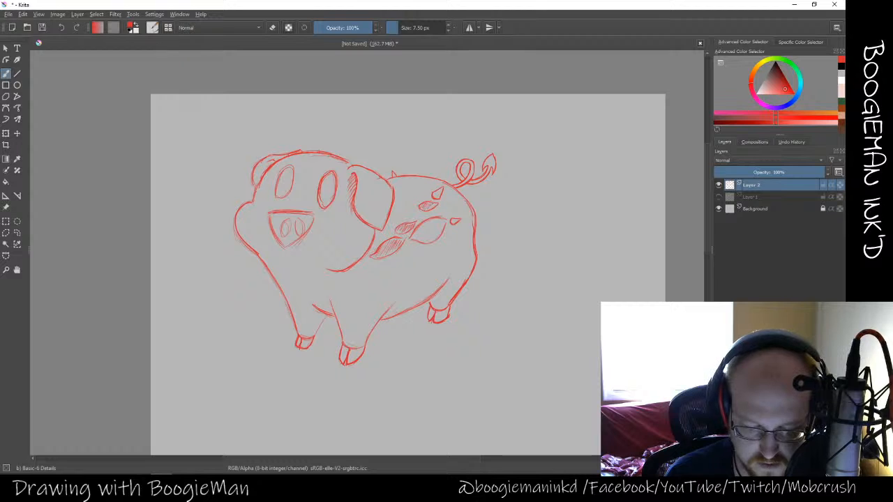
{"action": "left_click_drag", "start_coordinate": [414, 237], "coordinate": [427, 225]}
{"action": "mouse_move", "coordinate": [420, 239]}
{"action": "left_mouse_down"}
{"action": "mouse_move", "coordinate": [429, 222]}
{"action": "mouse_move", "coordinate": [444, 220]}
{"action": "mouse_move", "coordinate": [433, 219]}
{"action": "mouse_move", "coordinate": [439, 235]}
{"action": "left_mouse_up"}
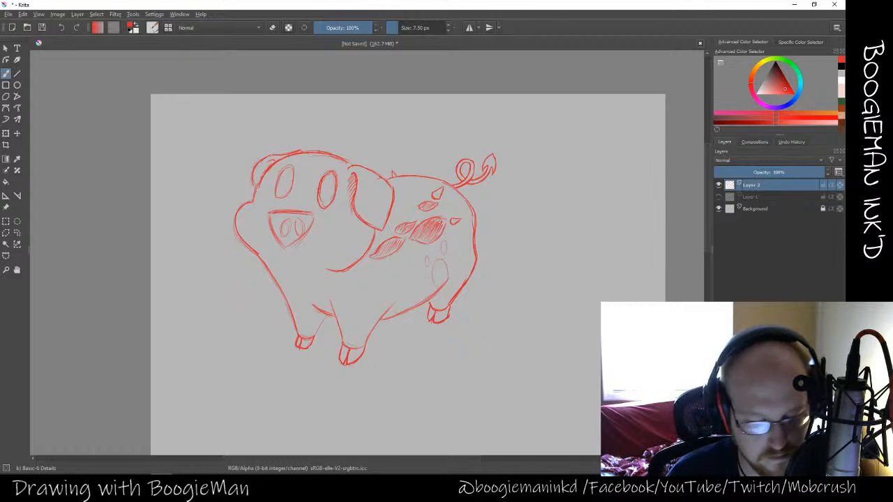
Erase both eyes, redraw them as smaller hatched ovals, and outline a large round patch around the near eye
{"action": "key", "text": "e"}
{"action": "mouse_move", "coordinate": [321, 191]}
{"action": "left_mouse_down"}
{"action": "mouse_move", "coordinate": [332, 179]}
{"action": "mouse_move", "coordinate": [336, 189]}
{"action": "mouse_move", "coordinate": [285, 194]}
{"action": "mouse_move", "coordinate": [283, 171]}
{"action": "mouse_move", "coordinate": [293, 180]}
{"action": "mouse_move", "coordinate": [286, 194]}
{"action": "left_mouse_up"}
{"action": "key", "text": "e"}
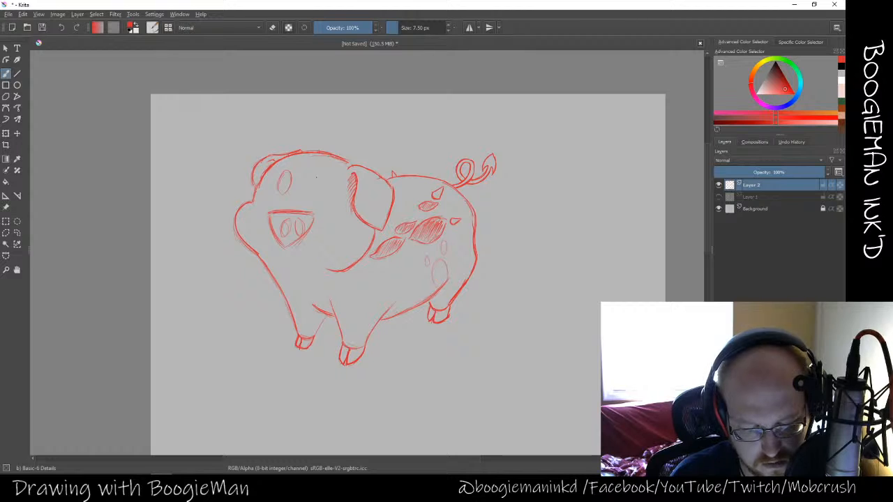
{"action": "left_click_drag", "start_coordinate": [317, 179], "coordinate": [319, 200]}
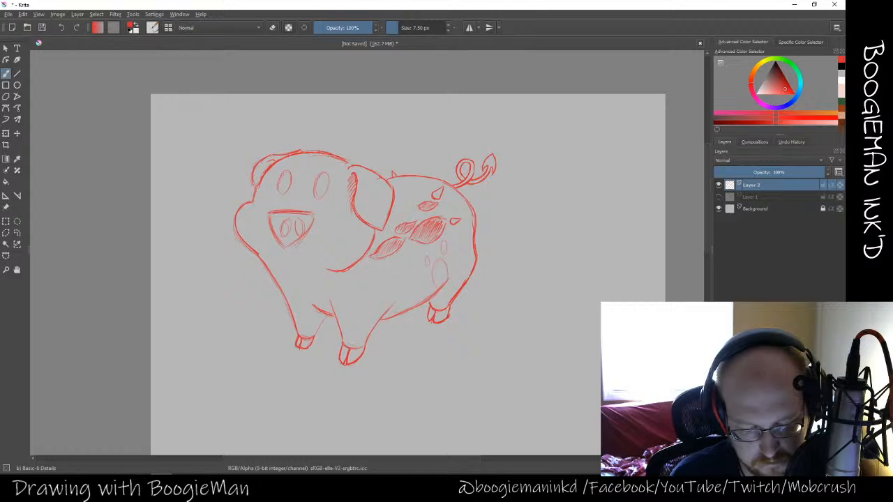
{"action": "mouse_move", "coordinate": [317, 186]}
{"action": "left_mouse_down"}
{"action": "mouse_move", "coordinate": [327, 175]}
{"action": "mouse_move", "coordinate": [326, 186]}
{"action": "mouse_move", "coordinate": [285, 173]}
{"action": "left_mouse_up"}
{"action": "left_click_drag", "start_coordinate": [279, 186], "coordinate": [287, 174]}
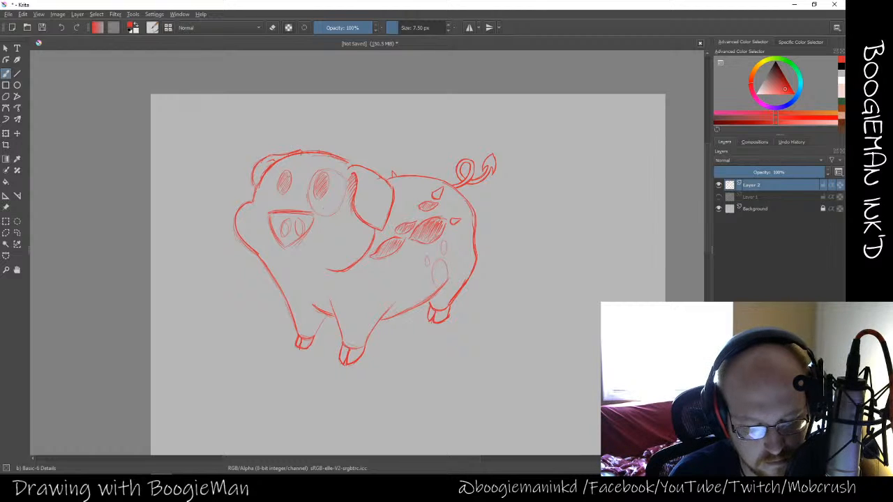
Outline spots on the crown and on the back behind the near ear, and a small rounded shape on the line between the front legs
{"action": "mouse_move", "coordinate": [306, 157]}
{"action": "left_mouse_down"}
{"action": "mouse_move", "coordinate": [346, 164]}
{"action": "mouse_move", "coordinate": [317, 155]}
{"action": "left_mouse_up"}
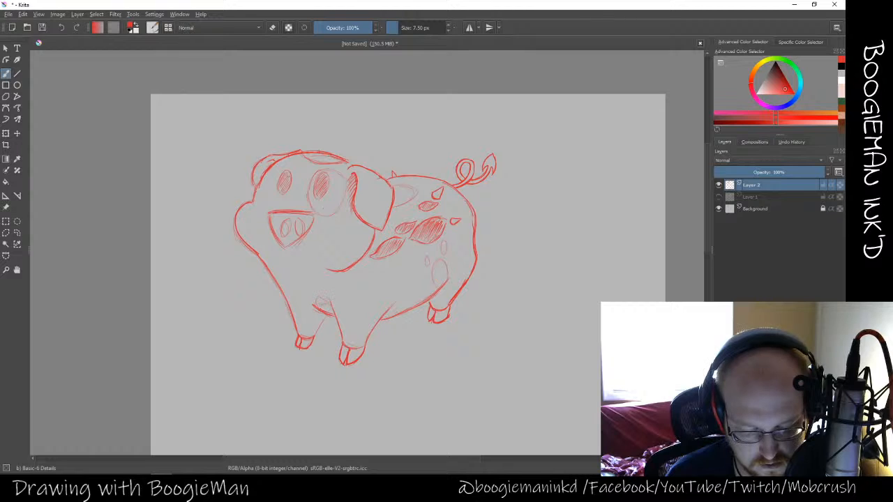
{"action": "left_click_drag", "start_coordinate": [321, 305], "coordinate": [331, 304]}
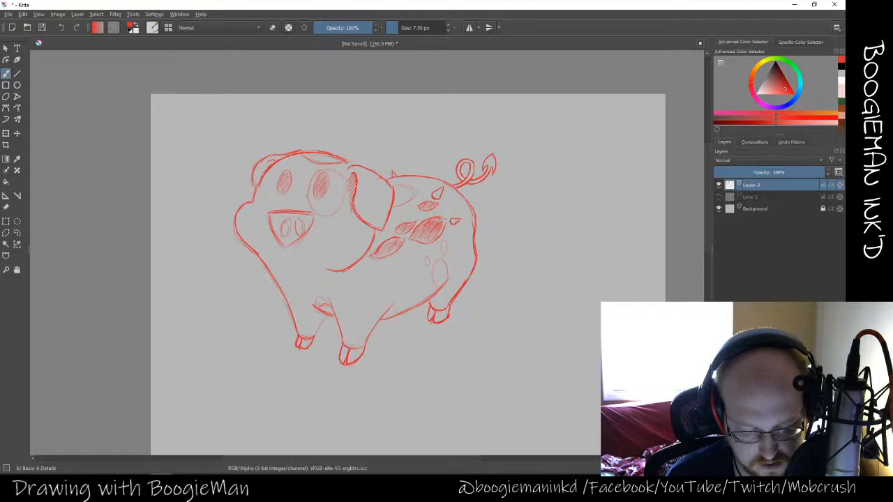
{"action": "key", "text": "e"}
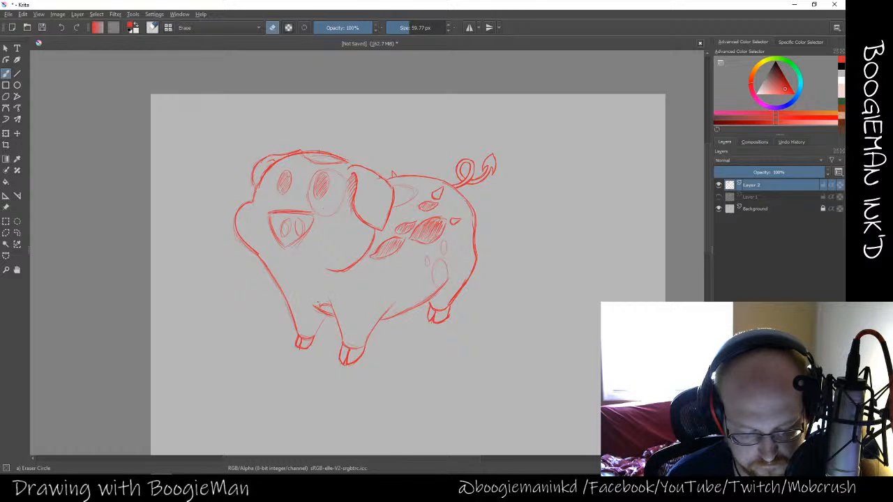
{"action": "key", "text": "e"}
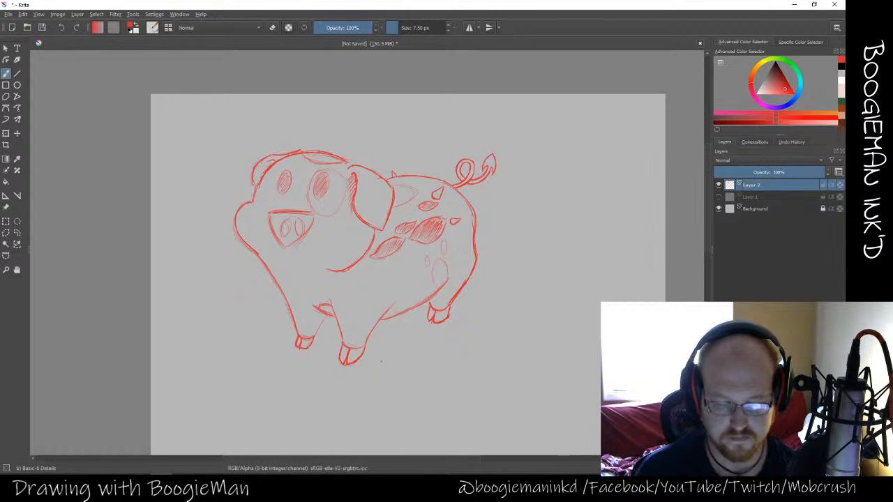
Erase the snout with its nostrils and redraw its outline as a triangle with slightly curved sides
{"action": "key", "text": "e"}
{"action": "mouse_move", "coordinate": [299, 251]}
{"action": "left_mouse_down"}
{"action": "mouse_move", "coordinate": [272, 214]}
{"action": "mouse_move", "coordinate": [279, 240]}
{"action": "mouse_move", "coordinate": [304, 216]}
{"action": "left_mouse_up"}
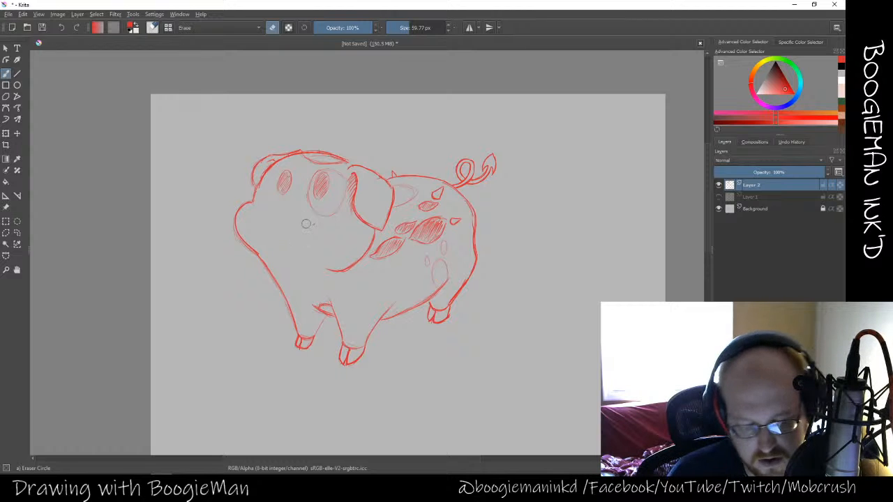
{"action": "right_click", "coordinate": [399, 170]}
{"action": "left_click_drag", "start_coordinate": [398, 100], "coordinate": [344, 137]}
{"action": "right_click", "coordinate": [307, 218]}
{"action": "key", "text": "slash"}
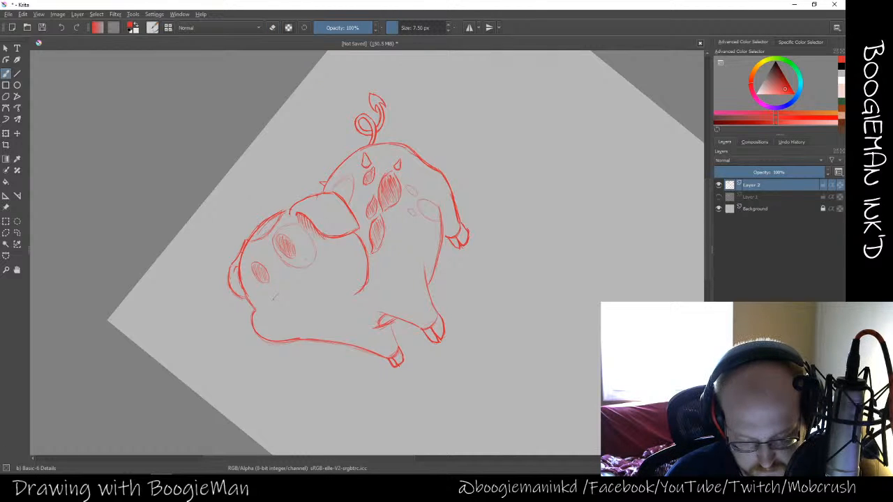
{"action": "mouse_move", "coordinate": [275, 297]}
{"action": "left_mouse_down"}
{"action": "mouse_move", "coordinate": [316, 279]}
{"action": "mouse_move", "coordinate": [312, 309]}
{"action": "left_mouse_up"}
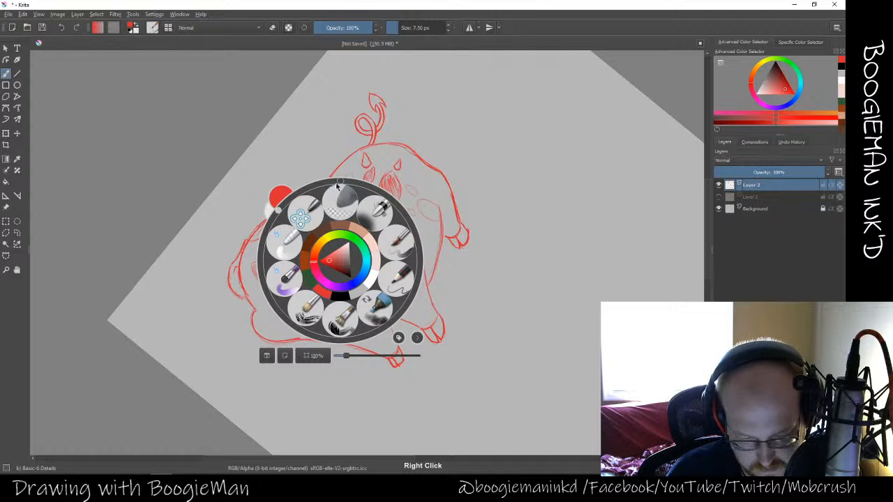
{"action": "left_click_drag", "start_coordinate": [278, 210], "coordinate": [442, 279]}
{"action": "right_click", "coordinate": [442, 279]}
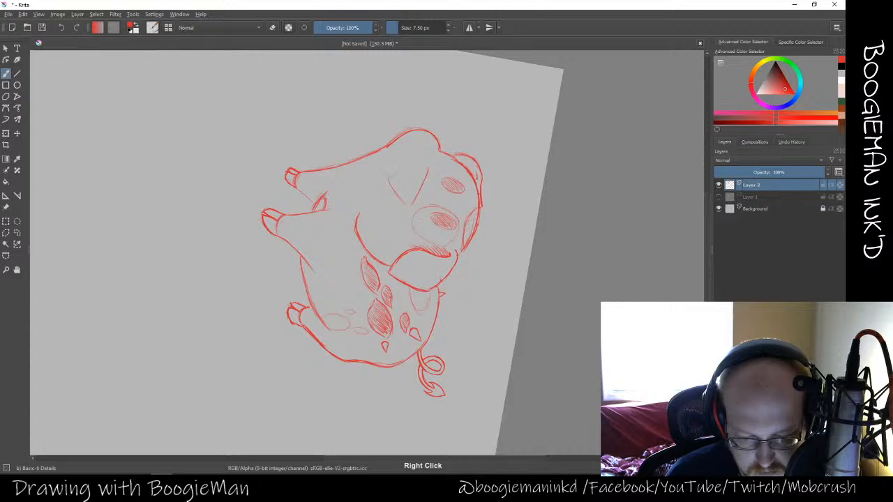
{"action": "left_click_drag", "start_coordinate": [402, 173], "coordinate": [430, 165]}
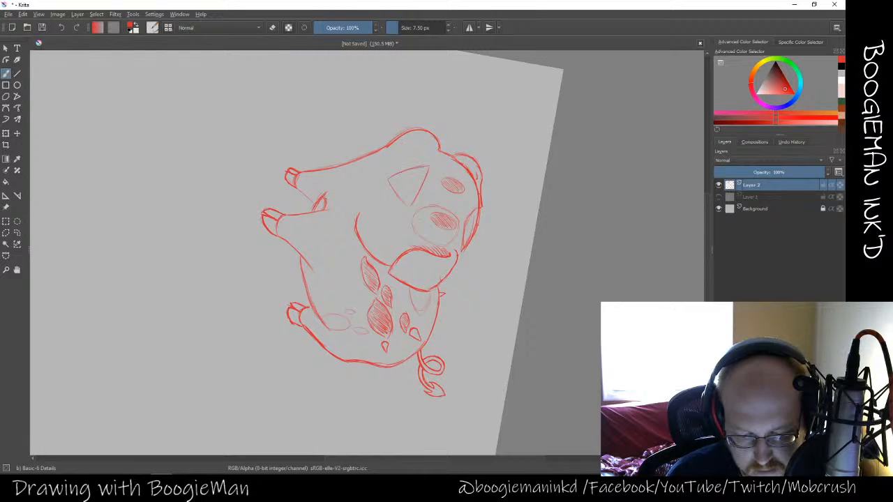
{"action": "left_click_drag", "start_coordinate": [392, 187], "coordinate": [401, 200]}
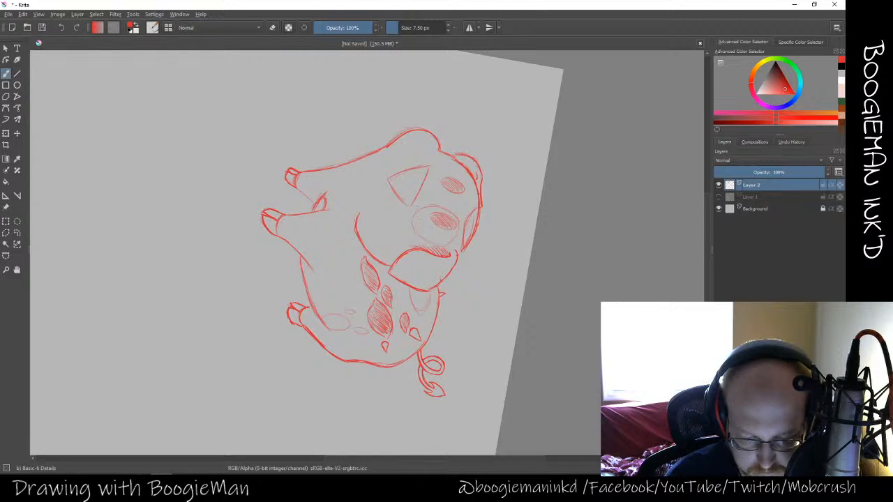
Draw two small oval nostrils inside the triangular snout and fill them with hatching
{"action": "right_click", "coordinate": [418, 196]}
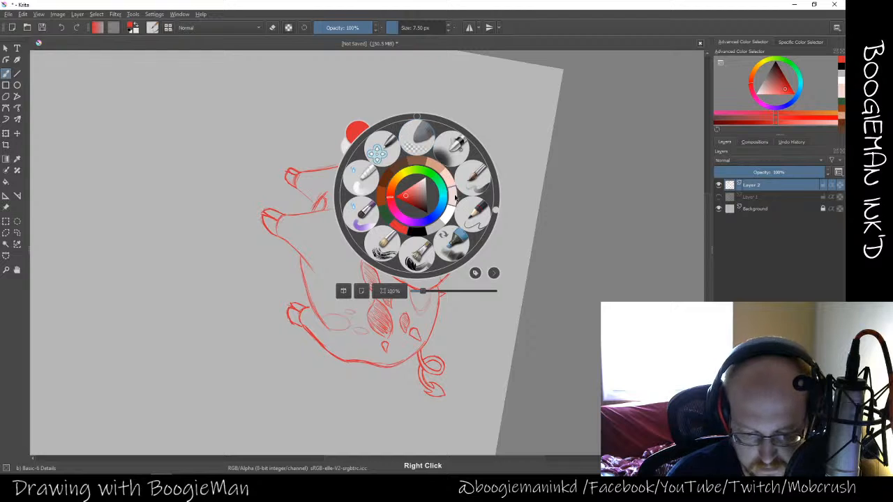
{"action": "mouse_move", "coordinate": [492, 197]}
{"action": "left_mouse_down"}
{"action": "mouse_move", "coordinate": [481, 157]}
{"action": "mouse_move", "coordinate": [429, 124]}
{"action": "left_mouse_up"}
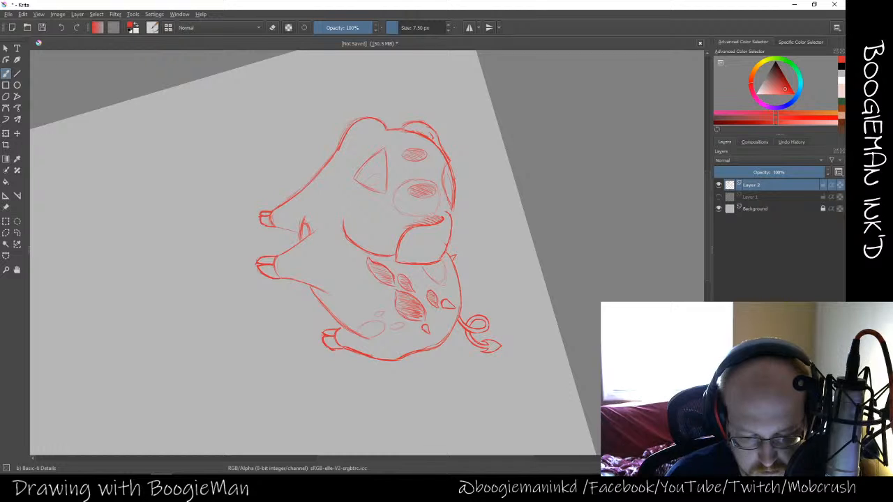
{"action": "left_click_drag", "start_coordinate": [376, 176], "coordinate": [369, 185]}
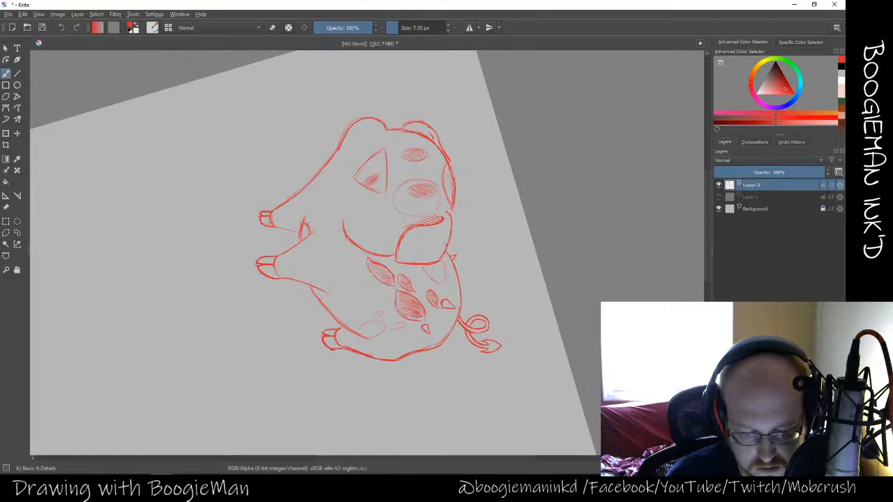
{"action": "left_click_drag", "start_coordinate": [370, 178], "coordinate": [366, 187]}
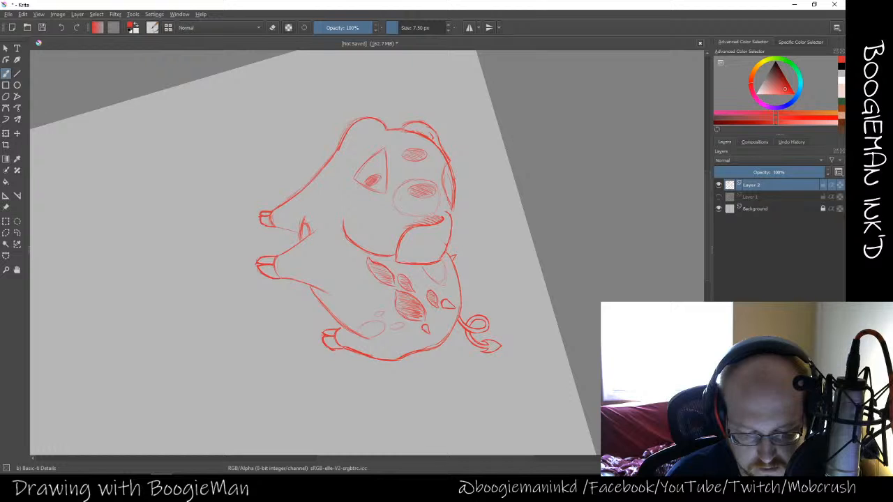
{"action": "right_click", "coordinate": [402, 160]}
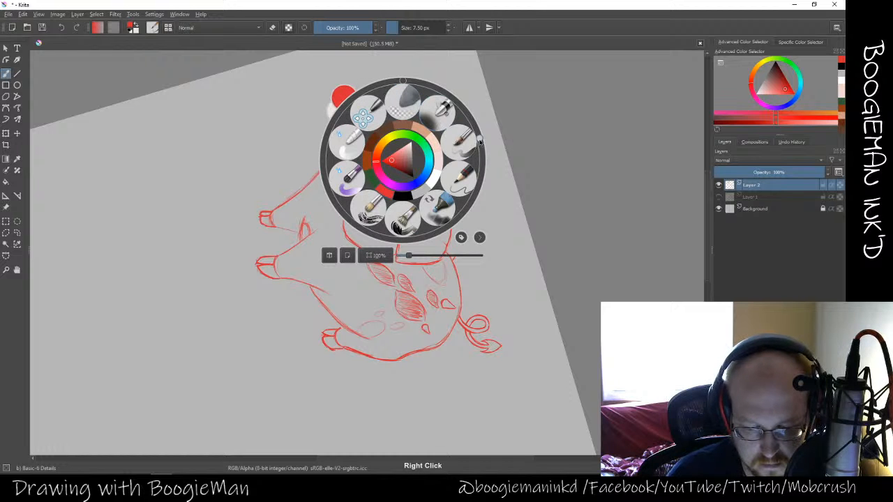
{"action": "left_click_drag", "start_coordinate": [481, 141], "coordinate": [357, 110]}
{"action": "right_click", "coordinate": [361, 118]}
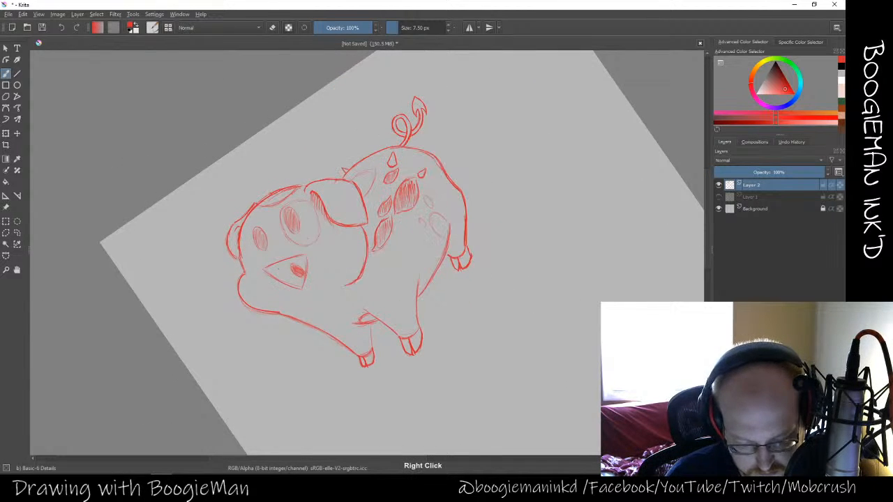
{"action": "left_click_drag", "start_coordinate": [282, 266], "coordinate": [282, 278]}
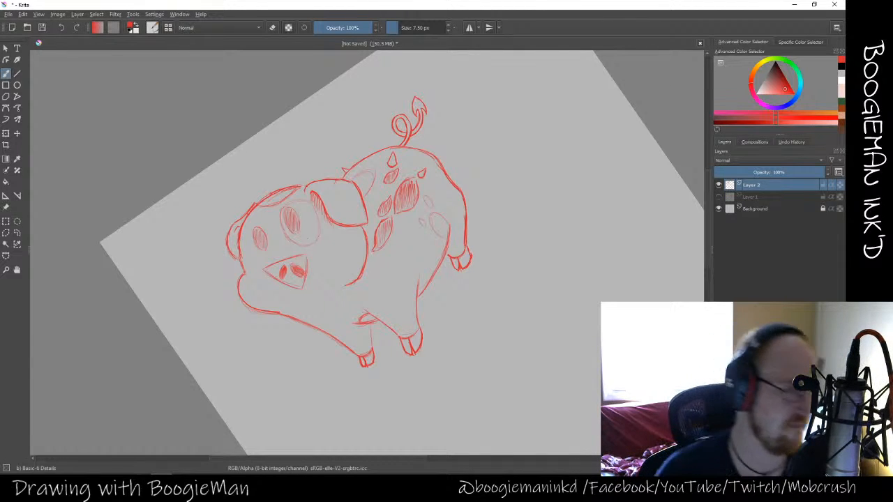
Erase the hatched nostrils, redraw them as narrow slanted ovals, and darken the triangular snout outline
{"action": "key", "text": "e"}
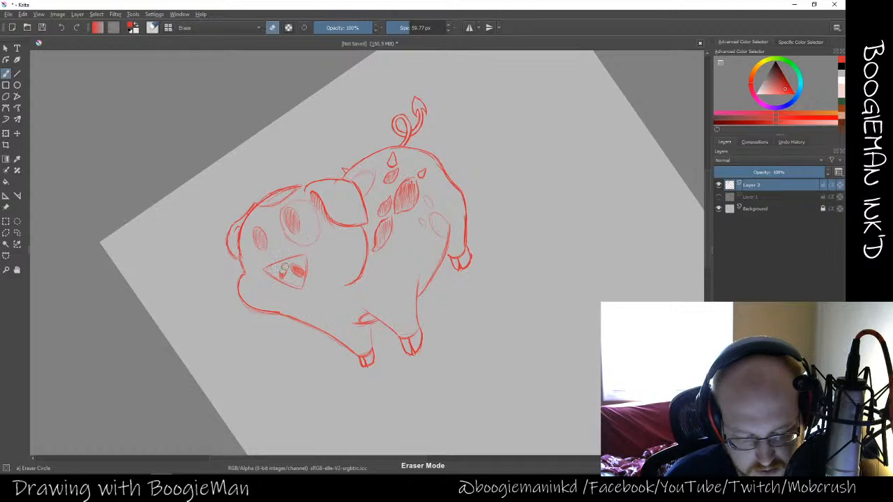
{"action": "mouse_move", "coordinate": [285, 268]}
{"action": "left_mouse_down"}
{"action": "mouse_move", "coordinate": [281, 274]}
{"action": "mouse_move", "coordinate": [298, 277]}
{"action": "left_mouse_up"}
{"action": "key", "text": "e"}
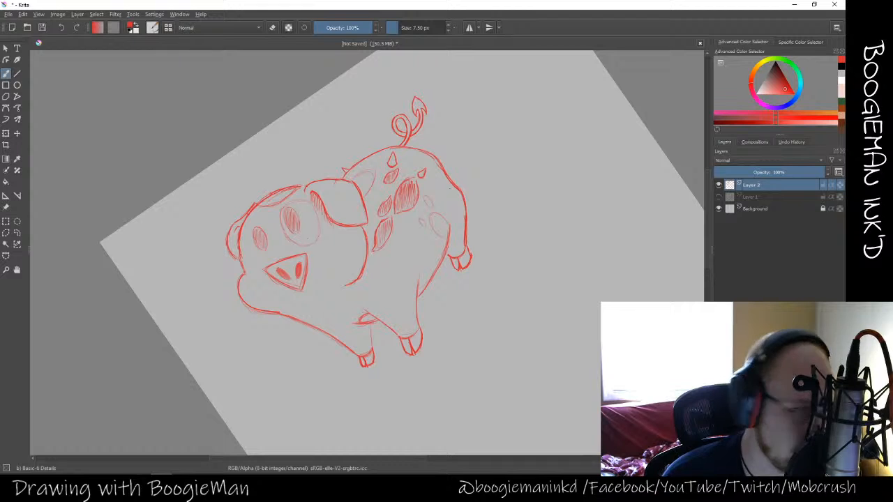
Erase the rump outline between the tail and the hind leg, redraw it as a rounder curve, and reinforce the back line before the tail
{"action": "key", "text": "e"}
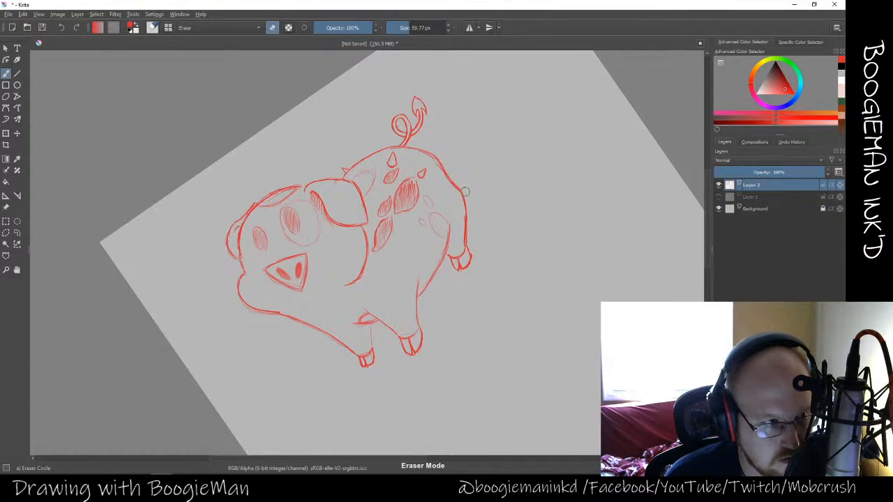
{"action": "mouse_move", "coordinate": [465, 192]}
{"action": "left_mouse_down"}
{"action": "mouse_move", "coordinate": [463, 203]}
{"action": "mouse_move", "coordinate": [420, 150]}
{"action": "left_mouse_up"}
{"action": "key", "text": "e"}
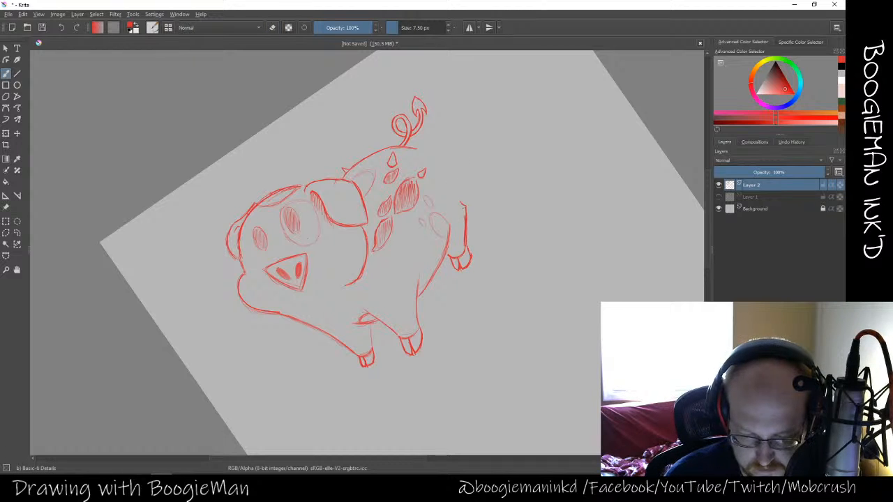
{"action": "mouse_move", "coordinate": [419, 149]}
{"action": "left_mouse_down"}
{"action": "mouse_move", "coordinate": [457, 174]}
{"action": "mouse_move", "coordinate": [460, 196]}
{"action": "left_mouse_up"}
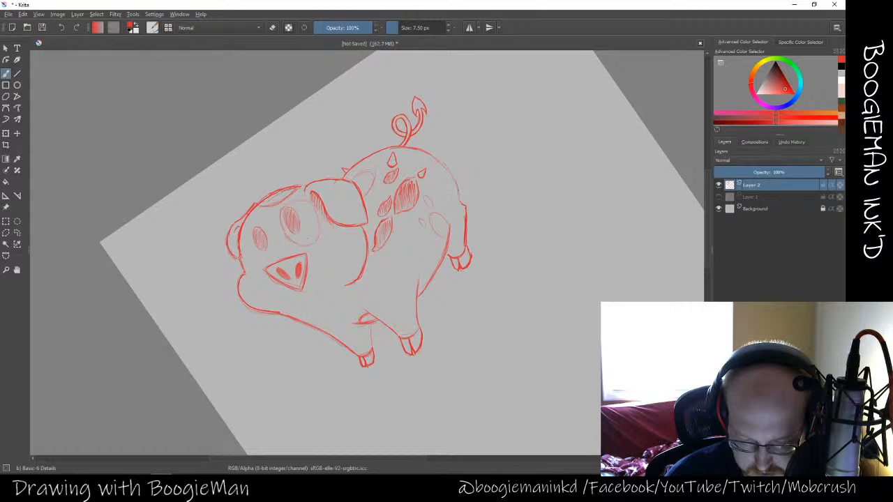
{"action": "left_click_drag", "start_coordinate": [382, 151], "coordinate": [402, 147]}
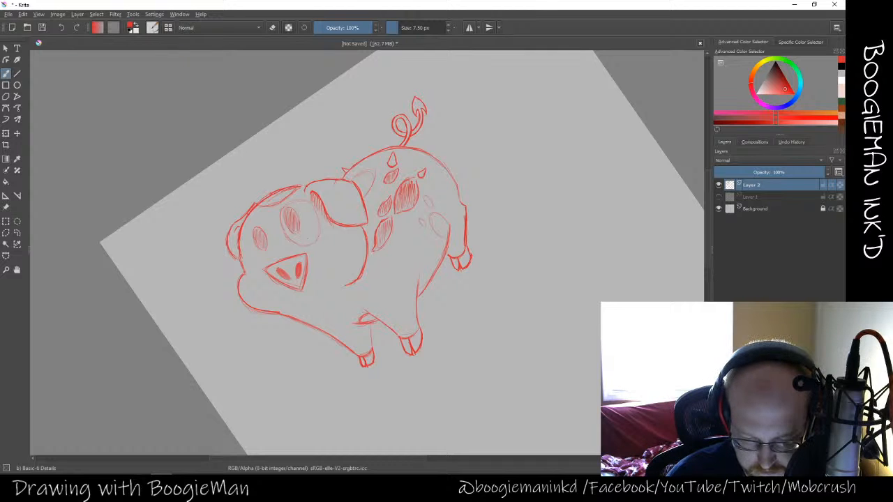
Begin a second figure in the blank area diagonally below the pig with a shallow arc and a short line at its near end
{"action": "right_click", "coordinate": [464, 272]}
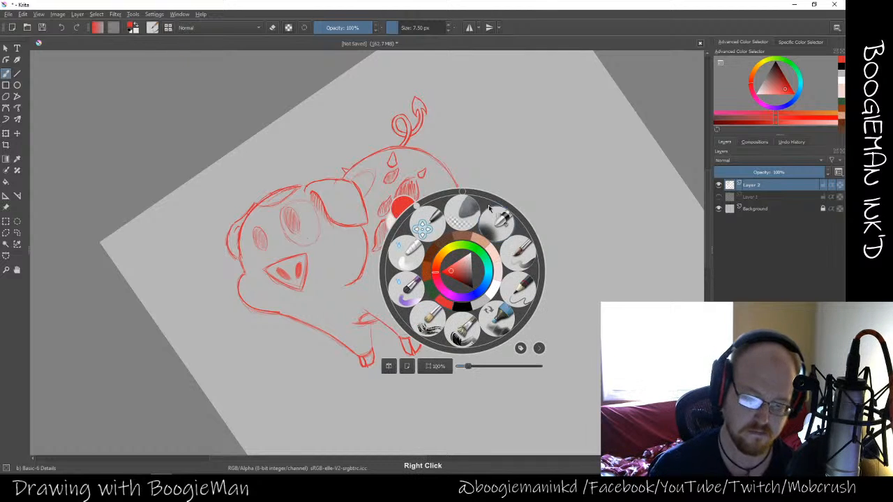
{"action": "left_click_drag", "start_coordinate": [419, 209], "coordinate": [459, 199]}
{"action": "right_click", "coordinate": [458, 199]}
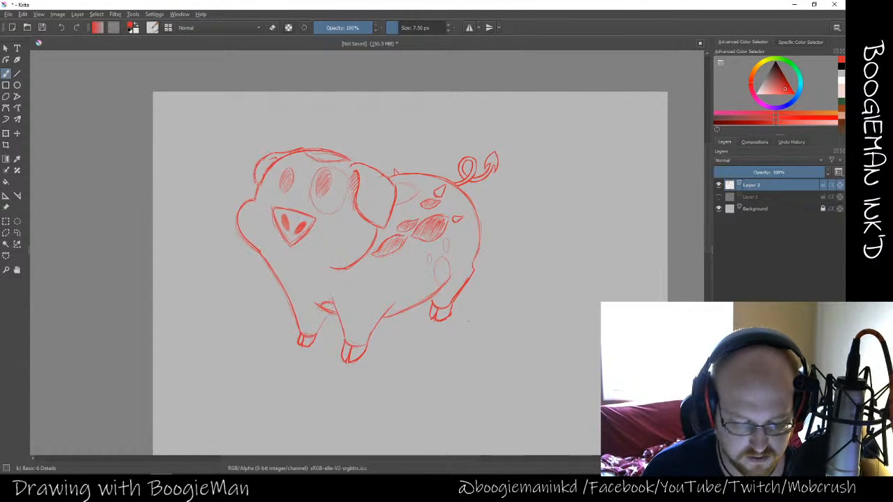
{"action": "left_click_drag", "start_coordinate": [460, 331], "coordinate": [459, 188]}
{"action": "left_click_drag", "start_coordinate": [451, 244], "coordinate": [455, 200]}
{"action": "left_click_drag", "start_coordinate": [388, 276], "coordinate": [341, 411]}
{"action": "left_click_drag", "start_coordinate": [408, 306], "coordinate": [391, 209]}
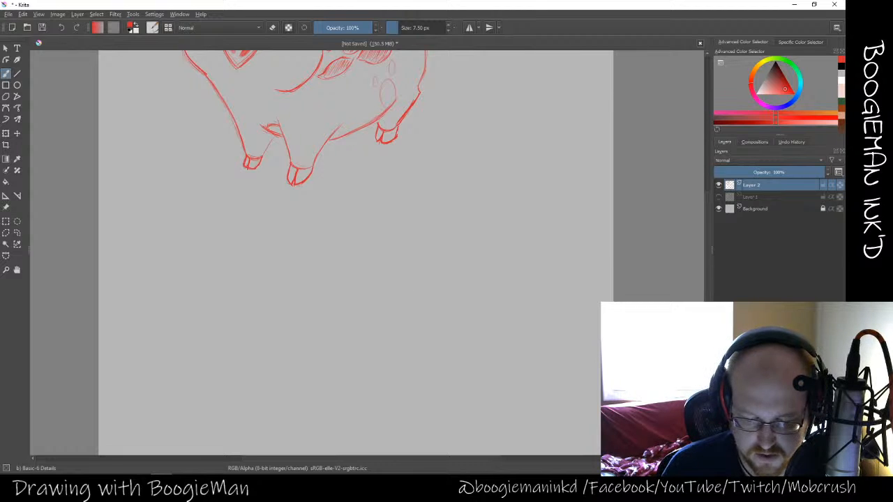
{"action": "mouse_move", "coordinate": [502, 177]}
{"action": "left_mouse_down"}
{"action": "mouse_move", "coordinate": [524, 186]}
{"action": "mouse_move", "coordinate": [472, 178]}
{"action": "mouse_move", "coordinate": [455, 185]}
{"action": "left_mouse_up"}
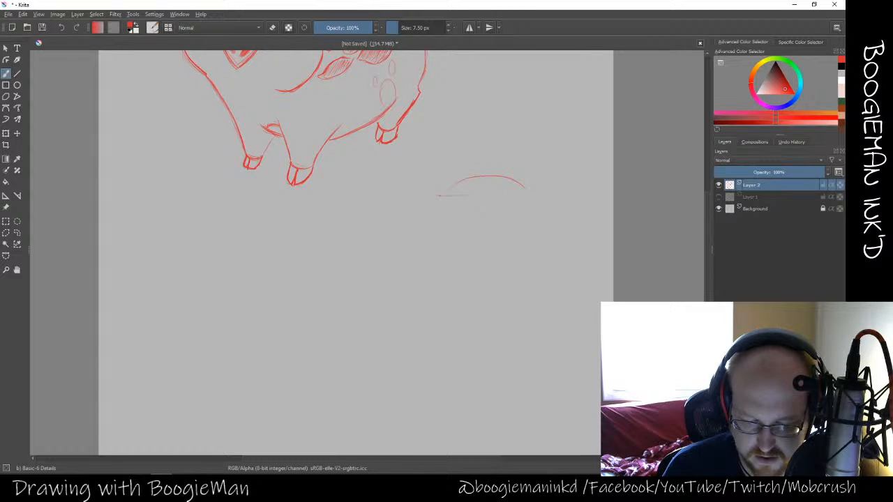
Outline a folded ear flap beneath the near end of the arc, replacing its straight outer edge with an outward bulge
{"action": "key", "text": "space"}
{"action": "left_click_drag", "start_coordinate": [440, 212], "coordinate": [414, 275]}
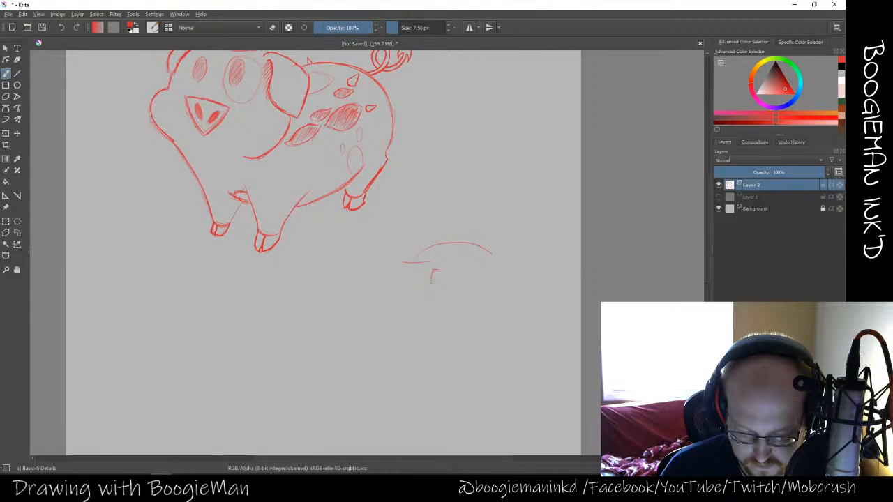
{"action": "left_click_drag", "start_coordinate": [434, 311], "coordinate": [427, 323]}
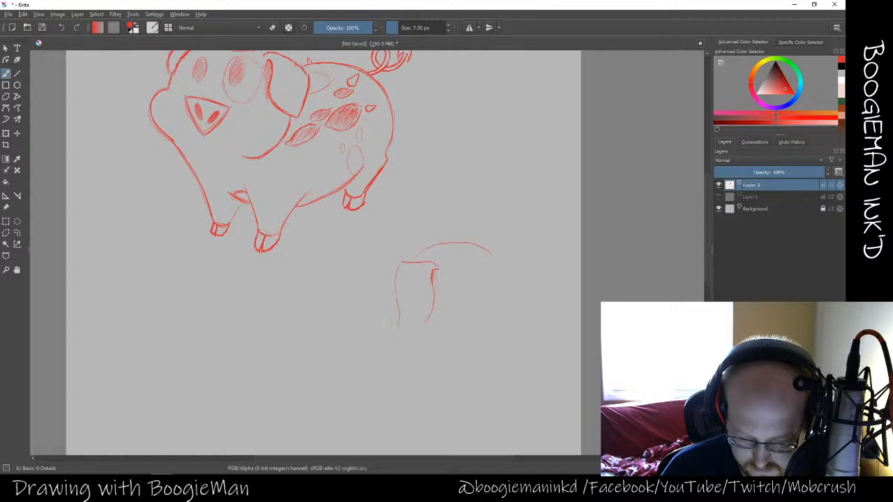
{"action": "left_click_drag", "start_coordinate": [397, 326], "coordinate": [421, 321]}
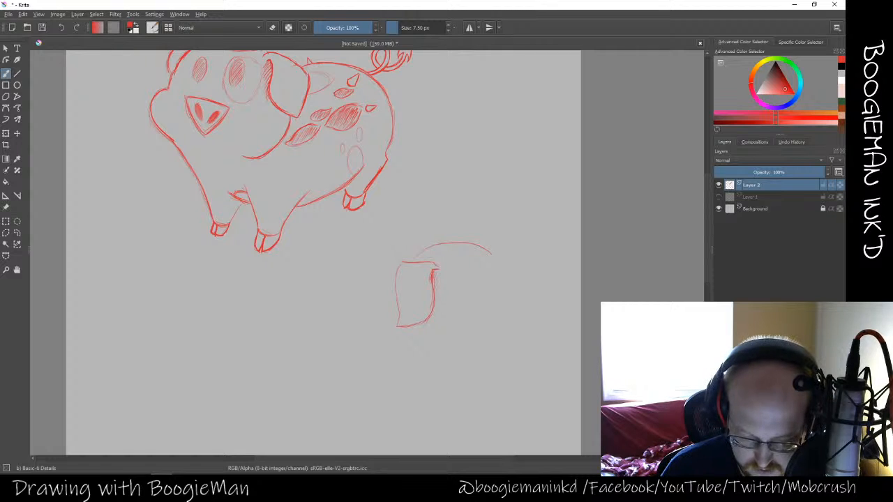
{"action": "left_click_drag", "start_coordinate": [399, 266], "coordinate": [397, 321]}
{"action": "key", "text": "e"}
{"action": "key", "text": "e"}
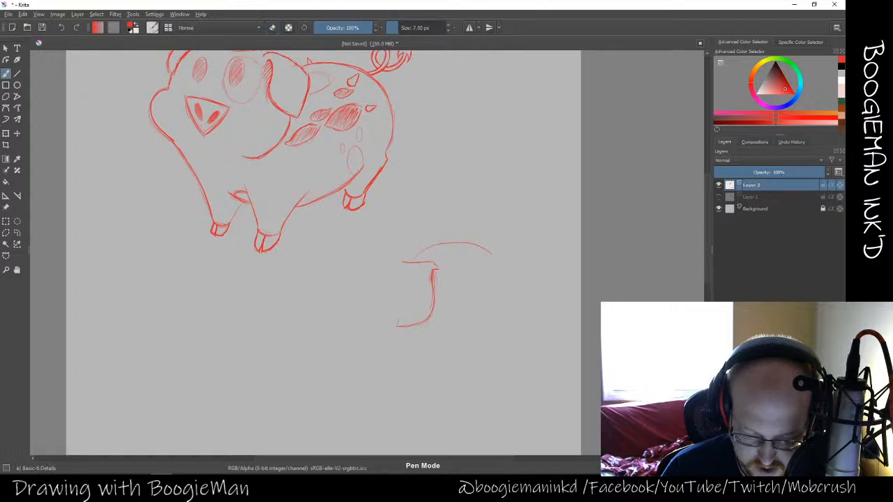
{"action": "left_click_drag", "start_coordinate": [400, 262], "coordinate": [389, 297]}
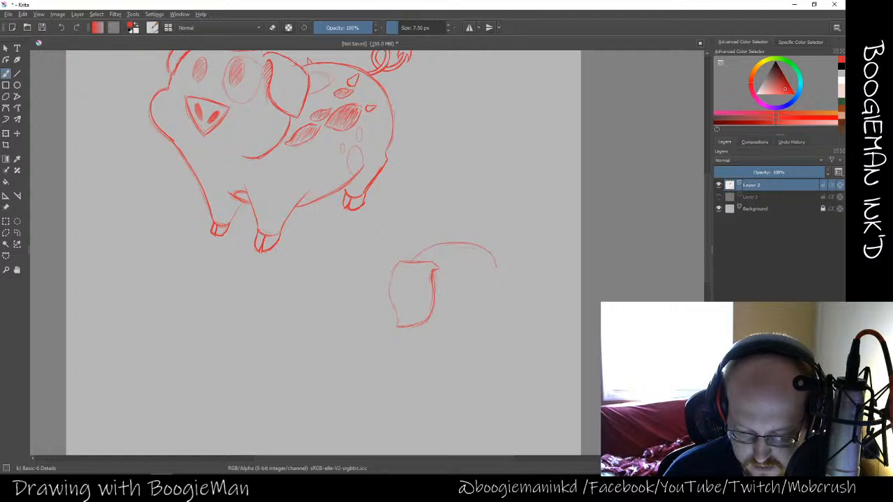
Lengthen the second figure's arc and continue it into a rounded hump curving downward, erasing and redrawing the hump wider
{"action": "key", "text": "e"}
{"action": "mouse_move", "coordinate": [496, 259]}
{"action": "left_mouse_down"}
{"action": "mouse_move", "coordinate": [499, 273]}
{"action": "mouse_move", "coordinate": [500, 265]}
{"action": "left_mouse_up"}
{"action": "key", "text": "e"}
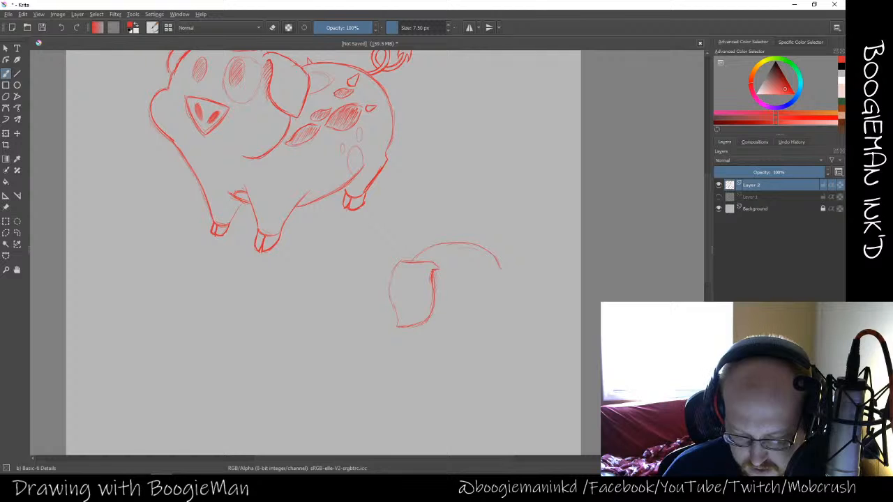
{"action": "left_click_drag", "start_coordinate": [510, 275], "coordinate": [515, 287]}
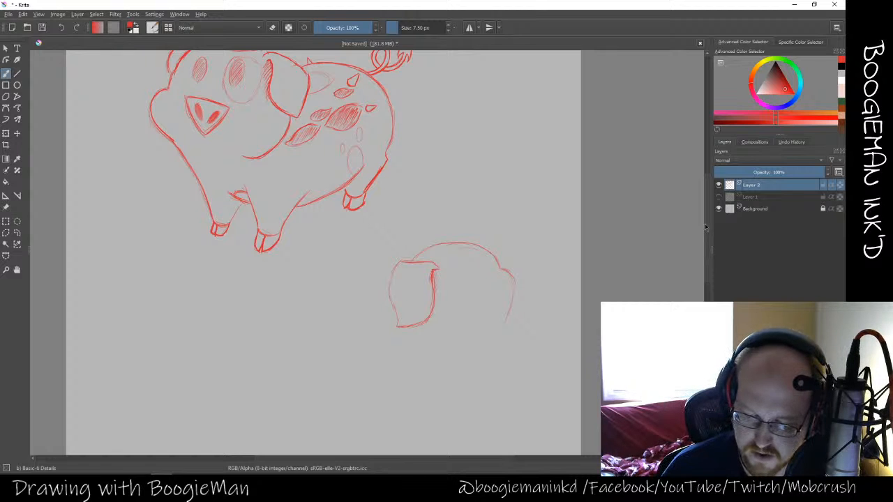
{"action": "scroll", "coordinate": [323, 251], "scroll_direction": "down", "scroll_amount": 3}
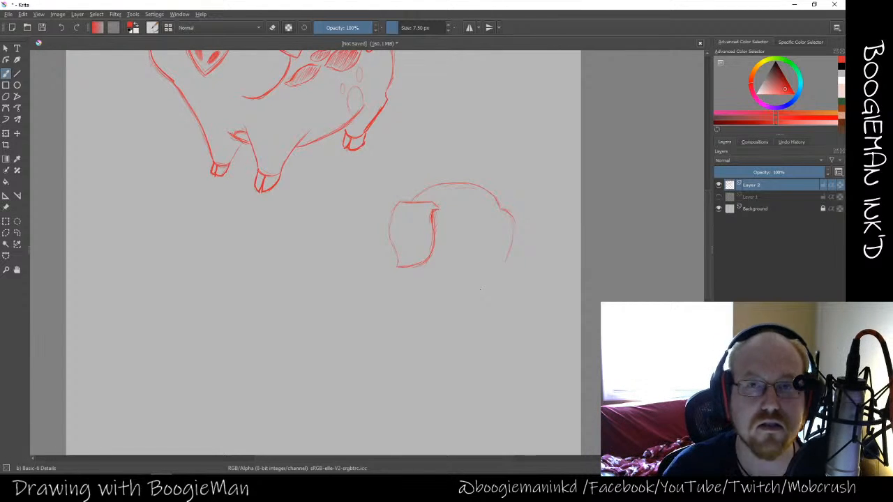
{"action": "key", "text": "e"}
{"action": "mouse_move", "coordinate": [504, 205]}
{"action": "left_mouse_down"}
{"action": "mouse_move", "coordinate": [514, 227]}
{"action": "mouse_move", "coordinate": [508, 251]}
{"action": "left_mouse_up"}
{"action": "key", "text": "e"}
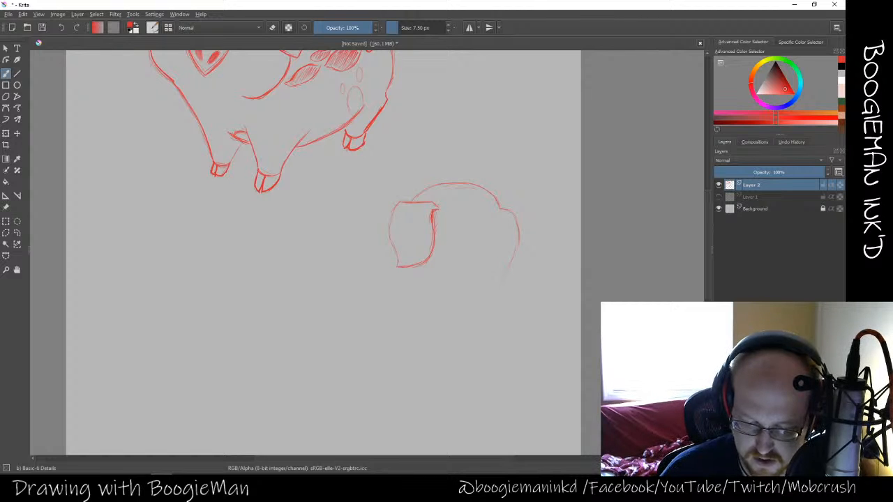
Continue the hump line down into a leg with a rounded foot, and outline a second leg beside it
{"action": "mouse_move", "coordinate": [506, 277]}
{"action": "left_mouse_down"}
{"action": "mouse_move", "coordinate": [495, 310]}
{"action": "mouse_move", "coordinate": [505, 342]}
{"action": "left_mouse_up"}
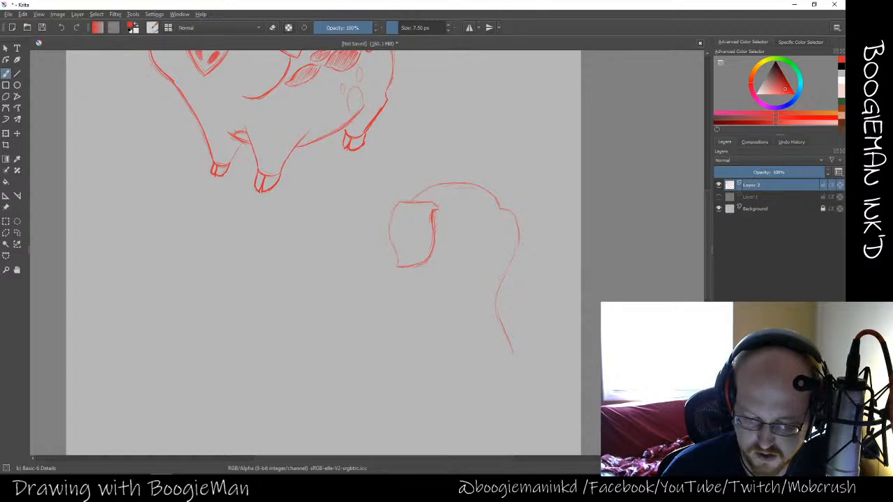
{"action": "left_click_drag", "start_coordinate": [501, 282], "coordinate": [498, 313]}
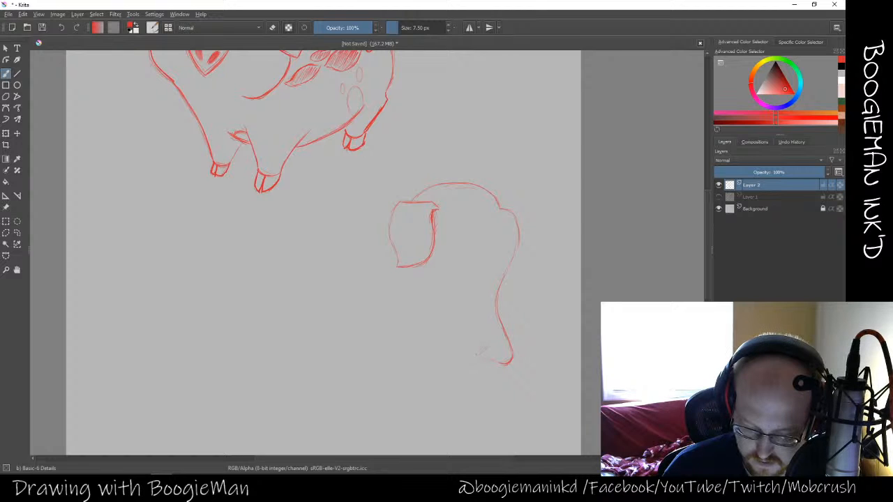
{"action": "left_click_drag", "start_coordinate": [487, 337], "coordinate": [477, 358]}
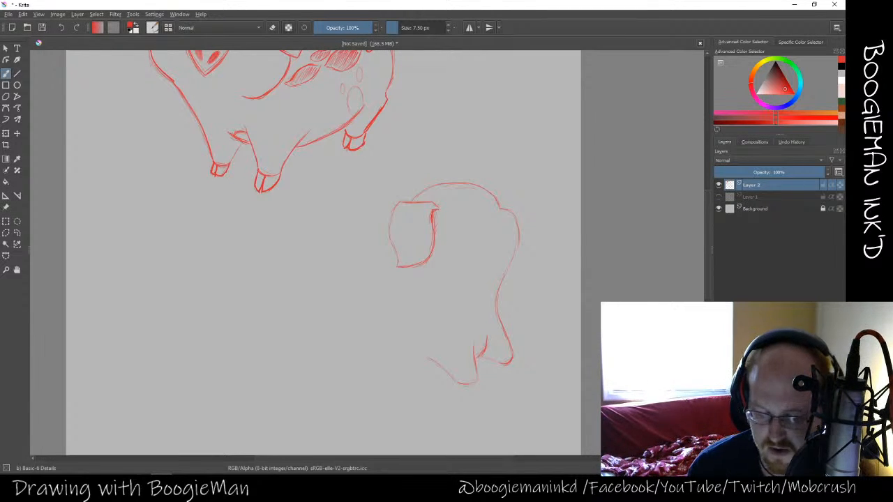
Erase the second figure's rounded foot and neighbouring leg, and draw a curved back line sweeping down from the ear flap to the rump
{"action": "key", "text": "e"}
{"action": "mouse_move", "coordinate": [483, 337]}
{"action": "left_mouse_down"}
{"action": "mouse_move", "coordinate": [479, 351]}
{"action": "mouse_move", "coordinate": [423, 365]}
{"action": "mouse_move", "coordinate": [465, 370]}
{"action": "mouse_move", "coordinate": [473, 363]}
{"action": "mouse_move", "coordinate": [481, 384]}
{"action": "mouse_move", "coordinate": [473, 372]}
{"action": "mouse_move", "coordinate": [486, 361]}
{"action": "mouse_move", "coordinate": [512, 365]}
{"action": "mouse_move", "coordinate": [505, 361]}
{"action": "left_mouse_up"}
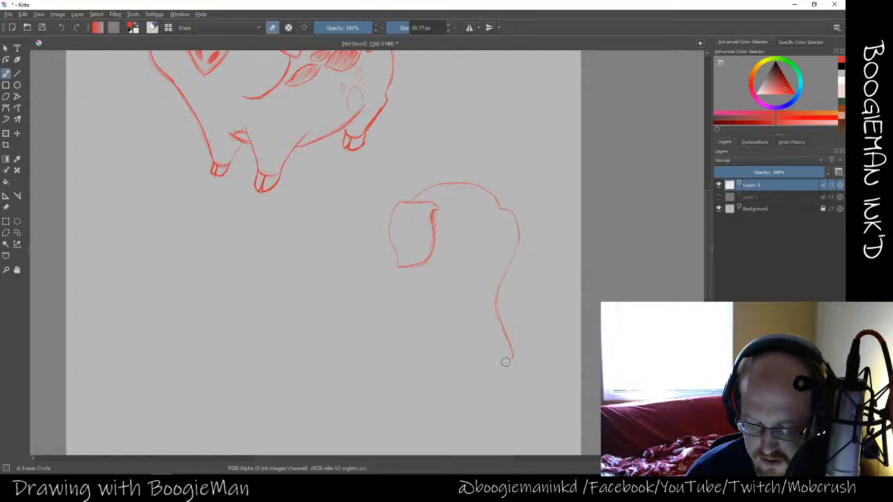
{"action": "key", "text": "slash"}
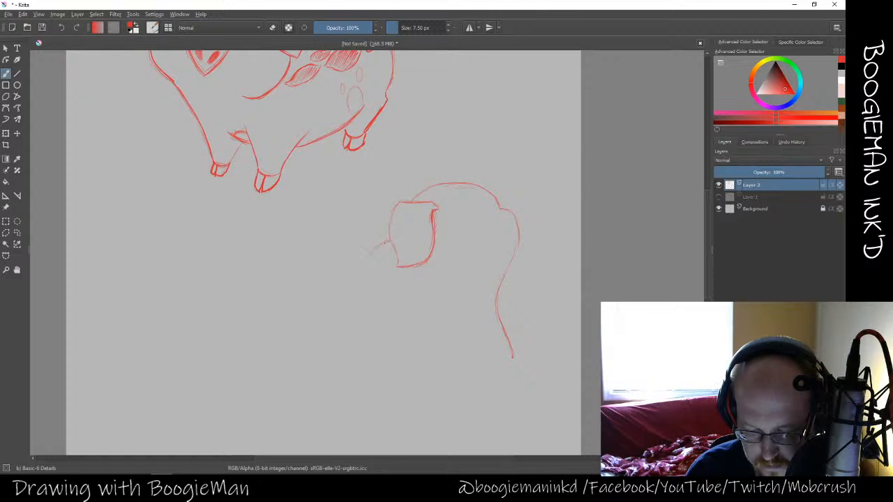
{"action": "mouse_move", "coordinate": [374, 252]}
{"action": "left_mouse_down"}
{"action": "mouse_move", "coordinate": [361, 263]}
{"action": "mouse_move", "coordinate": [387, 241]}
{"action": "mouse_move", "coordinate": [343, 309]}
{"action": "mouse_move", "coordinate": [339, 331]}
{"action": "mouse_move", "coordinate": [391, 248]}
{"action": "left_mouse_up"}
{"action": "key", "text": "slash"}
{"action": "key", "text": "e"}
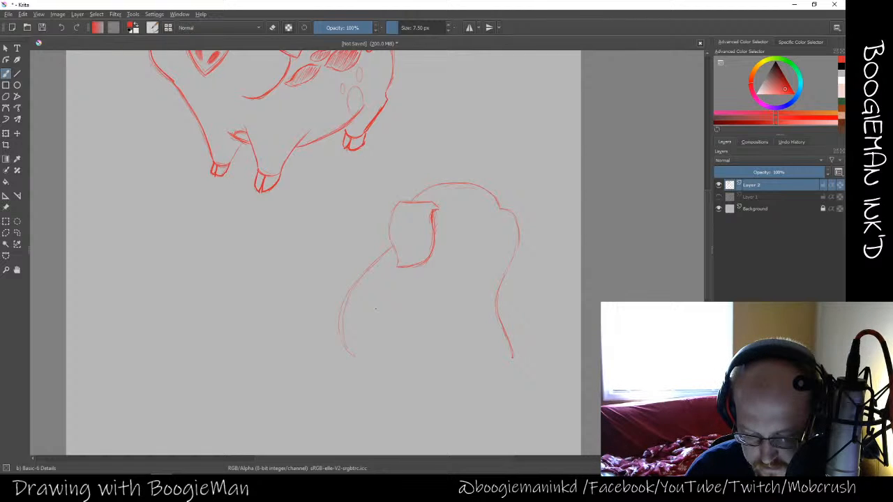
Draw the rounded haunch and hind leg inside the back line, finishing the leg's tip with a small cloven hoof
{"action": "mouse_move", "coordinate": [379, 301]}
{"action": "left_mouse_down"}
{"action": "mouse_move", "coordinate": [415, 309]}
{"action": "mouse_move", "coordinate": [422, 330]}
{"action": "left_mouse_up"}
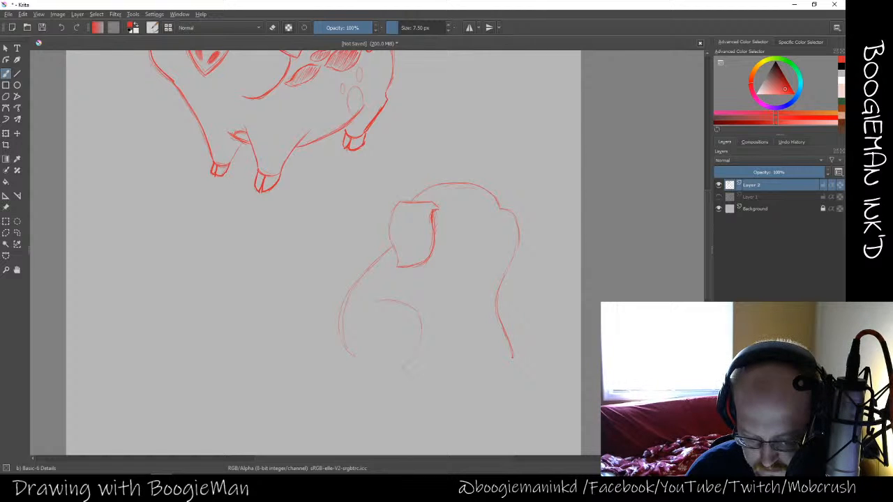
{"action": "mouse_move", "coordinate": [351, 349]}
{"action": "left_mouse_down"}
{"action": "mouse_move", "coordinate": [412, 359]}
{"action": "mouse_move", "coordinate": [365, 378]}
{"action": "left_mouse_up"}
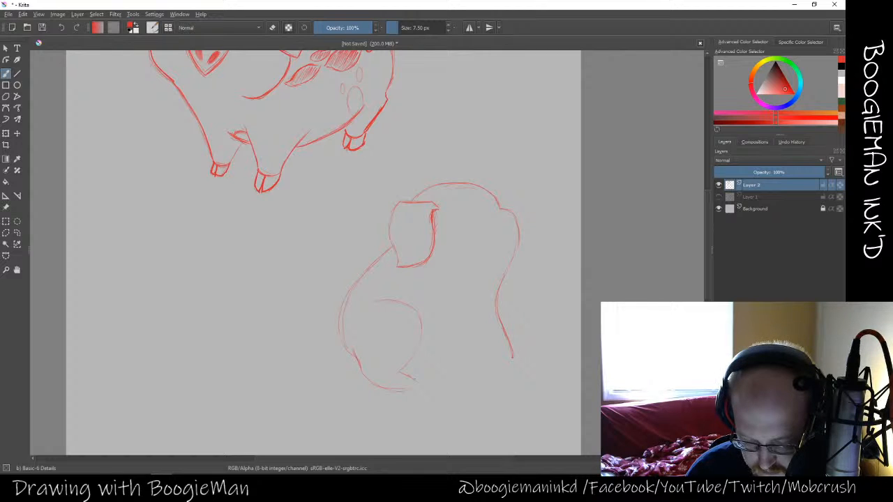
{"action": "key", "text": "e"}
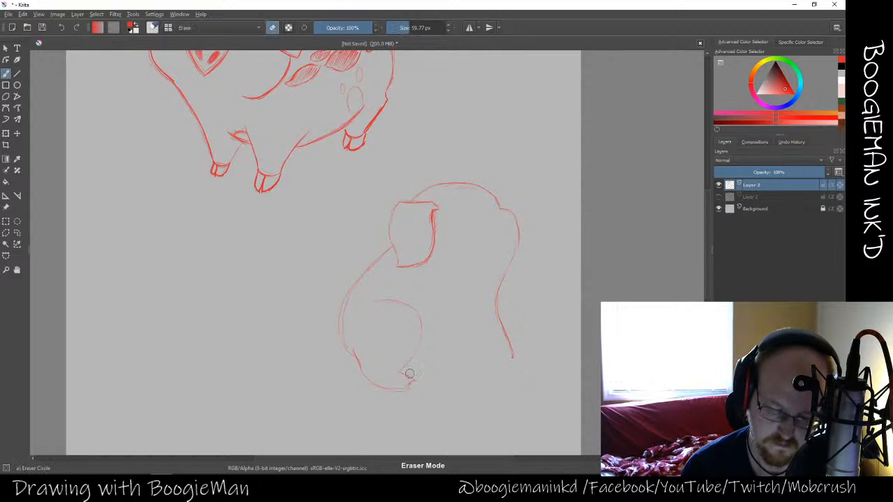
{"action": "mouse_move", "coordinate": [409, 373]}
{"action": "left_mouse_down"}
{"action": "mouse_move", "coordinate": [417, 384]}
{"action": "mouse_move", "coordinate": [400, 387]}
{"action": "left_mouse_up"}
{"action": "key", "text": "e"}
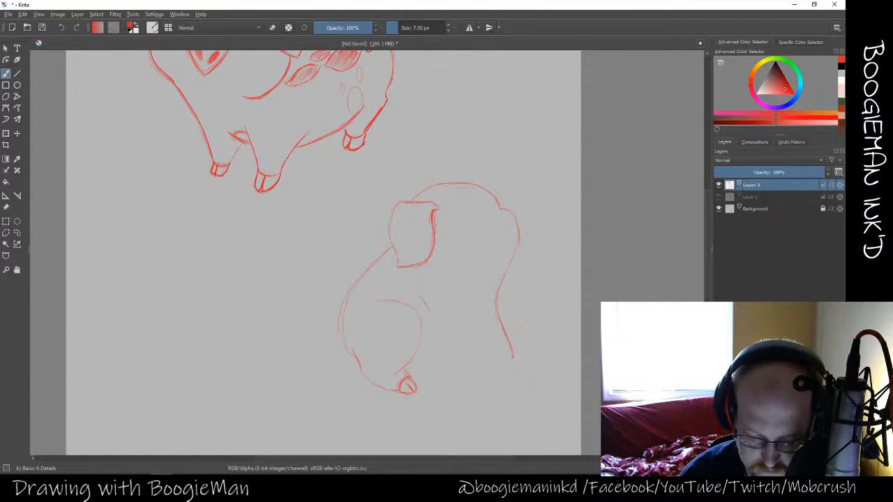
{"action": "left_click_drag", "start_coordinate": [429, 308], "coordinate": [441, 347]}
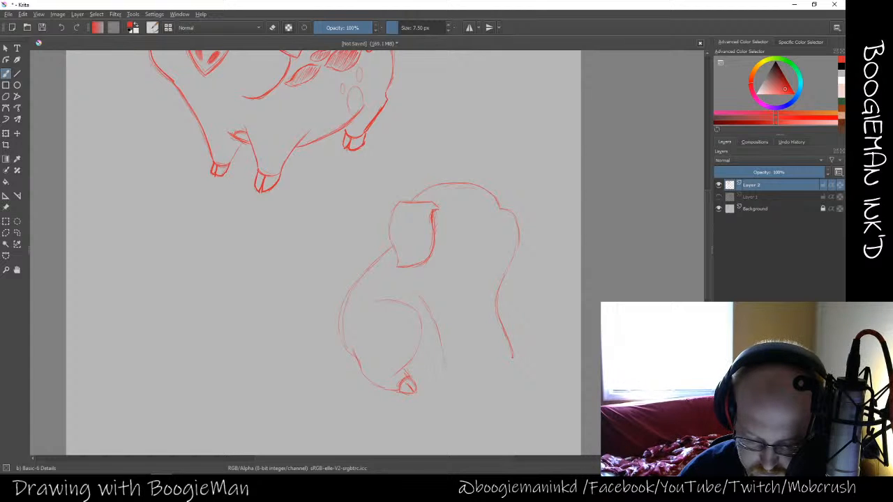
{"action": "key", "text": "e"}
{"action": "left_click_drag", "start_coordinate": [420, 299], "coordinate": [447, 364]}
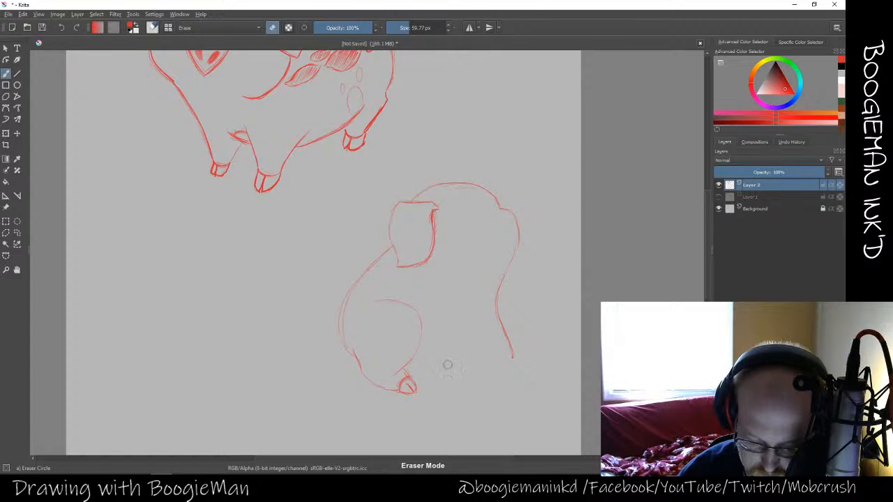
{"action": "key", "text": "e"}
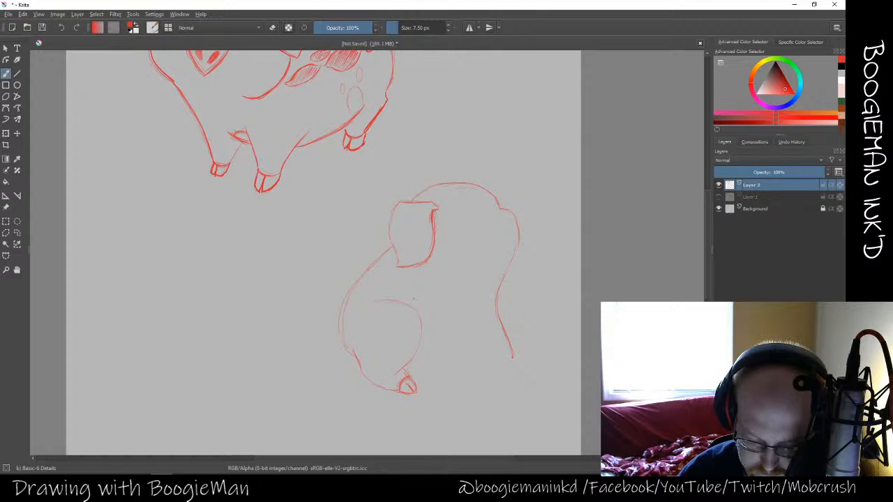
{"action": "left_click_drag", "start_coordinate": [447, 337], "coordinate": [455, 351]}
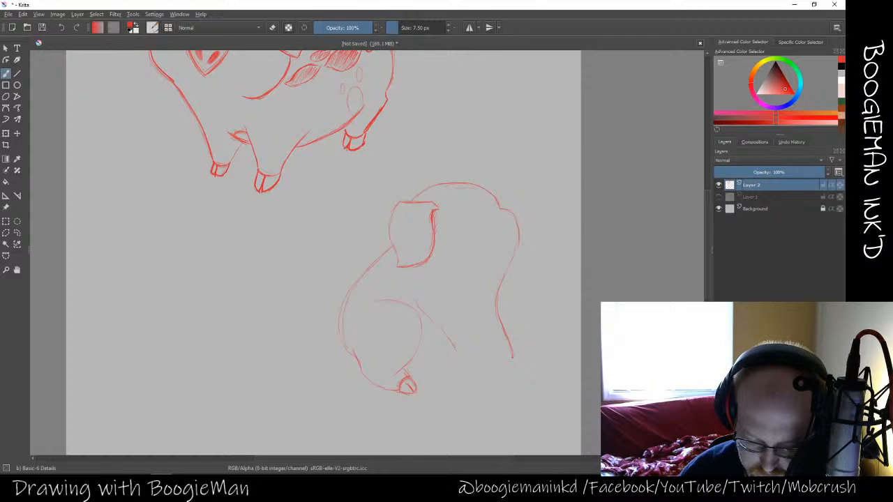
{"action": "key", "text": "e"}
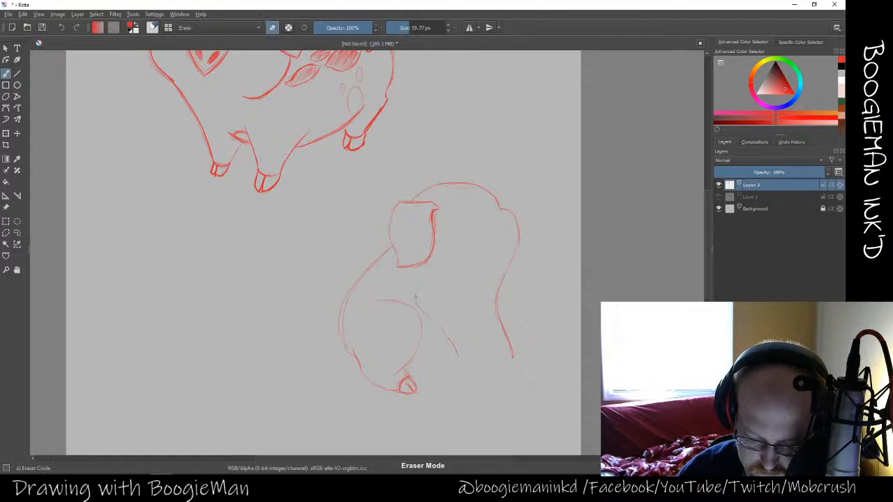
{"action": "left_click_drag", "start_coordinate": [452, 340], "coordinate": [458, 367]}
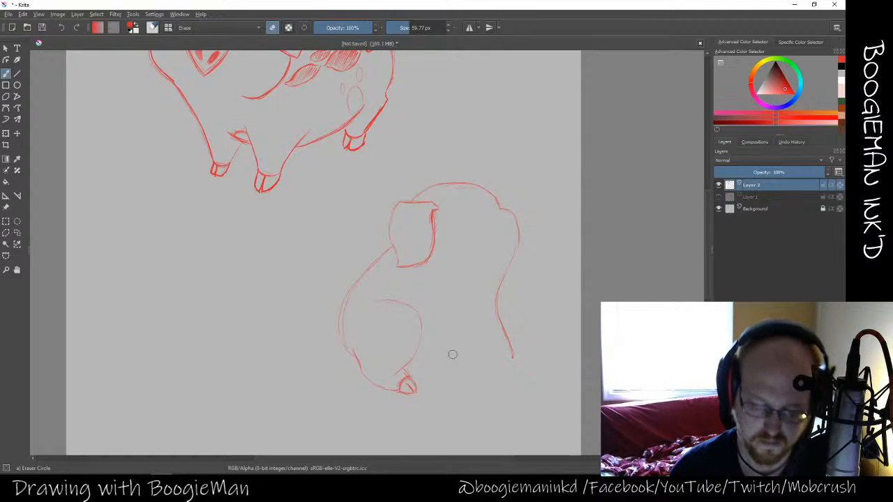
{"action": "key", "text": "e"}
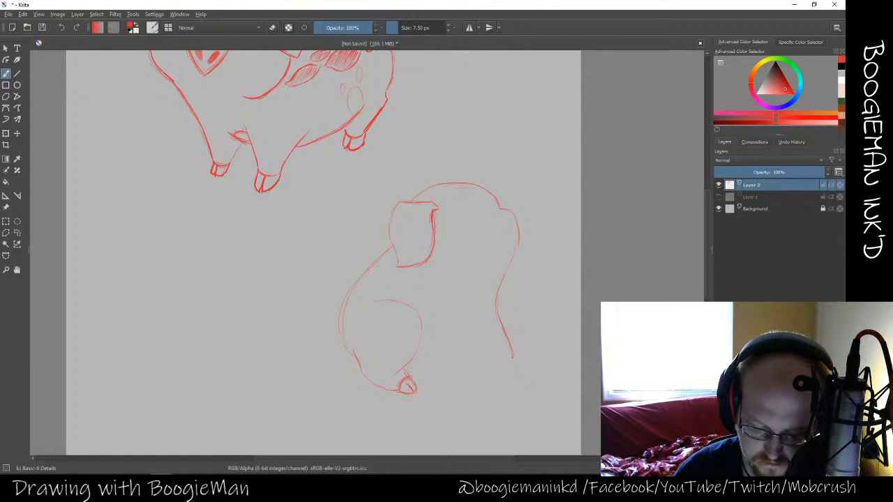
Draw a nearly vertical foreleg line between the haunch and the chest, with a cloven hoof at its lower end
{"action": "left_click_drag", "start_coordinate": [470, 319], "coordinate": [474, 371]}
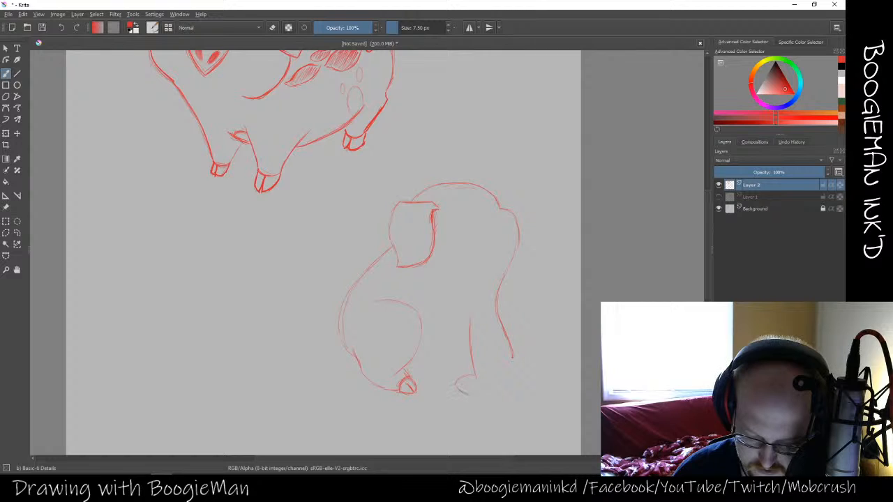
{"action": "left_click_drag", "start_coordinate": [472, 379], "coordinate": [478, 391]}
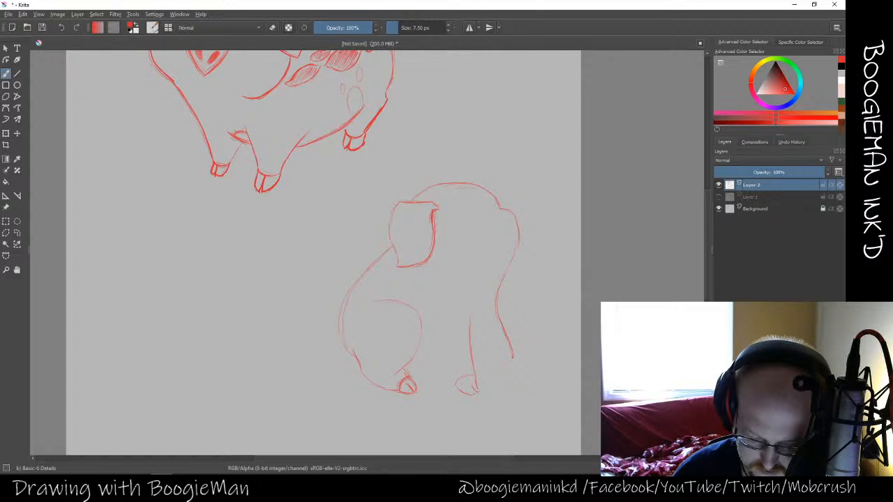
{"action": "left_click_drag", "start_coordinate": [472, 383], "coordinate": [477, 392]}
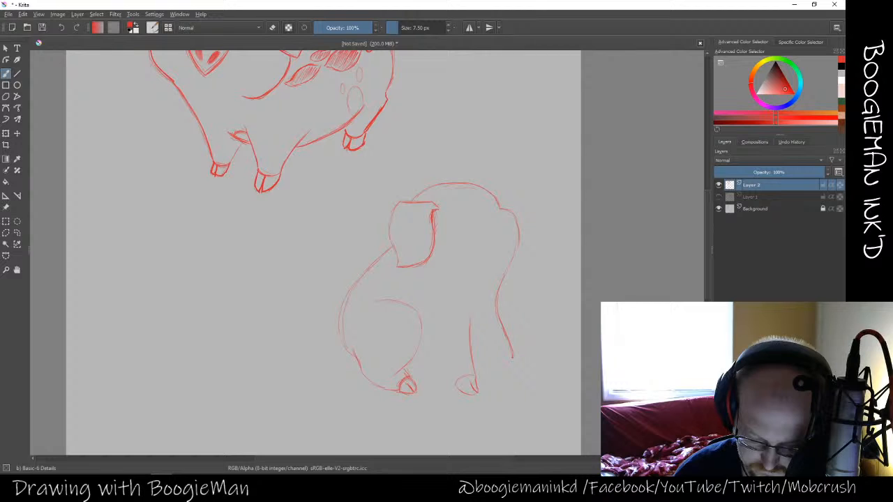
Erase the lower chest line and redraw it straighter as the far foreleg, ending in a cloven hoof
{"action": "key", "text": "e"}
{"action": "mouse_move", "coordinate": [503, 324]}
{"action": "left_mouse_down"}
{"action": "mouse_move", "coordinate": [496, 289]}
{"action": "mouse_move", "coordinate": [512, 361]}
{"action": "left_mouse_up"}
{"action": "key", "text": "e"}
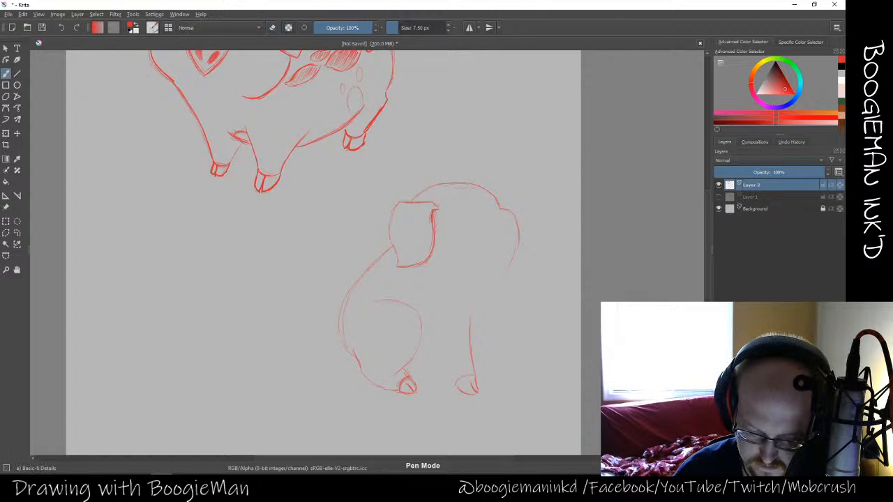
{"action": "left_click_drag", "start_coordinate": [501, 283], "coordinate": [505, 356]}
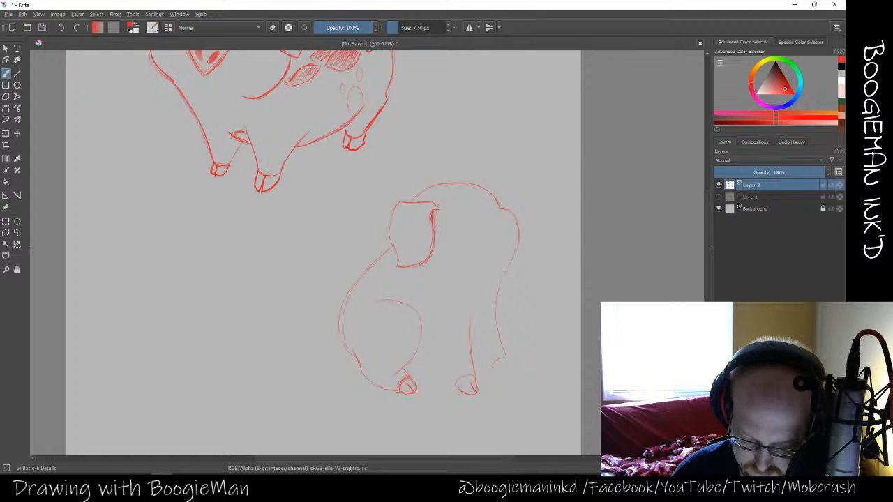
{"action": "mouse_move", "coordinate": [492, 364]}
{"action": "left_mouse_down"}
{"action": "mouse_move", "coordinate": [509, 376]}
{"action": "mouse_move", "coordinate": [511, 366]}
{"action": "left_mouse_up"}
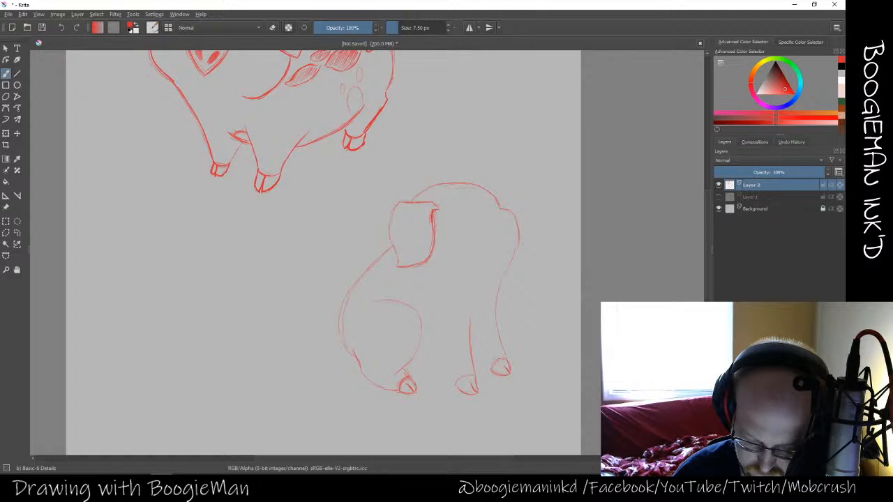
Redraw the near foreleg as a tapering leg reaching up to the haunch, and add a belly line between the hind hoof and foreleg
{"action": "left_click_drag", "start_coordinate": [471, 352], "coordinate": [477, 390]}
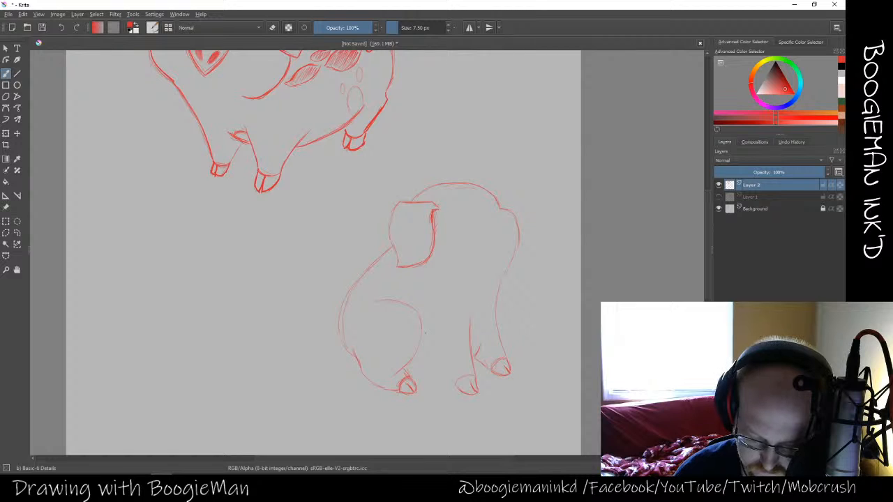
{"action": "key", "text": "e"}
{"action": "left_click_drag", "start_coordinate": [467, 315], "coordinate": [475, 376]}
{"action": "key", "text": "e"}
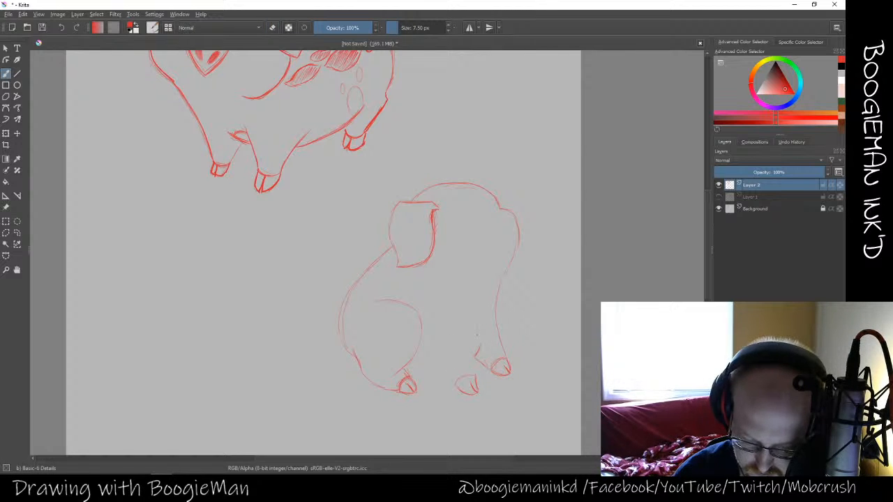
{"action": "left_click_drag", "start_coordinate": [478, 323], "coordinate": [475, 357]}
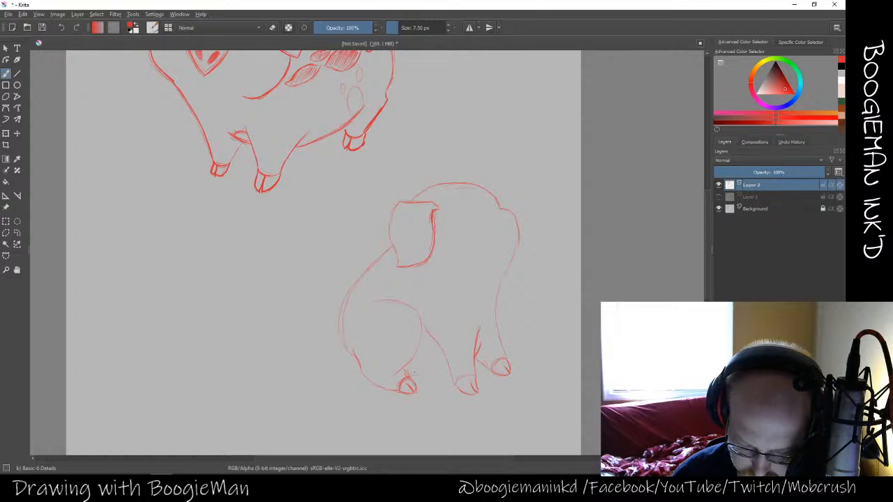
{"action": "key", "text": "e"}
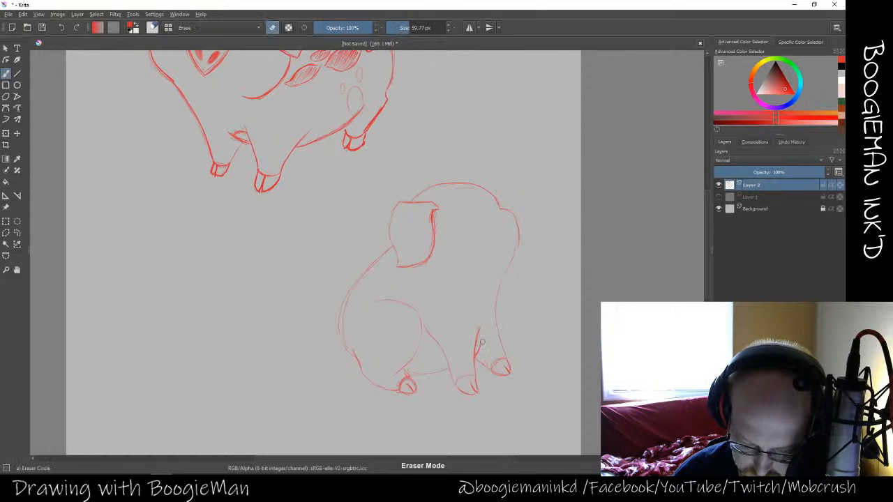
{"action": "key", "text": "e"}
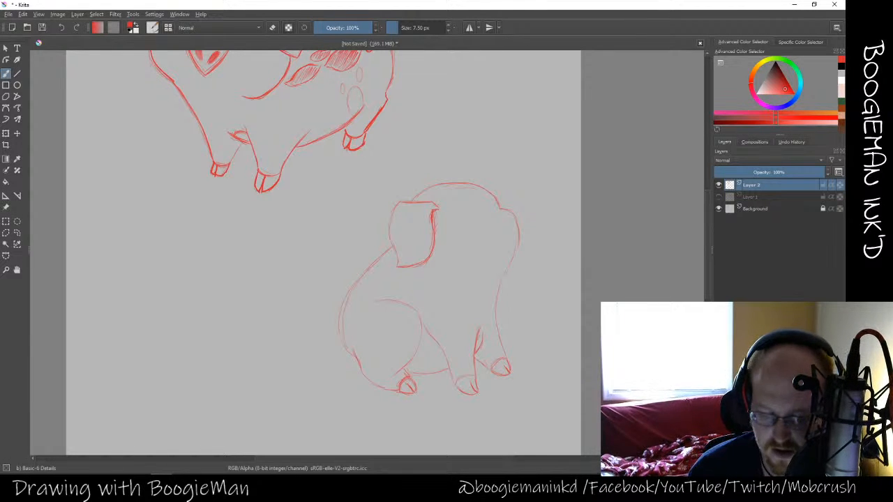
Erase both forelegs with their hooves and the lower chest line, keeping the belly line and hind leg
{"action": "key", "text": "e"}
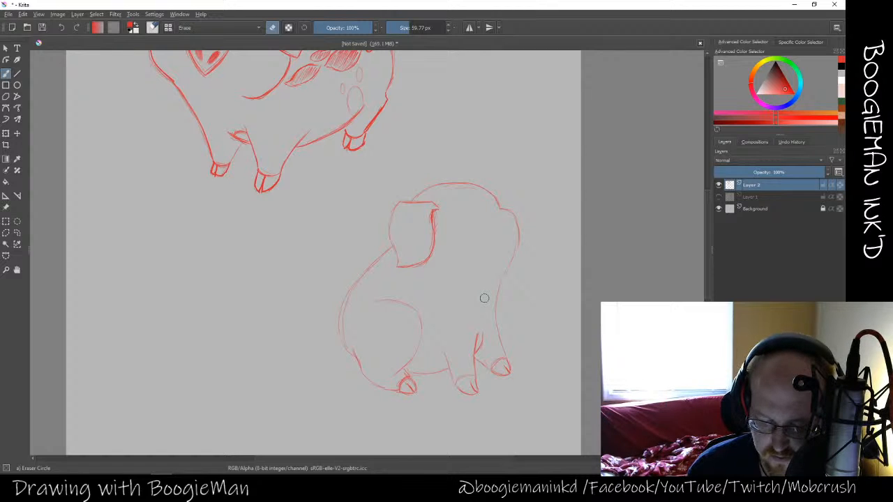
{"action": "key", "text": "e"}
{"action": "key", "text": "e"}
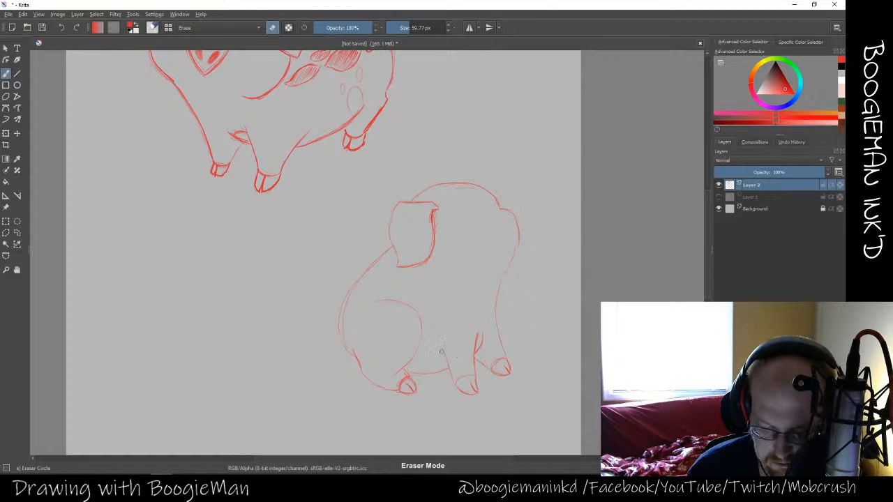
{"action": "mouse_move", "coordinate": [442, 352]}
{"action": "left_mouse_down"}
{"action": "mouse_move", "coordinate": [474, 334]}
{"action": "mouse_move", "coordinate": [446, 353]}
{"action": "mouse_move", "coordinate": [476, 341]}
{"action": "mouse_move", "coordinate": [463, 352]}
{"action": "mouse_move", "coordinate": [485, 357]}
{"action": "mouse_move", "coordinate": [469, 369]}
{"action": "mouse_move", "coordinate": [509, 360]}
{"action": "mouse_move", "coordinate": [466, 383]}
{"action": "mouse_move", "coordinate": [506, 372]}
{"action": "mouse_move", "coordinate": [474, 391]}
{"action": "mouse_move", "coordinate": [504, 358]}
{"action": "mouse_move", "coordinate": [497, 279]}
{"action": "left_mouse_up"}
{"action": "left_click_drag", "start_coordinate": [450, 355], "coordinate": [454, 382]}
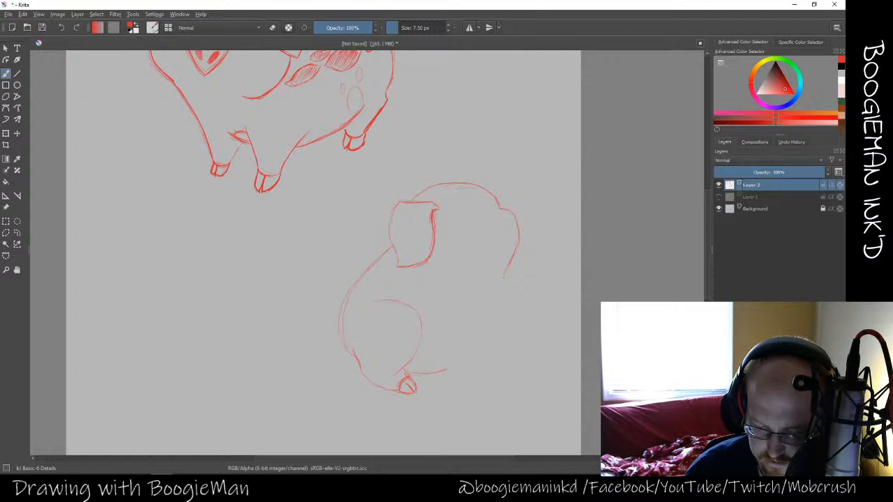
{"action": "mouse_move", "coordinate": [506, 287]}
{"action": "left_mouse_down"}
{"action": "mouse_move", "coordinate": [520, 310]}
{"action": "mouse_move", "coordinate": [505, 281]}
{"action": "mouse_move", "coordinate": [508, 288]}
{"action": "left_mouse_up"}
{"action": "key", "text": "e"}
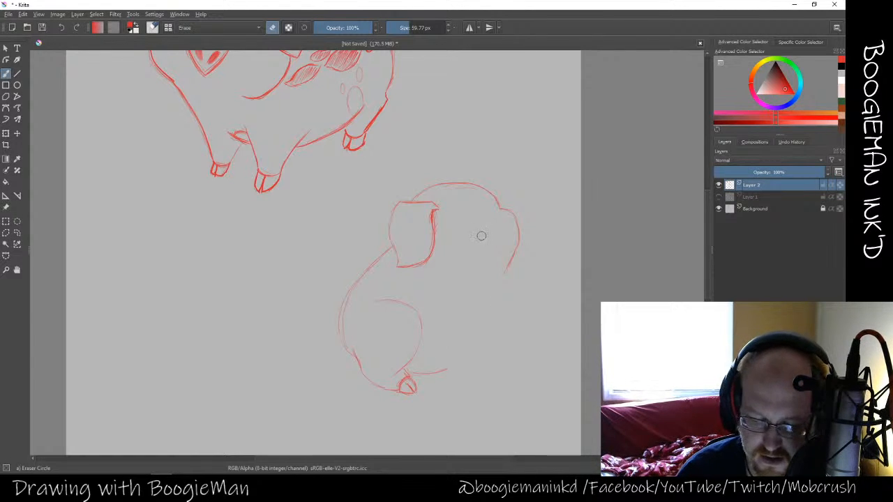
Sketch the second pig's face with a triangular snout, two nostrils and oval eyes, plus a thin flat ear on top of the head
{"action": "key", "text": "e"}
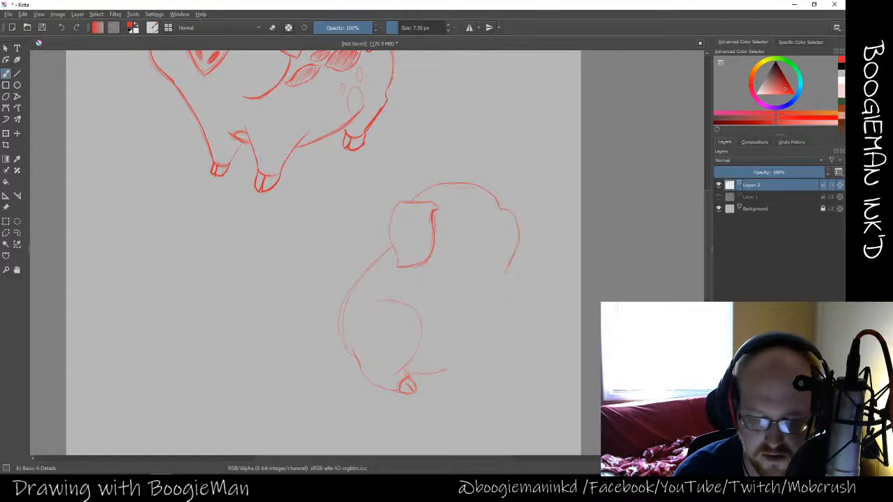
{"action": "mouse_move", "coordinate": [469, 222]}
{"action": "left_mouse_down"}
{"action": "mouse_move", "coordinate": [496, 216]}
{"action": "mouse_move", "coordinate": [493, 243]}
{"action": "left_mouse_up"}
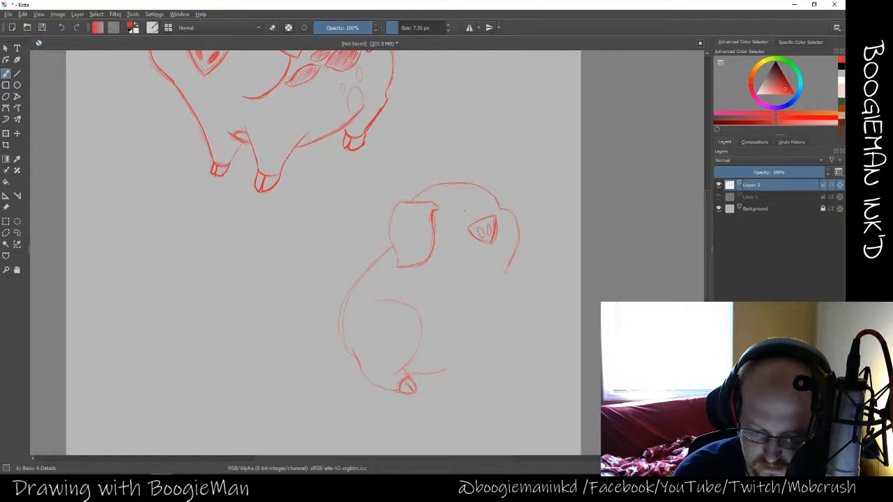
{"action": "mouse_move", "coordinate": [454, 202]}
{"action": "left_mouse_down"}
{"action": "mouse_move", "coordinate": [463, 224]}
{"action": "mouse_move", "coordinate": [479, 212]}
{"action": "left_mouse_up"}
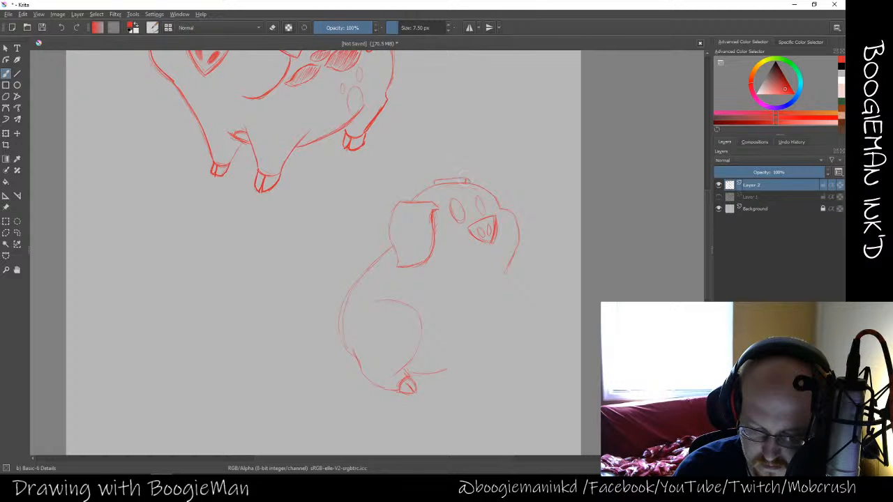
{"action": "left_click_drag", "start_coordinate": [465, 179], "coordinate": [467, 179]}
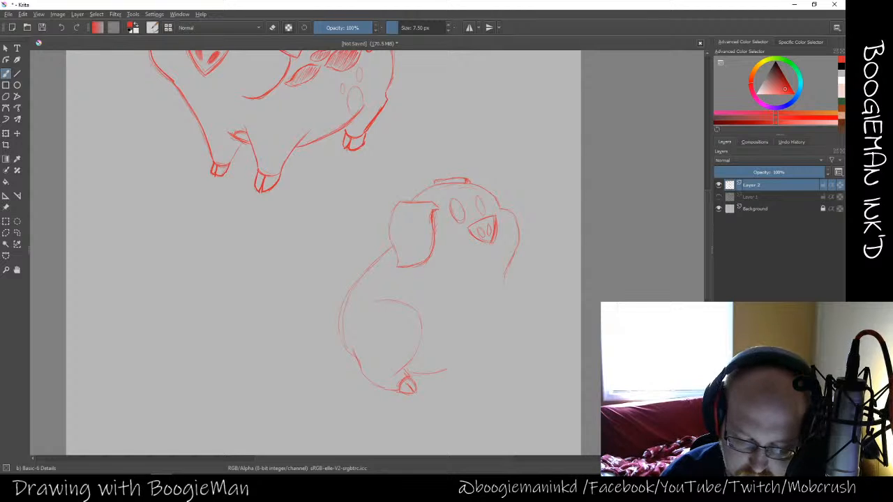
Try extending the seated pig's chest line downward with sketched foreleg edges below it, and erase the near foreleg's edges
{"action": "left_click_drag", "start_coordinate": [505, 289], "coordinate": [521, 351]}
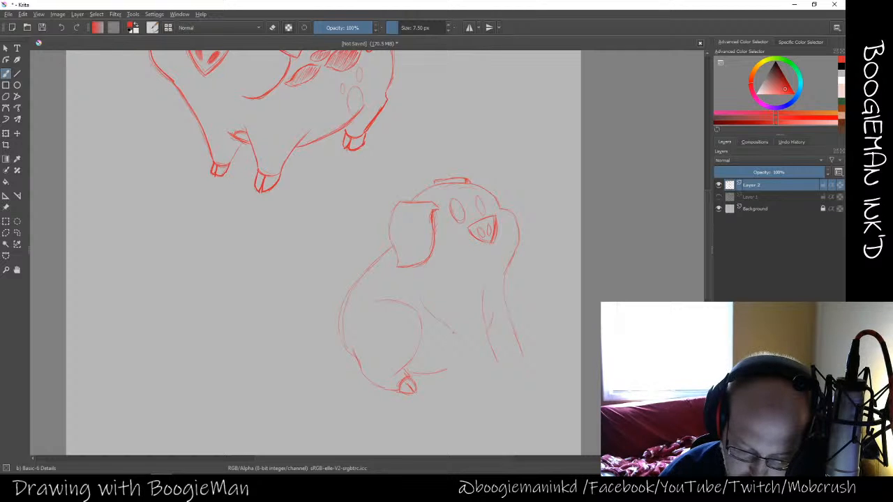
{"action": "left_click_drag", "start_coordinate": [454, 336], "coordinate": [467, 361]}
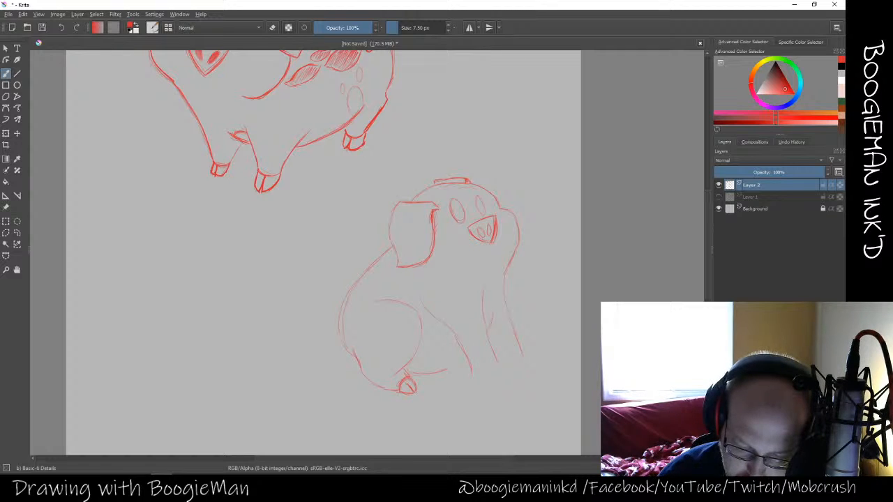
{"action": "key", "text": "e"}
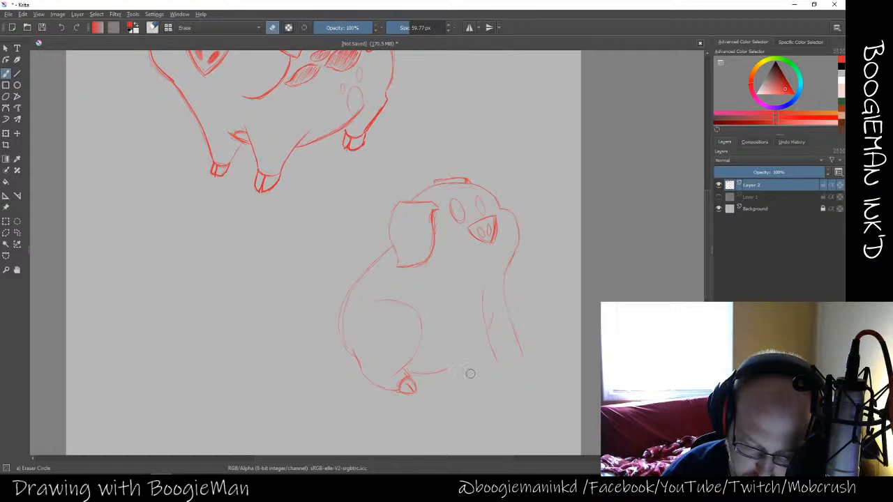
{"action": "mouse_move", "coordinate": [482, 291]}
{"action": "left_mouse_down"}
{"action": "mouse_move", "coordinate": [494, 370]}
{"action": "mouse_move", "coordinate": [497, 362]}
{"action": "left_mouse_up"}
{"action": "key", "text": "slash"}
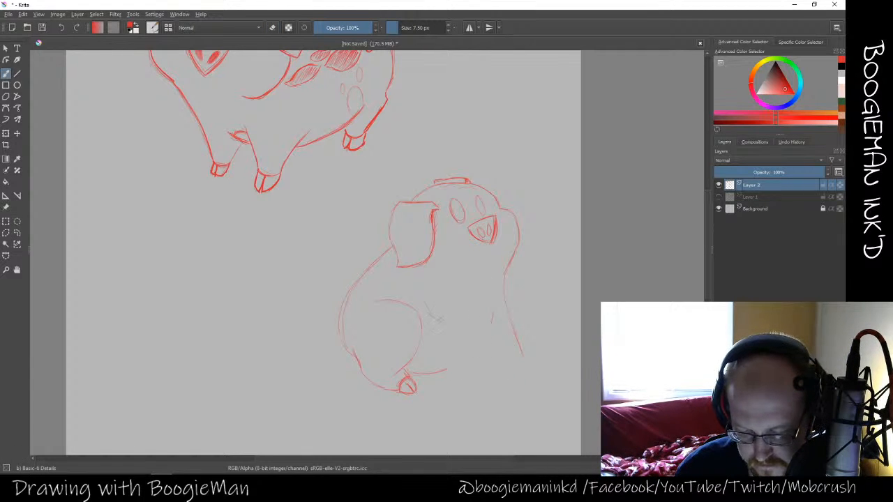
Try a near foreleg slanting forward from the haunch to a narrow ankle, and erase it
{"action": "left_click_drag", "start_coordinate": [439, 321], "coordinate": [485, 373]}
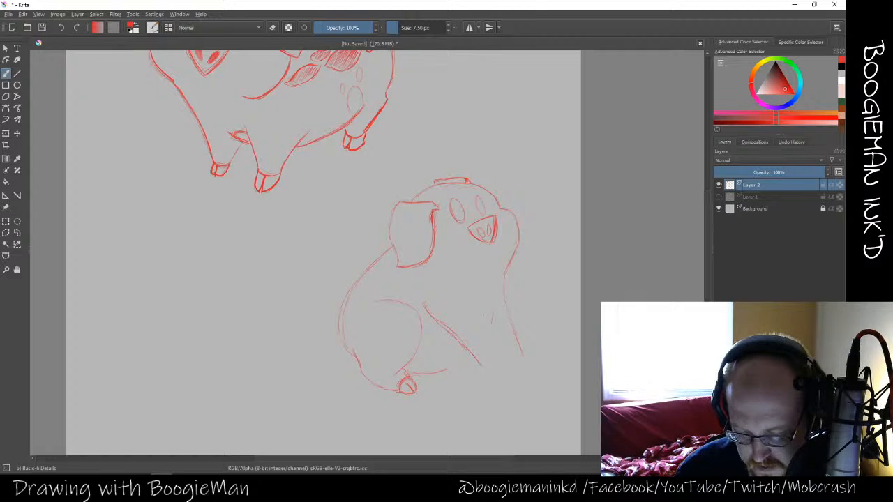
{"action": "mouse_move", "coordinate": [490, 316]}
{"action": "left_mouse_down"}
{"action": "mouse_move", "coordinate": [495, 355]}
{"action": "mouse_move", "coordinate": [480, 364]}
{"action": "left_mouse_up"}
{"action": "key", "text": "e"}
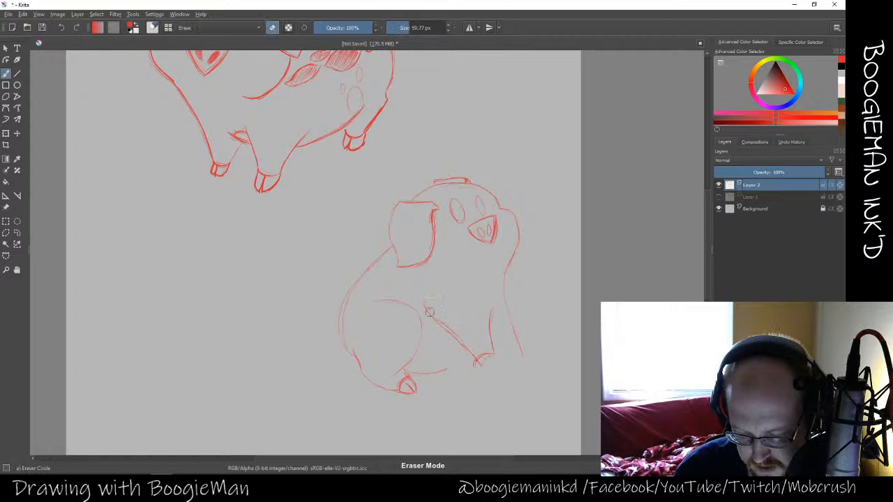
{"action": "mouse_move", "coordinate": [425, 305]}
{"action": "left_mouse_down"}
{"action": "mouse_move", "coordinate": [460, 350]}
{"action": "mouse_move", "coordinate": [474, 343]}
{"action": "mouse_move", "coordinate": [477, 366]}
{"action": "mouse_move", "coordinate": [489, 358]}
{"action": "mouse_move", "coordinate": [490, 315]}
{"action": "mouse_move", "coordinate": [484, 351]}
{"action": "left_mouse_up"}
{"action": "key", "text": "e"}
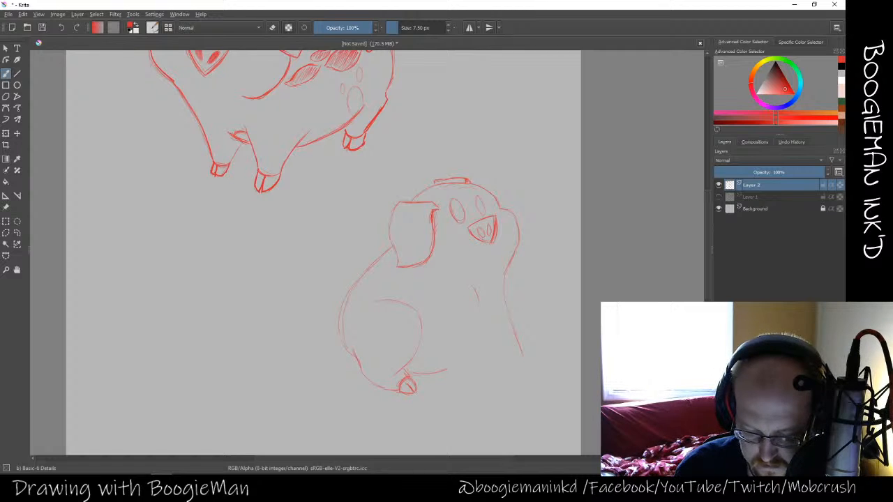
Try another near foreleg under the chest, and erase it along with the chest line below the jaw
{"action": "mouse_move", "coordinate": [479, 332]}
{"action": "left_mouse_down"}
{"action": "mouse_move", "coordinate": [480, 354]}
{"action": "mouse_move", "coordinate": [464, 377]}
{"action": "mouse_move", "coordinate": [484, 358]}
{"action": "left_mouse_up"}
{"action": "key", "text": "e"}
{"action": "mouse_move", "coordinate": [475, 287]}
{"action": "left_mouse_down"}
{"action": "mouse_move", "coordinate": [481, 363]}
{"action": "mouse_move", "coordinate": [464, 381]}
{"action": "left_mouse_up"}
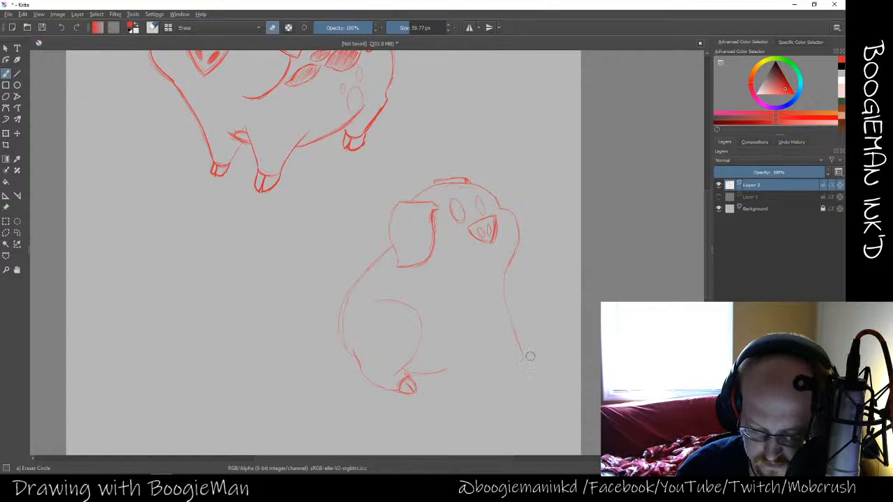
{"action": "left_click_drag", "start_coordinate": [530, 355], "coordinate": [503, 279]}
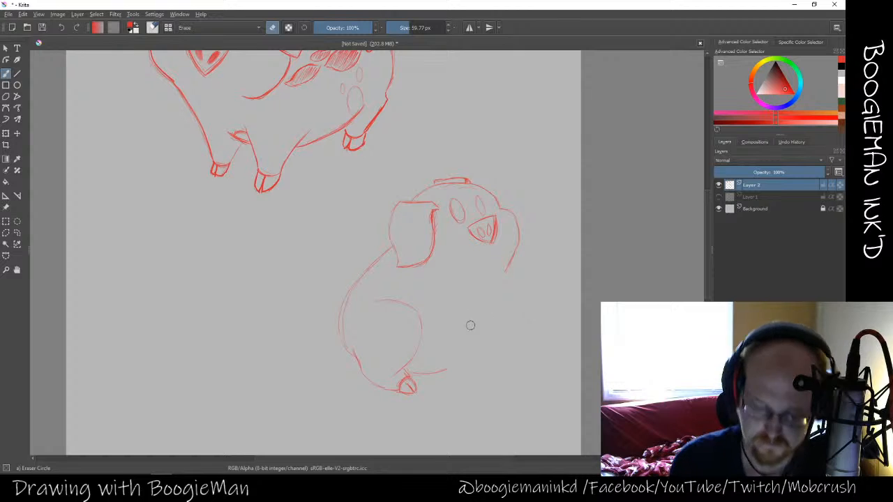
Darken the back outline between the folded ear and rump, and erase the belly line in front of the hind hoof
{"action": "key", "text": "e"}
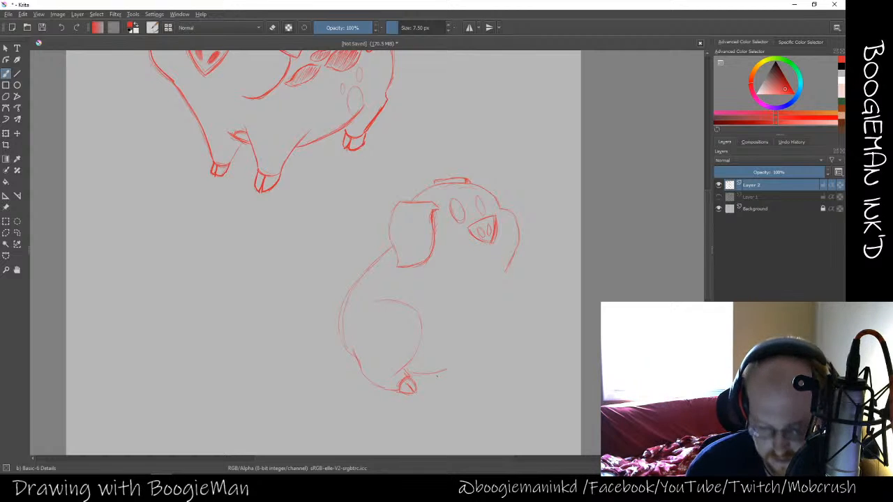
{"action": "mouse_move", "coordinate": [352, 290]}
{"action": "left_mouse_down"}
{"action": "mouse_move", "coordinate": [343, 335]}
{"action": "mouse_move", "coordinate": [347, 292]}
{"action": "left_mouse_up"}
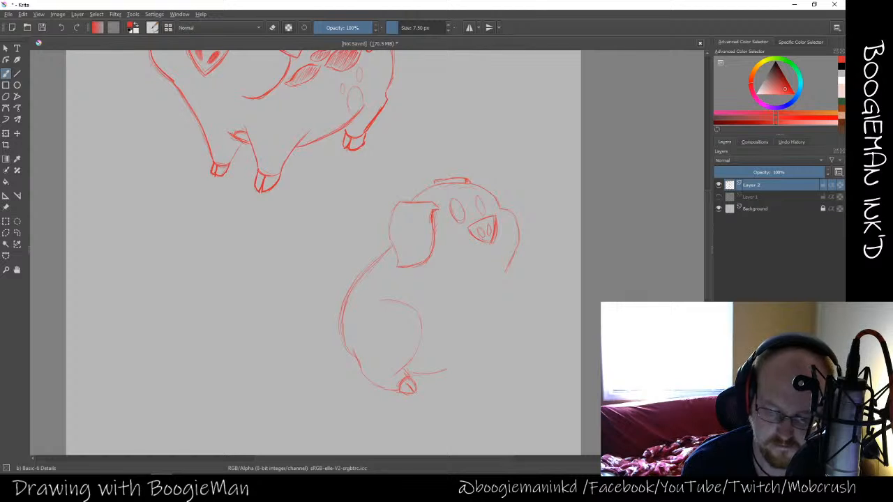
{"action": "key", "text": "e"}
{"action": "left_click_drag", "start_coordinate": [447, 370], "coordinate": [420, 373]}
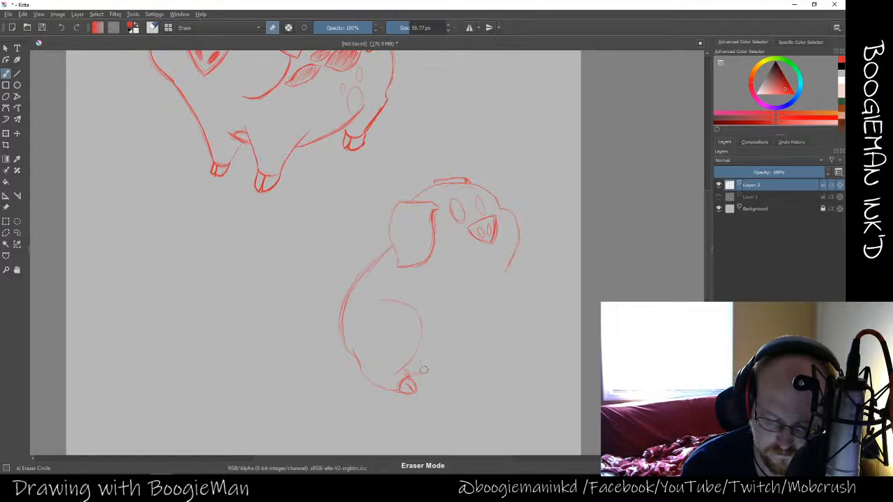
Try a narrow near foreleg starting at the haunch with a cloven hoof, and erase the hoof
{"action": "key", "text": "e"}
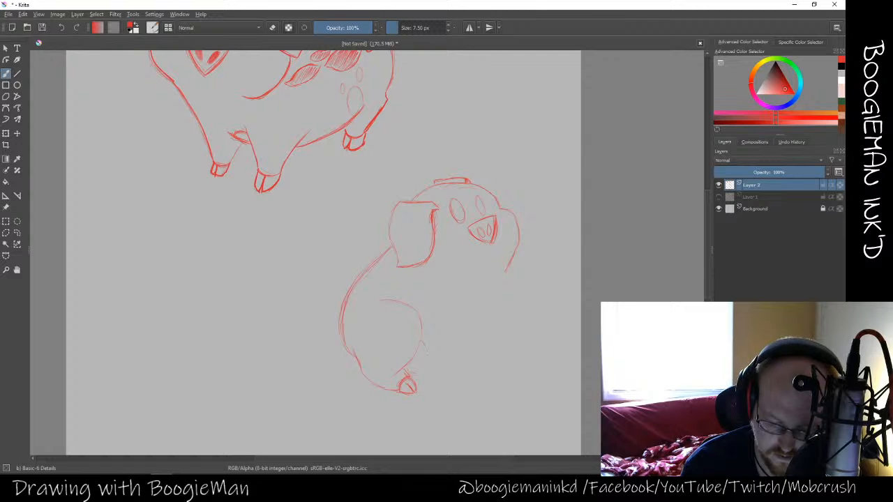
{"action": "left_click_drag", "start_coordinate": [428, 356], "coordinate": [434, 371]}
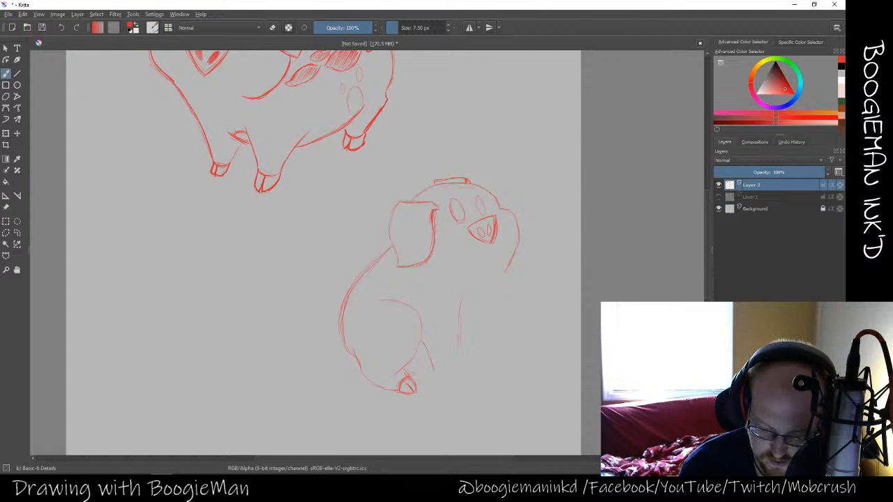
{"action": "mouse_move", "coordinate": [457, 341]}
{"action": "left_mouse_down"}
{"action": "mouse_move", "coordinate": [436, 374]}
{"action": "mouse_move", "coordinate": [459, 369]}
{"action": "left_mouse_up"}
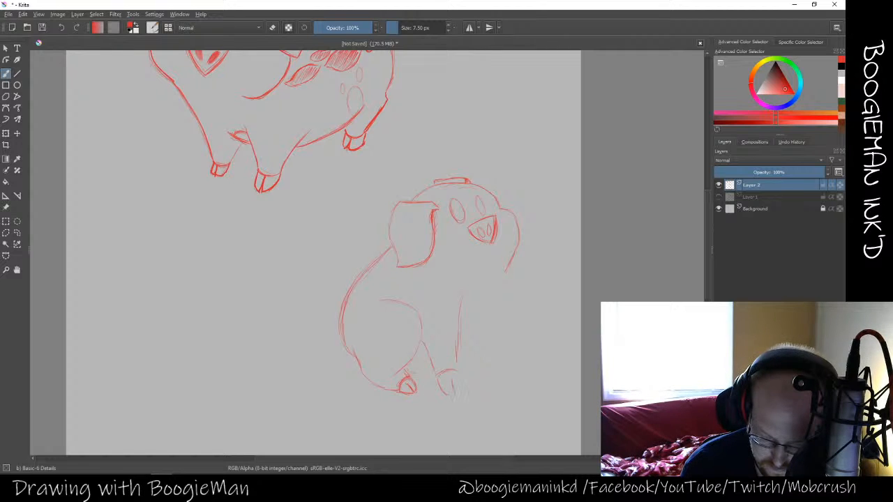
{"action": "left_click_drag", "start_coordinate": [458, 375], "coordinate": [459, 393]}
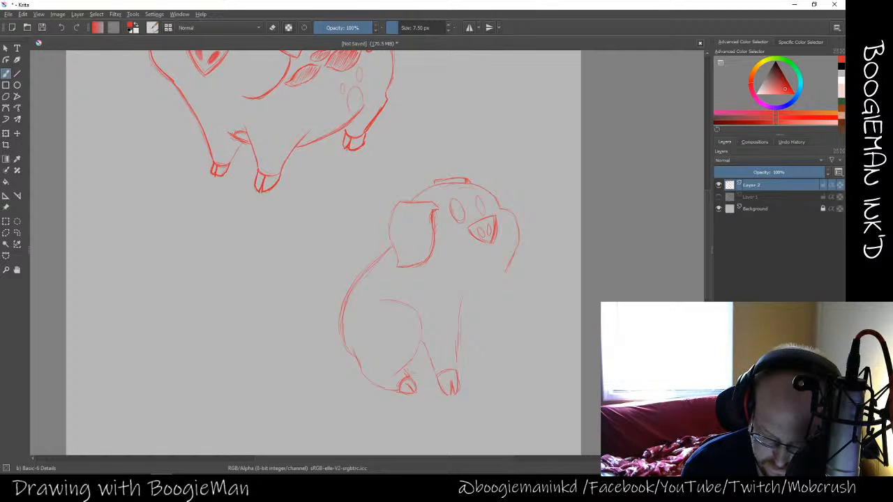
{"action": "key", "text": "e"}
{"action": "mouse_move", "coordinate": [443, 375]}
{"action": "left_mouse_down"}
{"action": "mouse_move", "coordinate": [455, 375]}
{"action": "mouse_move", "coordinate": [455, 385]}
{"action": "mouse_move", "coordinate": [440, 375]}
{"action": "left_mouse_up"}
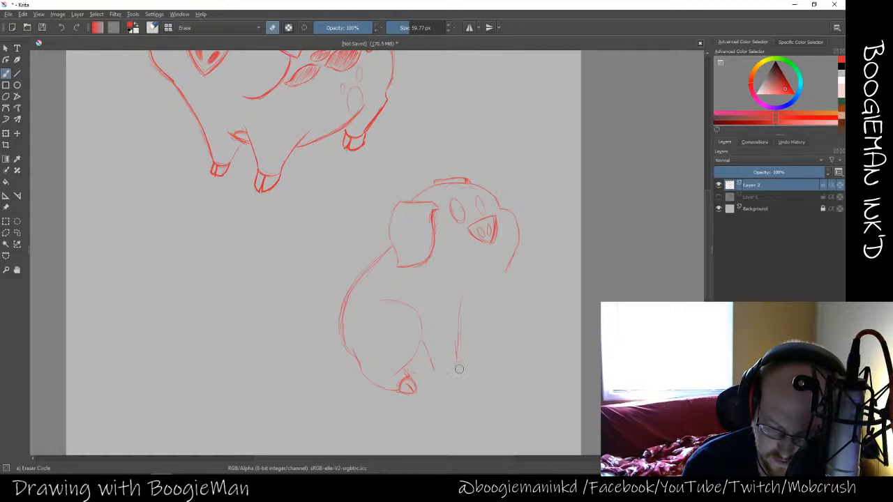
Widen the near foreleg by darkening its rear edge and replacing its front edge with a longer line further forward
{"action": "key", "text": "e"}
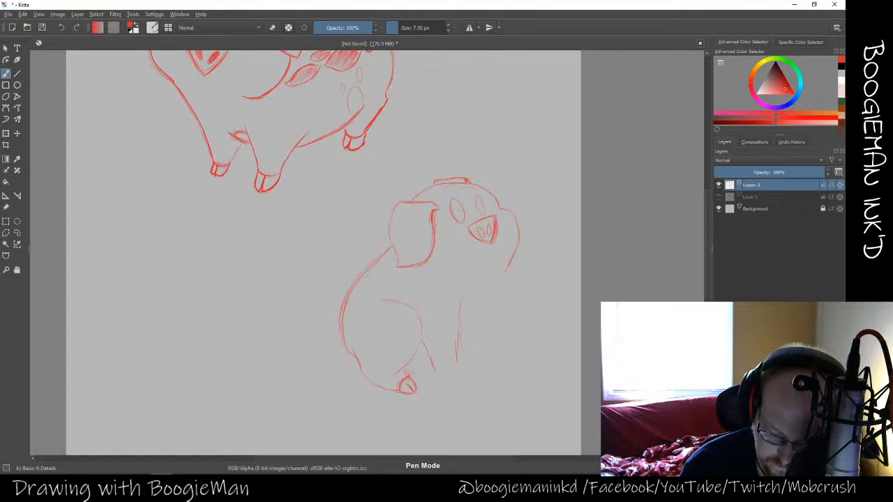
{"action": "left_click_drag", "start_coordinate": [422, 342], "coordinate": [436, 379]}
{"action": "key", "text": "e"}
{"action": "left_click_drag", "start_coordinate": [461, 300], "coordinate": [458, 363]}
{"action": "key", "text": "e"}
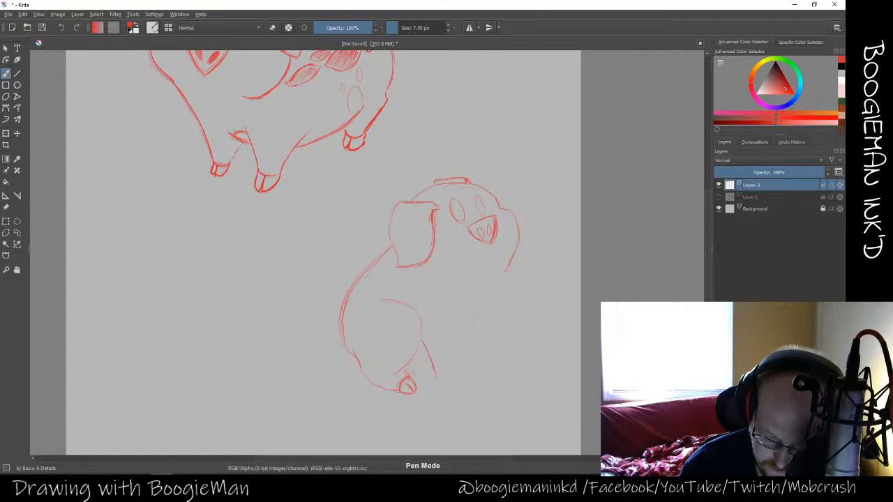
{"action": "mouse_move", "coordinate": [477, 307]}
{"action": "left_mouse_down"}
{"action": "mouse_move", "coordinate": [471, 355]}
{"action": "mouse_move", "coordinate": [478, 286]}
{"action": "mouse_move", "coordinate": [467, 376]}
{"action": "left_mouse_up"}
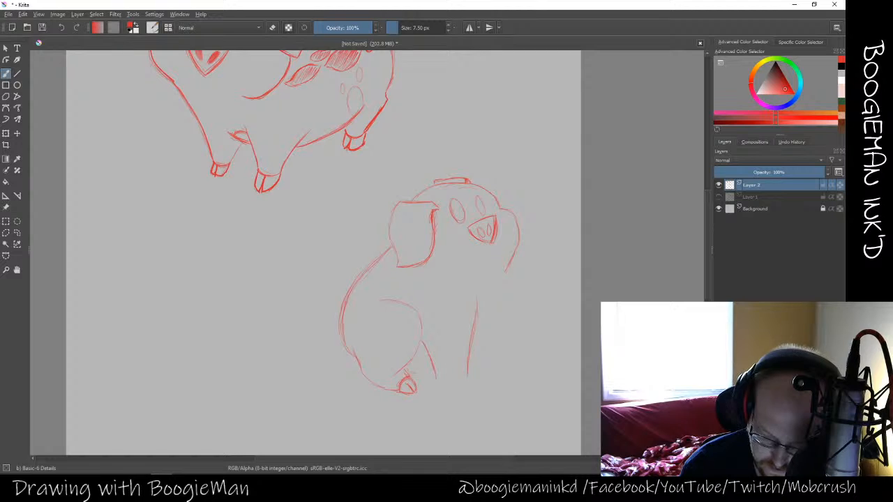
Redraw the near foreleg's rear edge slanting forward from the haunch, and finish the leg with a cloven hoof
{"action": "key", "text": "e"}
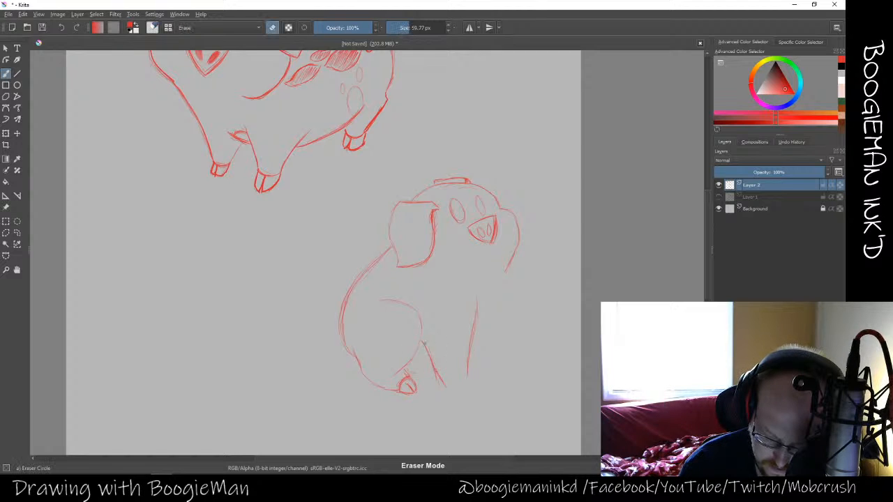
{"action": "left_click_drag", "start_coordinate": [424, 347], "coordinate": [439, 370]}
{"action": "key", "text": "e"}
{"action": "key", "text": "e"}
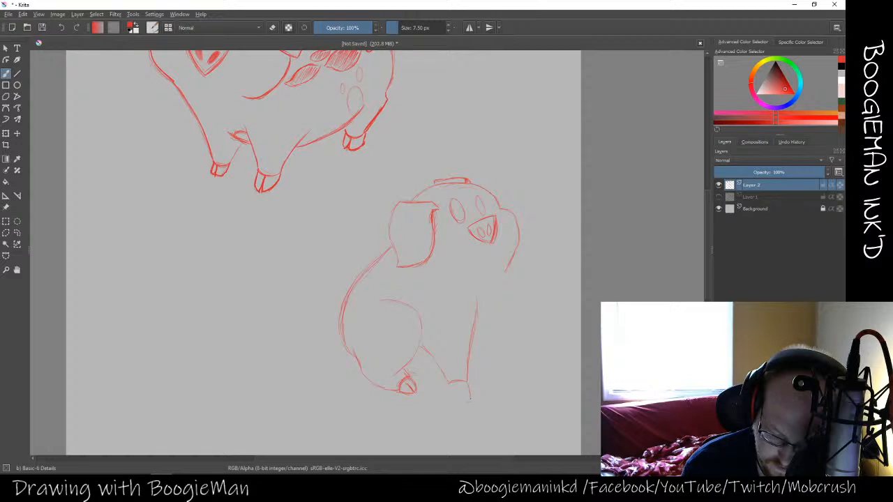
{"action": "left_click_drag", "start_coordinate": [449, 385], "coordinate": [458, 397]}
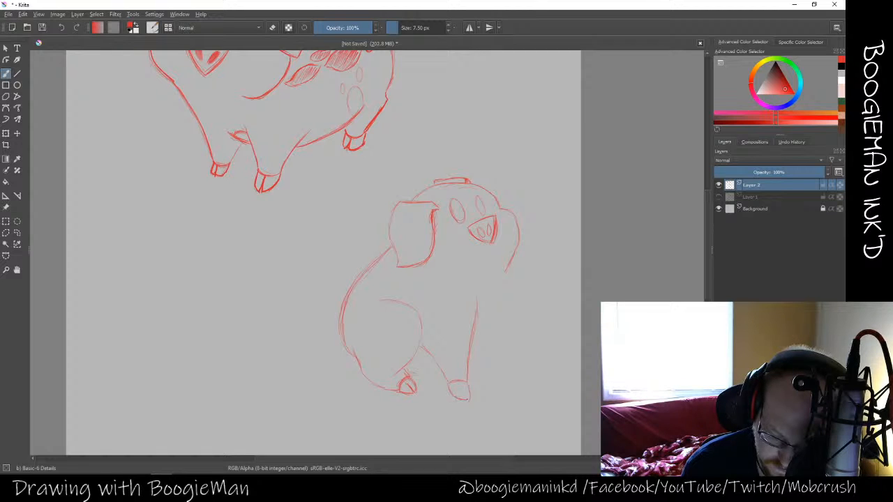
{"action": "key", "text": "e"}
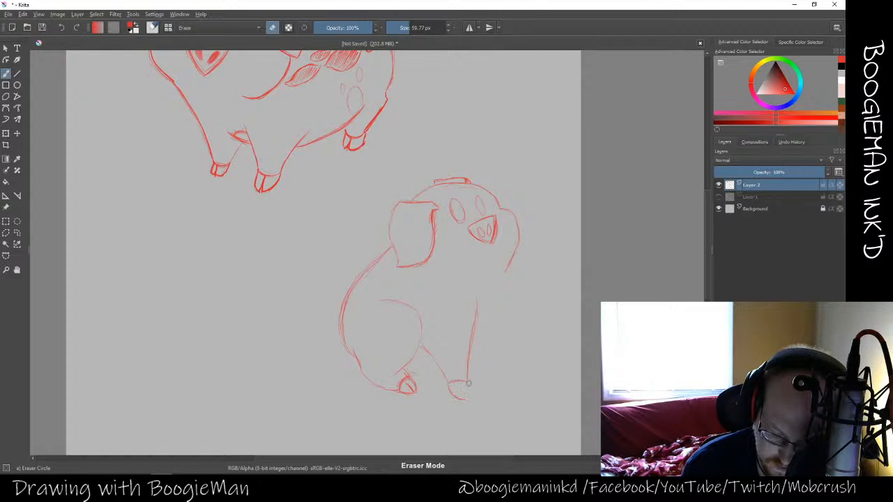
{"action": "key", "text": "e"}
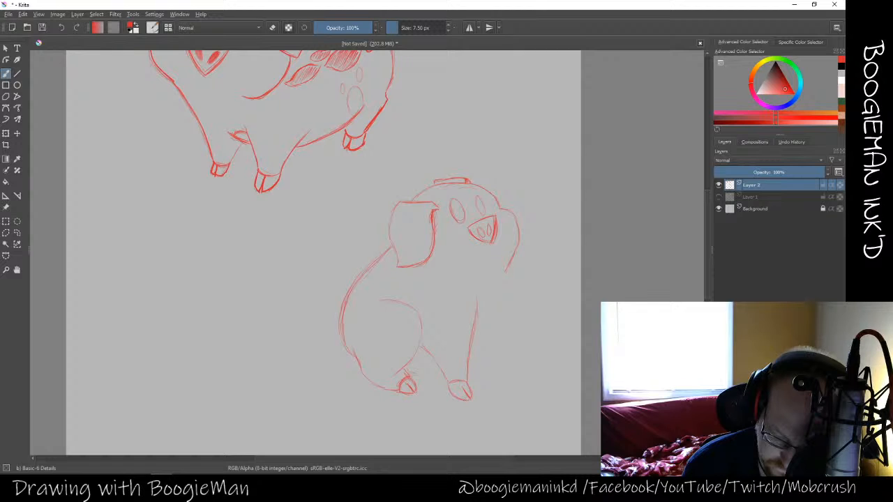
{"action": "left_click_drag", "start_coordinate": [449, 385], "coordinate": [457, 397]}
Erase the upper end of the near foreleg's front edge so the line starts lower on the chest
{"action": "right_click", "coordinate": [481, 319]}
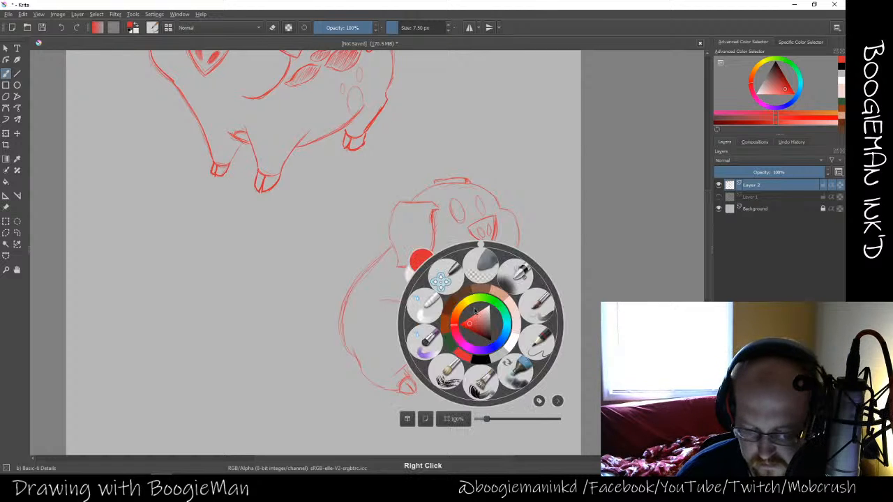
{"action": "right_click", "coordinate": [475, 299]}
{"action": "key", "text": "e"}
{"action": "left_click_drag", "start_coordinate": [475, 299], "coordinate": [476, 322]}
Try a chest line running from the jaw down into the far foreleg, and erase it
{"action": "key", "text": "e"}
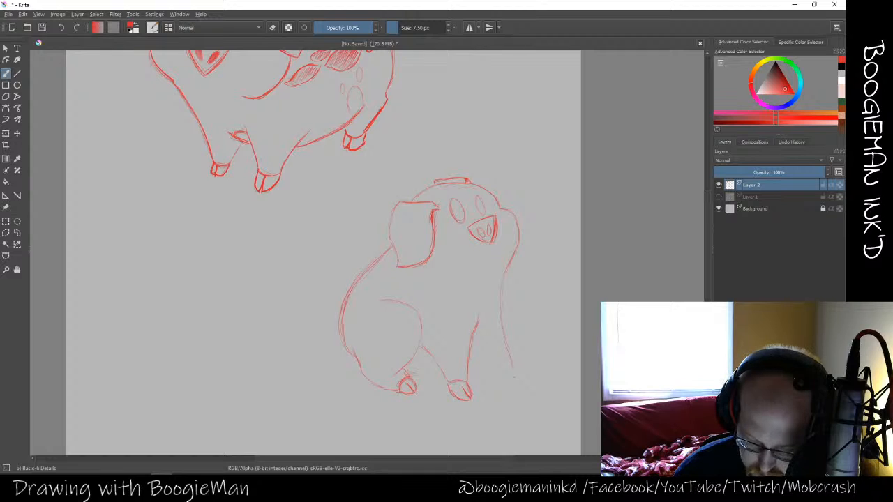
{"action": "key", "text": "e"}
{"action": "left_click_drag", "start_coordinate": [505, 285], "coordinate": [510, 361]}
Draw the chest line curving down into a far foreleg with a cloven hoof, and add a short belly line behind the near foreleg
{"action": "key", "text": "e"}
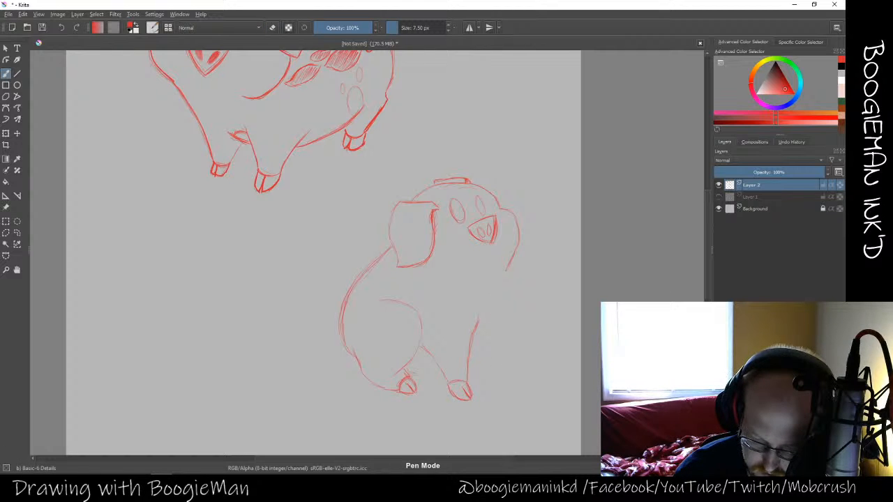
{"action": "left_click_drag", "start_coordinate": [502, 283], "coordinate": [496, 338]}
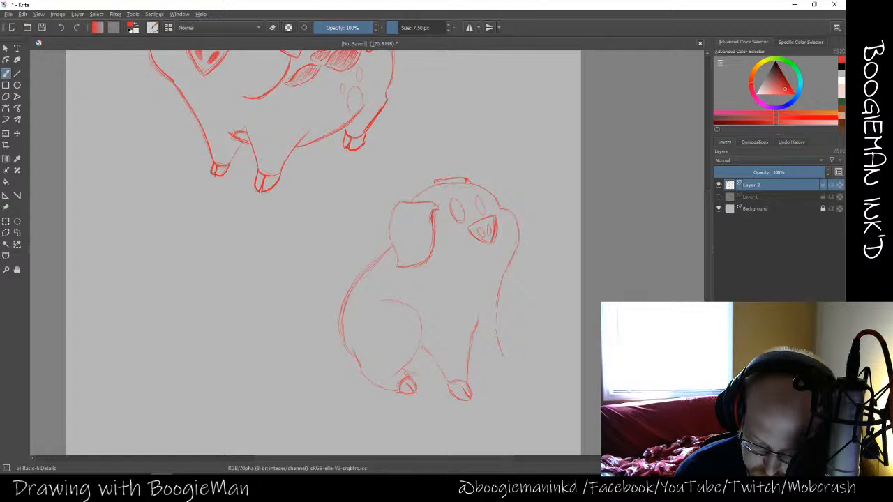
{"action": "mouse_move", "coordinate": [492, 365]}
{"action": "left_mouse_down"}
{"action": "mouse_move", "coordinate": [504, 361]}
{"action": "mouse_move", "coordinate": [499, 377]}
{"action": "left_mouse_up"}
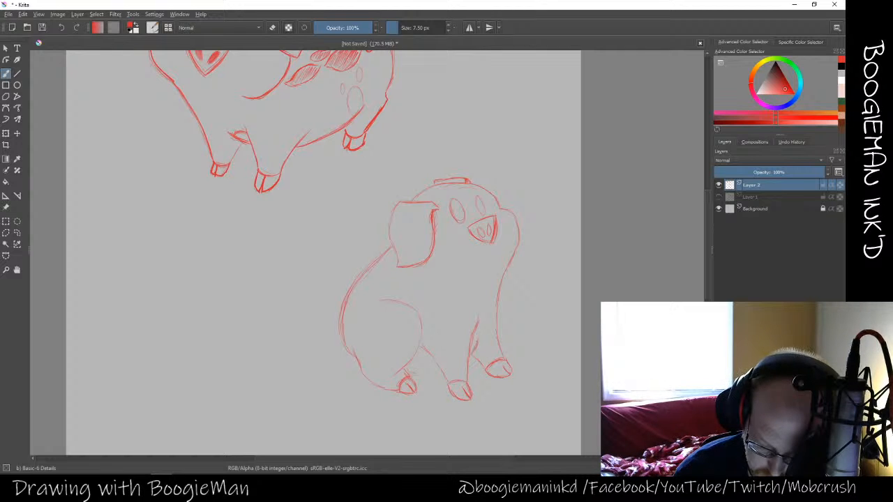
{"action": "left_click_drag", "start_coordinate": [416, 374], "coordinate": [431, 372]}
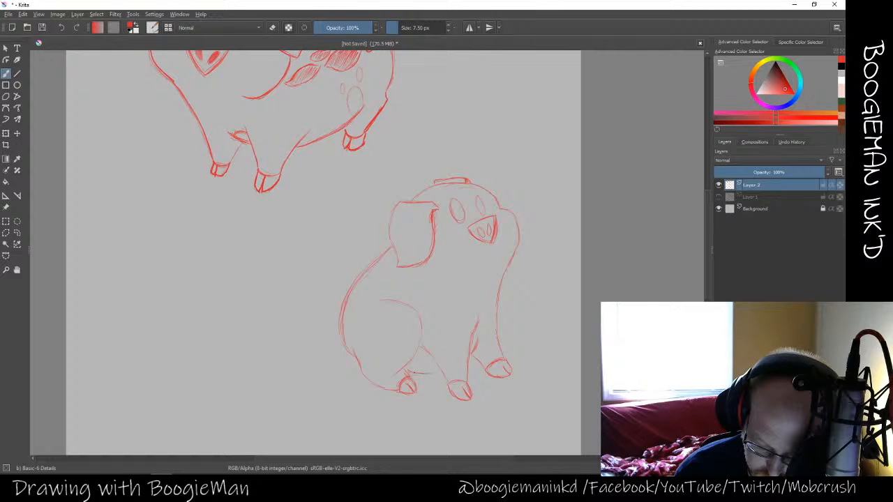
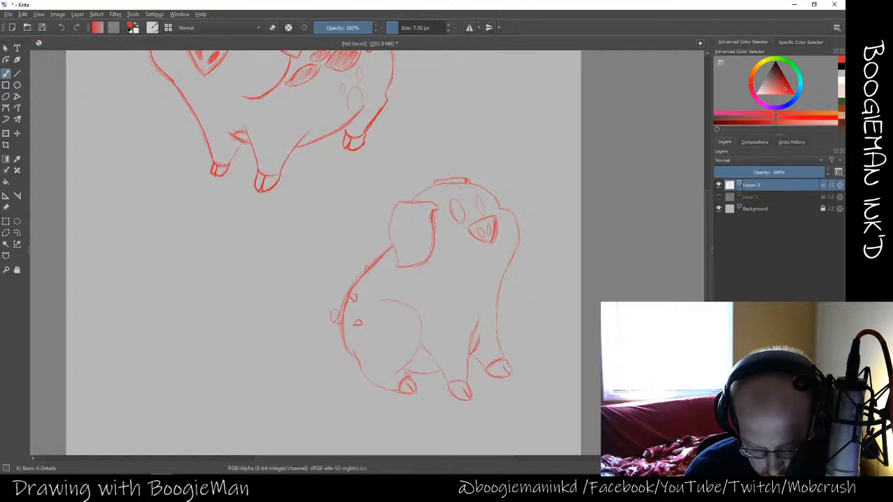
Sketch a curly tail coiling outward from the seated pig's rump
{"action": "left_click_drag", "start_coordinate": [337, 309], "coordinate": [332, 321]}
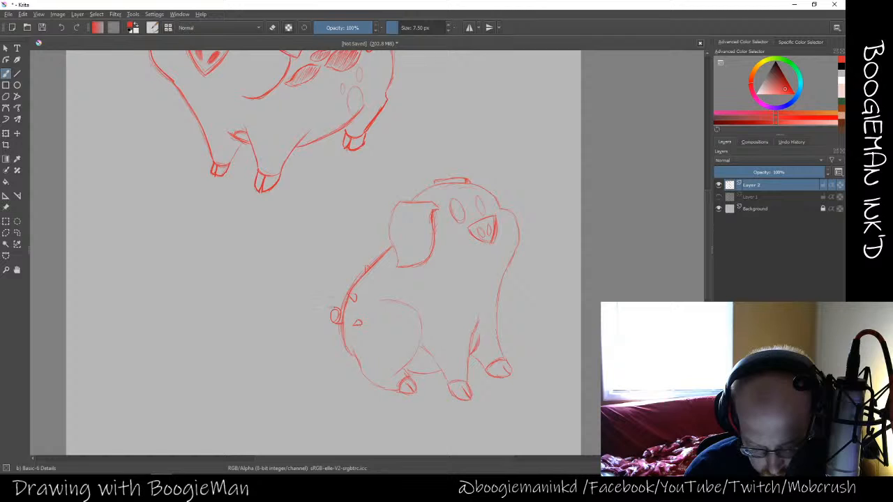
{"action": "mouse_move", "coordinate": [331, 308]}
{"action": "left_mouse_down"}
{"action": "mouse_move", "coordinate": [329, 320]}
{"action": "mouse_move", "coordinate": [340, 324]}
{"action": "left_mouse_up"}
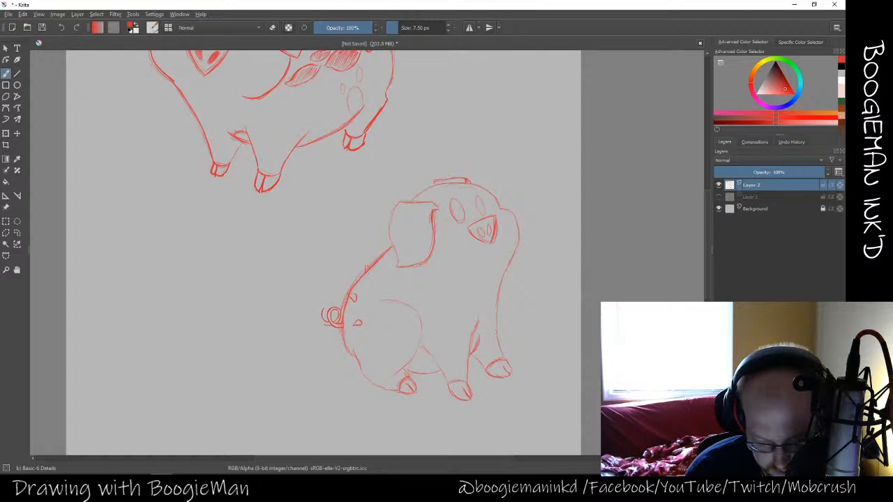
{"action": "left_click_drag", "start_coordinate": [320, 310], "coordinate": [331, 325]}
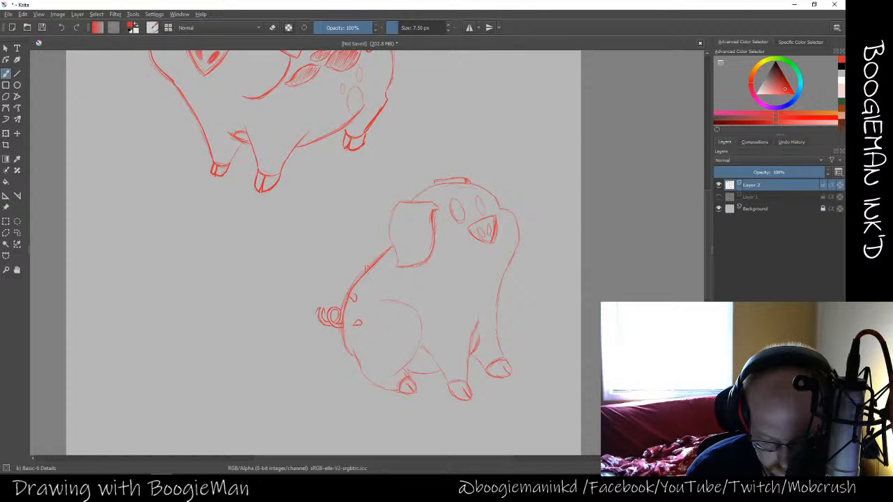
Finish the seated pig's curly tail with a pointed tip
{"action": "left_click_drag", "start_coordinate": [319, 303], "coordinate": [316, 312]}
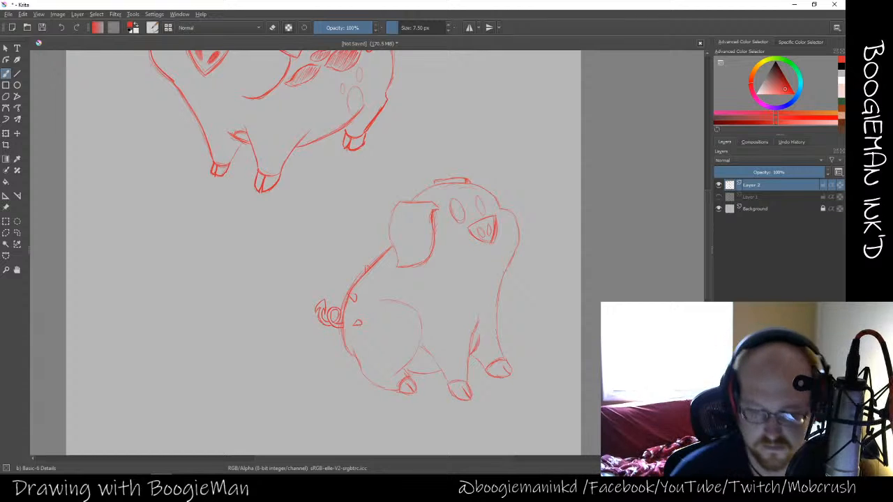
Redraw the seated pig's snout wider with fresh shaded nostrils, and hatch in both eyes
{"action": "mouse_move", "coordinate": [465, 230]}
{"action": "left_mouse_down"}
{"action": "mouse_move", "coordinate": [491, 215]}
{"action": "mouse_move", "coordinate": [471, 243]}
{"action": "mouse_move", "coordinate": [494, 245]}
{"action": "left_mouse_up"}
{"action": "key", "text": "e"}
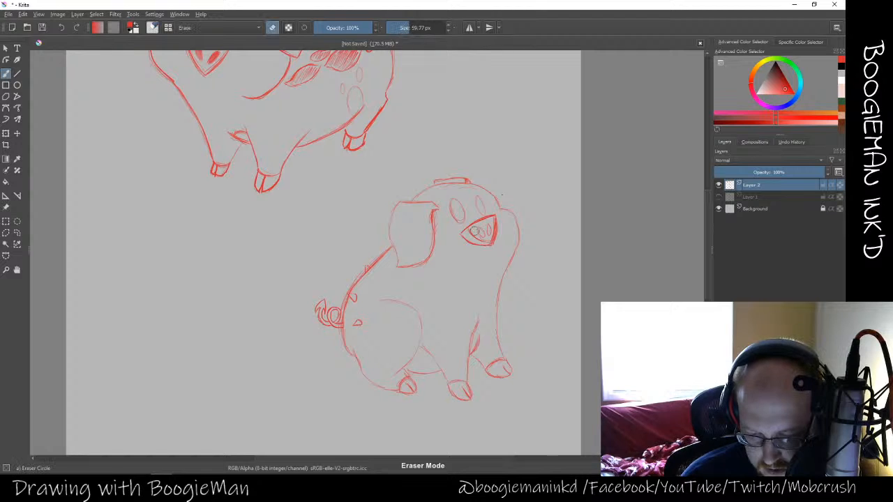
{"action": "left_click_drag", "start_coordinate": [482, 240], "coordinate": [490, 232]}
{"action": "key", "text": "e"}
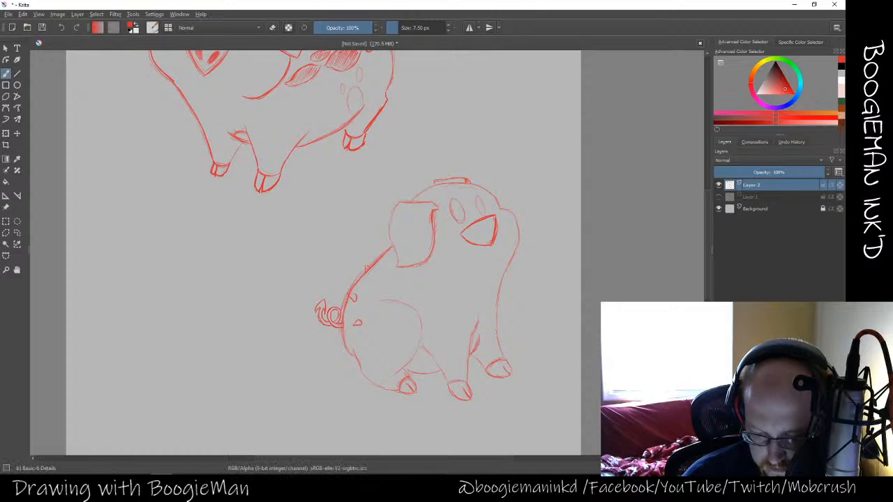
{"action": "mouse_move", "coordinate": [483, 234]}
{"action": "left_mouse_down"}
{"action": "mouse_move", "coordinate": [475, 241]}
{"action": "mouse_move", "coordinate": [490, 225]}
{"action": "mouse_move", "coordinate": [488, 235]}
{"action": "left_mouse_up"}
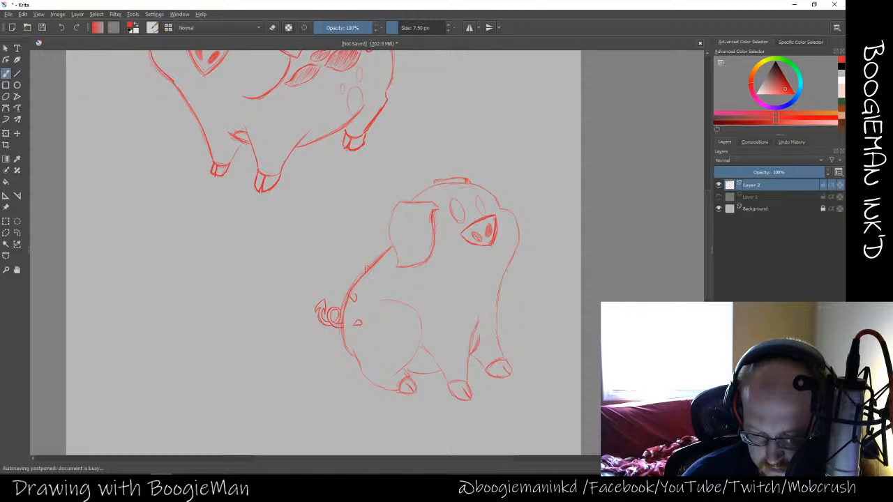
{"action": "left_click_drag", "start_coordinate": [453, 202], "coordinate": [463, 219]}
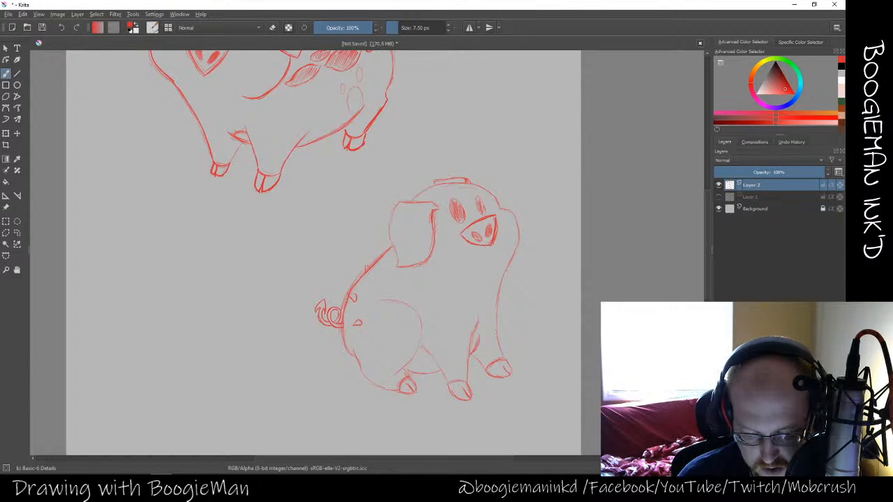
Darken the haunch's front edge down to the hind hoof and hatch the belly area between the haunch and near foreleg
{"action": "left_click_drag", "start_coordinate": [414, 355], "coordinate": [399, 375]}
{"action": "left_click_drag", "start_coordinate": [422, 327], "coordinate": [417, 355]}
{"action": "left_click_drag", "start_coordinate": [417, 351], "coordinate": [406, 364]}
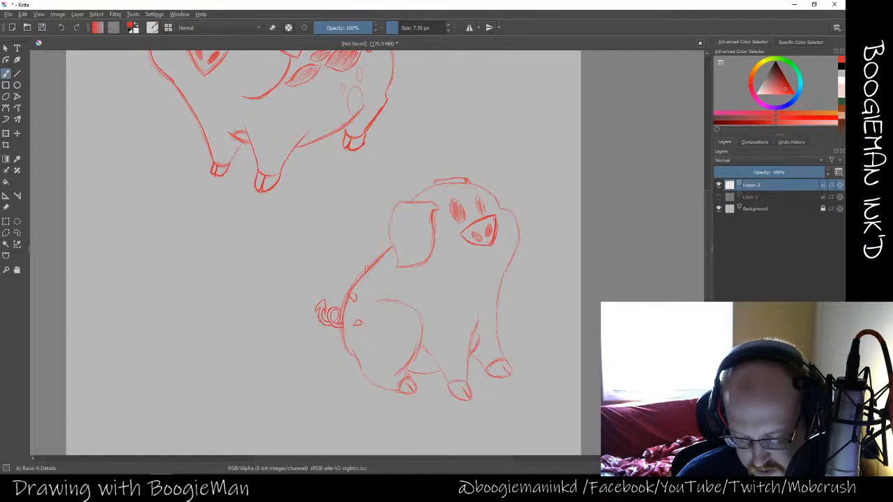
{"action": "key", "text": "e"}
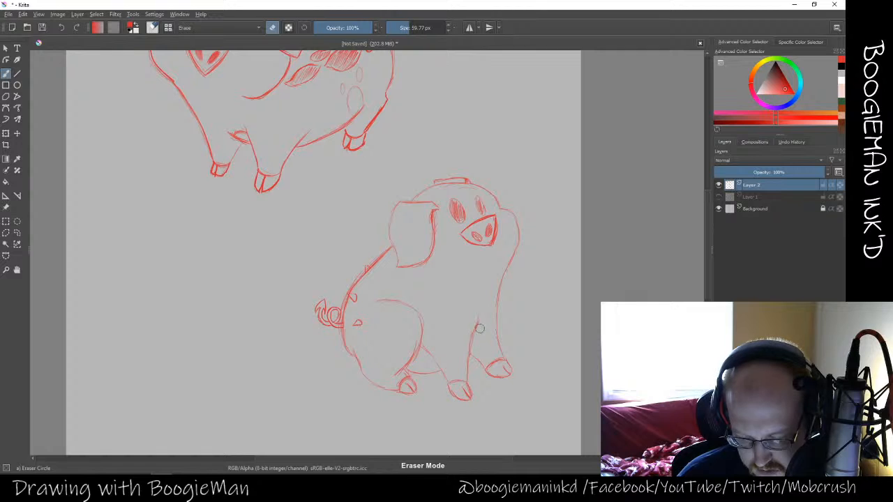
{"action": "key", "text": "e"}
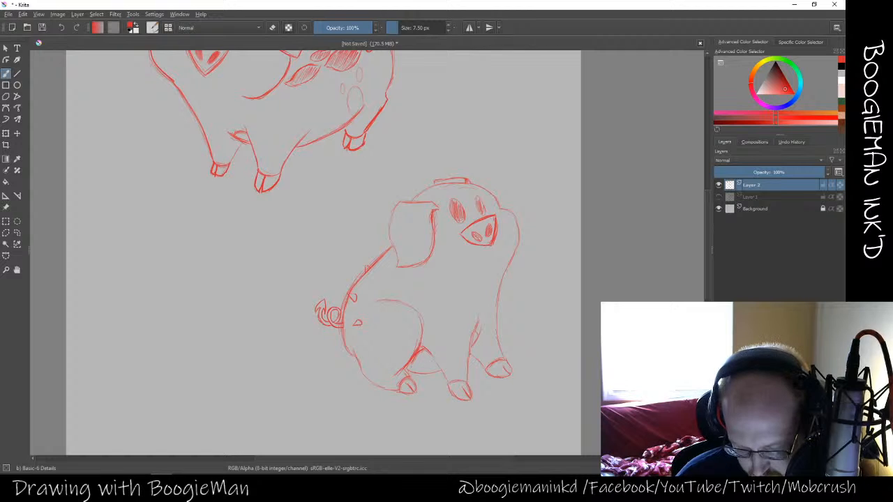
{"action": "left_click_drag", "start_coordinate": [420, 366], "coordinate": [430, 358]}
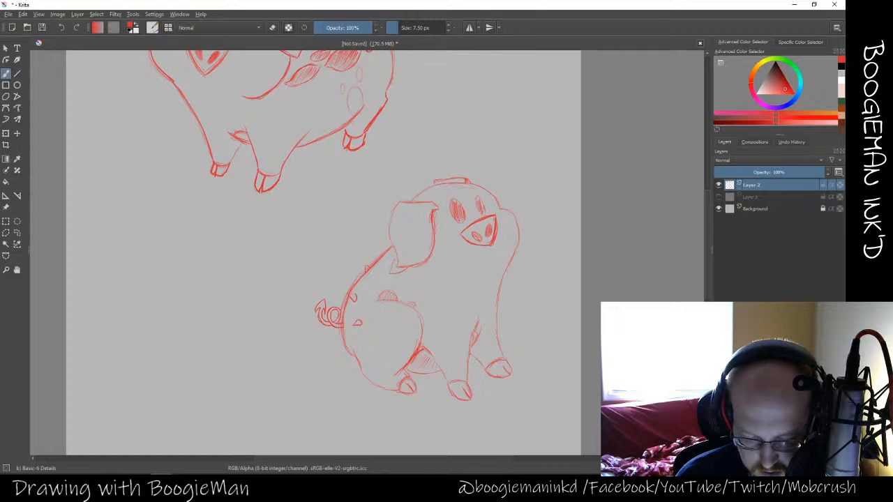
Add a cluster of densely hatched spots along the seated pig's back, from under the ear tip to the top of the haunch
{"action": "left_click_drag", "start_coordinate": [391, 261], "coordinate": [406, 274]}
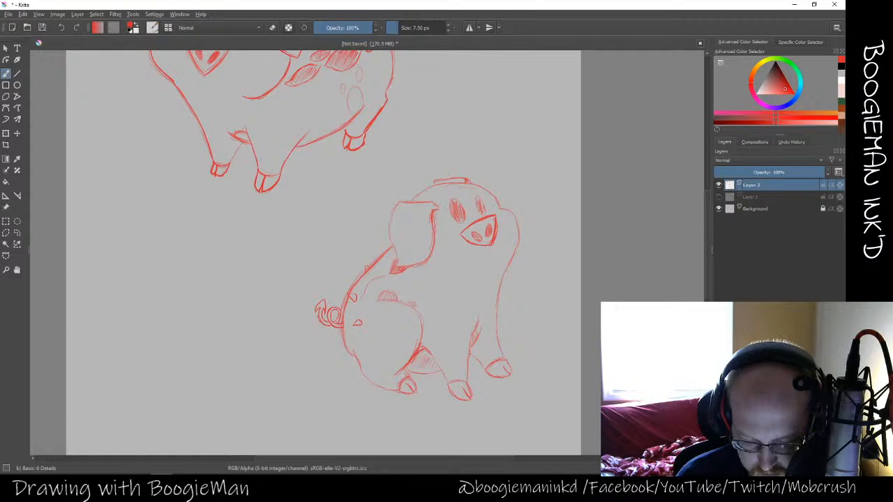
{"action": "mouse_move", "coordinate": [370, 283]}
{"action": "left_mouse_down"}
{"action": "mouse_move", "coordinate": [370, 301]}
{"action": "mouse_move", "coordinate": [358, 302]}
{"action": "mouse_move", "coordinate": [367, 295]}
{"action": "left_mouse_up"}
{"action": "left_click_drag", "start_coordinate": [378, 280], "coordinate": [370, 294]}
{"action": "left_click_drag", "start_coordinate": [383, 277], "coordinate": [363, 301]}
{"action": "left_click_drag", "start_coordinate": [380, 290], "coordinate": [370, 301]}
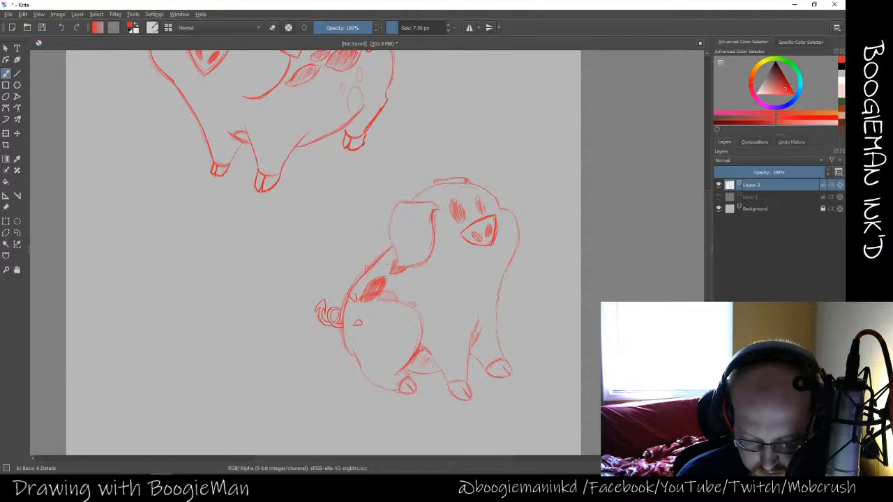
{"action": "left_click_drag", "start_coordinate": [390, 261], "coordinate": [381, 271]}
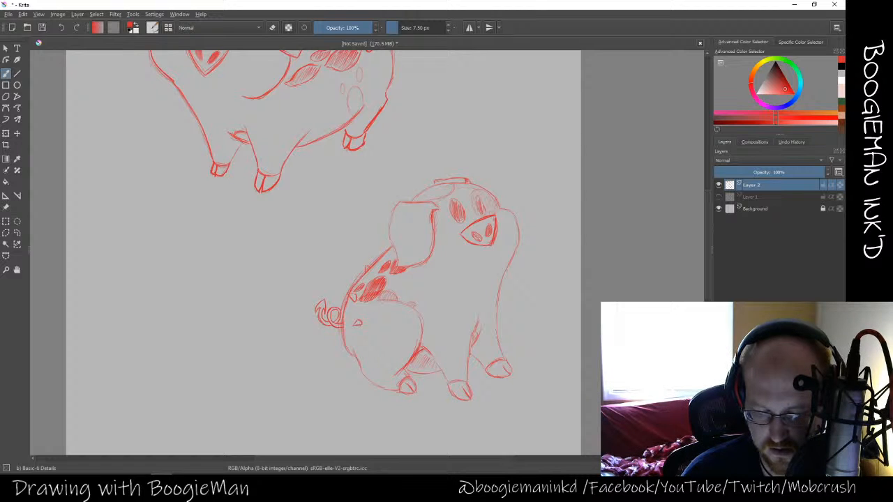
Hatch the seated pig's head patches, snout and folded ear, and darken the spots on its back
{"action": "left_click_drag", "start_coordinate": [450, 188], "coordinate": [428, 195]}
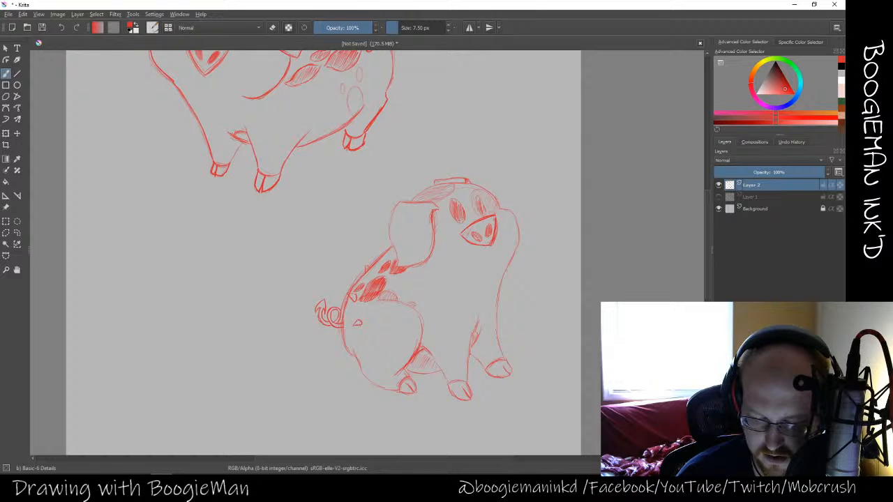
{"action": "left_click_drag", "start_coordinate": [481, 223], "coordinate": [492, 218]}
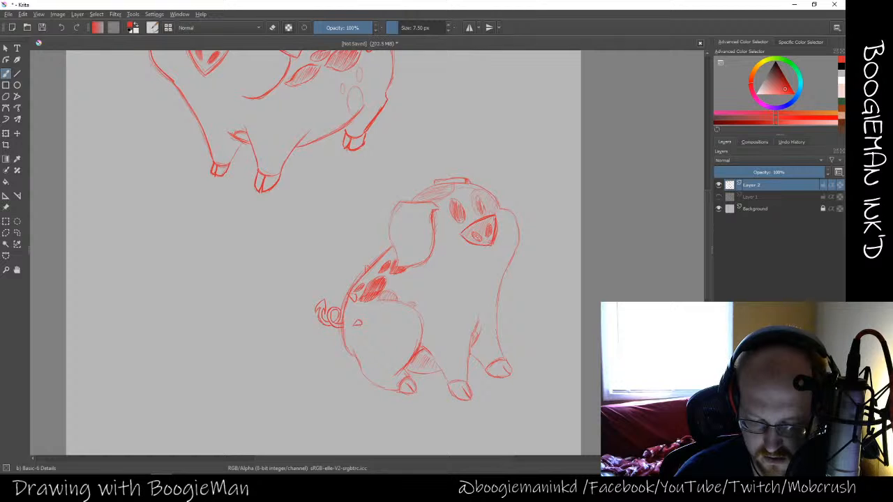
{"action": "mouse_move", "coordinate": [407, 206]}
{"action": "left_mouse_down"}
{"action": "mouse_move", "coordinate": [392, 222]}
{"action": "mouse_move", "coordinate": [404, 262]}
{"action": "left_mouse_up"}
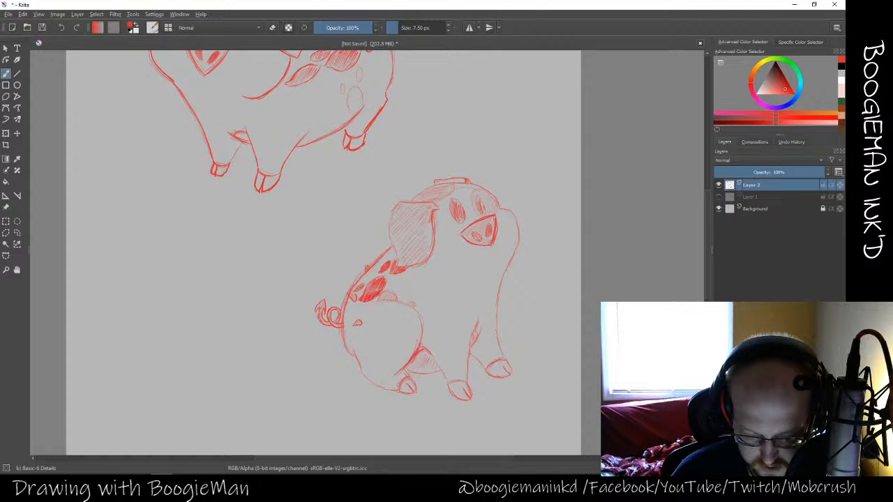
{"action": "left_click_drag", "start_coordinate": [368, 286], "coordinate": [399, 271]}
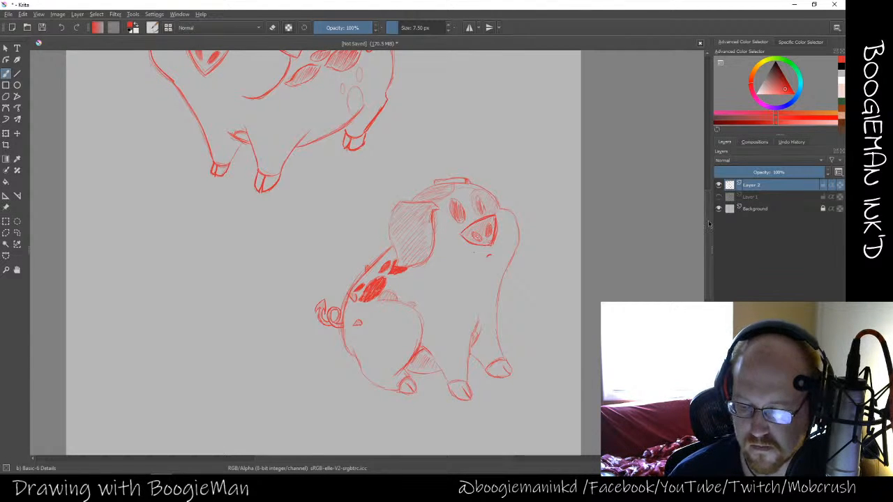
Start a third pig in the empty area below the seated pig, with a curved head top and a folded, pointed ear
{"action": "left_click_drag", "start_coordinate": [708, 224], "coordinate": [703, 289]}
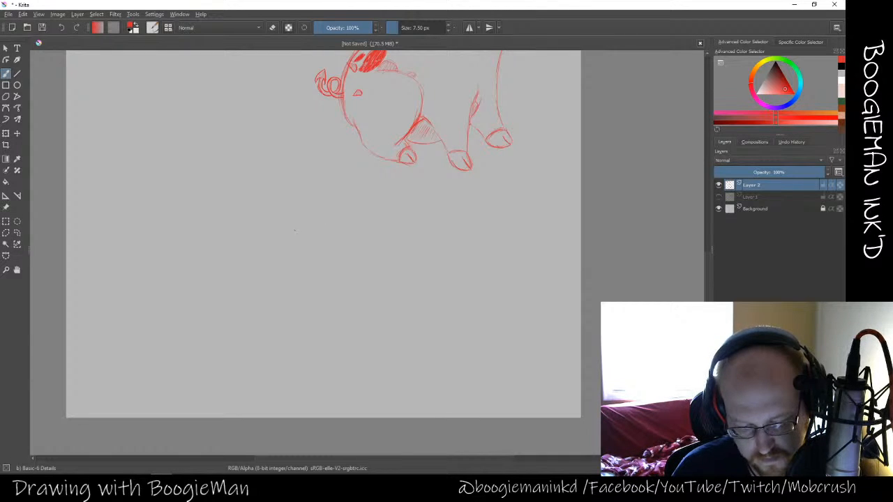
{"action": "mouse_move", "coordinate": [294, 231]}
{"action": "left_mouse_down"}
{"action": "mouse_move", "coordinate": [346, 203]}
{"action": "mouse_move", "coordinate": [391, 217]}
{"action": "mouse_move", "coordinate": [412, 263]}
{"action": "left_mouse_up"}
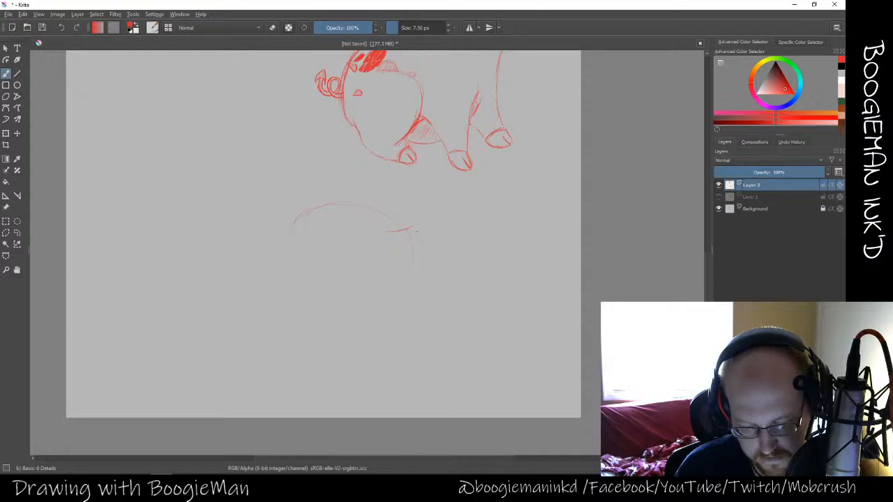
{"action": "left_click_drag", "start_coordinate": [414, 228], "coordinate": [422, 283]}
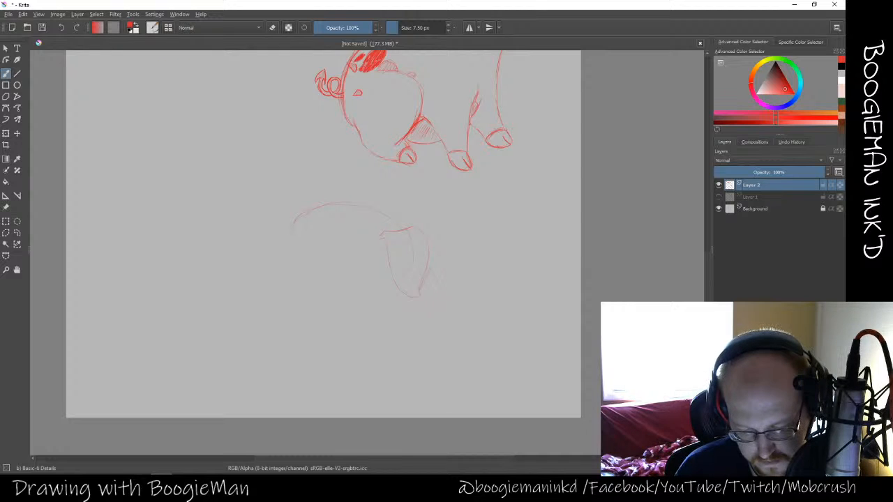
{"action": "left_click_drag", "start_coordinate": [416, 228], "coordinate": [419, 296]}
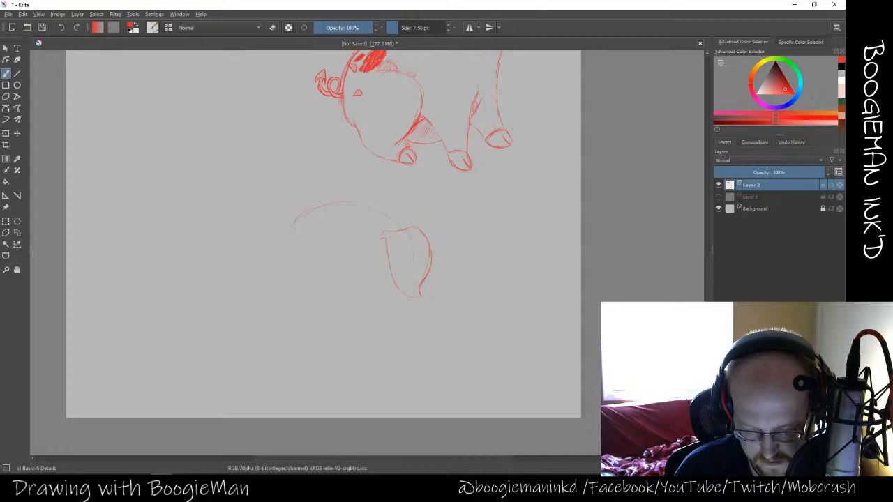
{"action": "left_click_drag", "start_coordinate": [383, 231], "coordinate": [413, 227]}
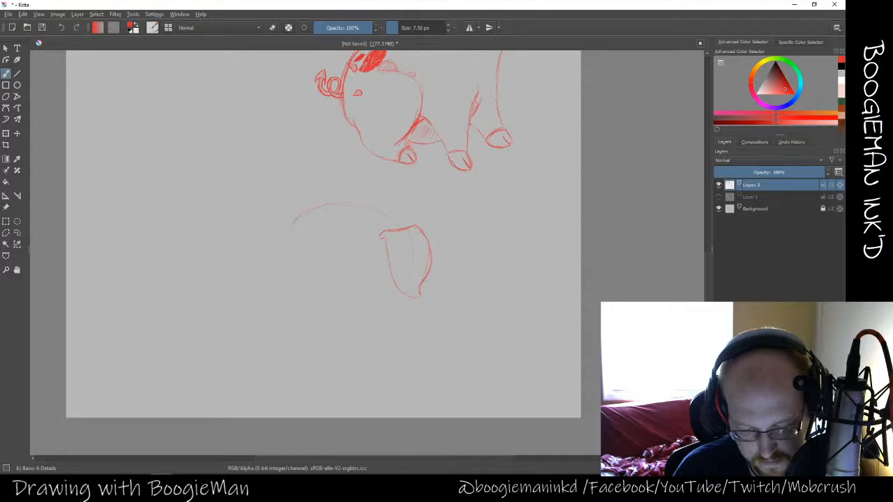
Lighten and redraw the third pig's head curve with a darker line, and add a rounded body contour beside the face
{"action": "key", "text": "e"}
{"action": "mouse_move", "coordinate": [289, 231]}
{"action": "left_mouse_down"}
{"action": "mouse_move", "coordinate": [309, 214]}
{"action": "mouse_move", "coordinate": [396, 215]}
{"action": "left_mouse_up"}
{"action": "key", "text": "e"}
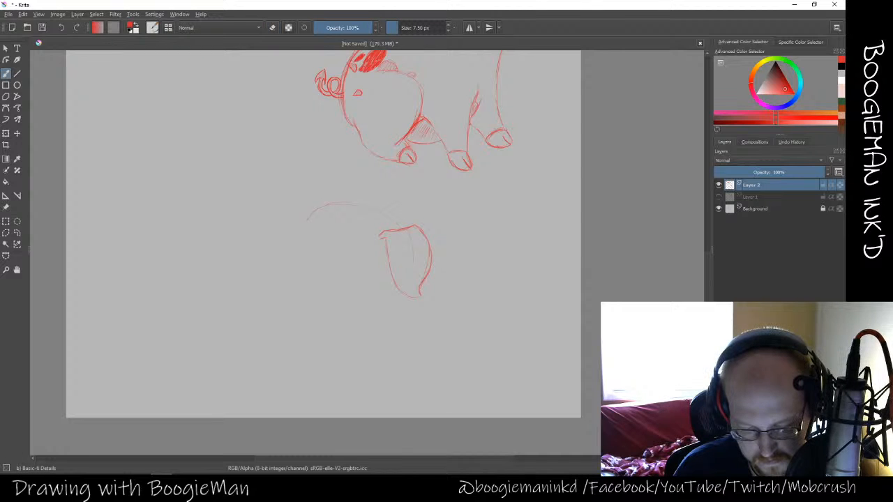
{"action": "mouse_move", "coordinate": [304, 222]}
{"action": "left_mouse_down"}
{"action": "mouse_move", "coordinate": [363, 205]}
{"action": "mouse_move", "coordinate": [401, 227]}
{"action": "left_mouse_up"}
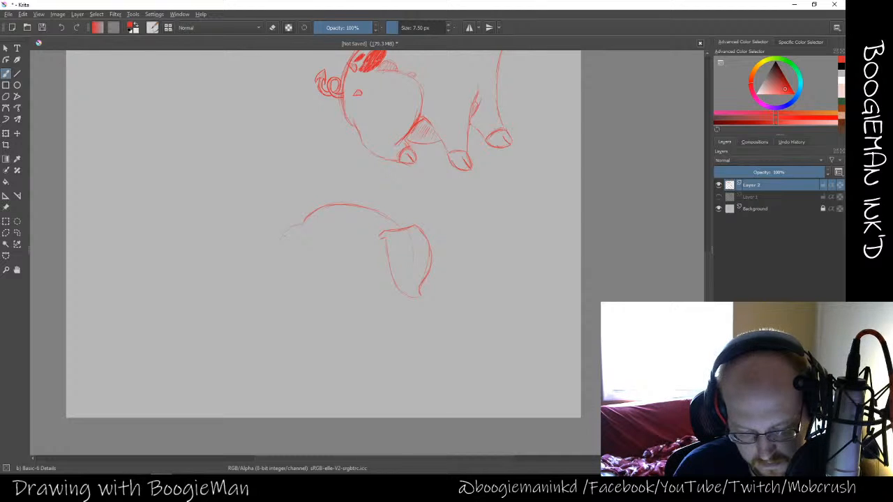
{"action": "mouse_move", "coordinate": [282, 236]}
{"action": "left_mouse_down"}
{"action": "mouse_move", "coordinate": [275, 258]}
{"action": "mouse_move", "coordinate": [287, 289]}
{"action": "mouse_move", "coordinate": [289, 229]}
{"action": "left_mouse_up"}
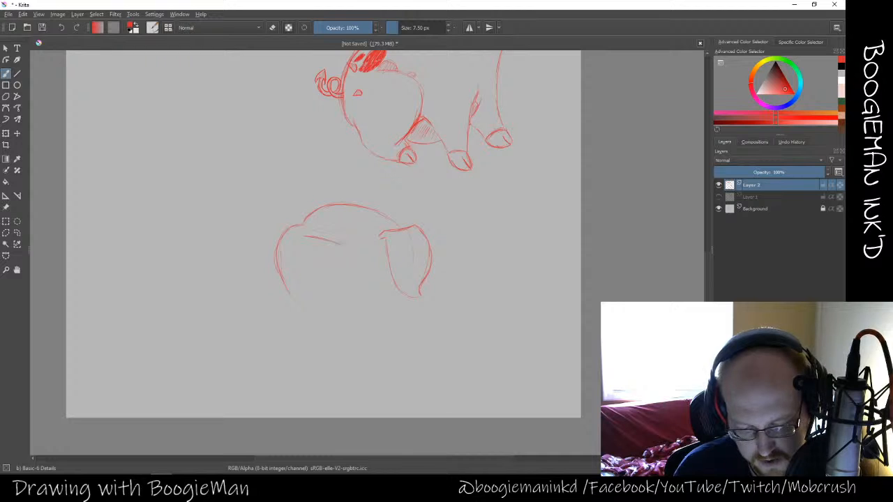
Draw the third pig's triangular snout with nostrils, two shaded eyes and a hatched patch around the near eye
{"action": "mouse_move", "coordinate": [314, 237]}
{"action": "left_mouse_down"}
{"action": "mouse_move", "coordinate": [329, 242]}
{"action": "mouse_move", "coordinate": [310, 268]}
{"action": "left_mouse_up"}
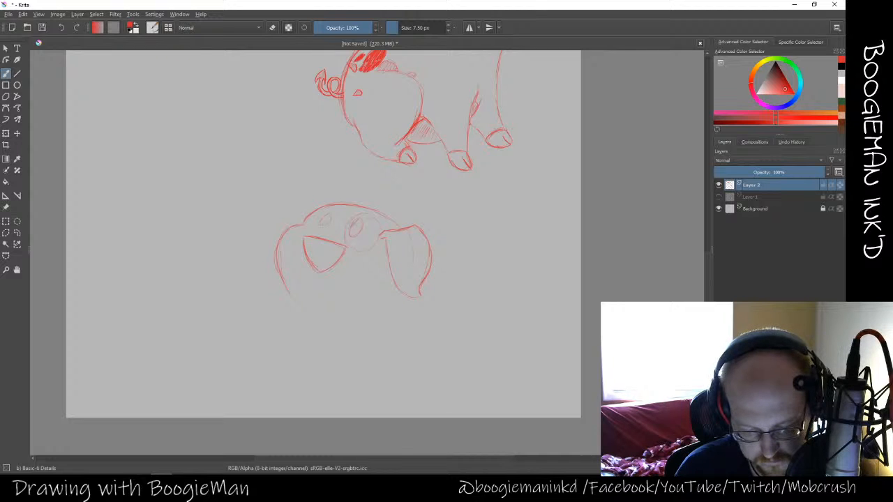
{"action": "mouse_move", "coordinate": [356, 221]}
{"action": "left_mouse_down"}
{"action": "mouse_move", "coordinate": [356, 235]}
{"action": "mouse_move", "coordinate": [325, 225]}
{"action": "left_mouse_up"}
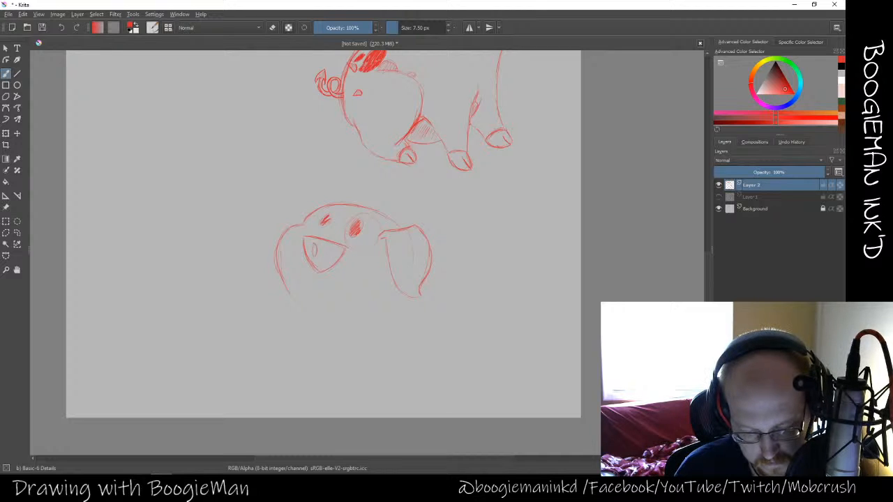
{"action": "mouse_move", "coordinate": [314, 245]}
{"action": "left_mouse_down"}
{"action": "mouse_move", "coordinate": [314, 256]}
{"action": "mouse_move", "coordinate": [330, 260]}
{"action": "left_mouse_up"}
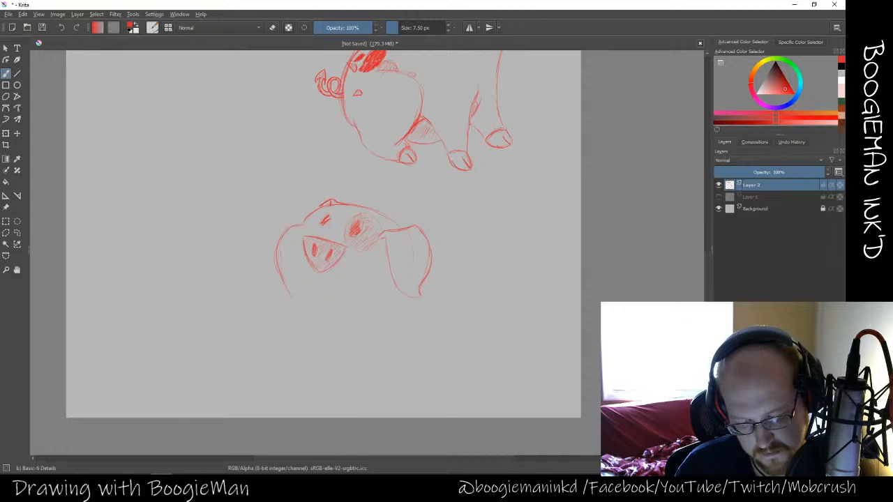
Erase the small far ear on top of the third pig's head and redraw it closer to the brow
{"action": "key", "text": "e"}
{"action": "left_click_drag", "start_coordinate": [333, 199], "coordinate": [318, 205]}
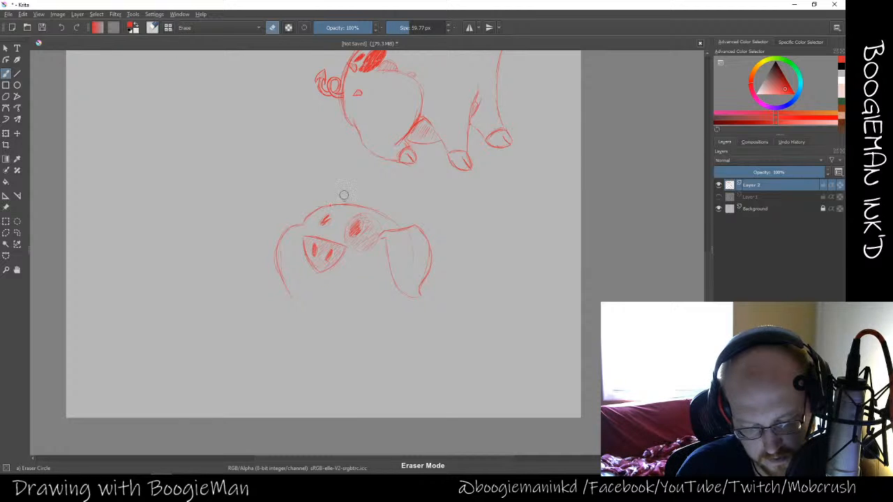
{"action": "key", "text": "e"}
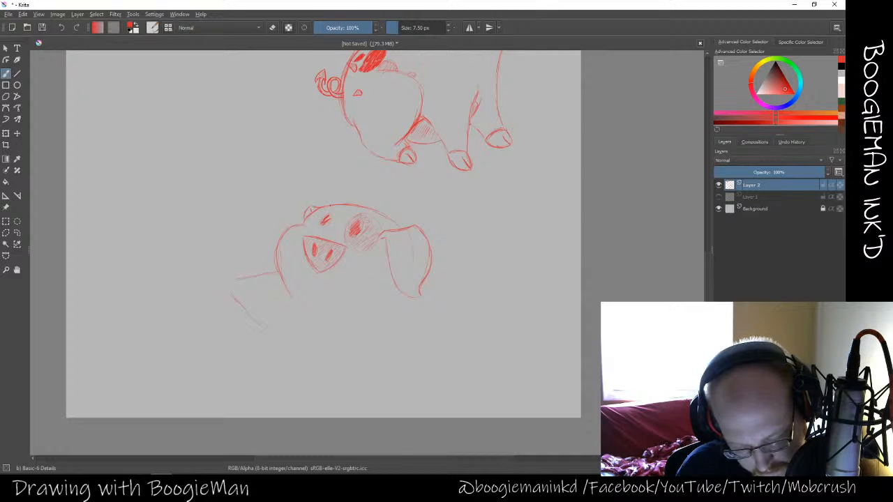
Draw the third pig's outstretched limb with a darkened lower edge and a small hoof at its end
{"action": "left_click_drag", "start_coordinate": [251, 316], "coordinate": [265, 327]}
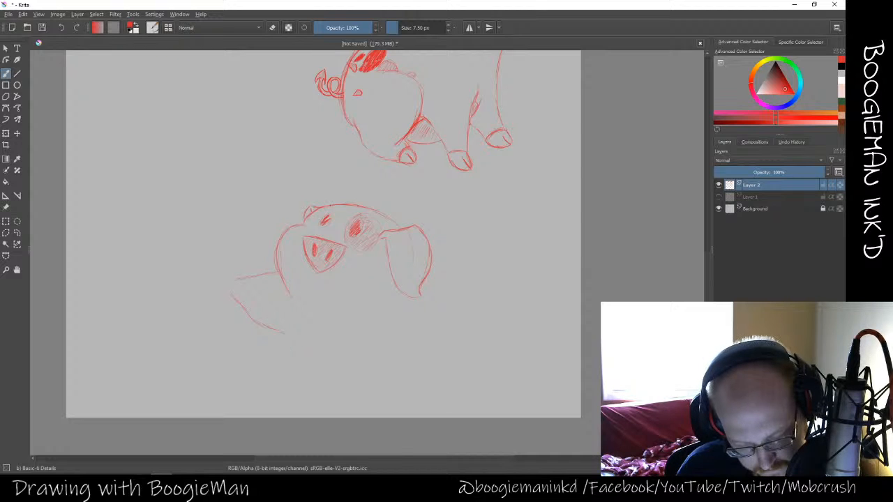
{"action": "left_click_drag", "start_coordinate": [247, 314], "coordinate": [286, 334]}
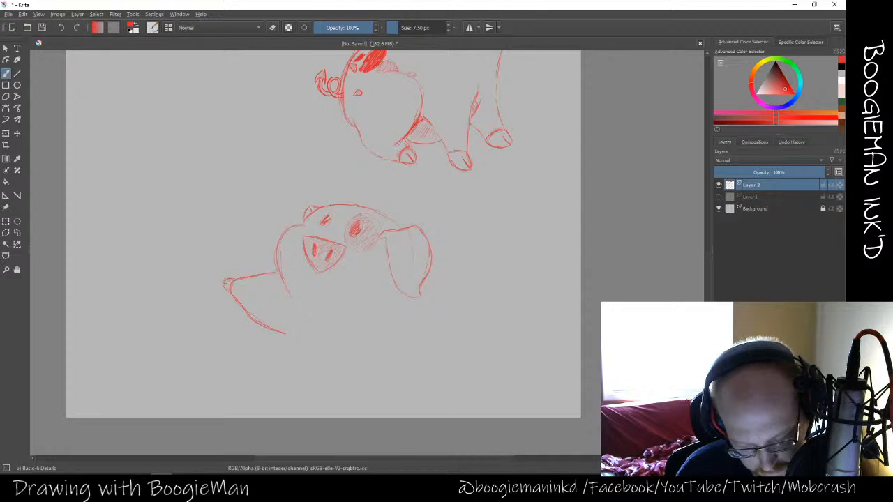
{"action": "mouse_move", "coordinate": [304, 342]}
{"action": "left_mouse_down"}
{"action": "mouse_move", "coordinate": [322, 352]}
{"action": "mouse_move", "coordinate": [277, 358]}
{"action": "mouse_move", "coordinate": [283, 341]}
{"action": "left_mouse_up"}
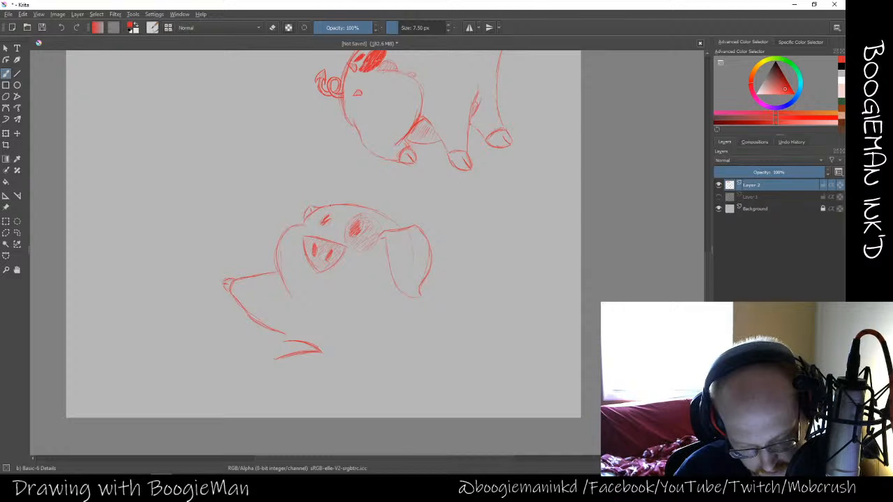
{"action": "left_click_drag", "start_coordinate": [261, 339], "coordinate": [277, 357]}
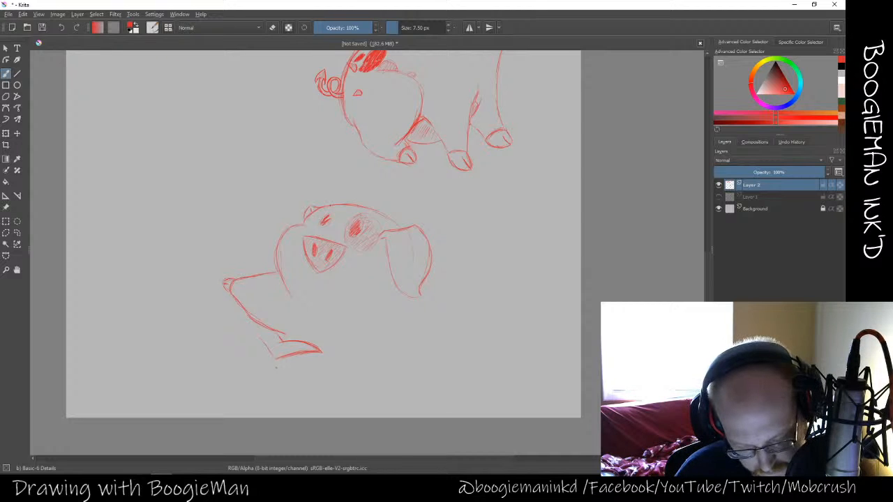
{"action": "key", "text": "e"}
{"action": "mouse_move", "coordinate": [269, 341]}
{"action": "left_mouse_down"}
{"action": "mouse_move", "coordinate": [314, 349]}
{"action": "mouse_move", "coordinate": [305, 342]}
{"action": "left_mouse_up"}
{"action": "key", "text": "e"}
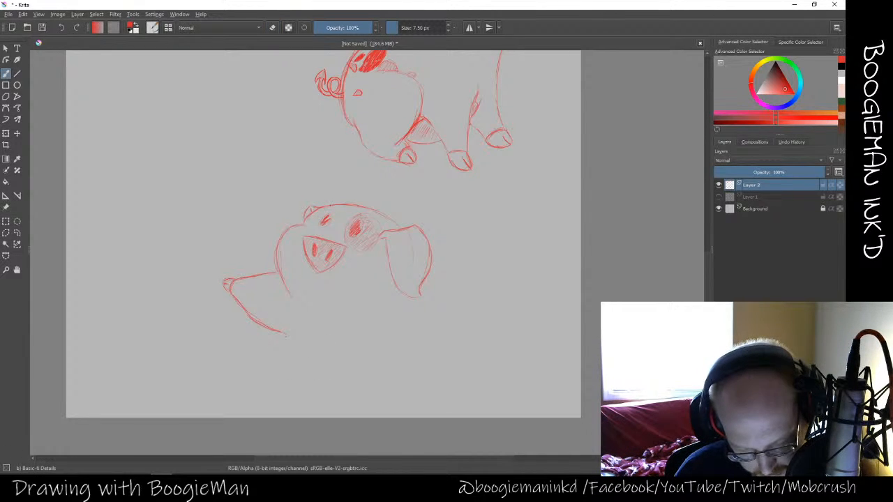
Try a curved crescent shape beneath the third pig's outstretched limb with a line running down beside it, and erase that line
{"action": "mouse_move", "coordinate": [286, 336]}
{"action": "left_mouse_down"}
{"action": "mouse_move", "coordinate": [320, 337]}
{"action": "mouse_move", "coordinate": [280, 352]}
{"action": "mouse_move", "coordinate": [289, 351]}
{"action": "left_mouse_up"}
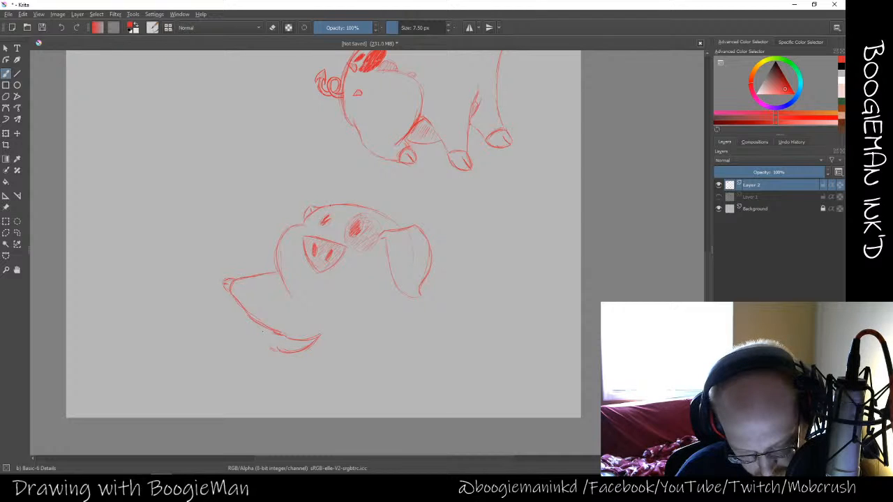
{"action": "left_click_drag", "start_coordinate": [263, 335], "coordinate": [255, 374]}
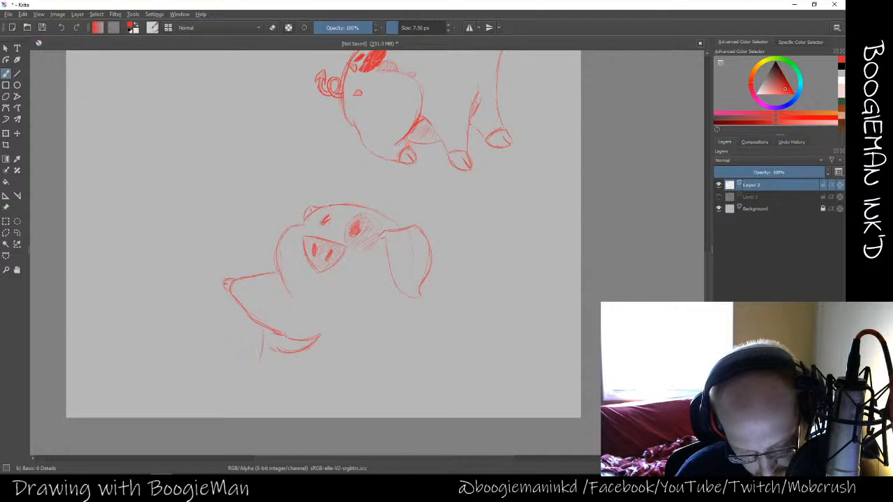
{"action": "key", "text": "e"}
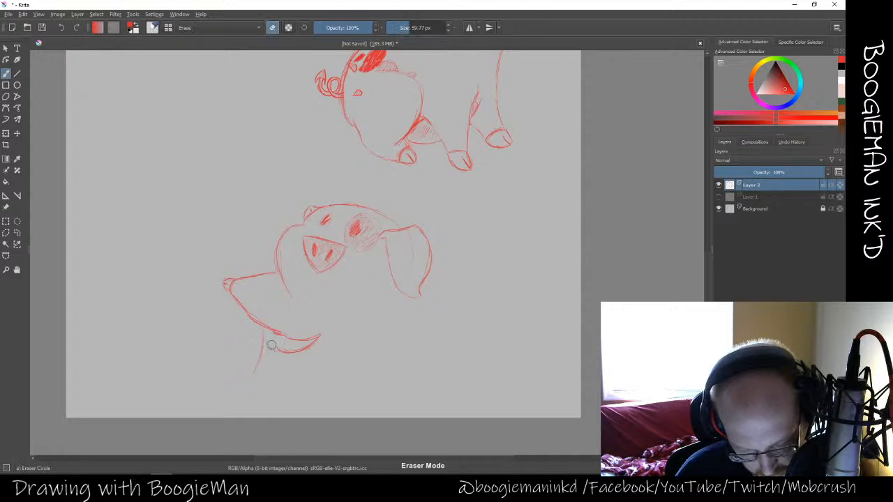
{"action": "left_click_drag", "start_coordinate": [271, 345], "coordinate": [276, 351]}
{"action": "key", "text": "e"}
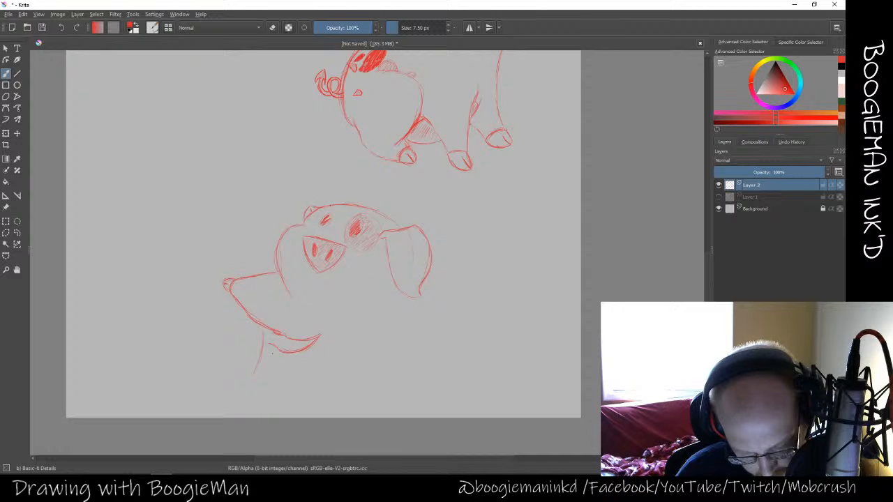
{"action": "key", "text": "e"}
{"action": "left_click_drag", "start_coordinate": [259, 377], "coordinate": [260, 342]}
{"action": "key", "text": "e"}
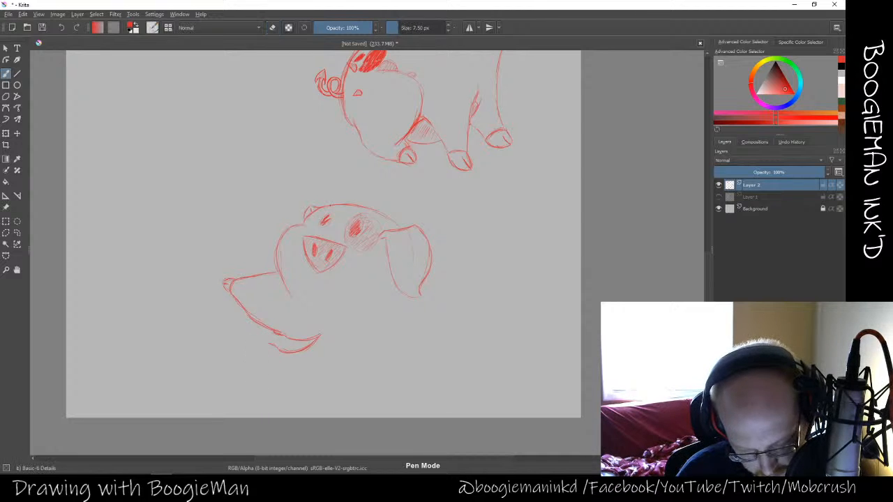
Try a diagonal leg line from the limb's lower edge, trim the end of the crescent, and erase the diagonal line
{"action": "mouse_move", "coordinate": [259, 331]}
{"action": "left_mouse_down"}
{"action": "mouse_move", "coordinate": [239, 354]}
{"action": "mouse_move", "coordinate": [301, 341]}
{"action": "left_mouse_up"}
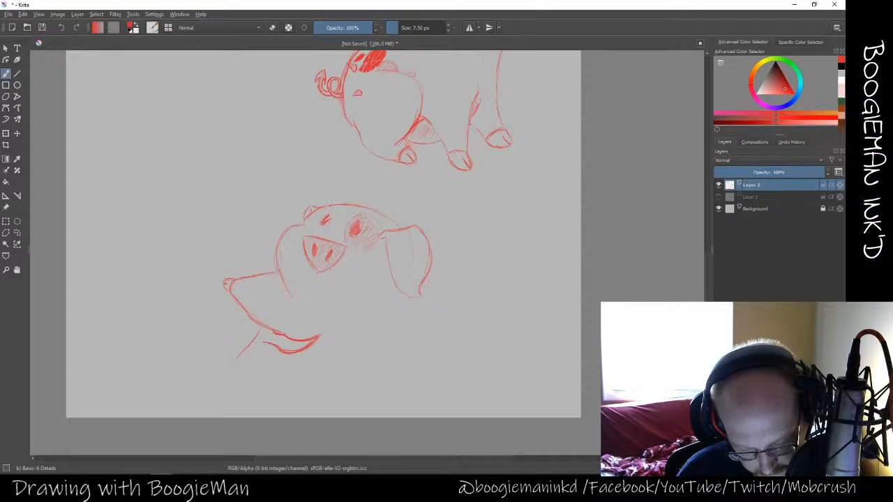
{"action": "key", "text": "e"}
{"action": "left_click_drag", "start_coordinate": [269, 346], "coordinate": [265, 344]}
{"action": "key", "text": "e"}
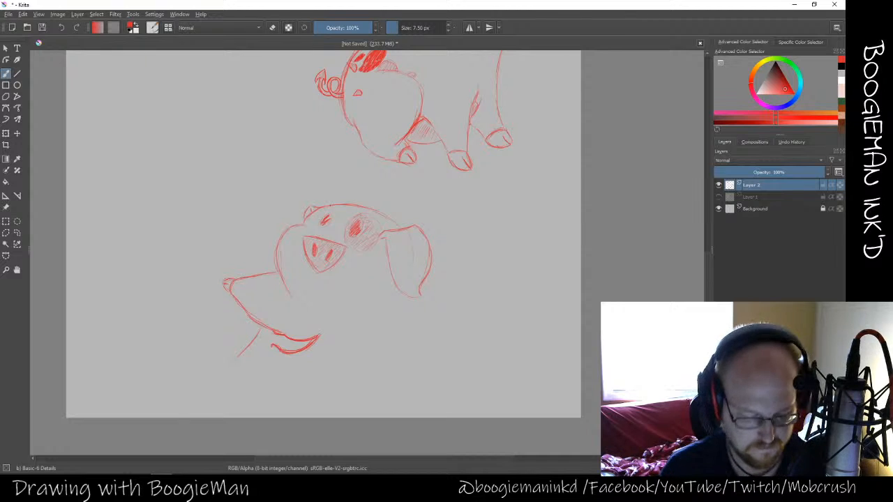
{"action": "key", "text": "e"}
{"action": "left_click_drag", "start_coordinate": [263, 328], "coordinate": [235, 358]}
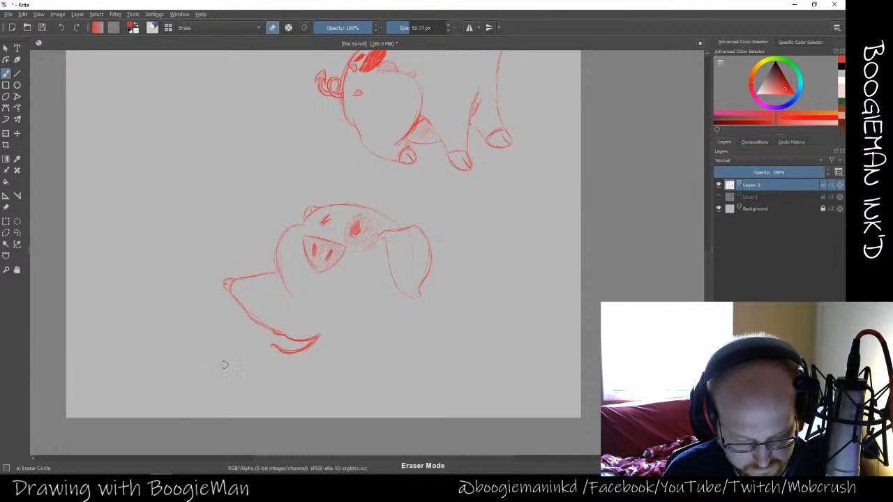
{"action": "key", "text": "e"}
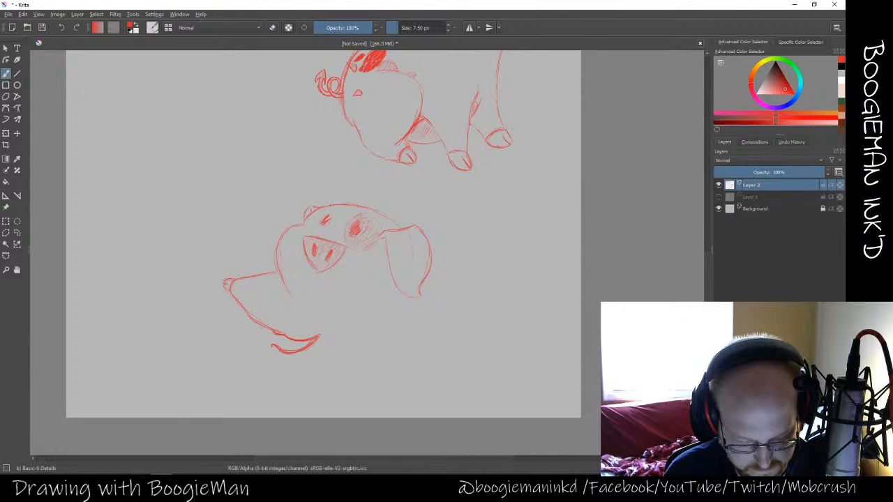
Try a long leg stretching diagonally from beneath the third pig's limb to the canvas edge, with a hoof and a lower contour
{"action": "left_click_drag", "start_coordinate": [259, 328], "coordinate": [261, 346]}
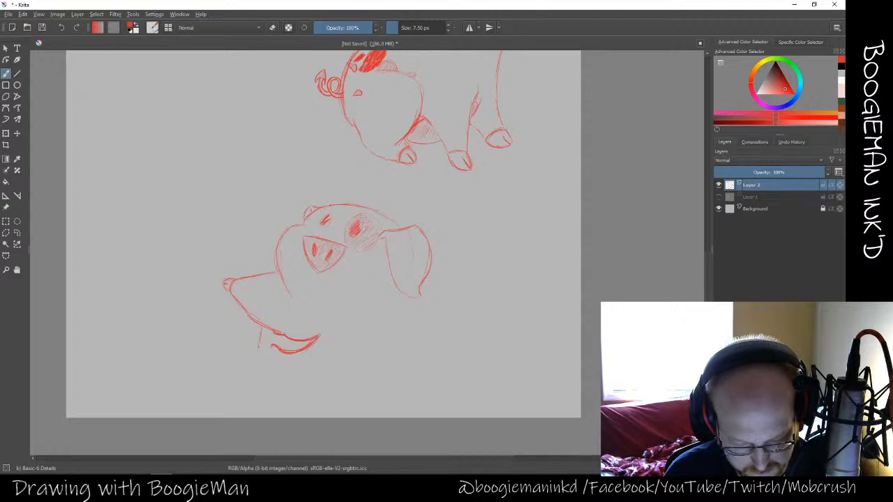
{"action": "mouse_move", "coordinate": [243, 358]}
{"action": "left_mouse_down"}
{"action": "mouse_move", "coordinate": [225, 365]}
{"action": "mouse_move", "coordinate": [237, 359]}
{"action": "left_mouse_up"}
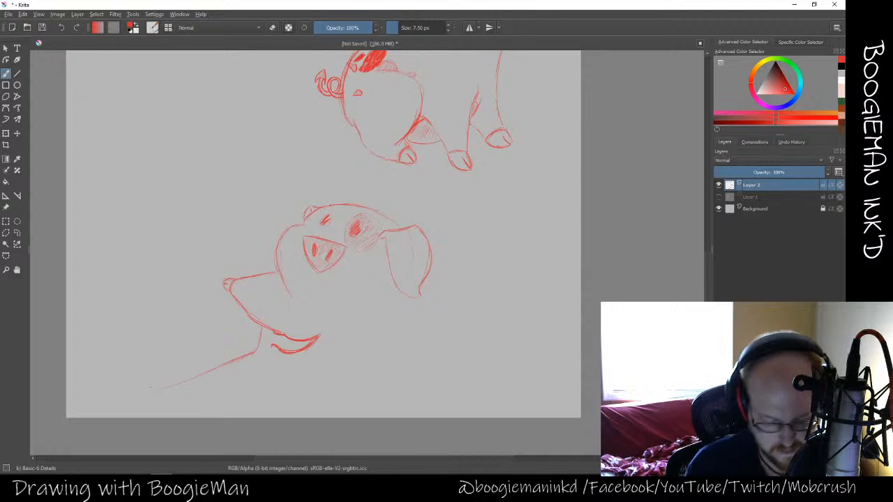
{"action": "left_click_drag", "start_coordinate": [150, 388], "coordinate": [123, 400]}
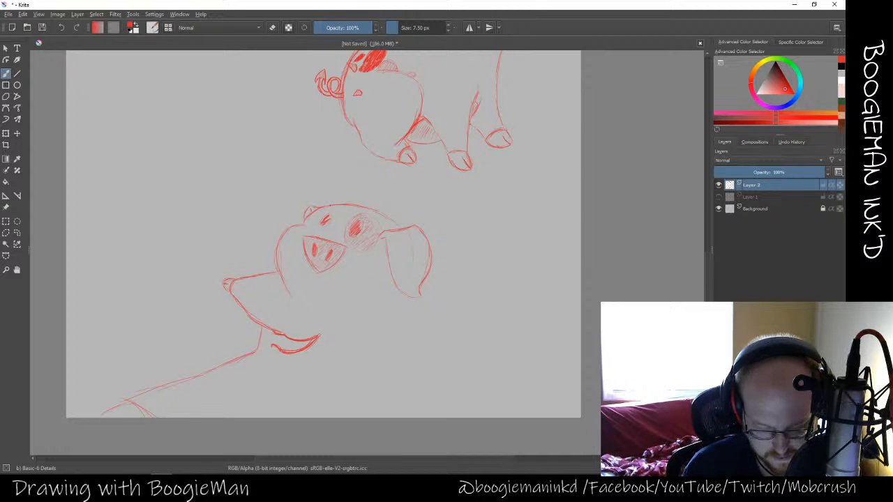
{"action": "key", "text": "e"}
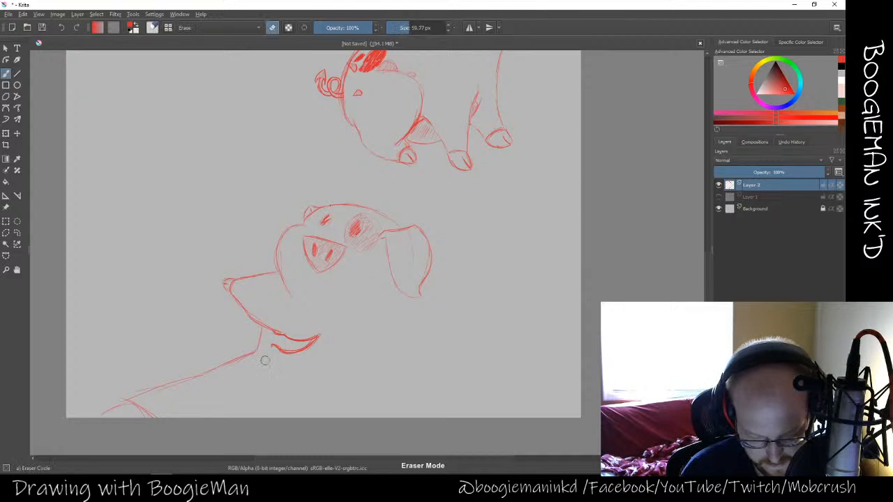
{"action": "key", "text": "e"}
{"action": "mouse_move", "coordinate": [272, 374]}
{"action": "left_mouse_down"}
{"action": "mouse_move", "coordinate": [286, 359]}
{"action": "mouse_move", "coordinate": [237, 410]}
{"action": "left_mouse_up"}
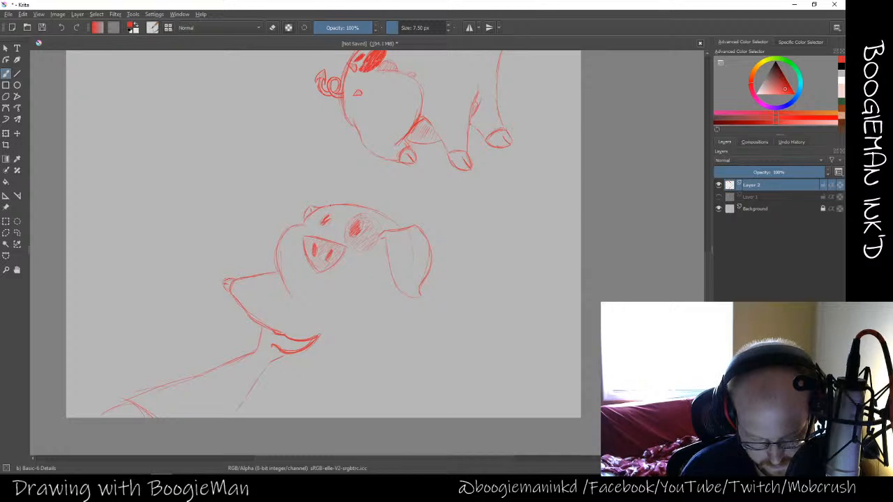
{"action": "left_click_drag", "start_coordinate": [261, 375], "coordinate": [233, 417]}
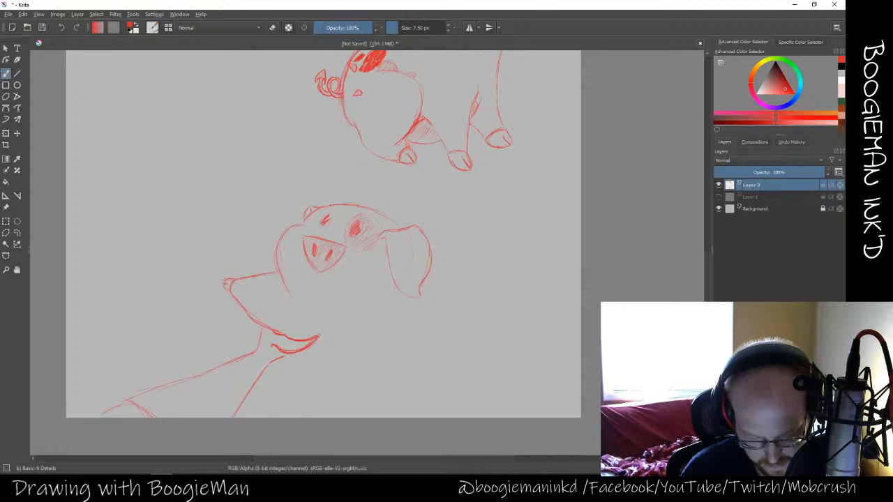
Draw the third pig's side contour running down from beneath the outstretched limb to the canvas edge
{"action": "key", "text": "e"}
{"action": "left_click_drag", "start_coordinate": [287, 358], "coordinate": [275, 362]}
{"action": "key", "text": "e"}
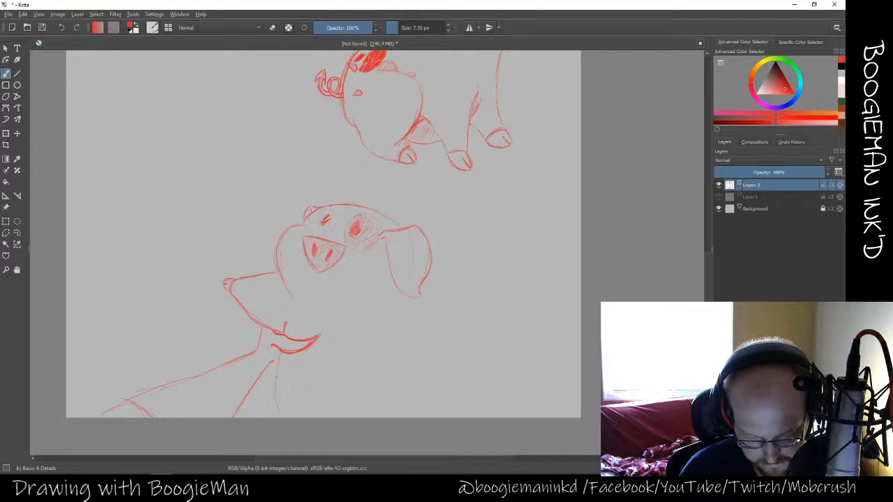
{"action": "left_click_drag", "start_coordinate": [274, 380], "coordinate": [277, 402]}
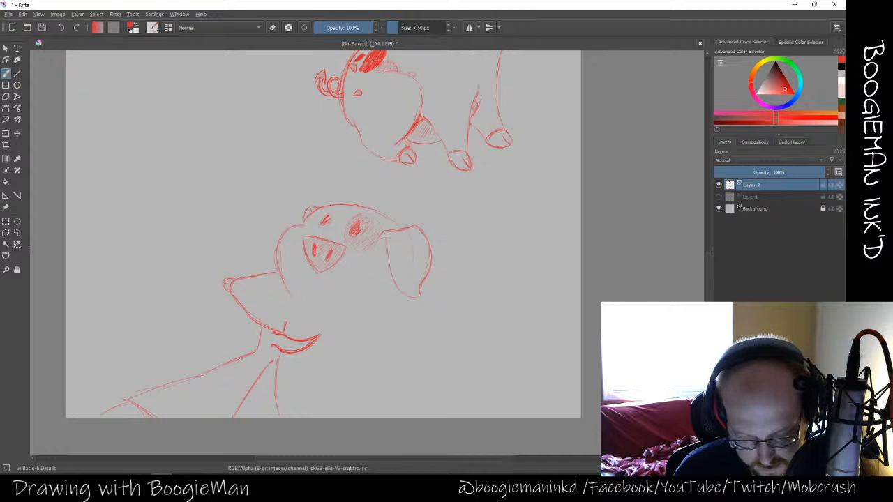
Erase the extended leg and crescent, and redraw the limb's lower edge so it meets the third pig's side contour
{"action": "key", "text": "e"}
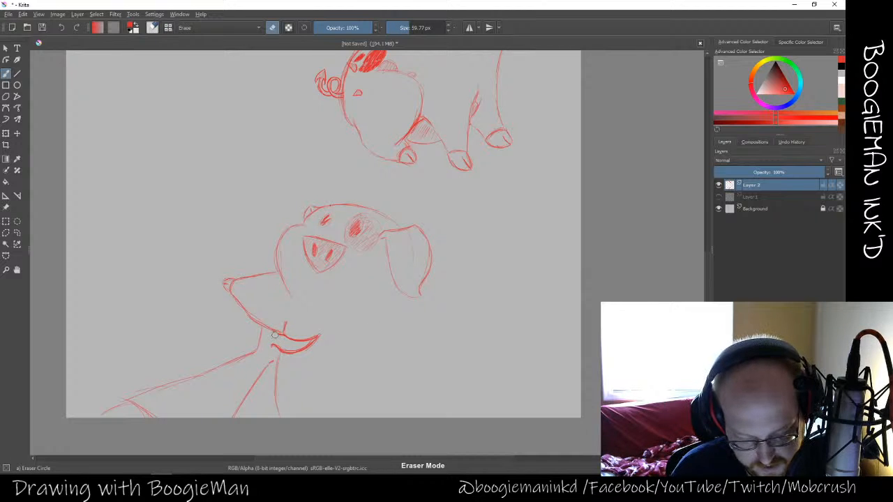
{"action": "mouse_move", "coordinate": [283, 337]}
{"action": "left_mouse_down"}
{"action": "mouse_move", "coordinate": [315, 334]}
{"action": "mouse_move", "coordinate": [304, 349]}
{"action": "mouse_move", "coordinate": [271, 350]}
{"action": "mouse_move", "coordinate": [316, 334]}
{"action": "mouse_move", "coordinate": [257, 338]}
{"action": "mouse_move", "coordinate": [255, 354]}
{"action": "mouse_move", "coordinate": [269, 361]}
{"action": "mouse_move", "coordinate": [234, 416]}
{"action": "mouse_move", "coordinate": [233, 360]}
{"action": "mouse_move", "coordinate": [124, 414]}
{"action": "mouse_move", "coordinate": [109, 412]}
{"action": "mouse_move", "coordinate": [139, 405]}
{"action": "left_mouse_up"}
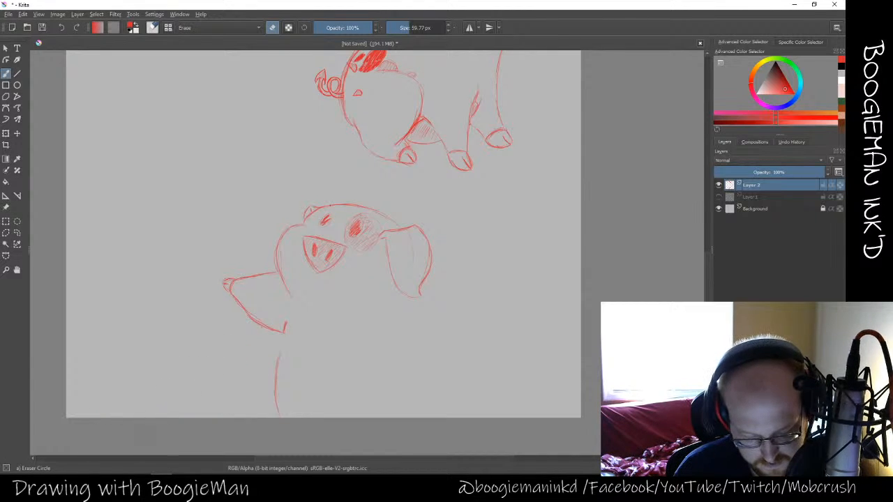
{"action": "key", "text": "/"}
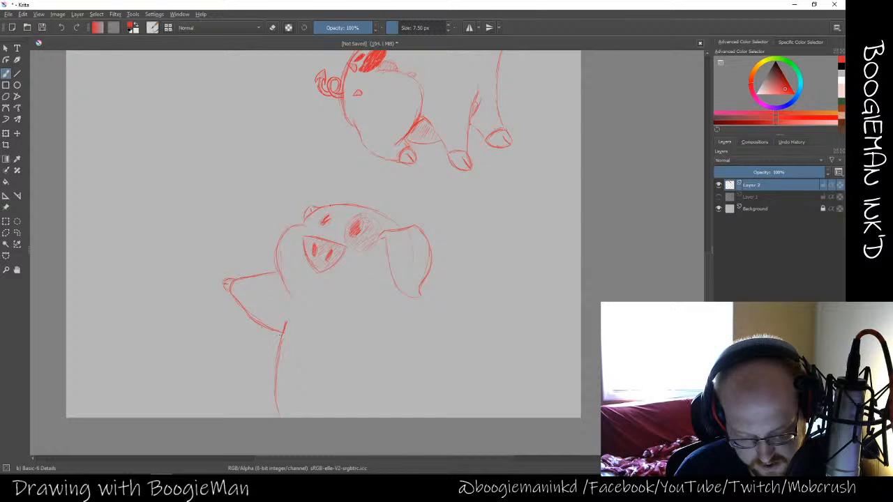
{"action": "key", "text": "/"}
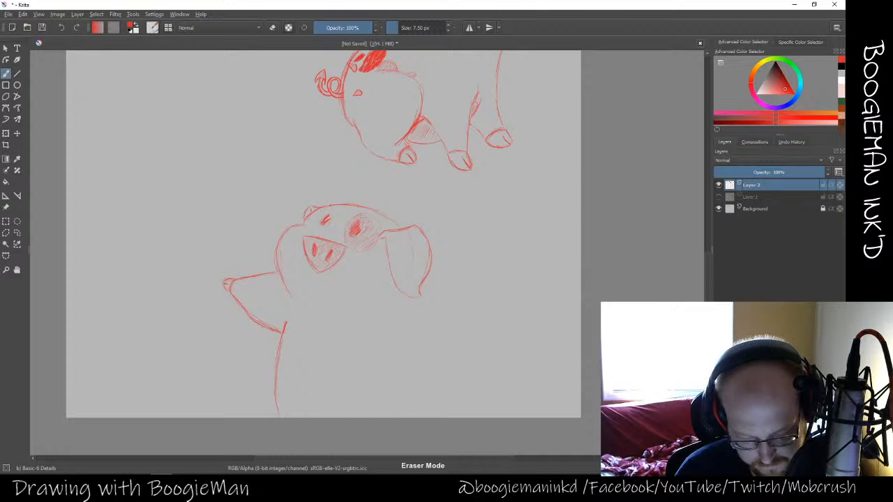
{"action": "mouse_move", "coordinate": [251, 309]}
{"action": "left_mouse_down"}
{"action": "mouse_move", "coordinate": [281, 341]}
{"action": "mouse_move", "coordinate": [286, 324]}
{"action": "left_mouse_up"}
{"action": "key", "text": "/"}
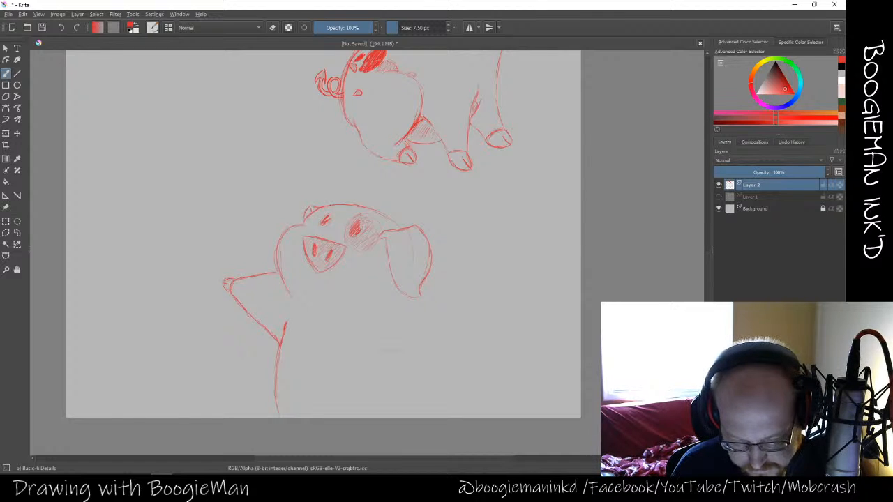
Draw the third pig's second outstretched limb from below the floppy ear, with a cloven hoof and a darkened lower edge
{"action": "left_click_drag", "start_coordinate": [381, 350], "coordinate": [422, 349]}
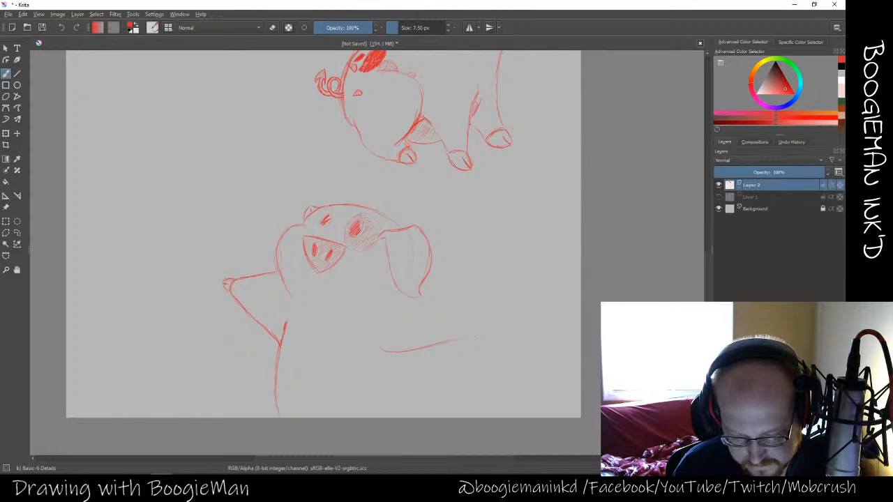
{"action": "left_click_drag", "start_coordinate": [481, 320], "coordinate": [473, 338]}
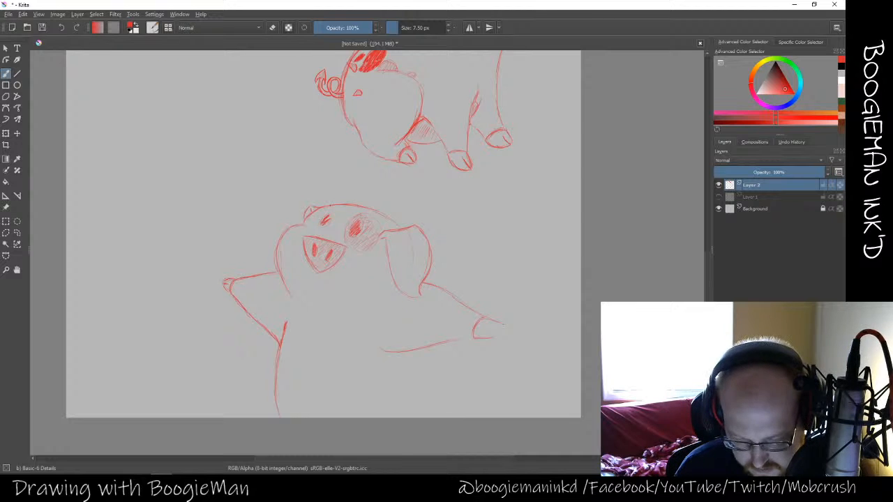
{"action": "left_click_drag", "start_coordinate": [502, 324], "coordinate": [488, 328]}
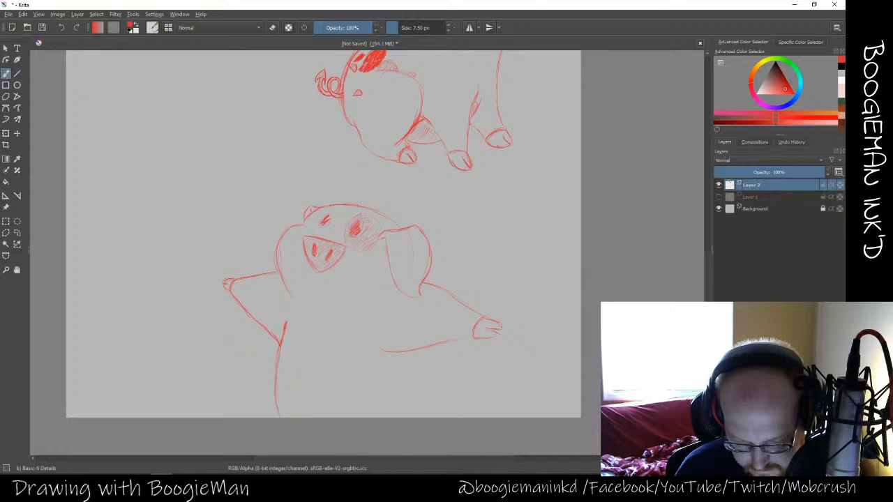
{"action": "left_click_drag", "start_coordinate": [494, 322], "coordinate": [502, 329]}
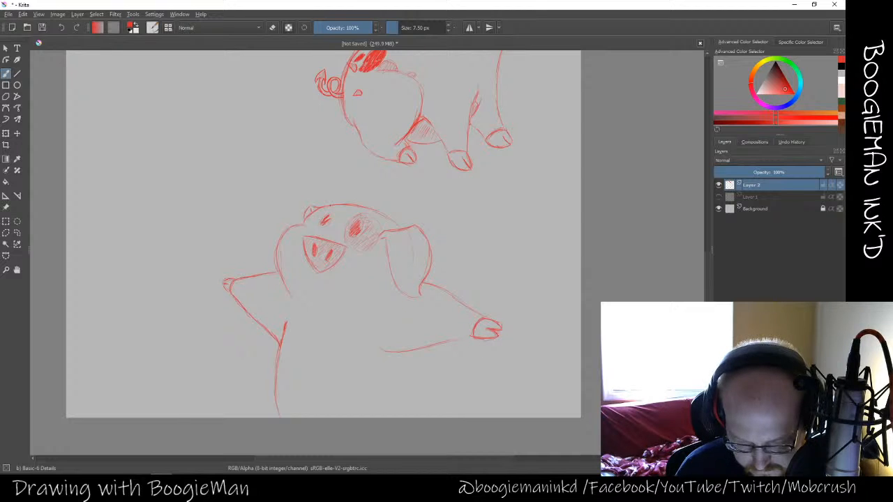
{"action": "left_click_drag", "start_coordinate": [458, 340], "coordinate": [475, 339]}
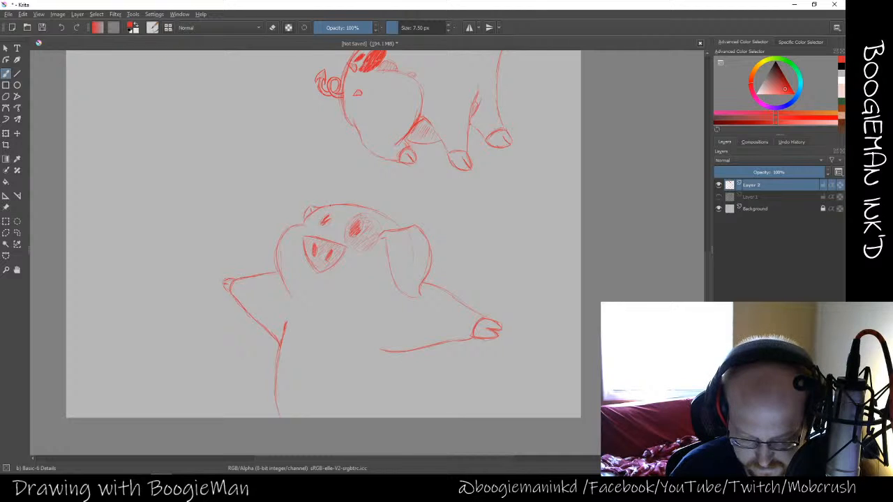
Draw the third pig's other side contour and an arched belly panel, and hatch the belly, floppy ear and top-of-head patch
{"action": "left_click_drag", "start_coordinate": [427, 354], "coordinate": [428, 413]}
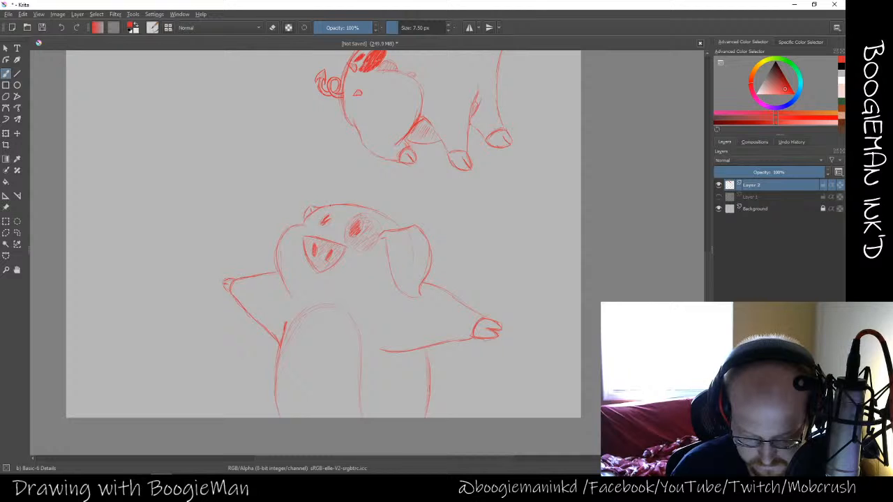
{"action": "left_click_drag", "start_coordinate": [321, 335], "coordinate": [290, 384]}
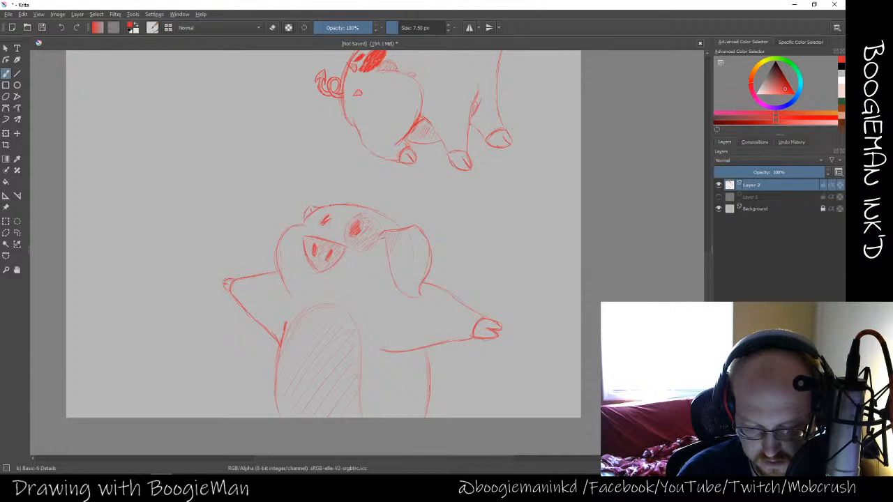
{"action": "mouse_move", "coordinate": [403, 233]}
{"action": "left_mouse_down"}
{"action": "mouse_move", "coordinate": [391, 262]}
{"action": "mouse_move", "coordinate": [398, 281]}
{"action": "left_mouse_up"}
{"action": "left_click_drag", "start_coordinate": [426, 250], "coordinate": [411, 288]}
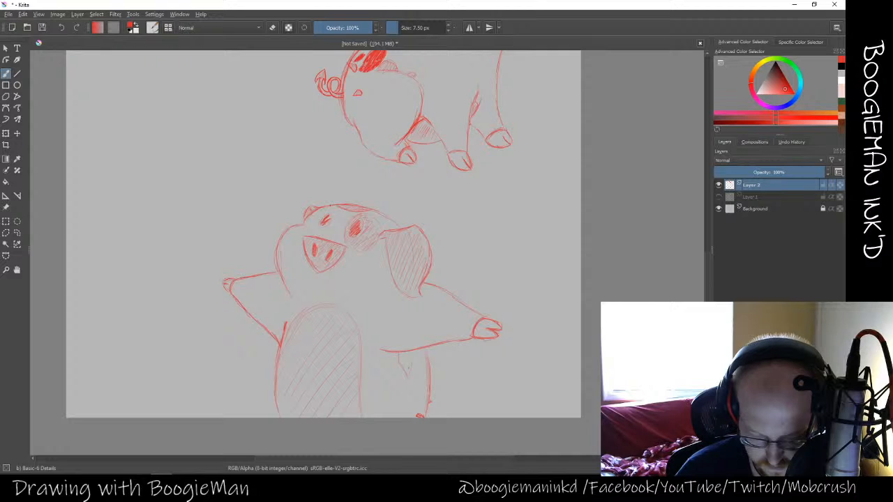
Outline spots of different sizes on the third pig's flank below the second limb and fill them with dense red strokes
{"action": "left_click_drag", "start_coordinate": [412, 353], "coordinate": [407, 377]}
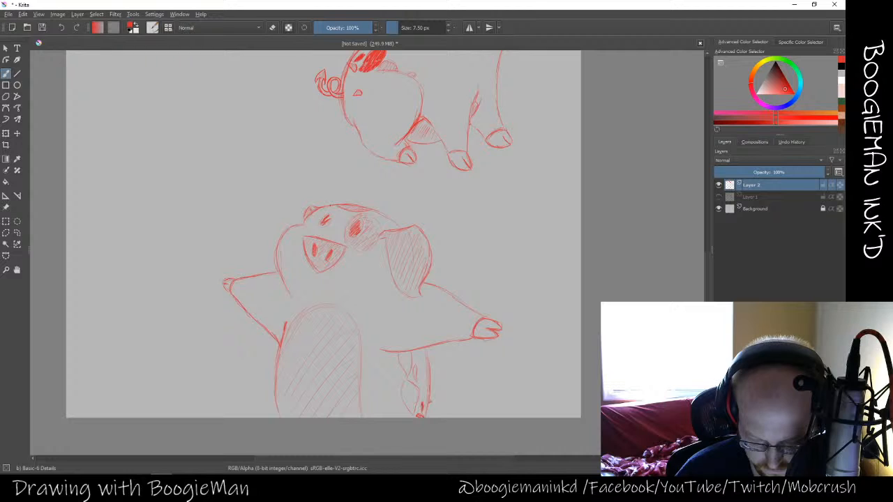
{"action": "left_click_drag", "start_coordinate": [406, 381], "coordinate": [414, 412]}
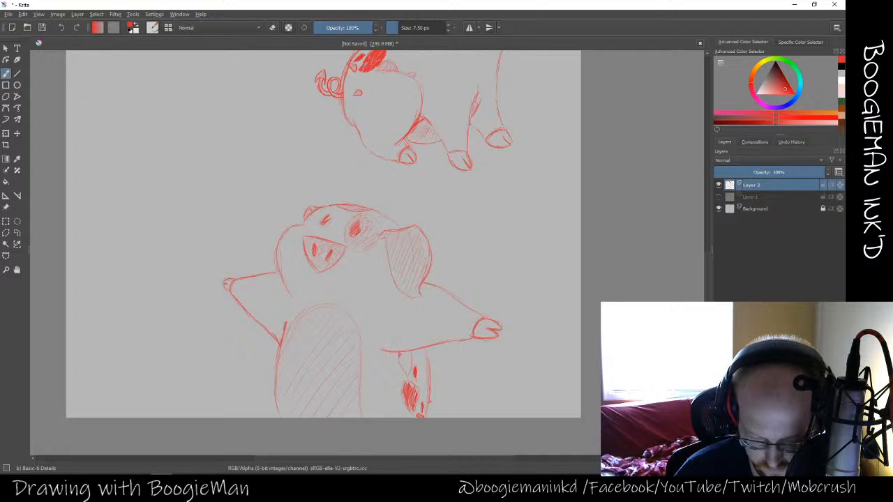
{"action": "left_click_drag", "start_coordinate": [401, 354], "coordinate": [410, 369]}
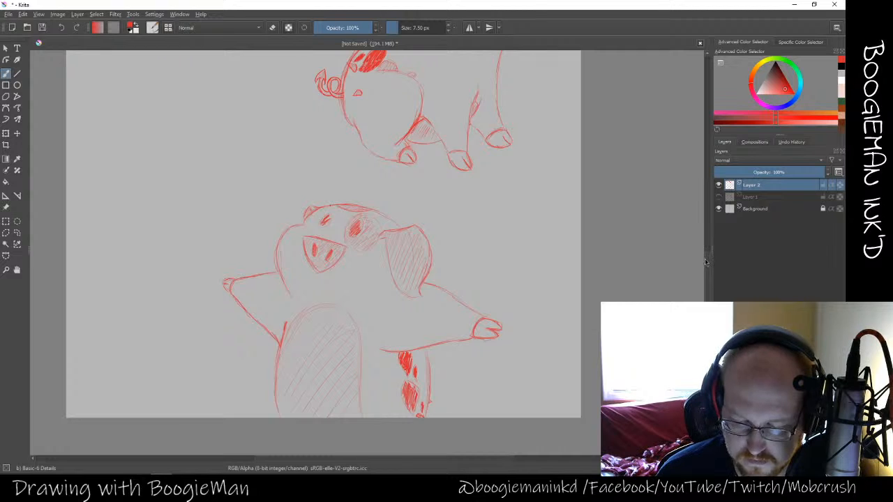
{"action": "scroll", "coordinate": [707, 262], "scroll_direction": "up", "scroll_amount": 6}
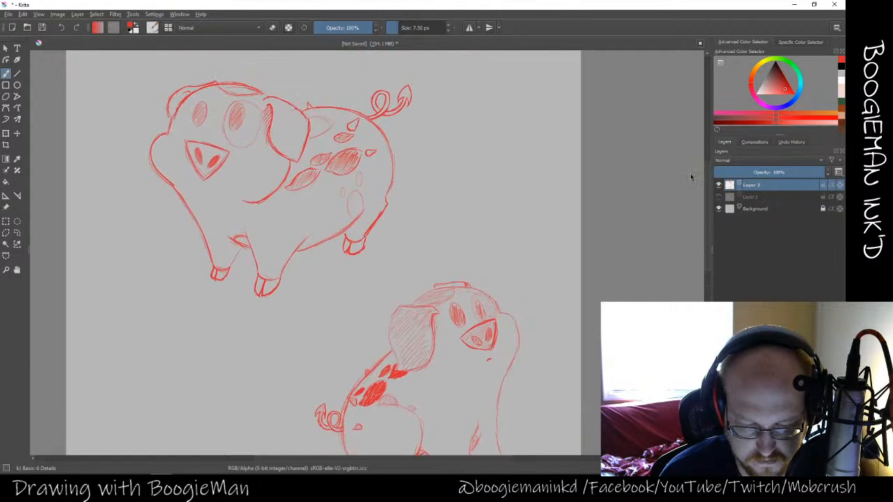
{"action": "scroll", "coordinate": [691, 177], "scroll_direction": "down", "scroll_amount": 5}
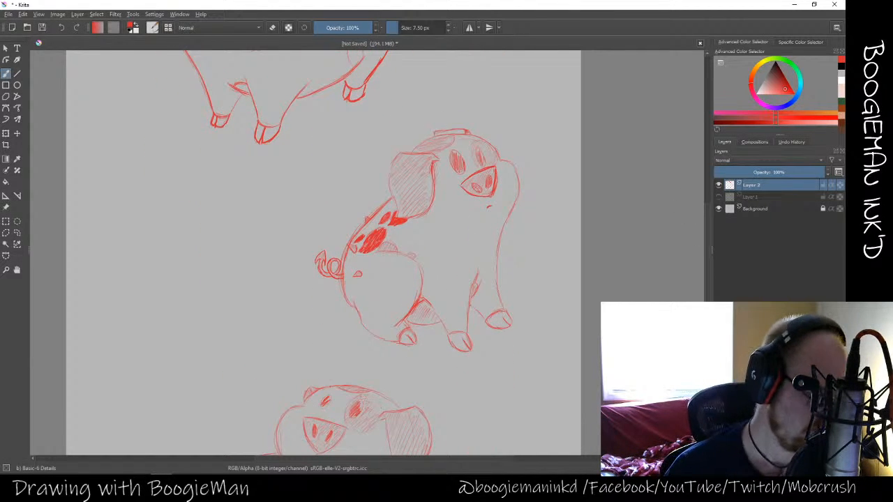
Add a new paint layer above the red sketch and set up the black Ink-3 Gpen brush at 12.67 px
{"action": "key", "text": "ctrl+minus"}
{"action": "key", "text": "ctrl+minus"}
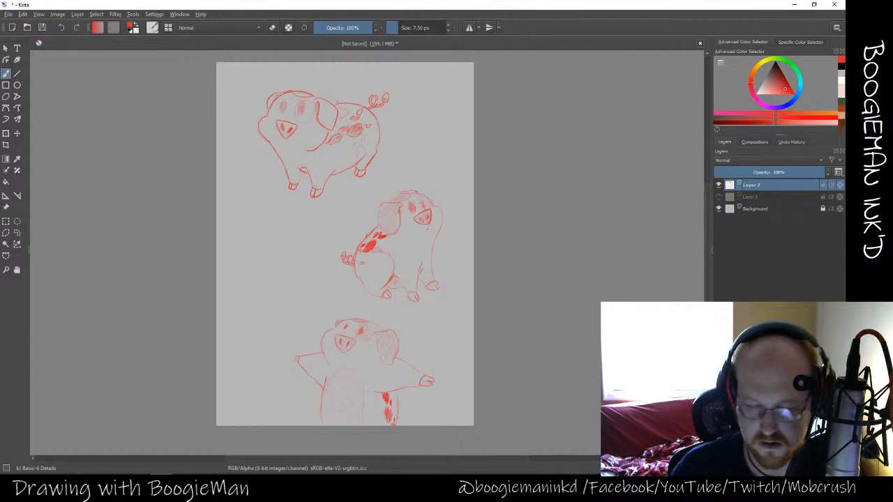
{"action": "key", "text": "Insert"}
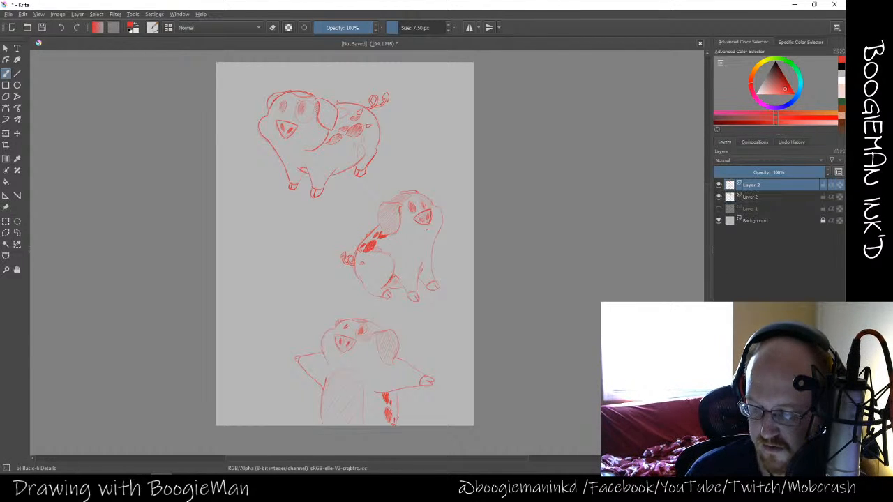
{"action": "left_click", "coordinate": [841, 66]}
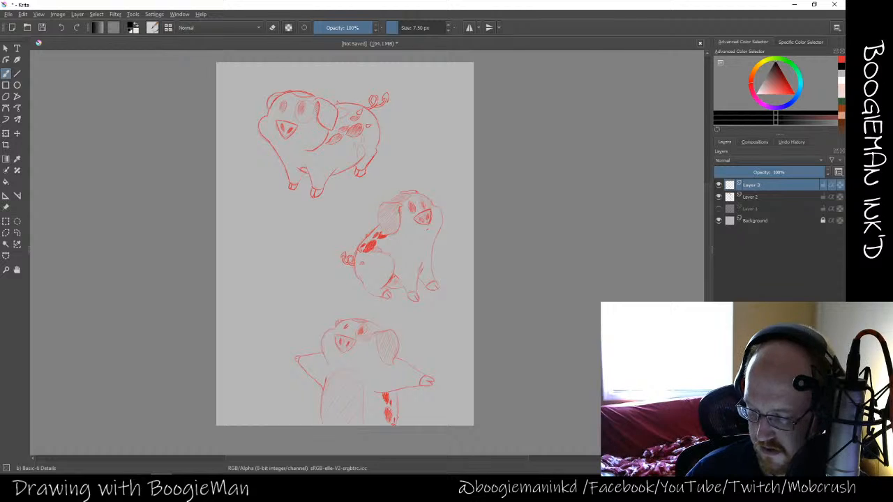
{"action": "left_click", "coordinate": [775, 380]}
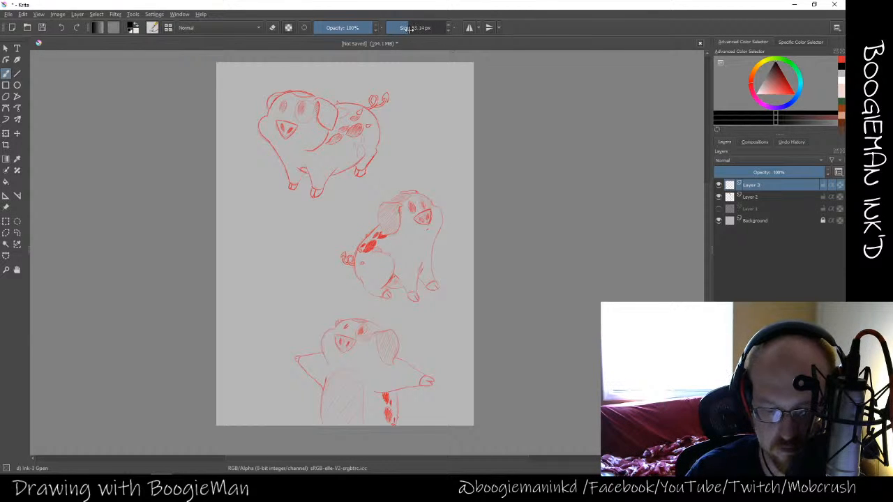
{"action": "left_click_drag", "start_coordinate": [409, 27], "coordinate": [398, 35]}
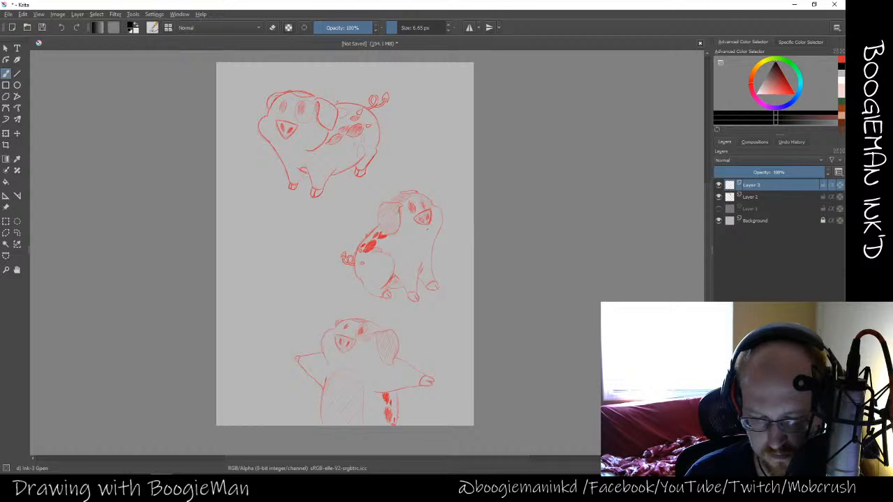
{"action": "left_click", "coordinate": [401, 31]}
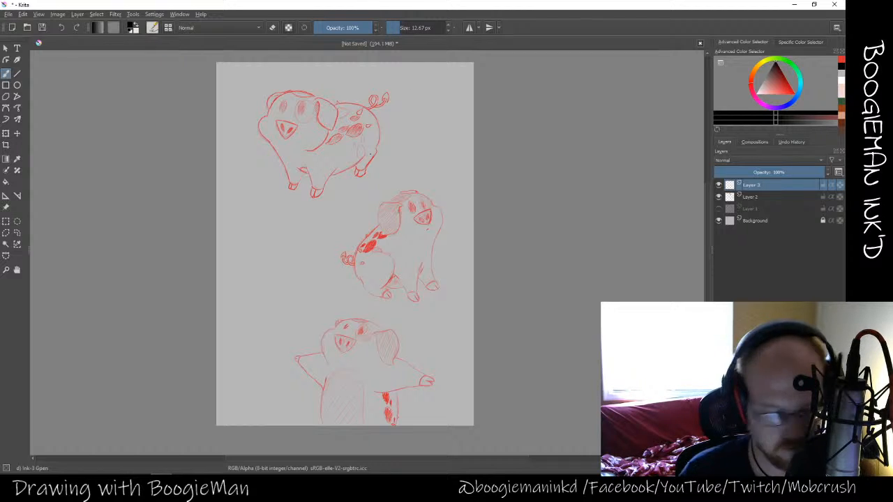
Ink the rear edge of the standing pig's nearer front leg from the belly down, and curve it under the hoof
{"action": "key", "text": "ctrl+plus"}
{"action": "key", "text": "ctrl+plus"}
{"action": "key", "text": "ctrl+plus"}
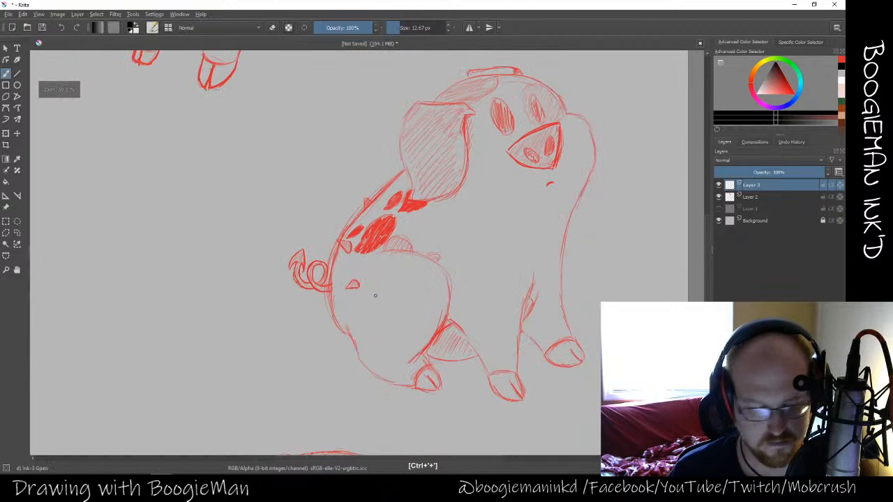
{"action": "key", "text": "space"}
{"action": "mouse_move", "coordinate": [292, 231]}
{"action": "left_mouse_down"}
{"action": "mouse_move", "coordinate": [345, 205]}
{"action": "mouse_move", "coordinate": [447, 344]}
{"action": "left_mouse_up"}
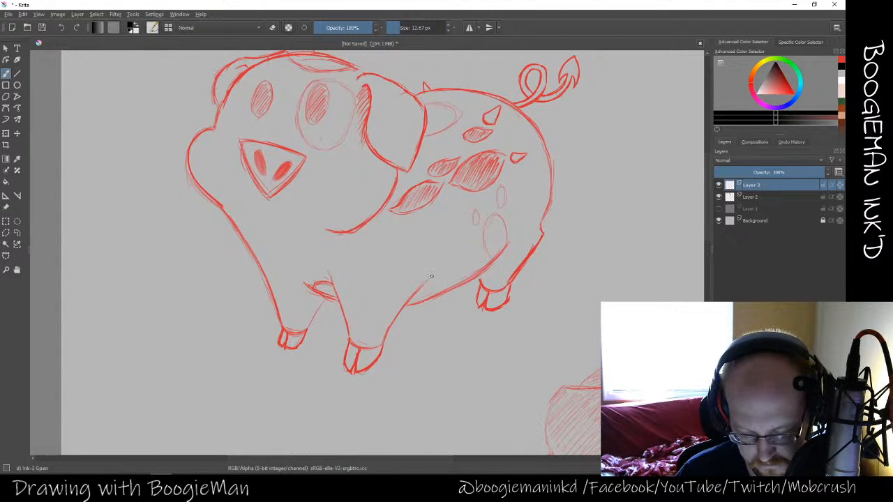
{"action": "left_click_drag", "start_coordinate": [431, 276], "coordinate": [382, 355]}
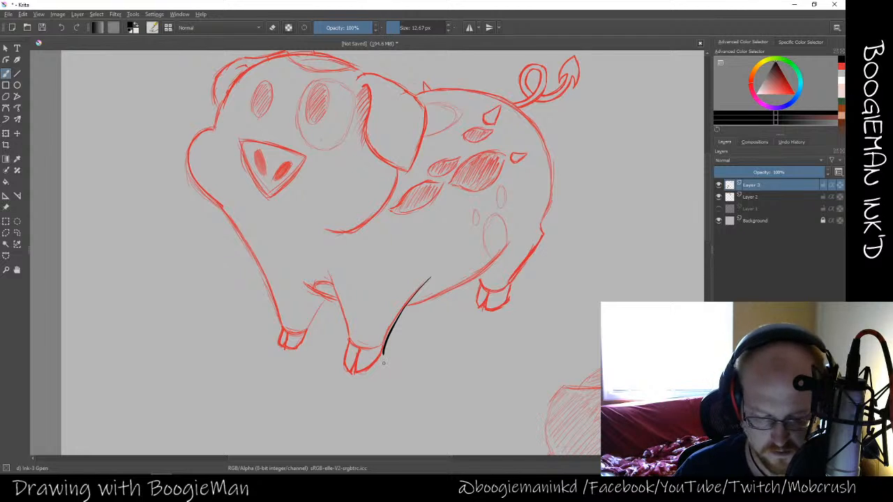
{"action": "key", "text": "ctrl+z"}
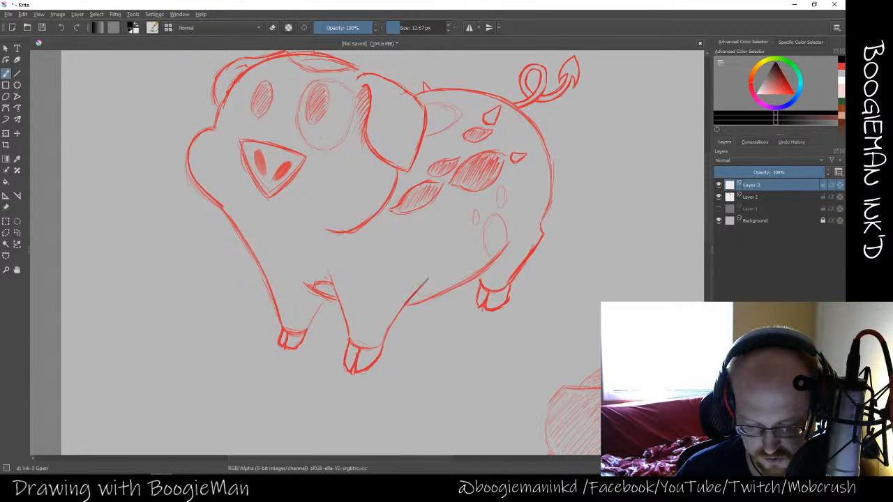
{"action": "left_click_drag", "start_coordinate": [427, 279], "coordinate": [377, 367]}
{"action": "key", "text": "ctrl+z"}
{"action": "mouse_move", "coordinate": [428, 277]}
{"action": "left_mouse_down"}
{"action": "mouse_move", "coordinate": [361, 372]}
{"action": "mouse_move", "coordinate": [384, 354]}
{"action": "mouse_move", "coordinate": [352, 377]}
{"action": "left_mouse_up"}
{"action": "key", "text": "ctrl+z"}
{"action": "key", "text": "ctrl+z"}
{"action": "left_click_drag", "start_coordinate": [363, 369], "coordinate": [353, 373]}
{"action": "key", "text": "ctrl+z"}
{"action": "key", "text": "ctrl+z"}
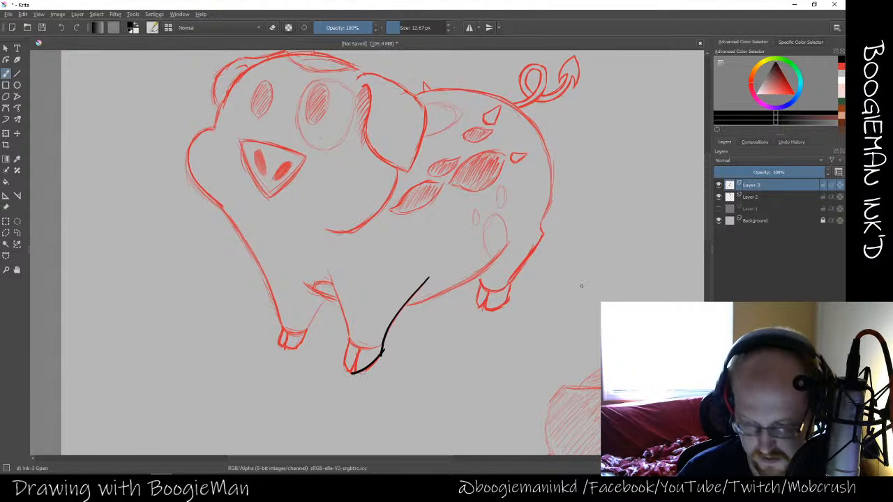
Lock the red sketch layer (Layer 2) and redraw the nearer front hoof's lower edge so it ends at the cleft
{"action": "left_click", "coordinate": [720, 209]}
{"action": "left_click", "coordinate": [719, 209]}
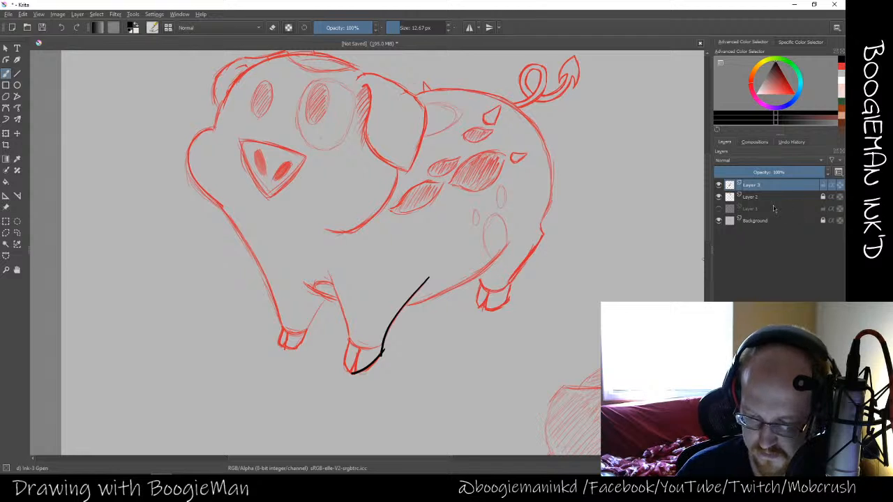
{"action": "key", "text": "ctrl+z"}
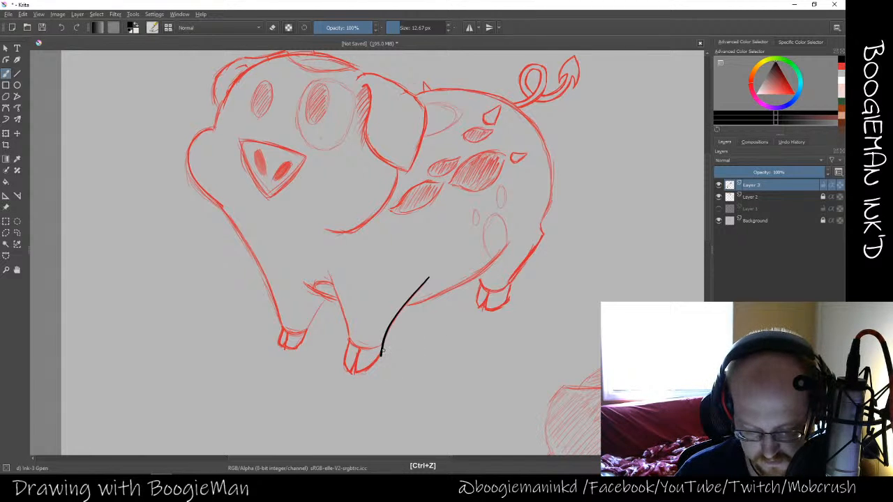
{"action": "mouse_move", "coordinate": [381, 352]}
{"action": "left_mouse_down"}
{"action": "mouse_move", "coordinate": [352, 371]}
{"action": "mouse_move", "coordinate": [355, 352]}
{"action": "left_mouse_up"}
{"action": "key", "text": "ctrl+z"}
{"action": "key", "text": "ctrl+z"}
{"action": "key", "text": "ctrl+z"}
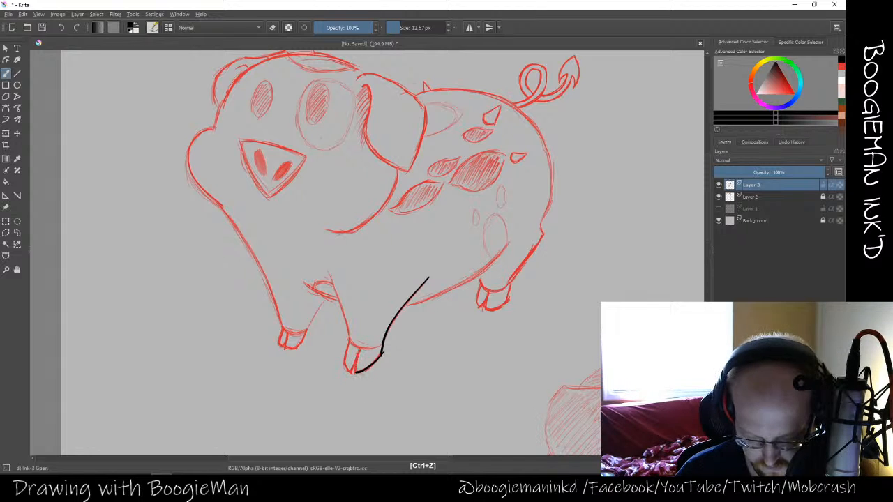
Ink the cleft line of the nearer front hoof and the curved outline of its other toe
{"action": "mouse_move", "coordinate": [356, 373]}
{"action": "left_mouse_down"}
{"action": "mouse_move", "coordinate": [356, 352]}
{"action": "mouse_move", "coordinate": [356, 373]}
{"action": "left_mouse_up"}
{"action": "key", "text": "ctrl+z"}
{"action": "key", "text": "ctrl+z"}
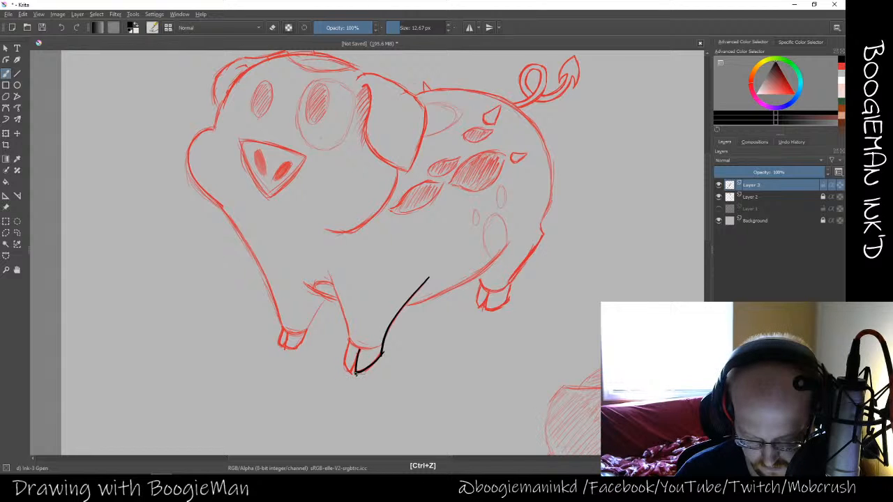
{"action": "key", "text": "ctrl+z"}
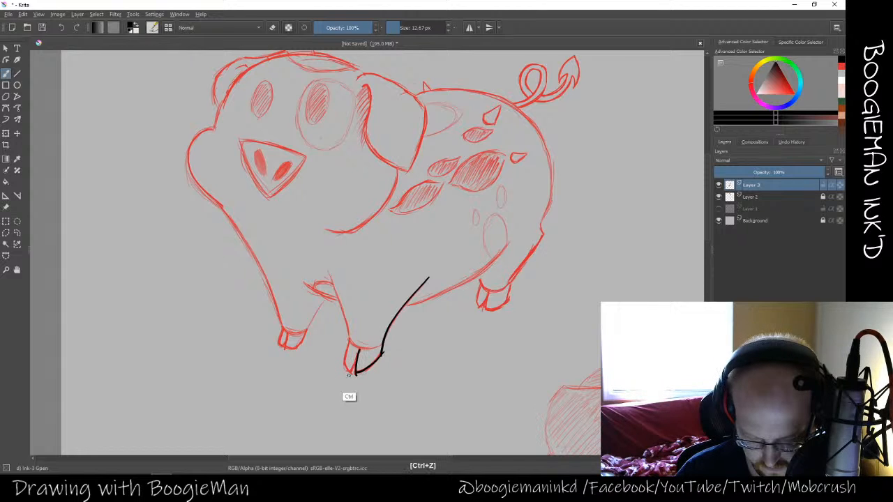
{"action": "left_click_drag", "start_coordinate": [348, 340], "coordinate": [351, 374]}
{"action": "key", "text": "ctrl+z"}
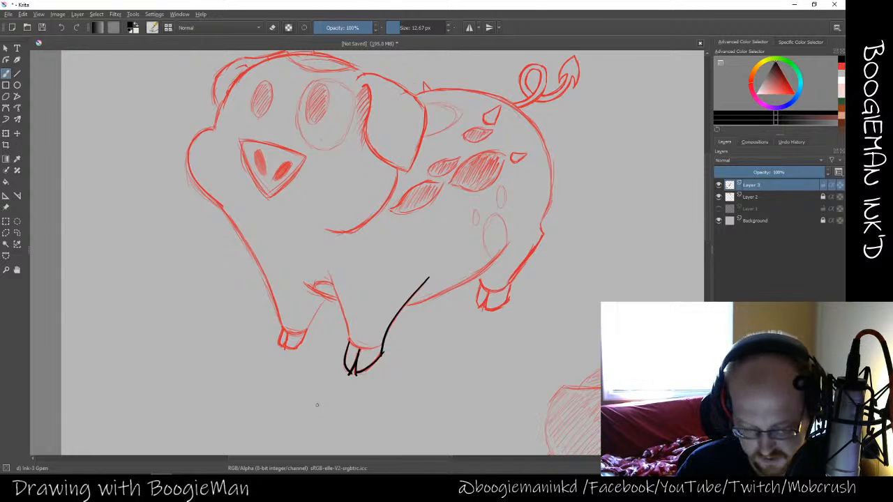
Try to ink the line across the top of the nearer front hoof, undoing the unsatisfactory strokes
{"action": "mouse_move", "coordinate": [347, 343]}
{"action": "left_mouse_down"}
{"action": "mouse_move", "coordinate": [383, 344]}
{"action": "mouse_move", "coordinate": [359, 349]}
{"action": "mouse_move", "coordinate": [349, 339]}
{"action": "mouse_move", "coordinate": [364, 351]}
{"action": "mouse_move", "coordinate": [382, 346]}
{"action": "mouse_move", "coordinate": [364, 348]}
{"action": "left_mouse_up"}
{"action": "key", "text": "ctrl+z"}
{"action": "key", "text": "ctrl+z"}
{"action": "key", "text": "ctrl+z"}
{"action": "key", "text": "ctrl+z"}
{"action": "key", "text": "ctrl+z"}
{"action": "key", "text": "ctrl+z"}
{"action": "key", "text": "ctrl+z"}
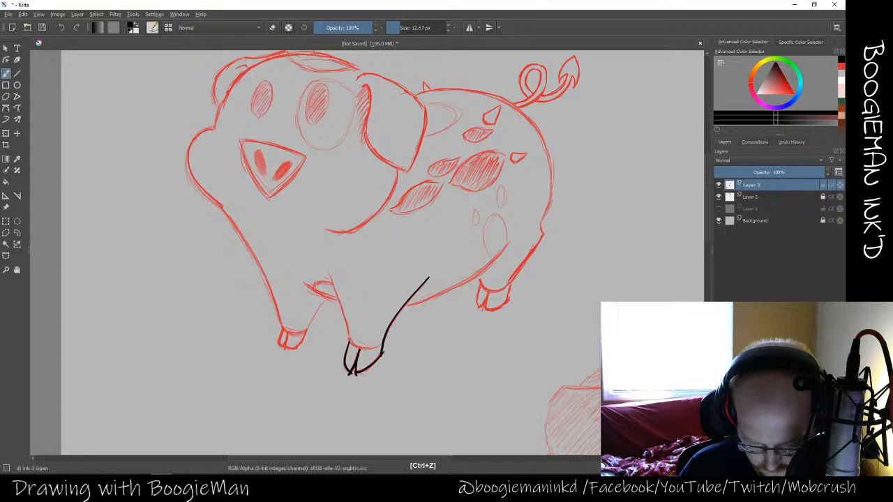
{"action": "key", "text": "ctrl+z"}
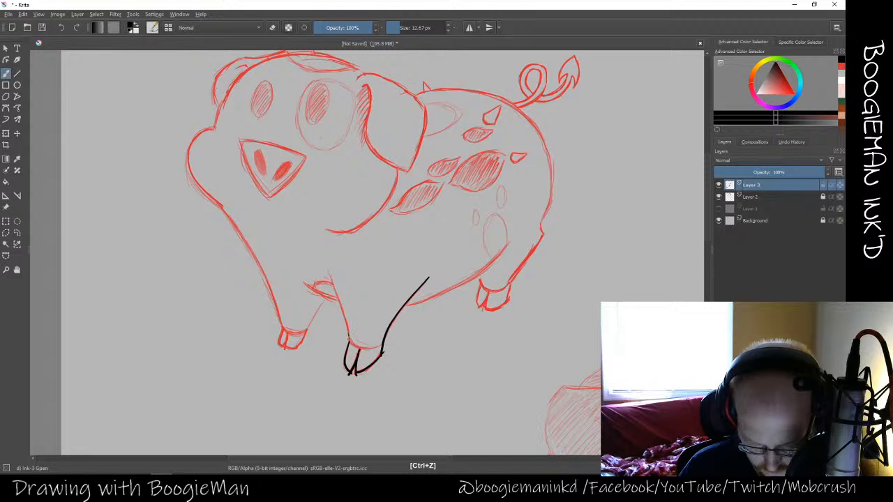
Ink the near front hoof's upper rim and the leg's left edge in black over the red sketch, redrawing the edge until it fits
{"action": "mouse_move", "coordinate": [348, 337]}
{"action": "left_mouse_down"}
{"action": "mouse_move", "coordinate": [371, 349]}
{"action": "mouse_move", "coordinate": [360, 347]}
{"action": "left_mouse_up"}
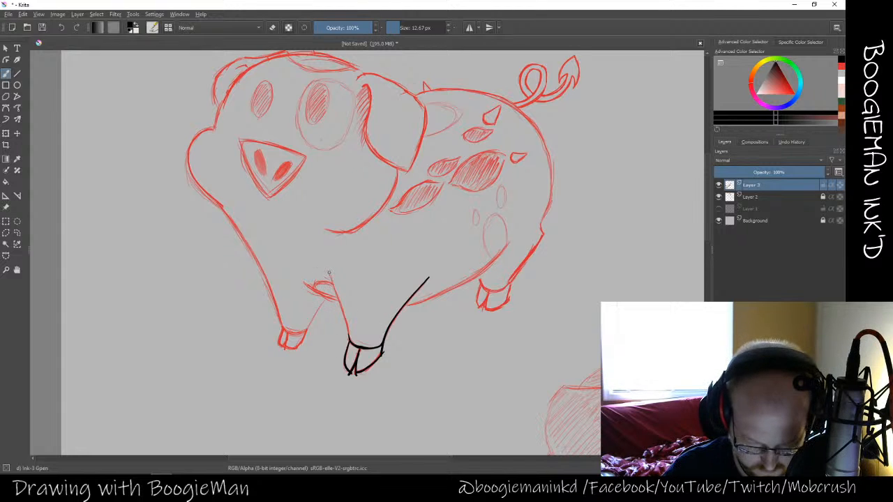
{"action": "left_click_drag", "start_coordinate": [326, 268], "coordinate": [348, 338]}
{"action": "key", "text": "ctrl+z"}
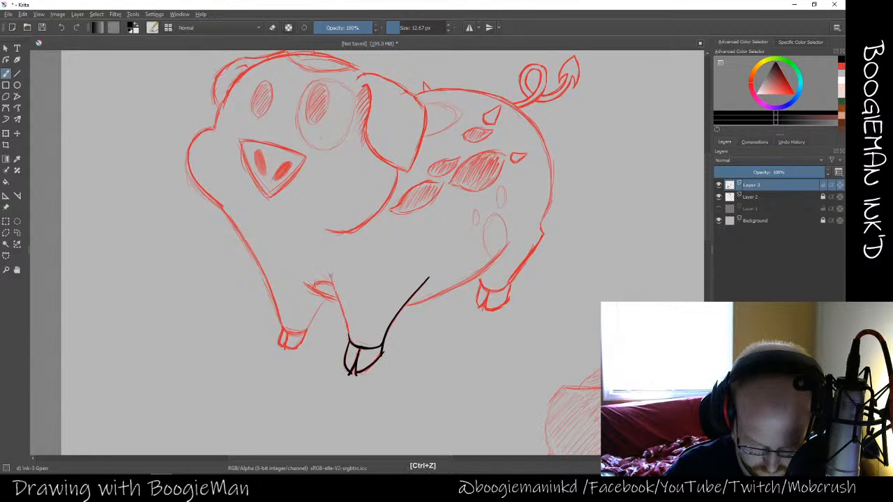
{"action": "left_click_drag", "start_coordinate": [327, 268], "coordinate": [348, 338]}
{"action": "key", "text": "ctrl+z"}
{"action": "left_click_drag", "start_coordinate": [331, 269], "coordinate": [348, 337]}
{"action": "key", "text": "ctrl+z"}
{"action": "left_click_drag", "start_coordinate": [329, 272], "coordinate": [347, 341]}
{"action": "key", "text": "ctrl+z"}
{"action": "left_click_drag", "start_coordinate": [328, 272], "coordinate": [349, 340]}
{"action": "key", "text": "ctrl+z"}
{"action": "left_click_drag", "start_coordinate": [329, 272], "coordinate": [349, 336]}
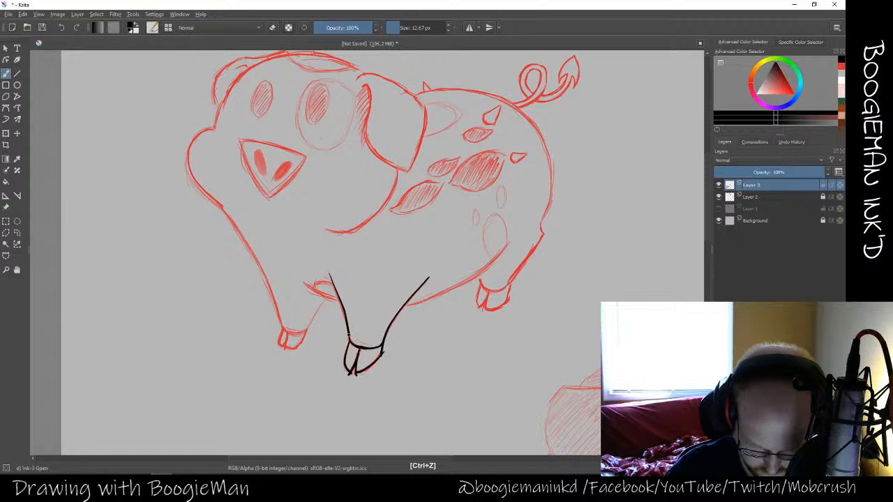
{"action": "key", "text": "ctrl+z"}
{"action": "left_click_drag", "start_coordinate": [330, 270], "coordinate": [349, 342]}
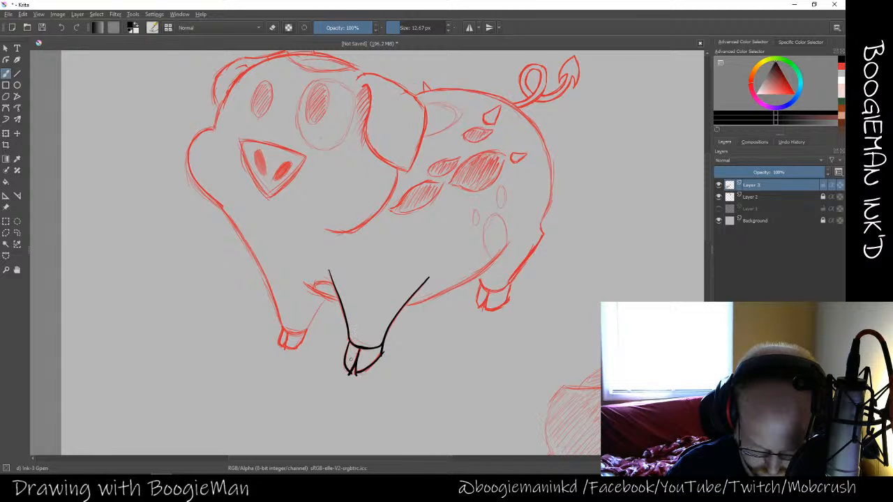
{"action": "key", "text": "ctrl+z"}
{"action": "left_click_drag", "start_coordinate": [329, 271], "coordinate": [349, 340]}
{"action": "key", "text": "ctrl+z"}
{"action": "left_click_drag", "start_coordinate": [328, 270], "coordinate": [349, 339]}
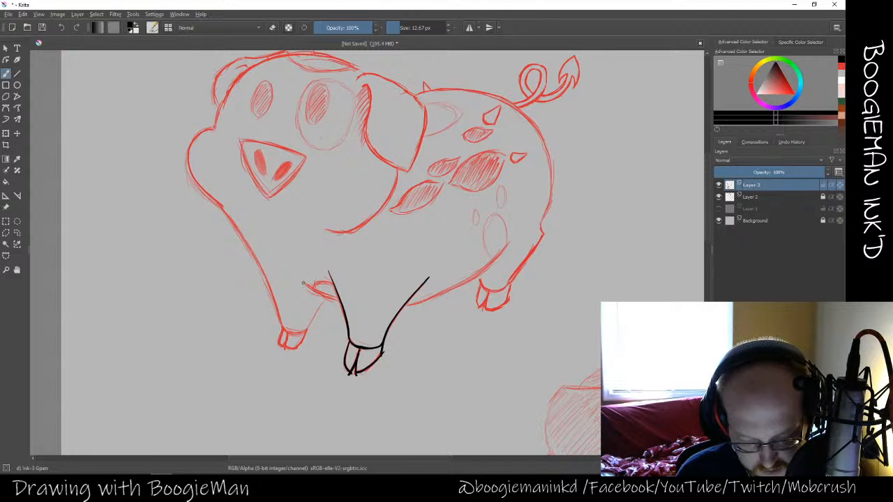
Ink the short curved chest line between the two front legs, extending it across the near front leg's edge
{"action": "left_click_drag", "start_coordinate": [317, 289], "coordinate": [341, 307]}
{"action": "key", "text": "ctrl+z"}
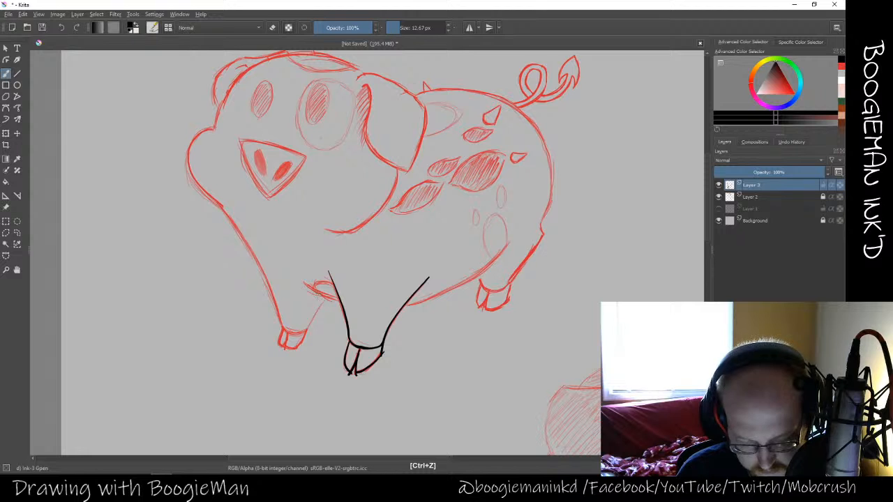
{"action": "left_click_drag", "start_coordinate": [305, 284], "coordinate": [342, 306]}
{"action": "key", "text": "ctrl+z"}
{"action": "key", "text": "ctrl+z"}
{"action": "key", "text": "ctrl+z"}
{"action": "left_click_drag", "start_coordinate": [302, 283], "coordinate": [351, 304]}
{"action": "key", "text": "ctrl+z"}
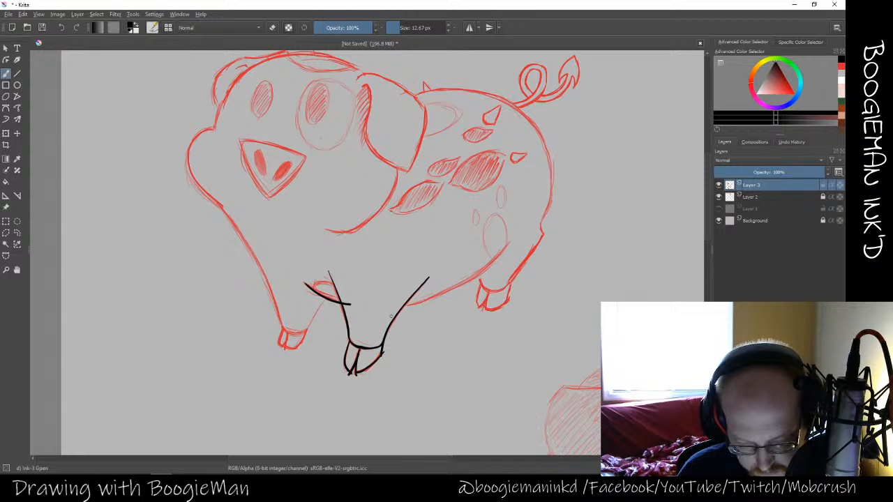
Ink the belly curve from the hind leg's inner side to the near front leg in one smooth stroke
{"action": "mouse_move", "coordinate": [511, 240]}
{"action": "left_mouse_down"}
{"action": "mouse_move", "coordinate": [467, 280]}
{"action": "mouse_move", "coordinate": [385, 309]}
{"action": "left_mouse_up"}
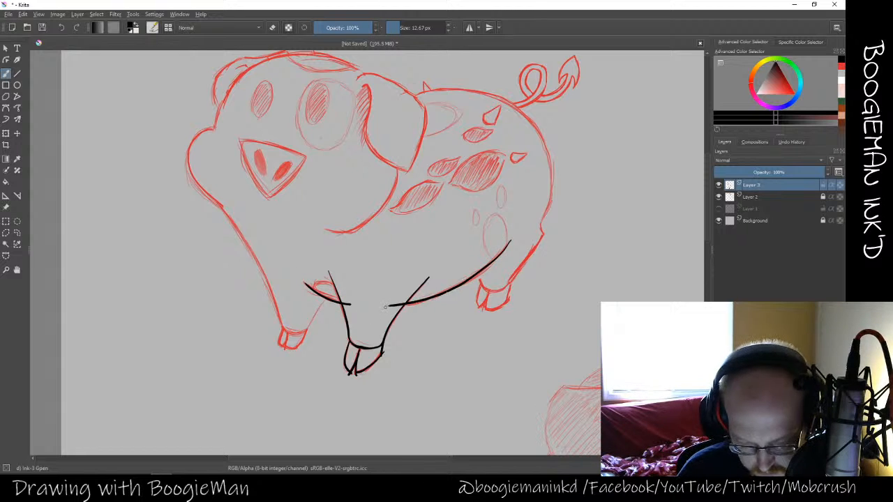
{"action": "key", "text": "ctrl+z"}
{"action": "mouse_move", "coordinate": [510, 240]}
{"action": "left_mouse_down"}
{"action": "mouse_move", "coordinate": [461, 283]}
{"action": "mouse_move", "coordinate": [392, 306]}
{"action": "left_mouse_up"}
{"action": "key", "text": "ctrl+z"}
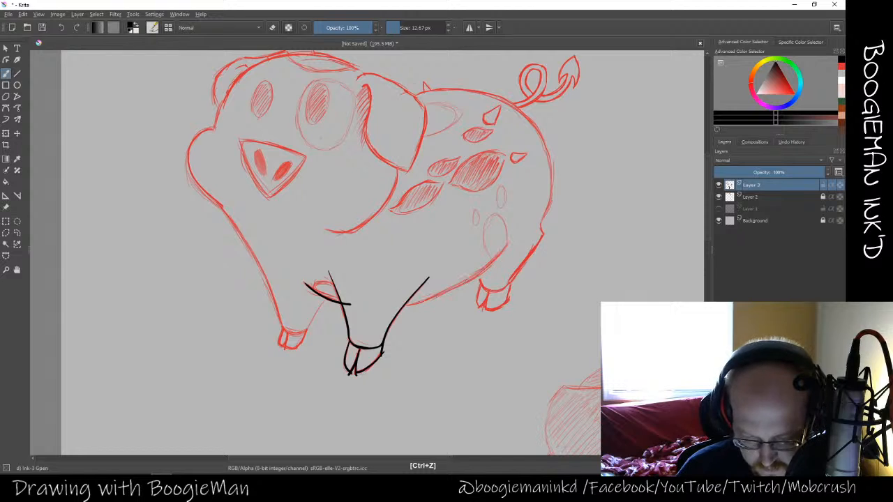
{"action": "mouse_move", "coordinate": [512, 239]}
{"action": "left_mouse_down"}
{"action": "mouse_move", "coordinate": [492, 262]}
{"action": "mouse_move", "coordinate": [392, 305]}
{"action": "left_mouse_up"}
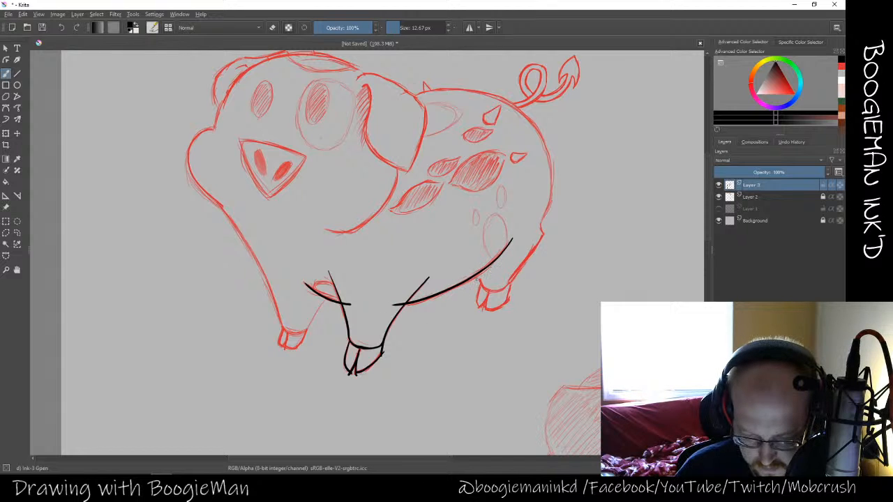
Ink the hind leg's front edge with the hoof rim and the small notch below the rump, and try strokes for the leg's back edge
{"action": "left_click_drag", "start_coordinate": [479, 277], "coordinate": [508, 289]}
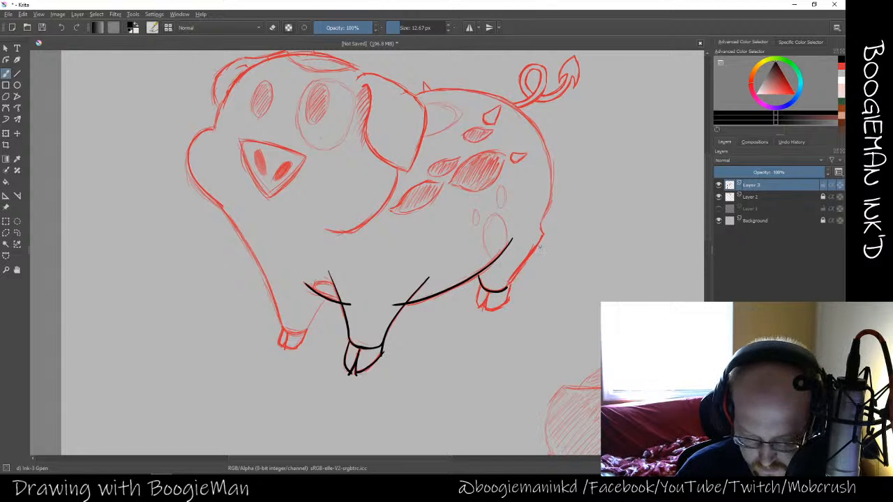
{"action": "mouse_move", "coordinate": [543, 236]}
{"action": "left_mouse_down"}
{"action": "mouse_move", "coordinate": [541, 223]}
{"action": "mouse_move", "coordinate": [536, 251]}
{"action": "mouse_move", "coordinate": [507, 288]}
{"action": "left_mouse_up"}
{"action": "key", "text": "ctrl+z"}
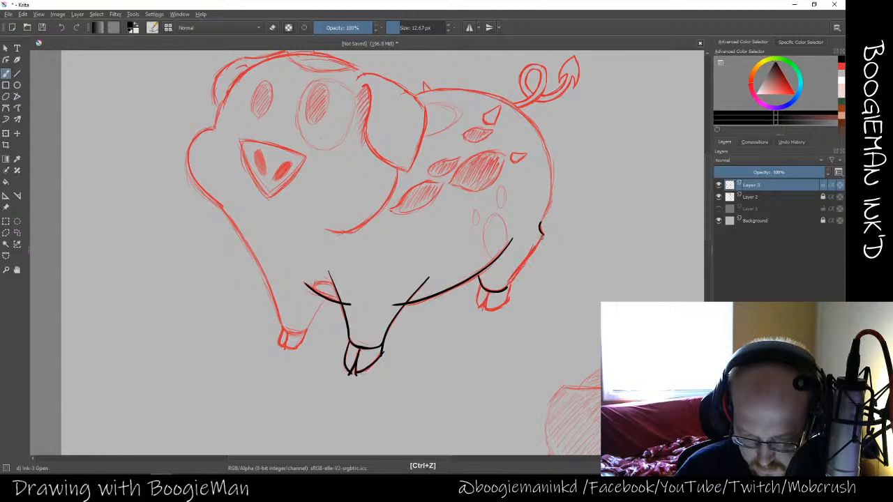
{"action": "left_click_drag", "start_coordinate": [544, 236], "coordinate": [506, 289]}
{"action": "key", "text": "ctrl+z"}
{"action": "left_click_drag", "start_coordinate": [544, 235], "coordinate": [503, 289]}
{"action": "key", "text": "ctrl+z"}
{"action": "left_click_drag", "start_coordinate": [544, 234], "coordinate": [504, 289]}
{"action": "key", "text": "ctrl+z"}
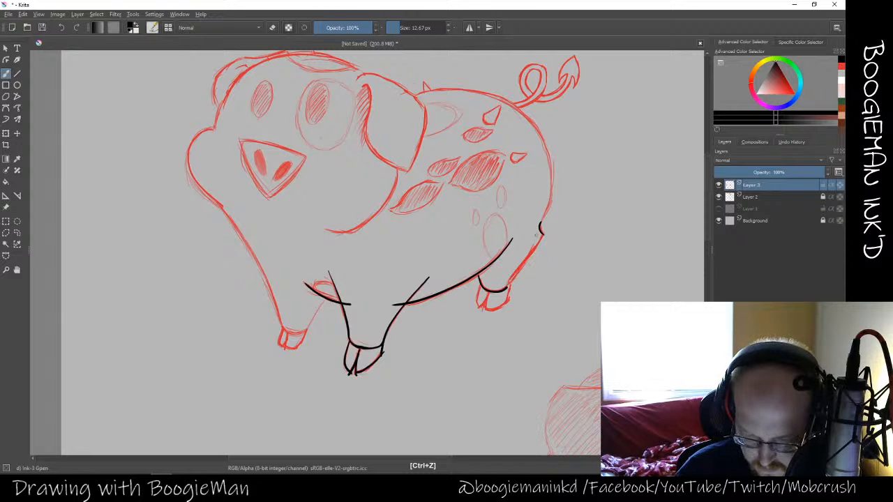
{"action": "left_click_drag", "start_coordinate": [543, 234], "coordinate": [506, 288]}
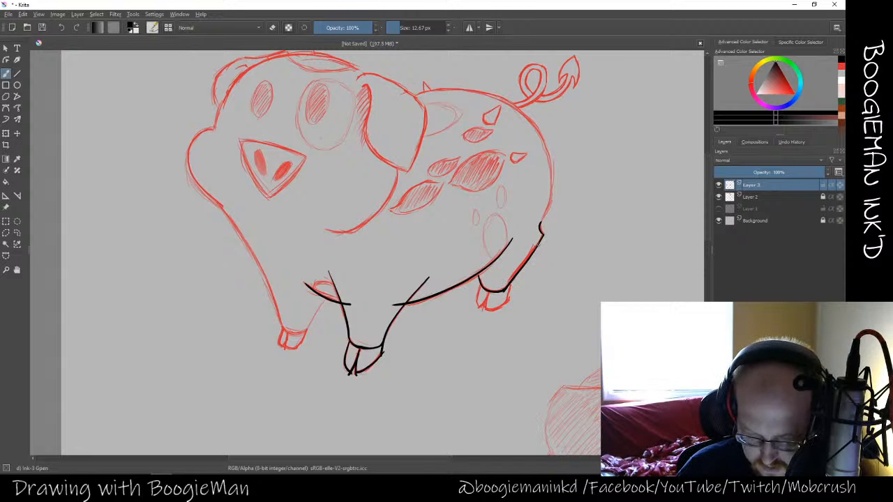
{"action": "key", "text": "ctrl+z"}
{"action": "left_click_drag", "start_coordinate": [543, 234], "coordinate": [504, 288]}
{"action": "key", "text": "ctrl+z"}
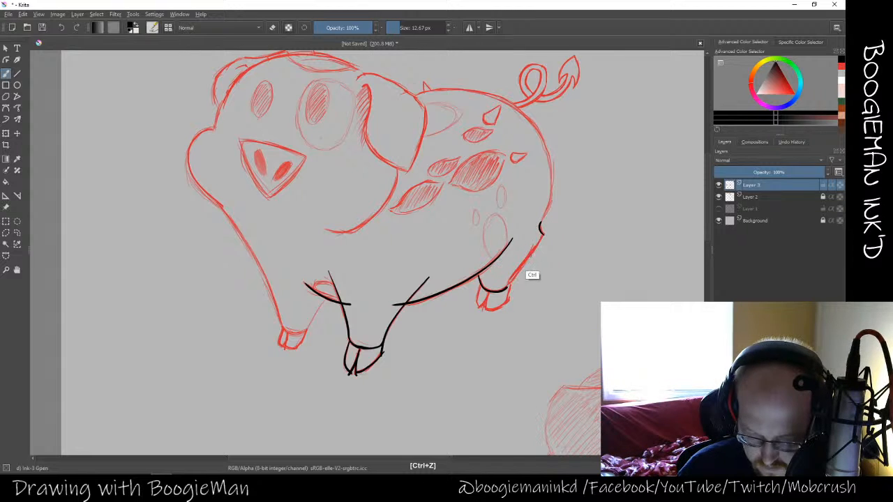
{"action": "left_click_drag", "start_coordinate": [544, 235], "coordinate": [503, 288]}
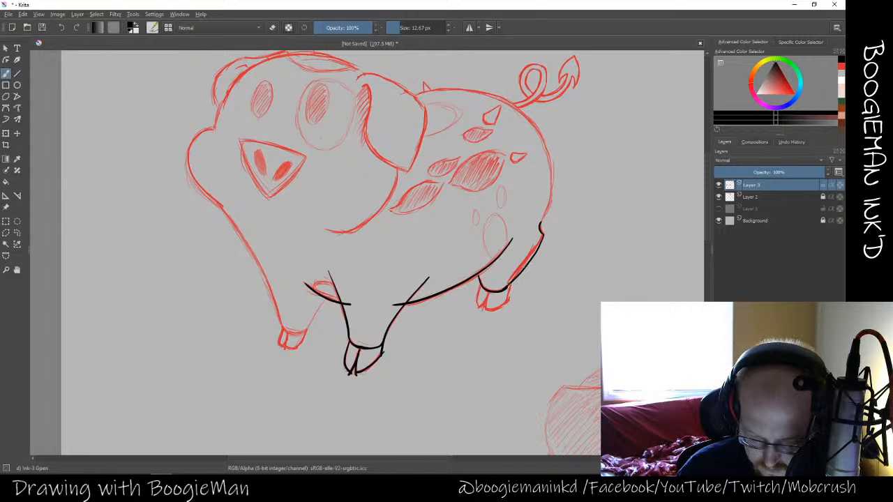
{"action": "key", "text": "ctrl+z"}
{"action": "left_click_drag", "start_coordinate": [544, 235], "coordinate": [506, 289]}
{"action": "key", "text": "ctrl+z"}
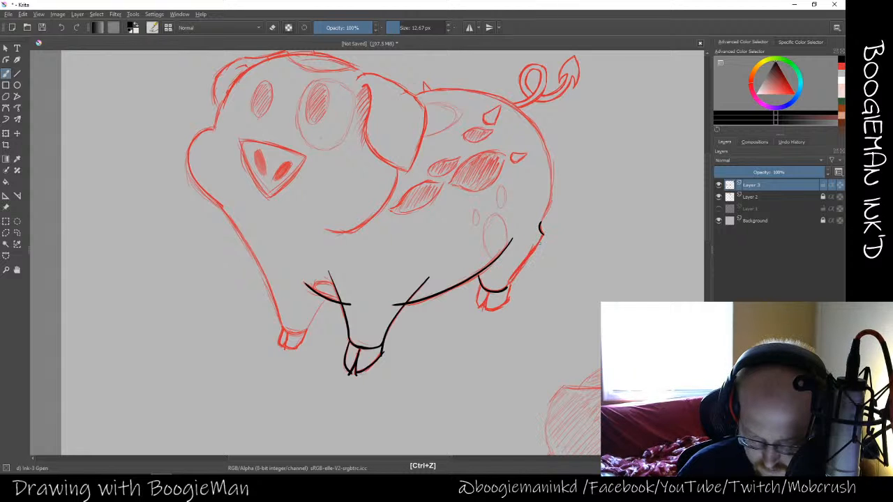
{"action": "left_click_drag", "start_coordinate": [542, 234], "coordinate": [505, 289]}
{"action": "key", "text": "ctrl+z"}
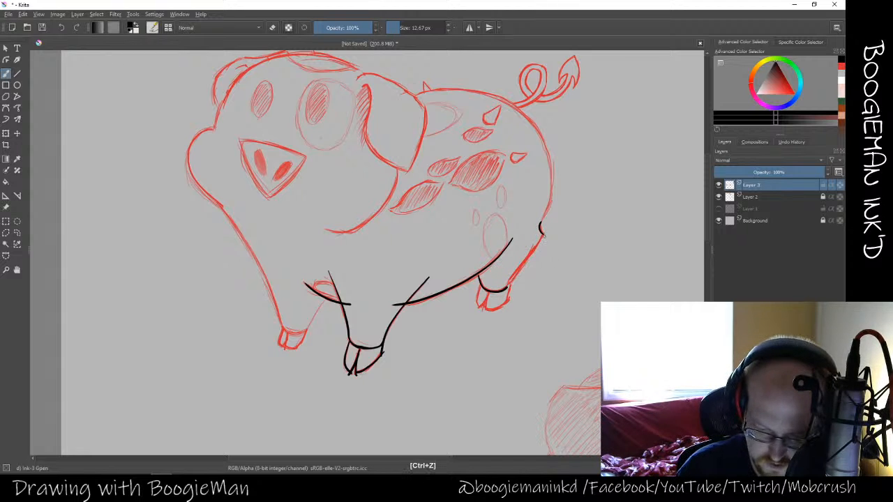
{"action": "left_click_drag", "start_coordinate": [542, 234], "coordinate": [506, 288]}
{"action": "key", "text": "ctrl+z"}
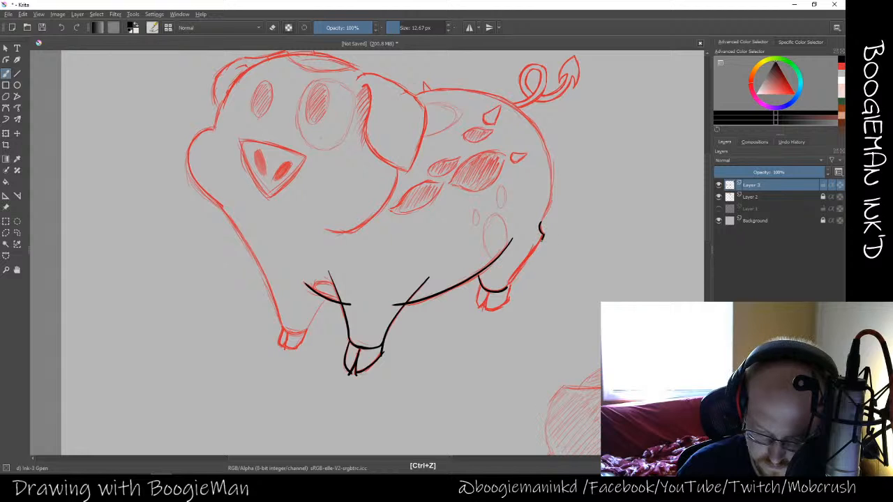
{"action": "mouse_move", "coordinate": [542, 234]}
{"action": "left_mouse_down"}
{"action": "mouse_move", "coordinate": [506, 288]}
{"action": "mouse_move", "coordinate": [529, 296]}
{"action": "left_mouse_up"}
{"action": "key", "text": "ctrl+z"}
{"action": "left_click_drag", "start_coordinate": [542, 234], "coordinate": [506, 289]}
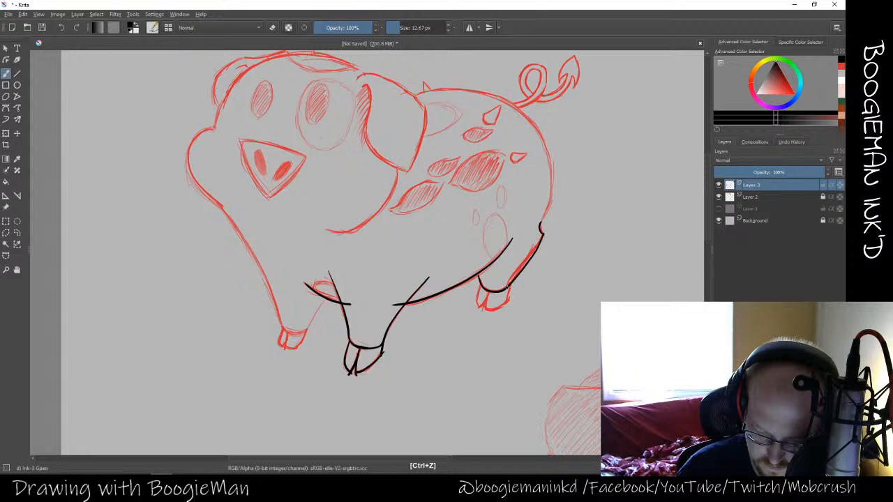
{"action": "key", "text": "ctrl+z"}
{"action": "left_click_drag", "start_coordinate": [542, 234], "coordinate": [507, 284]}
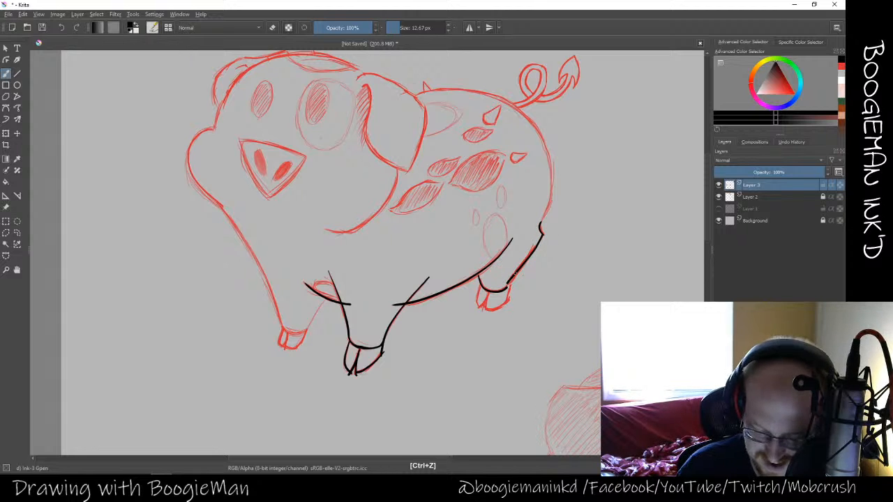
{"action": "key", "text": "ctrl+z"}
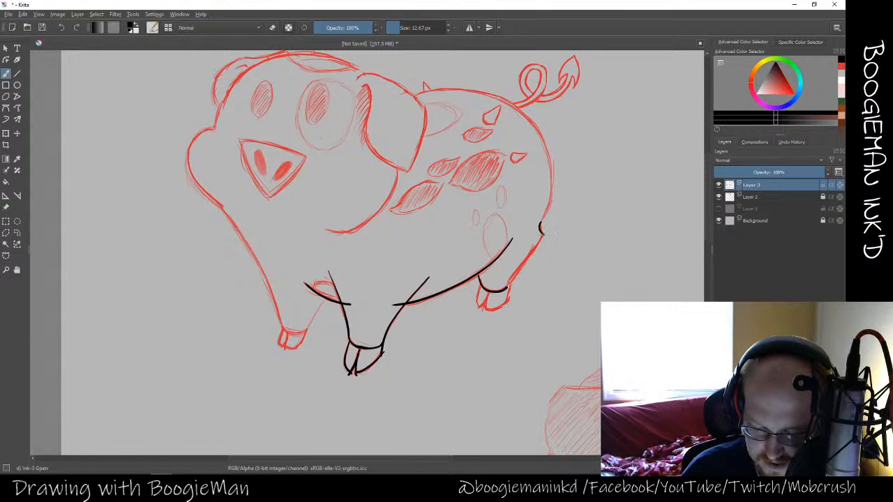
{"action": "left_click_drag", "start_coordinate": [542, 234], "coordinate": [507, 286]}
{"action": "key", "text": "ctrl+z"}
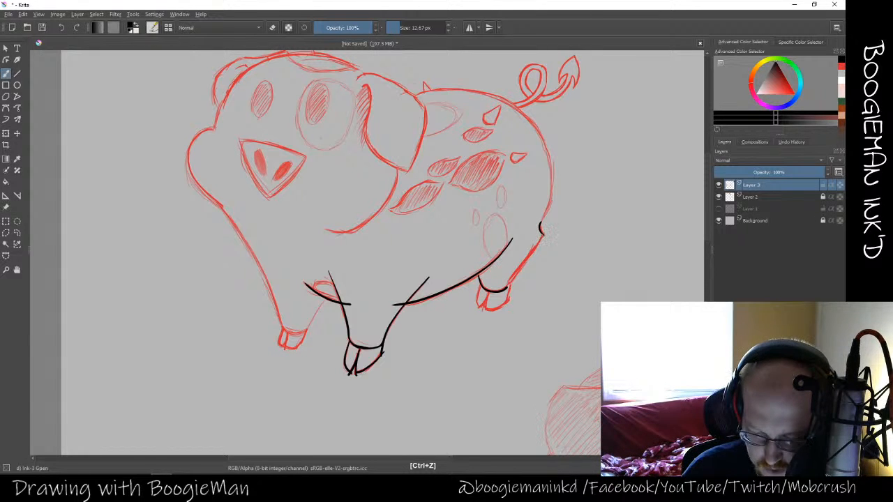
{"action": "left_click_drag", "start_coordinate": [543, 234], "coordinate": [509, 286]}
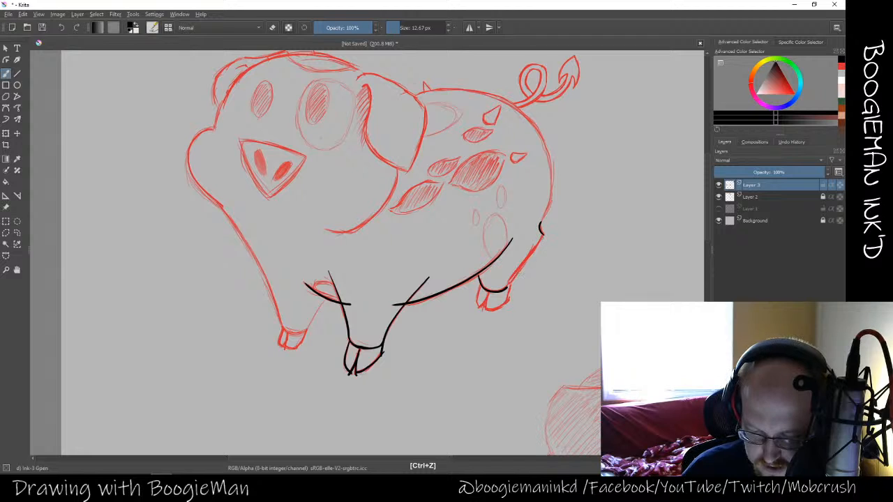
{"action": "left_click_drag", "start_coordinate": [542, 234], "coordinate": [509, 288]}
{"action": "key", "text": "ctrl+z"}
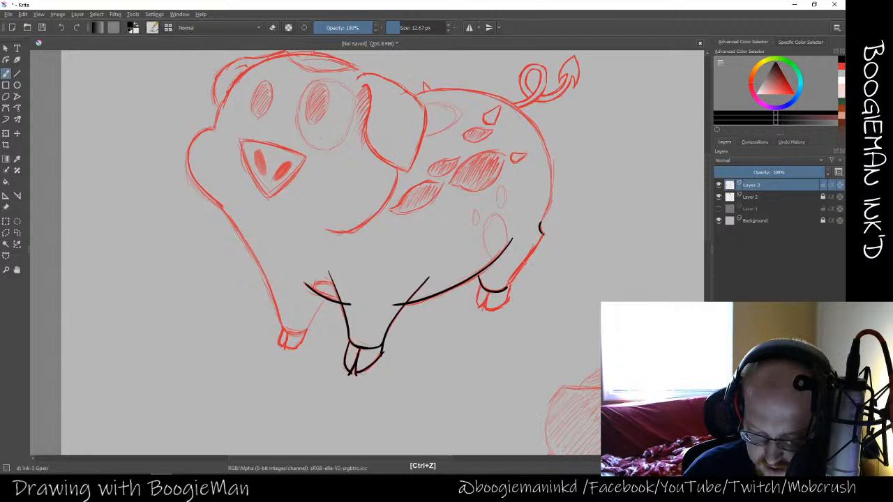
{"action": "left_click_drag", "start_coordinate": [542, 234], "coordinate": [508, 288]}
{"action": "key", "text": "ctrl+z"}
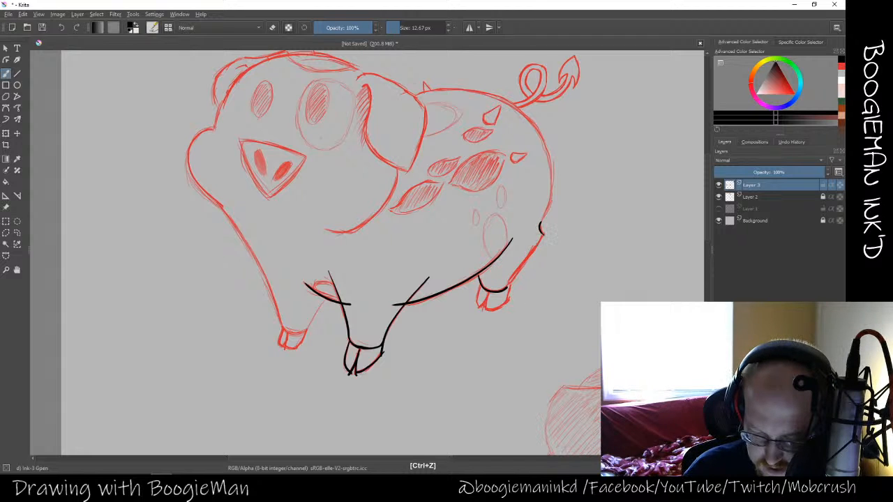
{"action": "left_click_drag", "start_coordinate": [542, 234], "coordinate": [508, 289]}
{"action": "key", "text": "ctrl+z"}
Ink the hind leg's back edge down to the hoof and outline the split hoof
{"action": "mouse_move", "coordinate": [542, 230]}
{"action": "left_mouse_down"}
{"action": "mouse_move", "coordinate": [542, 246]}
{"action": "mouse_move", "coordinate": [509, 289]}
{"action": "mouse_move", "coordinate": [478, 305]}
{"action": "mouse_move", "coordinate": [510, 301]}
{"action": "left_mouse_up"}
{"action": "key", "text": "ctrl+z"}
{"action": "key", "text": "ctrl+z"}
{"action": "key", "text": "ctrl+z"}
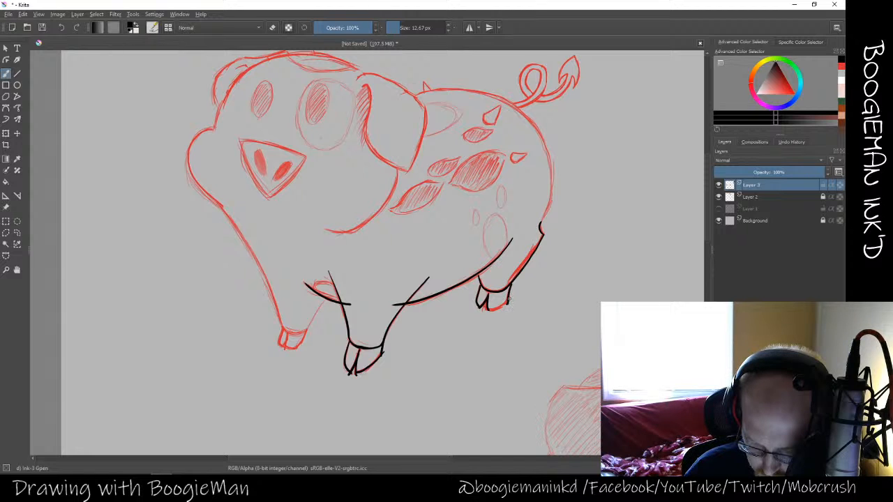
{"action": "left_click_drag", "start_coordinate": [510, 301], "coordinate": [489, 311]}
{"action": "key", "text": "ctrl+z"}
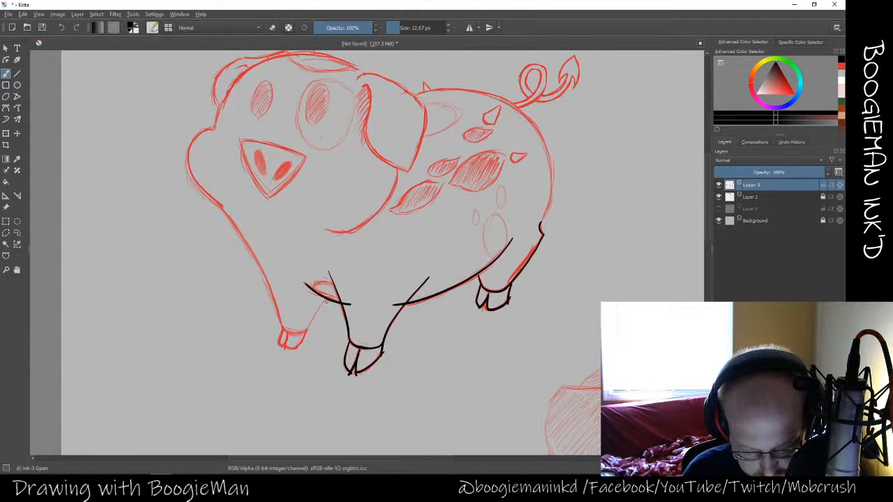
Ink the far front leg's inner edge, its split hoof and its outer edge up to the bottom of the cheek
{"action": "left_click_drag", "start_coordinate": [325, 300], "coordinate": [306, 332]}
{"action": "key", "text": "ctrl+z"}
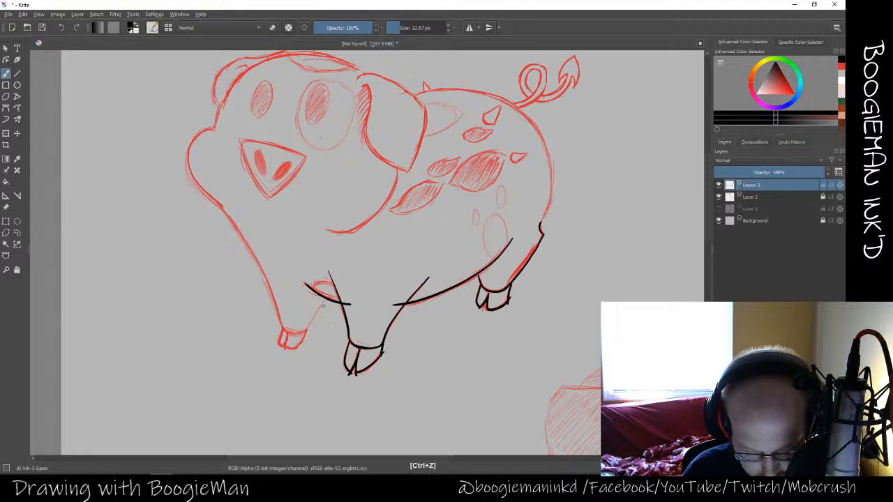
{"action": "mouse_move", "coordinate": [326, 301]}
{"action": "left_mouse_down"}
{"action": "mouse_move", "coordinate": [306, 340]}
{"action": "mouse_move", "coordinate": [279, 349]}
{"action": "mouse_move", "coordinate": [292, 333]}
{"action": "mouse_move", "coordinate": [217, 199]}
{"action": "left_mouse_up"}
{"action": "key", "text": "ctrl+z"}
{"action": "key", "text": "ctrl+z"}
{"action": "key", "text": "ctrl+z"}
{"action": "key", "text": "ctrl+z"}
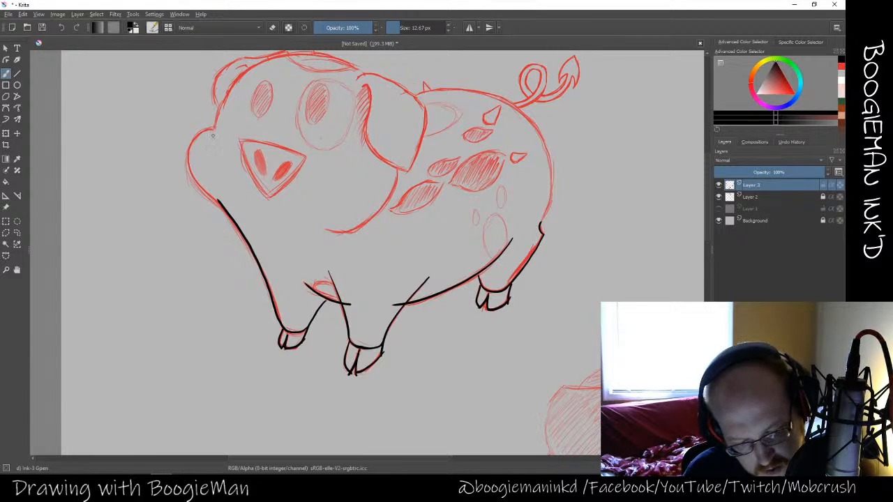
Ink the bulging cheek outline from the side of the face to the upper end of the far front leg's line
{"action": "mouse_move", "coordinate": [214, 128]}
{"action": "left_mouse_down"}
{"action": "mouse_move", "coordinate": [201, 130]}
{"action": "mouse_move", "coordinate": [203, 194]}
{"action": "mouse_move", "coordinate": [224, 208]}
{"action": "left_mouse_up"}
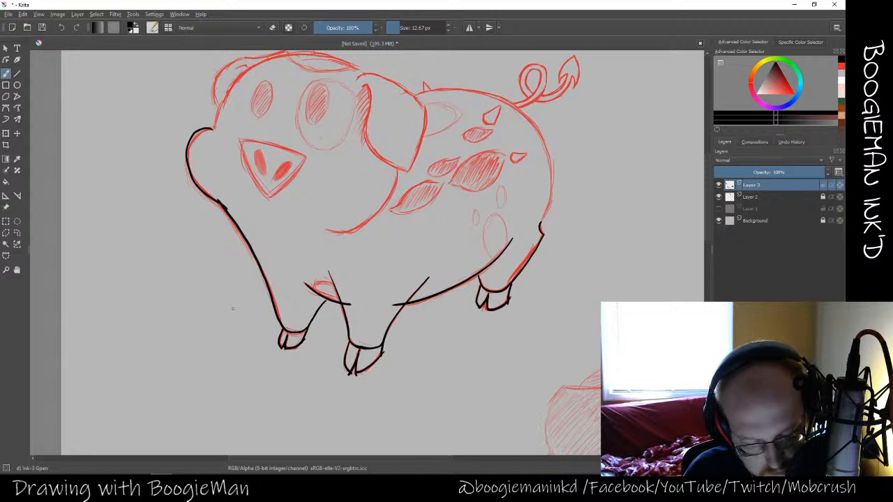
{"action": "key", "text": "ctrl+z"}
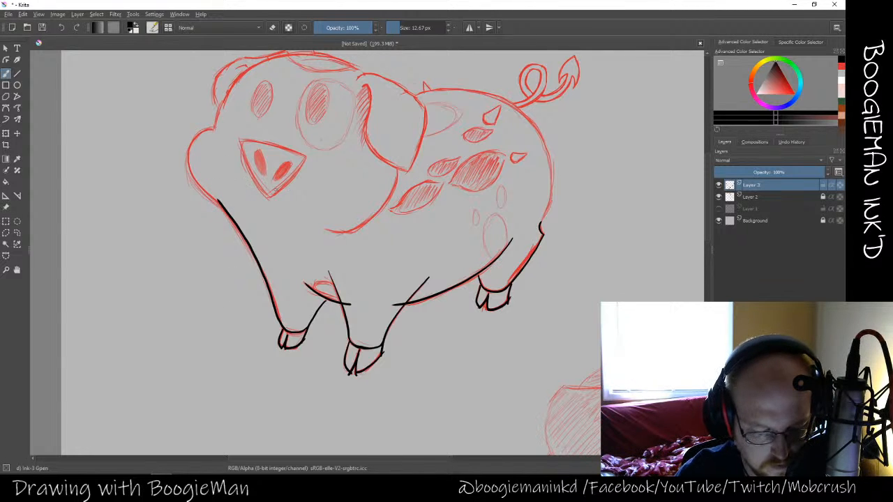
{"action": "right_click", "coordinate": [301, 171]}
{"action": "left_click_drag", "start_coordinate": [304, 93], "coordinate": [239, 155]}
{"action": "right_click", "coordinate": [208, 356]}
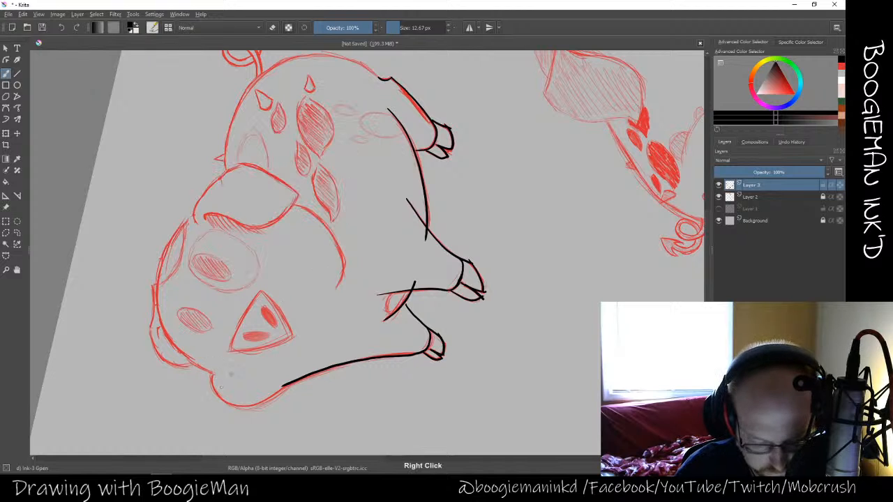
{"action": "key", "text": "space"}
{"action": "mouse_move", "coordinate": [241, 365]}
{"action": "left_mouse_down"}
{"action": "mouse_move", "coordinate": [403, 273]}
{"action": "mouse_move", "coordinate": [325, 244]}
{"action": "left_mouse_up"}
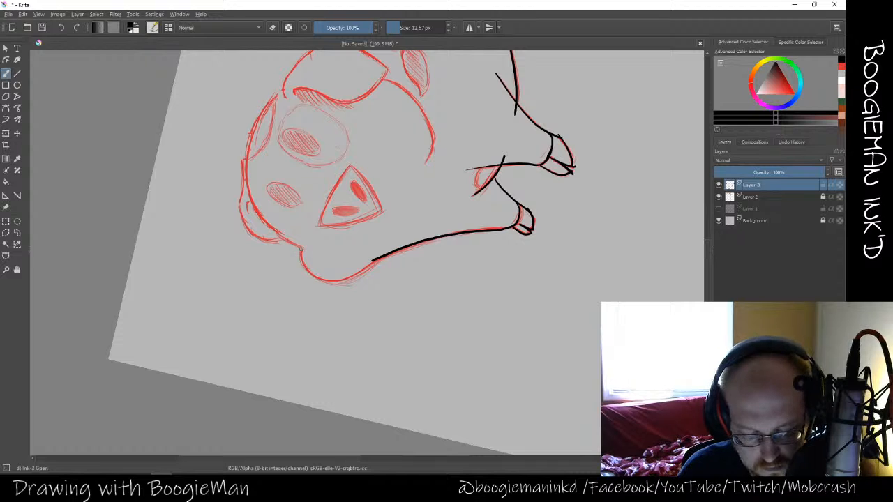
{"action": "mouse_move", "coordinate": [301, 248]}
{"action": "left_mouse_down"}
{"action": "mouse_move", "coordinate": [337, 279]}
{"action": "mouse_move", "coordinate": [377, 258]}
{"action": "left_mouse_up"}
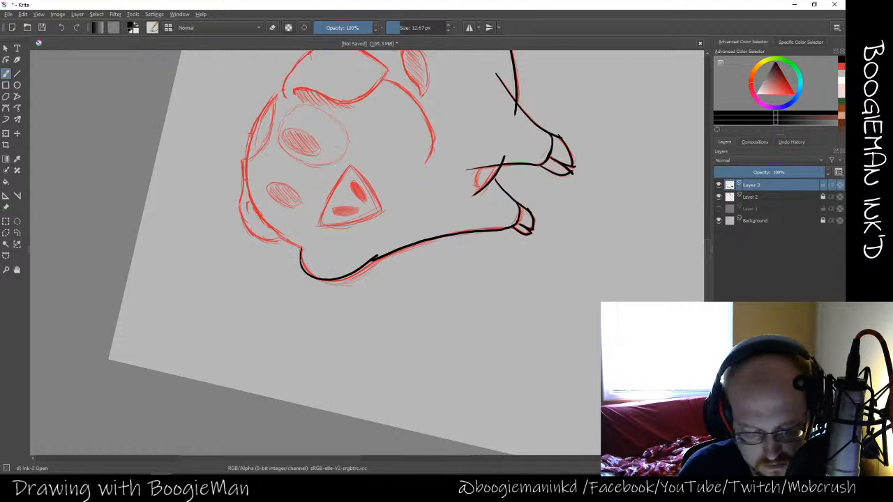
Undo the cheek outline, try it again in longer strokes, and erase the upper stretch of the far front leg's outer line
{"action": "key", "text": "ctrl+z"}
{"action": "mouse_move", "coordinate": [302, 248]}
{"action": "left_mouse_down"}
{"action": "mouse_move", "coordinate": [310, 274]}
{"action": "mouse_move", "coordinate": [377, 256]}
{"action": "left_mouse_up"}
{"action": "key", "text": "ctrl+z"}
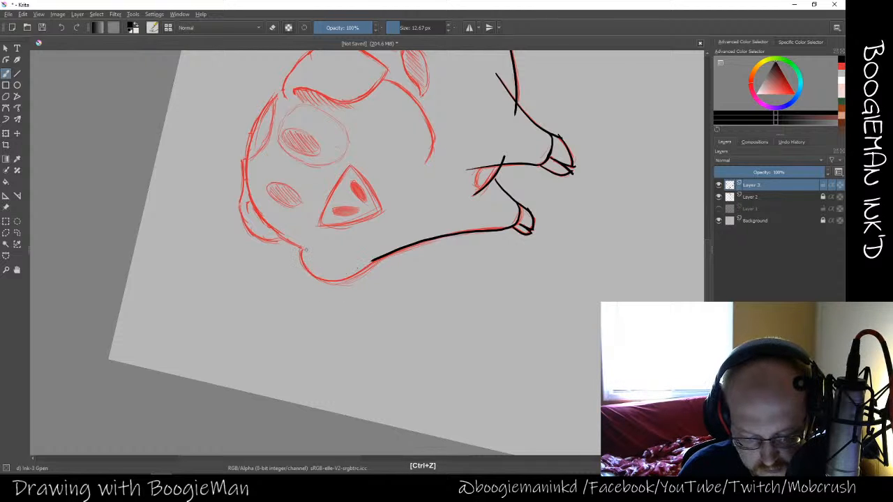
{"action": "mouse_move", "coordinate": [302, 249]}
{"action": "left_mouse_down"}
{"action": "mouse_move", "coordinate": [362, 277]}
{"action": "mouse_move", "coordinate": [381, 257]}
{"action": "mouse_move", "coordinate": [433, 238]}
{"action": "left_mouse_up"}
{"action": "key", "text": "ctrl+z"}
{"action": "key", "text": "e"}
{"action": "key", "text": "e"}
Ink the cheek outline as one continuous stroke from the side of the face into the far front leg's outer line
{"action": "mouse_move", "coordinate": [302, 258]}
{"action": "left_mouse_down"}
{"action": "mouse_move", "coordinate": [314, 276]}
{"action": "mouse_move", "coordinate": [357, 275]}
{"action": "mouse_move", "coordinate": [438, 238]}
{"action": "left_mouse_up"}
{"action": "key", "text": "ctrl+z"}
{"action": "mouse_move", "coordinate": [302, 249]}
{"action": "left_mouse_down"}
{"action": "mouse_move", "coordinate": [324, 277]}
{"action": "mouse_move", "coordinate": [441, 236]}
{"action": "left_mouse_up"}
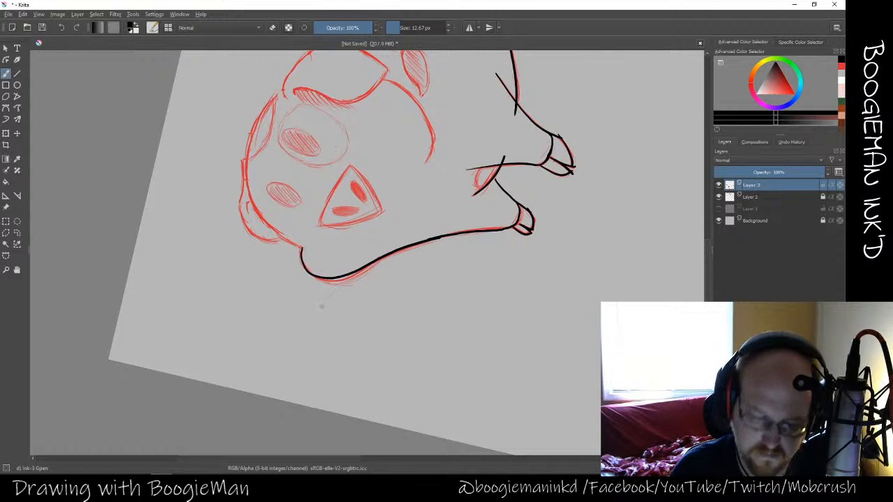
{"action": "key", "text": "ctrl+z"}
{"action": "mouse_move", "coordinate": [302, 247]}
{"action": "left_mouse_down"}
{"action": "mouse_move", "coordinate": [334, 277]}
{"action": "mouse_move", "coordinate": [444, 234]}
{"action": "left_mouse_up"}
{"action": "key", "text": "ctrl+z"}
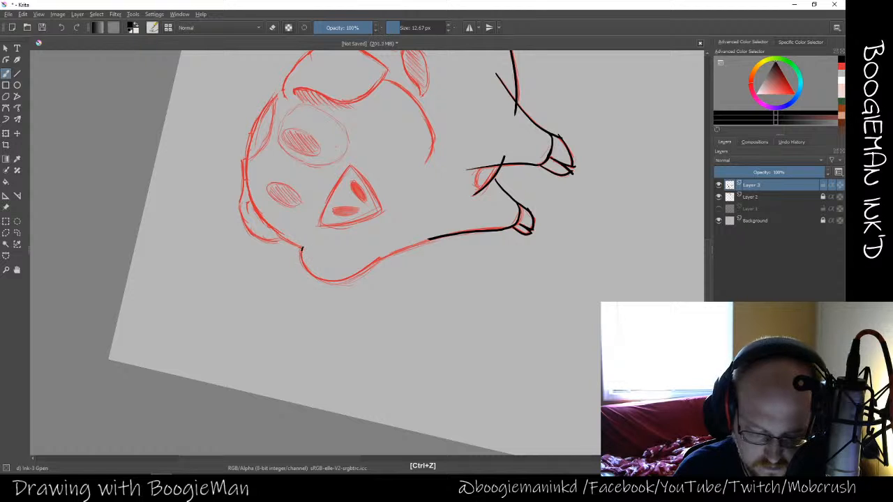
{"action": "mouse_move", "coordinate": [302, 248]}
{"action": "left_mouse_down"}
{"action": "mouse_move", "coordinate": [309, 275]}
{"action": "mouse_move", "coordinate": [361, 270]}
{"action": "mouse_move", "coordinate": [439, 238]}
{"action": "left_mouse_up"}
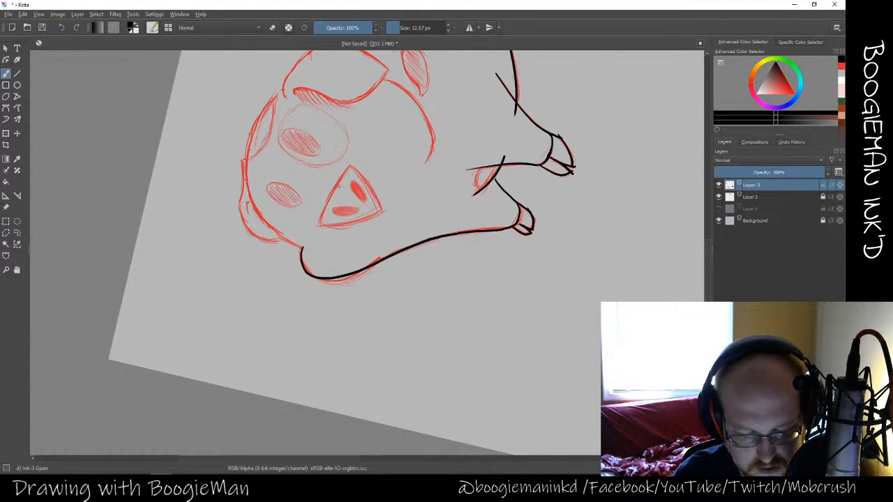
Ink the top edge of the triangular snout
{"action": "mouse_move", "coordinate": [319, 224]}
{"action": "left_mouse_down"}
{"action": "mouse_move", "coordinate": [351, 164]}
{"action": "mouse_move", "coordinate": [385, 214]}
{"action": "left_mouse_up"}
{"action": "key", "text": "ctrl+z"}
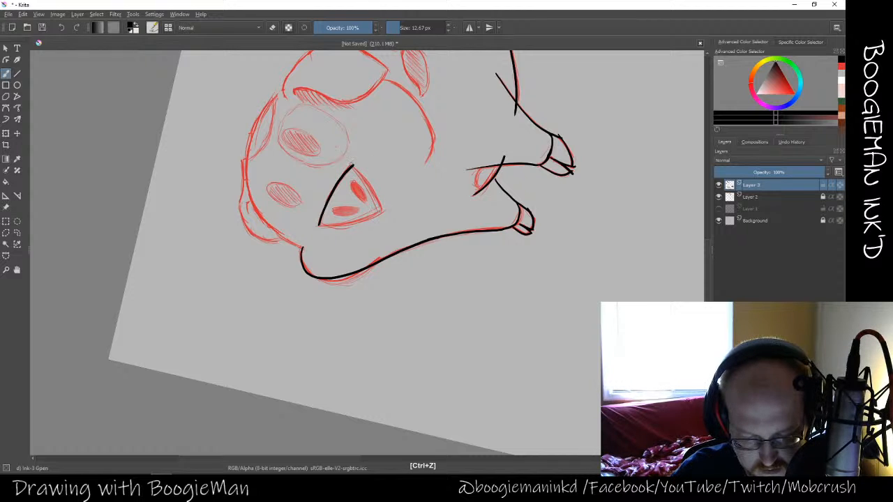
{"action": "left_click_drag", "start_coordinate": [351, 164], "coordinate": [368, 182]}
{"action": "key", "text": "ctrl+z"}
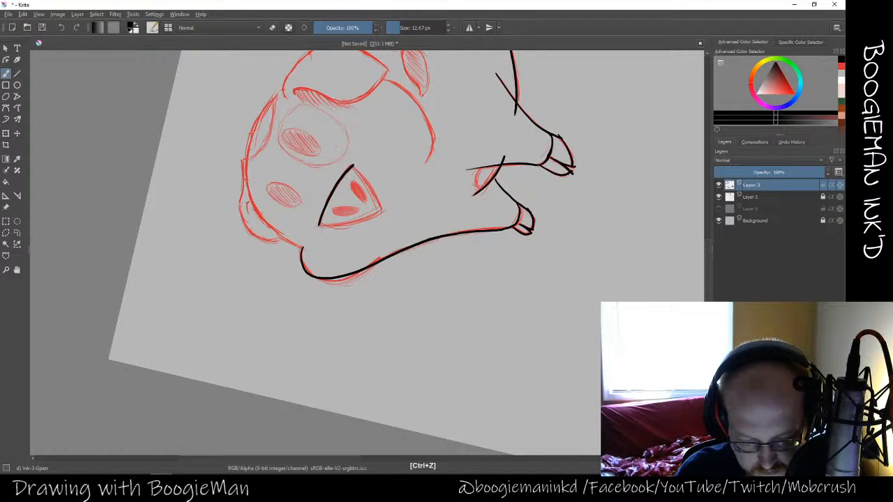
{"action": "left_click_drag", "start_coordinate": [316, 226], "coordinate": [372, 222]}
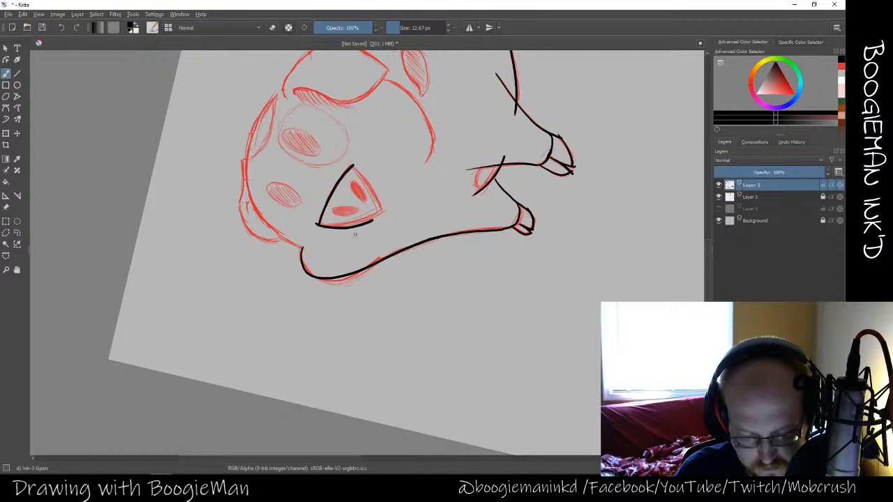
{"action": "right_click", "coordinate": [365, 193]}
{"action": "left_click_drag", "start_coordinate": [303, 176], "coordinate": [377, 124]}
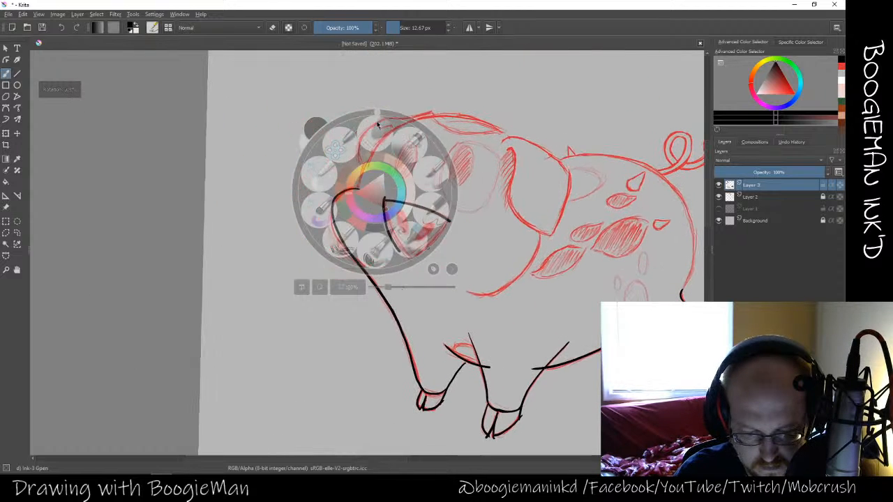
{"action": "right_click", "coordinate": [378, 124]}
{"action": "key", "text": "ctrl+z"}
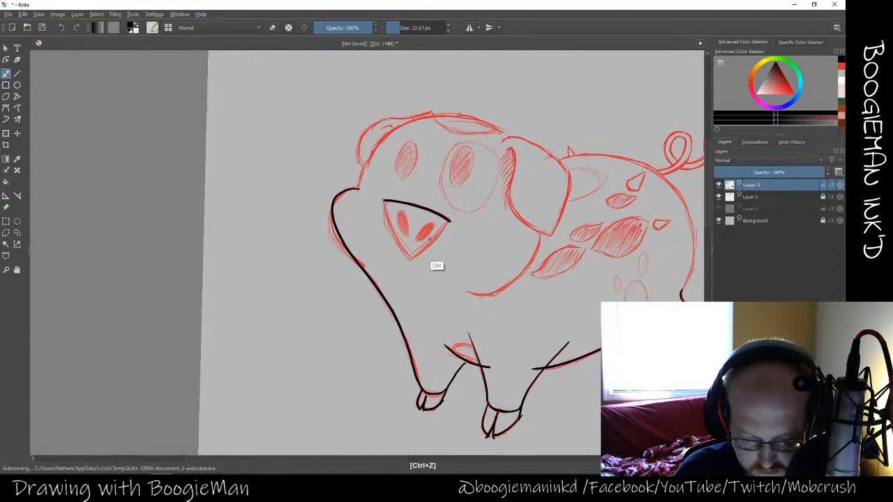
{"action": "left_click_drag", "start_coordinate": [383, 200], "coordinate": [393, 241]}
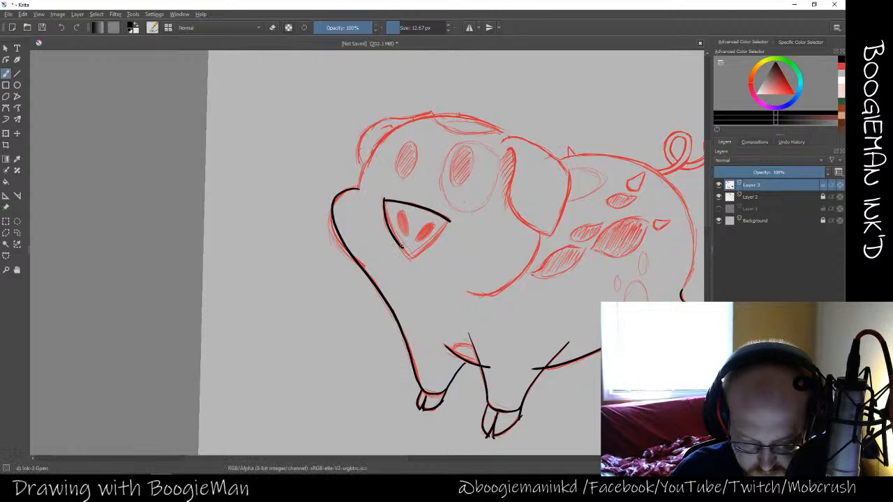
{"action": "key", "text": "ctrl+z"}
{"action": "left_click_drag", "start_coordinate": [385, 194], "coordinate": [393, 246]}
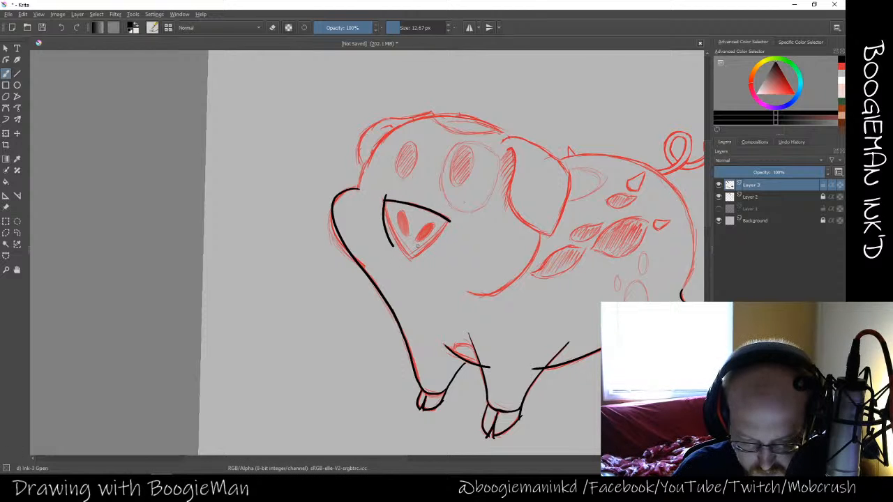
{"action": "key", "text": "ctrl+z"}
{"action": "left_click_drag", "start_coordinate": [384, 196], "coordinate": [400, 251]}
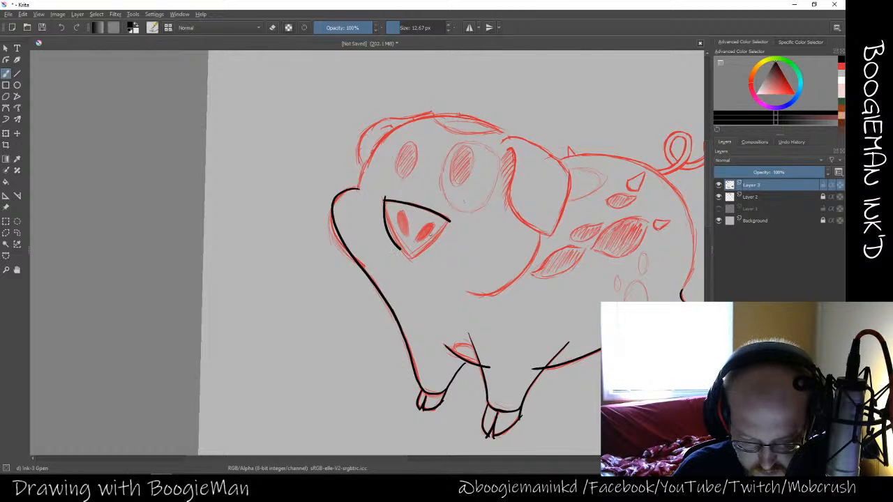
{"action": "left_click_drag", "start_coordinate": [451, 221], "coordinate": [391, 249]}
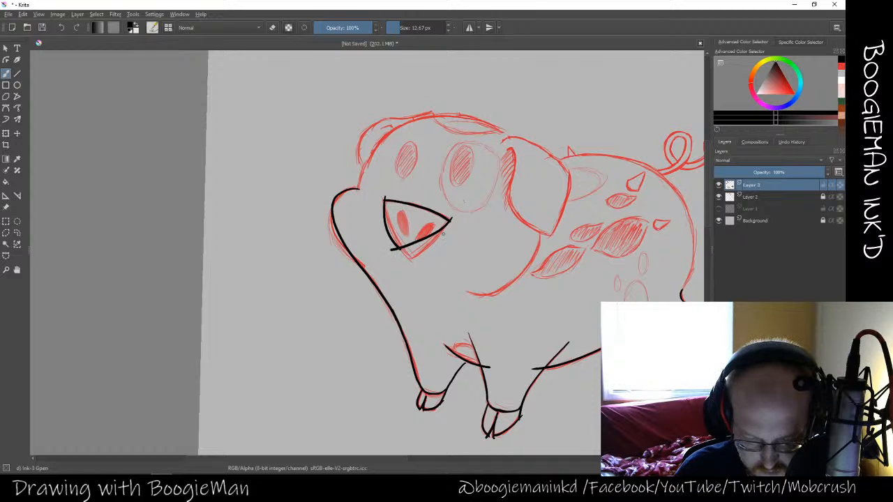
{"action": "key", "text": "ctrl+z"}
{"action": "mouse_move", "coordinate": [450, 218]}
{"action": "left_mouse_down"}
{"action": "mouse_move", "coordinate": [438, 238]}
{"action": "mouse_move", "coordinate": [394, 257]}
{"action": "left_mouse_up"}
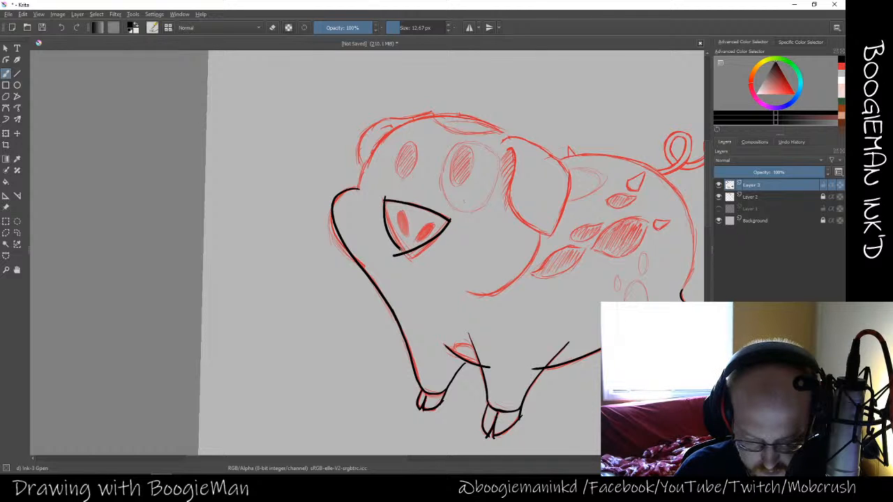
{"action": "key", "text": "ctrl+z"}
{"action": "key", "text": "ctrl+z"}
Ink the snout's two lower edges so they meet in a point, and fill both nostrils solid black
{"action": "mouse_move", "coordinate": [385, 198]}
{"action": "left_mouse_down"}
{"action": "mouse_move", "coordinate": [386, 221]}
{"action": "mouse_move", "coordinate": [411, 256]}
{"action": "left_mouse_up"}
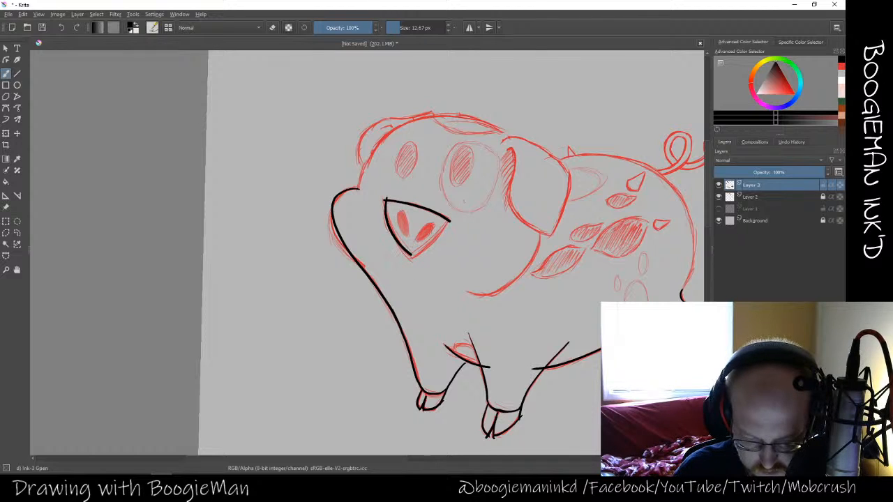
{"action": "mouse_move", "coordinate": [451, 220]}
{"action": "left_mouse_down"}
{"action": "mouse_move", "coordinate": [399, 258]}
{"action": "mouse_move", "coordinate": [401, 209]}
{"action": "mouse_move", "coordinate": [407, 235]}
{"action": "mouse_move", "coordinate": [400, 211]}
{"action": "mouse_move", "coordinate": [406, 233]}
{"action": "mouse_move", "coordinate": [402, 219]}
{"action": "left_mouse_up"}
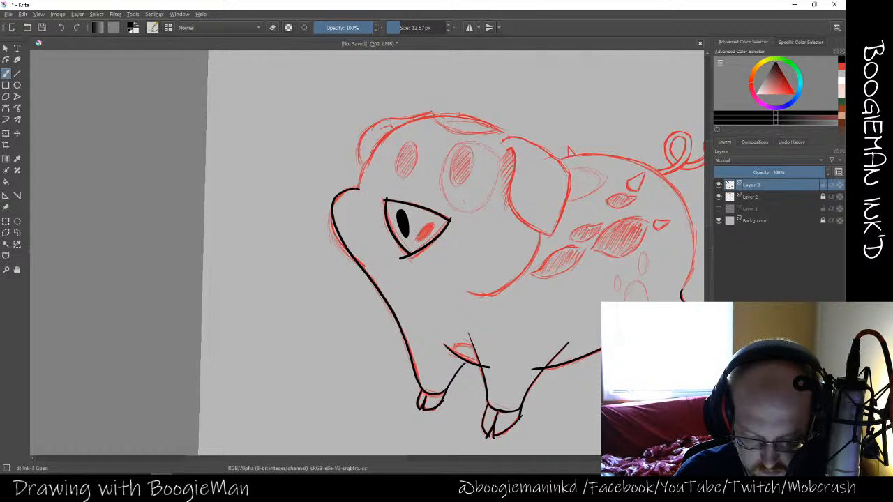
{"action": "left_click_drag", "start_coordinate": [415, 237], "coordinate": [430, 225]}
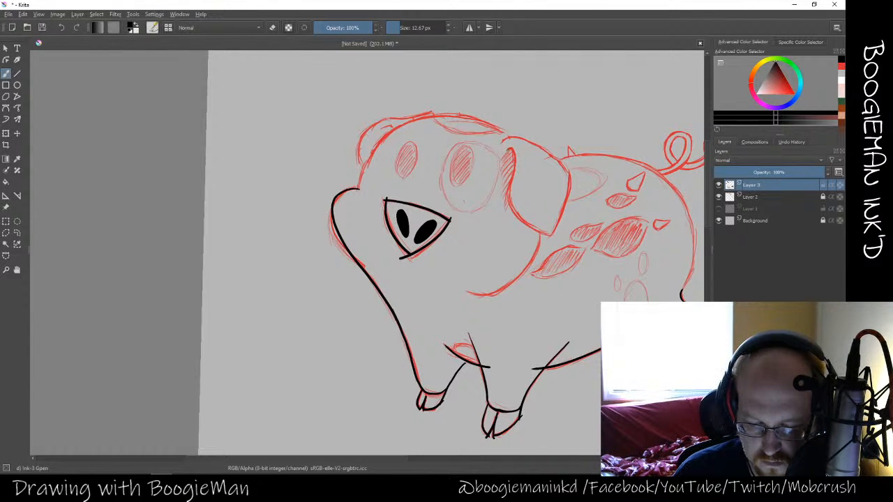
{"action": "key", "text": "ctrl+z"}
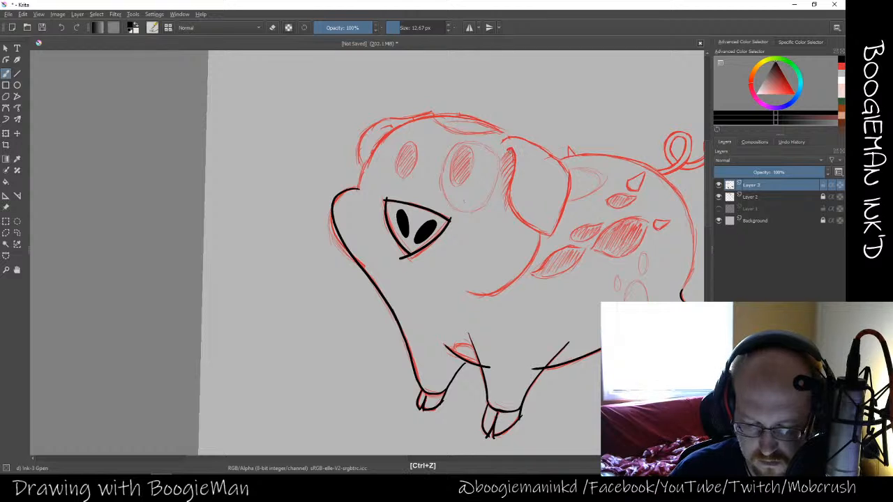
Ink the near ear's curved front edge and its top edge from the forehead to the back
{"action": "mouse_move", "coordinate": [508, 146]}
{"action": "left_mouse_down"}
{"action": "mouse_move", "coordinate": [511, 183]}
{"action": "mouse_move", "coordinate": [532, 227]}
{"action": "mouse_move", "coordinate": [555, 233]}
{"action": "left_mouse_up"}
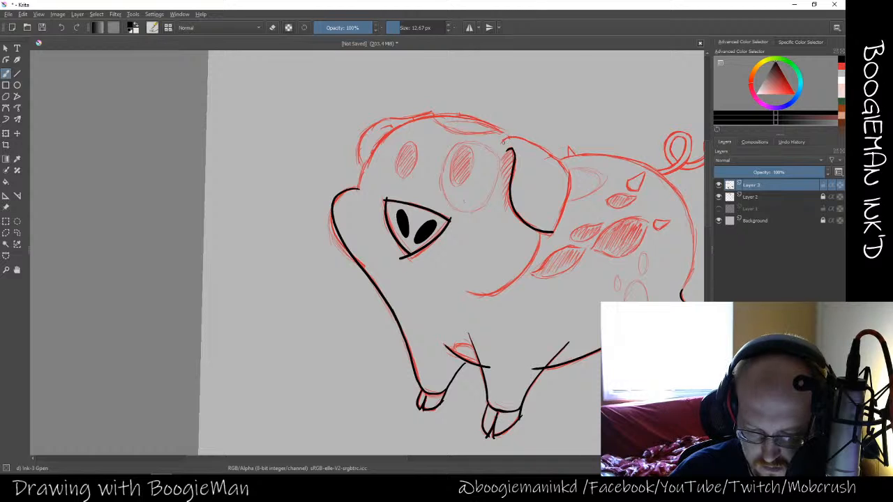
{"action": "left_click_drag", "start_coordinate": [520, 138], "coordinate": [563, 157]}
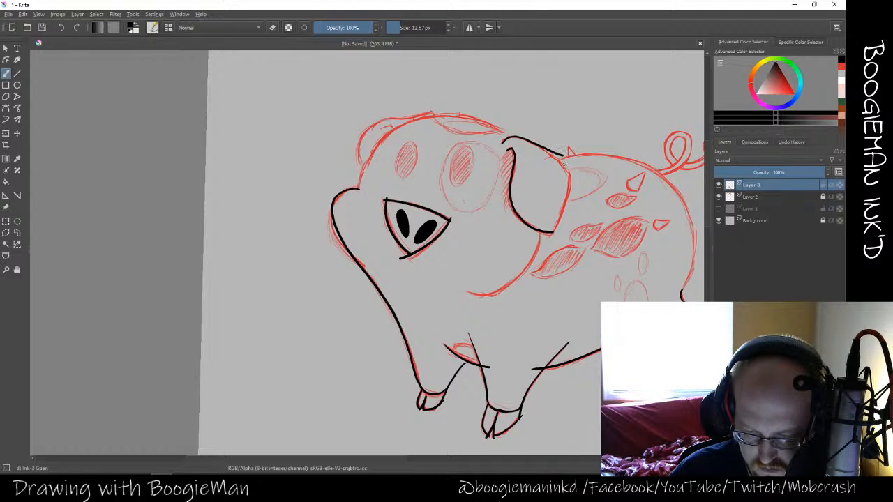
{"action": "key", "text": "ctrl+z"}
{"action": "left_click_drag", "start_coordinate": [509, 137], "coordinate": [560, 161]}
{"action": "key", "text": "ctrl+z"}
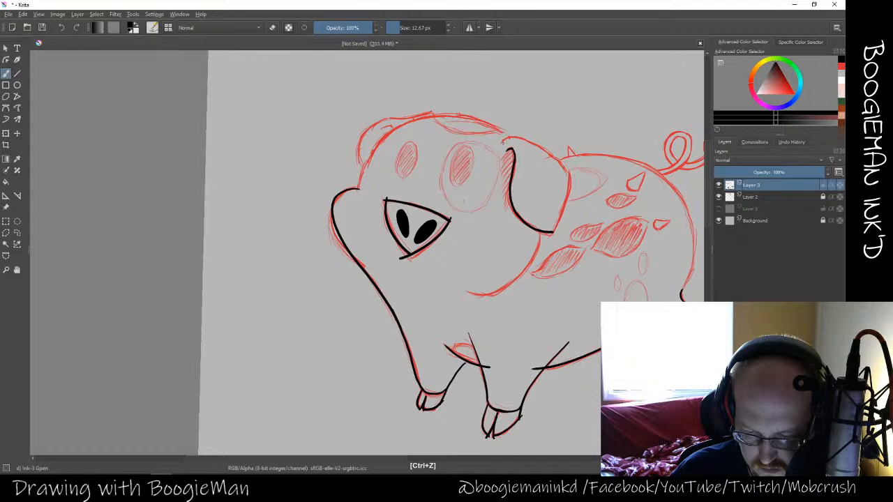
{"action": "mouse_move", "coordinate": [503, 138]}
{"action": "left_mouse_down"}
{"action": "mouse_move", "coordinate": [565, 162]}
{"action": "mouse_move", "coordinate": [567, 195]}
{"action": "left_mouse_up"}
{"action": "key", "text": "ctrl+z"}
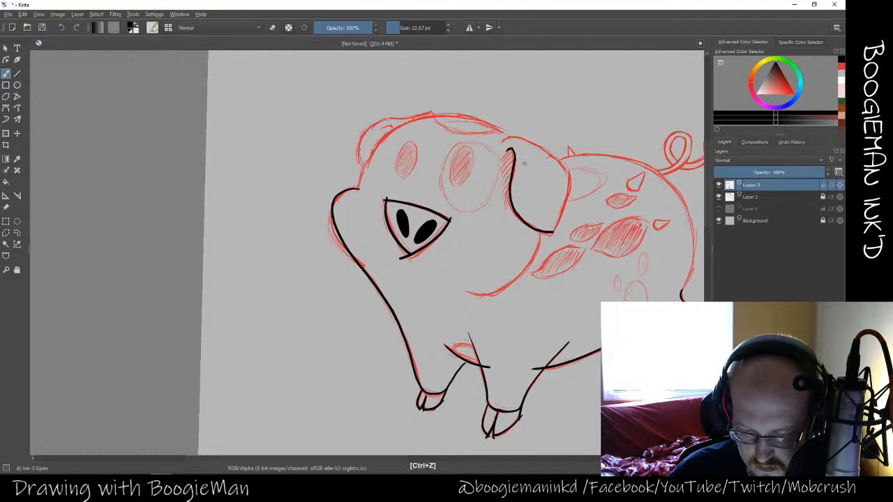
{"action": "mouse_move", "coordinate": [502, 142]}
{"action": "left_mouse_down"}
{"action": "mouse_move", "coordinate": [520, 139]}
{"action": "mouse_move", "coordinate": [562, 160]}
{"action": "mouse_move", "coordinate": [569, 212]}
{"action": "mouse_move", "coordinate": [551, 234]}
{"action": "left_mouse_up"}
{"action": "key", "text": "ctrl+z"}
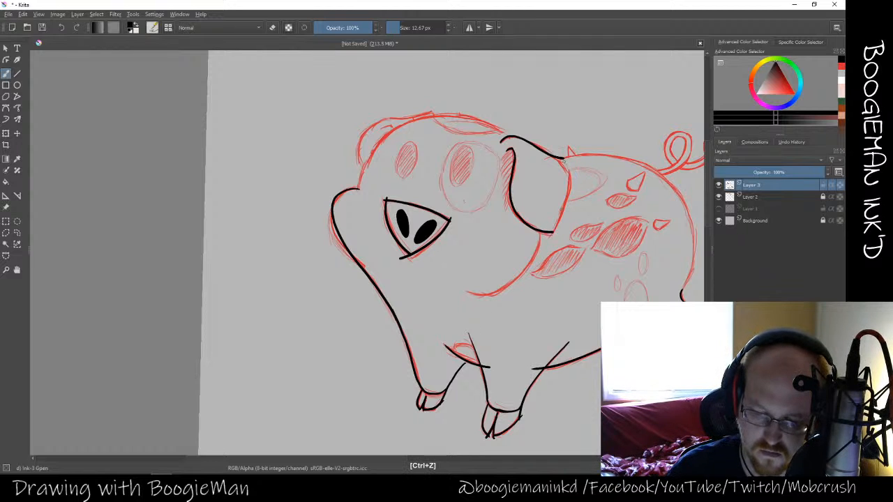
Ink the near ear's back edge down to the tip and erase the overshooting line ends there
{"action": "mouse_move", "coordinate": [565, 161]}
{"action": "left_mouse_down"}
{"action": "mouse_move", "coordinate": [567, 216]}
{"action": "mouse_move", "coordinate": [551, 233]}
{"action": "left_mouse_up"}
{"action": "key", "text": "ctrl+z"}
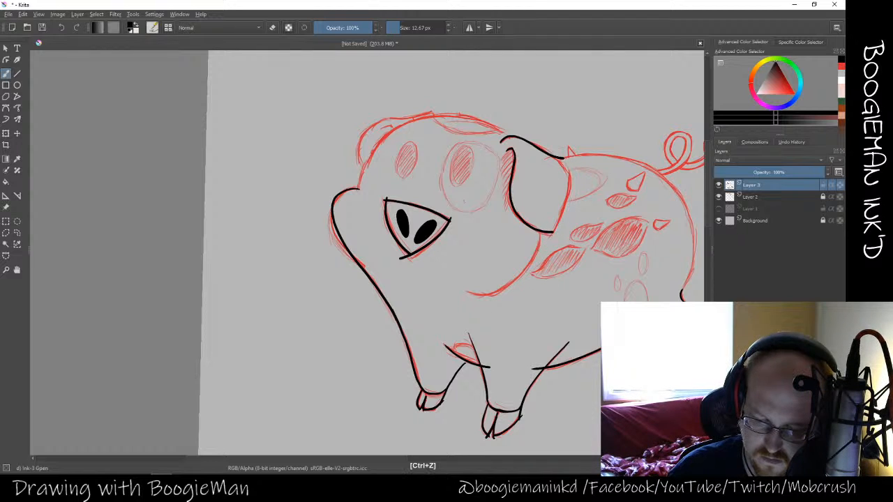
{"action": "left_click_drag", "start_coordinate": [565, 157], "coordinate": [552, 233]}
{"action": "key", "text": "ctrl+z"}
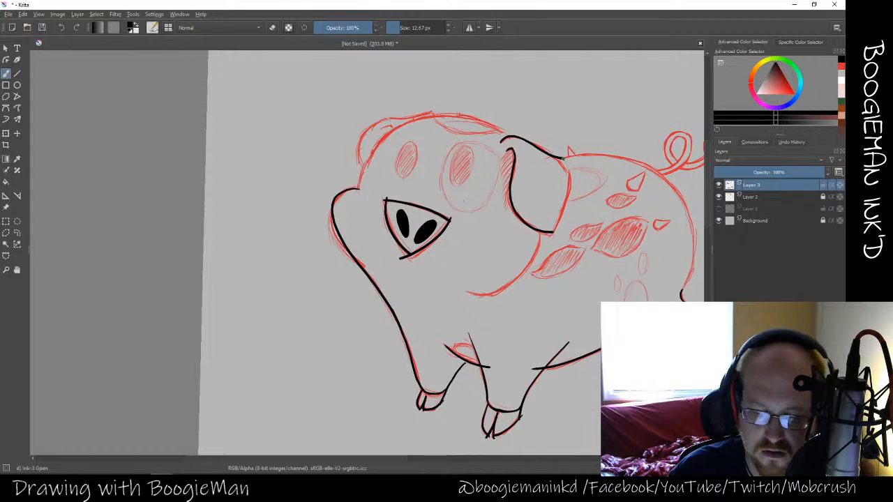
{"action": "mouse_move", "coordinate": [566, 158]}
{"action": "left_mouse_down"}
{"action": "mouse_move", "coordinate": [556, 232]}
{"action": "mouse_move", "coordinate": [544, 242]}
{"action": "left_mouse_up"}
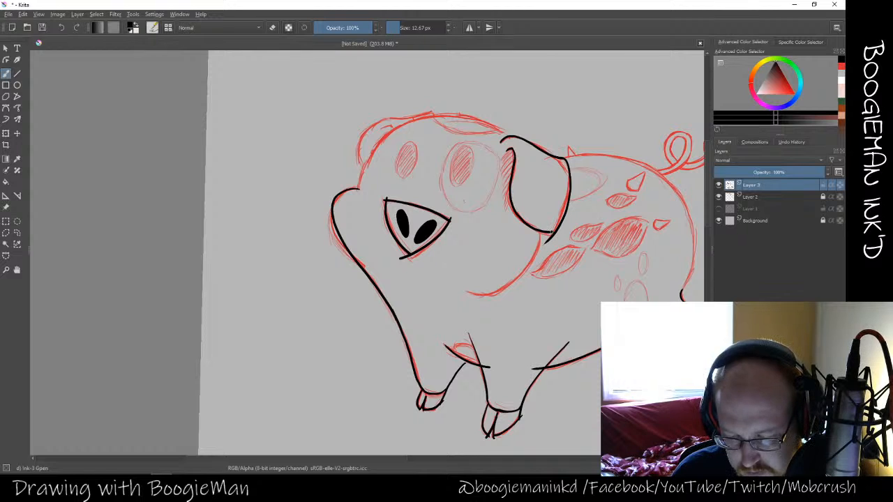
{"action": "key", "text": "e"}
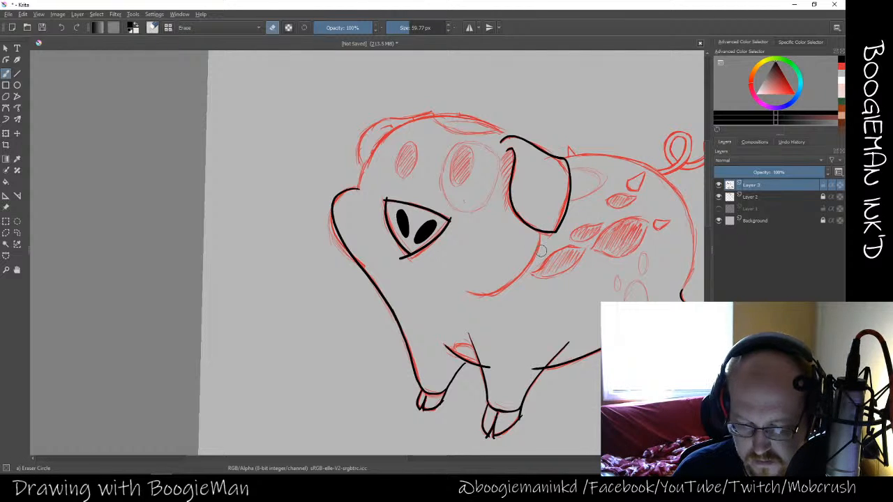
{"action": "key", "text": "e"}
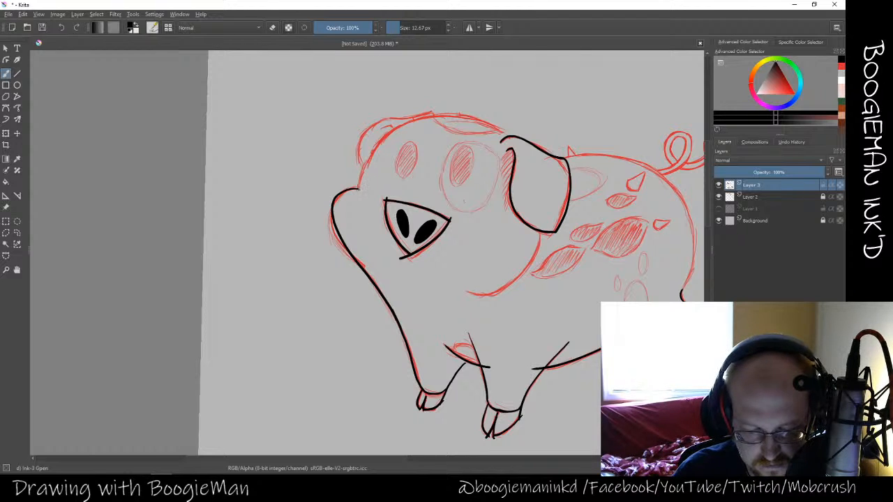
Ink the head's top contour in one arc from the cheek's upper end over the forehead to the near ear
{"action": "mouse_move", "coordinate": [358, 190]}
{"action": "left_mouse_down"}
{"action": "mouse_move", "coordinate": [381, 136]}
{"action": "mouse_move", "coordinate": [403, 122]}
{"action": "mouse_move", "coordinate": [440, 111]}
{"action": "mouse_move", "coordinate": [518, 137]}
{"action": "left_mouse_up"}
{"action": "key", "text": "ctrl+z"}
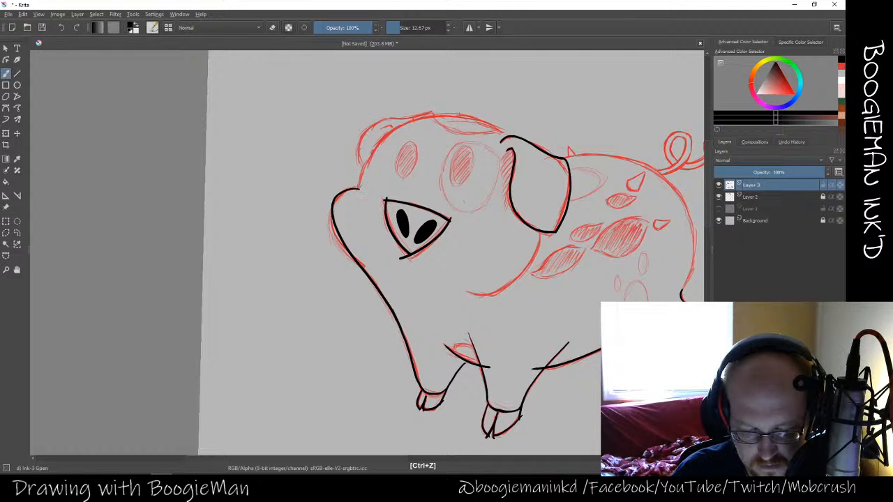
{"action": "mouse_move", "coordinate": [358, 190]}
{"action": "left_mouse_down"}
{"action": "mouse_move", "coordinate": [390, 134]}
{"action": "mouse_move", "coordinate": [457, 116]}
{"action": "mouse_move", "coordinate": [508, 137]}
{"action": "left_mouse_up"}
{"action": "key", "text": "ctrl+z"}
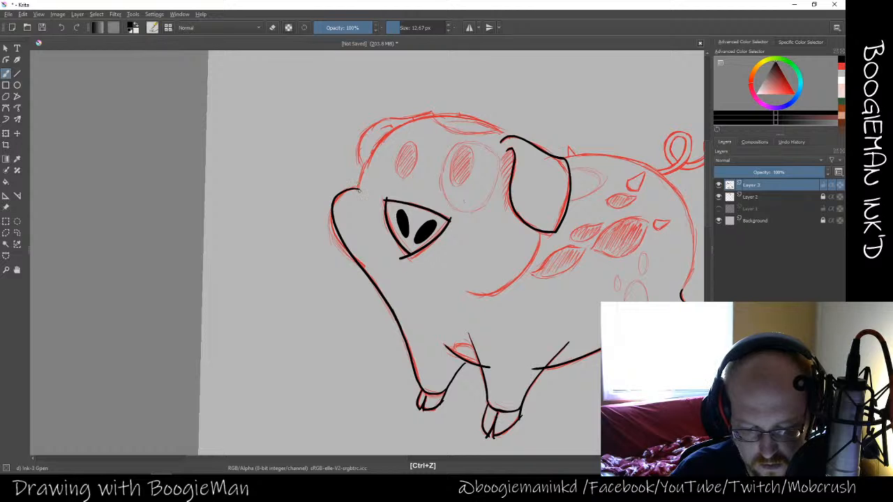
{"action": "mouse_move", "coordinate": [359, 190]}
{"action": "left_mouse_down"}
{"action": "mouse_move", "coordinate": [394, 127]}
{"action": "mouse_move", "coordinate": [443, 113]}
{"action": "mouse_move", "coordinate": [512, 136]}
{"action": "left_mouse_up"}
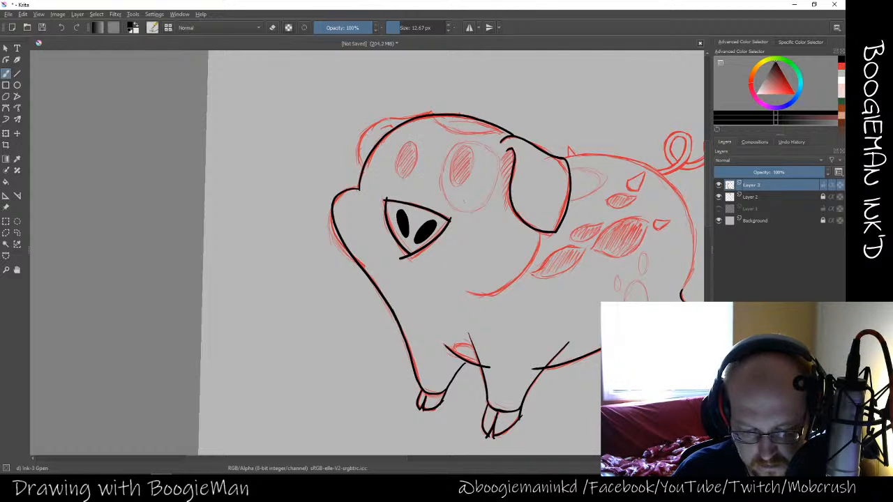
Ink both of the pig's eyes as upright ovals over the sketch and fill them solid black
{"action": "mouse_move", "coordinate": [408, 142]}
{"action": "left_mouse_down"}
{"action": "mouse_move", "coordinate": [399, 178]}
{"action": "mouse_move", "coordinate": [419, 162]}
{"action": "mouse_move", "coordinate": [414, 139]}
{"action": "mouse_move", "coordinate": [401, 177]}
{"action": "mouse_move", "coordinate": [410, 141]}
{"action": "left_mouse_up"}
{"action": "key", "text": "ctrl+z"}
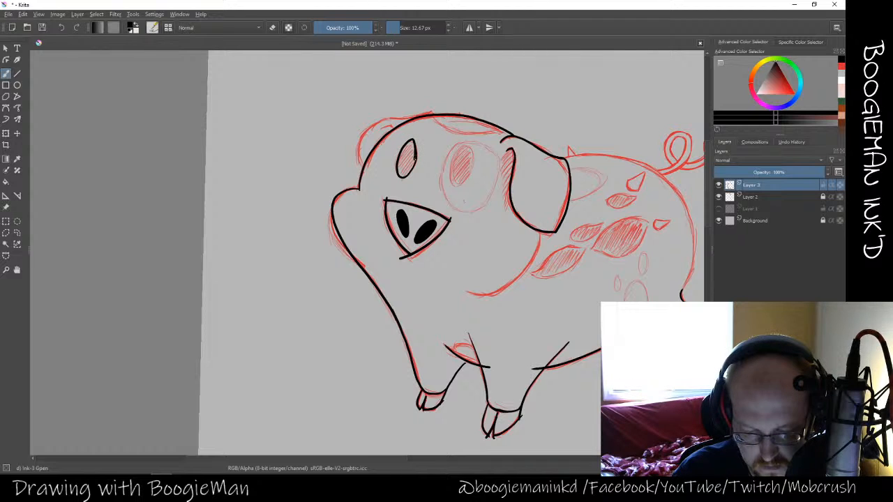
{"action": "key", "text": "ctrl+z"}
{"action": "mouse_move", "coordinate": [410, 144]}
{"action": "left_mouse_down"}
{"action": "mouse_move", "coordinate": [398, 171]}
{"action": "mouse_move", "coordinate": [416, 150]}
{"action": "left_mouse_up"}
{"action": "key", "text": "ctrl+z"}
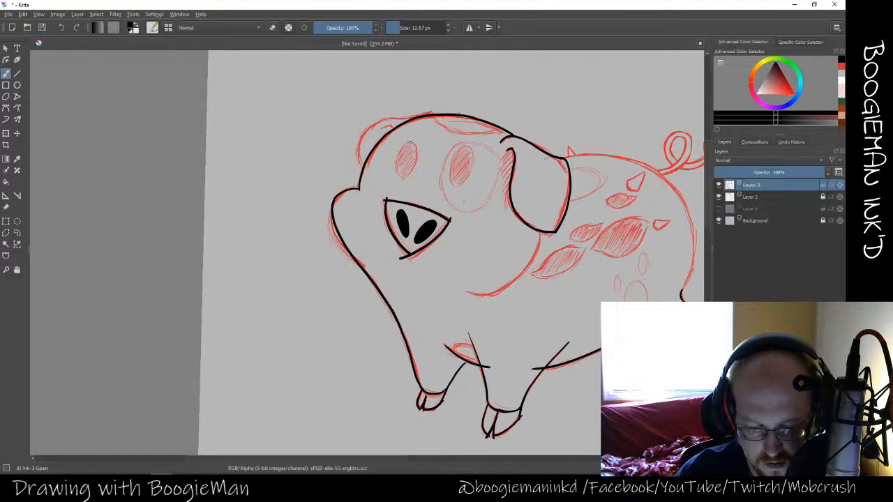
{"action": "mouse_move", "coordinate": [398, 150]}
{"action": "left_mouse_down"}
{"action": "mouse_move", "coordinate": [409, 174]}
{"action": "mouse_move", "coordinate": [417, 155]}
{"action": "left_mouse_up"}
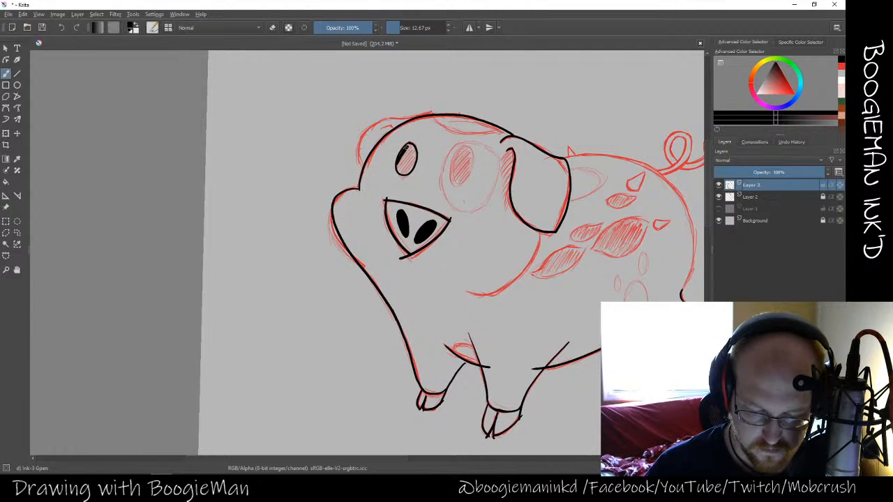
{"action": "left_click_drag", "start_coordinate": [402, 150], "coordinate": [411, 145]}
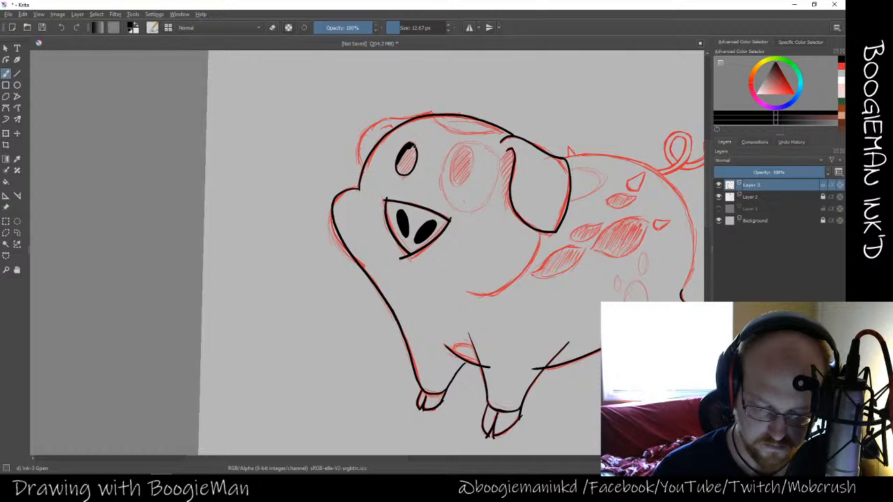
{"action": "mouse_move", "coordinate": [407, 150]}
{"action": "left_mouse_down"}
{"action": "mouse_move", "coordinate": [412, 169]}
{"action": "mouse_move", "coordinate": [399, 171]}
{"action": "mouse_move", "coordinate": [408, 166]}
{"action": "left_mouse_up"}
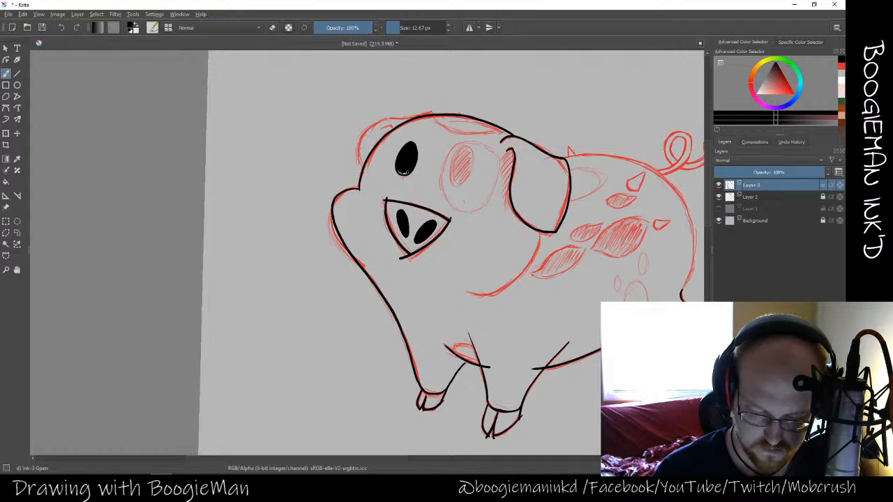
{"action": "left_click_drag", "start_coordinate": [402, 172], "coordinate": [400, 170]}
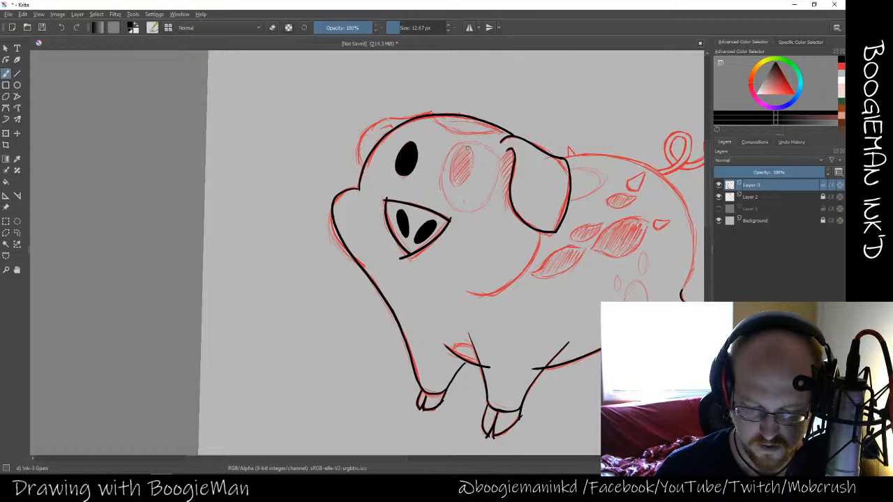
{"action": "mouse_move", "coordinate": [466, 145]}
{"action": "left_mouse_down"}
{"action": "mouse_move", "coordinate": [454, 185]}
{"action": "mouse_move", "coordinate": [470, 180]}
{"action": "mouse_move", "coordinate": [473, 149]}
{"action": "left_mouse_up"}
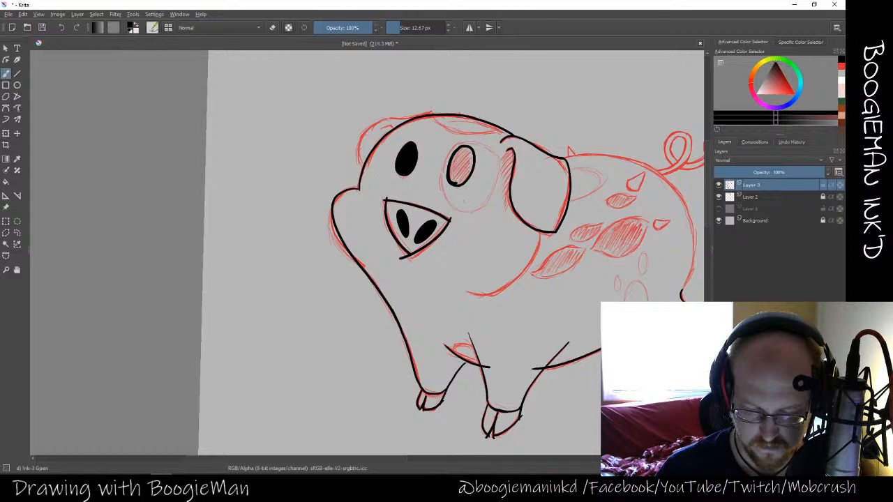
{"action": "mouse_move", "coordinate": [454, 153]}
{"action": "left_mouse_down"}
{"action": "mouse_move", "coordinate": [461, 147]}
{"action": "mouse_move", "coordinate": [471, 165]}
{"action": "mouse_move", "coordinate": [467, 150]}
{"action": "mouse_move", "coordinate": [456, 158]}
{"action": "mouse_move", "coordinate": [462, 152]}
{"action": "mouse_move", "coordinate": [471, 162]}
{"action": "mouse_move", "coordinate": [469, 172]}
{"action": "mouse_move", "coordinate": [452, 173]}
{"action": "mouse_move", "coordinate": [456, 166]}
{"action": "mouse_move", "coordinate": [459, 179]}
{"action": "left_mouse_up"}
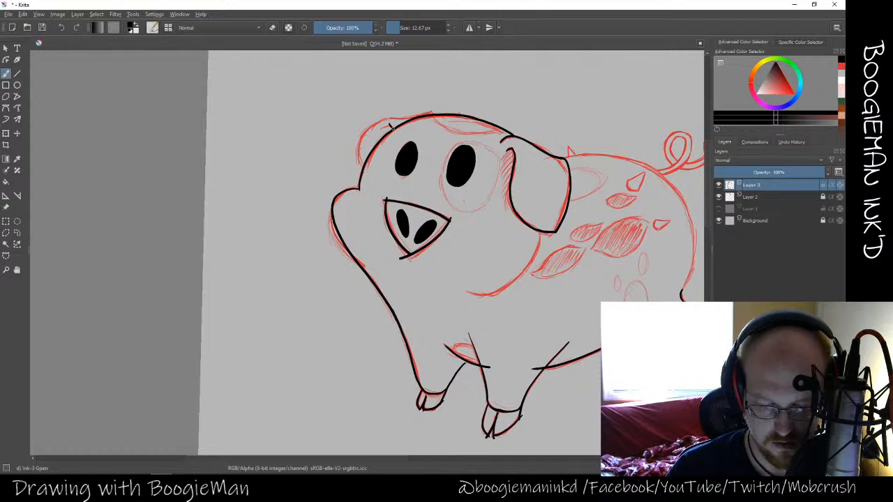
Ink the short fold mark inside the far ear, just outside the head contour
{"action": "key", "text": "ctrl+z"}
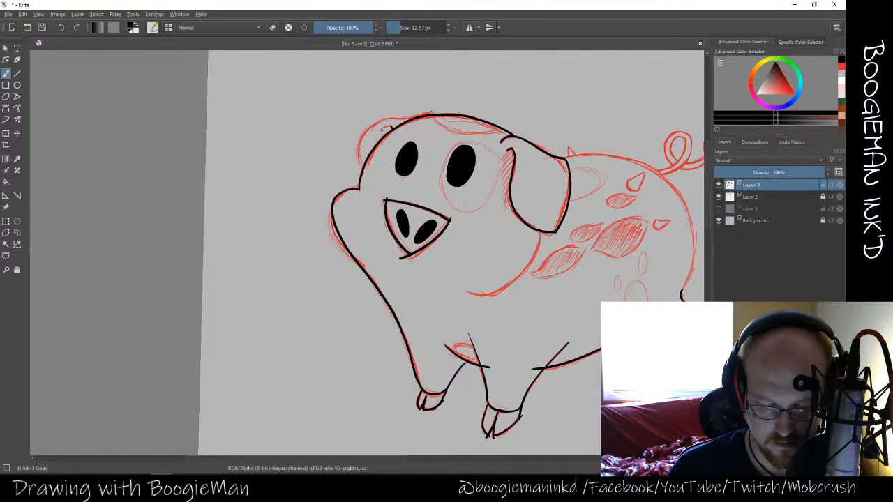
{"action": "left_click_drag", "start_coordinate": [381, 131], "coordinate": [393, 126]}
{"action": "key", "text": "ctrl+z"}
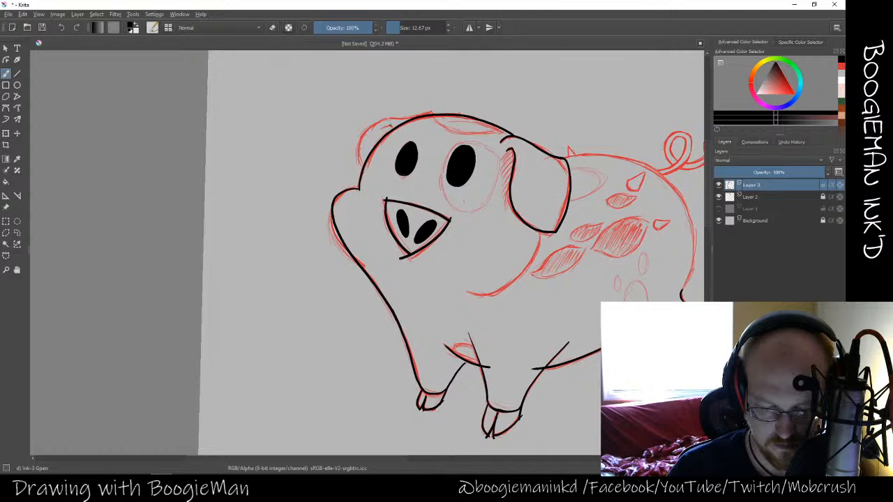
{"action": "key", "text": "ctrl+z"}
{"action": "right_click", "coordinate": [399, 149]}
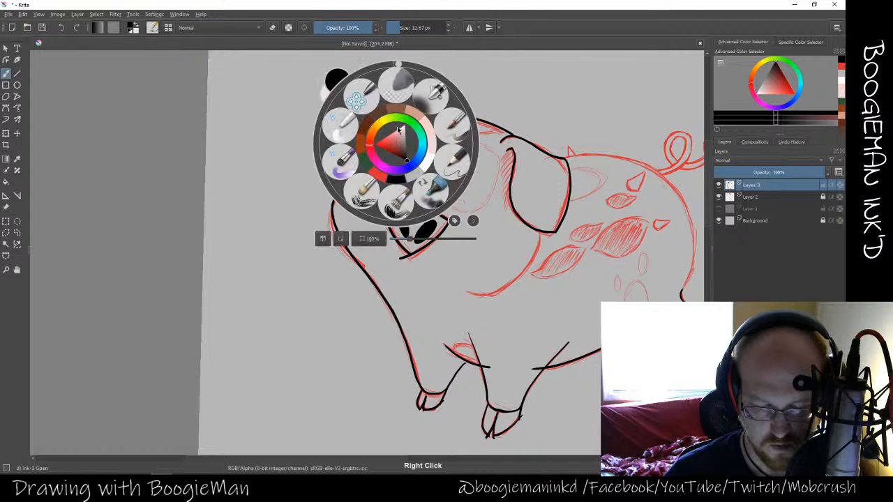
{"action": "left_click_drag", "start_coordinate": [454, 202], "coordinate": [354, 204]}
{"action": "right_click", "coordinate": [354, 204]}
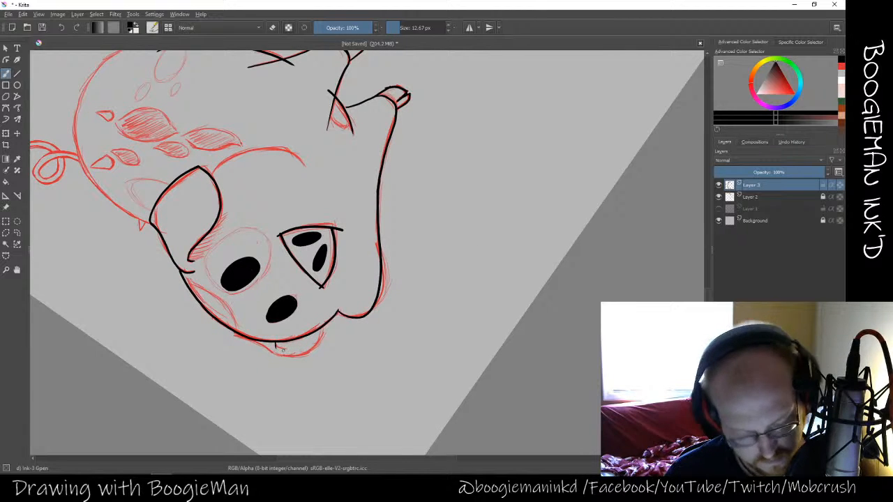
{"action": "key", "text": "ctrl+z"}
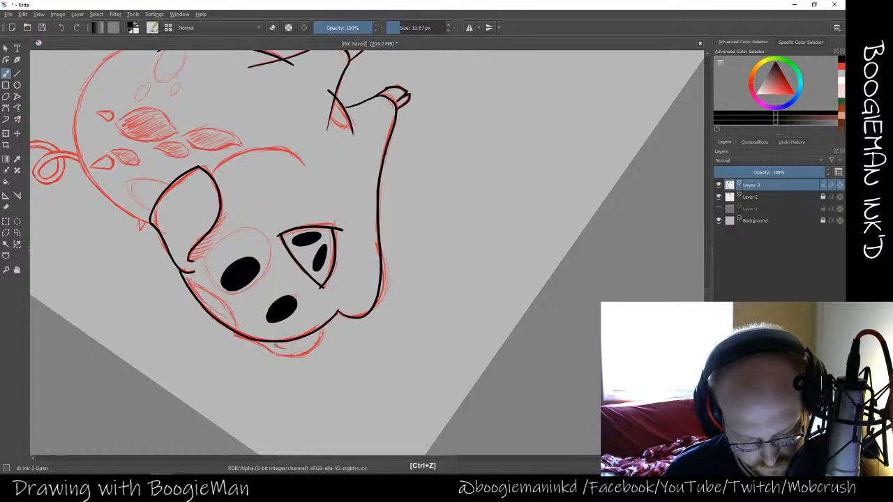
{"action": "left_click_drag", "start_coordinate": [276, 342], "coordinate": [277, 350]}
Ink the far ear's rounded outer edge behind the head and erase the line end overshooting the head contour
{"action": "right_click", "coordinate": [312, 321]}
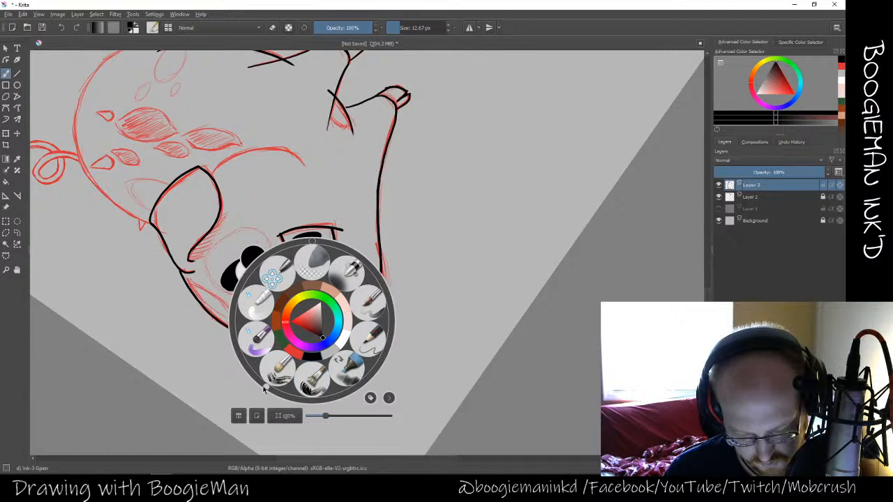
{"action": "left_click_drag", "start_coordinate": [266, 388], "coordinate": [406, 342]}
{"action": "right_click", "coordinate": [405, 341]}
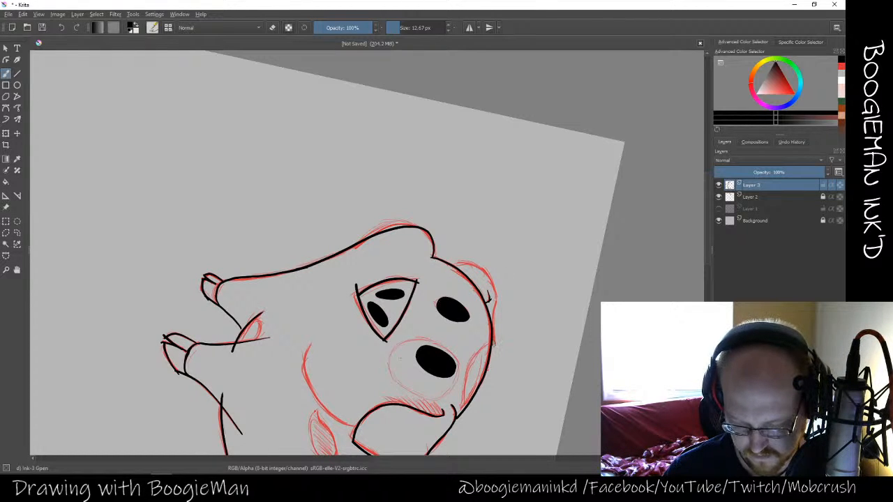
{"action": "mouse_move", "coordinate": [495, 340]}
{"action": "left_mouse_down"}
{"action": "mouse_move", "coordinate": [498, 294]}
{"action": "mouse_move", "coordinate": [487, 273]}
{"action": "mouse_move", "coordinate": [461, 264]}
{"action": "left_mouse_up"}
{"action": "key", "text": "ctrl+z"}
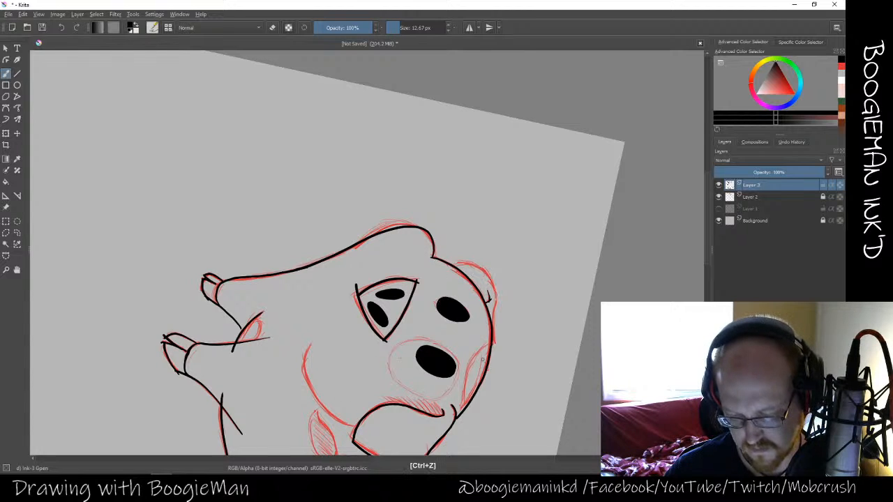
{"action": "mouse_move", "coordinate": [495, 345]}
{"action": "left_mouse_down"}
{"action": "mouse_move", "coordinate": [495, 284]}
{"action": "mouse_move", "coordinate": [484, 268]}
{"action": "mouse_move", "coordinate": [451, 265]}
{"action": "left_mouse_up"}
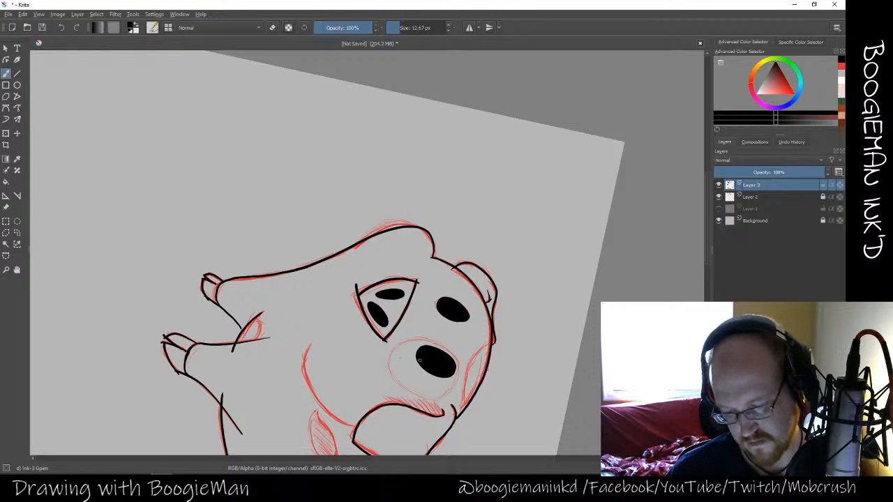
{"action": "key", "text": "e"}
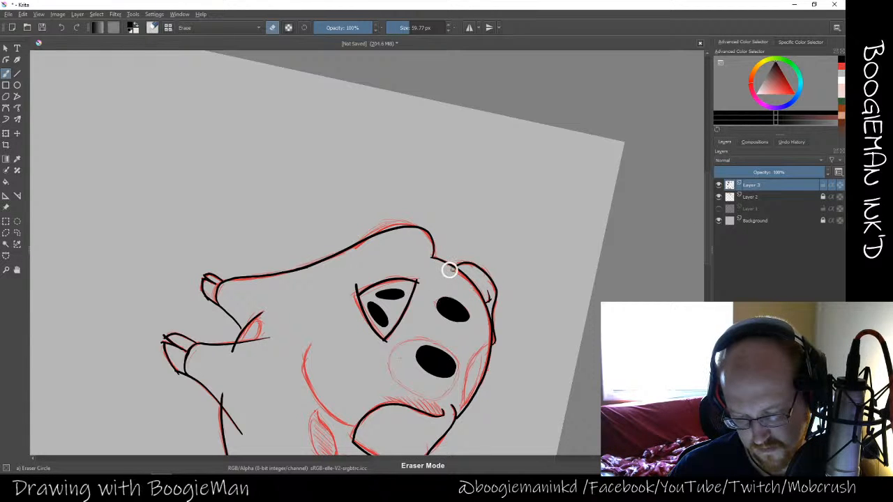
{"action": "key", "text": "e"}
Ink the cheek's lower curve in one arc from below the snout up to the near ear's tip, and erase its overshooting end
{"action": "right_click", "coordinate": [465, 224]}
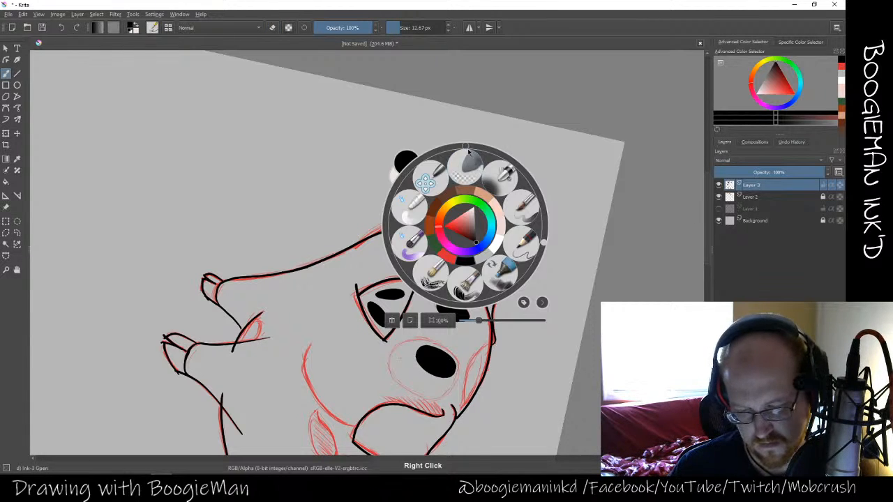
{"action": "left_click_drag", "start_coordinate": [543, 244], "coordinate": [466, 148]}
{"action": "right_click", "coordinate": [468, 285]}
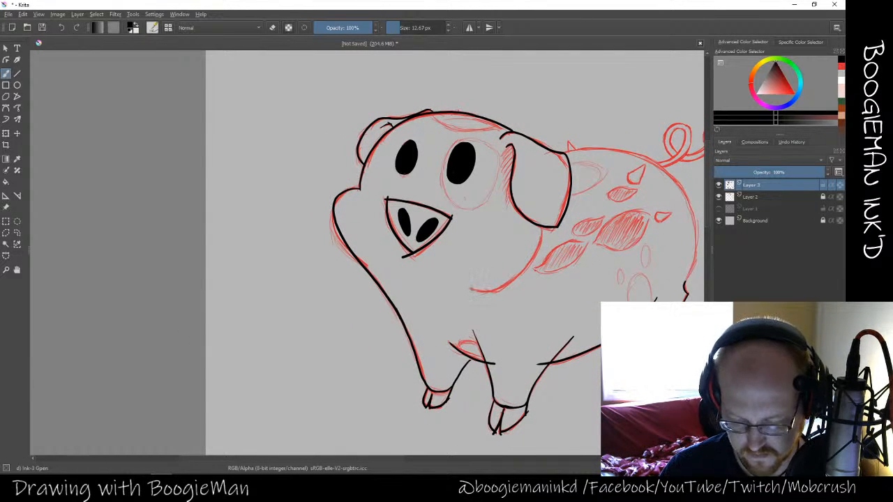
{"action": "mouse_move", "coordinate": [470, 289]}
{"action": "left_mouse_down"}
{"action": "mouse_move", "coordinate": [498, 285]}
{"action": "mouse_move", "coordinate": [532, 255]}
{"action": "mouse_move", "coordinate": [539, 228]}
{"action": "left_mouse_up"}
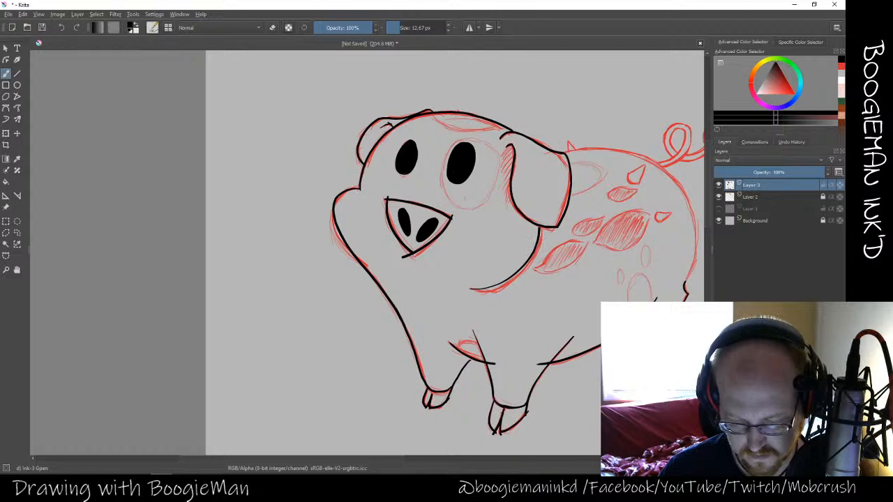
{"action": "key", "text": "ctrl+z"}
{"action": "mouse_move", "coordinate": [472, 290]}
{"action": "left_mouse_down"}
{"action": "mouse_move", "coordinate": [522, 272]}
{"action": "mouse_move", "coordinate": [545, 226]}
{"action": "left_mouse_up"}
{"action": "key", "text": "ctrl+z"}
{"action": "mouse_move", "coordinate": [470, 287]}
{"action": "left_mouse_down"}
{"action": "mouse_move", "coordinate": [521, 276]}
{"action": "mouse_move", "coordinate": [543, 228]}
{"action": "left_mouse_up"}
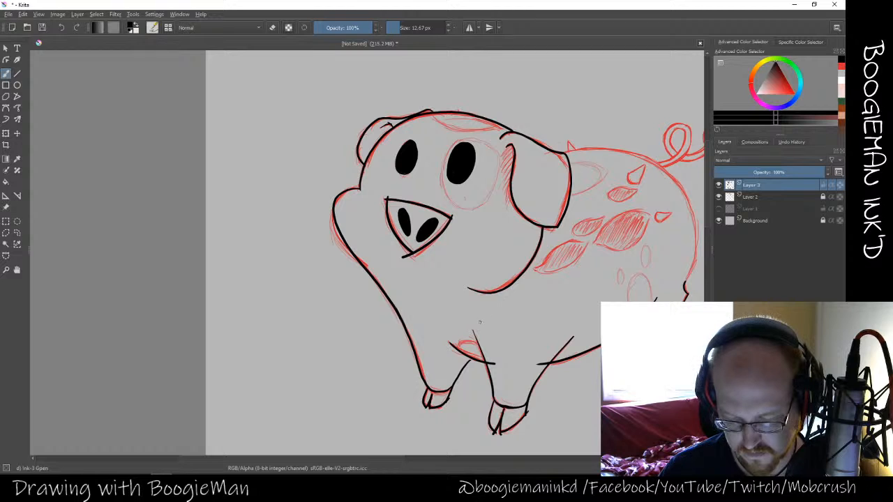
{"action": "key", "text": "ctrl+z"}
{"action": "mouse_move", "coordinate": [464, 287]}
{"action": "left_mouse_down"}
{"action": "mouse_move", "coordinate": [487, 291]}
{"action": "mouse_move", "coordinate": [516, 276]}
{"action": "mouse_move", "coordinate": [539, 225]}
{"action": "left_mouse_up"}
{"action": "key", "text": "ctrl+z"}
{"action": "mouse_move", "coordinate": [468, 286]}
{"action": "left_mouse_down"}
{"action": "mouse_move", "coordinate": [520, 277]}
{"action": "mouse_move", "coordinate": [544, 224]}
{"action": "left_mouse_up"}
{"action": "key", "text": "ctrl+z"}
{"action": "mouse_move", "coordinate": [464, 286]}
{"action": "left_mouse_down"}
{"action": "mouse_move", "coordinate": [492, 292]}
{"action": "mouse_move", "coordinate": [516, 273]}
{"action": "mouse_move", "coordinate": [539, 226]}
{"action": "left_mouse_up"}
{"action": "key", "text": "ctrl+z"}
{"action": "mouse_move", "coordinate": [466, 287]}
{"action": "left_mouse_down"}
{"action": "mouse_move", "coordinate": [514, 283]}
{"action": "mouse_move", "coordinate": [545, 223]}
{"action": "left_mouse_up"}
{"action": "key", "text": "ctrl+z"}
{"action": "mouse_move", "coordinate": [466, 286]}
{"action": "left_mouse_down"}
{"action": "mouse_move", "coordinate": [506, 287]}
{"action": "mouse_move", "coordinate": [544, 223]}
{"action": "left_mouse_up"}
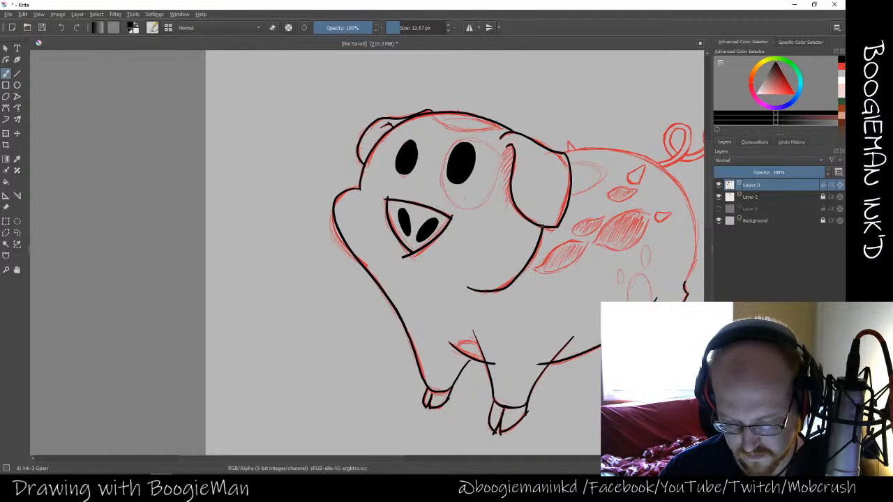
{"action": "key", "text": "ctrl+z"}
{"action": "mouse_move", "coordinate": [466, 287]}
{"action": "left_mouse_down"}
{"action": "mouse_move", "coordinate": [493, 290]}
{"action": "mouse_move", "coordinate": [515, 277]}
{"action": "mouse_move", "coordinate": [544, 223]}
{"action": "left_mouse_up"}
{"action": "key", "text": "ctrl+z"}
{"action": "mouse_move", "coordinate": [466, 289]}
{"action": "left_mouse_down"}
{"action": "mouse_move", "coordinate": [526, 265]}
{"action": "mouse_move", "coordinate": [542, 227]}
{"action": "left_mouse_up"}
{"action": "key", "text": "ctrl+z"}
{"action": "mouse_move", "coordinate": [467, 289]}
{"action": "left_mouse_down"}
{"action": "mouse_move", "coordinate": [501, 290]}
{"action": "mouse_move", "coordinate": [545, 227]}
{"action": "left_mouse_up"}
{"action": "key", "text": "ctrl+z"}
{"action": "mouse_move", "coordinate": [466, 289]}
{"action": "left_mouse_down"}
{"action": "mouse_move", "coordinate": [525, 269]}
{"action": "mouse_move", "coordinate": [542, 222]}
{"action": "left_mouse_up"}
{"action": "key", "text": "ctrl+z"}
{"action": "mouse_move", "coordinate": [463, 286]}
{"action": "left_mouse_down"}
{"action": "mouse_move", "coordinate": [481, 293]}
{"action": "mouse_move", "coordinate": [547, 236]}
{"action": "mouse_move", "coordinate": [545, 218]}
{"action": "left_mouse_up"}
{"action": "key", "text": "ctrl+z"}
{"action": "mouse_move", "coordinate": [465, 286]}
{"action": "left_mouse_down"}
{"action": "mouse_move", "coordinate": [496, 293]}
{"action": "mouse_move", "coordinate": [523, 269]}
{"action": "mouse_move", "coordinate": [547, 217]}
{"action": "left_mouse_up"}
{"action": "key", "text": "ctrl+z"}
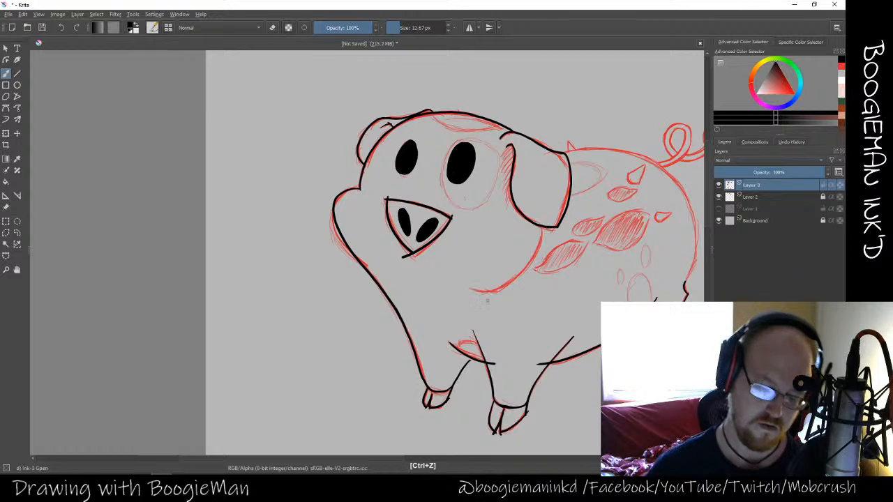
{"action": "mouse_move", "coordinate": [468, 288]}
{"action": "left_mouse_down"}
{"action": "mouse_move", "coordinate": [506, 282]}
{"action": "mouse_move", "coordinate": [533, 255]}
{"action": "mouse_move", "coordinate": [542, 223]}
{"action": "left_mouse_up"}
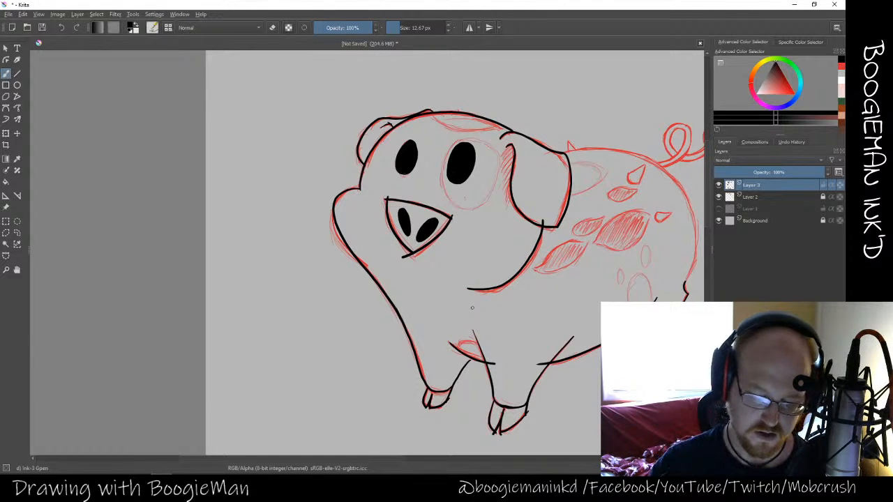
{"action": "key", "text": "ctrl+z"}
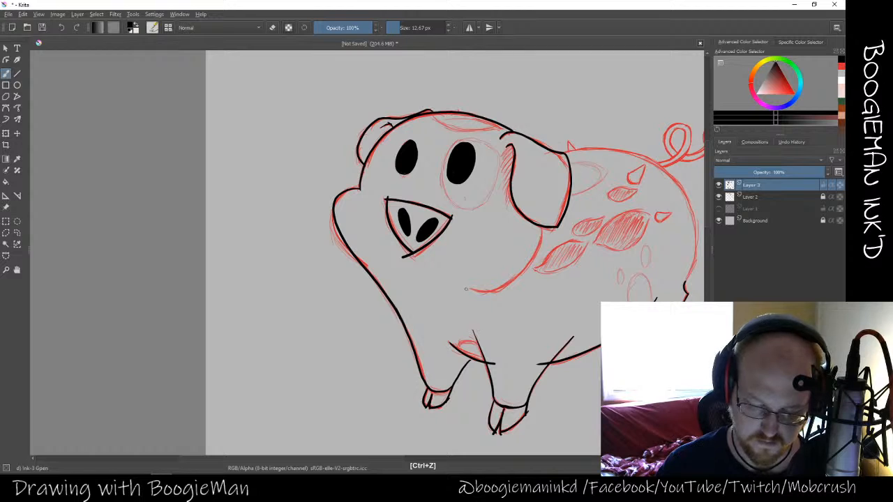
{"action": "mouse_move", "coordinate": [465, 289]}
{"action": "left_mouse_down"}
{"action": "mouse_move", "coordinate": [485, 289]}
{"action": "mouse_move", "coordinate": [539, 250]}
{"action": "mouse_move", "coordinate": [543, 223]}
{"action": "left_mouse_up"}
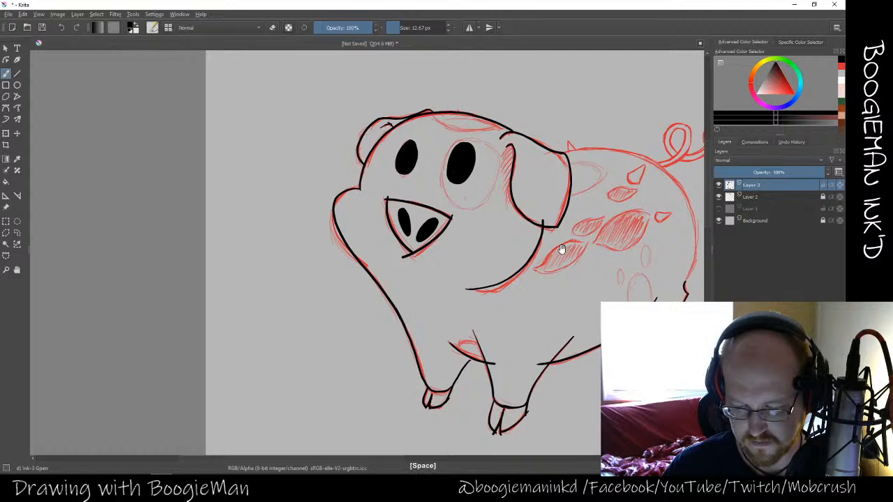
{"action": "left_click_drag", "start_coordinate": [564, 251], "coordinate": [480, 303]}
{"action": "key", "text": "e"}
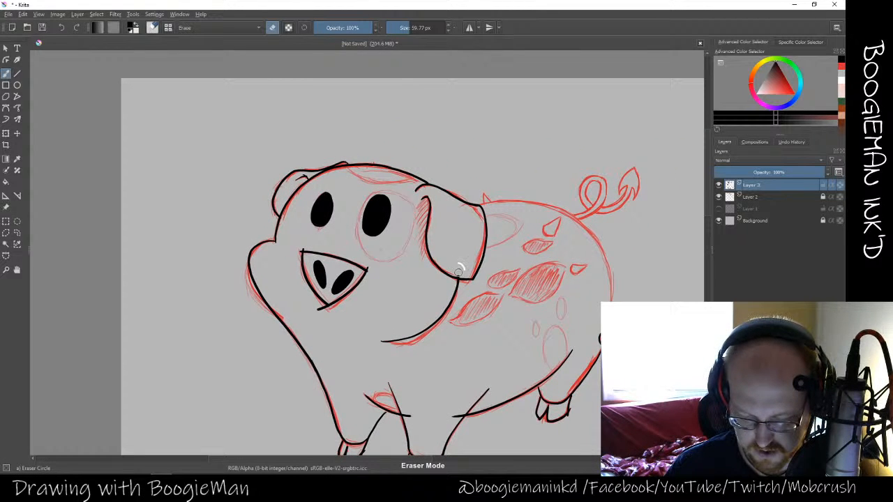
{"action": "key", "text": "e"}
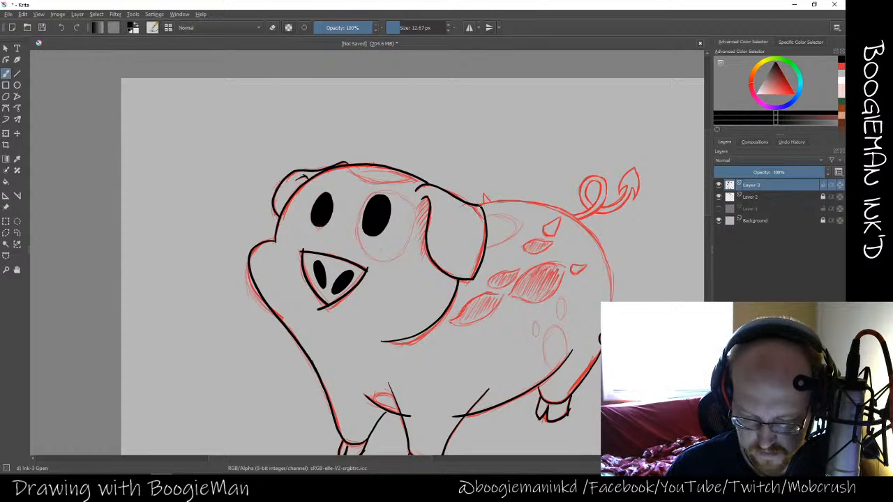
Ink the back and rump contour in one arc from the near ear's rear corner down towards the hind leg
{"action": "mouse_move", "coordinate": [481, 201]}
{"action": "left_mouse_down"}
{"action": "mouse_move", "coordinate": [586, 222]}
{"action": "mouse_move", "coordinate": [608, 269]}
{"action": "mouse_move", "coordinate": [611, 303]}
{"action": "left_mouse_up"}
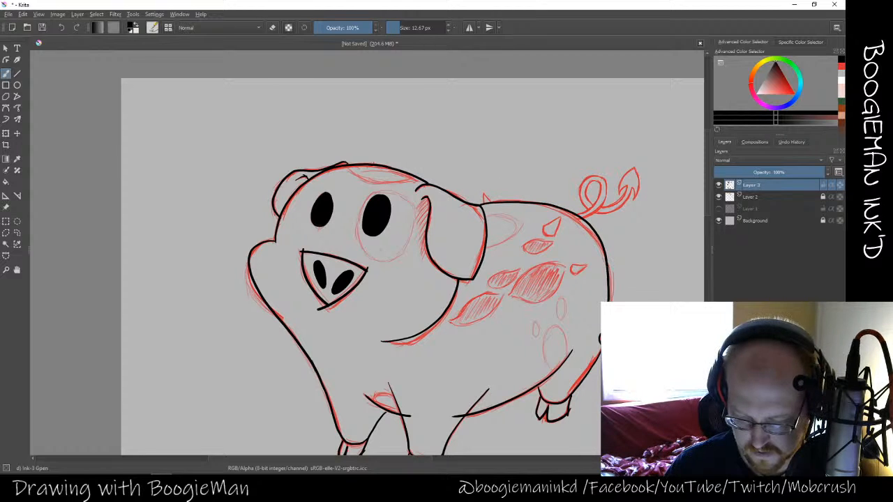
{"action": "key", "text": "ctrl+z"}
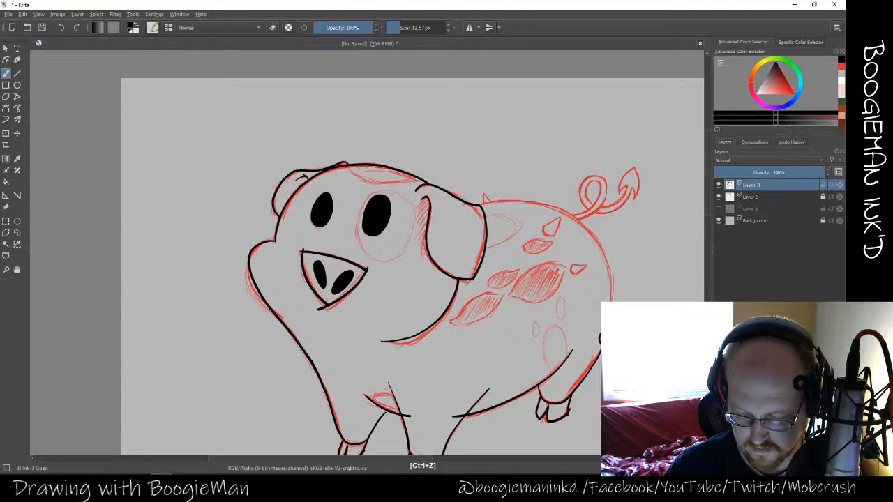
{"action": "mouse_move", "coordinate": [611, 303]}
{"action": "left_mouse_down"}
{"action": "mouse_move", "coordinate": [603, 251]}
{"action": "mouse_move", "coordinate": [562, 211]}
{"action": "mouse_move", "coordinate": [478, 207]}
{"action": "left_mouse_up"}
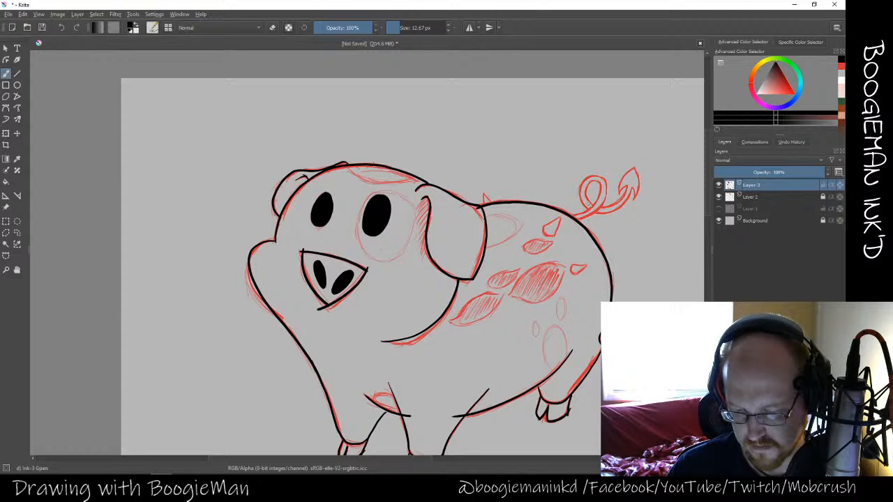
Ink the curled tail with its pointed arrow-shaped tip, and outline the triangular marking on the back below the tail
{"action": "mouse_move", "coordinate": [573, 213]}
{"action": "left_mouse_down"}
{"action": "mouse_move", "coordinate": [598, 194]}
{"action": "mouse_move", "coordinate": [595, 180]}
{"action": "mouse_move", "coordinate": [585, 217]}
{"action": "mouse_move", "coordinate": [600, 206]}
{"action": "mouse_move", "coordinate": [605, 184]}
{"action": "mouse_move", "coordinate": [586, 174]}
{"action": "mouse_move", "coordinate": [581, 199]}
{"action": "mouse_move", "coordinate": [590, 209]}
{"action": "mouse_move", "coordinate": [606, 190]}
{"action": "mouse_move", "coordinate": [597, 176]}
{"action": "mouse_move", "coordinate": [581, 199]}
{"action": "mouse_move", "coordinate": [590, 208]}
{"action": "mouse_move", "coordinate": [626, 189]}
{"action": "mouse_move", "coordinate": [607, 209]}
{"action": "mouse_move", "coordinate": [630, 190]}
{"action": "mouse_move", "coordinate": [632, 198]}
{"action": "left_mouse_up"}
{"action": "key", "text": "ctrl+z"}
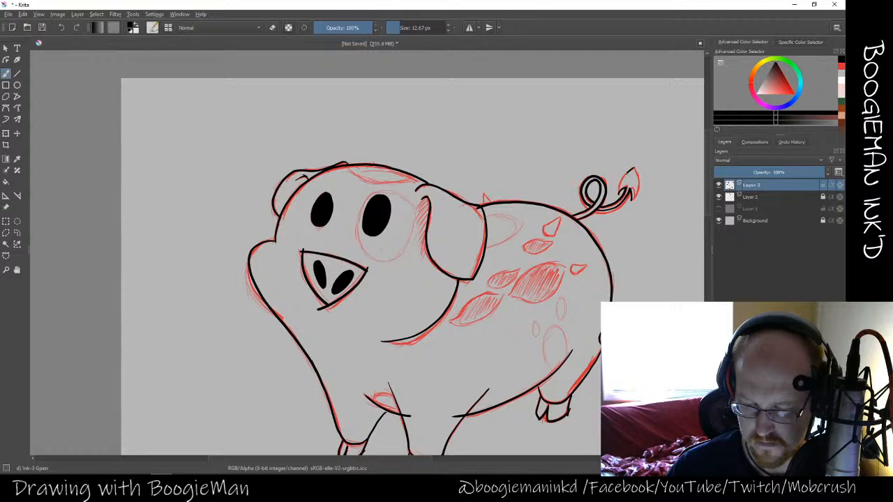
{"action": "mouse_move", "coordinate": [627, 174]}
{"action": "left_mouse_down"}
{"action": "mouse_move", "coordinate": [616, 194]}
{"action": "mouse_move", "coordinate": [637, 187]}
{"action": "mouse_move", "coordinate": [632, 200]}
{"action": "left_mouse_up"}
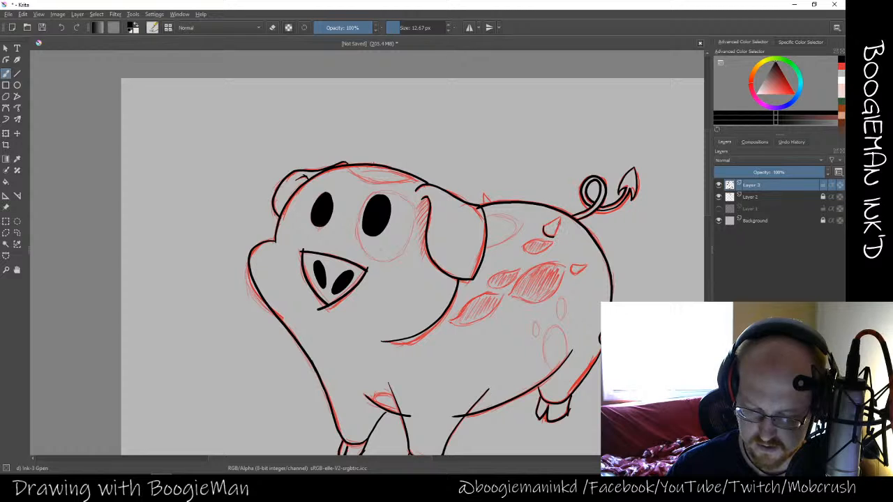
{"action": "mouse_move", "coordinate": [552, 218]}
{"action": "left_mouse_down"}
{"action": "mouse_move", "coordinate": [560, 236]}
{"action": "mouse_move", "coordinate": [544, 228]}
{"action": "left_mouse_up"}
{"action": "key", "text": "ctrl+z"}
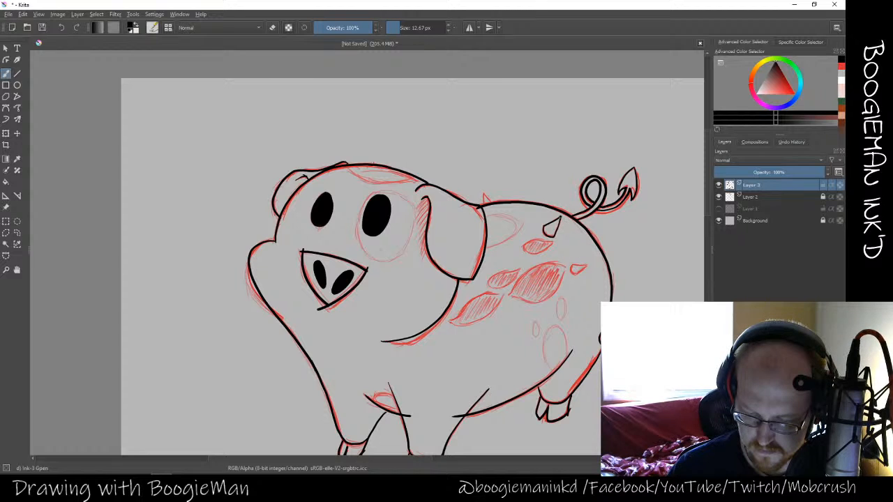
Outline the small triangular marking on the pig's flank and the little spike on the back behind the near ear
{"action": "left_click_drag", "start_coordinate": [572, 264], "coordinate": [577, 274]}
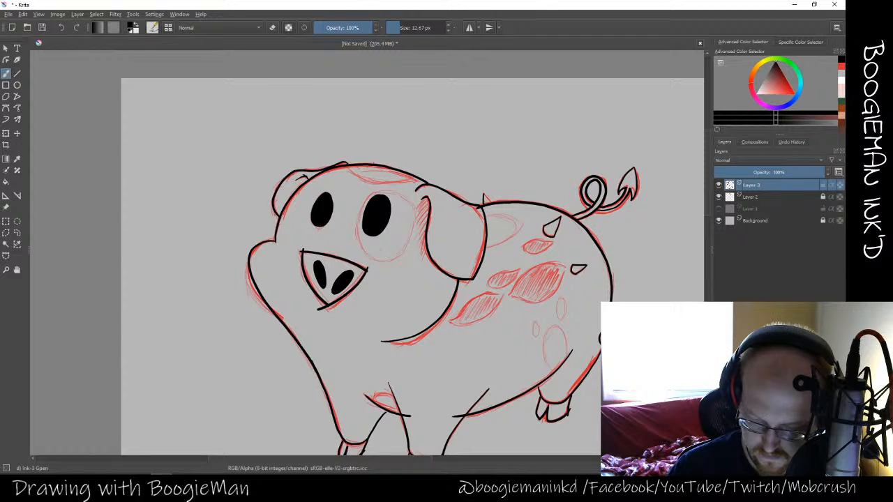
{"action": "left_click_drag", "start_coordinate": [485, 194], "coordinate": [490, 204]}
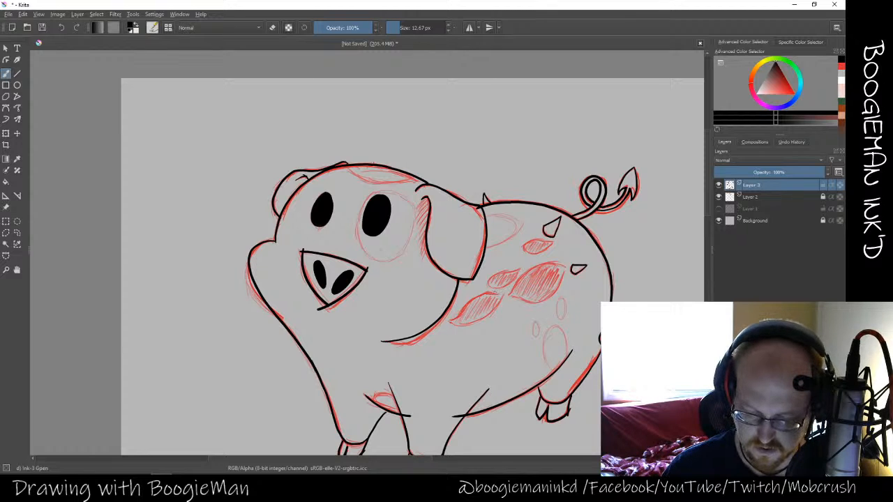
Outline the four leaf-shaped spots on the pig's side and fill them in solid black
{"action": "mouse_move", "coordinate": [454, 320]}
{"action": "left_mouse_down"}
{"action": "mouse_move", "coordinate": [505, 292]}
{"action": "mouse_move", "coordinate": [480, 318]}
{"action": "mouse_move", "coordinate": [451, 324]}
{"action": "mouse_move", "coordinate": [484, 320]}
{"action": "mouse_move", "coordinate": [503, 300]}
{"action": "mouse_move", "coordinate": [486, 318]}
{"action": "mouse_move", "coordinate": [459, 321]}
{"action": "mouse_move", "coordinate": [467, 305]}
{"action": "left_mouse_up"}
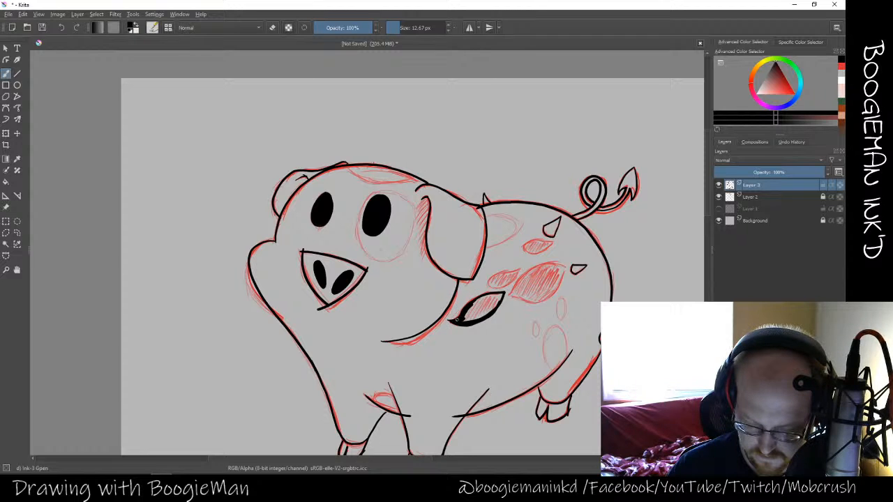
{"action": "mouse_move", "coordinate": [459, 318]}
{"action": "left_mouse_down"}
{"action": "mouse_move", "coordinate": [499, 295]}
{"action": "mouse_move", "coordinate": [477, 302]}
{"action": "mouse_move", "coordinate": [484, 305]}
{"action": "mouse_move", "coordinate": [473, 311]}
{"action": "mouse_move", "coordinate": [490, 298]}
{"action": "mouse_move", "coordinate": [489, 312]}
{"action": "mouse_move", "coordinate": [494, 306]}
{"action": "mouse_move", "coordinate": [468, 322]}
{"action": "left_mouse_up"}
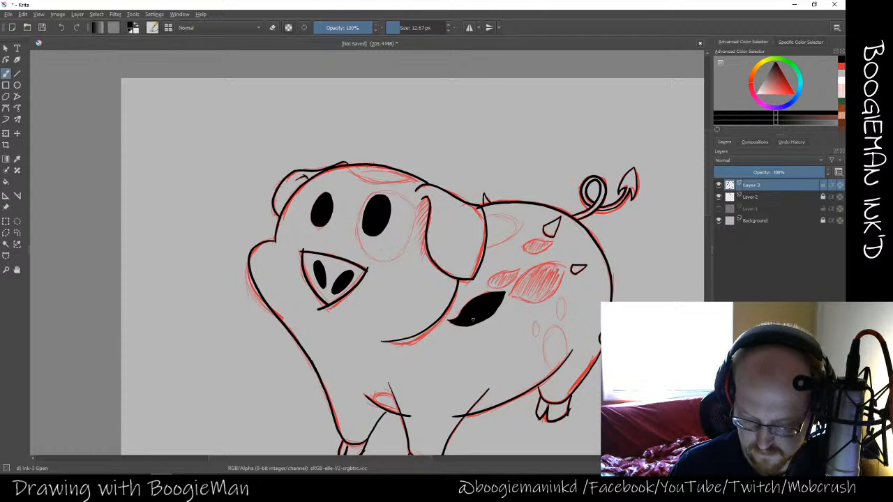
{"action": "mouse_move", "coordinate": [519, 270]}
{"action": "left_mouse_down"}
{"action": "mouse_move", "coordinate": [507, 286]}
{"action": "mouse_move", "coordinate": [491, 289]}
{"action": "mouse_move", "coordinate": [489, 276]}
{"action": "mouse_move", "coordinate": [520, 271]}
{"action": "mouse_move", "coordinate": [499, 276]}
{"action": "mouse_move", "coordinate": [510, 282]}
{"action": "mouse_move", "coordinate": [501, 285]}
{"action": "mouse_move", "coordinate": [490, 277]}
{"action": "mouse_move", "coordinate": [503, 283]}
{"action": "mouse_move", "coordinate": [494, 285]}
{"action": "left_mouse_up"}
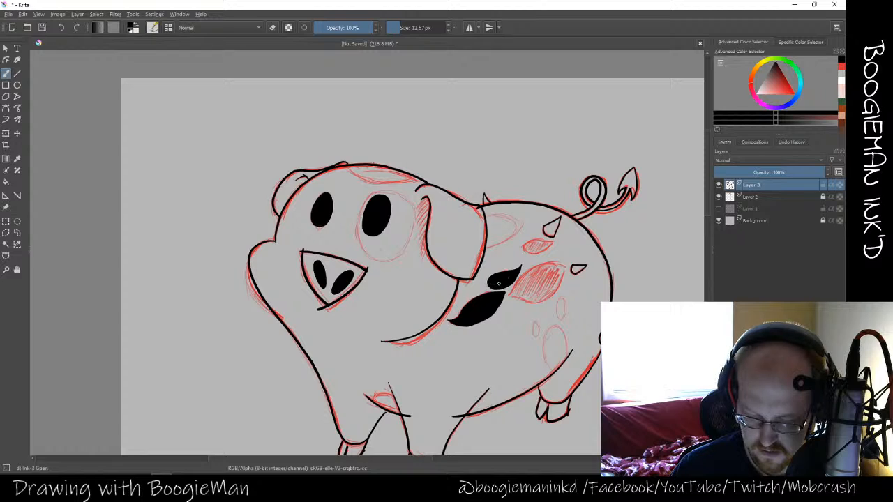
{"action": "mouse_move", "coordinate": [553, 241]}
{"action": "left_mouse_down"}
{"action": "mouse_move", "coordinate": [526, 240]}
{"action": "mouse_move", "coordinate": [533, 255]}
{"action": "mouse_move", "coordinate": [550, 247]}
{"action": "mouse_move", "coordinate": [525, 247]}
{"action": "mouse_move", "coordinate": [535, 249]}
{"action": "left_mouse_up"}
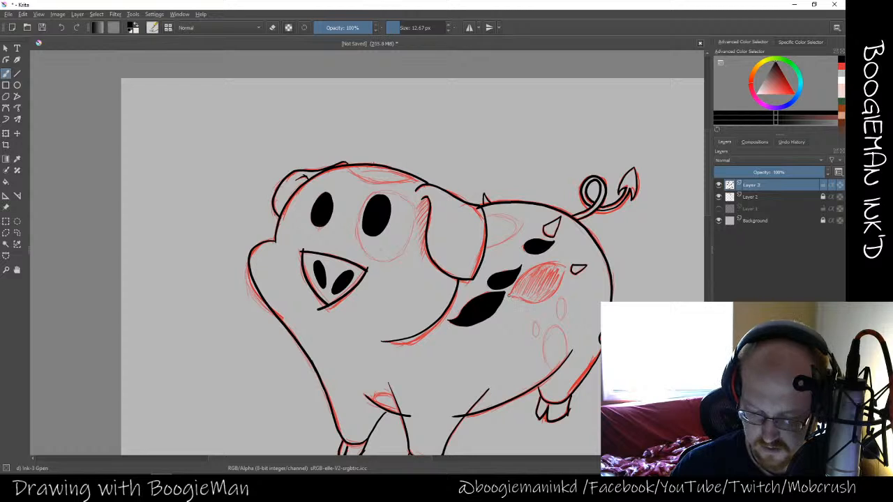
{"action": "mouse_move", "coordinate": [513, 290]}
{"action": "left_mouse_down"}
{"action": "mouse_move", "coordinate": [540, 267]}
{"action": "mouse_move", "coordinate": [560, 264]}
{"action": "mouse_move", "coordinate": [562, 280]}
{"action": "left_mouse_up"}
{"action": "left_click_drag", "start_coordinate": [556, 297], "coordinate": [536, 305]}
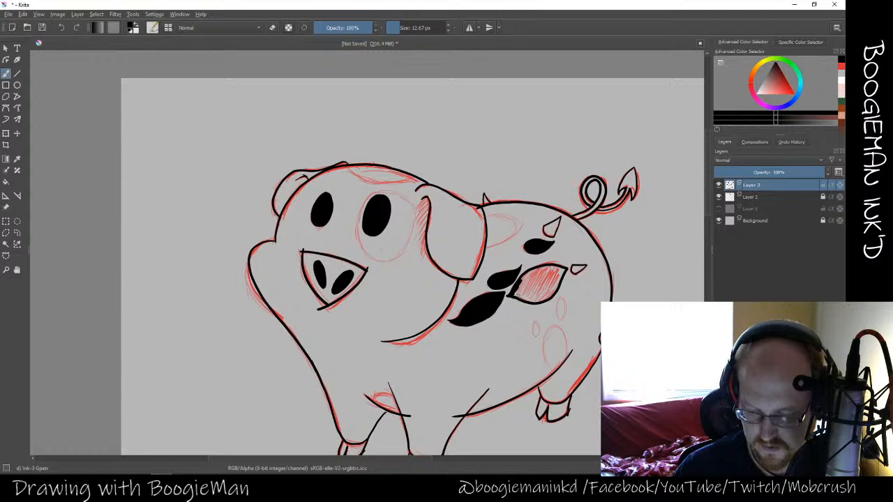
{"action": "mouse_move", "coordinate": [518, 296]}
{"action": "left_mouse_down"}
{"action": "mouse_move", "coordinate": [529, 274]}
{"action": "mouse_move", "coordinate": [518, 297]}
{"action": "mouse_move", "coordinate": [546, 298]}
{"action": "mouse_move", "coordinate": [532, 301]}
{"action": "mouse_move", "coordinate": [547, 294]}
{"action": "mouse_move", "coordinate": [530, 289]}
{"action": "mouse_move", "coordinate": [539, 292]}
{"action": "mouse_move", "coordinate": [530, 299]}
{"action": "mouse_move", "coordinate": [544, 296]}
{"action": "mouse_move", "coordinate": [548, 274]}
{"action": "mouse_move", "coordinate": [537, 281]}
{"action": "mouse_move", "coordinate": [553, 279]}
{"action": "mouse_move", "coordinate": [554, 293]}
{"action": "mouse_move", "coordinate": [560, 277]}
{"action": "mouse_move", "coordinate": [546, 267]}
{"action": "mouse_move", "coordinate": [555, 270]}
{"action": "mouse_move", "coordinate": [549, 277]}
{"action": "left_mouse_up"}
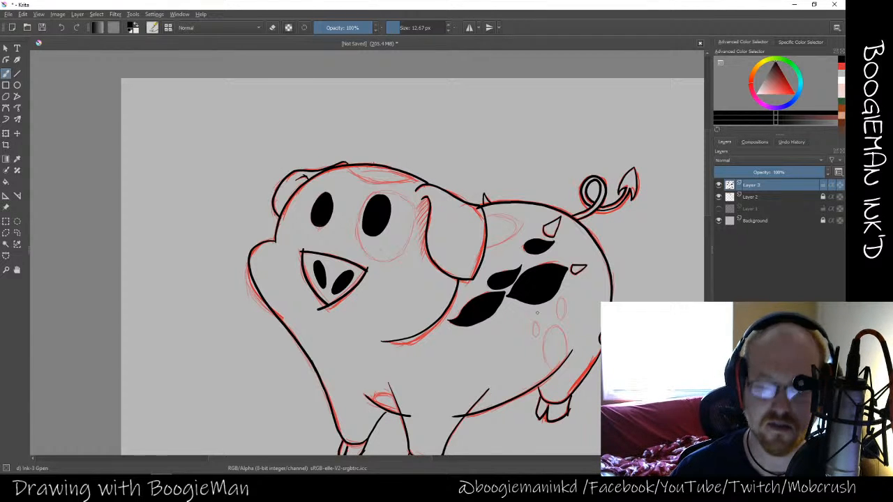
Ink the seated pig's cheek and chest contour in one line from beside the far eye down to the far front hoof
{"action": "mouse_move", "coordinate": [515, 351]}
{"action": "left_mouse_down"}
{"action": "mouse_move", "coordinate": [502, 265]}
{"action": "mouse_move", "coordinate": [555, 315]}
{"action": "mouse_move", "coordinate": [452, 277]}
{"action": "left_mouse_up"}
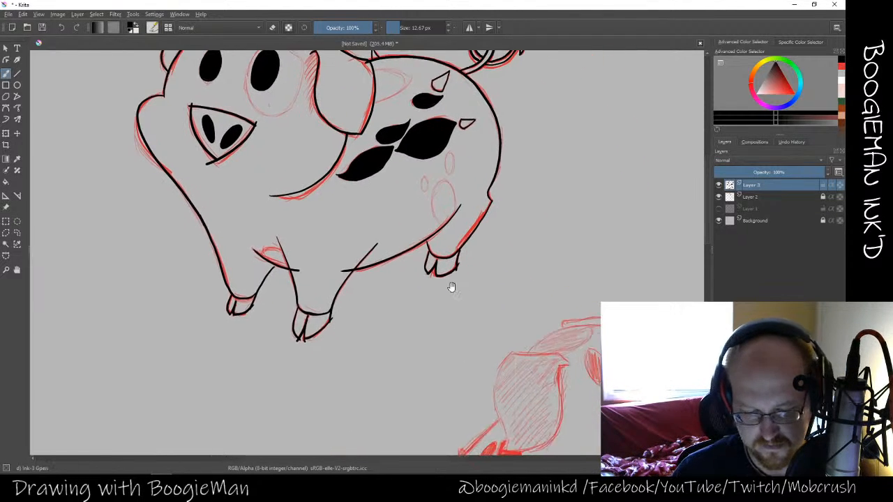
{"action": "mouse_move", "coordinate": [461, 391]}
{"action": "left_mouse_down"}
{"action": "mouse_move", "coordinate": [407, 305]}
{"action": "mouse_move", "coordinate": [372, 276]}
{"action": "left_mouse_up"}
{"action": "mouse_move", "coordinate": [399, 312]}
{"action": "left_mouse_down"}
{"action": "mouse_move", "coordinate": [378, 295]}
{"action": "mouse_move", "coordinate": [423, 313]}
{"action": "mouse_move", "coordinate": [367, 295]}
{"action": "mouse_move", "coordinate": [410, 257]}
{"action": "mouse_move", "coordinate": [405, 281]}
{"action": "mouse_move", "coordinate": [423, 265]}
{"action": "left_mouse_up"}
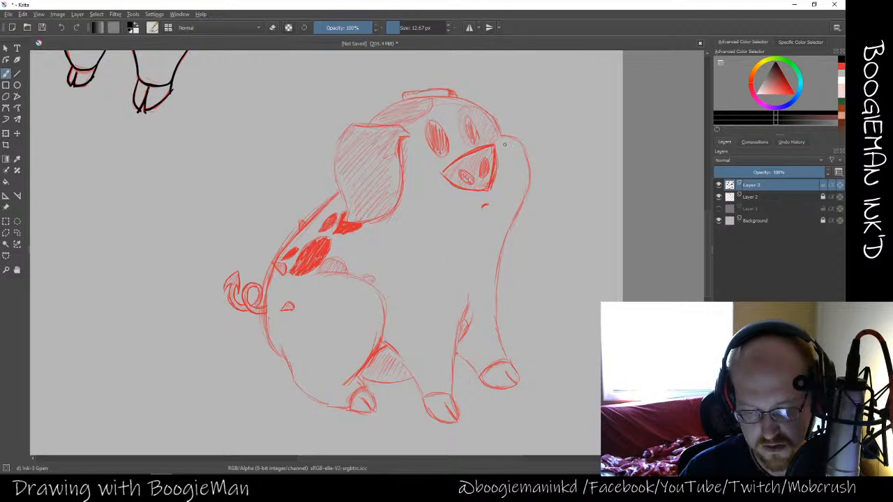
{"action": "mouse_move", "coordinate": [502, 136]}
{"action": "left_mouse_down"}
{"action": "mouse_move", "coordinate": [530, 176]}
{"action": "mouse_move", "coordinate": [505, 253]}
{"action": "mouse_move", "coordinate": [509, 356]}
{"action": "left_mouse_up"}
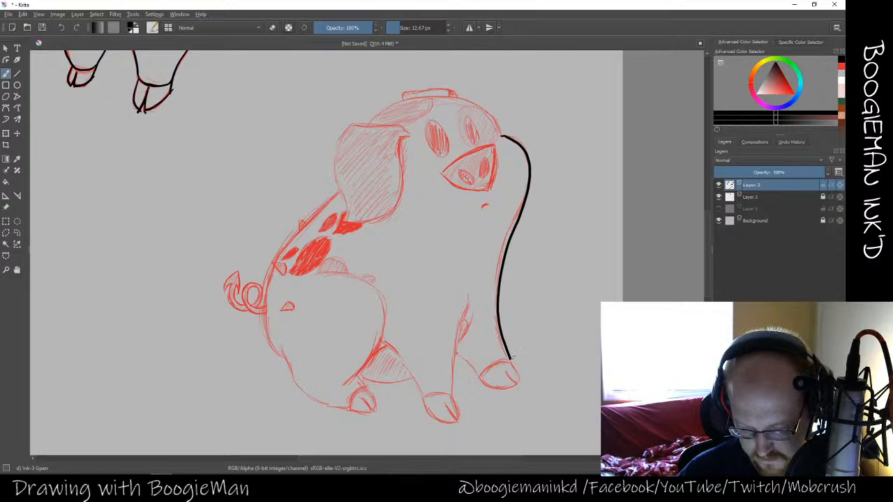
{"action": "mouse_move", "coordinate": [455, 353]}
{"action": "left_mouse_down"}
{"action": "mouse_move", "coordinate": [479, 378]}
{"action": "mouse_move", "coordinate": [512, 361]}
{"action": "left_mouse_up"}
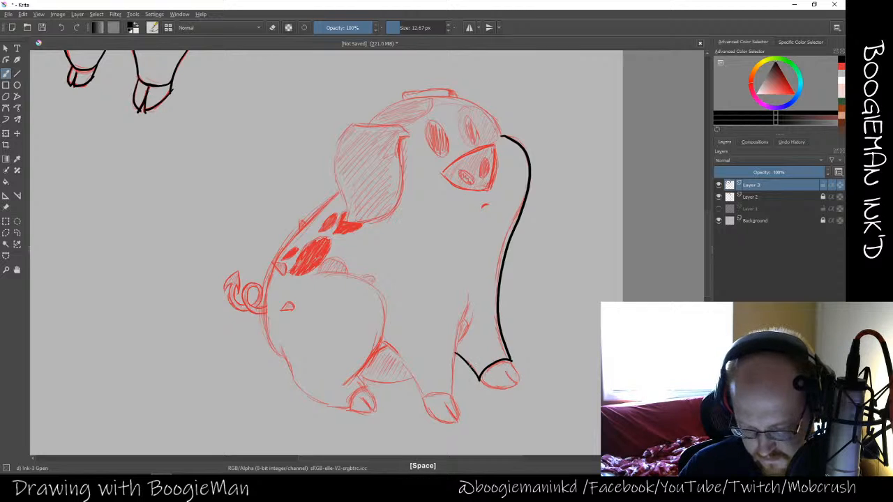
{"action": "key", "text": "ctrl+z"}
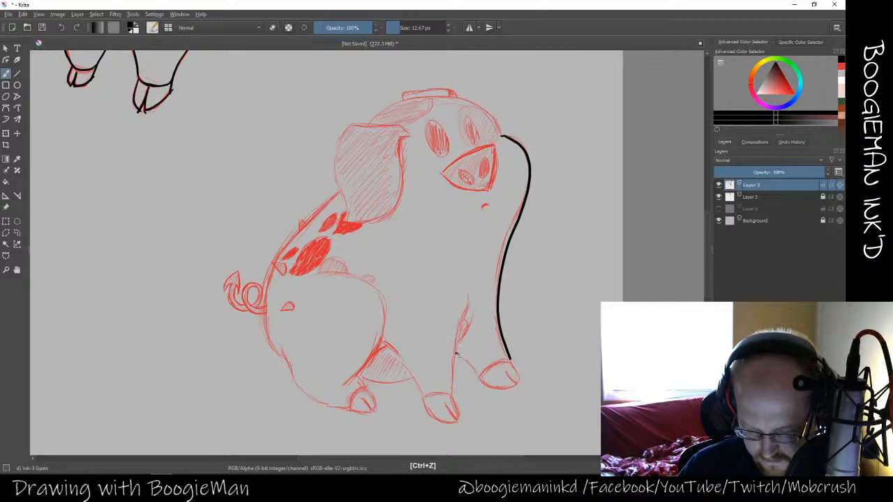
{"action": "left_click_drag", "start_coordinate": [456, 353], "coordinate": [481, 383]}
{"action": "key", "text": "ctrl+z"}
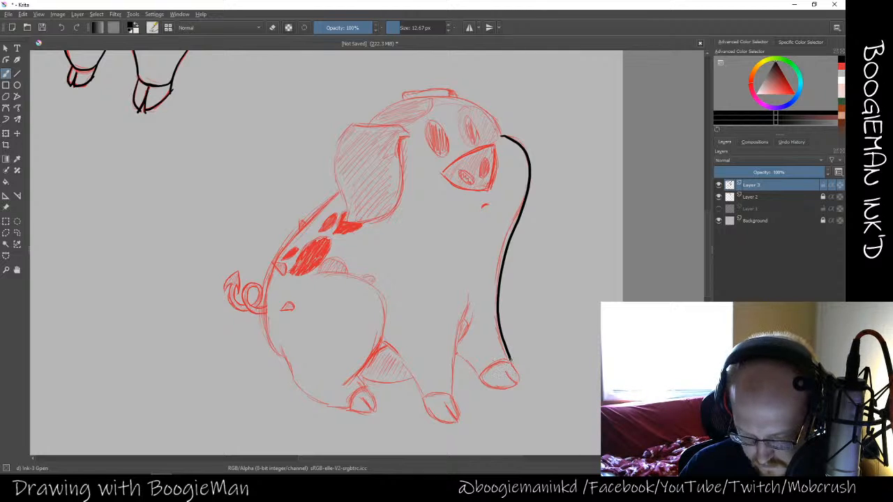
{"action": "left_click_drag", "start_coordinate": [510, 355], "coordinate": [481, 376]}
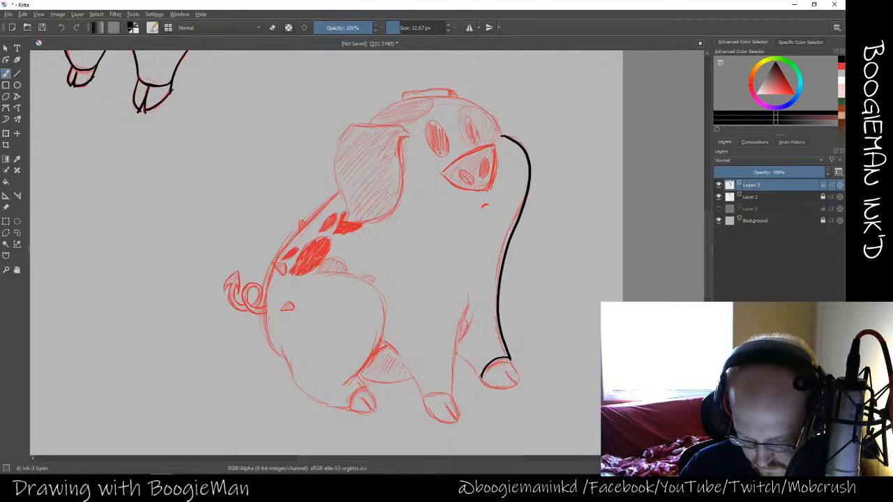
{"action": "key", "text": "ctrl+z"}
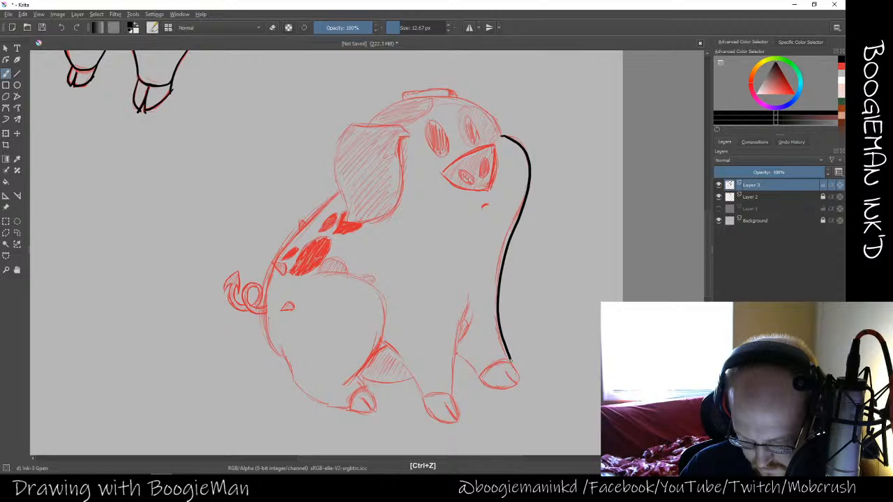
{"action": "mouse_move", "coordinate": [510, 360]}
{"action": "left_mouse_down"}
{"action": "mouse_move", "coordinate": [480, 373]}
{"action": "mouse_move", "coordinate": [480, 382]}
{"action": "left_mouse_up"}
{"action": "key", "text": "ctrl+z"}
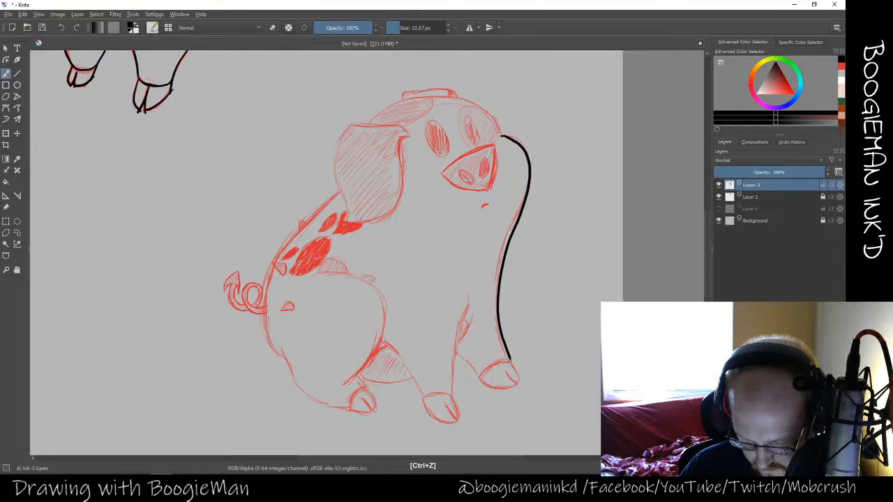
Ink the seated pig's far front hoof with its arched upper edge, rounded base and cleft, redoing strokes that miss the sketch
{"action": "left_click_drag", "start_coordinate": [509, 354], "coordinate": [482, 376]}
{"action": "key", "text": "ctrl+z"}
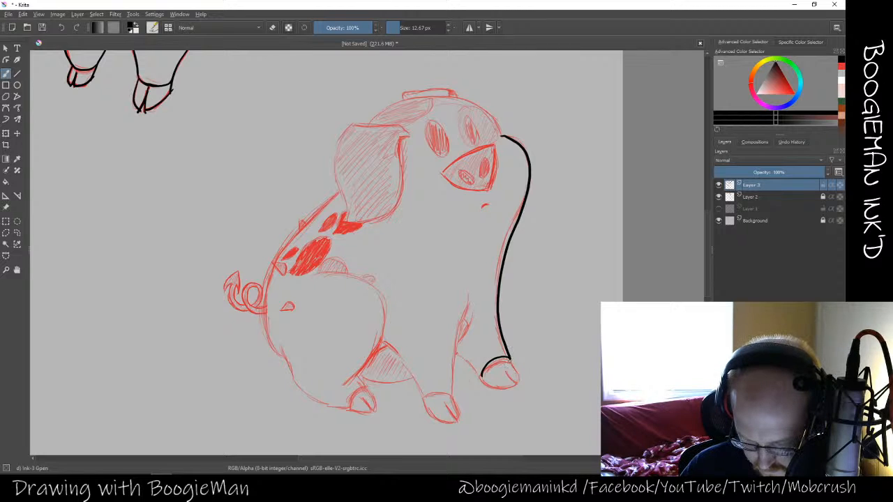
{"action": "mouse_move", "coordinate": [510, 359]}
{"action": "left_mouse_down"}
{"action": "mouse_move", "coordinate": [517, 382]}
{"action": "mouse_move", "coordinate": [504, 388]}
{"action": "left_mouse_up"}
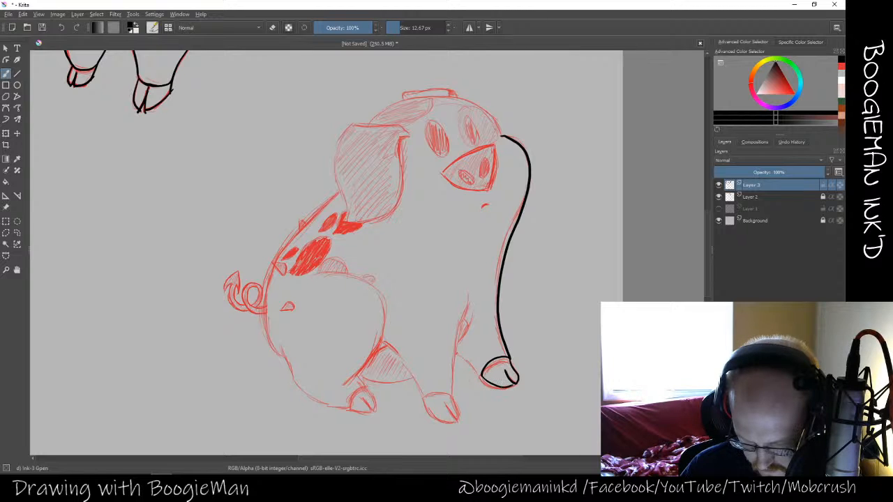
{"action": "key", "text": "ctrl+z"}
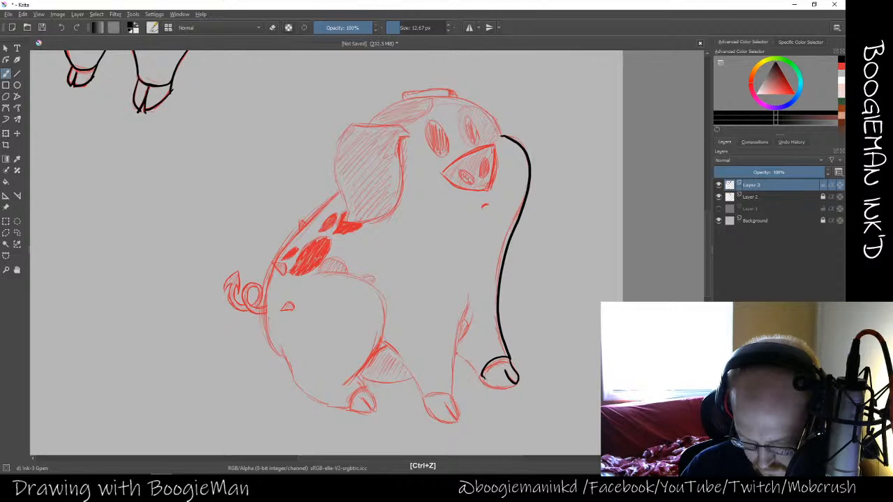
{"action": "mouse_move", "coordinate": [484, 379]}
{"action": "left_mouse_down"}
{"action": "mouse_move", "coordinate": [516, 387]}
{"action": "mouse_move", "coordinate": [495, 389]}
{"action": "mouse_move", "coordinate": [482, 376]}
{"action": "mouse_move", "coordinate": [515, 384]}
{"action": "mouse_move", "coordinate": [506, 392]}
{"action": "mouse_move", "coordinate": [519, 384]}
{"action": "mouse_move", "coordinate": [487, 382]}
{"action": "mouse_move", "coordinate": [518, 384]}
{"action": "left_mouse_up"}
{"action": "key", "text": "ctrl+z"}
{"action": "key", "text": "ctrl+z"}
{"action": "key", "text": "ctrl+z"}
{"action": "key", "text": "ctrl+z"}
{"action": "key", "text": "ctrl+z"}
{"action": "key", "text": "ctrl+z"}
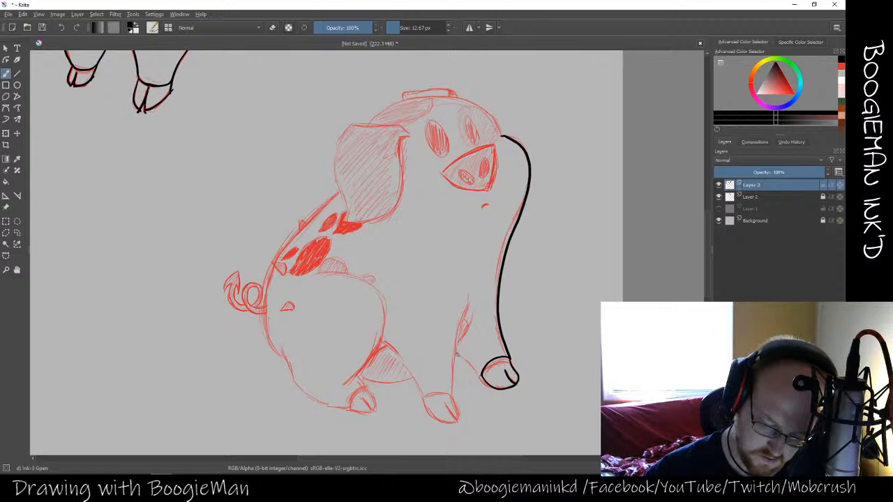
Ink the far front leg's inner edge and armpit line, and the near front leg's front edge with its hoof's upper arc
{"action": "left_click_drag", "start_coordinate": [457, 355], "coordinate": [475, 370]}
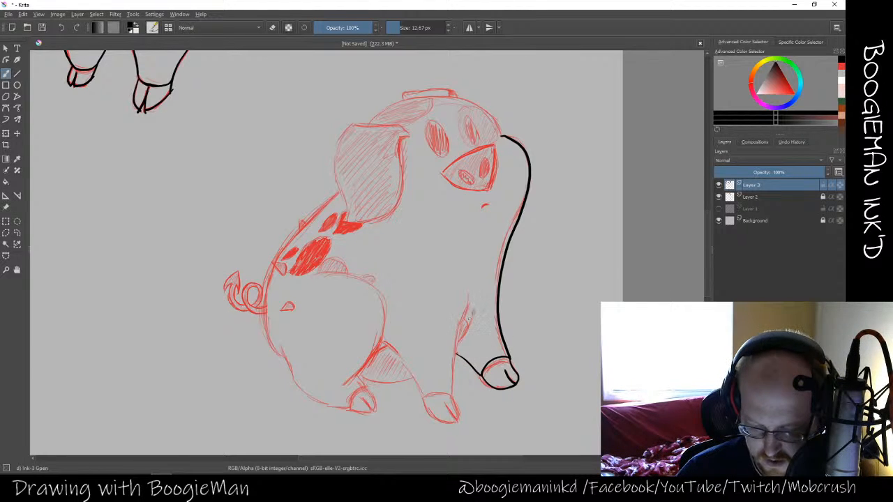
{"action": "left_click_drag", "start_coordinate": [474, 308], "coordinate": [456, 349]}
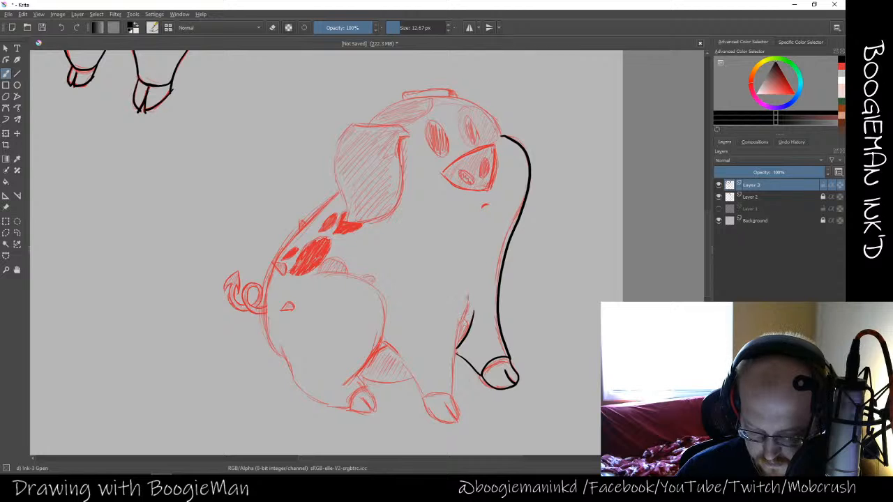
{"action": "mouse_move", "coordinate": [468, 307]}
{"action": "left_mouse_down"}
{"action": "mouse_move", "coordinate": [454, 391]}
{"action": "mouse_move", "coordinate": [422, 409]}
{"action": "left_mouse_up"}
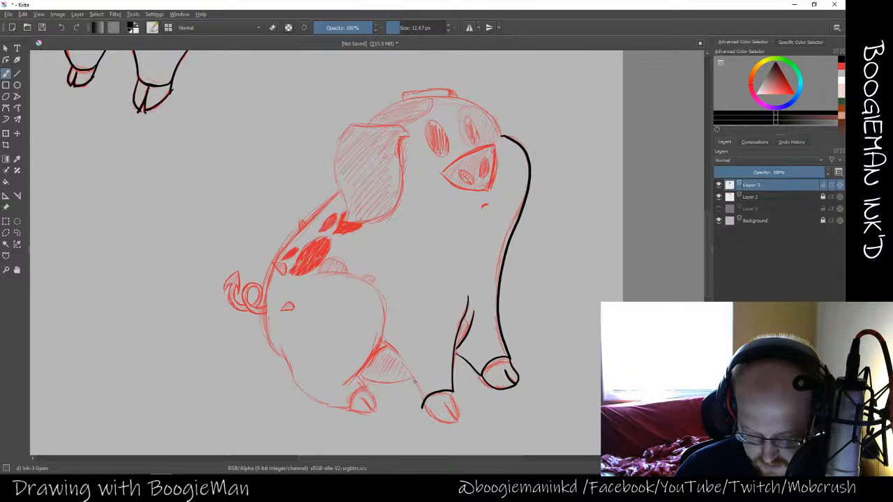
Ink the near front leg's rear edge from the thigh down to the hoof, and complete the cloven hoof outline
{"action": "left_click_drag", "start_coordinate": [381, 339], "coordinate": [422, 407]}
{"action": "key", "text": "ctrl+z"}
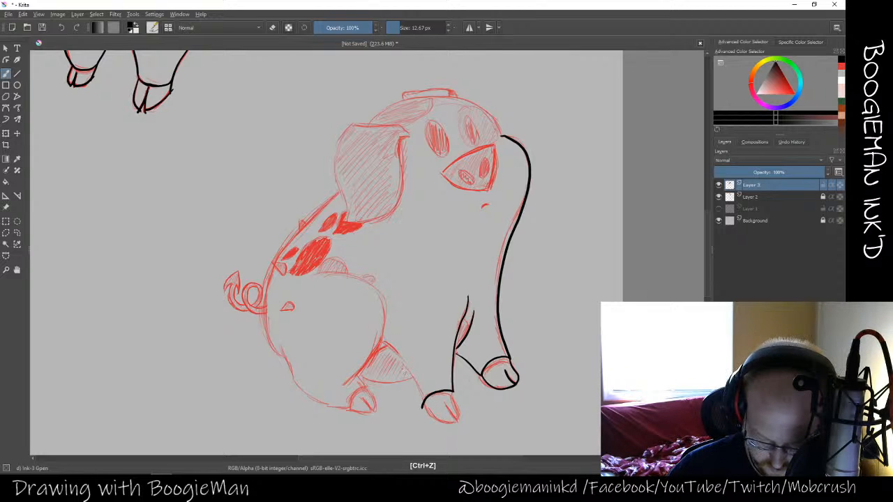
{"action": "left_click_drag", "start_coordinate": [381, 340], "coordinate": [423, 409]}
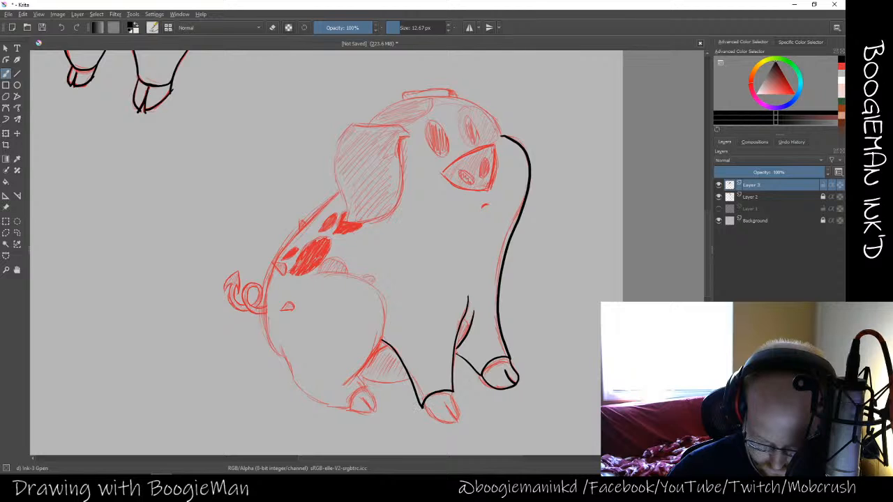
{"action": "key", "text": "ctrl+z"}
{"action": "mouse_move", "coordinate": [381, 340]}
{"action": "left_mouse_down"}
{"action": "mouse_move", "coordinate": [409, 369]}
{"action": "mouse_move", "coordinate": [426, 413]}
{"action": "mouse_move", "coordinate": [458, 422]}
{"action": "mouse_move", "coordinate": [457, 413]}
{"action": "mouse_move", "coordinate": [459, 422]}
{"action": "mouse_move", "coordinate": [458, 407]}
{"action": "mouse_move", "coordinate": [459, 423]}
{"action": "left_mouse_up"}
{"action": "key", "text": "ctrl+z"}
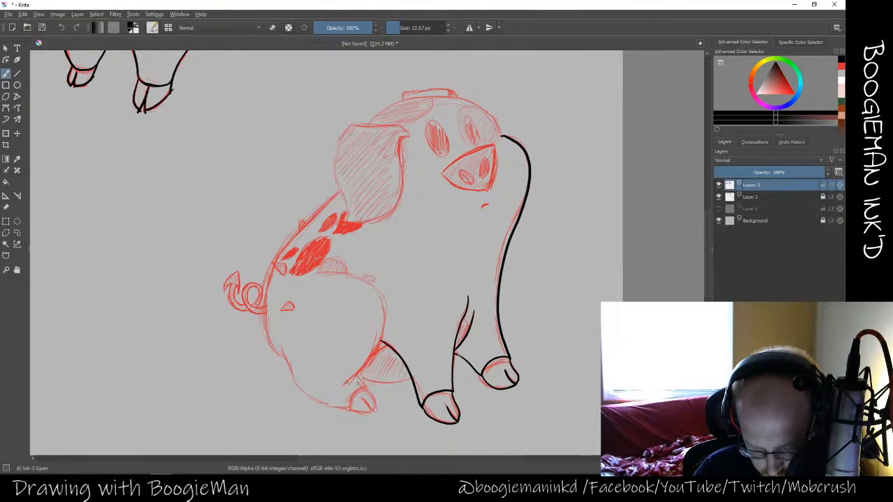
Ink the thigh's large arc from the back around to the lower leg, and the hind hoof's rear edge
{"action": "mouse_move", "coordinate": [343, 384]}
{"action": "left_mouse_down"}
{"action": "mouse_move", "coordinate": [376, 347]}
{"action": "mouse_move", "coordinate": [384, 312]}
{"action": "mouse_move", "coordinate": [365, 282]}
{"action": "mouse_move", "coordinate": [309, 276]}
{"action": "left_mouse_up"}
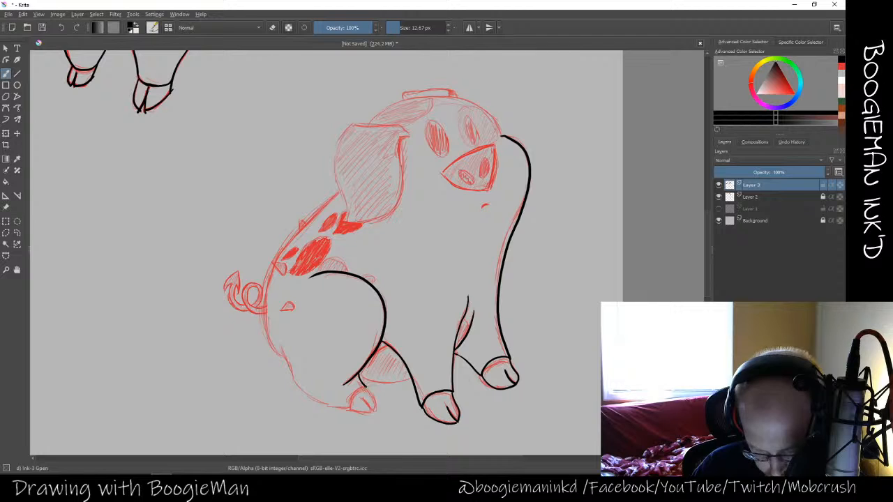
{"action": "left_click_drag", "start_coordinate": [357, 388], "coordinate": [351, 412]}
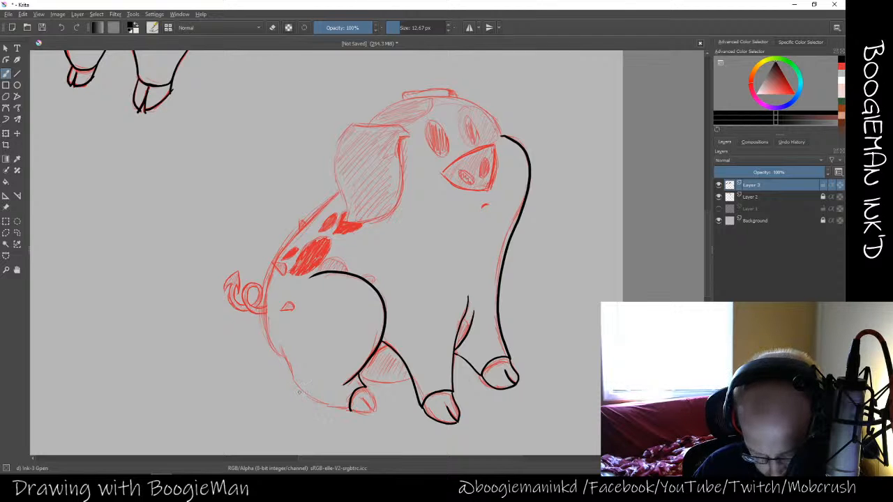
{"action": "mouse_move", "coordinate": [282, 349]}
{"action": "left_mouse_down"}
{"action": "mouse_move", "coordinate": [303, 391]}
{"action": "mouse_move", "coordinate": [344, 407]}
{"action": "left_mouse_up"}
{"action": "key", "text": "ctrl+z"}
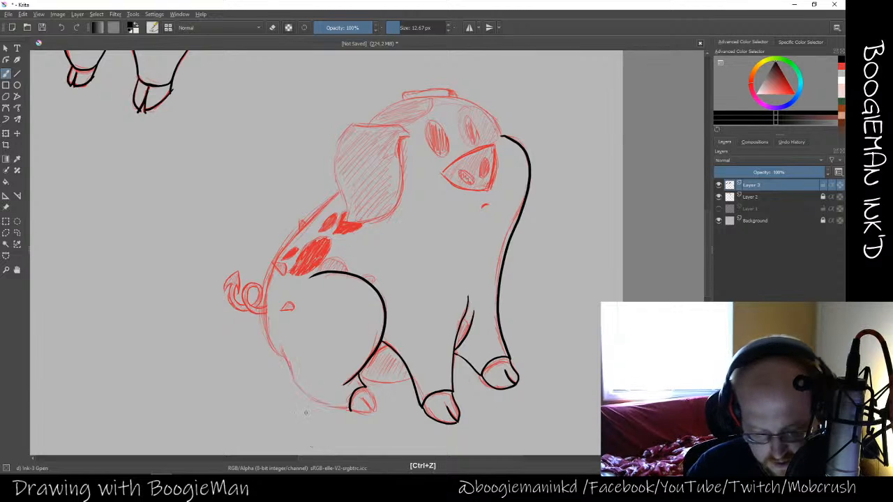
{"action": "left_click_drag", "start_coordinate": [280, 347], "coordinate": [296, 386]}
{"action": "key", "text": "ctrl+z"}
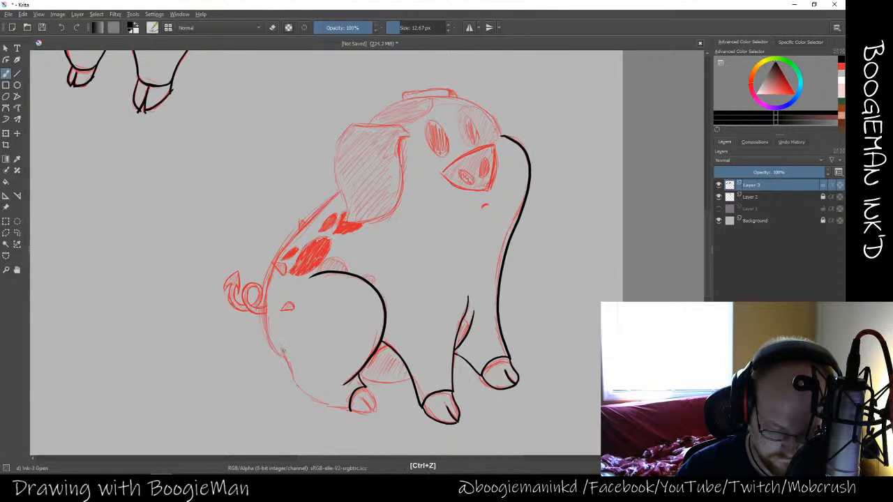
{"action": "left_click_drag", "start_coordinate": [280, 346], "coordinate": [294, 384]}
{"action": "key", "text": "ctrl+z"}
{"action": "left_click_drag", "start_coordinate": [280, 347], "coordinate": [294, 383]}
{"action": "key", "text": "ctrl+z"}
{"action": "left_click_drag", "start_coordinate": [280, 347], "coordinate": [294, 381]}
{"action": "key", "text": "ctrl+z"}
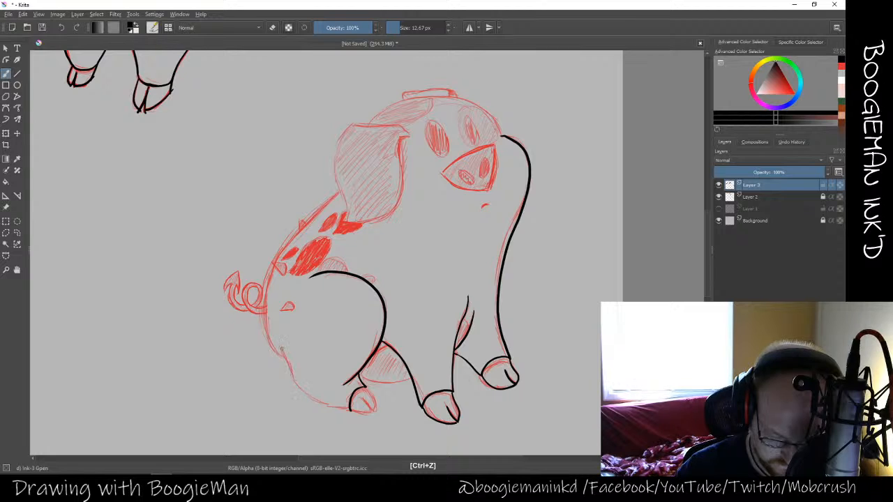
Ink the lower rump curve down to the hind hoof, and draw the hoof's bottom edge and cleft
{"action": "mouse_move", "coordinate": [280, 347]}
{"action": "left_mouse_down"}
{"action": "mouse_move", "coordinate": [293, 381]}
{"action": "mouse_move", "coordinate": [318, 403]}
{"action": "mouse_move", "coordinate": [354, 413]}
{"action": "mouse_move", "coordinate": [325, 408]}
{"action": "mouse_move", "coordinate": [291, 378]}
{"action": "mouse_move", "coordinate": [344, 414]}
{"action": "left_mouse_up"}
{"action": "key", "text": "ctrl+z"}
{"action": "key", "text": "ctrl+z"}
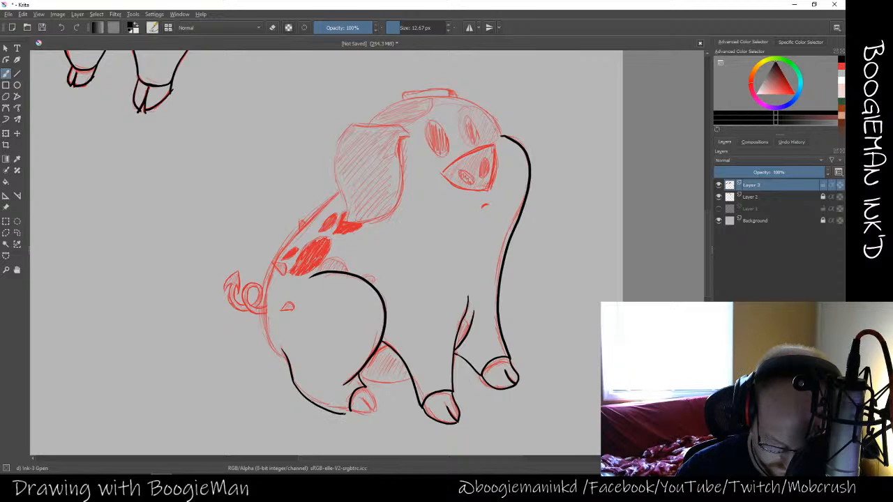
{"action": "key", "text": "ctrl+z"}
{"action": "left_click_drag", "start_coordinate": [292, 378], "coordinate": [352, 413]}
{"action": "key", "text": "ctrl+z"}
{"action": "mouse_move", "coordinate": [292, 378]}
{"action": "left_mouse_down"}
{"action": "mouse_move", "coordinate": [304, 394]}
{"action": "mouse_move", "coordinate": [348, 410]}
{"action": "left_mouse_up"}
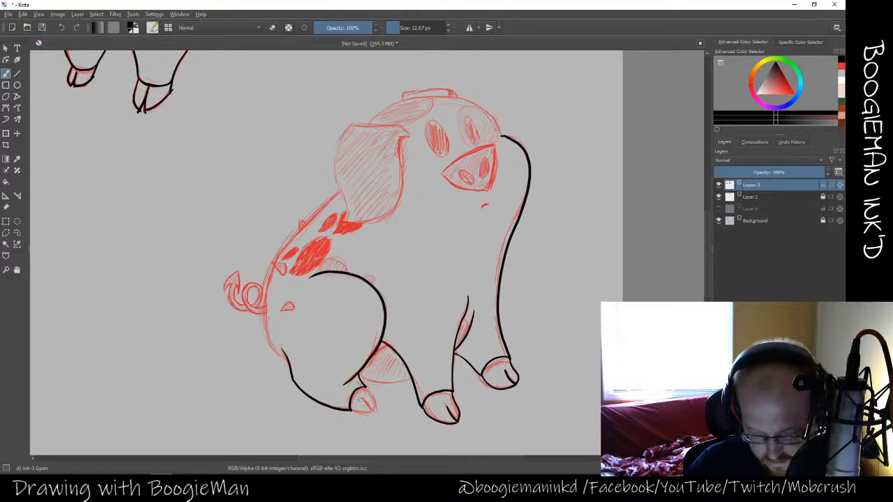
{"action": "left_click_drag", "start_coordinate": [353, 410], "coordinate": [370, 412]}
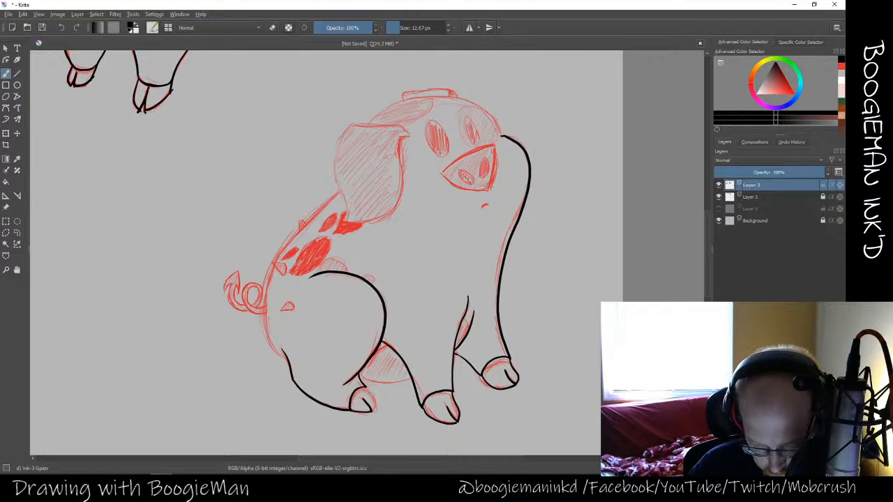
Ink the hind hoof's front edge and the belly curve between the hind hoof and the near front leg
{"action": "left_click_drag", "start_coordinate": [367, 388], "coordinate": [375, 411]}
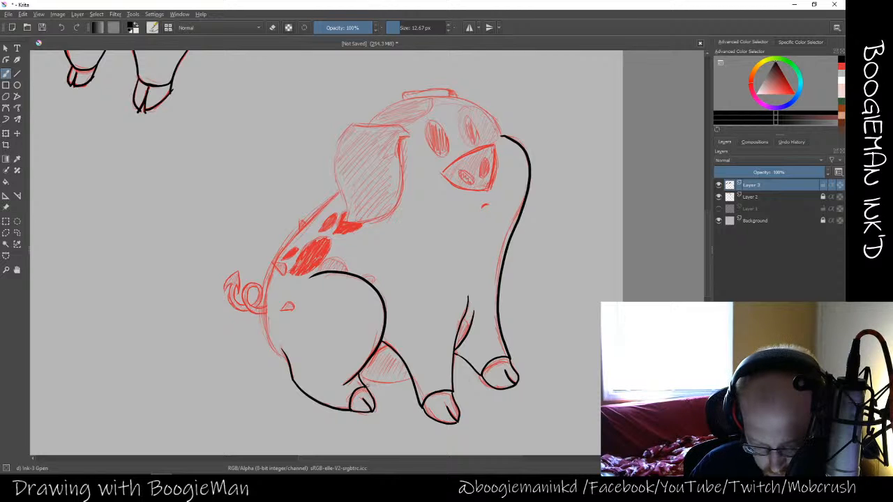
{"action": "left_click_drag", "start_coordinate": [377, 386], "coordinate": [405, 382]}
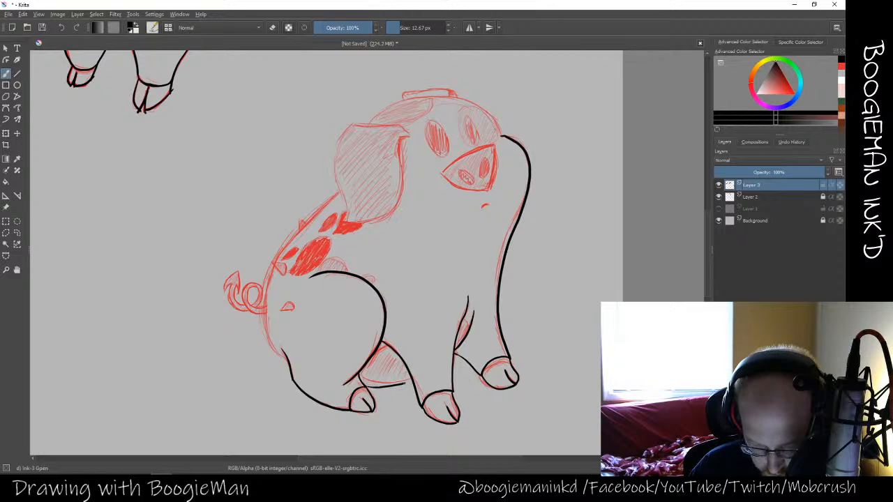
{"action": "key", "text": "ctrl+z"}
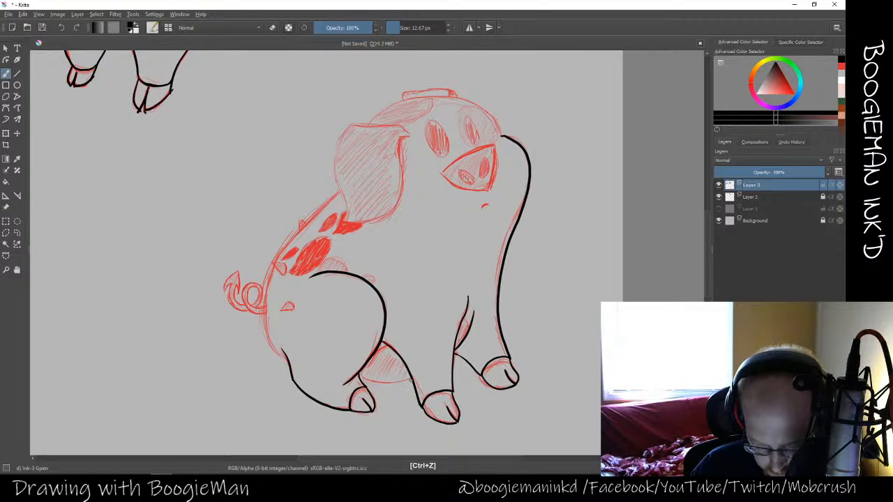
{"action": "left_click_drag", "start_coordinate": [409, 383], "coordinate": [376, 392]}
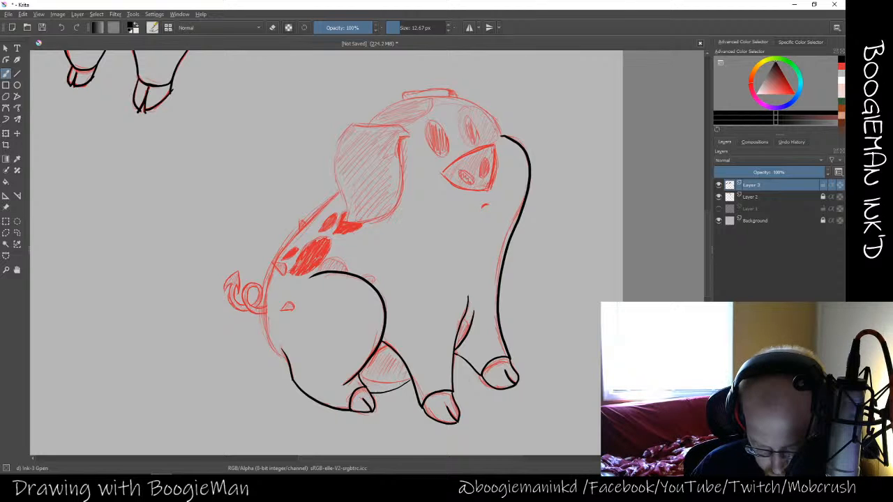
{"action": "left_click_drag", "start_coordinate": [402, 386], "coordinate": [379, 394]}
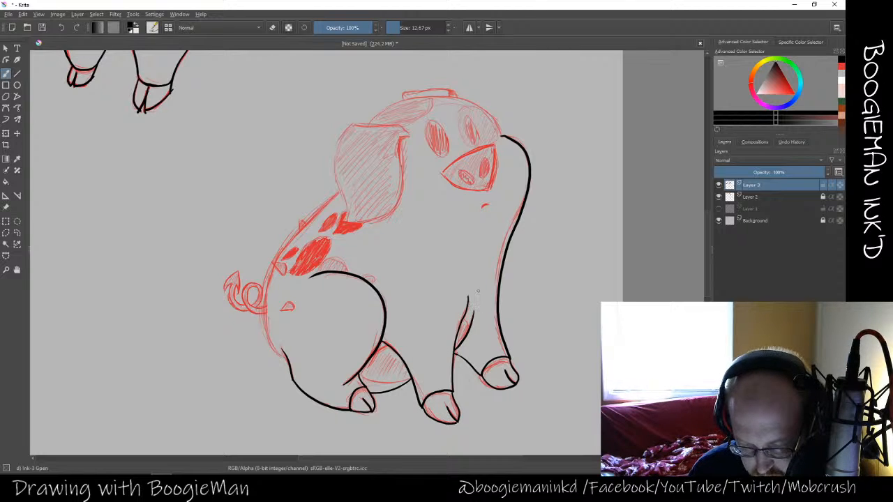
Erase the armpit line beside the upper inner edge of the near front leg
{"action": "key", "text": "e"}
{"action": "left_click_drag", "start_coordinate": [475, 311], "coordinate": [457, 349]}
{"action": "key", "text": "e"}
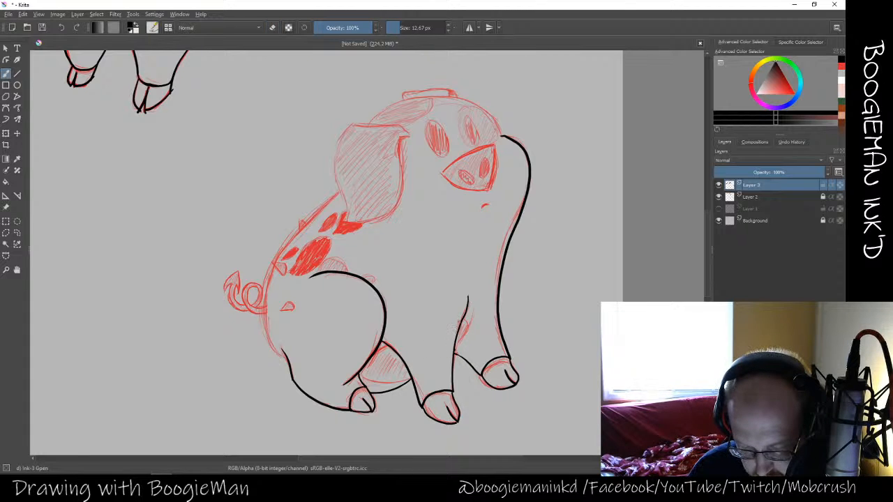
{"action": "left_click_drag", "start_coordinate": [474, 306], "coordinate": [483, 288]}
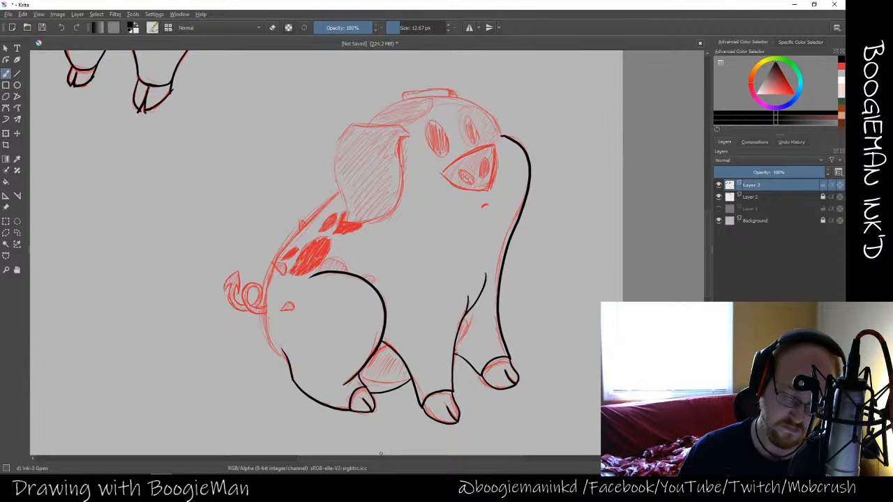
{"action": "key", "text": "e"}
{"action": "left_click_drag", "start_coordinate": [486, 271], "coordinate": [471, 309]}
{"action": "key", "text": "e"}
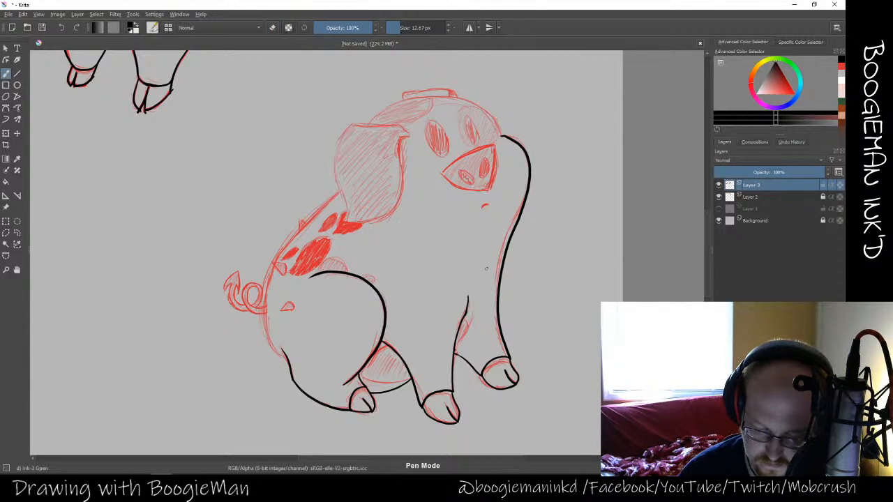
{"action": "left_click_drag", "start_coordinate": [486, 267], "coordinate": [462, 325]}
{"action": "key", "text": "e"}
{"action": "left_click_drag", "start_coordinate": [487, 264], "coordinate": [469, 318]}
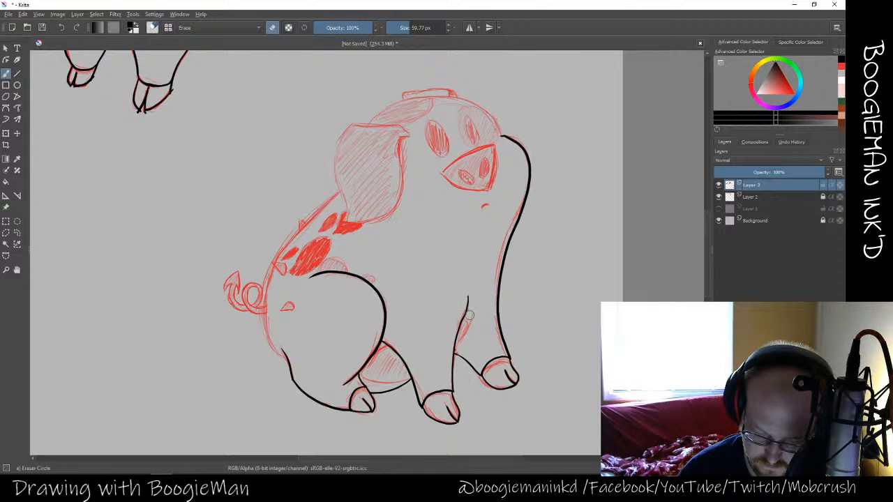
{"action": "key", "text": "e"}
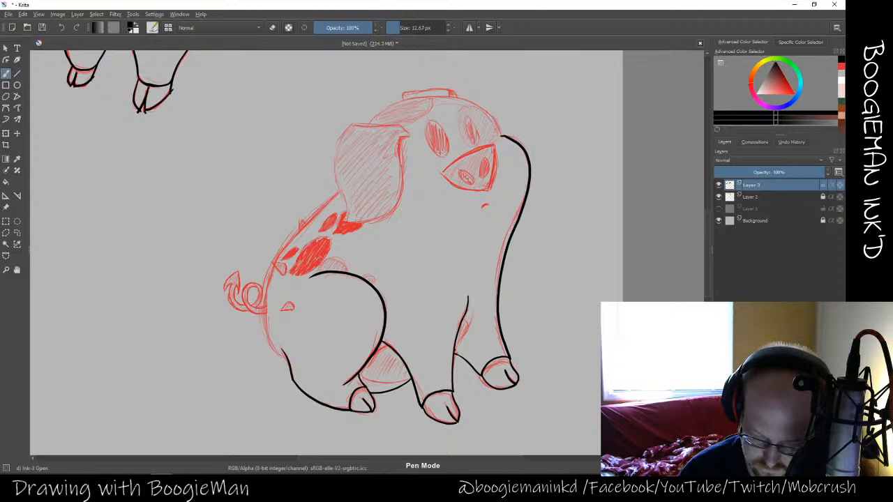
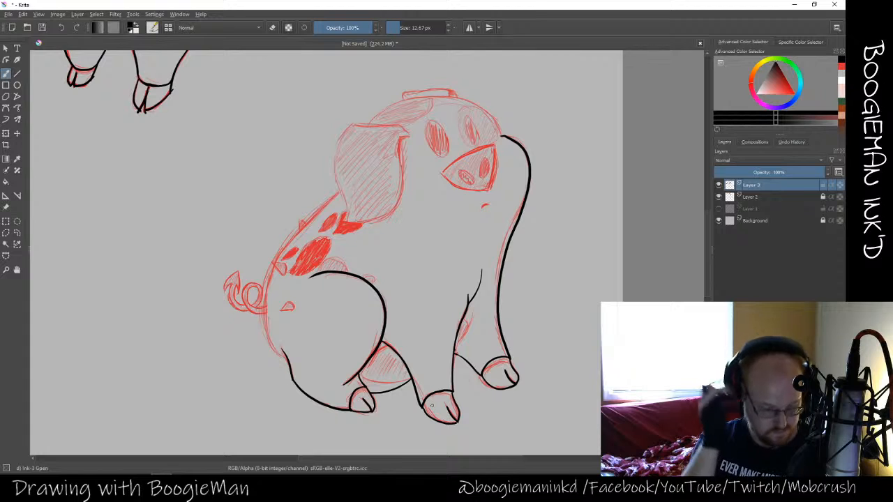
Erase the belly curve between the hind hoof and the near front leg
{"action": "key", "text": "e"}
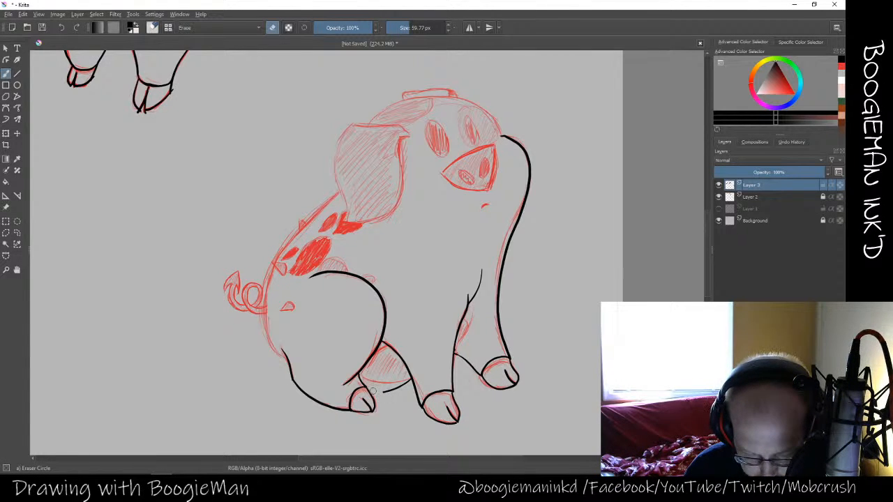
{"action": "left_click_drag", "start_coordinate": [373, 391], "coordinate": [408, 381]}
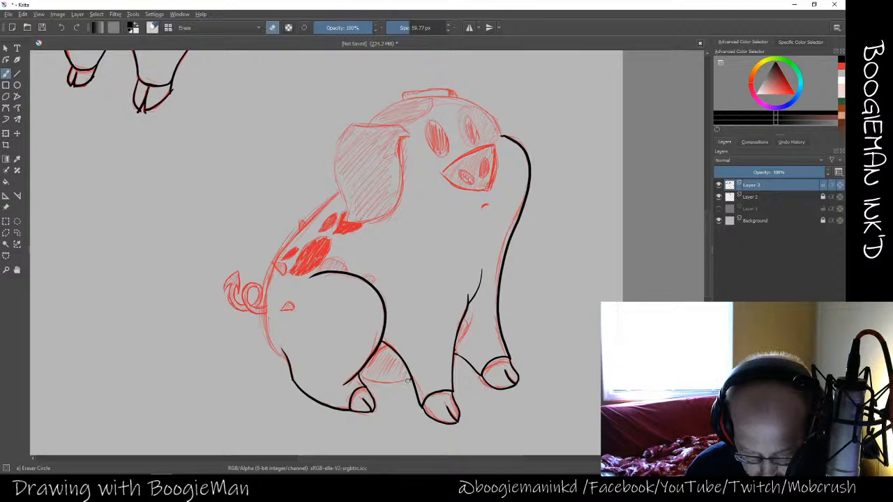
{"action": "key", "text": "e"}
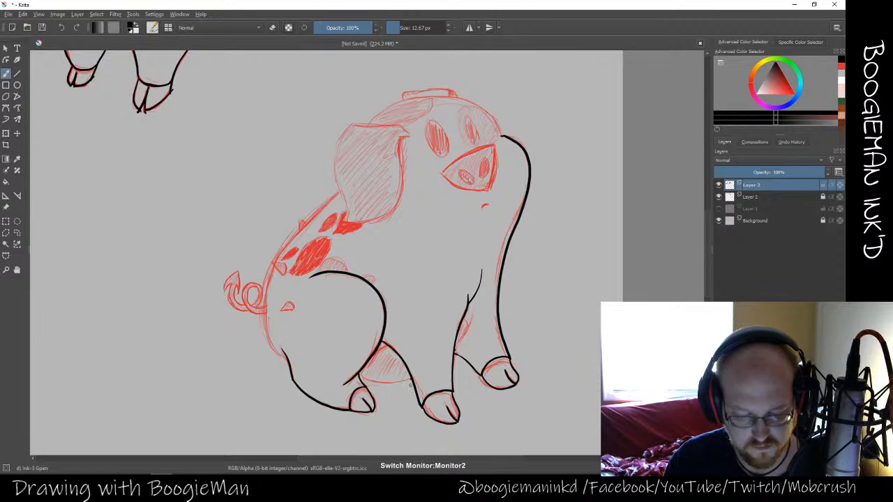
Re-ink the belly curve from the near front leg back to the hind leg just above its hoof, following the sketched arc
{"action": "key", "text": "ctrl+plus"}
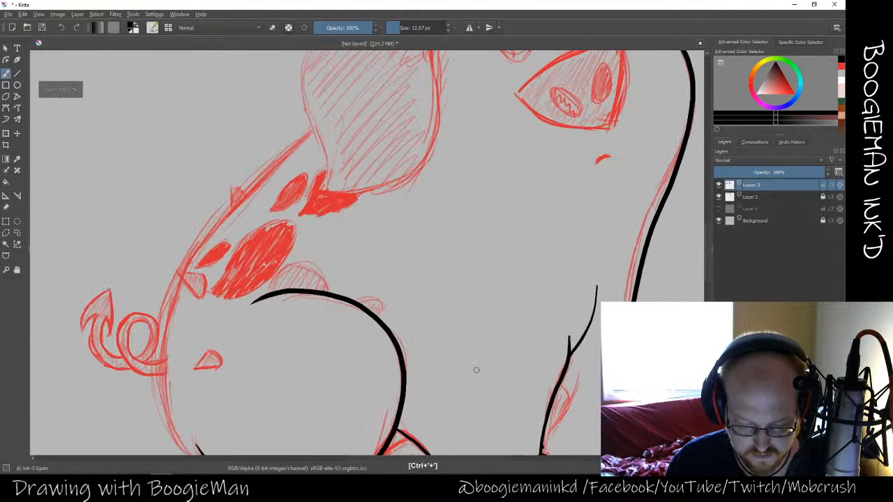
{"action": "key", "text": "space"}
{"action": "left_click_drag", "start_coordinate": [456, 378], "coordinate": [472, 168]}
{"action": "mouse_move", "coordinate": [465, 282]}
{"action": "left_mouse_down"}
{"action": "mouse_move", "coordinate": [473, 250]}
{"action": "mouse_move", "coordinate": [413, 273]}
{"action": "mouse_move", "coordinate": [381, 271]}
{"action": "left_mouse_up"}
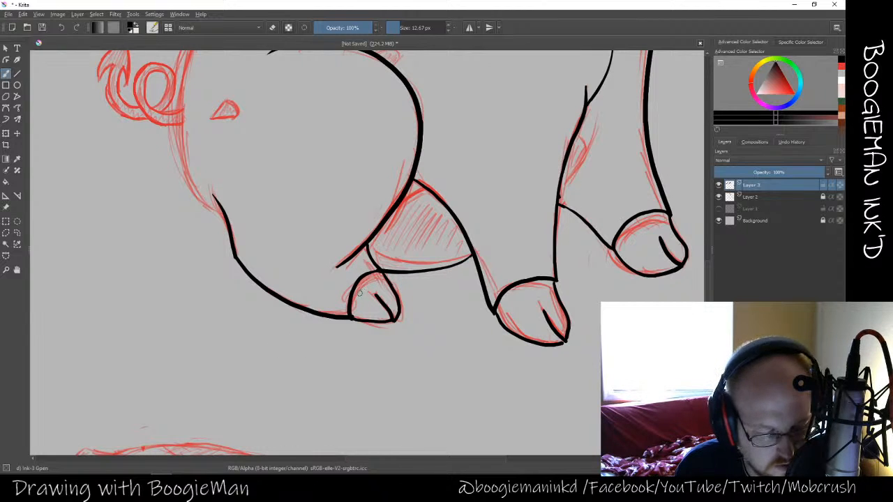
{"action": "key", "text": "ctrl+z"}
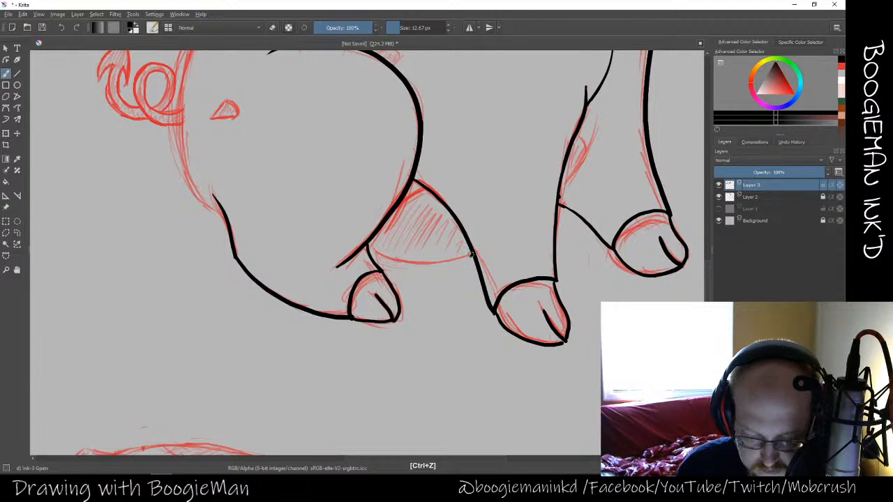
{"action": "mouse_move", "coordinate": [471, 255]}
{"action": "left_mouse_down"}
{"action": "mouse_move", "coordinate": [434, 272]}
{"action": "mouse_move", "coordinate": [384, 275]}
{"action": "left_mouse_up"}
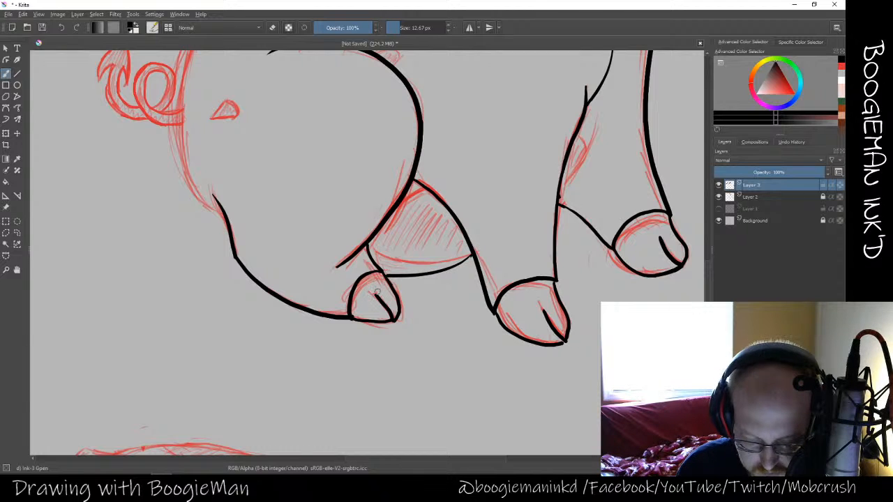
{"action": "key", "text": "ctrl+z"}
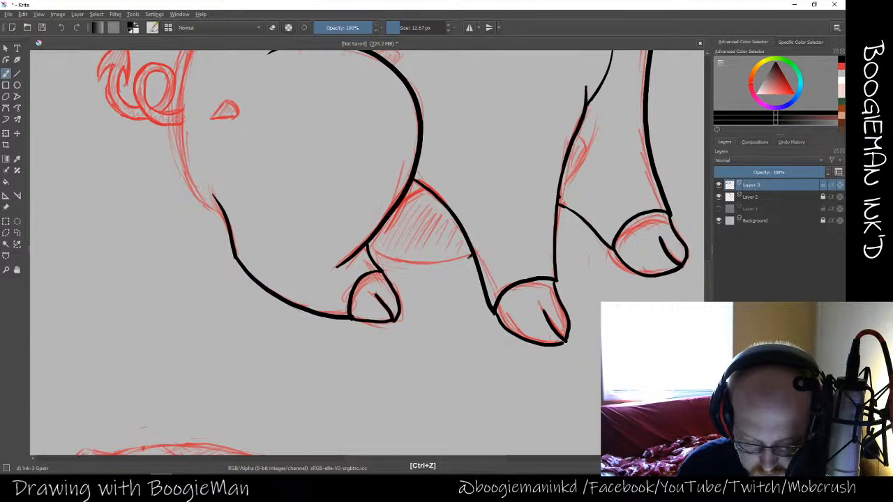
{"action": "left_click_drag", "start_coordinate": [471, 256], "coordinate": [384, 277]}
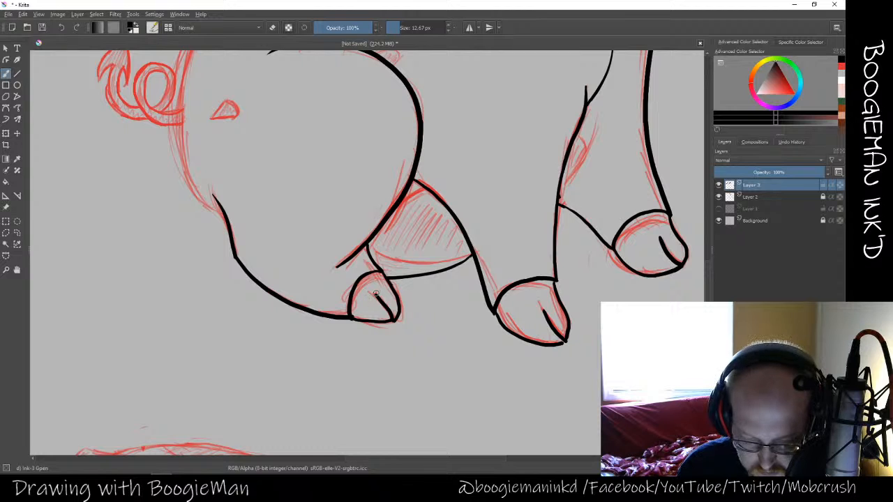
{"action": "key", "text": "ctrl+z"}
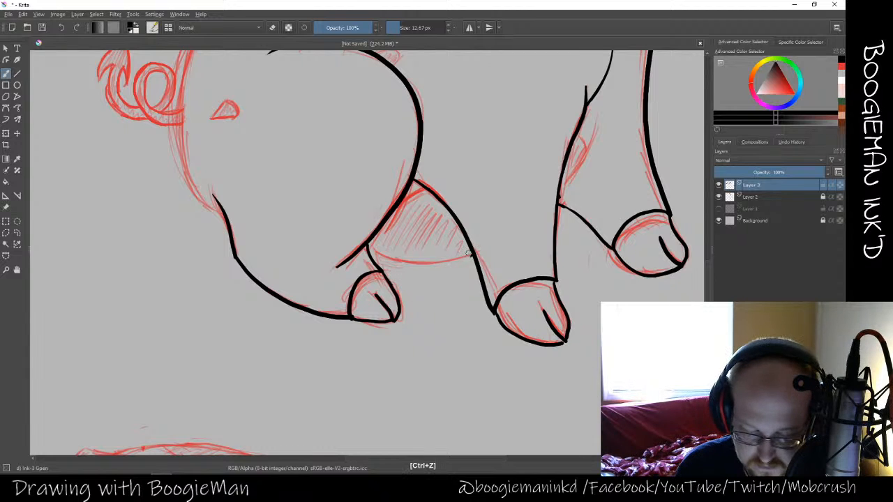
{"action": "mouse_move", "coordinate": [471, 256]}
{"action": "left_mouse_down"}
{"action": "mouse_move", "coordinate": [432, 269]}
{"action": "mouse_move", "coordinate": [375, 263]}
{"action": "left_mouse_up"}
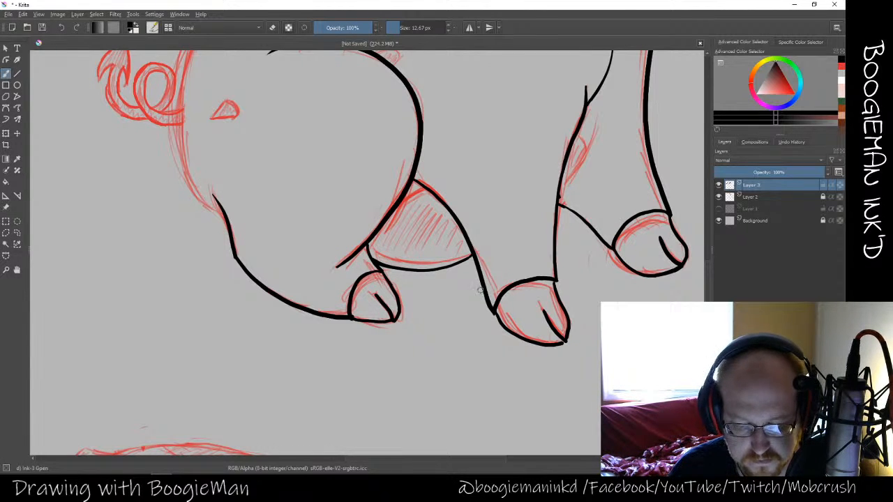
Erase the armpit stroke extending up from the top of the near front leg
{"action": "key", "text": "space"}
{"action": "left_click_drag", "start_coordinate": [488, 271], "coordinate": [440, 342]}
{"action": "key", "text": "e"}
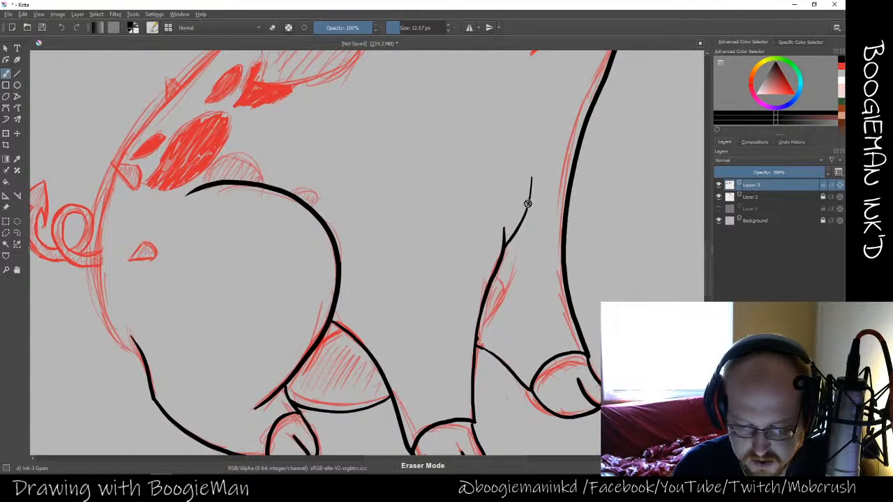
{"action": "left_click_drag", "start_coordinate": [534, 171], "coordinate": [513, 246]}
{"action": "key", "text": "e"}
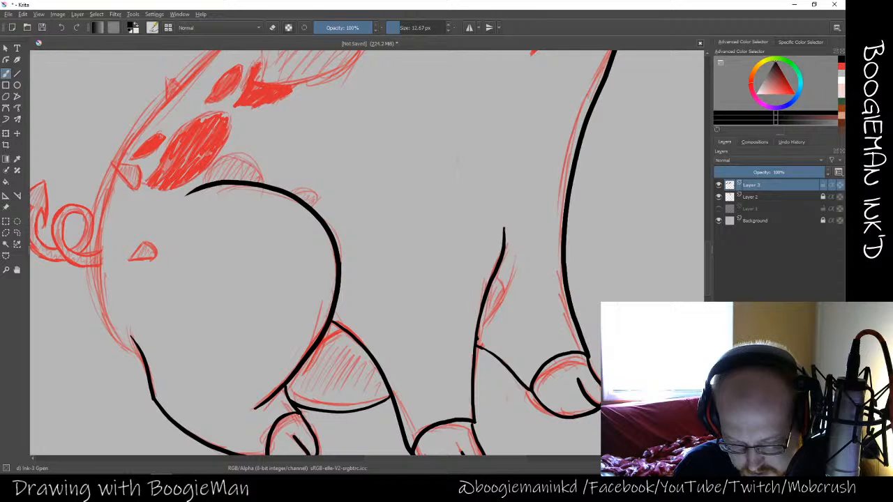
Ink a thin curved armpit line down to the near front leg's inner edge and trim the overshoot at its lower end
{"action": "mouse_move", "coordinate": [482, 296]}
{"action": "left_mouse_down"}
{"action": "mouse_move", "coordinate": [524, 229]}
{"action": "mouse_move", "coordinate": [529, 190]}
{"action": "mouse_move", "coordinate": [527, 237]}
{"action": "mouse_move", "coordinate": [486, 306]}
{"action": "left_mouse_up"}
{"action": "key", "text": "ctrl+z"}
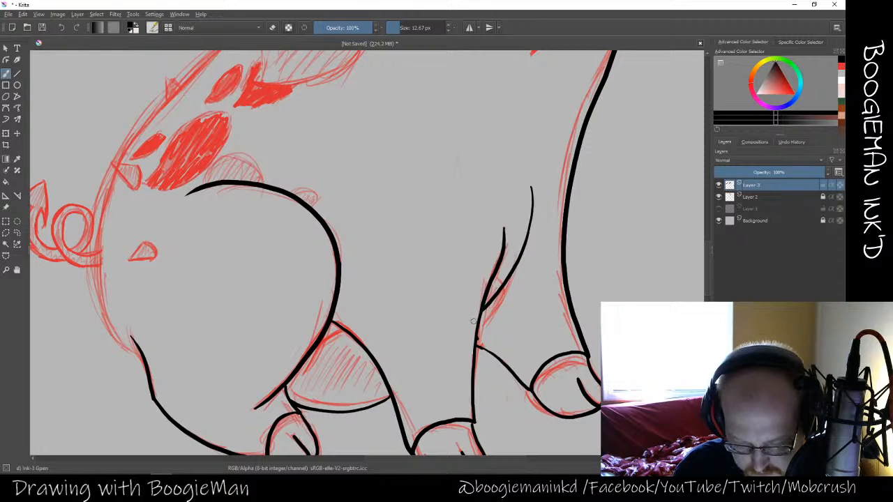
{"action": "key", "text": "ctrl+z"}
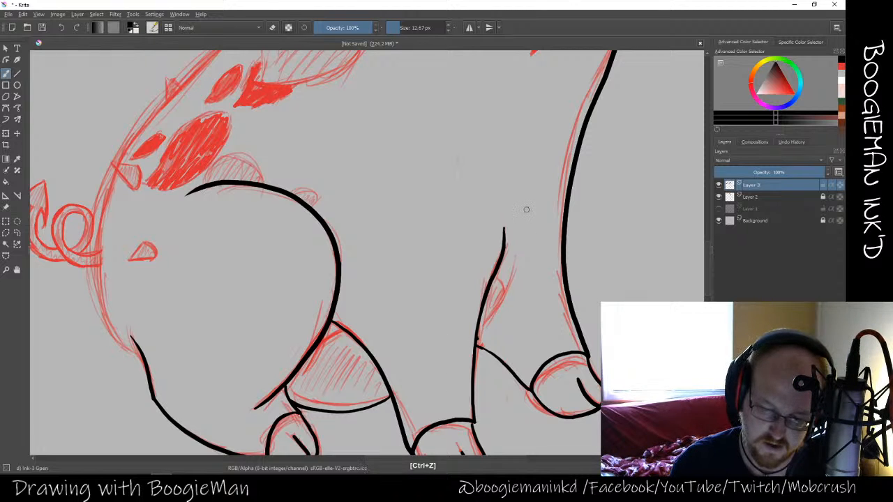
{"action": "mouse_move", "coordinate": [522, 208]}
{"action": "left_mouse_down"}
{"action": "mouse_move", "coordinate": [501, 289]}
{"action": "mouse_move", "coordinate": [474, 337]}
{"action": "mouse_move", "coordinate": [481, 336]}
{"action": "left_mouse_up"}
{"action": "key", "text": "e"}
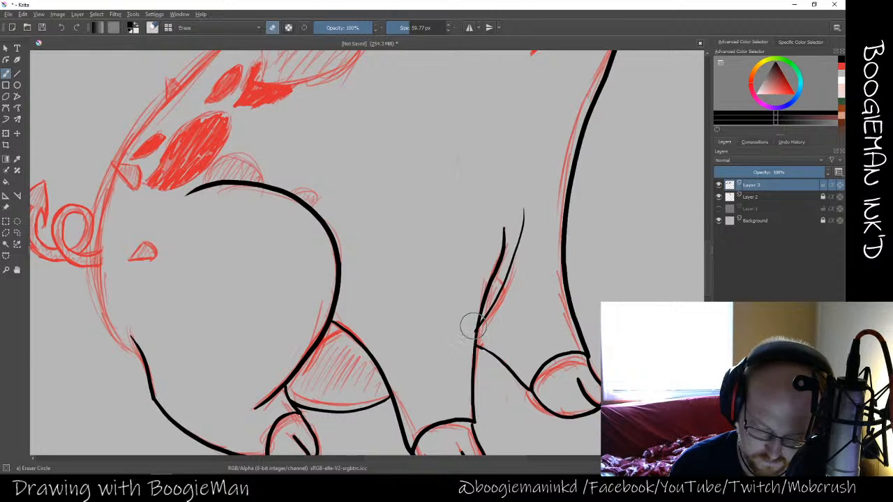
{"action": "key", "text": "e"}
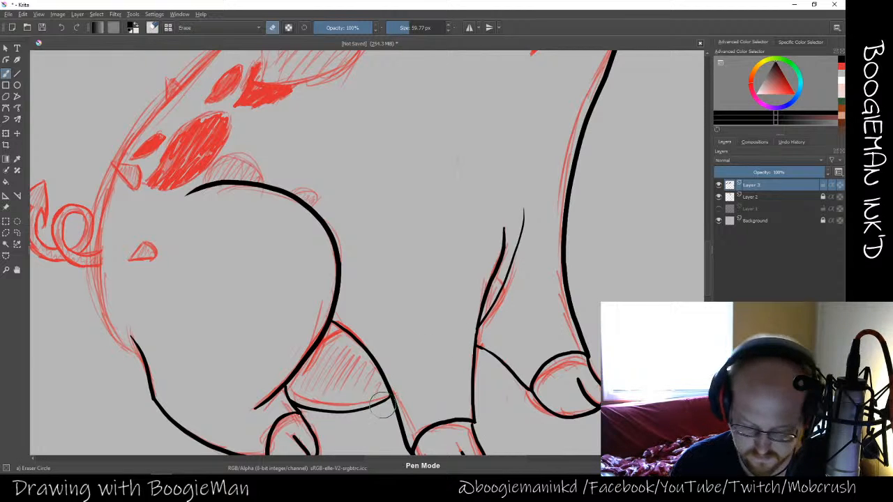
Clean up the belly curve's end at the near front leg and thicken the middle of the curve
{"action": "key", "text": "e"}
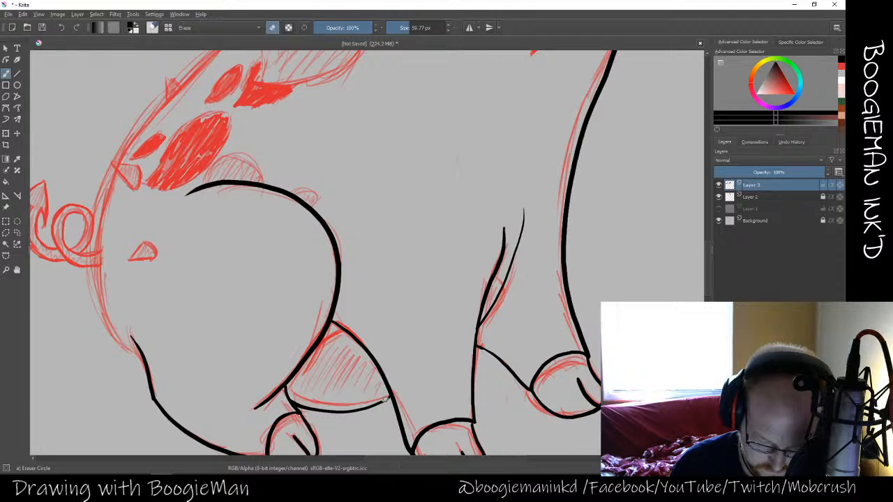
{"action": "mouse_move", "coordinate": [386, 400]}
{"action": "left_mouse_down"}
{"action": "mouse_move", "coordinate": [338, 413]}
{"action": "mouse_move", "coordinate": [387, 402]}
{"action": "left_mouse_up"}
{"action": "key", "text": "e"}
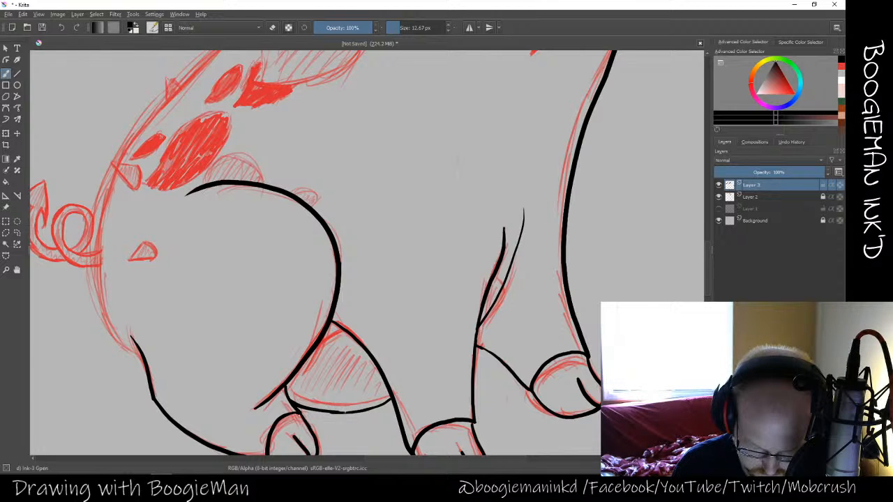
{"action": "left_click_drag", "start_coordinate": [334, 412], "coordinate": [355, 412]}
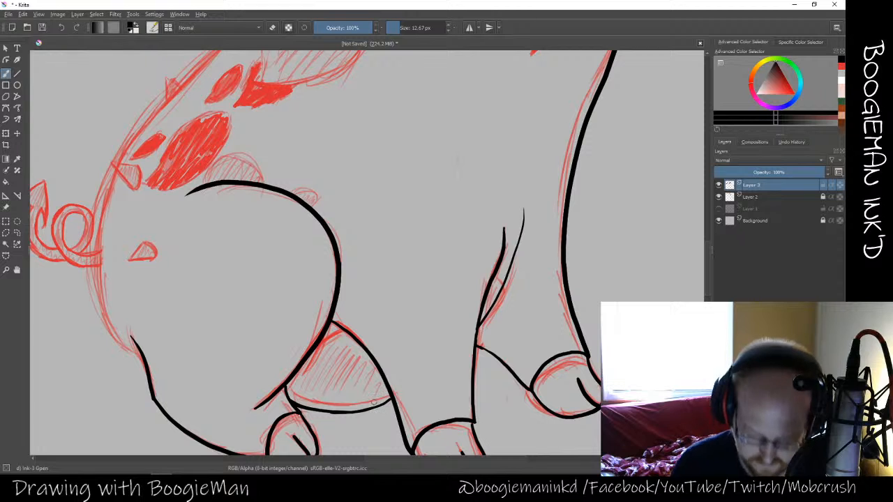
Ink the seated pig's back in one long curve from behind the ear, past the tail, down to the rump line
{"action": "key", "text": "ctrl+minus"}
{"action": "key", "text": "ctrl+minus"}
{"action": "key", "text": "ctrl+minus"}
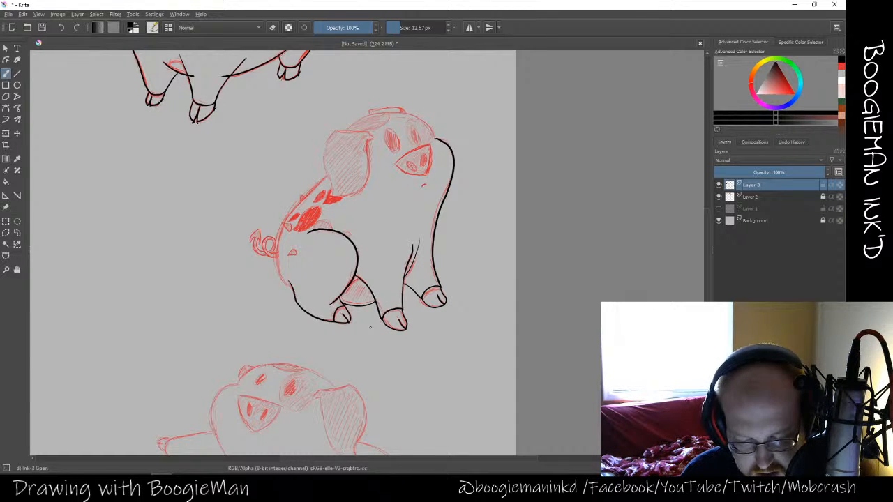
{"action": "key", "text": "ctrl+plus"}
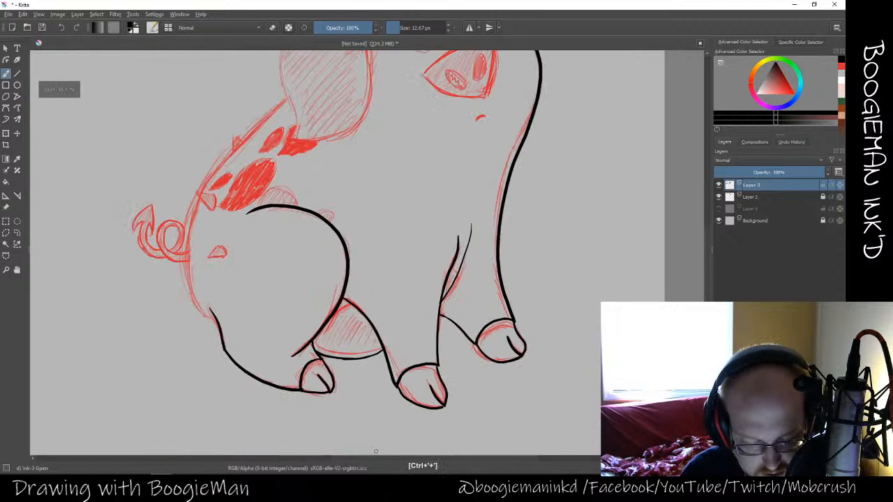
{"action": "key", "text": "space"}
{"action": "left_click_drag", "start_coordinate": [263, 295], "coordinate": [362, 379]}
{"action": "mouse_move", "coordinate": [382, 185]}
{"action": "left_mouse_down"}
{"action": "mouse_move", "coordinate": [319, 242]}
{"action": "mouse_move", "coordinate": [290, 286]}
{"action": "mouse_move", "coordinate": [280, 346]}
{"action": "mouse_move", "coordinate": [304, 403]}
{"action": "left_mouse_up"}
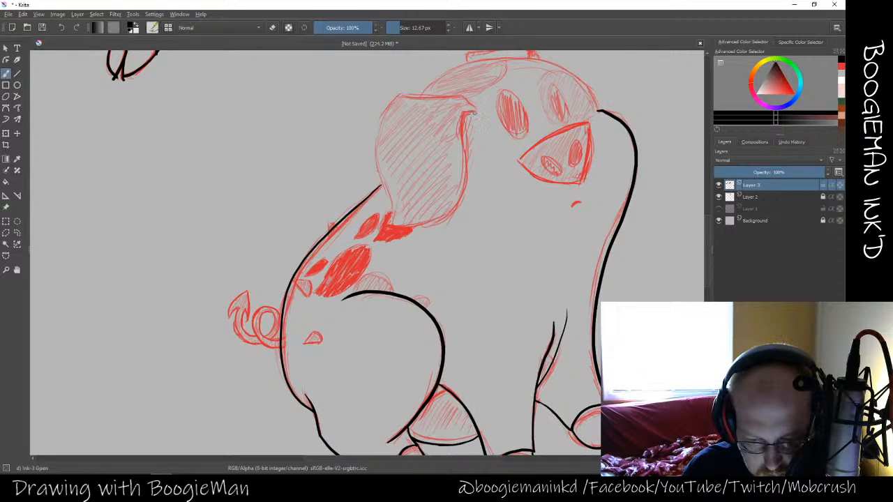
Ink the outlines of the seated pig's large floppy near ear and the small folded far ear on top of its head
{"action": "left_click_drag", "start_coordinate": [463, 113], "coordinate": [477, 111]}
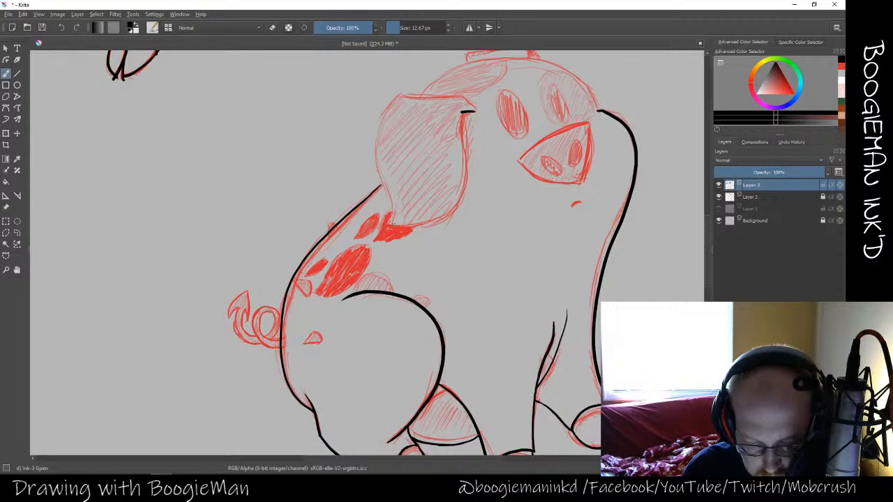
{"action": "mouse_move", "coordinate": [399, 228]}
{"action": "left_mouse_down"}
{"action": "mouse_move", "coordinate": [435, 221]}
{"action": "mouse_move", "coordinate": [458, 189]}
{"action": "mouse_move", "coordinate": [464, 96]}
{"action": "mouse_move", "coordinate": [397, 93]}
{"action": "mouse_move", "coordinate": [384, 106]}
{"action": "mouse_move", "coordinate": [377, 157]}
{"action": "mouse_move", "coordinate": [392, 225]}
{"action": "left_mouse_up"}
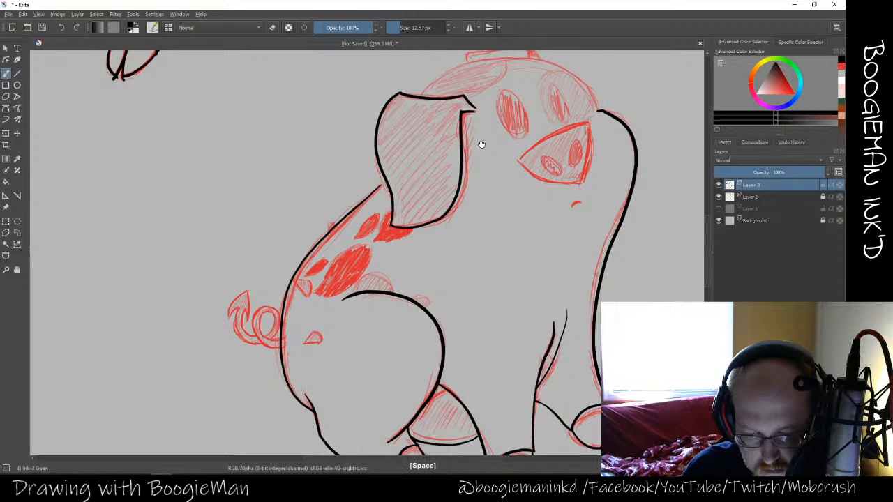
{"action": "left_click_drag", "start_coordinate": [481, 143], "coordinate": [420, 295]}
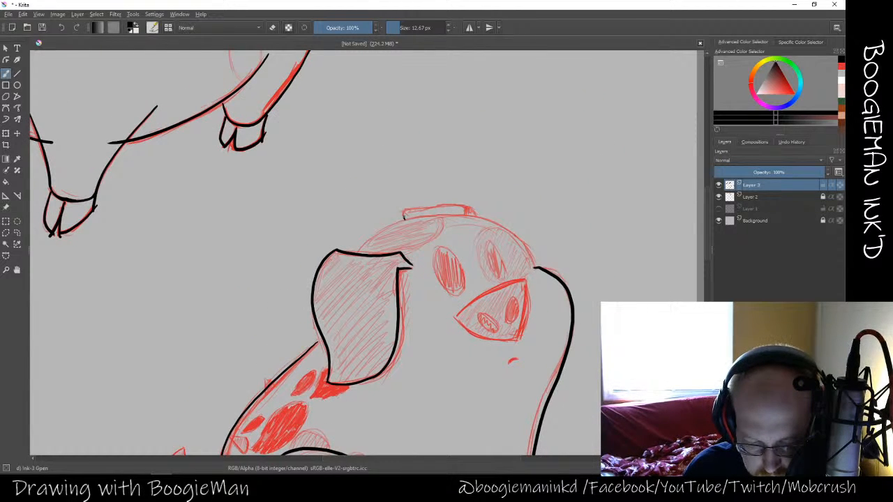
{"action": "mouse_move", "coordinate": [404, 218]}
{"action": "left_mouse_down"}
{"action": "mouse_move", "coordinate": [405, 210]}
{"action": "mouse_move", "coordinate": [461, 204]}
{"action": "mouse_move", "coordinate": [476, 213]}
{"action": "left_mouse_up"}
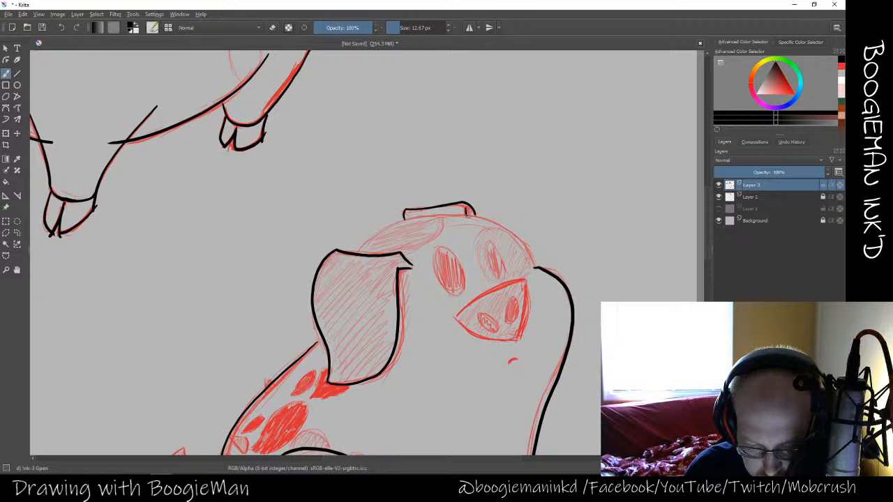
{"action": "key", "text": "ctrl+z"}
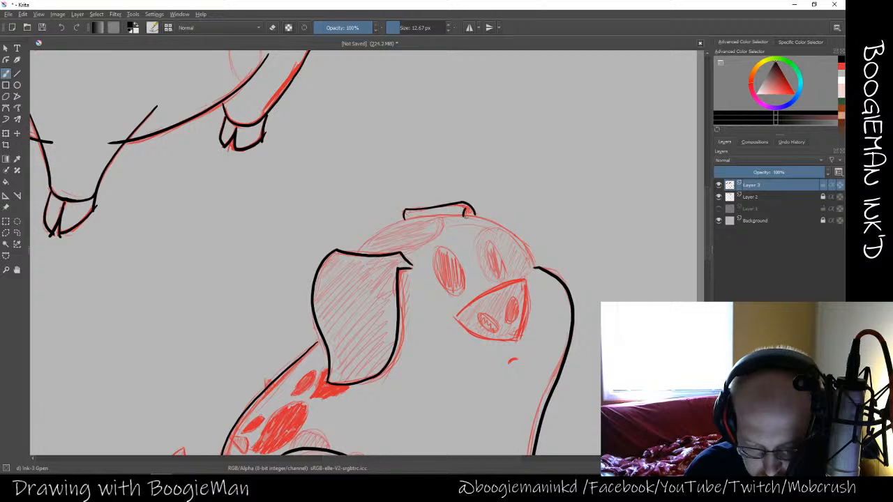
{"action": "key", "text": "ctrl+z"}
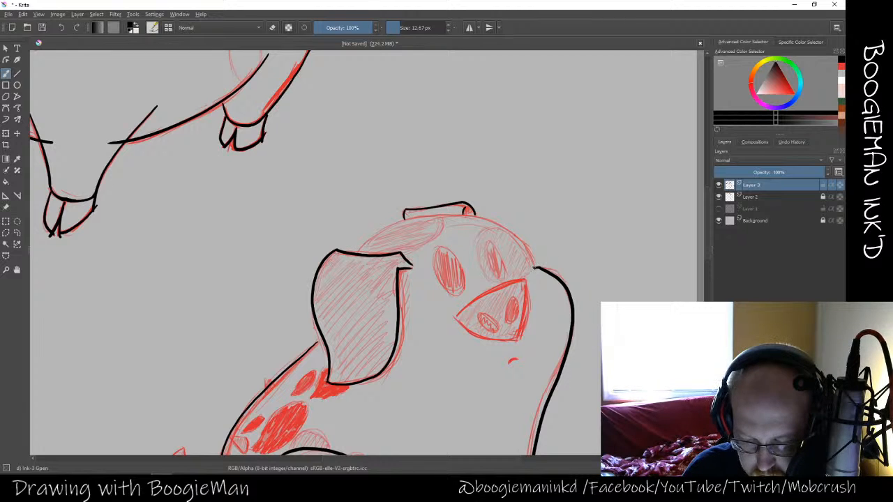
Ink the top of the head in one curve from the forehead above the snout back to the near ear
{"action": "mouse_move", "coordinate": [530, 258]}
{"action": "left_mouse_down"}
{"action": "mouse_move", "coordinate": [487, 221]}
{"action": "mouse_move", "coordinate": [441, 213]}
{"action": "mouse_move", "coordinate": [394, 223]}
{"action": "mouse_move", "coordinate": [355, 256]}
{"action": "left_mouse_up"}
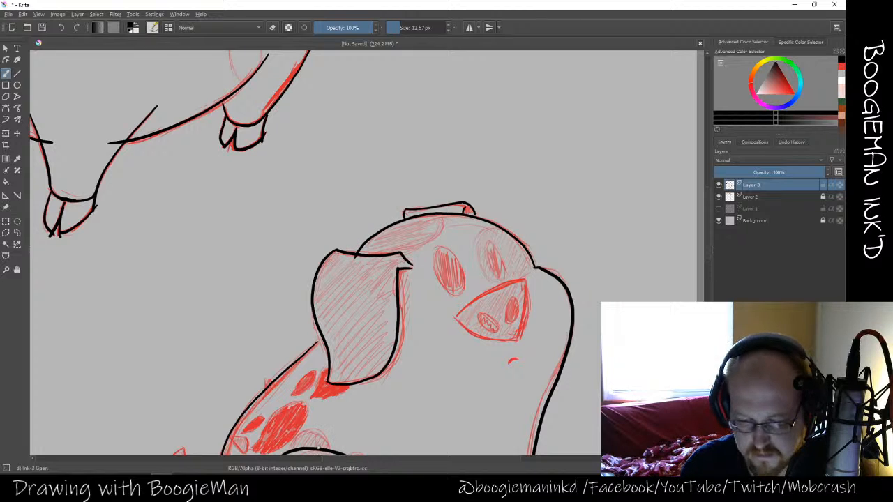
{"action": "key", "text": "e"}
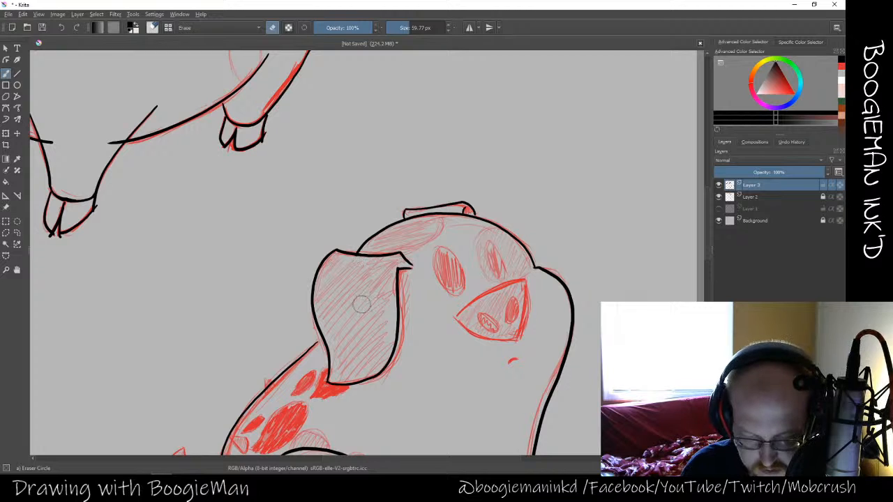
{"action": "key", "text": "e"}
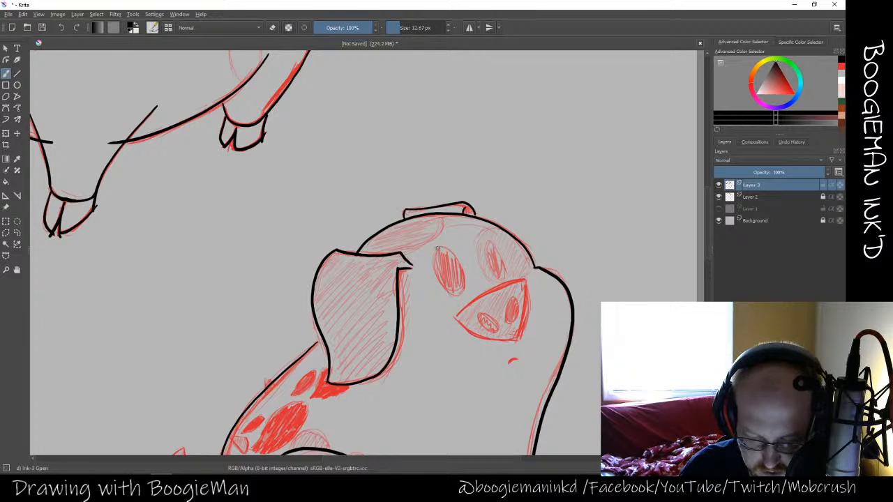
Outline both oval eyes of the seated pig and fill them solid black
{"action": "mouse_move", "coordinate": [438, 247]}
{"action": "left_mouse_down"}
{"action": "mouse_move", "coordinate": [434, 266]}
{"action": "mouse_move", "coordinate": [450, 294]}
{"action": "mouse_move", "coordinate": [464, 290]}
{"action": "mouse_move", "coordinate": [452, 251]}
{"action": "left_mouse_up"}
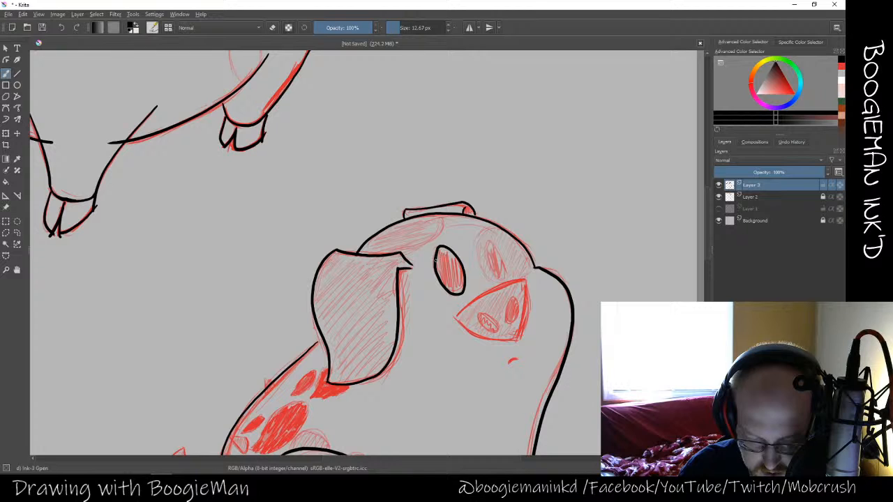
{"action": "mouse_move", "coordinate": [446, 250]}
{"action": "left_mouse_down"}
{"action": "mouse_move", "coordinate": [437, 259]}
{"action": "mouse_move", "coordinate": [442, 268]}
{"action": "mouse_move", "coordinate": [446, 253]}
{"action": "mouse_move", "coordinate": [462, 276]}
{"action": "mouse_move", "coordinate": [457, 261]}
{"action": "mouse_move", "coordinate": [453, 268]}
{"action": "mouse_move", "coordinate": [436, 263]}
{"action": "mouse_move", "coordinate": [455, 290]}
{"action": "left_mouse_up"}
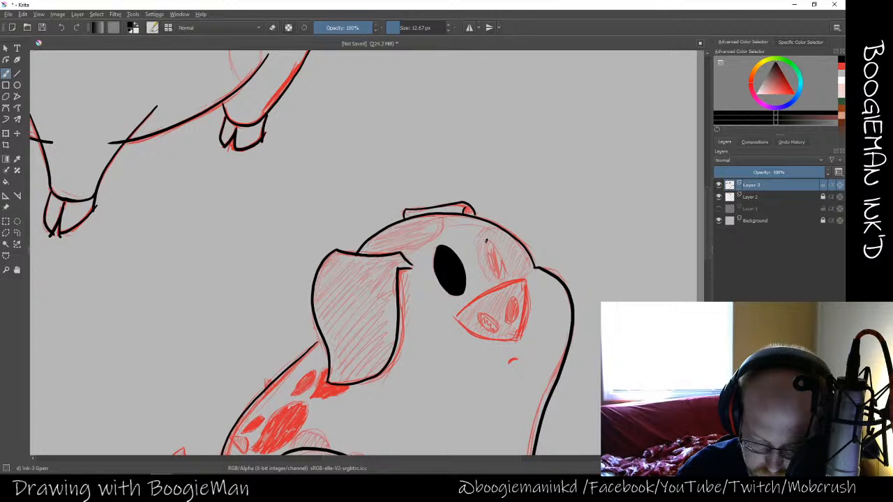
{"action": "mouse_move", "coordinate": [486, 241]}
{"action": "left_mouse_down"}
{"action": "mouse_move", "coordinate": [495, 275]}
{"action": "mouse_move", "coordinate": [506, 273]}
{"action": "mouse_move", "coordinate": [503, 256]}
{"action": "mouse_move", "coordinate": [490, 238]}
{"action": "mouse_move", "coordinate": [502, 273]}
{"action": "left_mouse_up"}
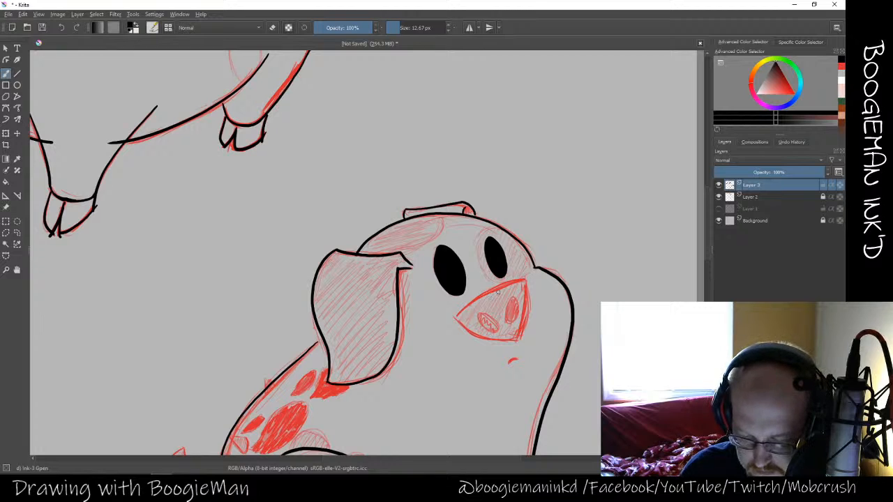
Ink the rounded triangular snout with two solid black nostrils and a short curved mouth below it
{"action": "mouse_move", "coordinate": [453, 318]}
{"action": "left_mouse_down"}
{"action": "mouse_move", "coordinate": [471, 297]}
{"action": "mouse_move", "coordinate": [531, 283]}
{"action": "left_mouse_up"}
{"action": "mouse_move", "coordinate": [452, 318]}
{"action": "left_mouse_down"}
{"action": "mouse_move", "coordinate": [488, 342]}
{"action": "mouse_move", "coordinate": [523, 345]}
{"action": "left_mouse_up"}
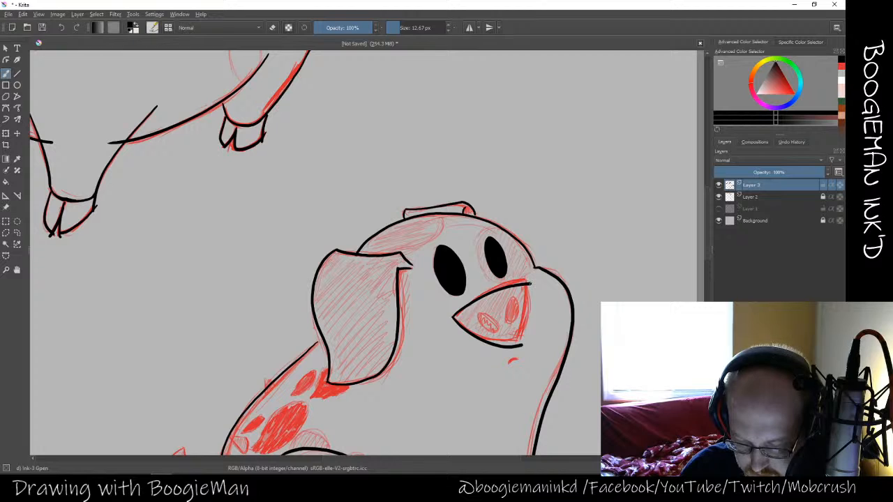
{"action": "left_click_drag", "start_coordinate": [530, 284], "coordinate": [522, 345]}
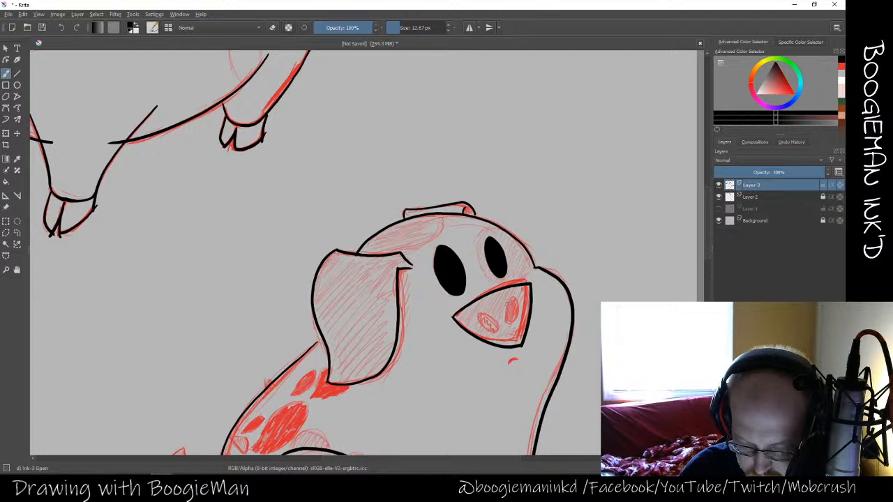
{"action": "mouse_move", "coordinate": [516, 300]}
{"action": "left_mouse_down"}
{"action": "mouse_move", "coordinate": [516, 327]}
{"action": "mouse_move", "coordinate": [519, 311]}
{"action": "mouse_move", "coordinate": [477, 321]}
{"action": "mouse_move", "coordinate": [497, 334]}
{"action": "mouse_move", "coordinate": [497, 321]}
{"action": "mouse_move", "coordinate": [478, 320]}
{"action": "mouse_move", "coordinate": [497, 336]}
{"action": "mouse_move", "coordinate": [482, 321]}
{"action": "mouse_move", "coordinate": [497, 326]}
{"action": "mouse_move", "coordinate": [498, 333]}
{"action": "left_mouse_up"}
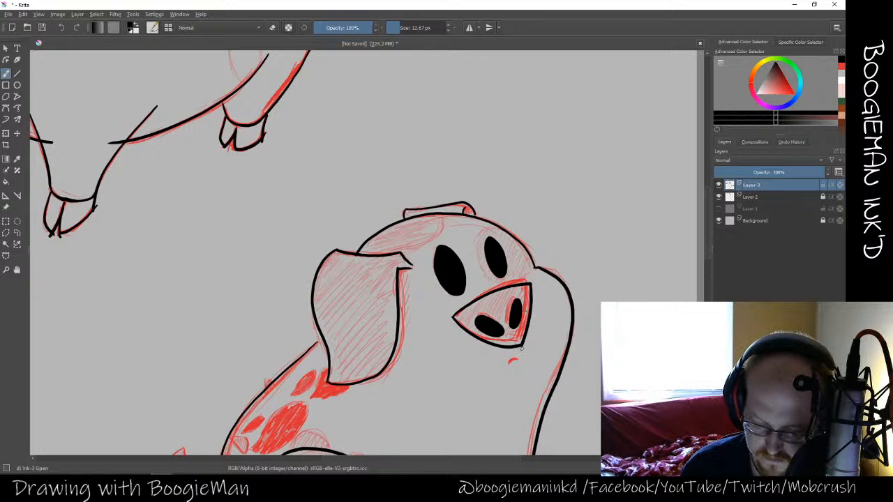
{"action": "left_click_drag", "start_coordinate": [507, 363], "coordinate": [515, 358]}
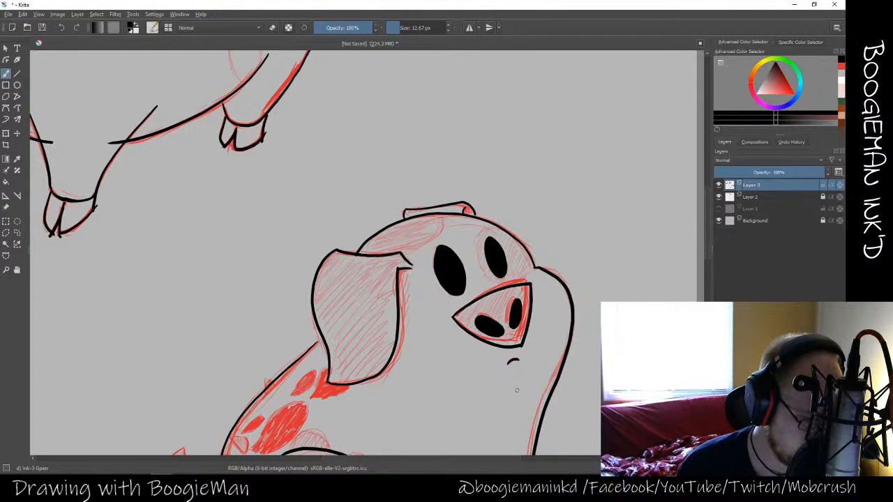
Ink the three small pointed marks on the seated pig: above the tail, on the haunch and on the upper back line
{"action": "key", "text": "space"}
{"action": "left_click_drag", "start_coordinate": [273, 398], "coordinate": [430, 241]}
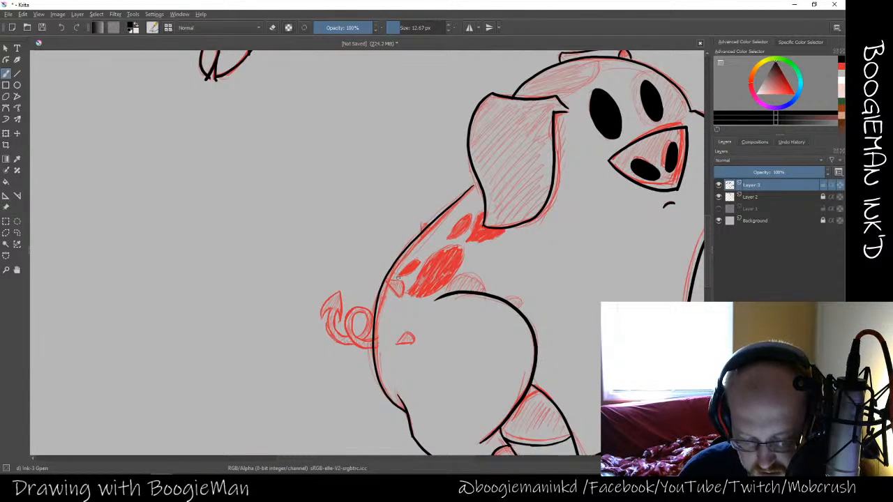
{"action": "left_click_drag", "start_coordinate": [403, 281], "coordinate": [402, 298]}
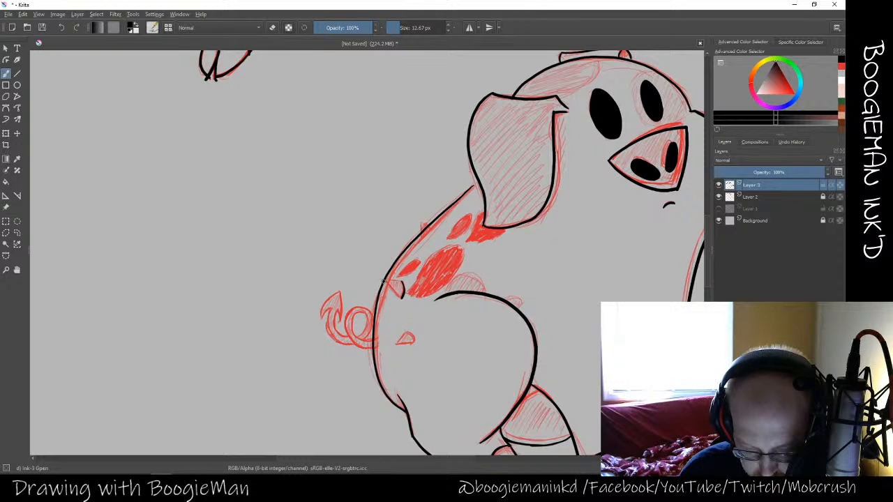
{"action": "mouse_move", "coordinate": [392, 282]}
{"action": "left_mouse_down"}
{"action": "mouse_move", "coordinate": [403, 282]}
{"action": "mouse_move", "coordinate": [404, 305]}
{"action": "left_mouse_up"}
{"action": "key", "text": "space"}
{"action": "key", "text": "ctrl+z"}
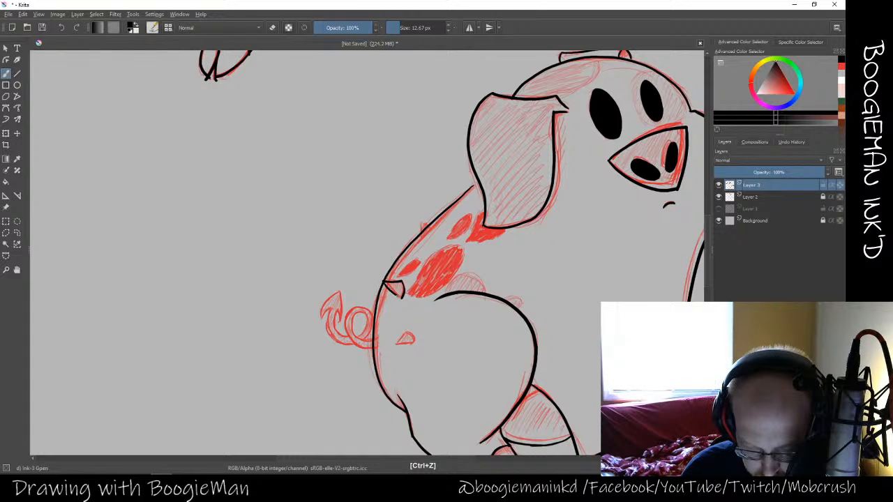
{"action": "mouse_move", "coordinate": [397, 343]}
{"action": "left_mouse_down"}
{"action": "mouse_move", "coordinate": [416, 342]}
{"action": "mouse_move", "coordinate": [407, 333]}
{"action": "mouse_move", "coordinate": [413, 343]}
{"action": "left_mouse_up"}
{"action": "key", "text": "ctrl+z"}
{"action": "key", "text": "ctrl+z"}
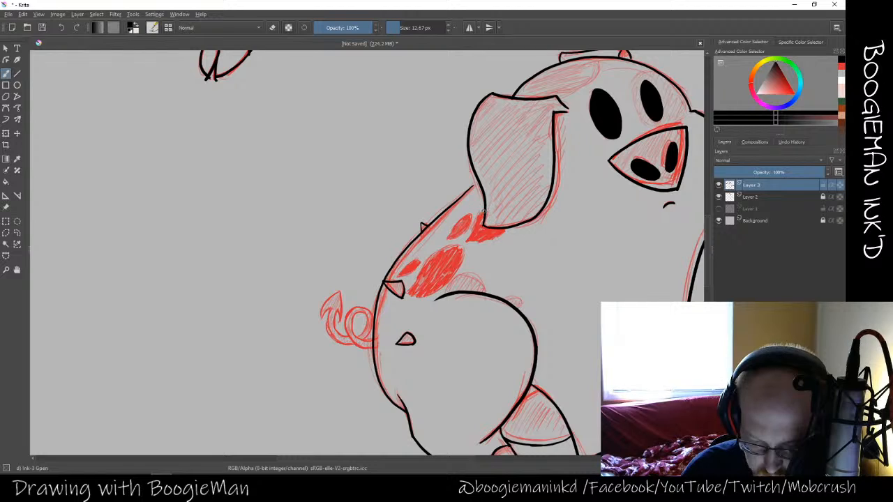
Ink the patch under the near ear and the small oval spot beside it in solid black
{"action": "mouse_move", "coordinate": [483, 212]}
{"action": "left_mouse_down"}
{"action": "mouse_move", "coordinate": [466, 240]}
{"action": "mouse_move", "coordinate": [475, 225]}
{"action": "mouse_move", "coordinate": [505, 230]}
{"action": "mouse_move", "coordinate": [485, 227]}
{"action": "mouse_move", "coordinate": [482, 213]}
{"action": "mouse_move", "coordinate": [467, 239]}
{"action": "mouse_move", "coordinate": [501, 232]}
{"action": "mouse_move", "coordinate": [475, 227]}
{"action": "mouse_move", "coordinate": [478, 220]}
{"action": "mouse_move", "coordinate": [467, 238]}
{"action": "left_mouse_up"}
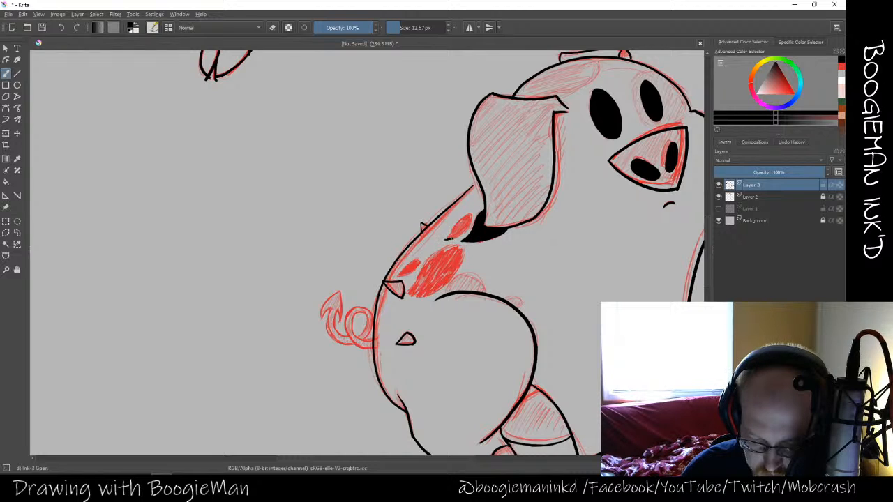
{"action": "mouse_move", "coordinate": [452, 239]}
{"action": "left_mouse_down"}
{"action": "mouse_move", "coordinate": [471, 219]}
{"action": "mouse_move", "coordinate": [455, 229]}
{"action": "left_mouse_up"}
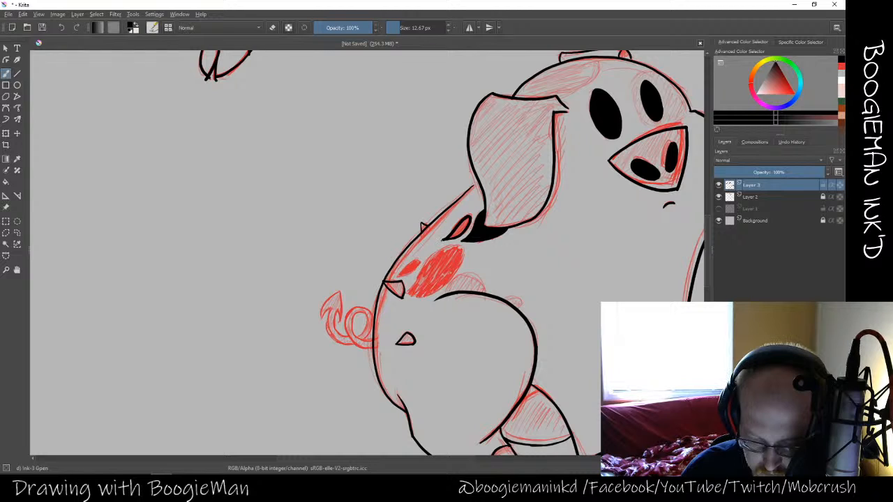
{"action": "key", "text": "ctrl+z"}
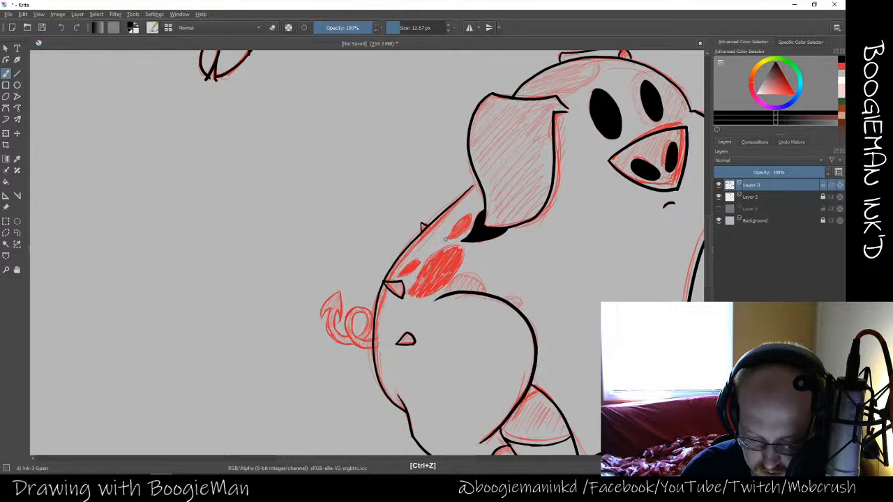
{"action": "left_click_drag", "start_coordinate": [446, 239], "coordinate": [460, 237]}
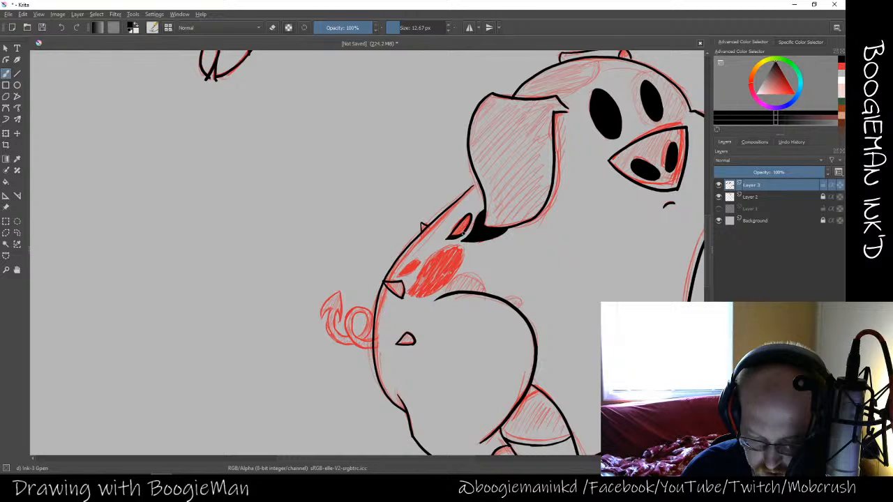
{"action": "key", "text": "e"}
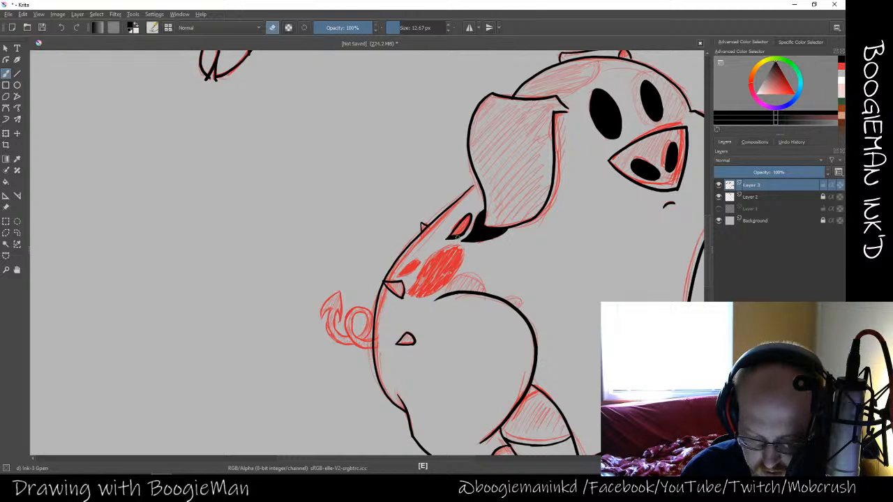
{"action": "key", "text": "e"}
{"action": "key", "text": "ctrl+z"}
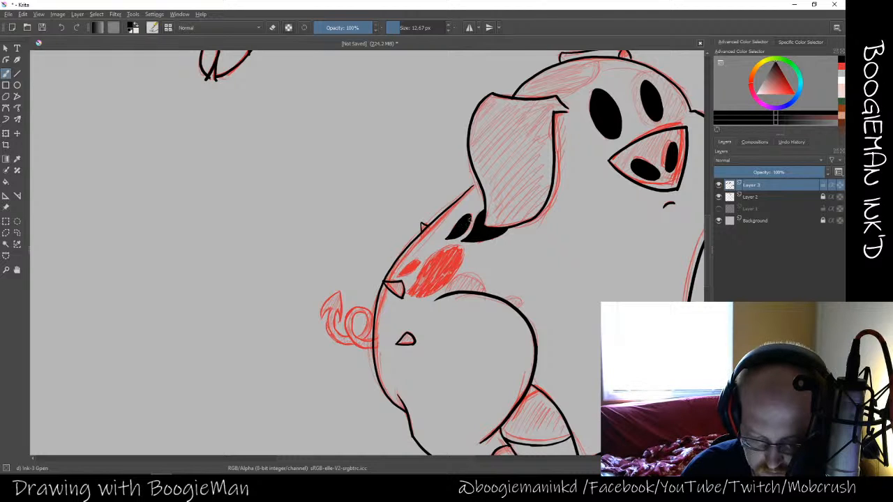
Outline the large leaf-shaped spot on the back above the haunch and fill it solid black
{"action": "mouse_move", "coordinate": [408, 291]}
{"action": "left_mouse_down"}
{"action": "mouse_move", "coordinate": [441, 249]}
{"action": "mouse_move", "coordinate": [465, 247]}
{"action": "mouse_move", "coordinate": [444, 287]}
{"action": "mouse_move", "coordinate": [413, 299]}
{"action": "left_mouse_up"}
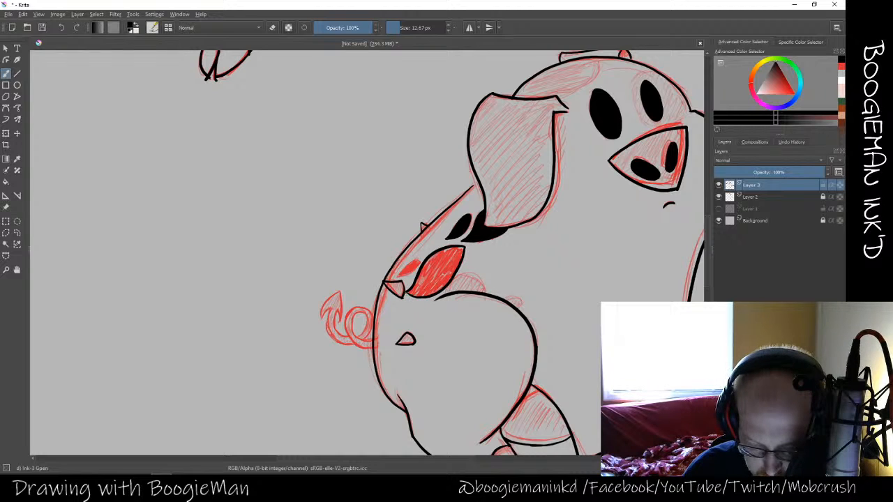
{"action": "mouse_move", "coordinate": [410, 292]}
{"action": "left_mouse_down"}
{"action": "mouse_move", "coordinate": [430, 256]}
{"action": "mouse_move", "coordinate": [461, 249]}
{"action": "mouse_move", "coordinate": [445, 283]}
{"action": "mouse_move", "coordinate": [457, 251]}
{"action": "mouse_move", "coordinate": [431, 257]}
{"action": "mouse_move", "coordinate": [459, 250]}
{"action": "mouse_move", "coordinate": [429, 268]}
{"action": "mouse_move", "coordinate": [449, 258]}
{"action": "mouse_move", "coordinate": [438, 274]}
{"action": "mouse_move", "coordinate": [456, 256]}
{"action": "mouse_move", "coordinate": [437, 281]}
{"action": "left_mouse_up"}
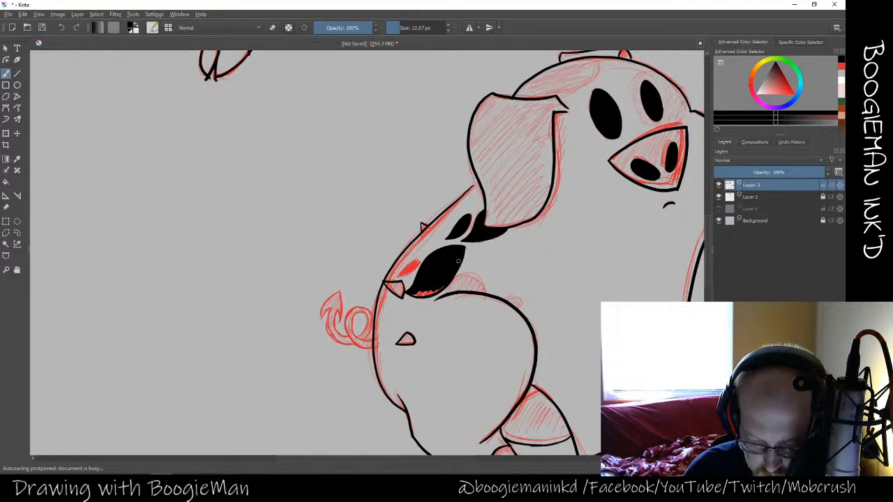
{"action": "mouse_move", "coordinate": [462, 252]}
{"action": "left_mouse_down"}
{"action": "mouse_move", "coordinate": [439, 291]}
{"action": "mouse_move", "coordinate": [411, 293]}
{"action": "left_mouse_up"}
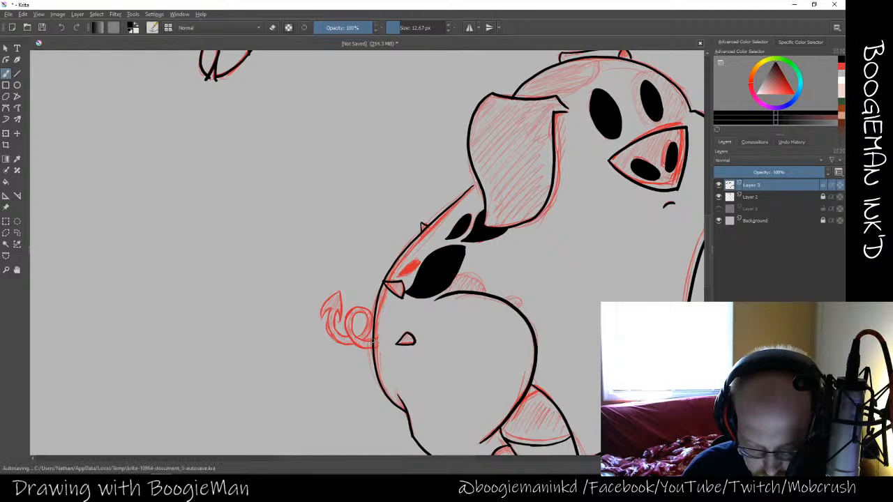
Ink the seated pig's curly tail with its round loop, double-lined curve and arrow-shaped tip
{"action": "mouse_move", "coordinate": [363, 340]}
{"action": "left_mouse_down"}
{"action": "mouse_move", "coordinate": [351, 323]}
{"action": "mouse_move", "coordinate": [356, 314]}
{"action": "mouse_move", "coordinate": [370, 341]}
{"action": "left_mouse_up"}
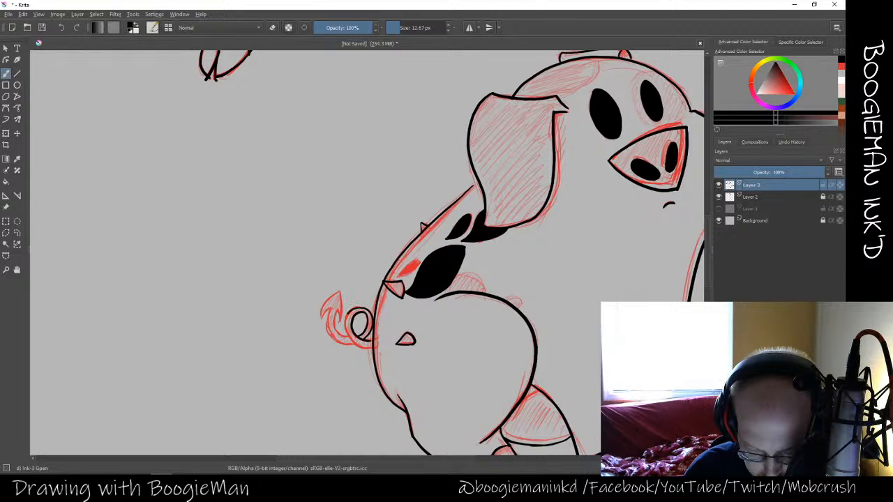
{"action": "left_click_drag", "start_coordinate": [347, 314], "coordinate": [355, 344]}
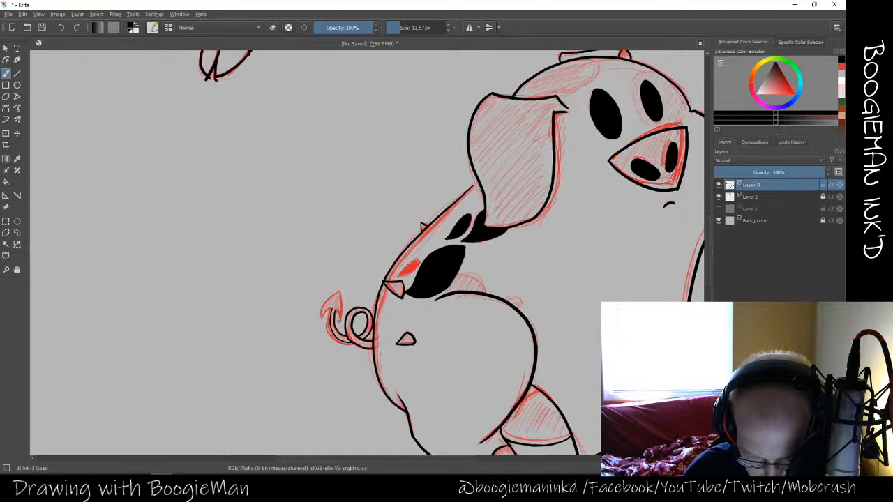
{"action": "mouse_move", "coordinate": [337, 311]}
{"action": "left_mouse_down"}
{"action": "mouse_move", "coordinate": [340, 322]}
{"action": "mouse_move", "coordinate": [328, 299]}
{"action": "mouse_move", "coordinate": [321, 325]}
{"action": "left_mouse_up"}
{"action": "left_click_drag", "start_coordinate": [340, 290], "coordinate": [342, 323]}
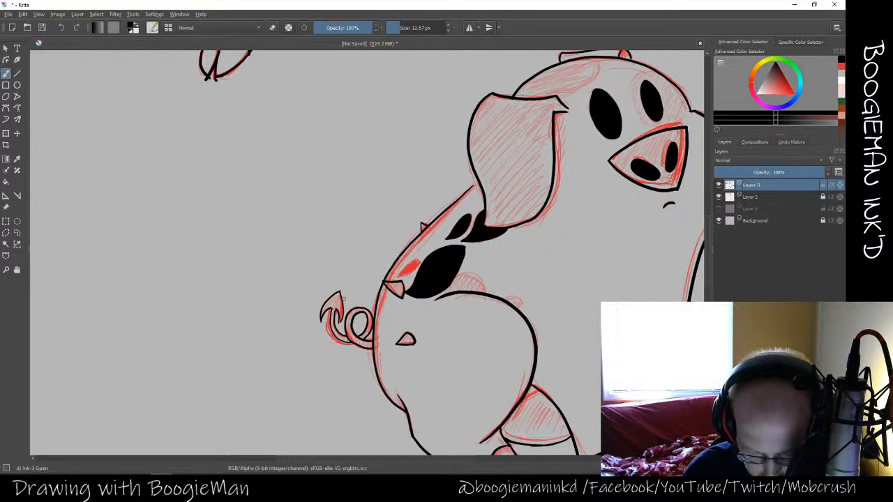
{"action": "key", "text": "ctrl+z"}
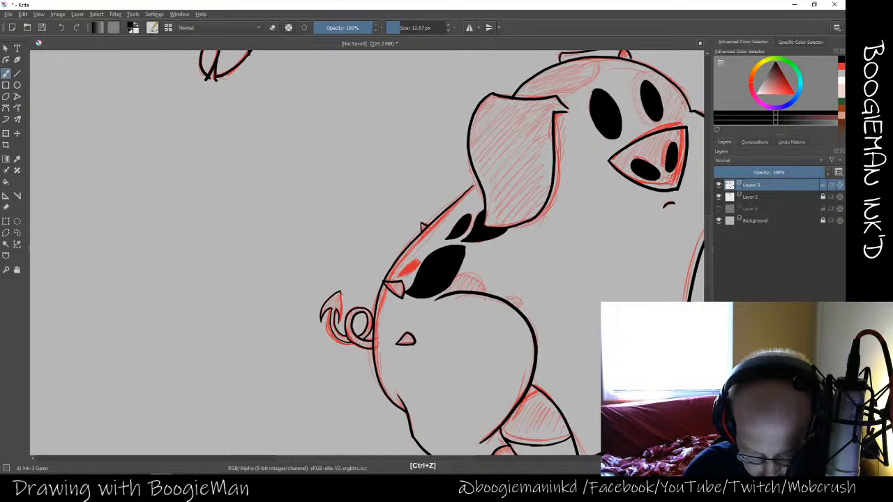
{"action": "left_click_drag", "start_coordinate": [340, 292], "coordinate": [342, 321]}
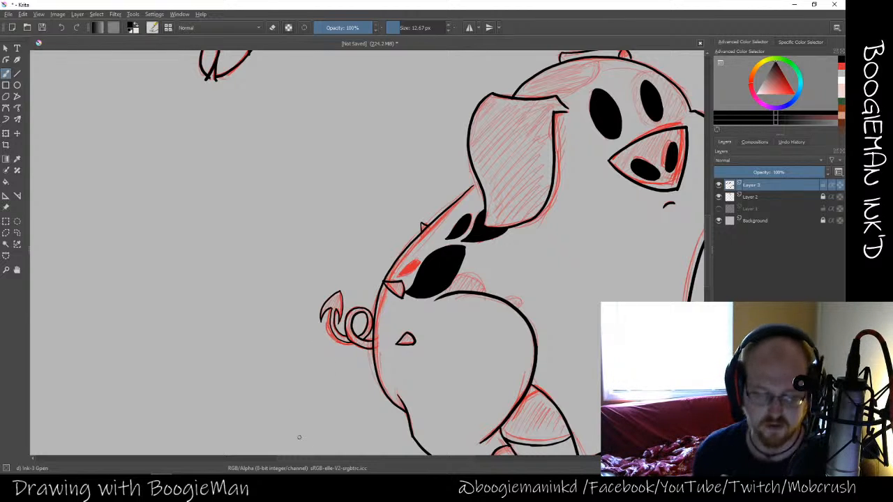
{"action": "key", "text": "ctrl+minus"}
{"action": "key", "text": "ctrl+minus"}
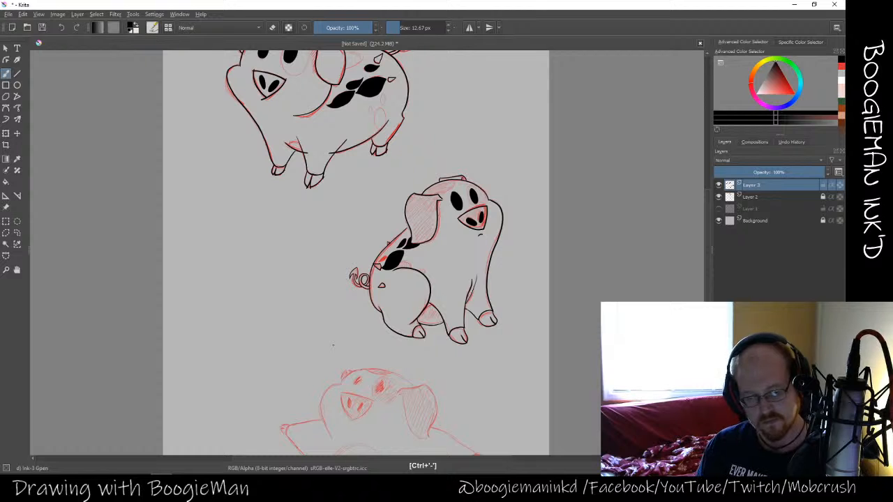
Fill the small red-sketched spot on the seated pig's back, beside the large leaf-shaped spot, in solid black
{"action": "key", "text": "ctrl+plus"}
{"action": "key", "text": "ctrl+plus"}
{"action": "key", "text": "ctrl+plus"}
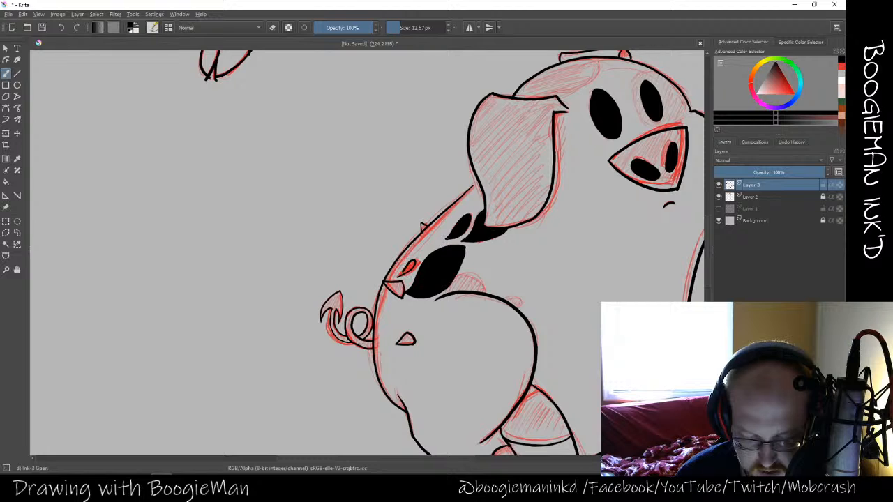
{"action": "left_click_drag", "start_coordinate": [402, 274], "coordinate": [411, 263]}
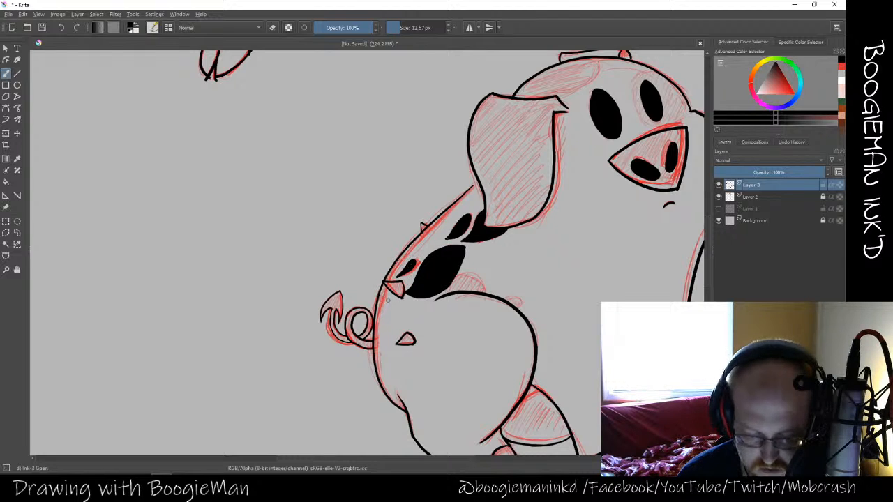
Ink the body side line of the pig with outstretched arms, from below its smaller arm down to the page edge
{"action": "key", "text": "ctrl+minus"}
{"action": "key", "text": "ctrl+minus"}
{"action": "key", "text": "ctrl+minus"}
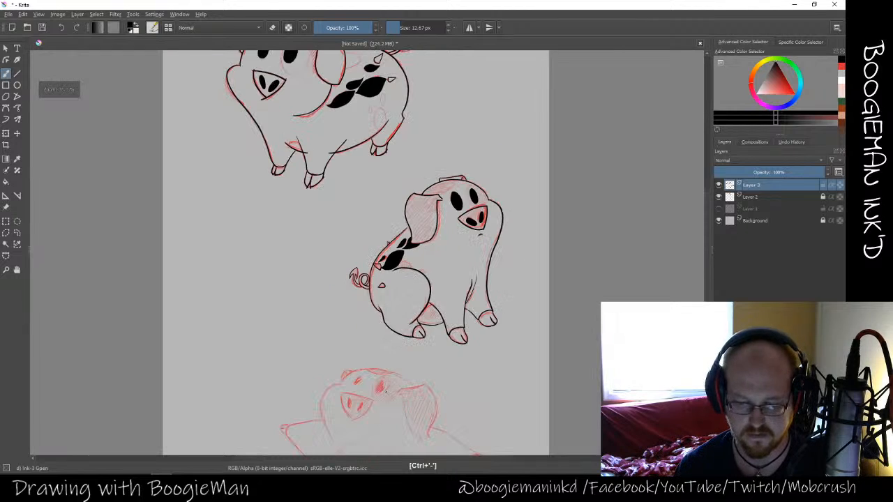
{"action": "key", "text": "space"}
{"action": "left_click_drag", "start_coordinate": [413, 374], "coordinate": [403, 288]}
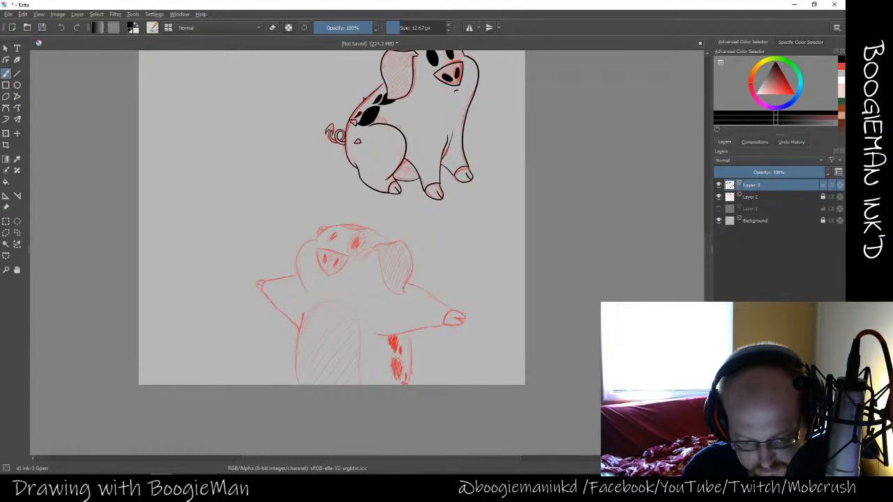
{"action": "left_click_drag", "start_coordinate": [302, 312], "coordinate": [297, 385]}
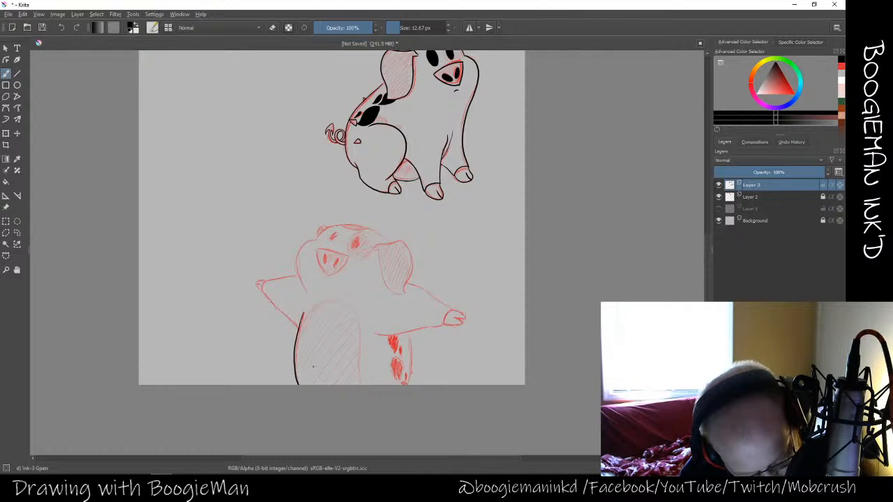
{"action": "key", "text": "ctrl+plus"}
{"action": "key", "text": "ctrl+plus"}
{"action": "key", "text": "ctrl+plus"}
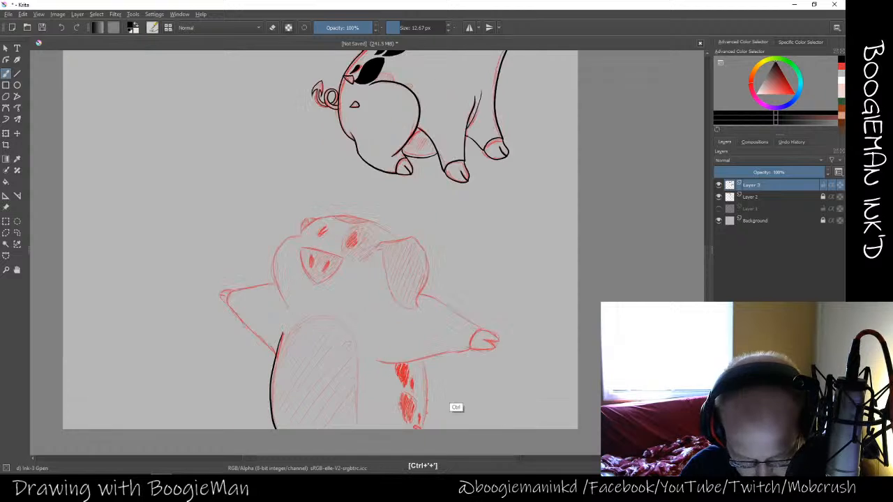
{"action": "mouse_move", "coordinate": [329, 377]}
{"action": "left_mouse_down"}
{"action": "mouse_move", "coordinate": [393, 347]}
{"action": "mouse_move", "coordinate": [419, 378]}
{"action": "mouse_move", "coordinate": [423, 240]}
{"action": "mouse_move", "coordinate": [413, 150]}
{"action": "left_mouse_up"}
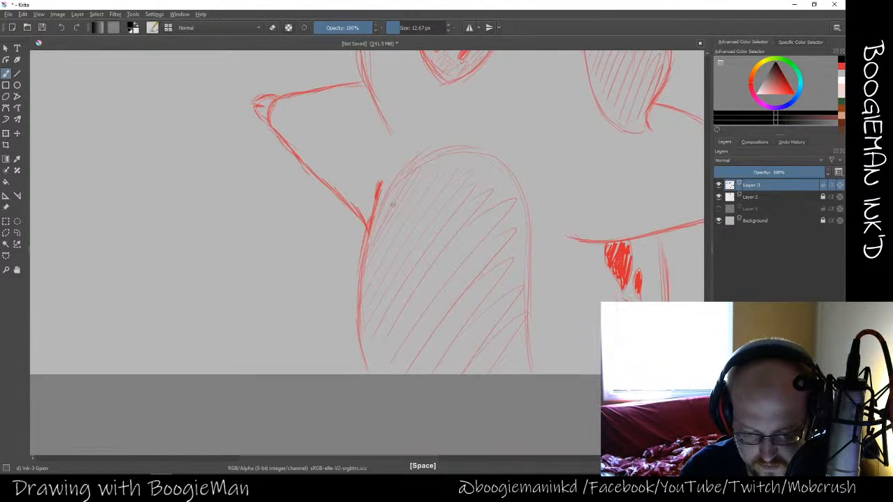
{"action": "mouse_move", "coordinate": [375, 203]}
{"action": "left_mouse_down"}
{"action": "mouse_move", "coordinate": [360, 314]}
{"action": "mouse_move", "coordinate": [372, 374]}
{"action": "left_mouse_up"}
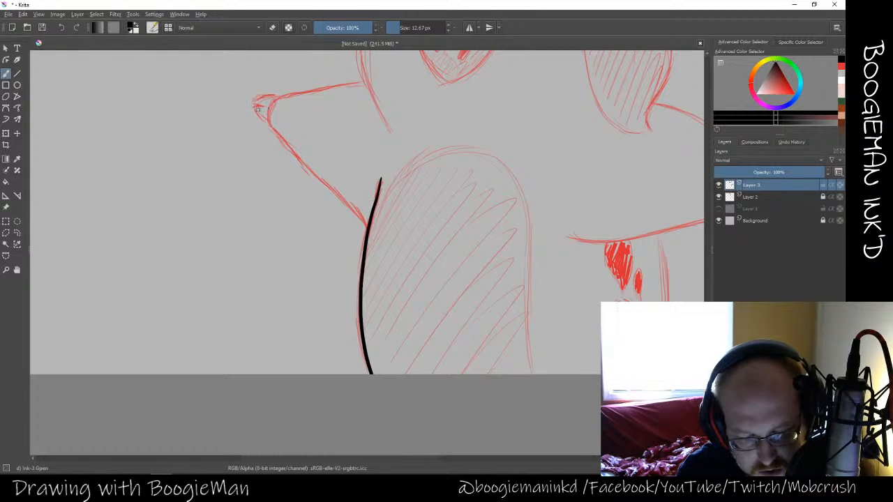
Ink the split hoof and the upper edge of the smaller outstretched arm up to the cheek
{"action": "mouse_move", "coordinate": [254, 108]}
{"action": "left_mouse_down"}
{"action": "mouse_move", "coordinate": [266, 120]}
{"action": "mouse_move", "coordinate": [266, 105]}
{"action": "left_mouse_up"}
{"action": "key", "text": "ctrl+z"}
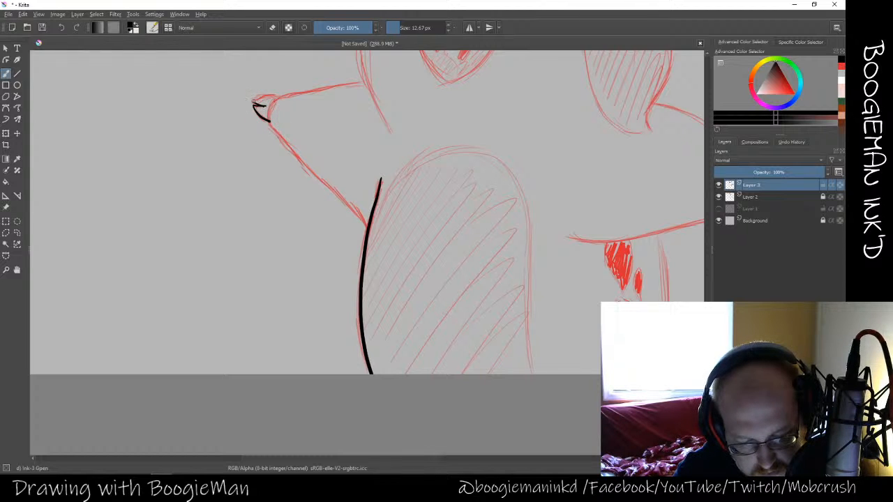
{"action": "key", "text": "ctrl+z"}
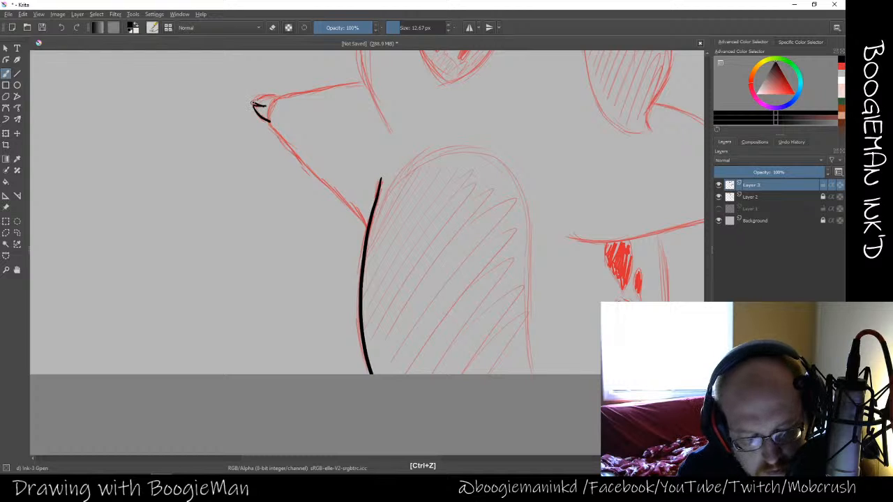
{"action": "mouse_move", "coordinate": [253, 103]}
{"action": "left_mouse_down"}
{"action": "mouse_move", "coordinate": [281, 95]}
{"action": "mouse_move", "coordinate": [270, 128]}
{"action": "left_mouse_up"}
{"action": "key", "text": "ctrl+z"}
{"action": "mouse_move", "coordinate": [280, 95]}
{"action": "left_mouse_down"}
{"action": "mouse_move", "coordinate": [272, 128]}
{"action": "mouse_move", "coordinate": [280, 95]}
{"action": "mouse_move", "coordinate": [360, 83]}
{"action": "left_mouse_up"}
{"action": "key", "text": "ctrl+z"}
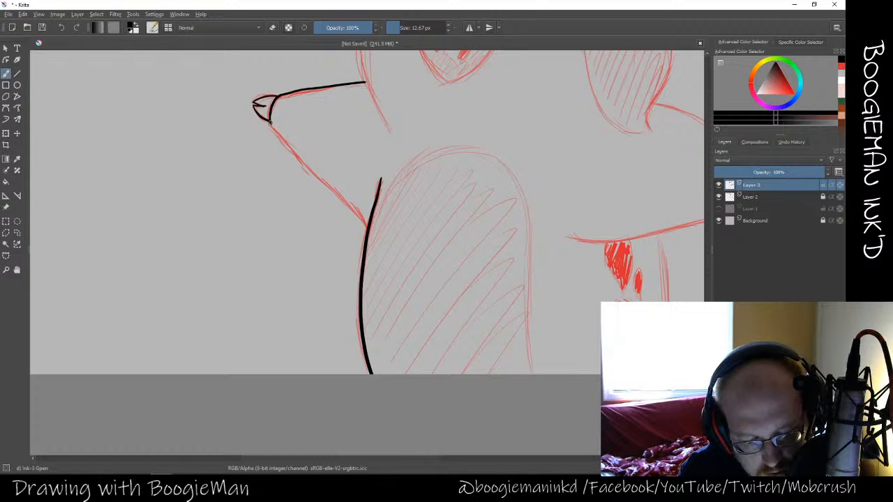
Ink the lower edge of the smaller arm as one smooth line from the hoof to the body side line
{"action": "left_click_drag", "start_coordinate": [271, 122], "coordinate": [369, 224]}
{"action": "key", "text": "ctrl+z"}
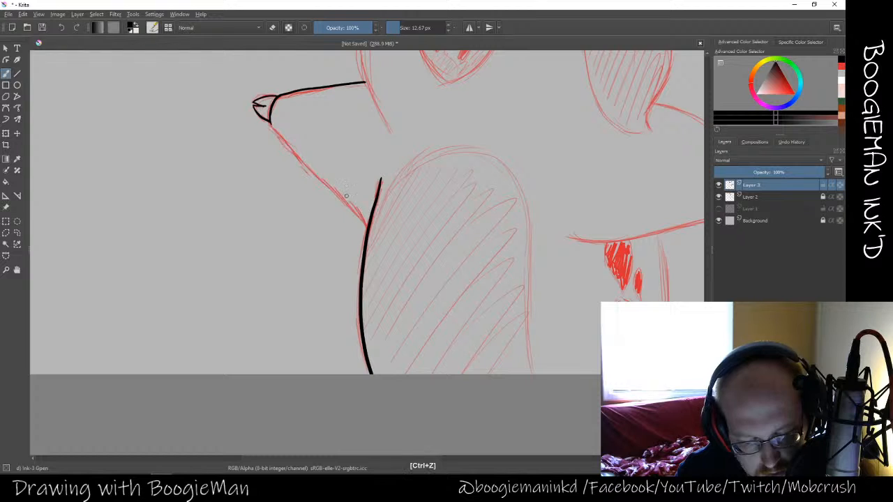
{"action": "left_click_drag", "start_coordinate": [271, 124], "coordinate": [366, 230]}
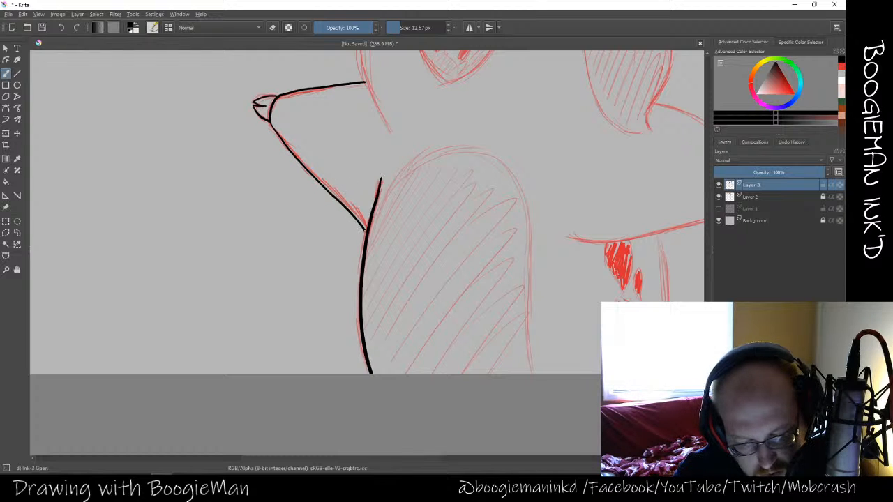
{"action": "key", "text": "ctrl+z"}
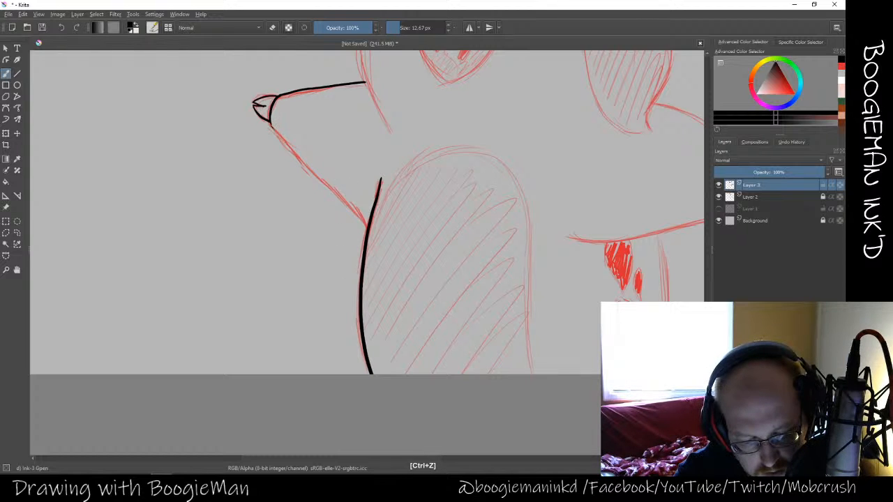
{"action": "left_click_drag", "start_coordinate": [271, 125], "coordinate": [369, 225]}
{"action": "key", "text": "ctrl+z"}
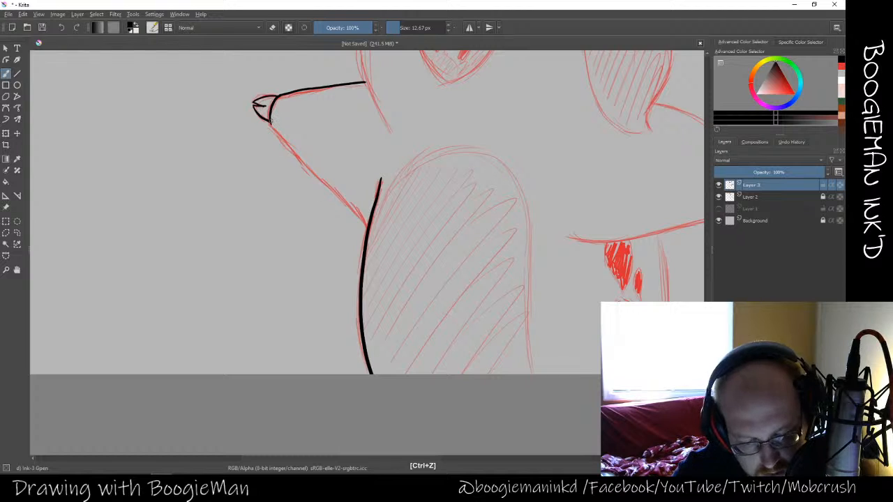
{"action": "left_click_drag", "start_coordinate": [271, 124], "coordinate": [368, 223]}
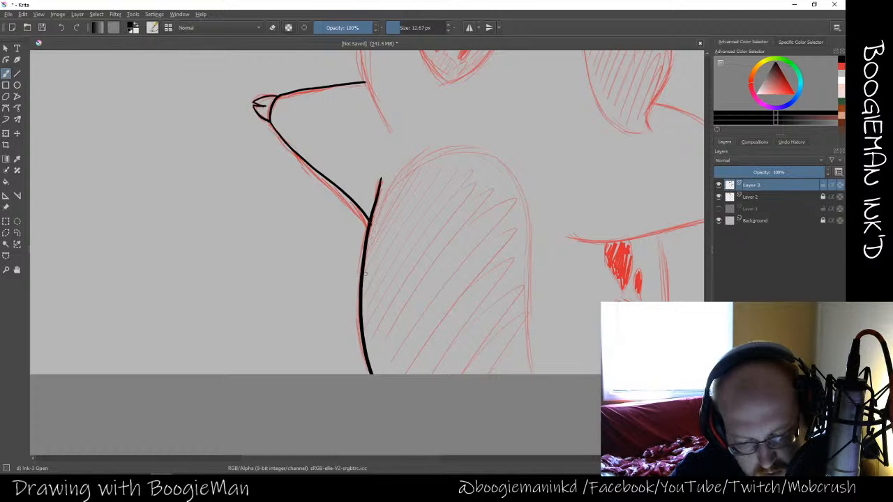
{"action": "key", "text": "ctrl+z"}
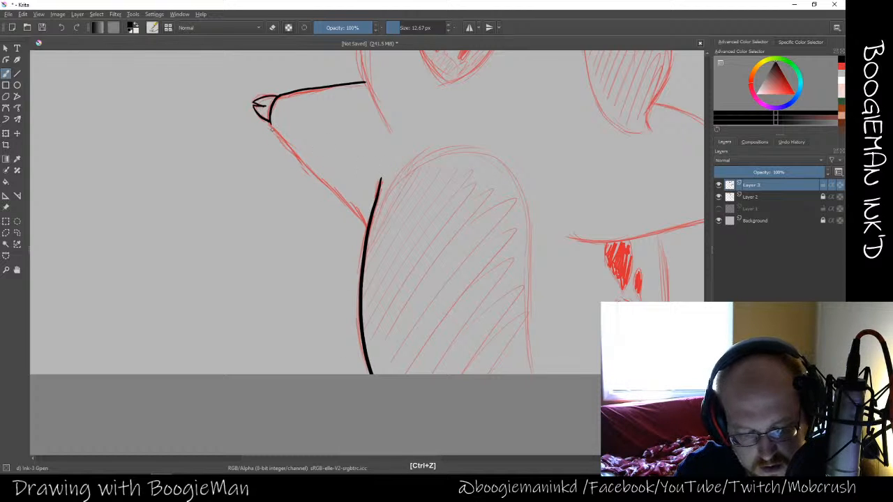
{"action": "mouse_move", "coordinate": [271, 125]}
{"action": "left_mouse_down"}
{"action": "mouse_move", "coordinate": [367, 216]}
{"action": "mouse_move", "coordinate": [376, 198]}
{"action": "mouse_move", "coordinate": [361, 339]}
{"action": "left_mouse_up"}
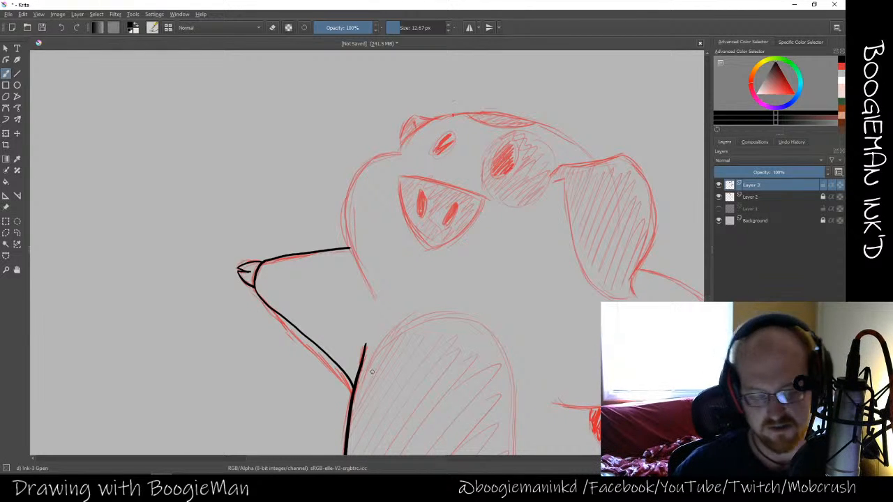
Ink the rounded cheek contour of the pig with outstretched arms, from under the chin up to the brow
{"action": "mouse_move", "coordinate": [374, 298]}
{"action": "left_mouse_down"}
{"action": "mouse_move", "coordinate": [348, 216]}
{"action": "mouse_move", "coordinate": [348, 182]}
{"action": "mouse_move", "coordinate": [402, 152]}
{"action": "left_mouse_up"}
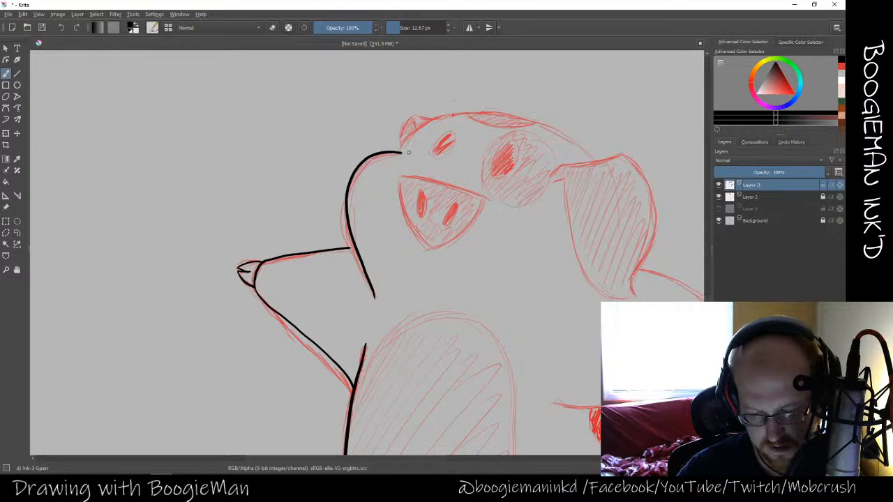
{"action": "key", "text": "ctrl+z"}
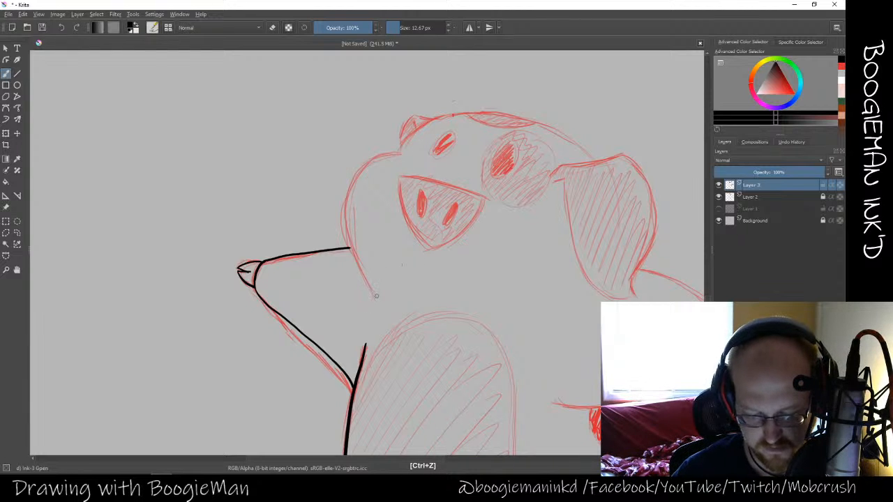
{"action": "mouse_move", "coordinate": [374, 298]}
{"action": "left_mouse_down"}
{"action": "mouse_move", "coordinate": [350, 247]}
{"action": "mouse_move", "coordinate": [346, 205]}
{"action": "mouse_move", "coordinate": [355, 180]}
{"action": "mouse_move", "coordinate": [397, 158]}
{"action": "left_mouse_up"}
{"action": "key", "text": "space"}
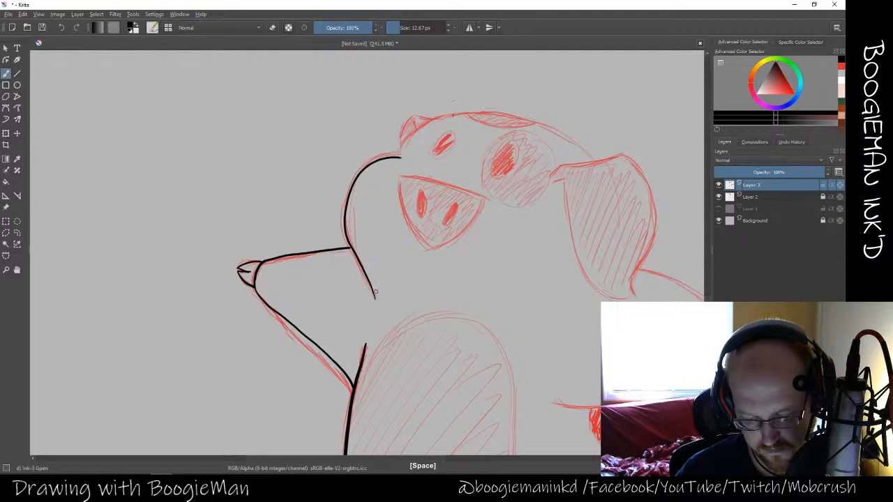
{"action": "key", "text": "ctrl+z"}
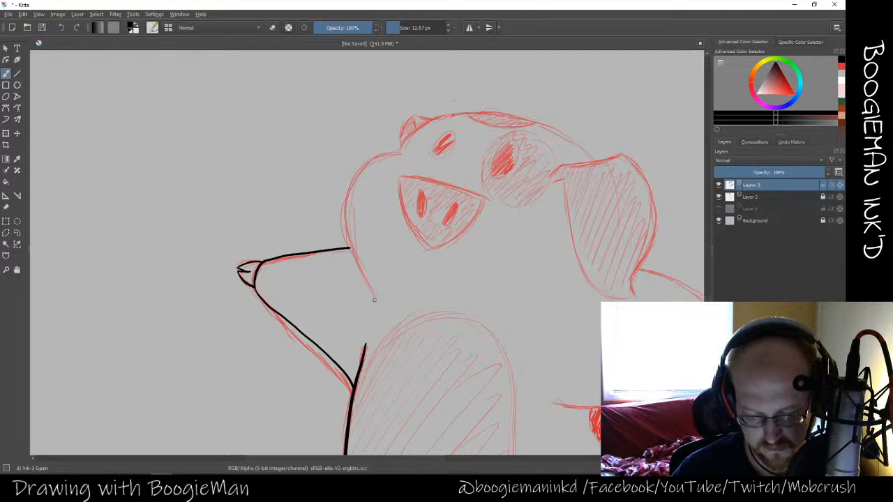
{"action": "mouse_move", "coordinate": [368, 279]}
{"action": "left_mouse_down"}
{"action": "mouse_move", "coordinate": [344, 215]}
{"action": "mouse_move", "coordinate": [351, 188]}
{"action": "mouse_move", "coordinate": [401, 152]}
{"action": "left_mouse_up"}
{"action": "key", "text": "ctrl+z"}
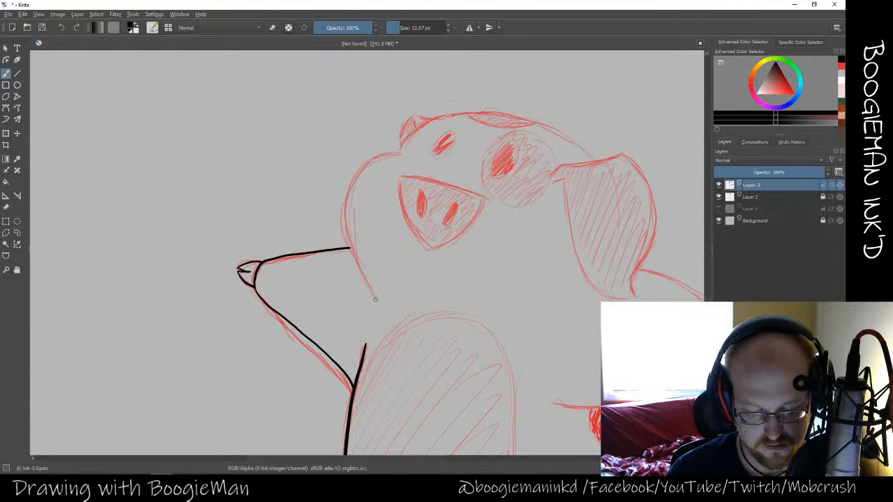
{"action": "mouse_move", "coordinate": [374, 299]}
{"action": "left_mouse_down"}
{"action": "mouse_move", "coordinate": [343, 207]}
{"action": "mouse_move", "coordinate": [349, 183]}
{"action": "mouse_move", "coordinate": [387, 152]}
{"action": "left_mouse_up"}
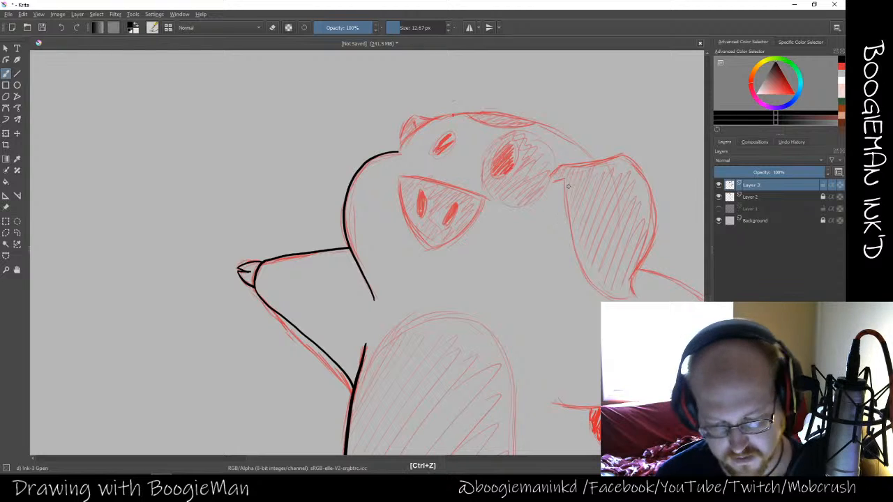
Ink the two short strokes where the floppy ear joins the head beside the eye patch
{"action": "key", "text": "ctrl+z"}
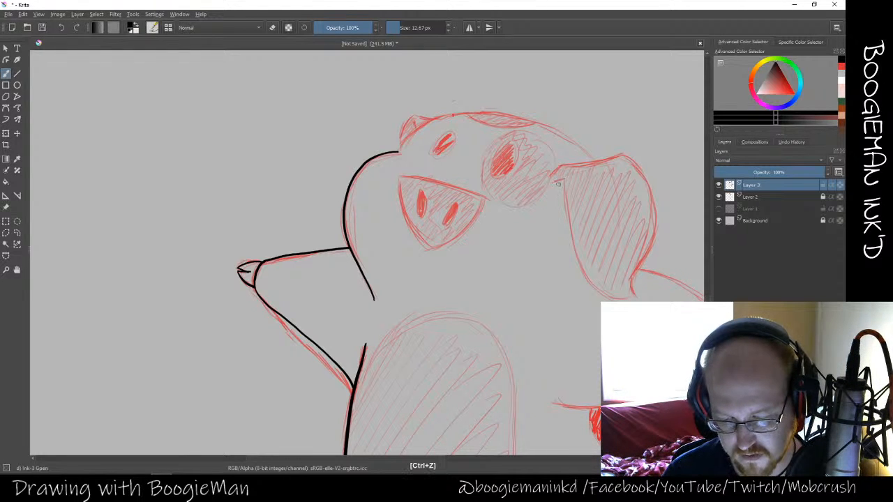
{"action": "left_click_drag", "start_coordinate": [553, 183], "coordinate": [568, 178]}
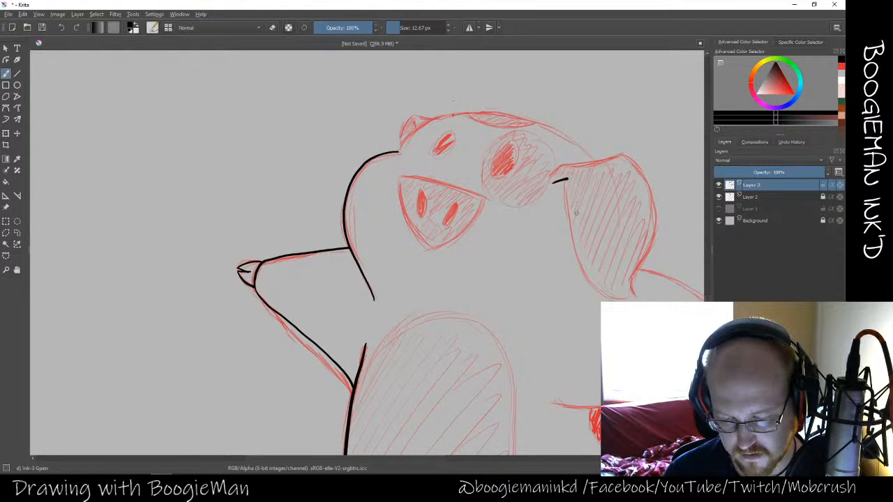
{"action": "key", "text": "ctrl+z"}
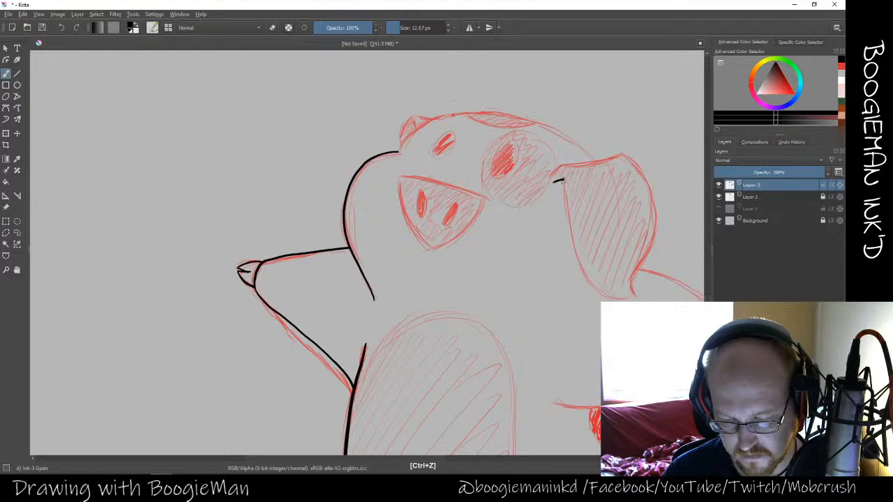
{"action": "key", "text": "ctrl+z"}
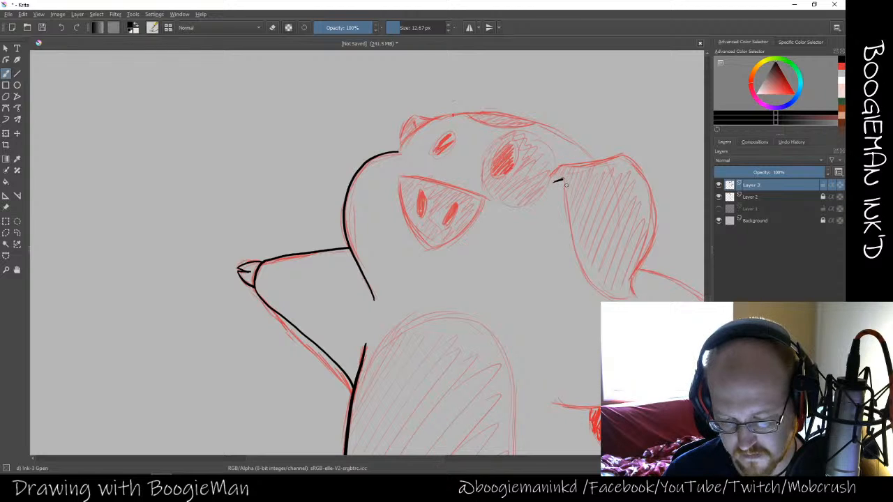
{"action": "left_click_drag", "start_coordinate": [551, 177], "coordinate": [563, 165]}
{"action": "key", "text": "ctrl+z"}
{"action": "key", "text": "ctrl+z"}
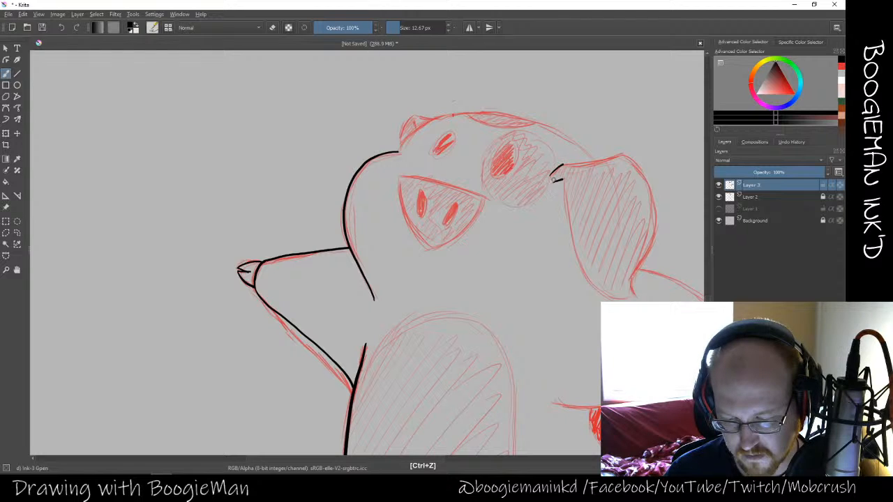
{"action": "key", "text": "ctrl+z"}
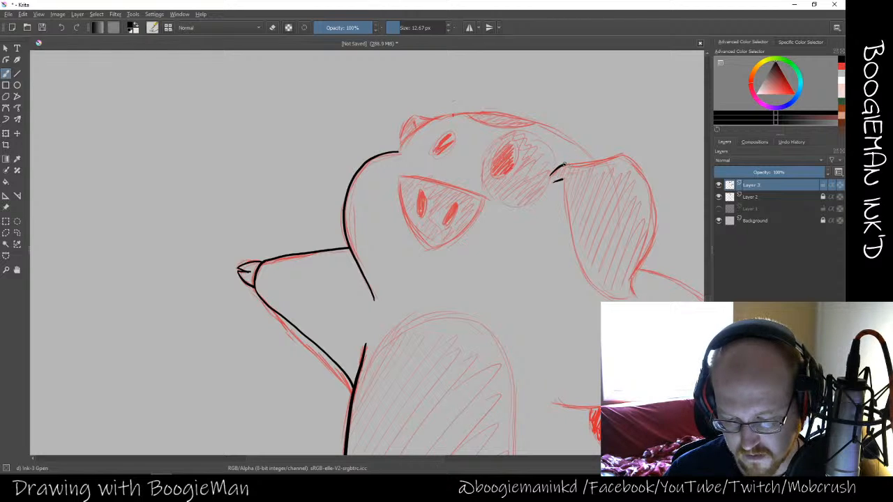
Ink the floppy ear's top edge and its curved outer edge down to the ear tip
{"action": "left_click_drag", "start_coordinate": [586, 165], "coordinate": [620, 157]}
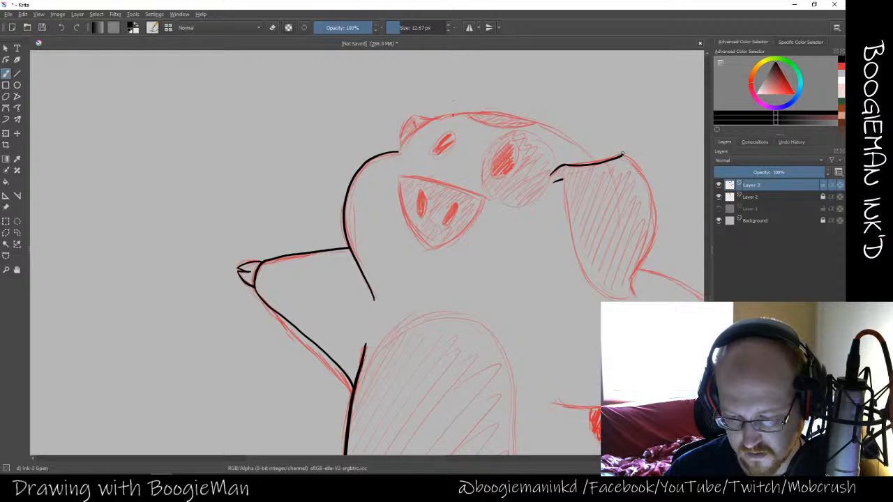
{"action": "key", "text": "ctrl+z"}
{"action": "left_click_drag", "start_coordinate": [566, 166], "coordinate": [622, 159]}
{"action": "key", "text": "ctrl+z"}
{"action": "key", "text": "ctrl+z"}
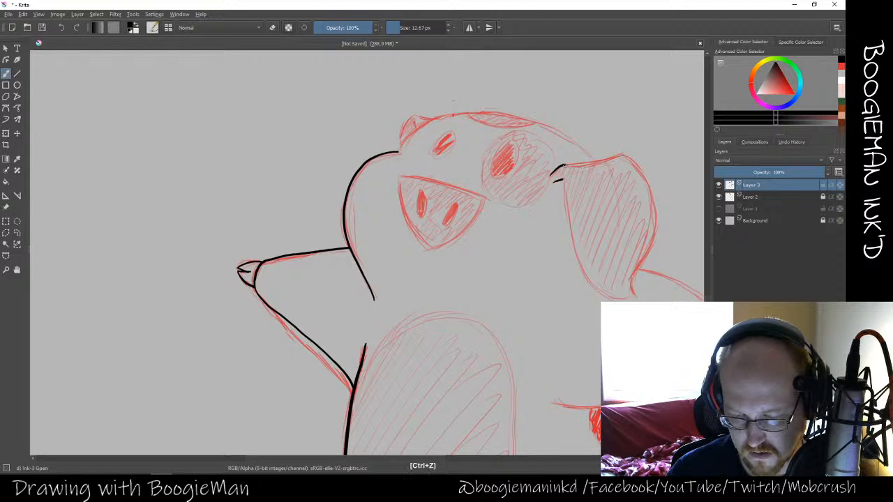
{"action": "left_click_drag", "start_coordinate": [567, 167], "coordinate": [628, 153]}
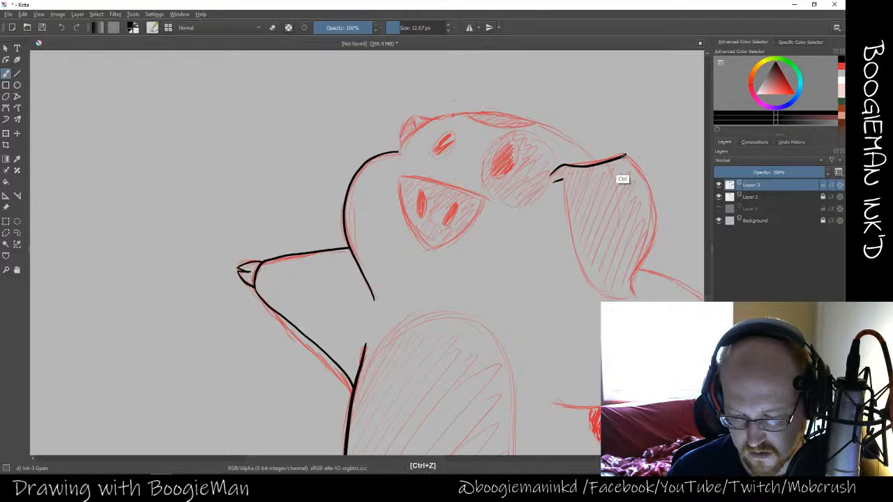
{"action": "key", "text": "ctrl+z"}
{"action": "left_click_drag", "start_coordinate": [564, 167], "coordinate": [627, 153]}
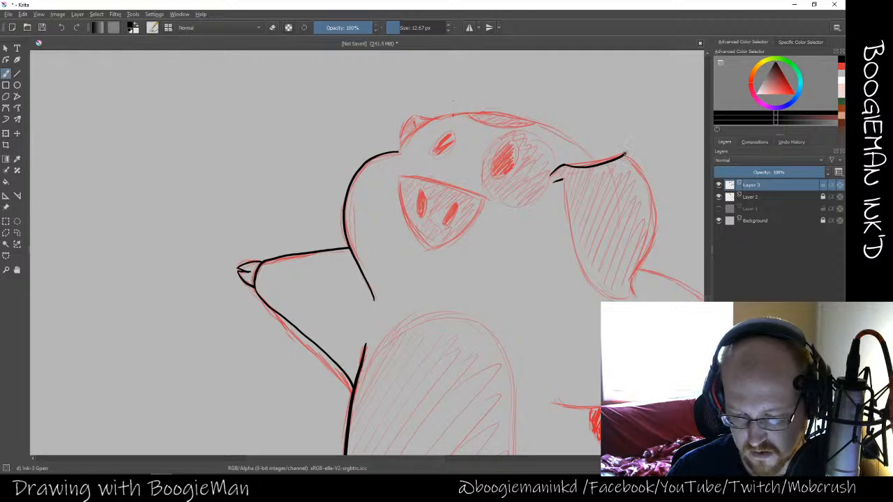
{"action": "key", "text": "ctrl+z"}
{"action": "mouse_move", "coordinate": [563, 167]}
{"action": "left_mouse_down"}
{"action": "mouse_move", "coordinate": [625, 155]}
{"action": "mouse_move", "coordinate": [649, 177]}
{"action": "mouse_move", "coordinate": [655, 220]}
{"action": "mouse_move", "coordinate": [636, 298]}
{"action": "left_mouse_up"}
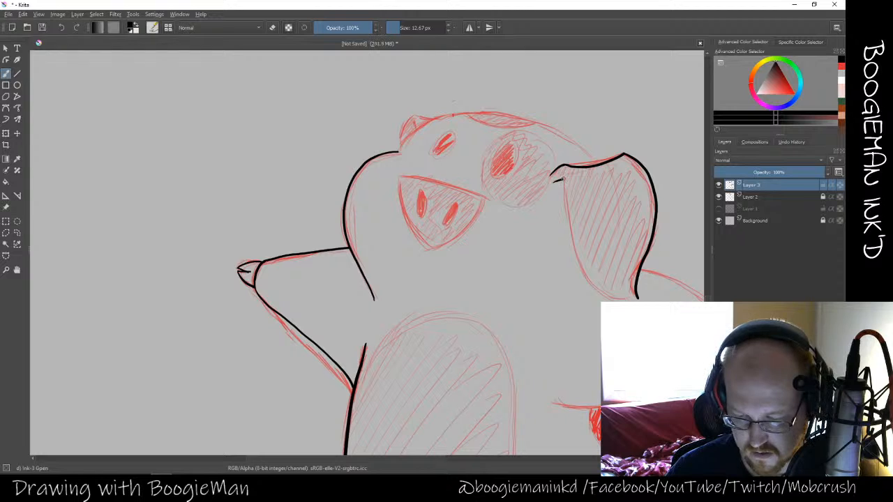
Ink the floppy ear's inner edge, the top of the head and the small far ear of the pig with outstretched arms
{"action": "mouse_move", "coordinate": [565, 198]}
{"action": "left_mouse_down"}
{"action": "mouse_move", "coordinate": [580, 277]}
{"action": "mouse_move", "coordinate": [611, 301]}
{"action": "left_mouse_up"}
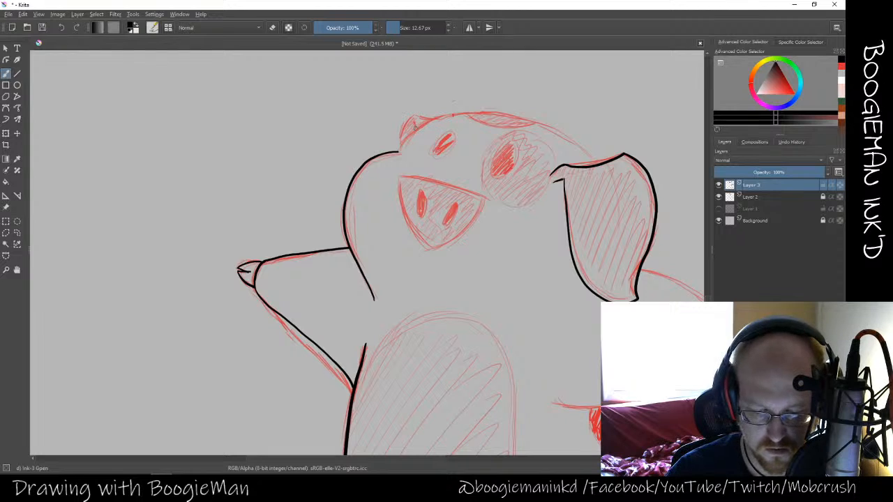
{"action": "mouse_move", "coordinate": [417, 130]}
{"action": "left_mouse_down"}
{"action": "mouse_move", "coordinate": [436, 118]}
{"action": "mouse_move", "coordinate": [399, 148]}
{"action": "mouse_move", "coordinate": [415, 117]}
{"action": "mouse_move", "coordinate": [487, 110]}
{"action": "mouse_move", "coordinate": [541, 126]}
{"action": "mouse_move", "coordinate": [594, 161]}
{"action": "left_mouse_up"}
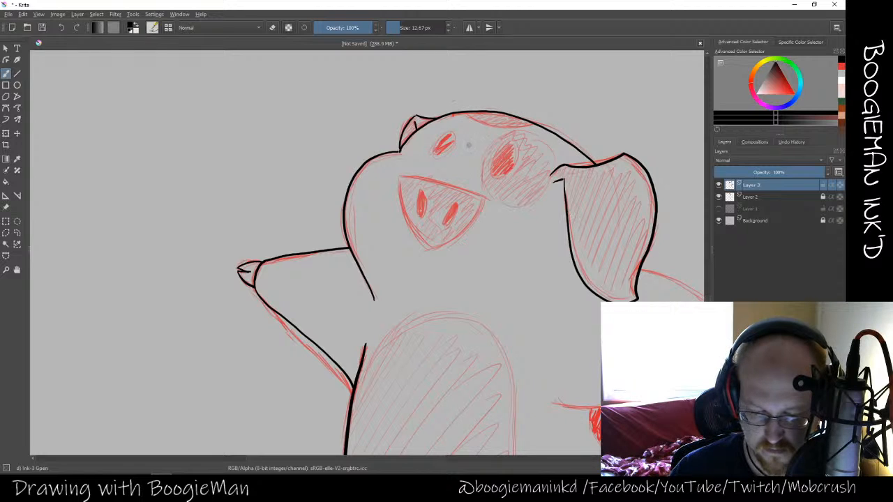
Outline both oval eyes of the pig with outstretched arms and fill them solid black
{"action": "mouse_move", "coordinate": [449, 133]}
{"action": "left_mouse_down"}
{"action": "mouse_move", "coordinate": [435, 145]}
{"action": "mouse_move", "coordinate": [438, 159]}
{"action": "mouse_move", "coordinate": [454, 136]}
{"action": "mouse_move", "coordinate": [437, 148]}
{"action": "left_mouse_up"}
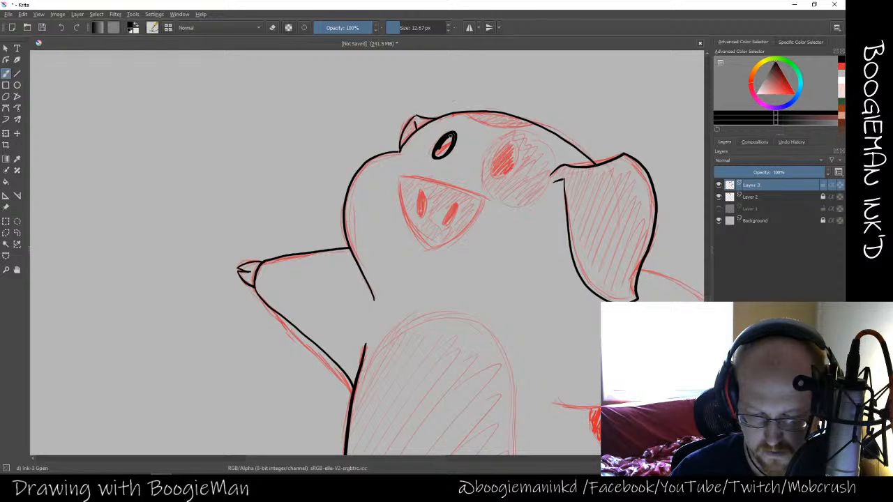
{"action": "left_click_drag", "start_coordinate": [438, 139], "coordinate": [448, 146]}
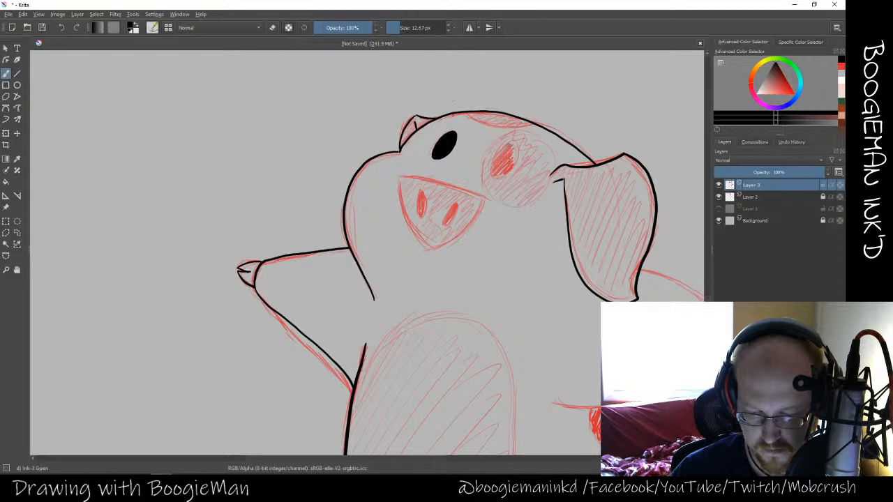
{"action": "mouse_move", "coordinate": [509, 143]}
{"action": "left_mouse_down"}
{"action": "mouse_move", "coordinate": [492, 165]}
{"action": "mouse_move", "coordinate": [497, 177]}
{"action": "mouse_move", "coordinate": [519, 155]}
{"action": "mouse_move", "coordinate": [507, 141]}
{"action": "mouse_move", "coordinate": [493, 171]}
{"action": "mouse_move", "coordinate": [504, 176]}
{"action": "mouse_move", "coordinate": [516, 147]}
{"action": "mouse_move", "coordinate": [506, 171]}
{"action": "mouse_move", "coordinate": [492, 172]}
{"action": "mouse_move", "coordinate": [494, 158]}
{"action": "mouse_move", "coordinate": [513, 147]}
{"action": "mouse_move", "coordinate": [499, 172]}
{"action": "left_mouse_up"}
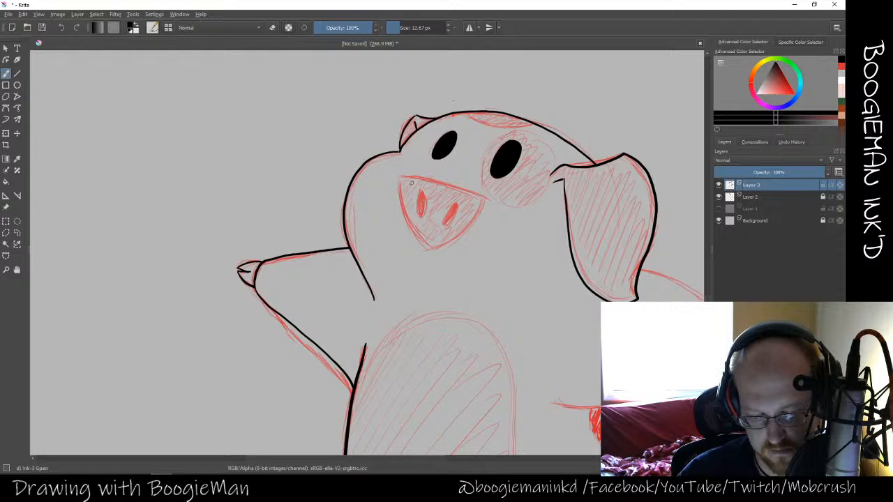
Ink the triangular snout outline and fill in its two black oval nostrils
{"action": "left_click_drag", "start_coordinate": [399, 176], "coordinate": [494, 203]}
{"action": "mouse_move", "coordinate": [399, 178]}
{"action": "left_mouse_down"}
{"action": "mouse_move", "coordinate": [410, 218]}
{"action": "mouse_move", "coordinate": [437, 249]}
{"action": "left_mouse_up"}
{"action": "mouse_move", "coordinate": [492, 204]}
{"action": "left_mouse_down"}
{"action": "mouse_move", "coordinate": [476, 228]}
{"action": "mouse_move", "coordinate": [437, 249]}
{"action": "mouse_move", "coordinate": [418, 198]}
{"action": "mouse_move", "coordinate": [429, 193]}
{"action": "mouse_move", "coordinate": [429, 222]}
{"action": "mouse_move", "coordinate": [417, 208]}
{"action": "mouse_move", "coordinate": [427, 210]}
{"action": "mouse_move", "coordinate": [423, 216]}
{"action": "mouse_move", "coordinate": [425, 196]}
{"action": "mouse_move", "coordinate": [472, 220]}
{"action": "mouse_move", "coordinate": [444, 229]}
{"action": "mouse_move", "coordinate": [466, 214]}
{"action": "mouse_move", "coordinate": [456, 223]}
{"action": "left_mouse_up"}
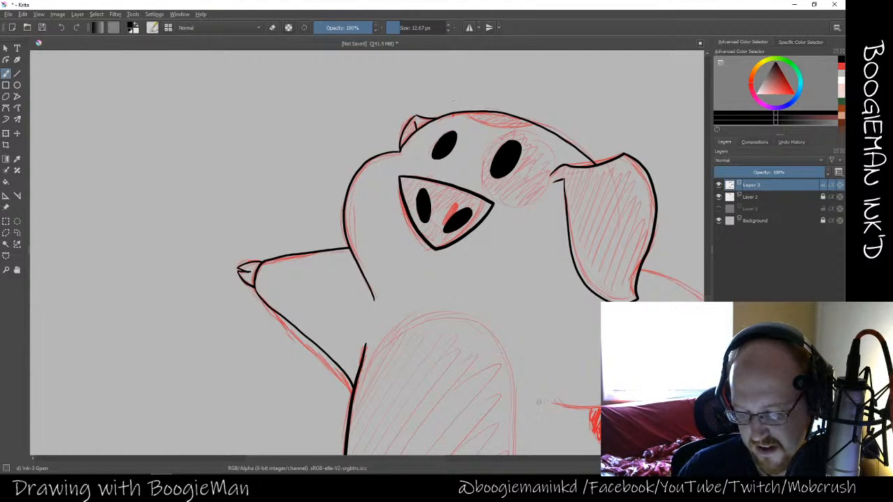
Ink the larger arm's lower and upper edges, the curve at the hoof's base and the hoof's upper edge
{"action": "mouse_move", "coordinate": [708, 299]}
{"action": "left_mouse_down"}
{"action": "mouse_move", "coordinate": [707, 284]}
{"action": "mouse_move", "coordinate": [708, 346]}
{"action": "mouse_move", "coordinate": [707, 336]}
{"action": "left_mouse_up"}
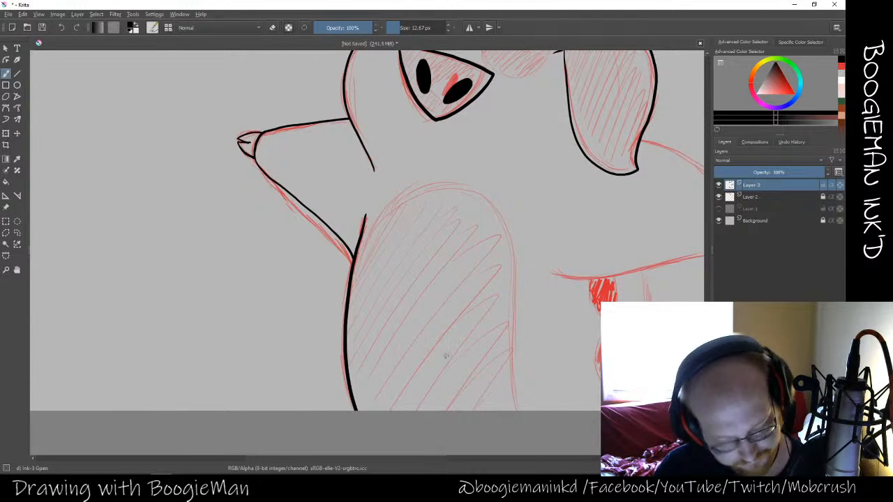
{"action": "key", "text": "space"}
{"action": "left_click_drag", "start_coordinate": [512, 339], "coordinate": [282, 344]}
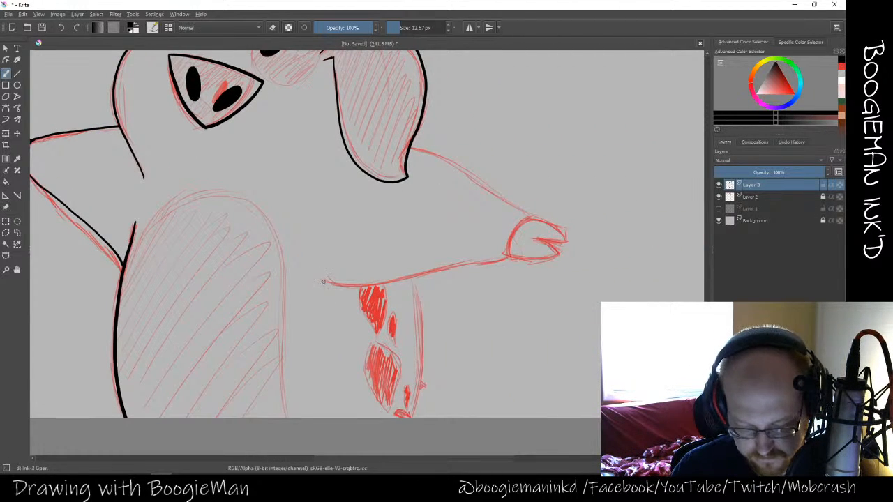
{"action": "mouse_move", "coordinate": [323, 280]}
{"action": "left_mouse_down"}
{"action": "mouse_move", "coordinate": [366, 285]}
{"action": "mouse_move", "coordinate": [508, 258]}
{"action": "left_mouse_up"}
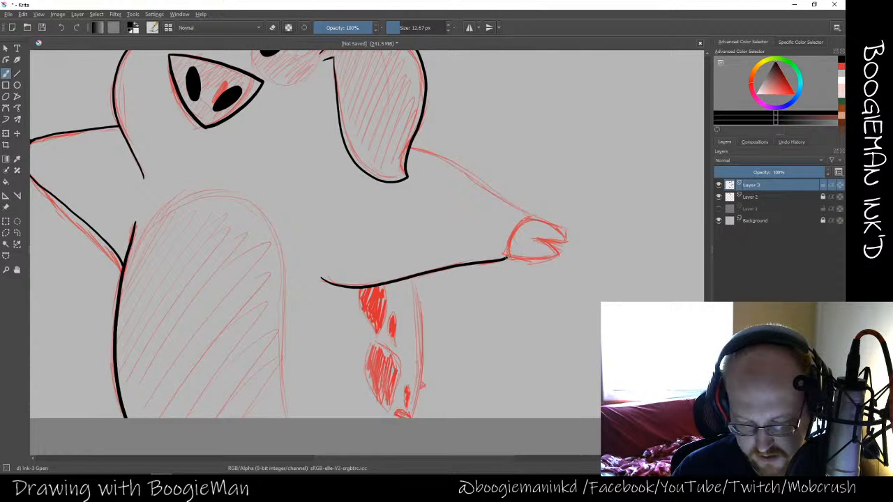
{"action": "mouse_move", "coordinate": [506, 258]}
{"action": "left_mouse_down"}
{"action": "mouse_move", "coordinate": [531, 218]}
{"action": "mouse_move", "coordinate": [443, 155]}
{"action": "mouse_move", "coordinate": [410, 145]}
{"action": "left_mouse_up"}
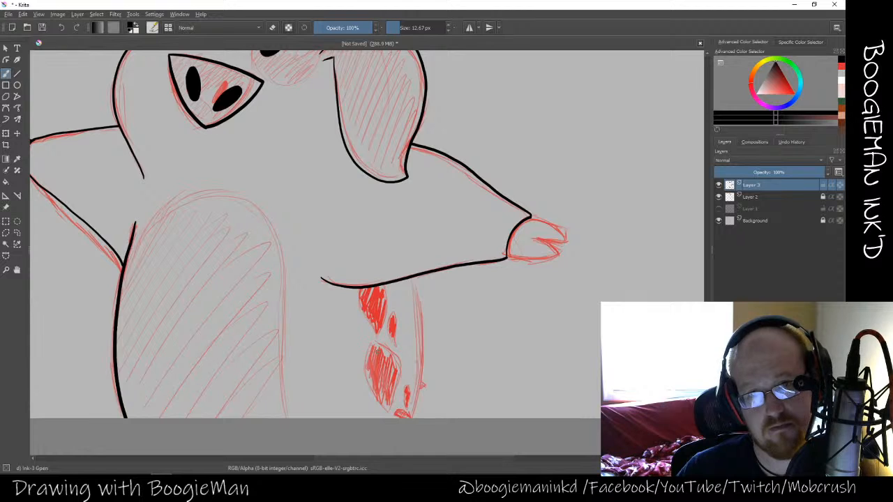
{"action": "key", "text": "ctrl+z"}
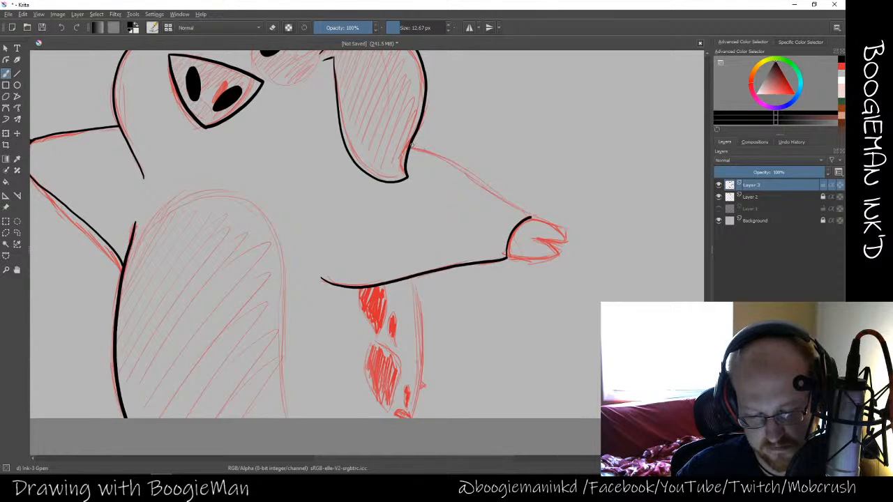
{"action": "mouse_move", "coordinate": [414, 145]}
{"action": "left_mouse_down"}
{"action": "mouse_move", "coordinate": [562, 233]}
{"action": "mouse_move", "coordinate": [570, 246]}
{"action": "left_mouse_up"}
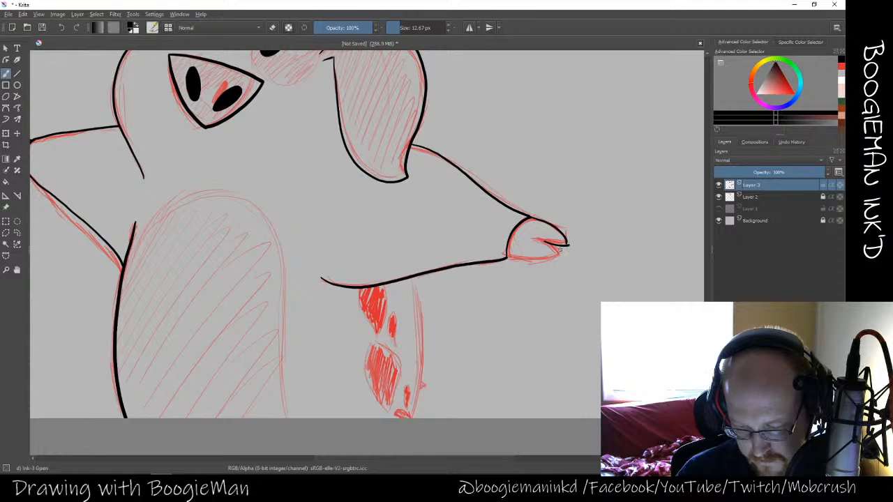
Ink the lower edge and cleft of the larger arm's hoof, and erase the overshooting line at its tip
{"action": "key", "text": "ctrl+z"}
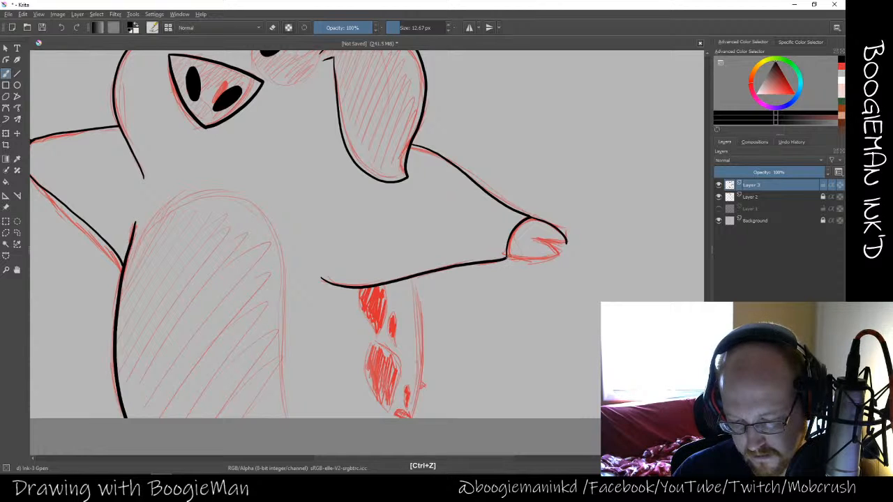
{"action": "mouse_move", "coordinate": [505, 259]}
{"action": "left_mouse_down"}
{"action": "mouse_move", "coordinate": [559, 258]}
{"action": "mouse_move", "coordinate": [564, 249]}
{"action": "mouse_move", "coordinate": [543, 261]}
{"action": "mouse_move", "coordinate": [505, 257]}
{"action": "left_mouse_up"}
{"action": "key", "text": "ctrl+z"}
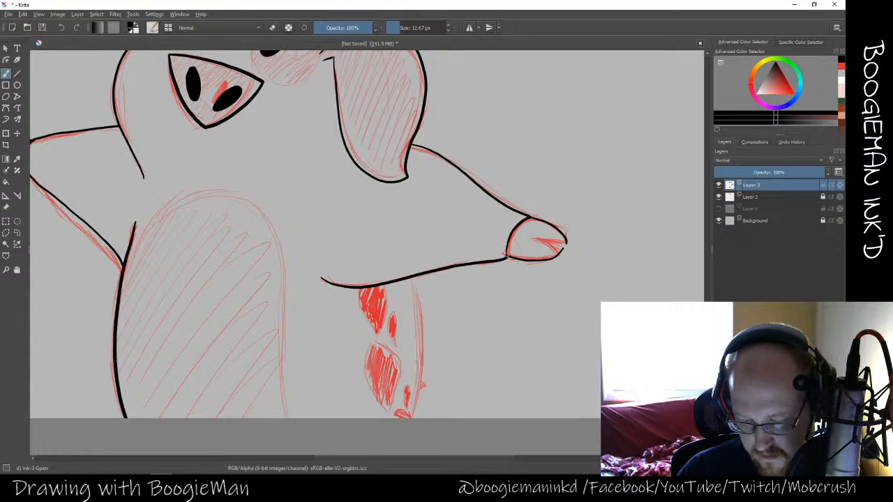
{"action": "key", "text": "ctrl+z"}
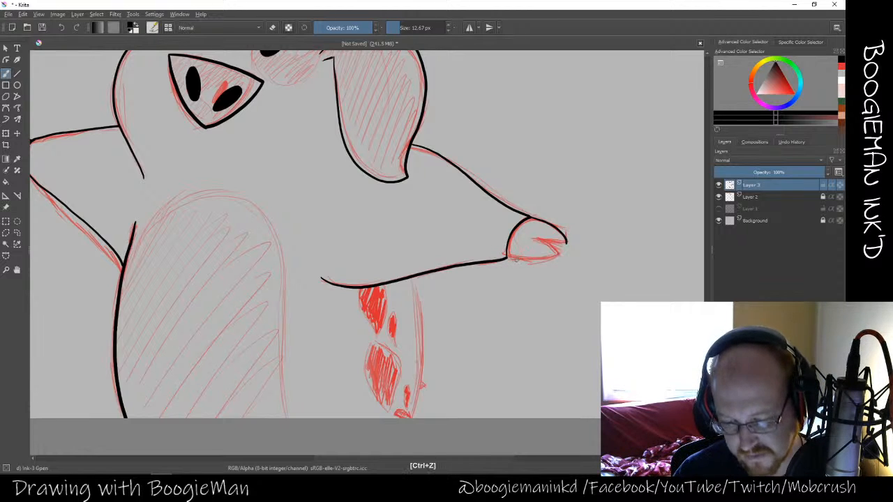
{"action": "mouse_move", "coordinate": [507, 260]}
{"action": "left_mouse_down"}
{"action": "mouse_move", "coordinate": [548, 261]}
{"action": "mouse_move", "coordinate": [565, 251]}
{"action": "left_mouse_up"}
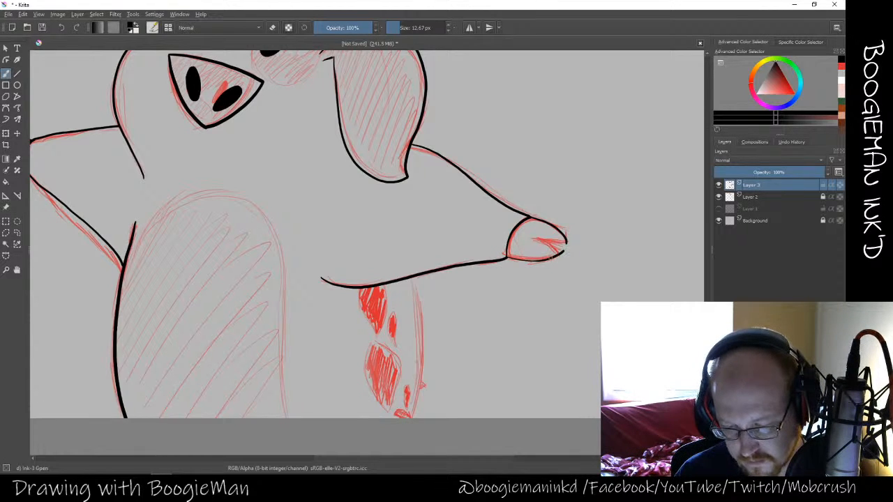
{"action": "key", "text": "ctrl+z"}
{"action": "mouse_move", "coordinate": [503, 257]}
{"action": "left_mouse_down"}
{"action": "mouse_move", "coordinate": [564, 245]}
{"action": "mouse_move", "coordinate": [536, 238]}
{"action": "mouse_move", "coordinate": [567, 246]}
{"action": "left_mouse_up"}
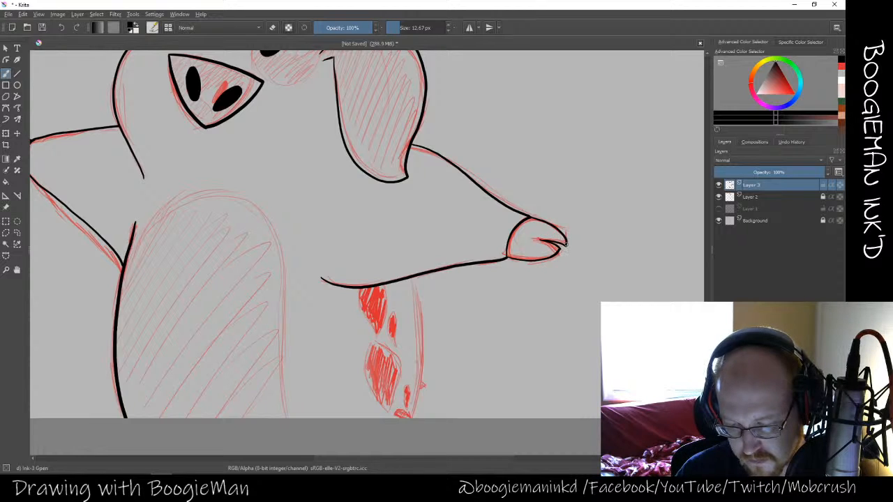
{"action": "key", "text": "ctrl+z"}
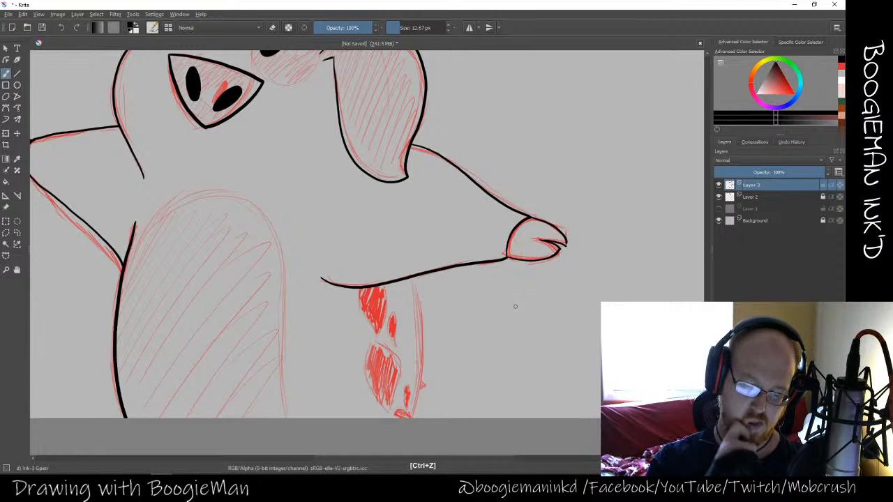
{"action": "key", "text": "e"}
{"action": "left_click_drag", "start_coordinate": [571, 245], "coordinate": [563, 244]}
{"action": "key", "text": "e"}
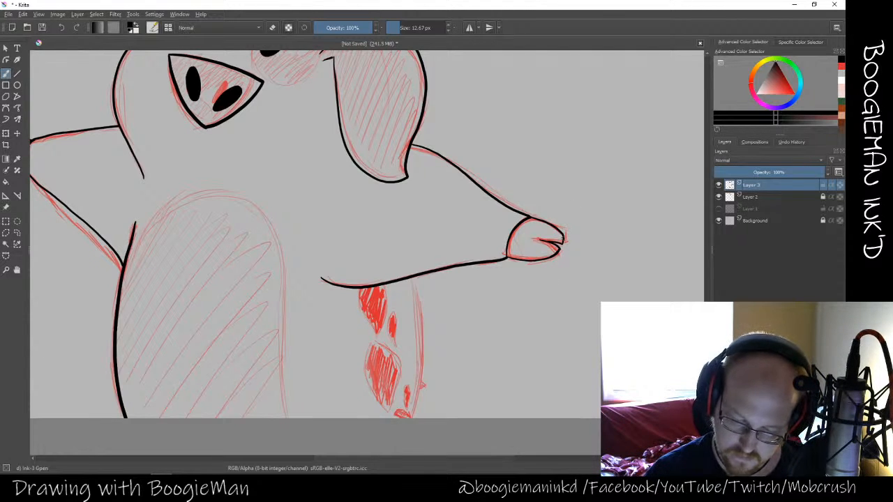
Ink the body's side line from beneath the larger arm down to the canvas edge, with the small marks along it
{"action": "key", "text": "ctrl+minus"}
{"action": "key", "text": "ctrl+minus"}
{"action": "key", "text": "ctrl+minus"}
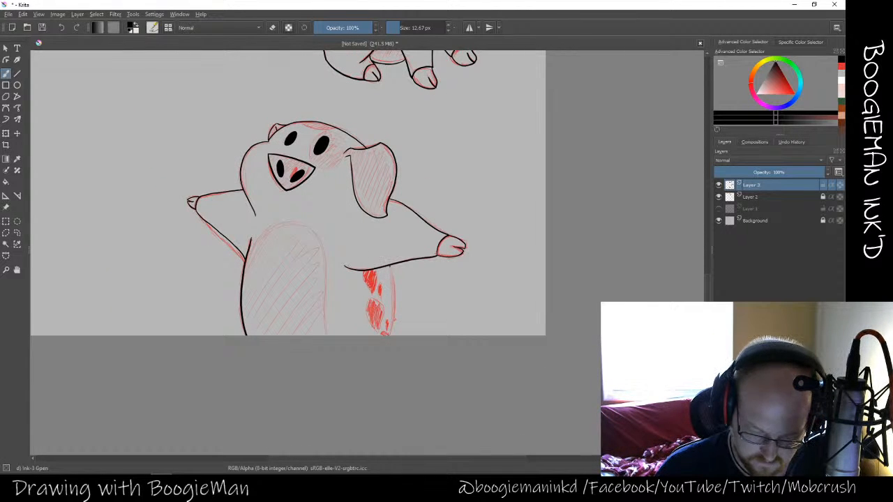
{"action": "left_click_drag", "start_coordinate": [391, 276], "coordinate": [389, 335]}
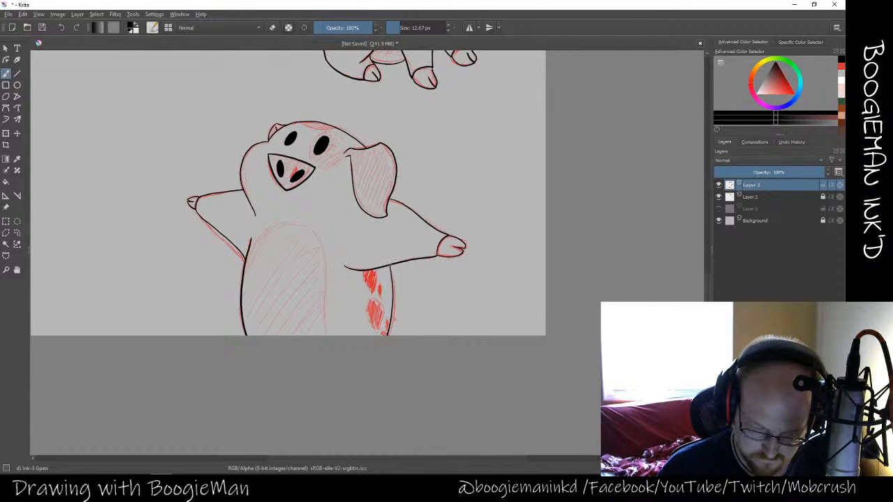
{"action": "key", "text": "ctrl+z"}
{"action": "left_click_drag", "start_coordinate": [390, 266], "coordinate": [388, 336]}
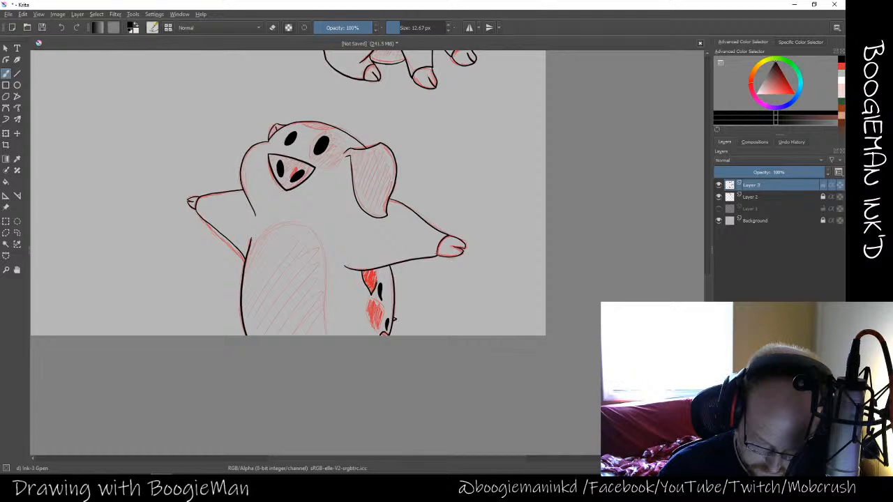
Outline the large spots on the body beneath the larger arm and fill them solid black
{"action": "mouse_move", "coordinate": [371, 299]}
{"action": "left_mouse_down"}
{"action": "mouse_move", "coordinate": [376, 333]}
{"action": "mouse_move", "coordinate": [383, 308]}
{"action": "mouse_move", "coordinate": [374, 300]}
{"action": "left_mouse_up"}
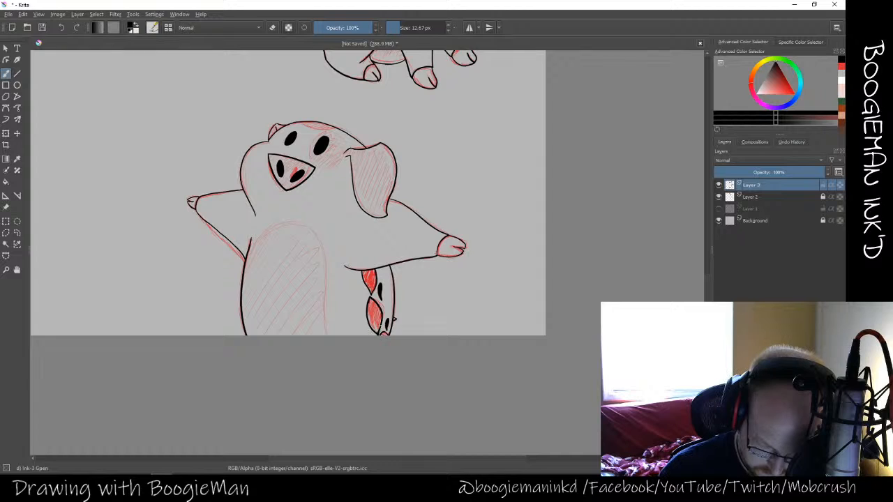
{"action": "mouse_move", "coordinate": [366, 314]}
{"action": "left_mouse_down"}
{"action": "mouse_move", "coordinate": [371, 330]}
{"action": "mouse_move", "coordinate": [380, 312]}
{"action": "mouse_move", "coordinate": [378, 330]}
{"action": "left_mouse_up"}
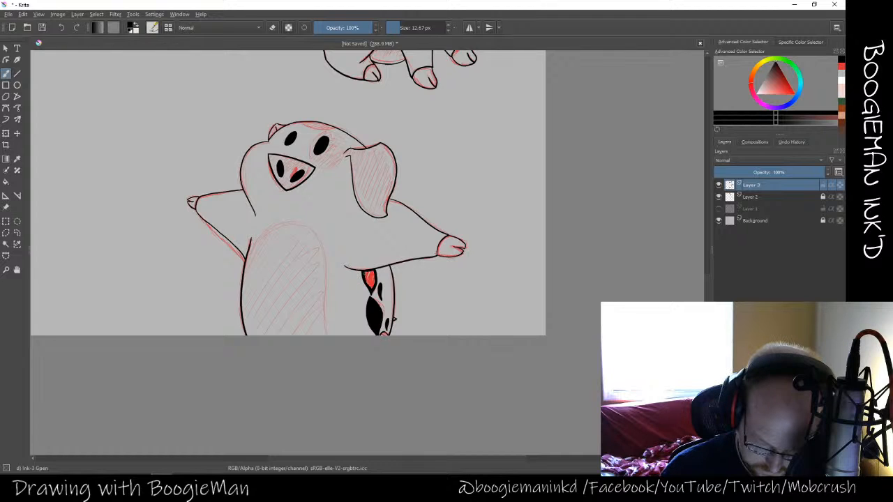
{"action": "left_click_drag", "start_coordinate": [363, 273], "coordinate": [372, 286]}
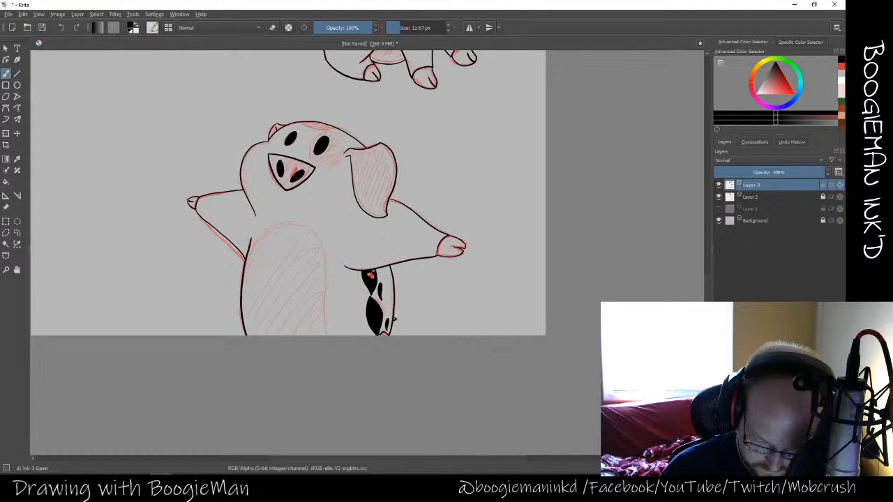
{"action": "left_click_drag", "start_coordinate": [370, 276], "coordinate": [372, 278]}
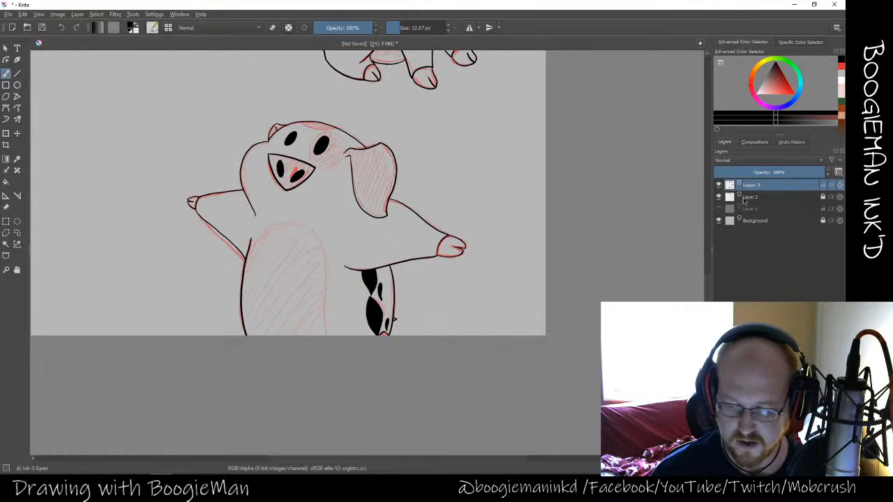
Hide the red sketch on Layer 2 and look over the line art of all three pigs
{"action": "left_click", "coordinate": [719, 197]}
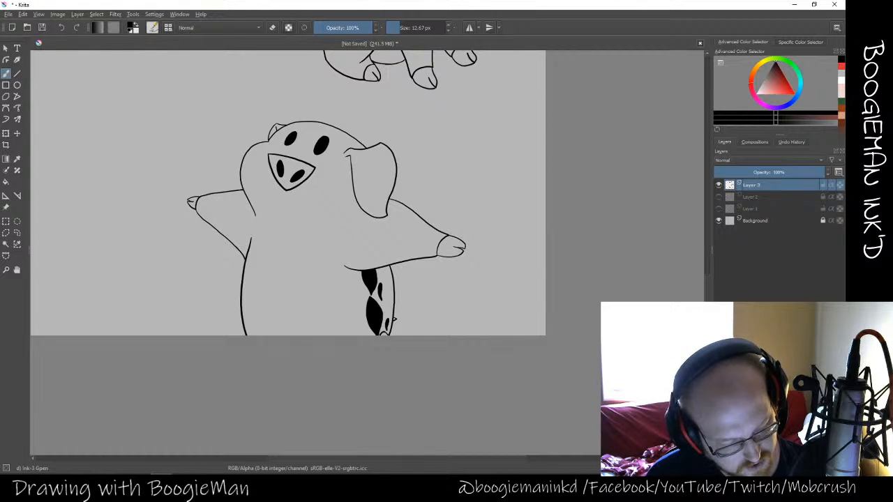
{"action": "key", "text": "space"}
{"action": "left_click_drag", "start_coordinate": [510, 238], "coordinate": [477, 348]}
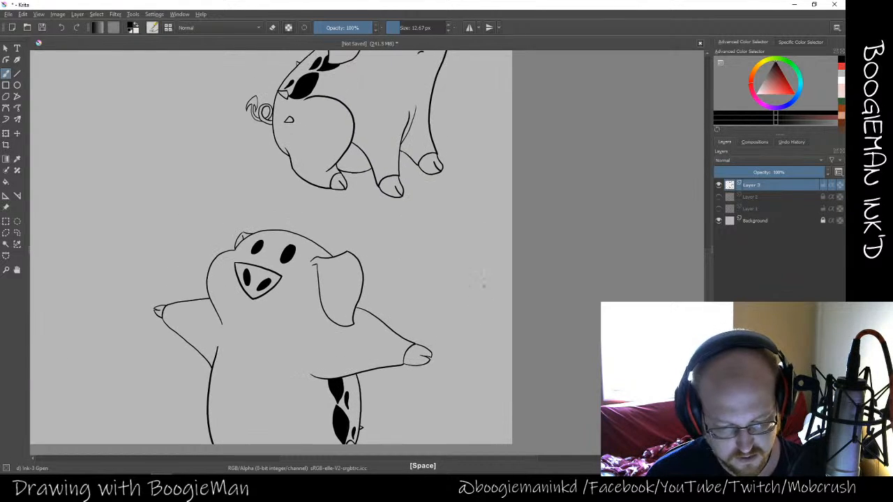
{"action": "key", "text": "ctrl+minus"}
{"action": "key", "text": "ctrl+minus"}
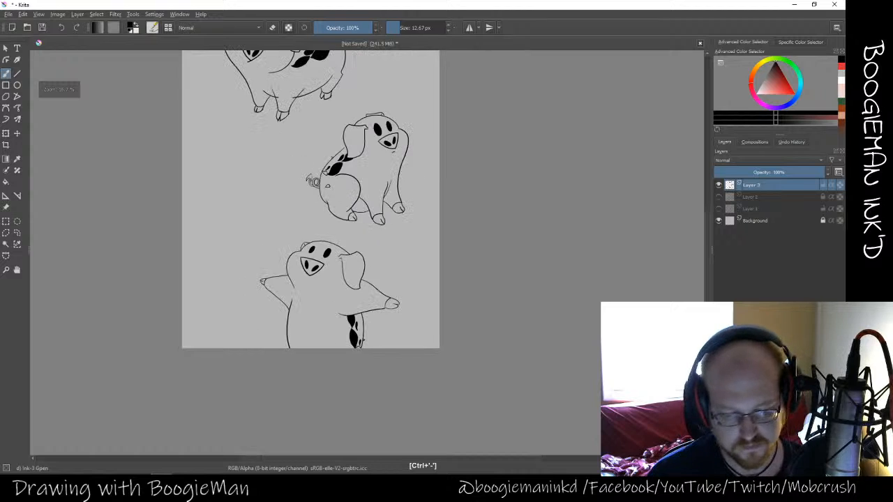
{"action": "key", "text": "space"}
{"action": "left_click_drag", "start_coordinate": [421, 247], "coordinate": [457, 340]}
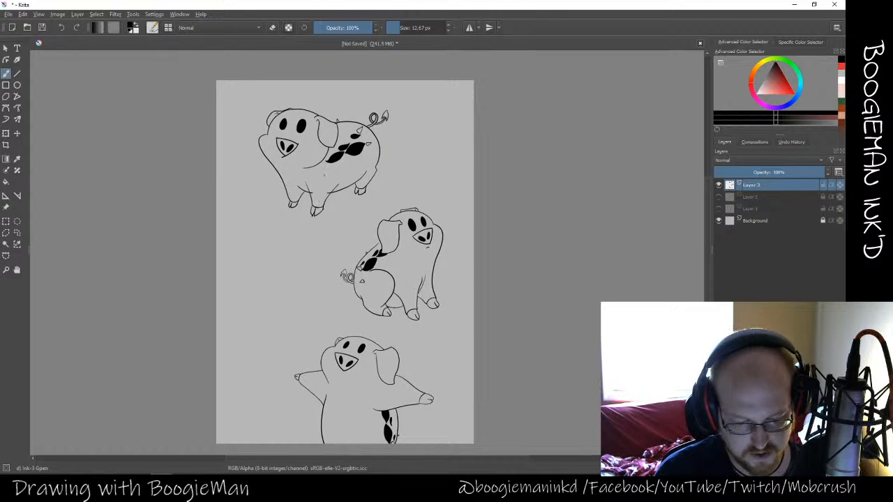
{"action": "key", "text": "ctrl+plus"}
{"action": "key", "text": "ctrl+plus"}
{"action": "key", "text": "space"}
{"action": "left_click_drag", "start_coordinate": [326, 189], "coordinate": [403, 352]}
{"action": "key", "text": "ctrl+minus"}
{"action": "key", "text": "ctrl+minus"}
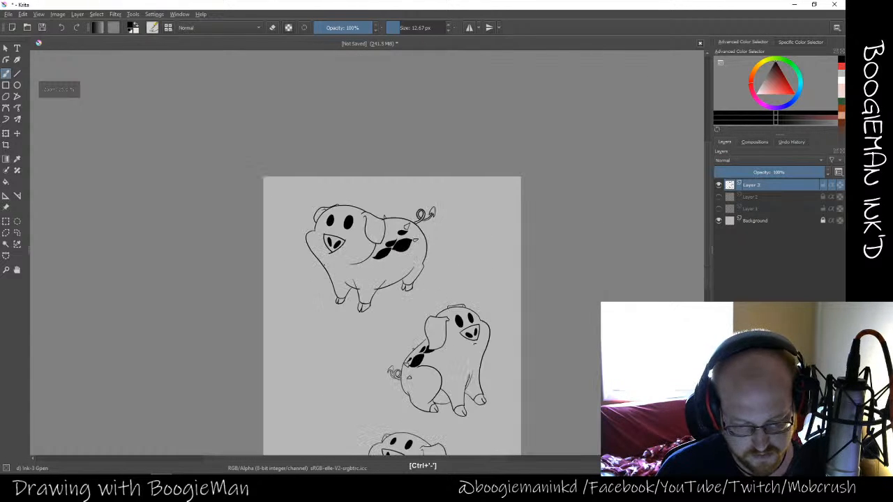
Erase the line ends overshooting the corners of the top pig's snout outline
{"action": "key", "text": "ctrl+plus"}
{"action": "key", "text": "ctrl+plus"}
{"action": "key", "text": "ctrl+plus"}
{"action": "key", "text": "ctrl+plus"}
{"action": "key", "text": "ctrl+plus"}
{"action": "key", "text": "space"}
{"action": "left_click_drag", "start_coordinate": [339, 225], "coordinate": [369, 362]}
{"action": "key", "text": "e"}
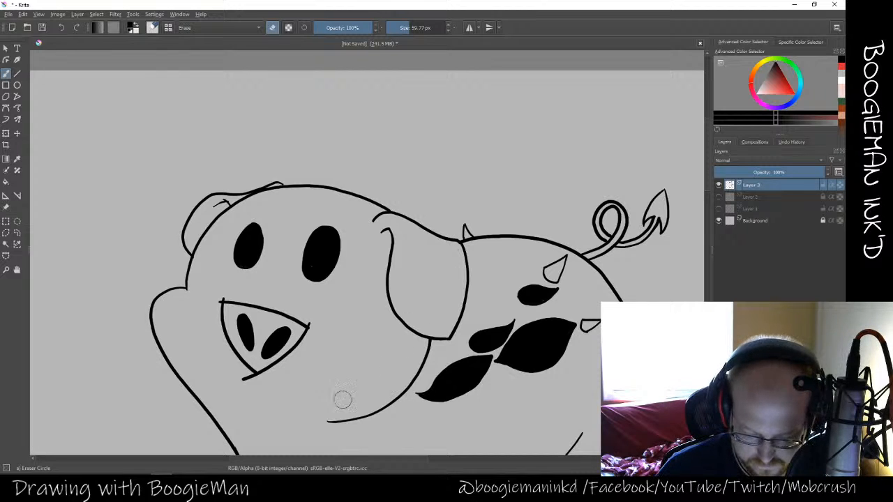
{"action": "left_click_drag", "start_coordinate": [245, 380], "coordinate": [251, 378]}
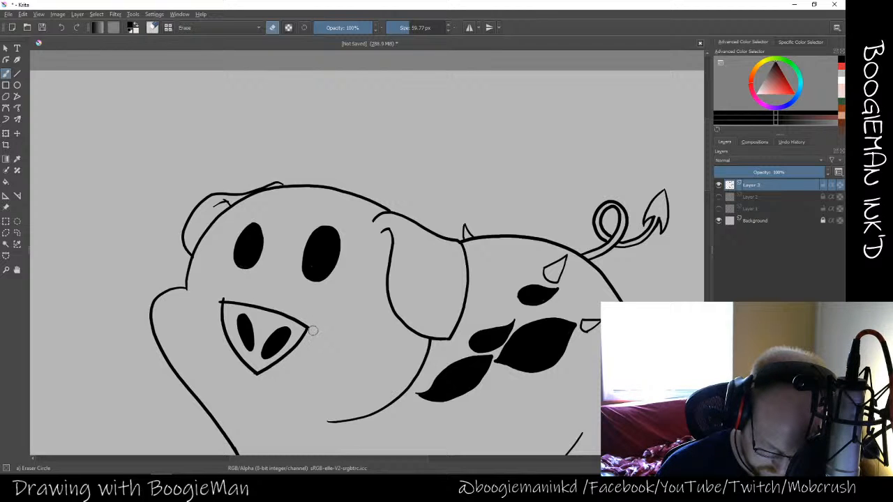
{"action": "key", "text": "slash"}
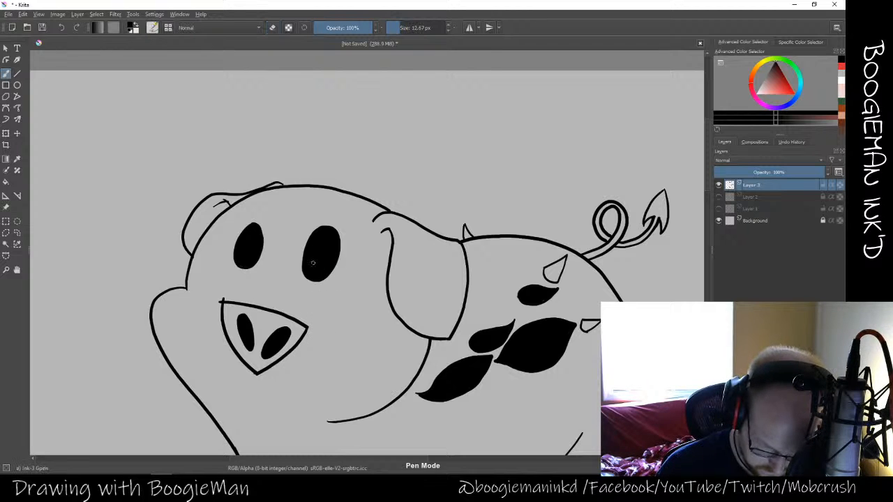
{"action": "key", "text": "slash"}
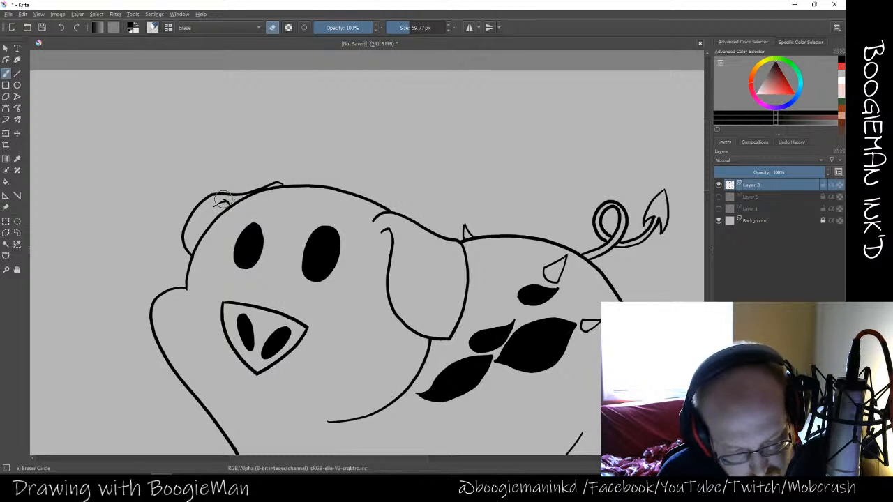
Smooth the lower edges of the solid black spots on the top pig's back with the ink brush
{"action": "key", "text": "slash"}
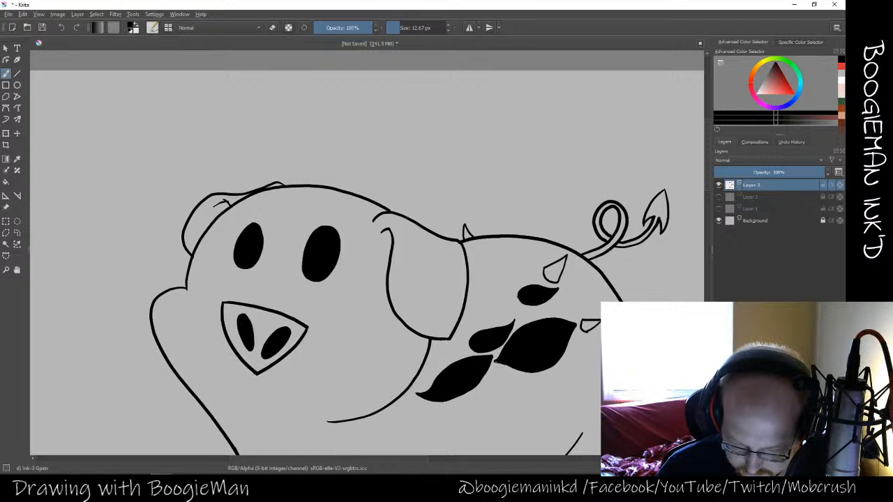
{"action": "left_click_drag", "start_coordinate": [501, 364], "coordinate": [517, 370]}
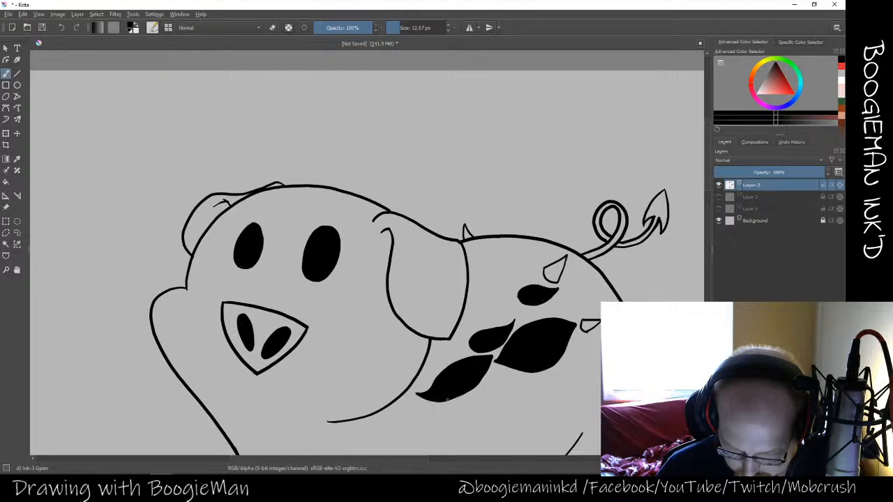
{"action": "left_click_drag", "start_coordinate": [448, 399], "coordinate": [485, 373]}
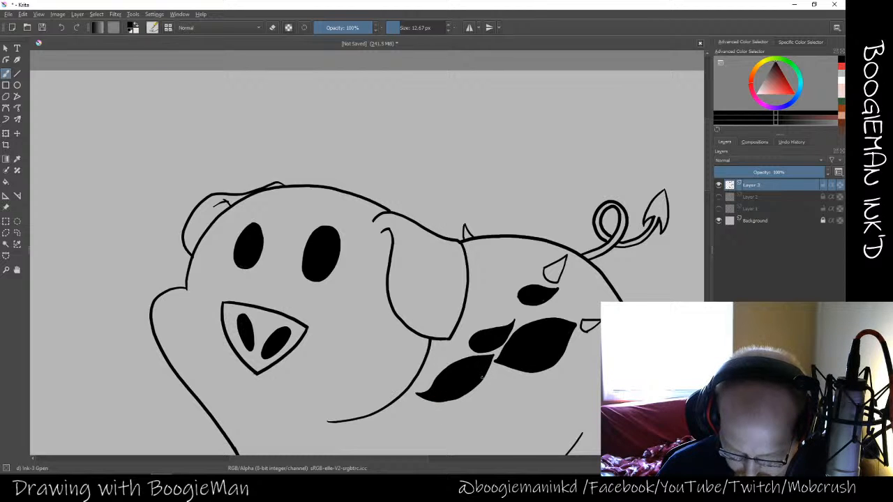
{"action": "left_click_drag", "start_coordinate": [446, 401], "coordinate": [441, 402]}
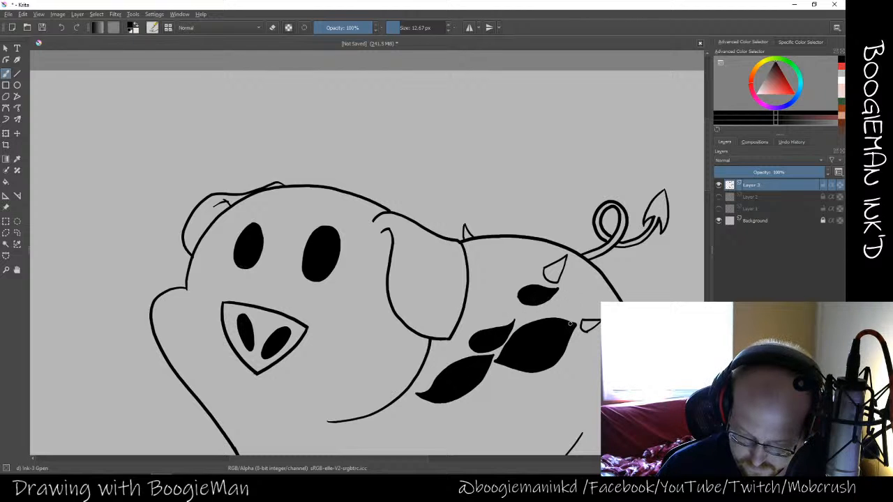
Erase the belly line's overlap into the top pig's near front leg and the line ends overshooting that leg's hoof
{"action": "scroll", "coordinate": [537, 372], "scroll_direction": "down", "scroll_amount": 5}
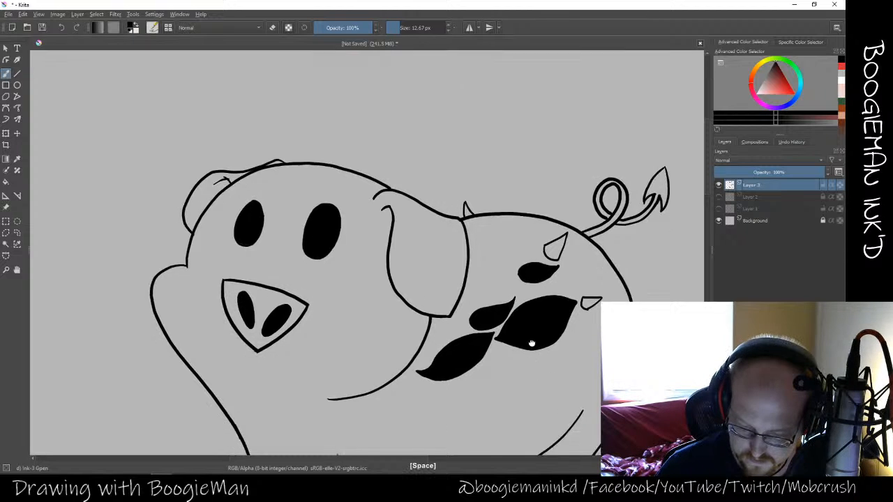
{"action": "key", "text": "e"}
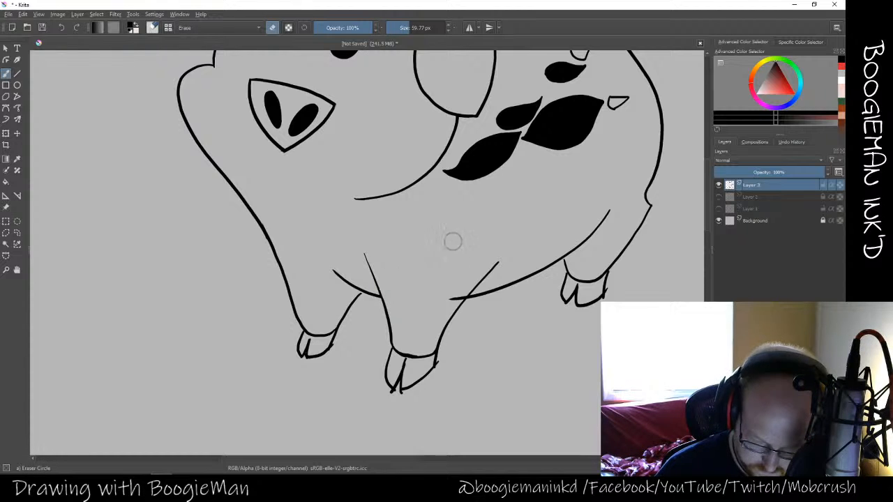
{"action": "left_click_drag", "start_coordinate": [453, 298], "coordinate": [461, 291]}
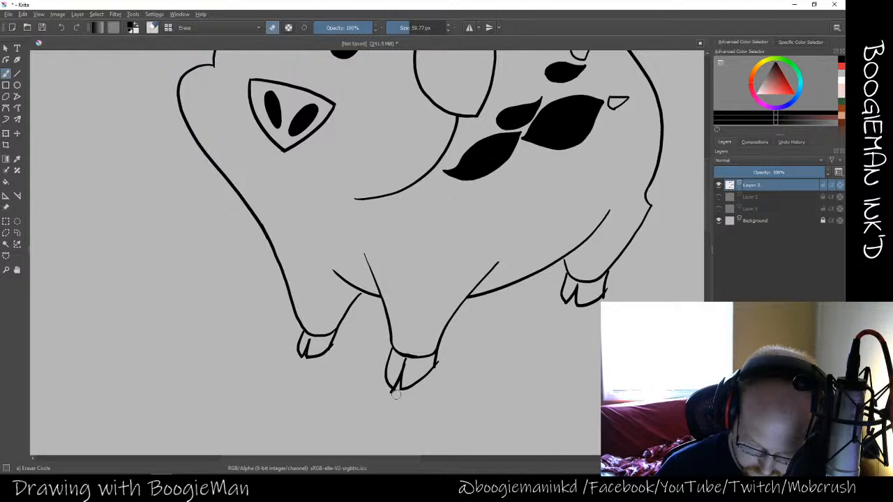
{"action": "left_click_drag", "start_coordinate": [388, 394], "coordinate": [397, 393]}
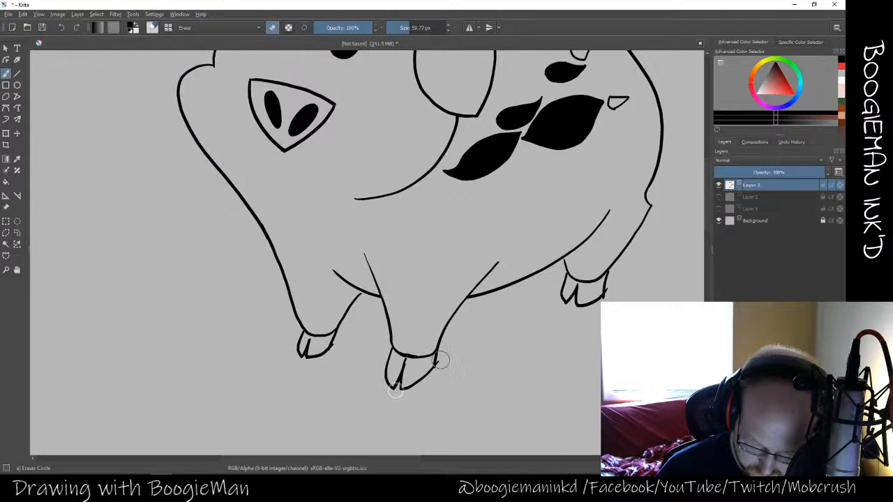
{"action": "left_click_drag", "start_coordinate": [441, 360], "coordinate": [439, 361]}
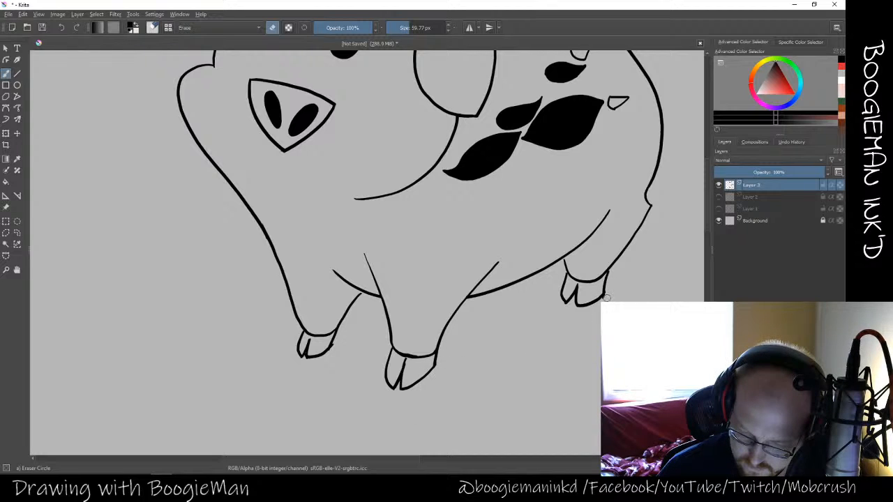
Re-ink the ankle line above the top pig's rear hoof and trim the pointed line end at its heel
{"action": "key", "text": "slash"}
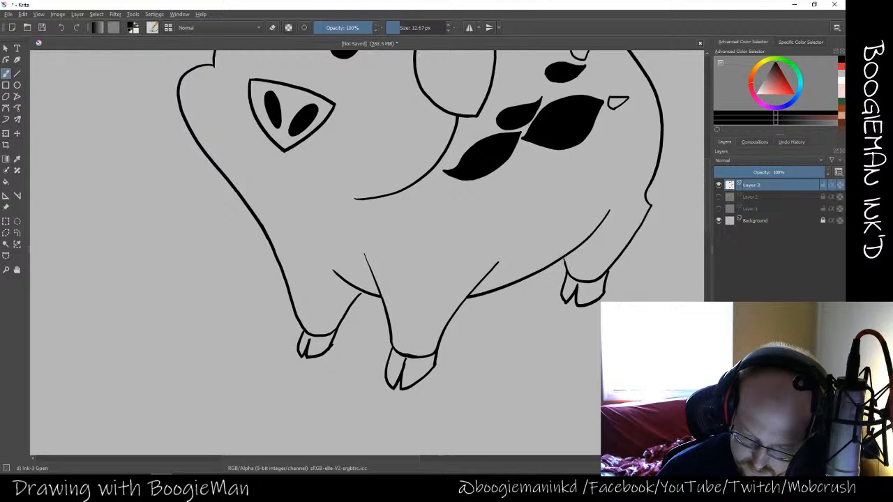
{"action": "mouse_move", "coordinate": [565, 258]}
{"action": "left_mouse_down"}
{"action": "mouse_move", "coordinate": [566, 277]}
{"action": "mouse_move", "coordinate": [607, 275]}
{"action": "left_mouse_up"}
{"action": "key", "text": "e"}
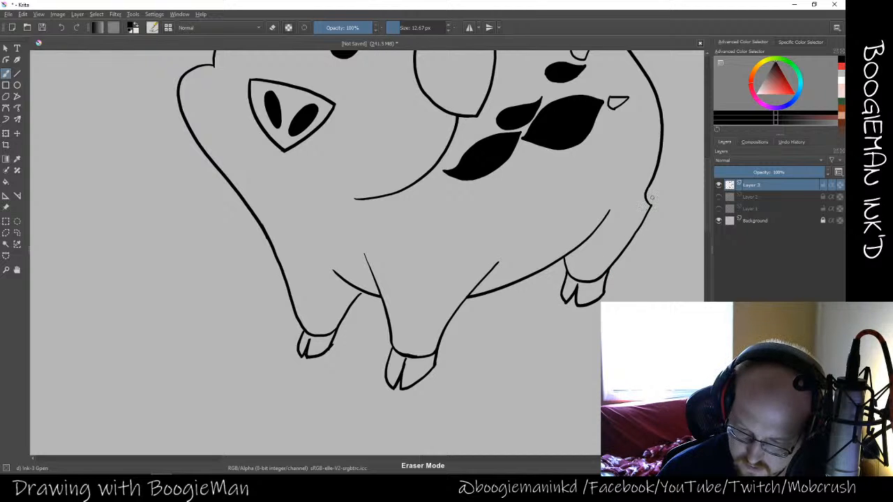
{"action": "left_click_drag", "start_coordinate": [652, 202], "coordinate": [654, 203]}
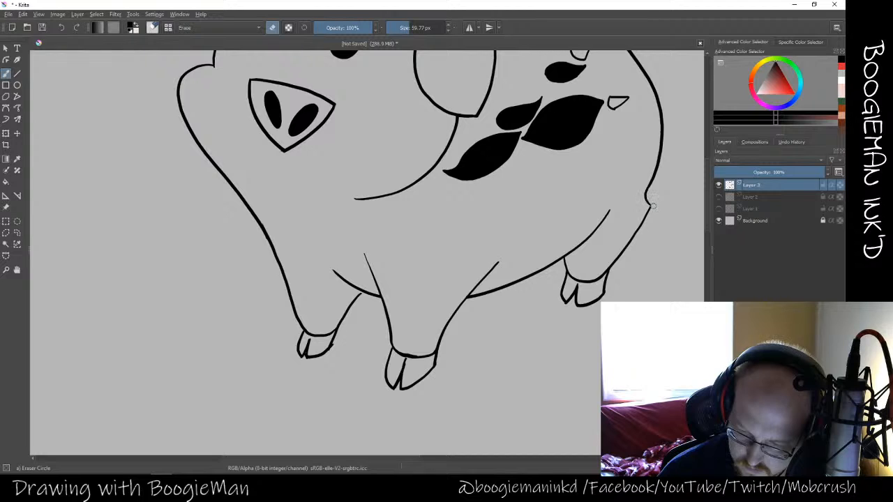
{"action": "key", "text": "e"}
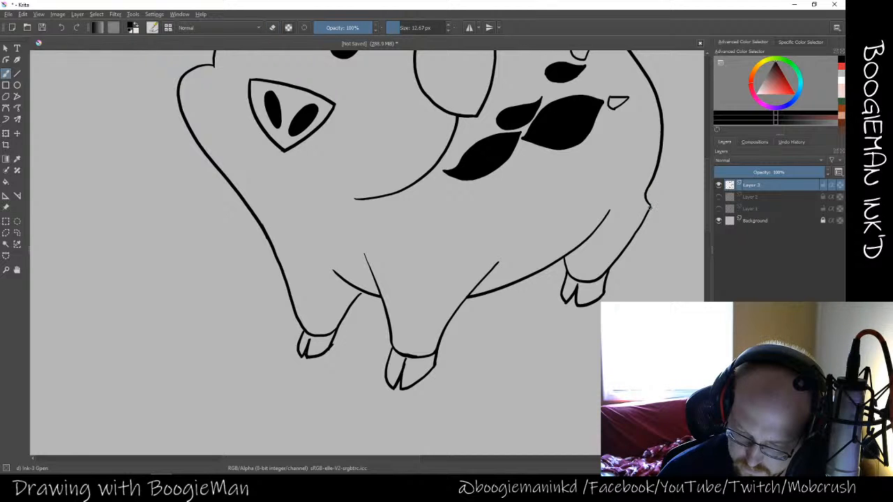
Thicken the top line of the top pig's near front hoof and round off its lower outer edge
{"action": "key", "text": "e"}
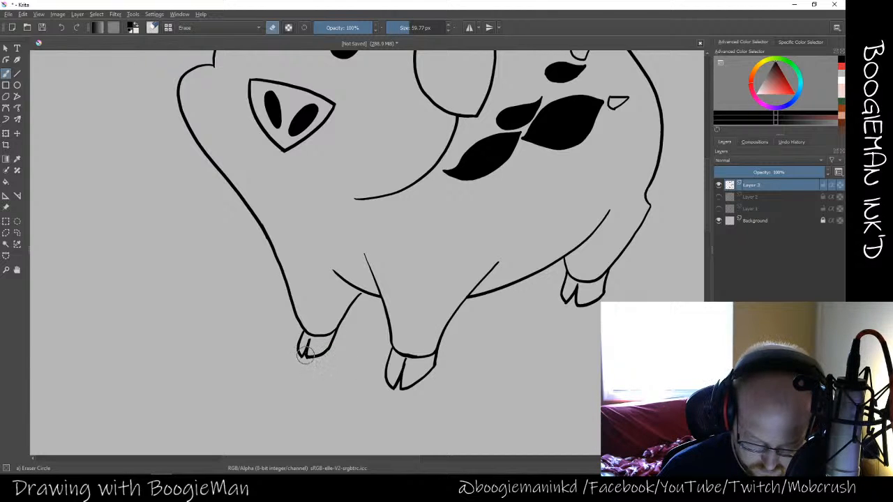
{"action": "key", "text": "e"}
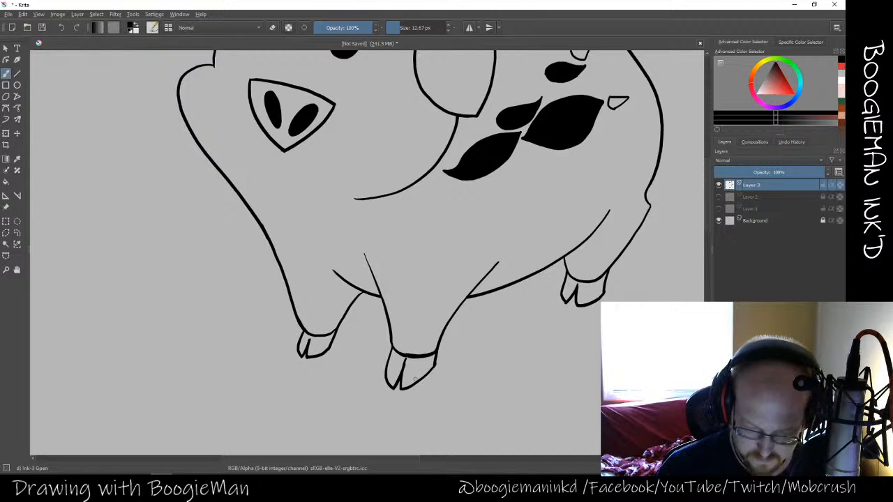
{"action": "key", "text": "e"}
{"action": "mouse_move", "coordinate": [413, 380]}
{"action": "left_mouse_down"}
{"action": "mouse_move", "coordinate": [407, 387]}
{"action": "mouse_move", "coordinate": [425, 365]}
{"action": "mouse_move", "coordinate": [419, 386]}
{"action": "left_mouse_up"}
{"action": "key", "text": "e"}
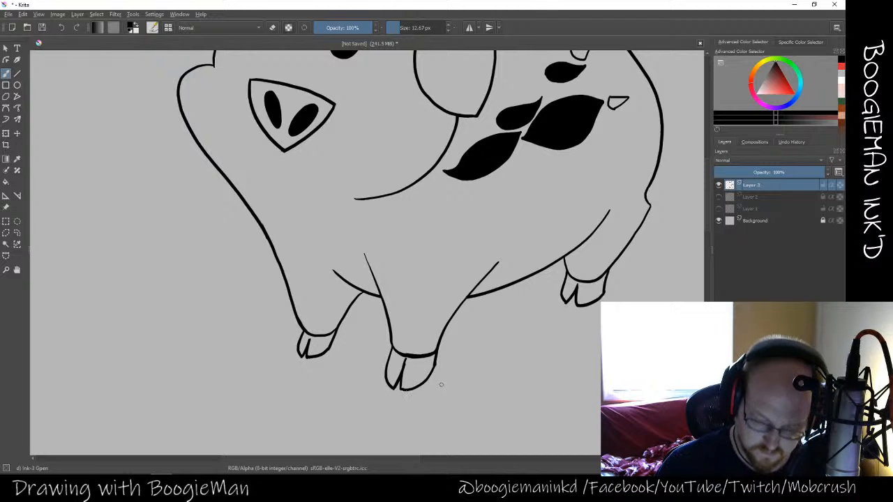
Touch up the outline and toe tips of the top pig's rear hoof with eraser and ink brush
{"action": "key", "text": "e"}
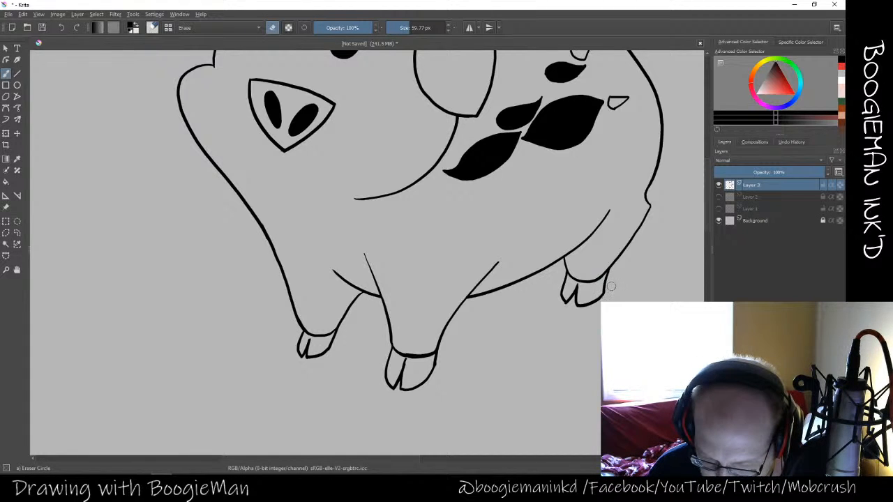
{"action": "key", "text": "e"}
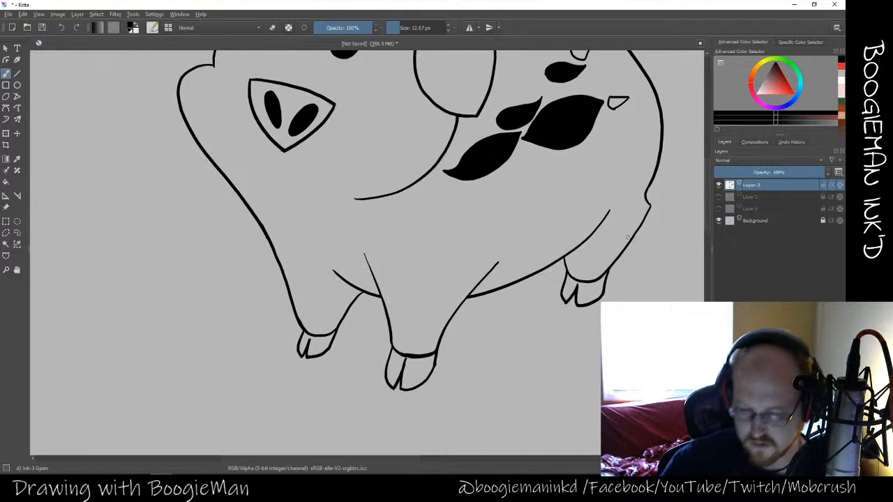
{"action": "key", "text": "e"}
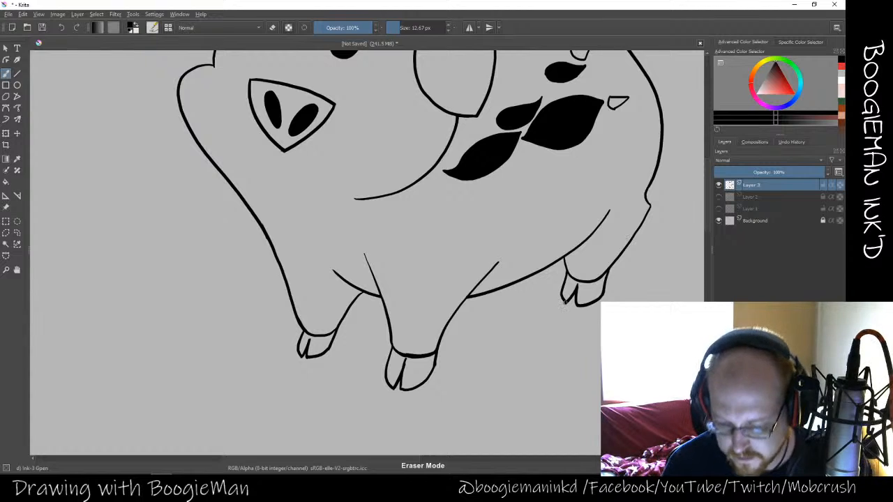
{"action": "key", "text": "e"}
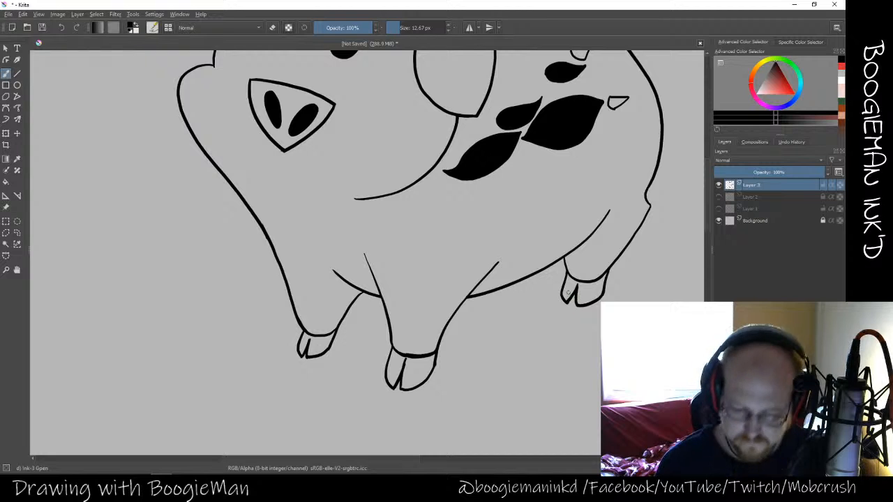
Redraw the cleft and lower edge of the top pig's far front hoof, and tidy the lines inside the near one
{"action": "key", "text": "e"}
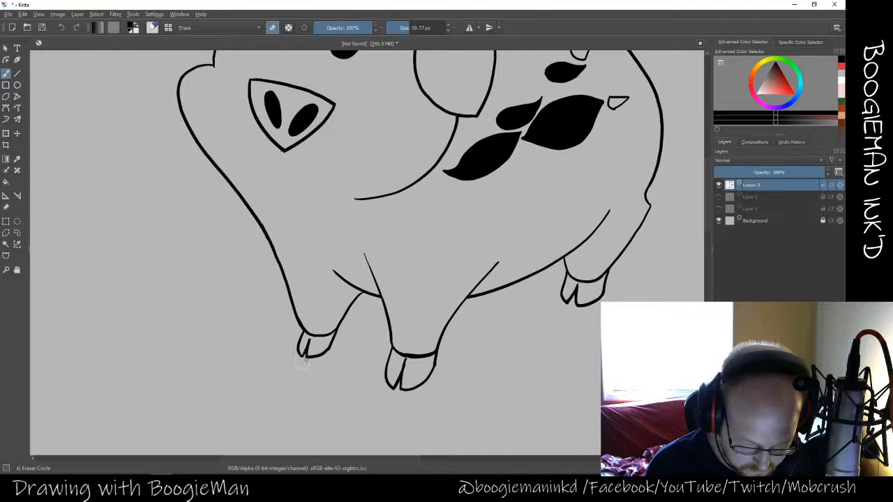
{"action": "key", "text": "e"}
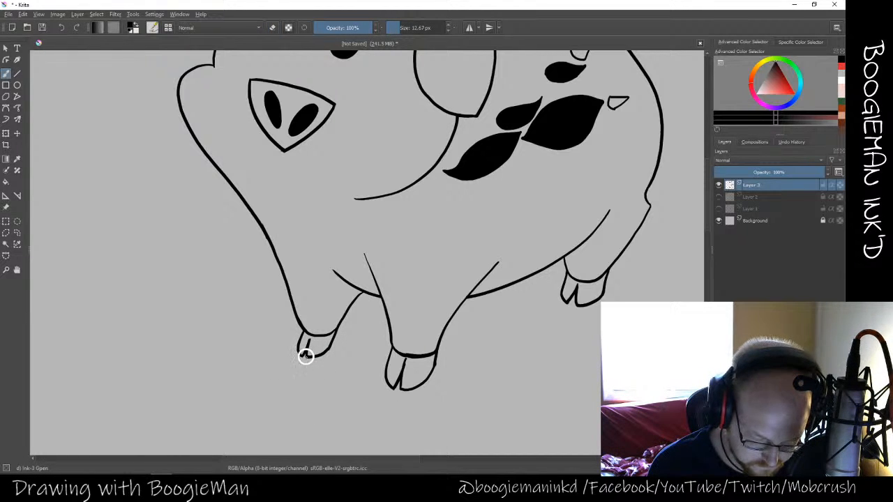
{"action": "left_click_drag", "start_coordinate": [305, 356], "coordinate": [327, 347]}
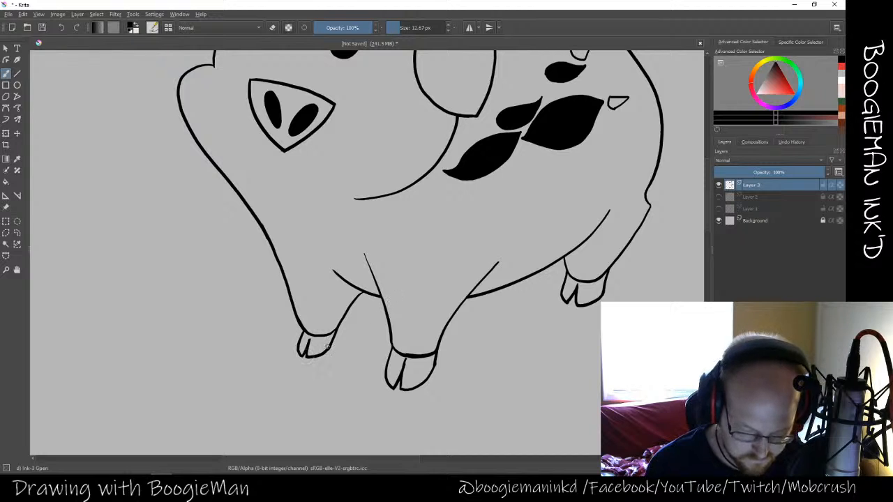
{"action": "key", "text": "e"}
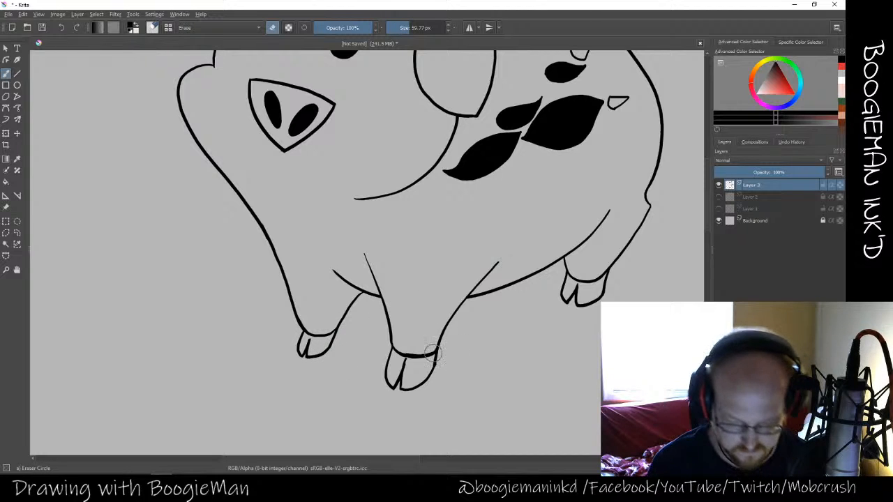
{"action": "left_click_drag", "start_coordinate": [408, 364], "coordinate": [407, 365]}
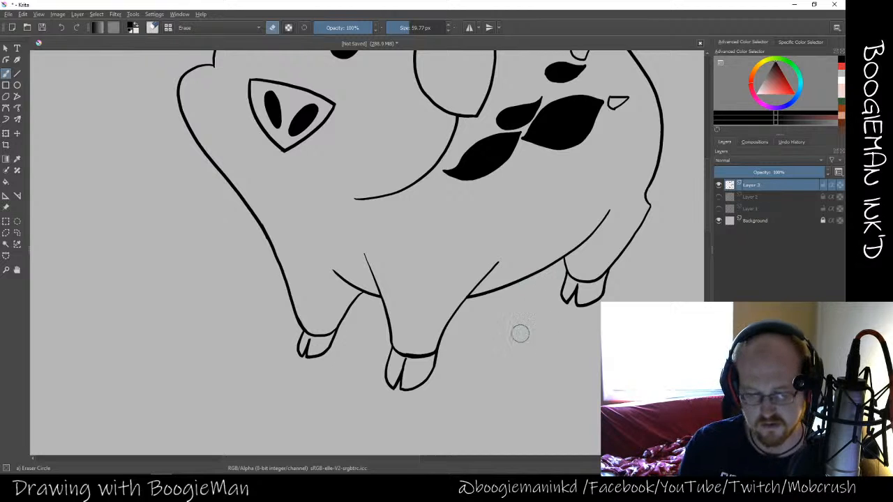
Clean up the line joint at the back of the sitting pig's hind leg below the tail
{"action": "key", "text": "e"}
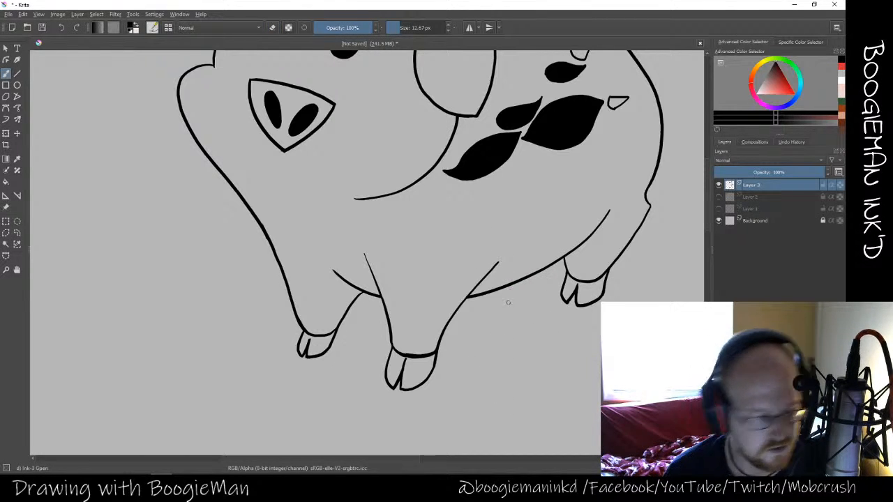
{"action": "key", "text": "space"}
{"action": "left_click_drag", "start_coordinate": [566, 347], "coordinate": [395, 322]}
{"action": "key", "text": "e"}
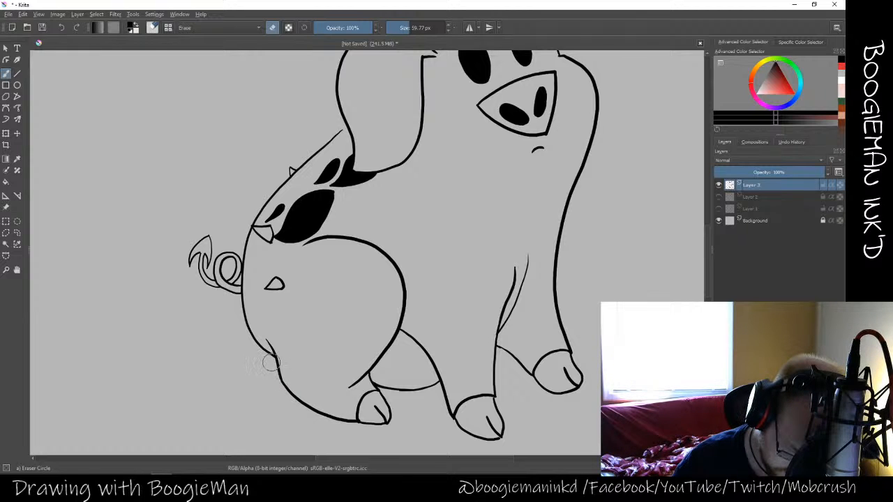
{"action": "key", "text": "e"}
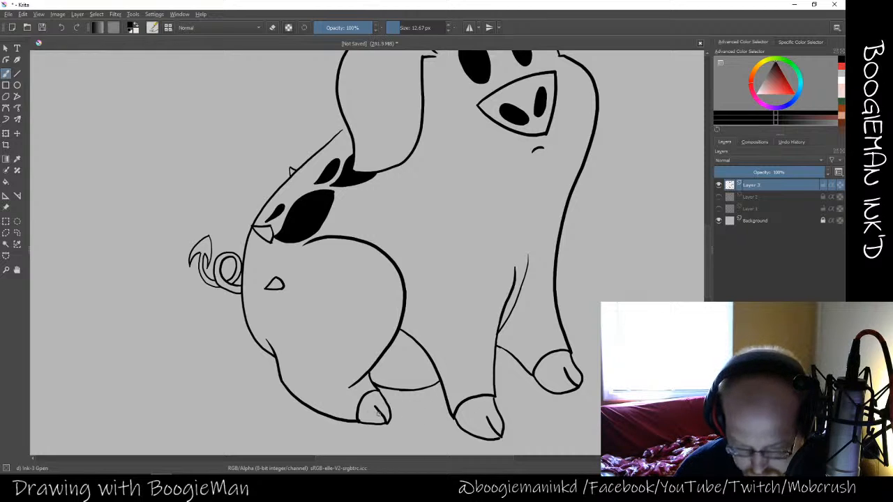
Tidy the sitting pig's hind hoof and thicken the belly line and the short line between the front legs
{"action": "key", "text": "e"}
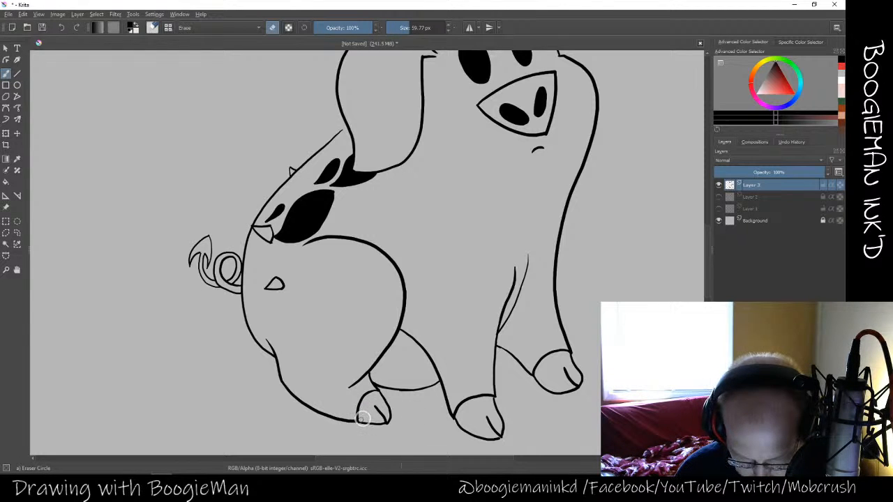
{"action": "key", "text": "e"}
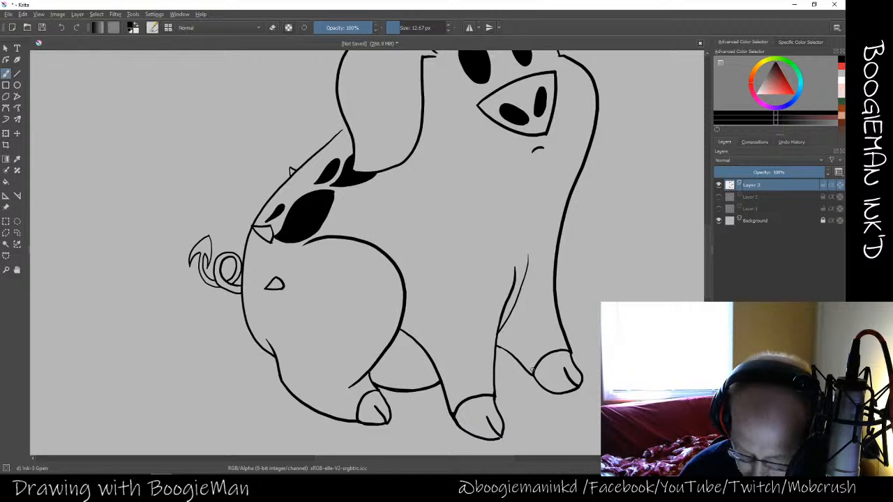
{"action": "left_click_drag", "start_coordinate": [494, 344], "coordinate": [501, 350]}
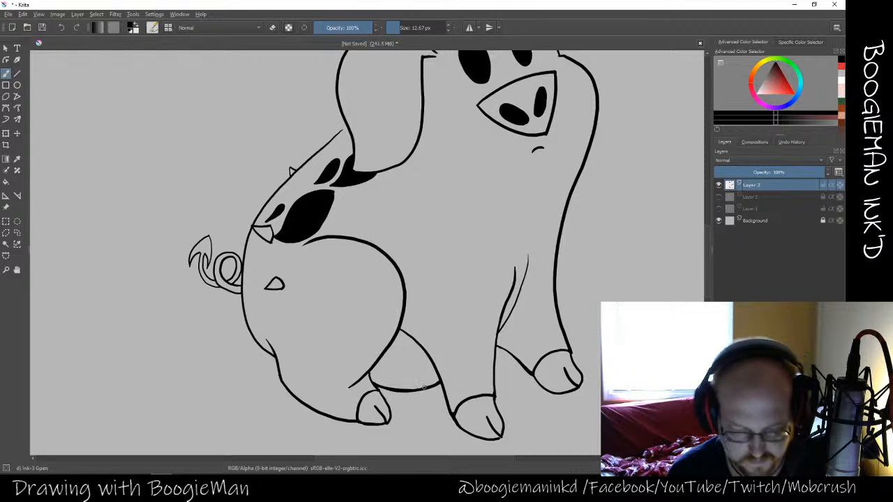
Examine the line art on the lower pig's head and across the whole page for remaining flaws
{"action": "key", "text": "space"}
{"action": "left_click_drag", "start_coordinate": [393, 384], "coordinate": [419, 140]}
{"action": "left_click_drag", "start_coordinate": [381, 282], "coordinate": [442, 175]}
{"action": "mouse_move", "coordinate": [397, 321]}
{"action": "left_mouse_down"}
{"action": "mouse_move", "coordinate": [415, 271]}
{"action": "mouse_move", "coordinate": [425, 277]}
{"action": "mouse_move", "coordinate": [416, 307]}
{"action": "mouse_move", "coordinate": [389, 339]}
{"action": "left_mouse_up"}
{"action": "left_click_drag", "start_coordinate": [249, 164], "coordinate": [382, 357]}
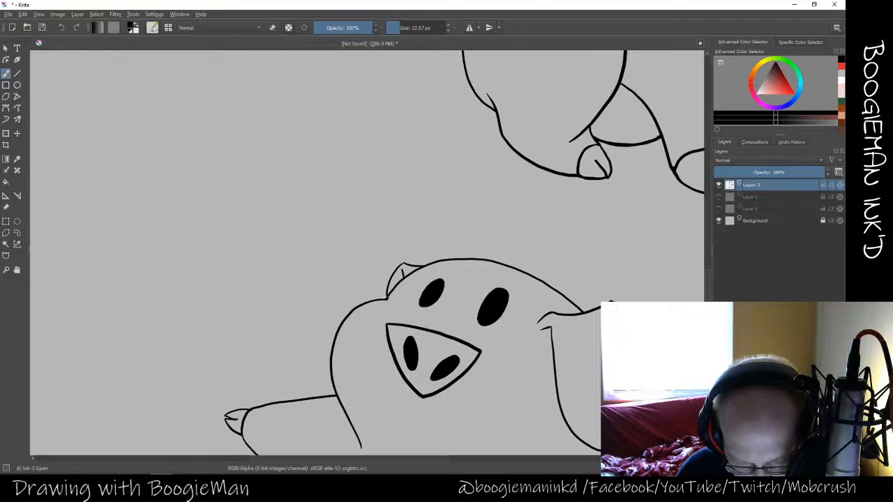
{"action": "key", "text": "e"}
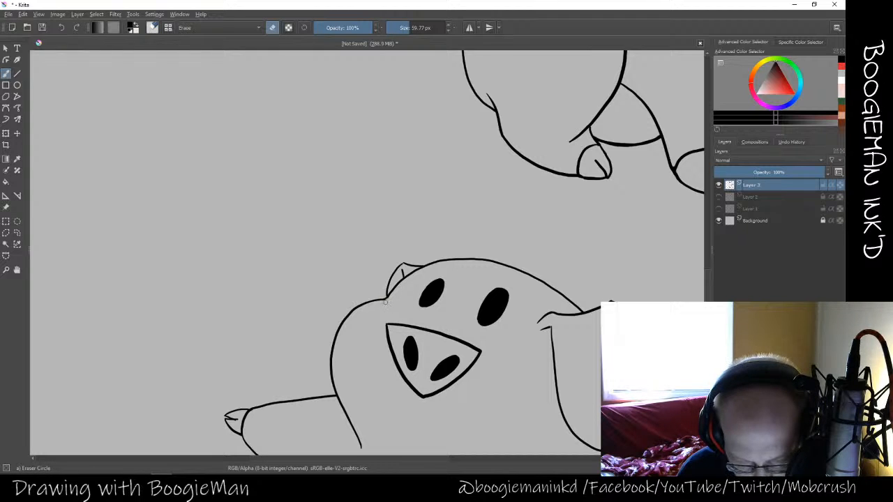
{"action": "key", "text": "e"}
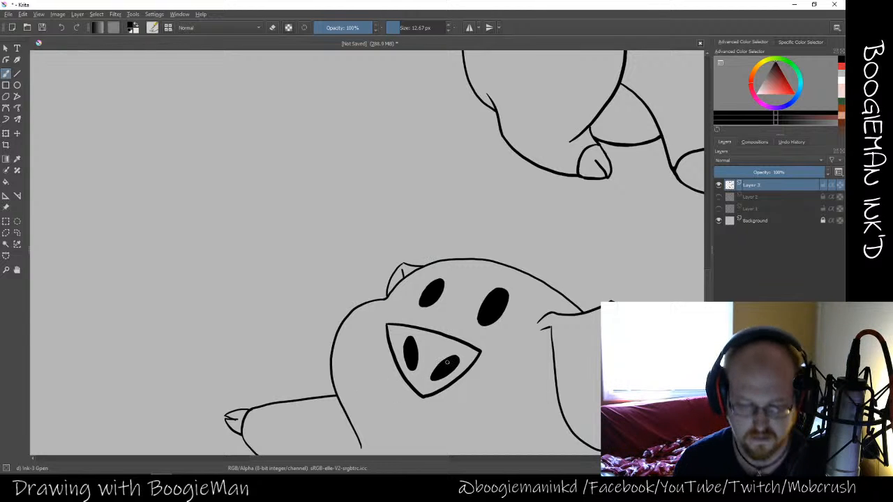
{"action": "key", "text": "e"}
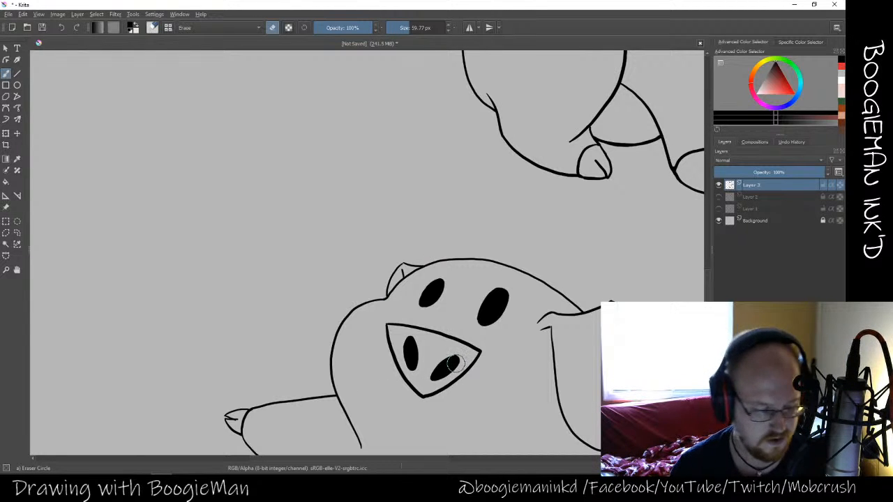
{"action": "scroll", "coordinate": [454, 363], "scroll_direction": "down", "scroll_amount": 5}
{"action": "left_click_drag", "start_coordinate": [443, 280], "coordinate": [428, 338]}
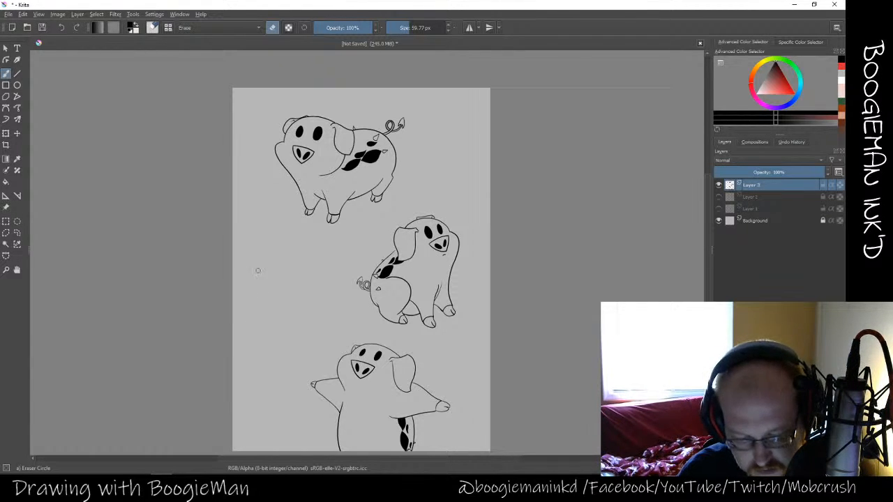
Handwrite the title "Fat Nuggets" with the ink brush in the empty space beside the sitting pig
{"action": "key", "text": "e"}
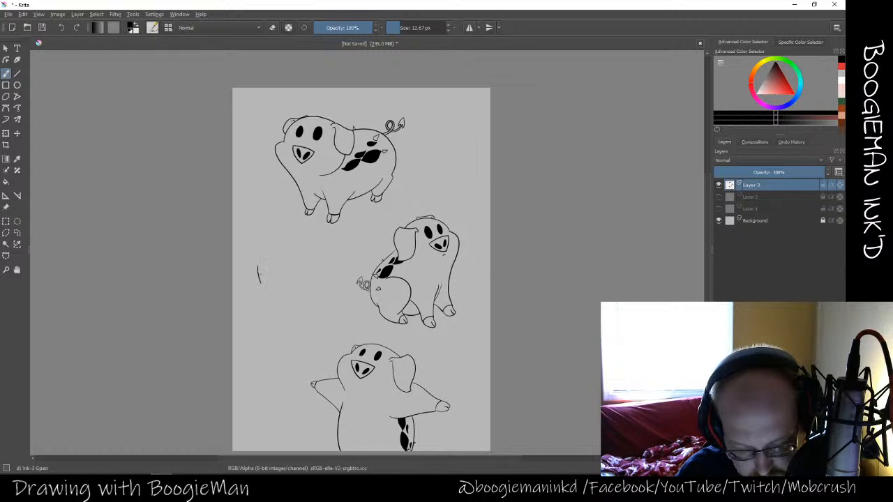
{"action": "mouse_move", "coordinate": [270, 258]}
{"action": "left_mouse_down"}
{"action": "mouse_move", "coordinate": [260, 283]}
{"action": "mouse_move", "coordinate": [276, 277]}
{"action": "left_mouse_up"}
{"action": "mouse_move", "coordinate": [272, 269]}
{"action": "left_mouse_down"}
{"action": "mouse_move", "coordinate": [288, 266]}
{"action": "mouse_move", "coordinate": [278, 303]}
{"action": "mouse_move", "coordinate": [288, 283]}
{"action": "mouse_move", "coordinate": [303, 307]}
{"action": "mouse_move", "coordinate": [329, 275]}
{"action": "mouse_move", "coordinate": [325, 290]}
{"action": "left_mouse_up"}
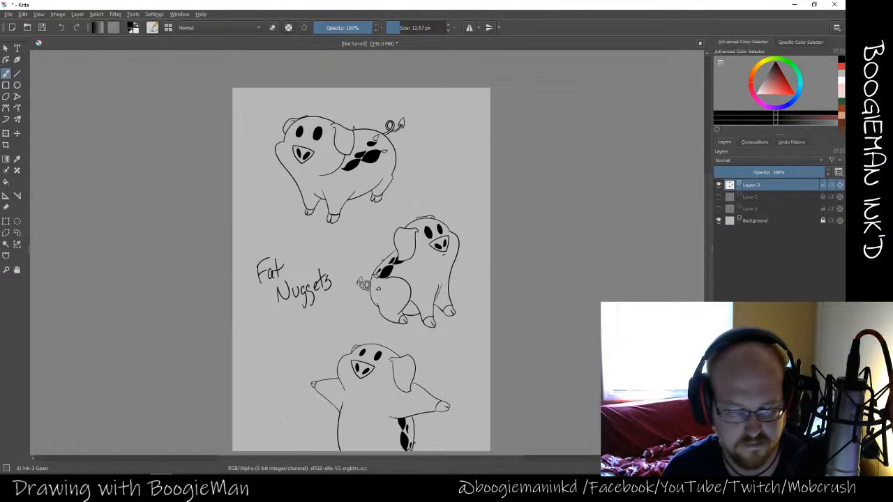
Add a new paint layer directly below the line art layer
{"action": "key", "text": "Insert"}
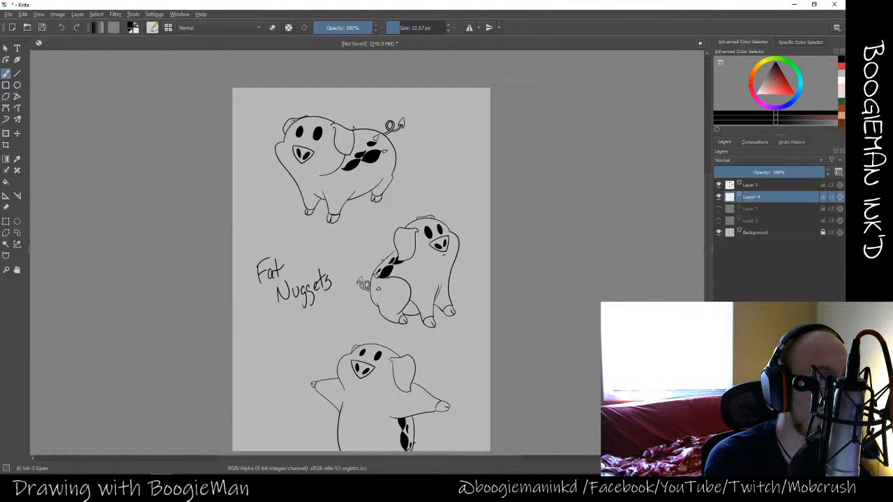
{"action": "left_click_drag", "start_coordinate": [377, 0], "coordinate": [392, 0]}
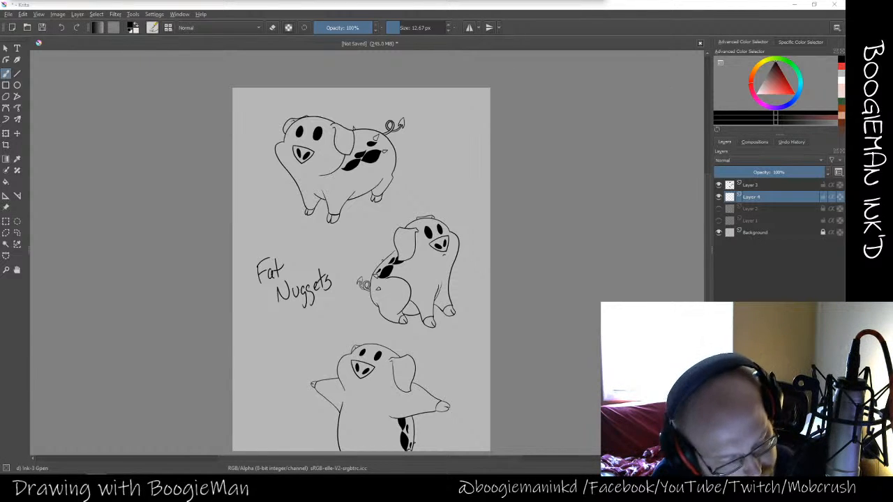
{"action": "key", "text": "space"}
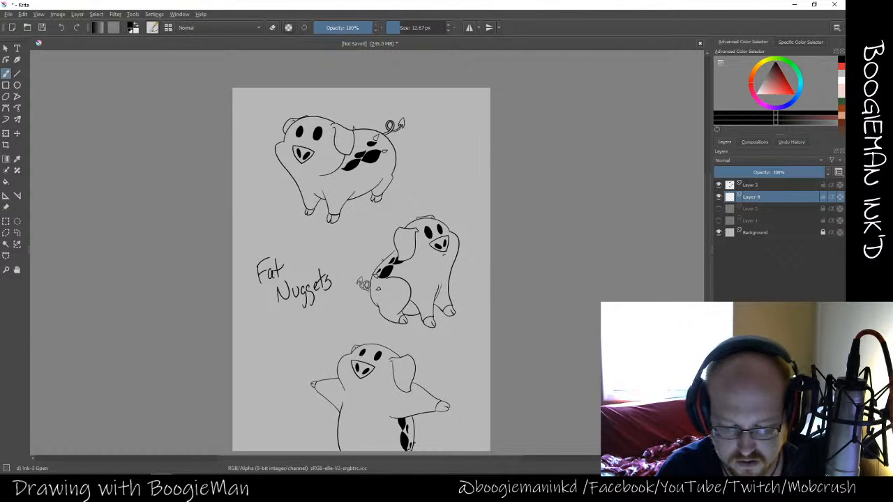
{"action": "key", "text": "space"}
{"action": "left_click_drag", "start_coordinate": [495, 287], "coordinate": [484, 273]}
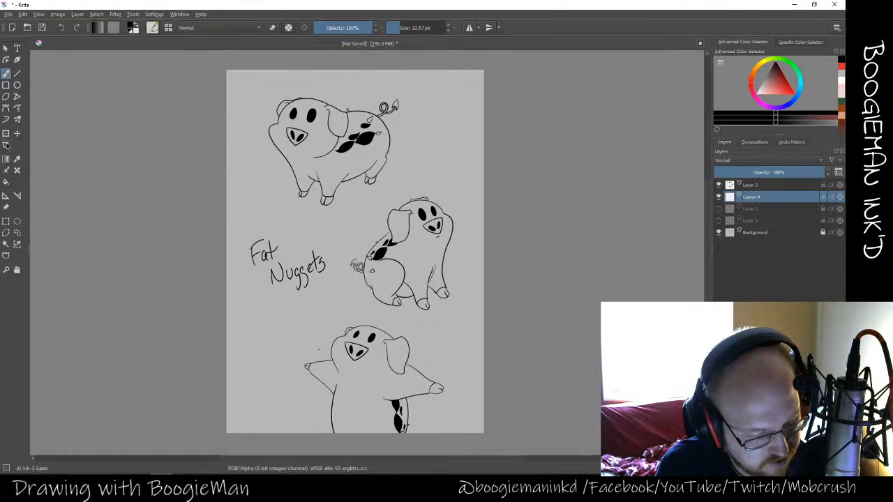
Select only the bottom pig's body area with contiguous selection and selection inversion, and lock the line art layer
{"action": "left_click", "coordinate": [5, 244]}
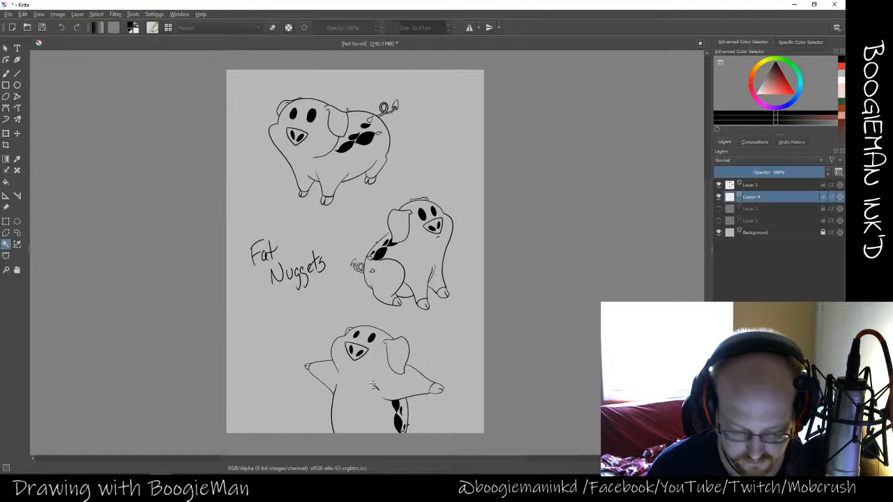
{"action": "key", "text": "ctrl+a"}
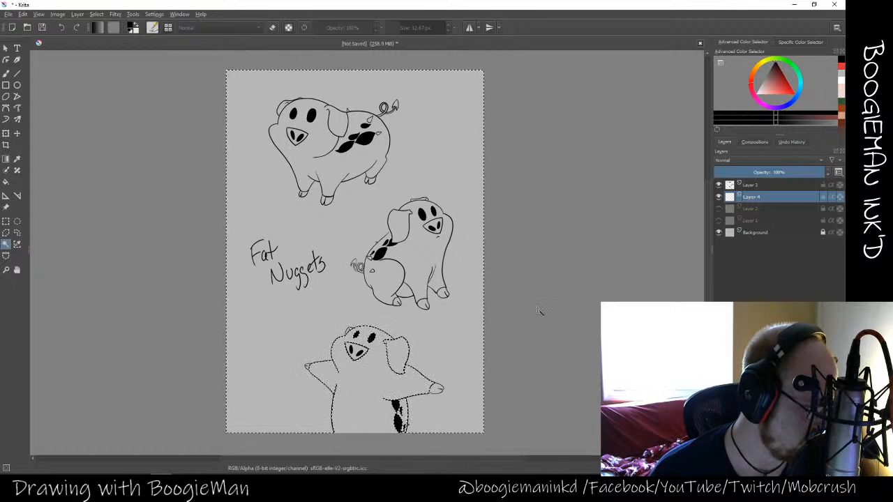
{"action": "key", "text": "ctrl+alt+i"}
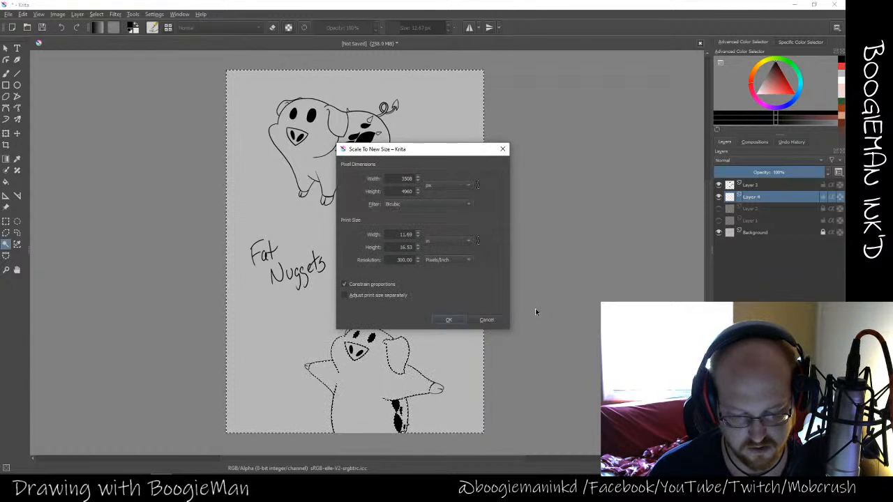
{"action": "left_click", "coordinate": [493, 320]}
{"action": "key", "text": "ctrl+alt+i"}
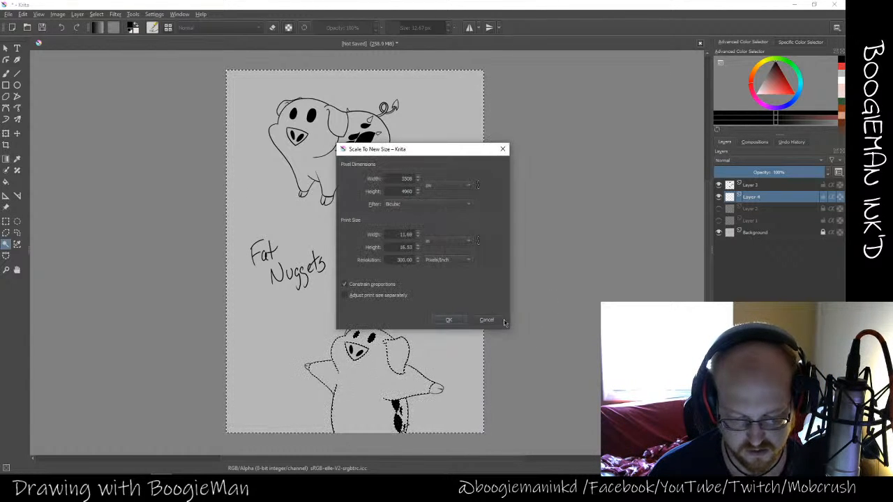
{"action": "left_click", "coordinate": [495, 320]}
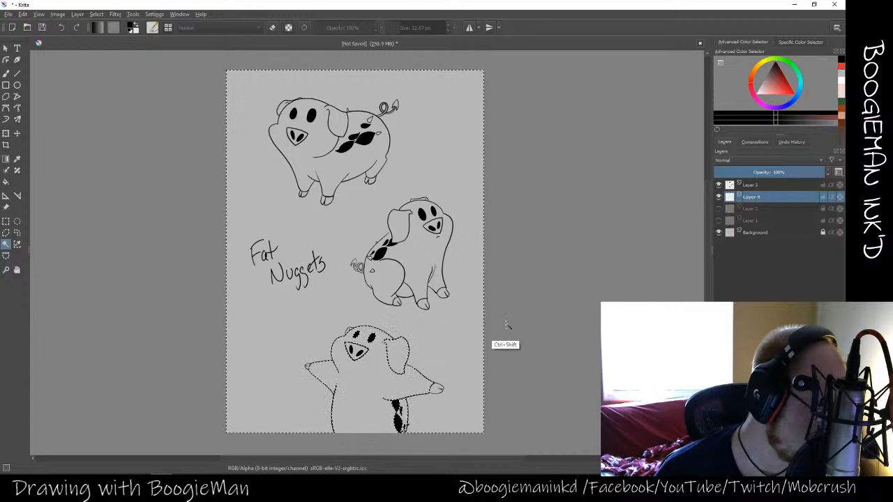
{"action": "key", "text": "ctrl+shift+i"}
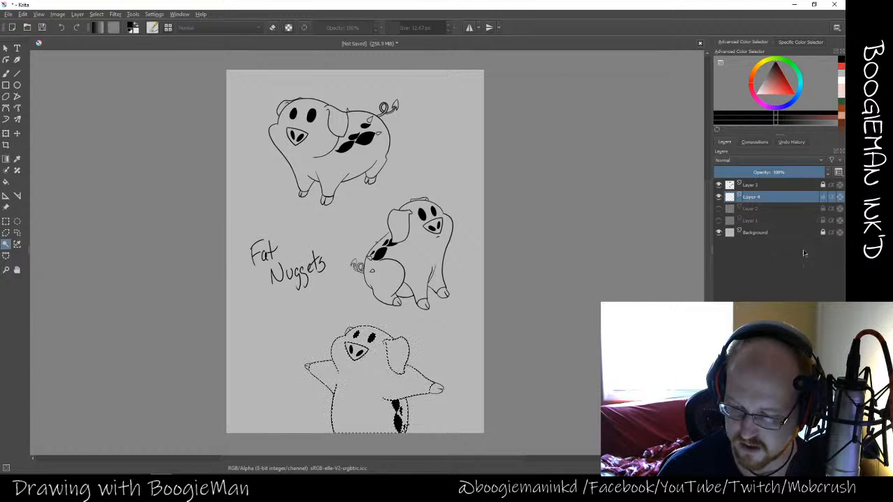
Grow the bottom pig's selection by a pixel amount so it reaches under the outlines
{"action": "left_click", "coordinate": [96, 15]}
{"action": "left_click", "coordinate": [118, 179]}
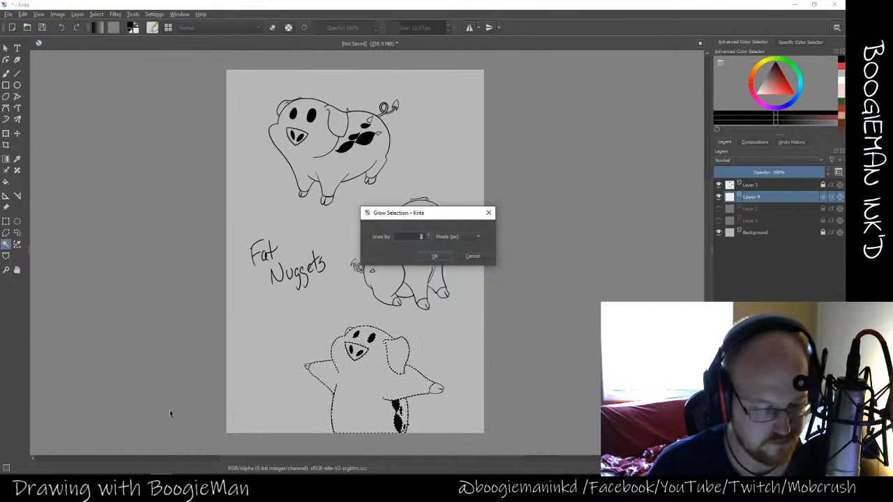
{"action": "key", "text": "Return"}
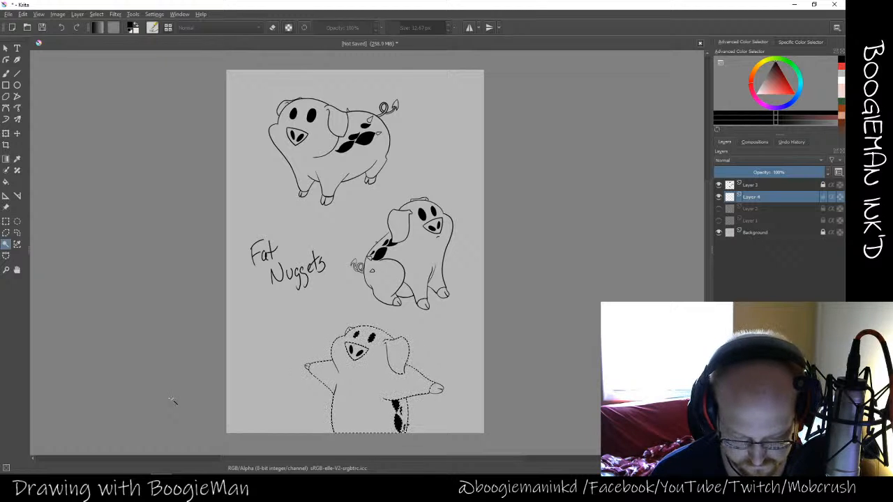
Hide the line art to inspect the grown selection, choose a pale pink foreground color, and show the line art again
{"action": "left_click", "coordinate": [718, 185]}
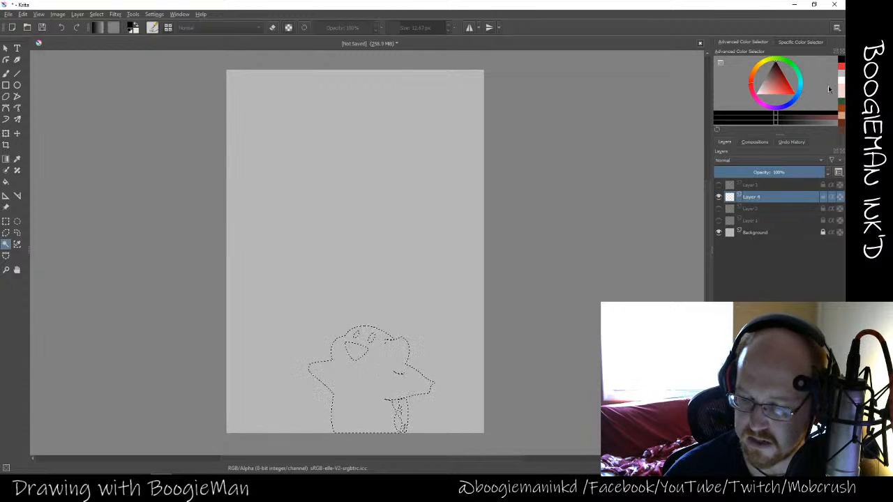
{"action": "left_click", "coordinate": [770, 92]}
{"action": "left_click", "coordinate": [765, 95]}
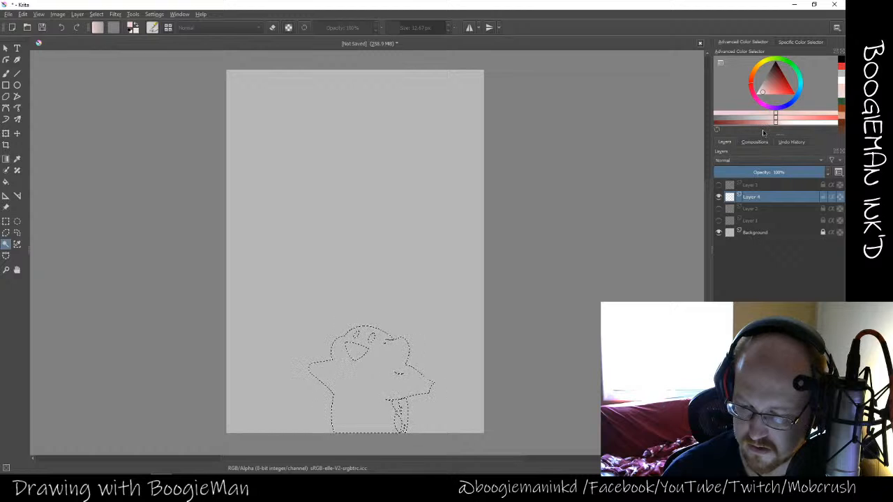
{"action": "left_click", "coordinate": [719, 185]}
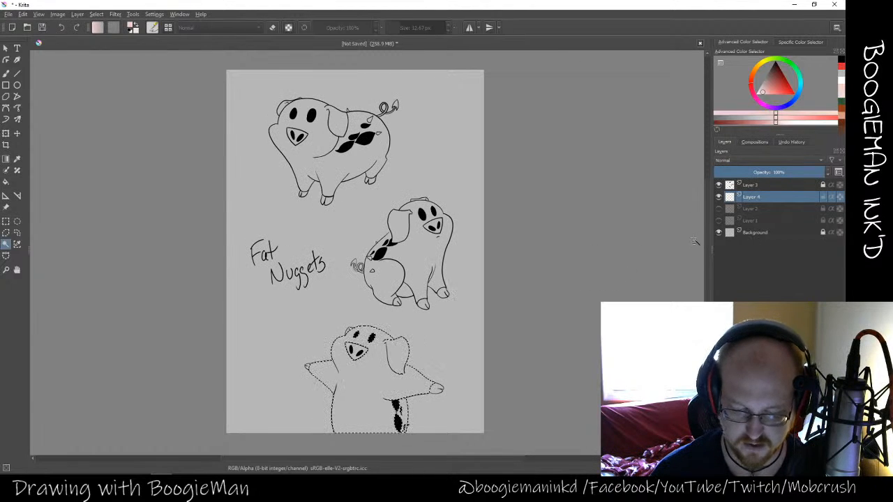
Add the sitting pig's body and the page area around the pigs to the existing selection
{"action": "left_click", "coordinate": [427, 257], "text": "shift"}
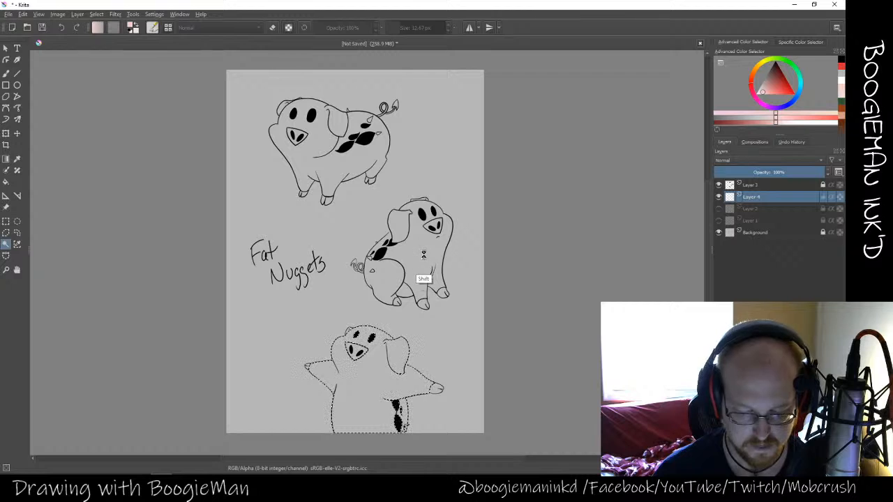
{"action": "left_click", "coordinate": [450, 311], "text": "shift"}
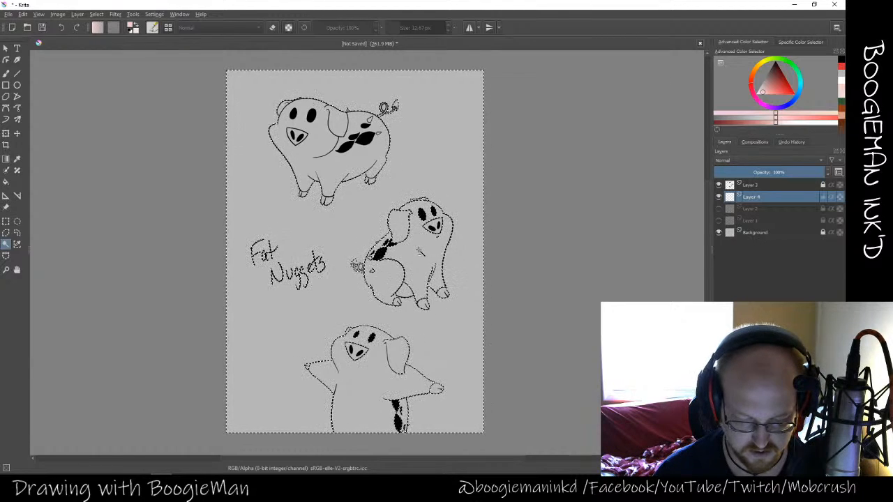
{"action": "key", "text": "shift"}
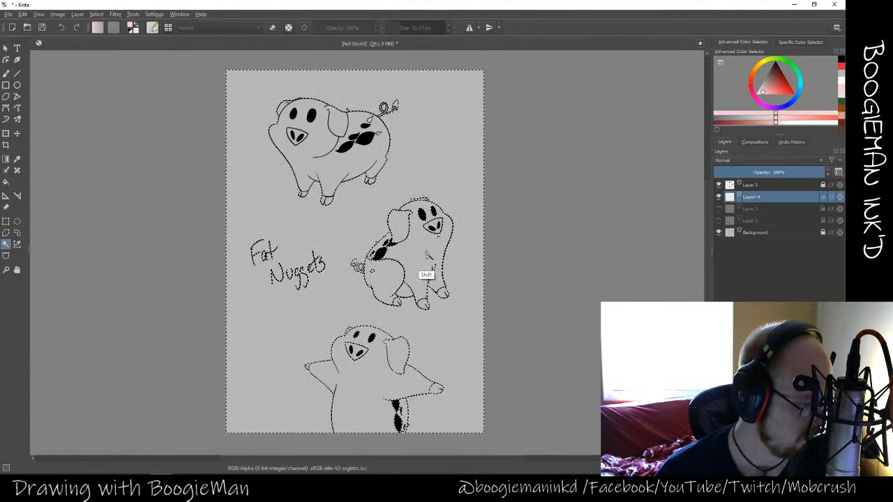
Try to fill the inverted pig selection with pink on Layer 4 while the line-art layer is hidden, then undo the fill
{"action": "key", "text": "ctrl+shift+i"}
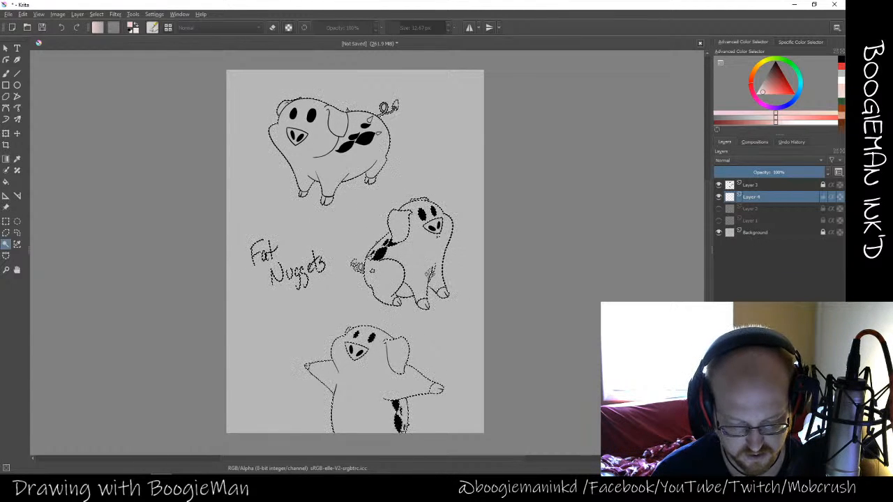
{"action": "left_click", "coordinate": [719, 185]}
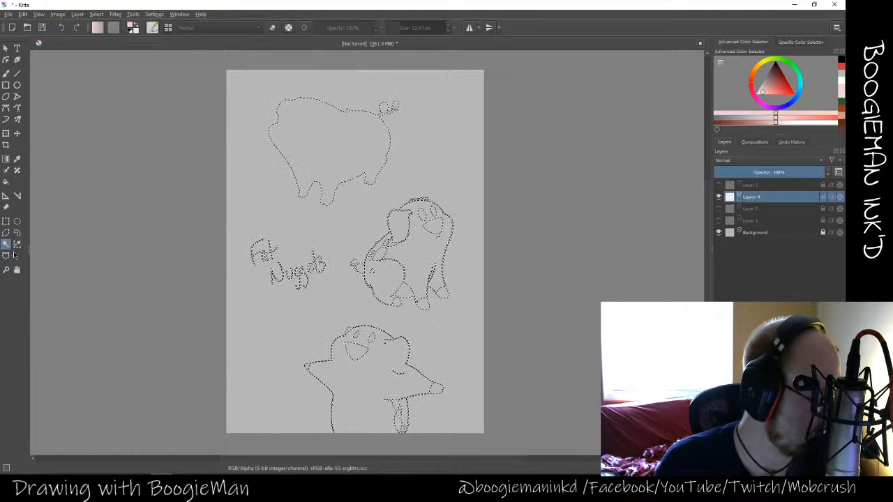
{"action": "key", "text": "f"}
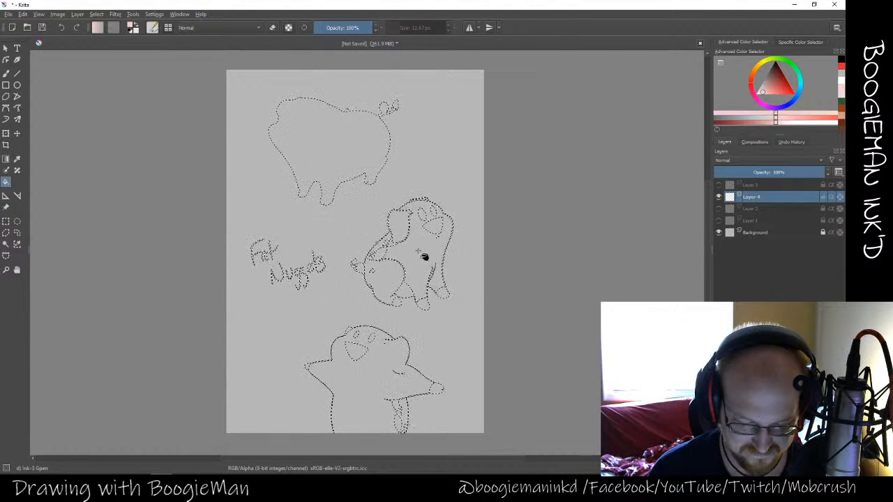
{"action": "left_click", "coordinate": [418, 277]}
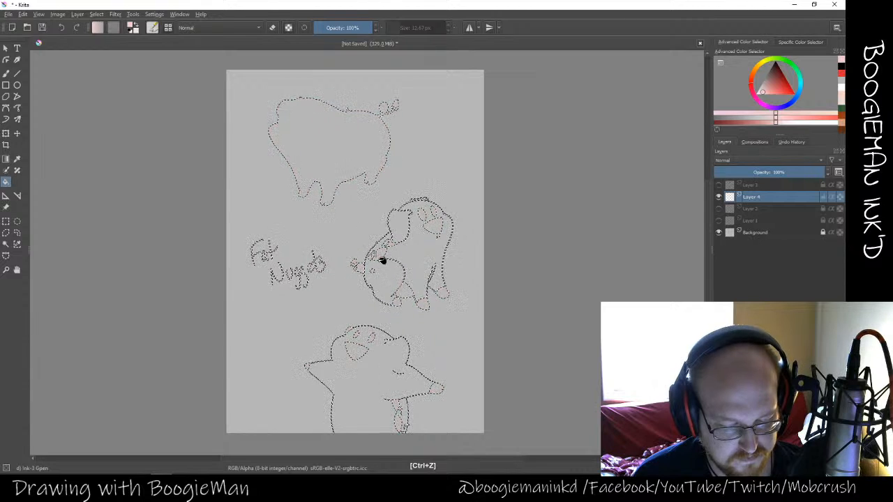
{"action": "key", "text": "ctrl+z"}
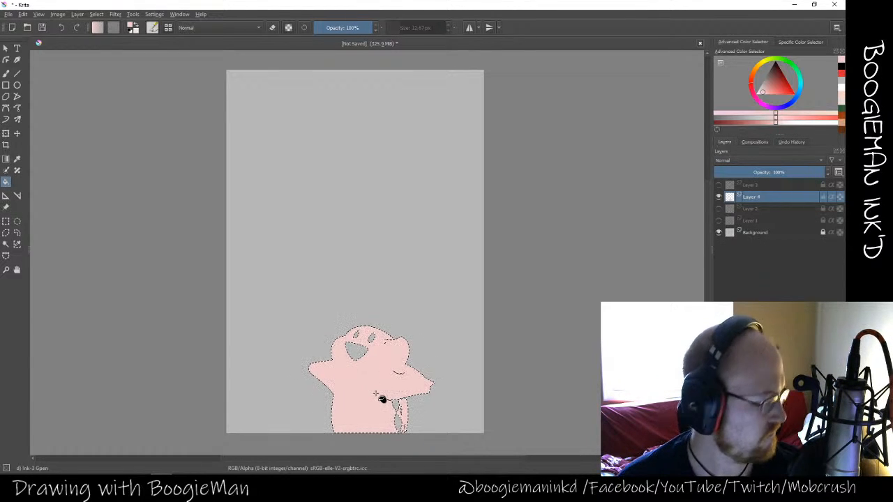
Clear the selection around the pink lower pig and show the line-art layer again
{"action": "key", "text": "ctrl+shift+a"}
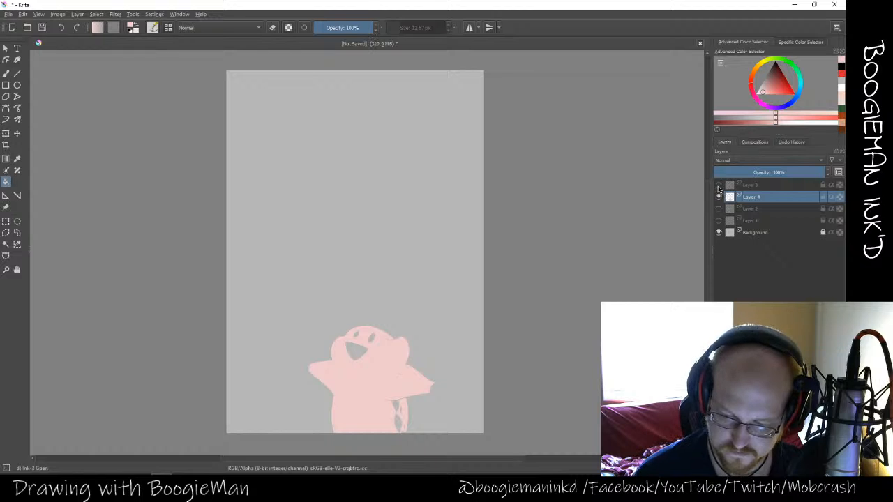
{"action": "left_click", "coordinate": [719, 186]}
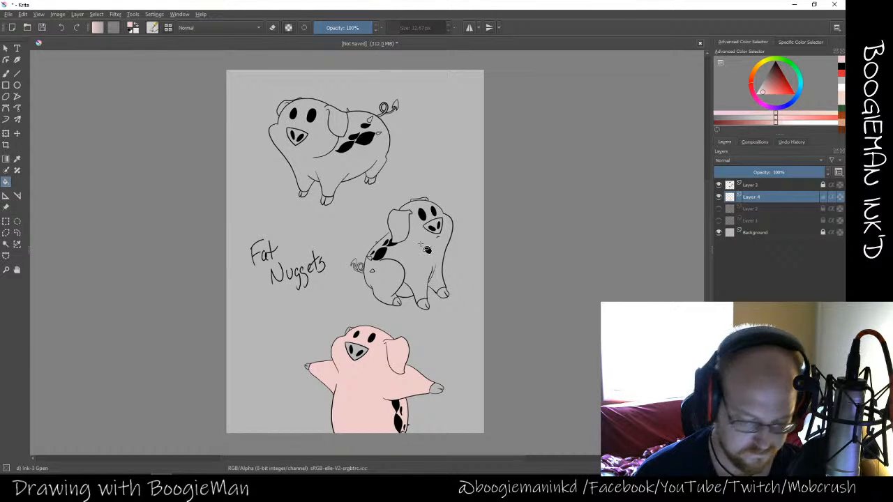
Flip the canvas view horizontally back and forth to check the pigs' proportions, ending in the normal orientation
{"action": "key", "text": "m"}
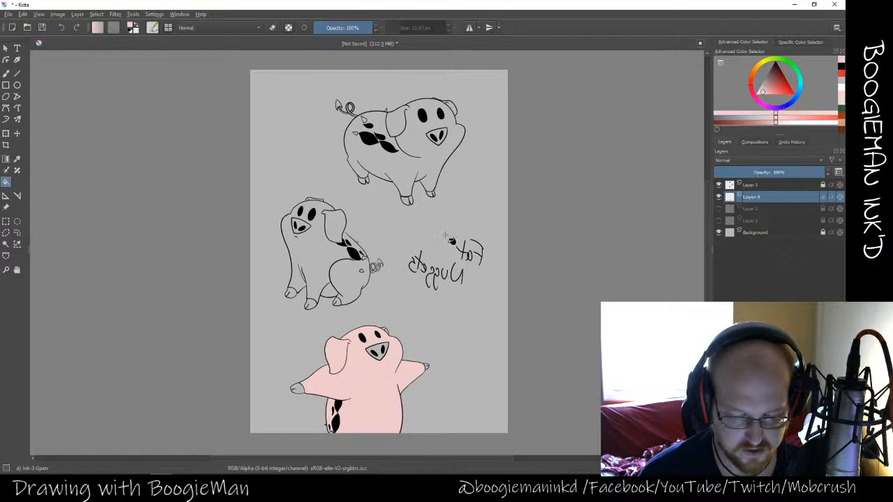
{"action": "key", "text": "m"}
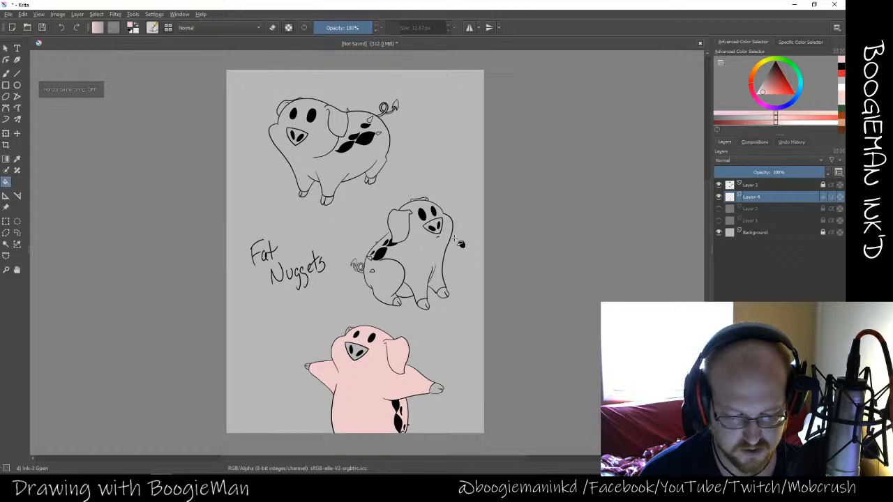
{"action": "key", "text": "m"}
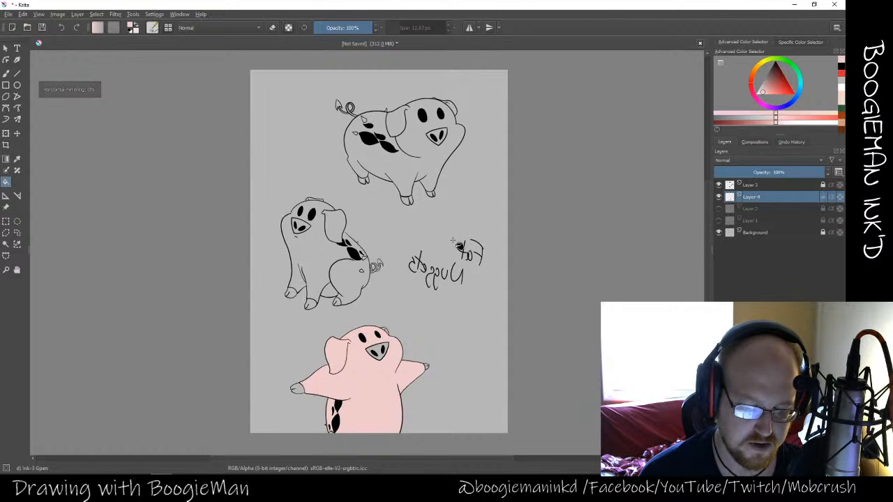
{"action": "key", "text": "m"}
{"action": "key", "text": "m"}
{"action": "key", "text": "m"}
{"action": "key", "text": "m"}
{"action": "key", "text": "m"}
{"action": "key", "text": "m"}
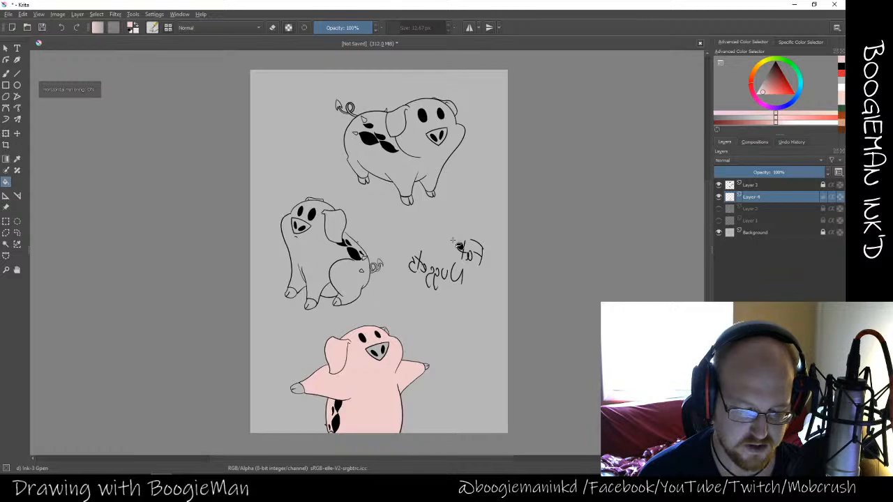
{"action": "key", "text": "m"}
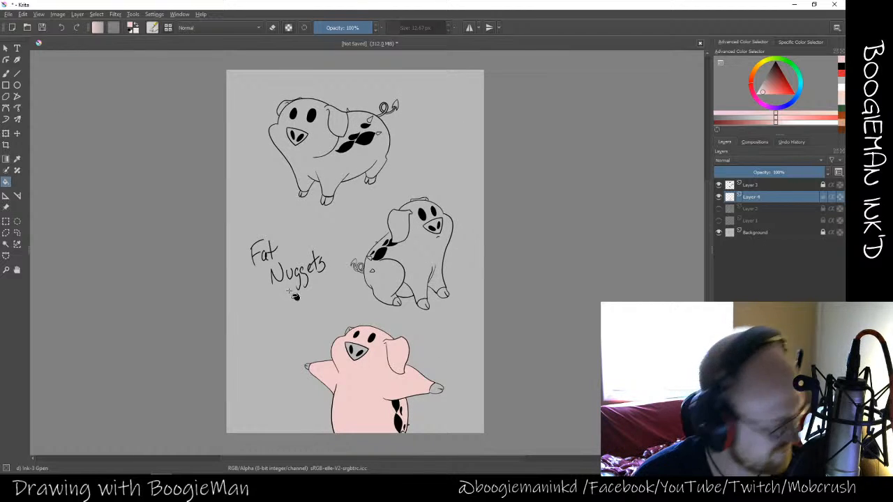
Erase the handwritten "Fat Nuggets" lettering from the line-art layer
{"action": "left_click", "coordinate": [749, 186]}
{"action": "key", "text": "e"}
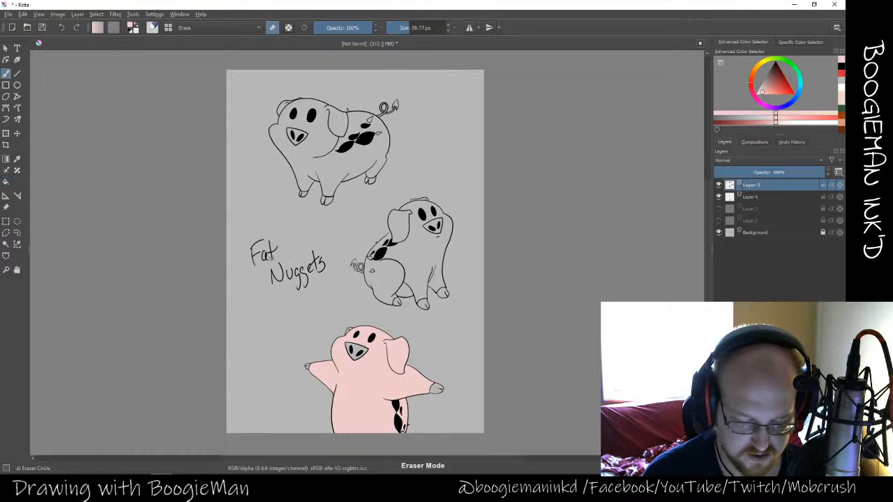
{"action": "mouse_move", "coordinate": [251, 253]}
{"action": "left_mouse_down"}
{"action": "mouse_move", "coordinate": [275, 247]}
{"action": "mouse_move", "coordinate": [250, 263]}
{"action": "mouse_move", "coordinate": [289, 254]}
{"action": "mouse_move", "coordinate": [263, 279]}
{"action": "mouse_move", "coordinate": [301, 282]}
{"action": "left_mouse_up"}
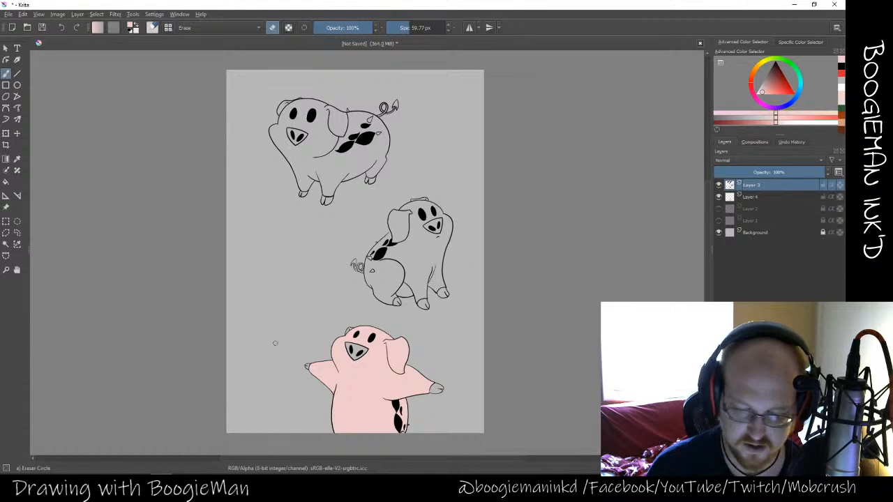
Try to isolate the sitting pig's body on Layer 4 with a contiguous selection and inversion, then clear the selection
{"action": "left_click", "coordinate": [749, 199]}
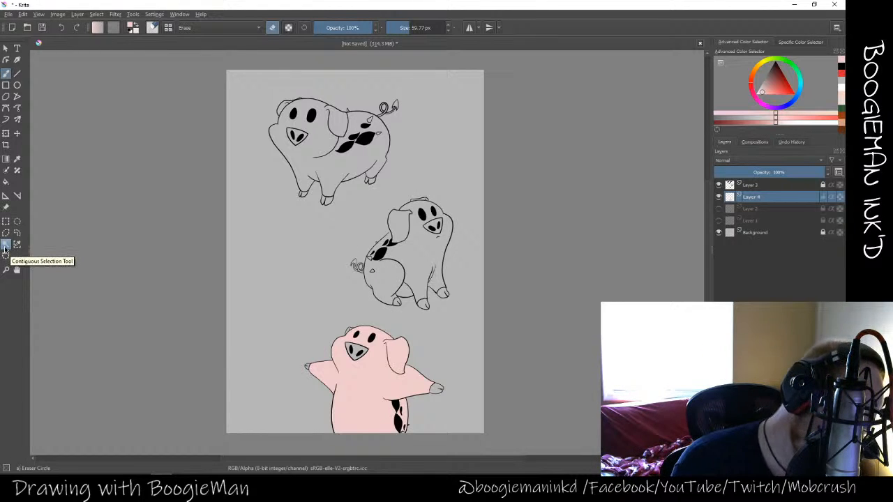
{"action": "left_click", "coordinate": [6, 246]}
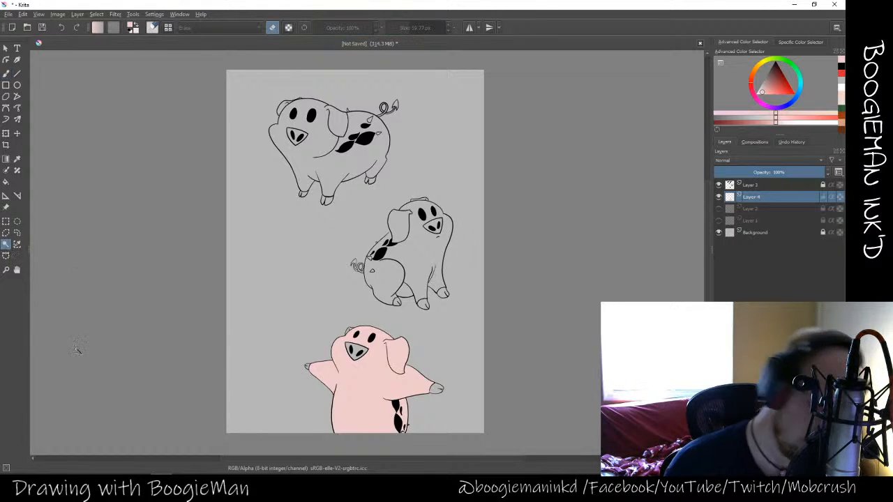
{"action": "left_click", "coordinate": [422, 247]}
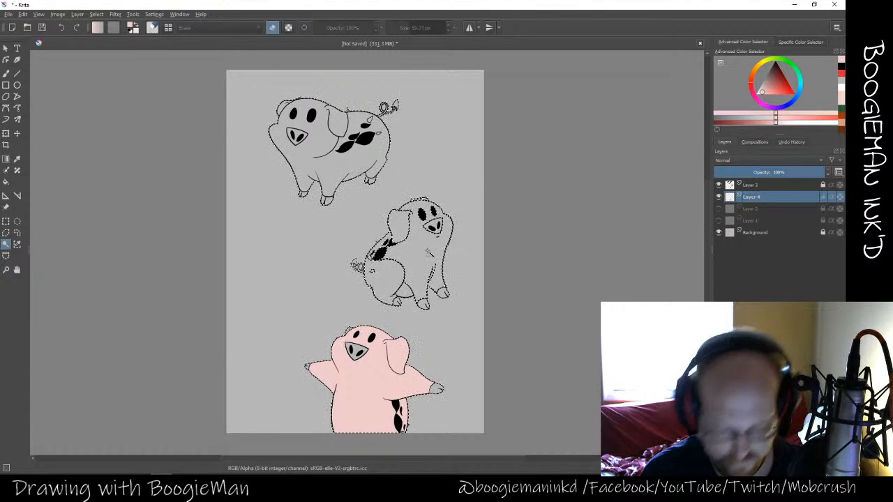
{"action": "key", "text": "ctrl+shift+i"}
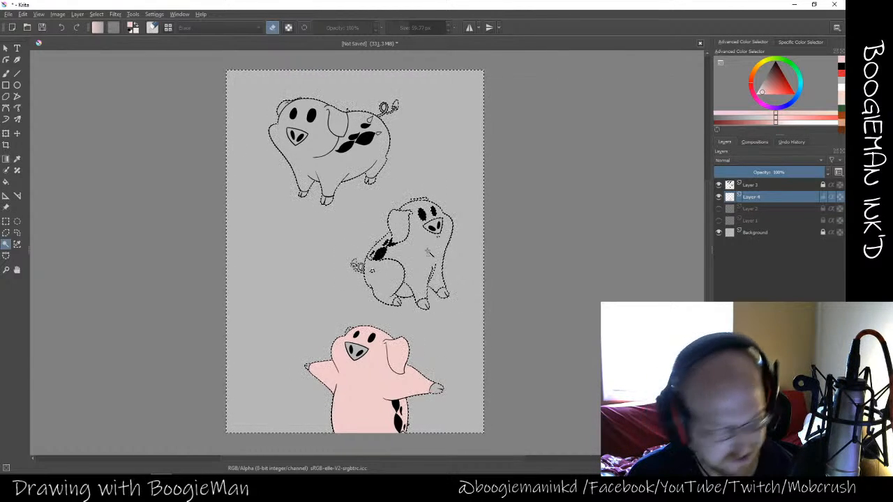
{"action": "key", "text": "ctrl+shift+a"}
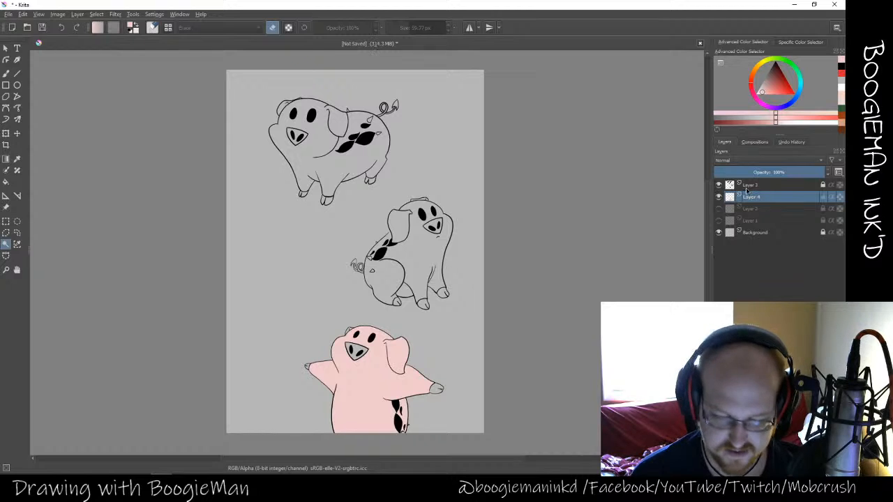
Close the gap in the sitting pig's back outline beside its ear with black ink on the line-art layer
{"action": "left_click", "coordinate": [751, 186]}
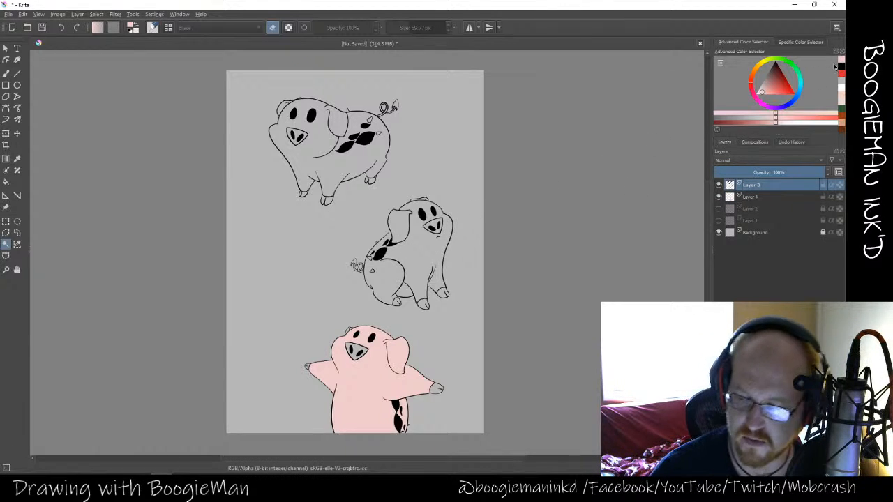
{"action": "left_click", "coordinate": [839, 67]}
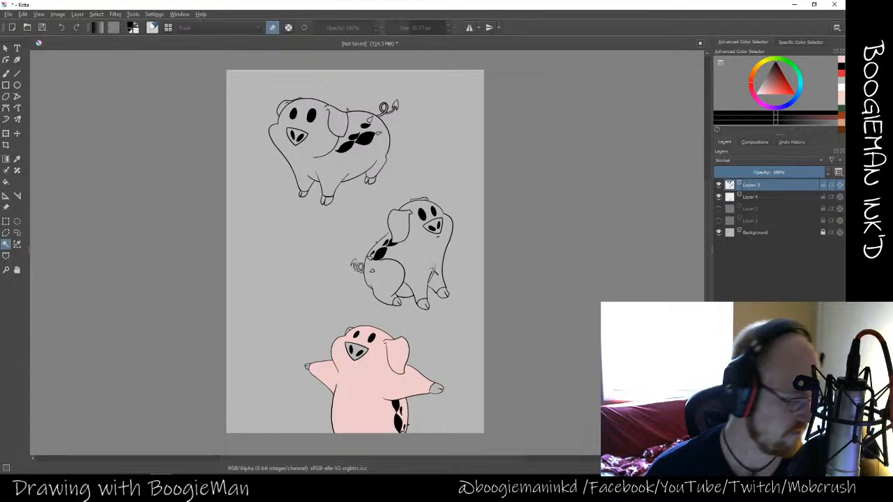
{"action": "key", "text": "ctrl+plus"}
{"action": "key", "text": "ctrl+plus"}
{"action": "key", "text": "ctrl+plus"}
{"action": "key", "text": "ctrl+plus"}
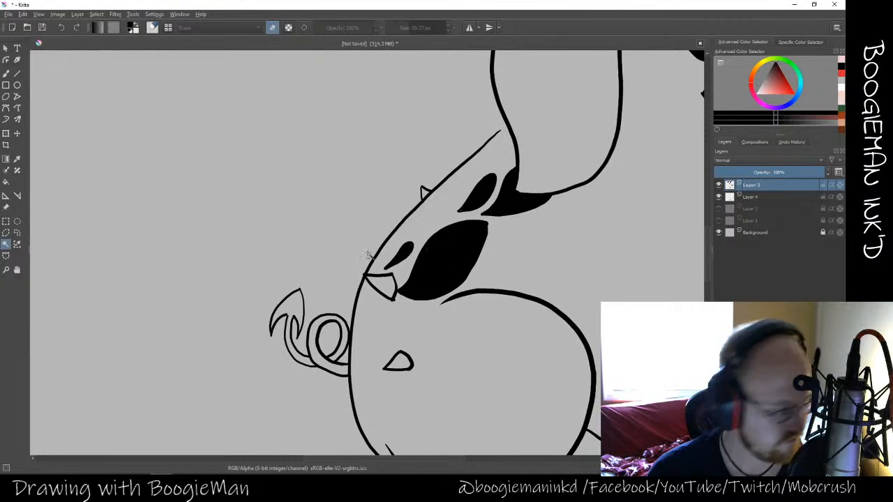
{"action": "key", "text": "b"}
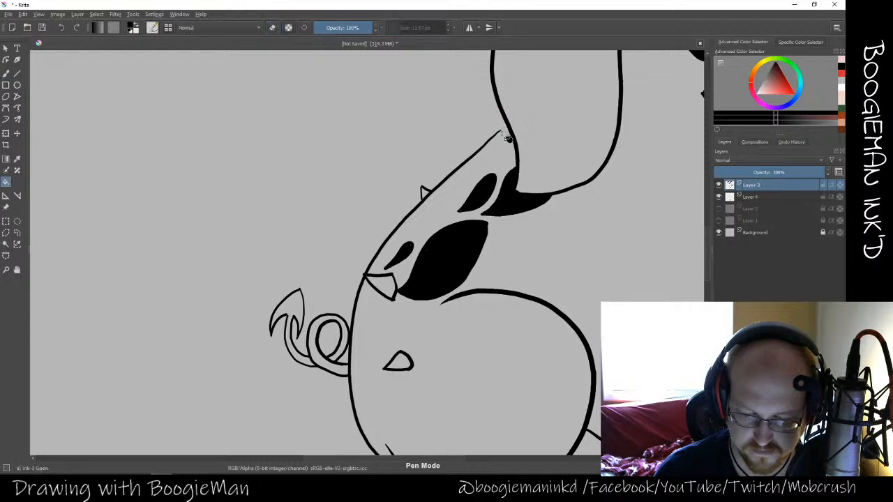
{"action": "key", "text": "b"}
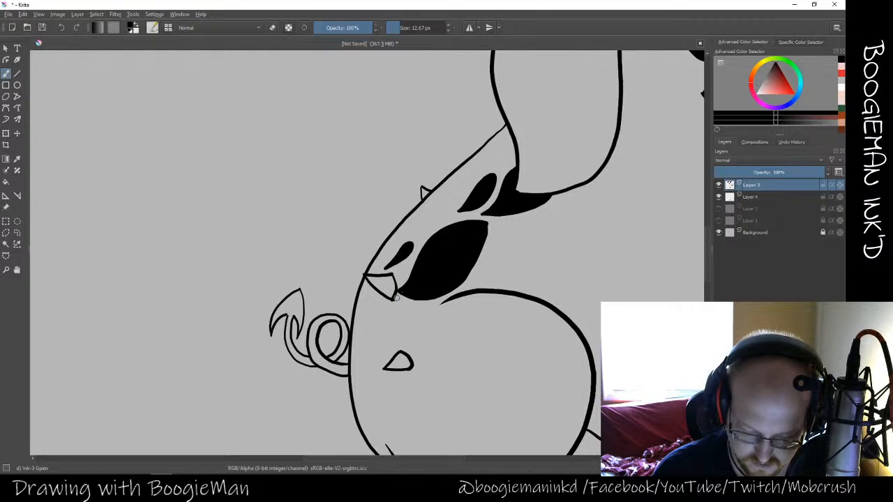
{"action": "key", "text": "e"}
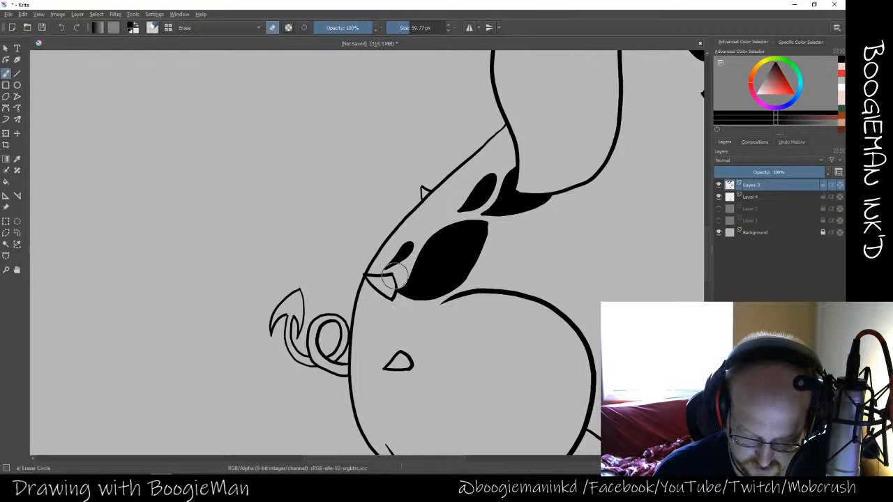
{"action": "key", "text": "e"}
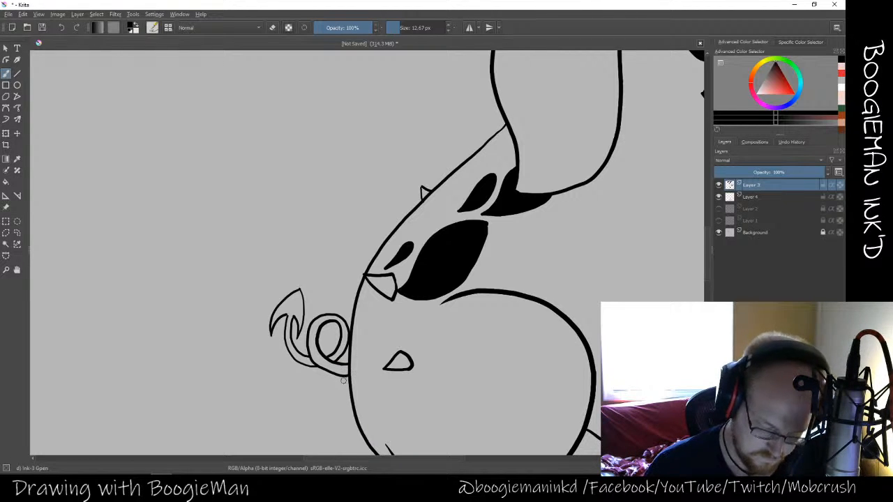
Select the inside of the sitting pig's body on the line-art layer with the Contiguous Selection tool
{"action": "key", "text": "ctrl+minus"}
{"action": "key", "text": "ctrl+minus"}
{"action": "key", "text": "ctrl+minus"}
{"action": "key", "text": "ctrl+minus"}
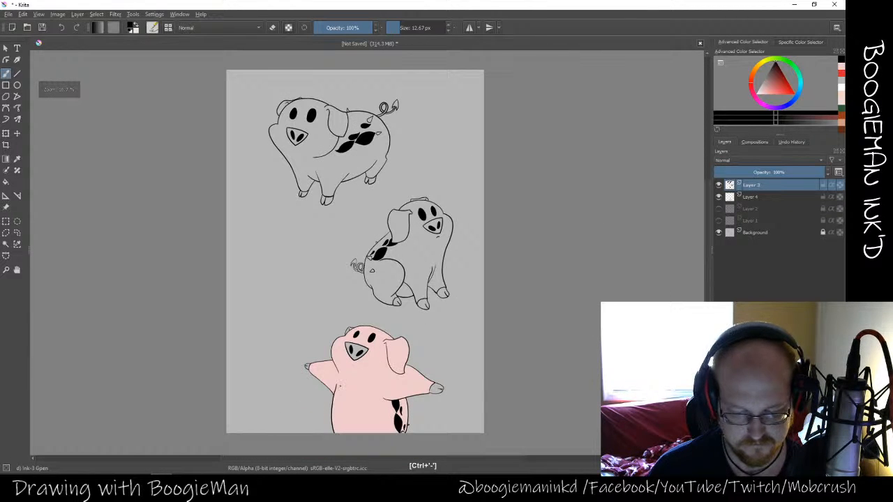
{"action": "left_click", "coordinate": [6, 244]}
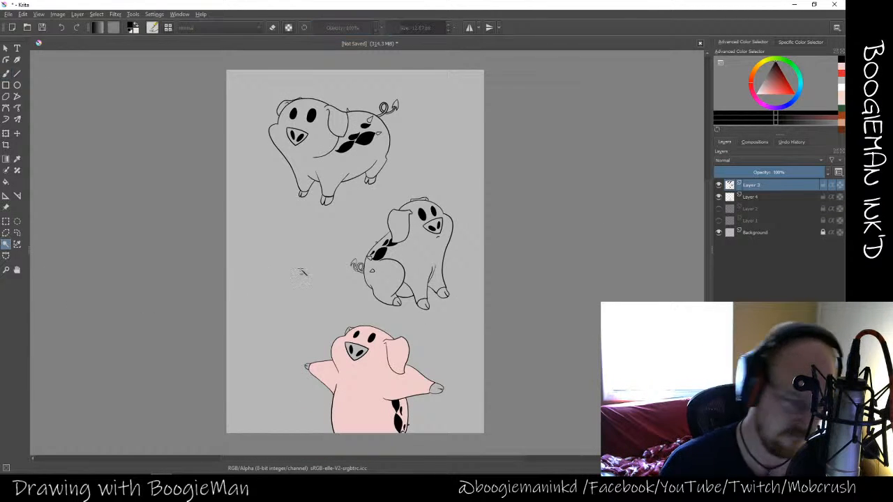
{"action": "left_click", "coordinate": [426, 257]}
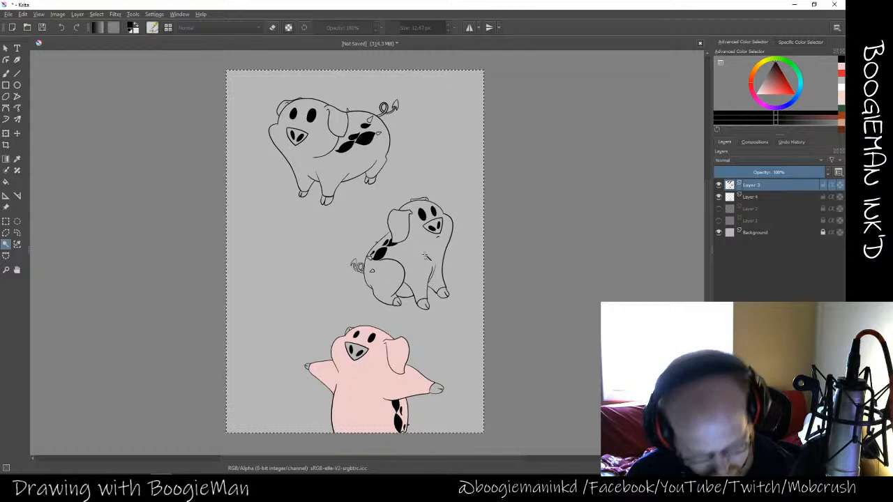
{"action": "left_click", "coordinate": [425, 256]}
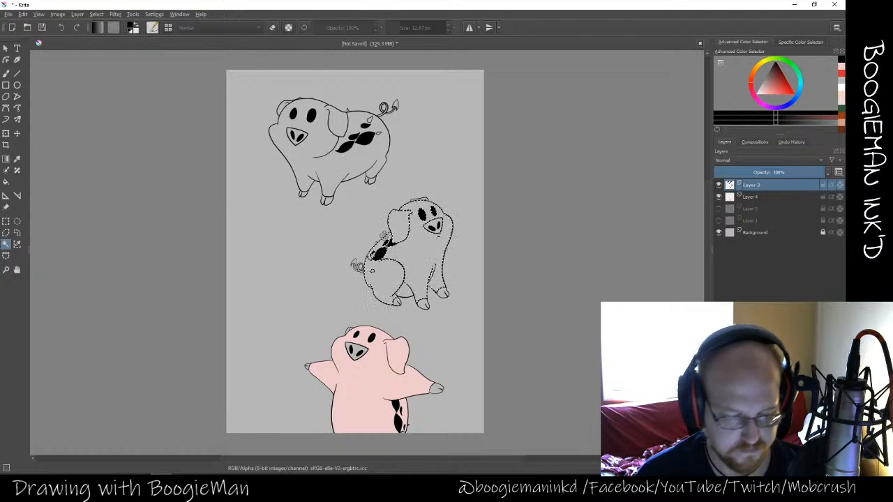
Grow the sitting pig's selection by 6 pixels and try to fill it on the line-art layer
{"action": "left_click", "coordinate": [97, 14]}
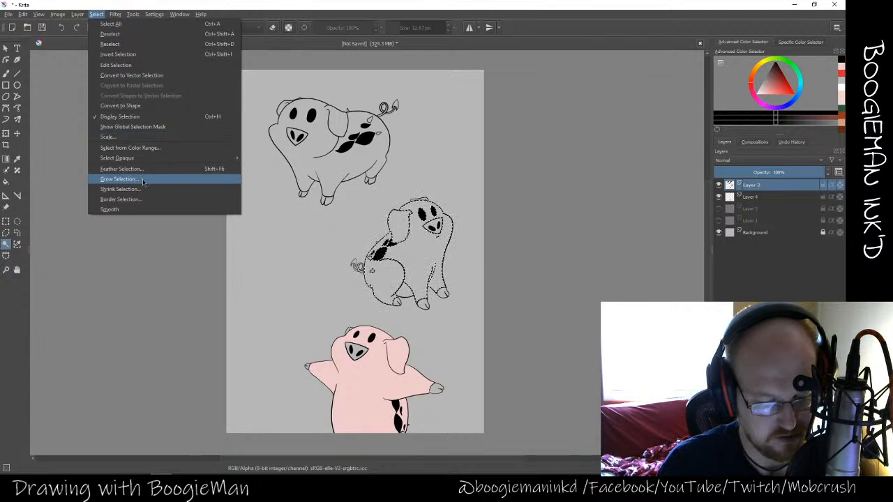
{"action": "left_click", "coordinate": [119, 179]}
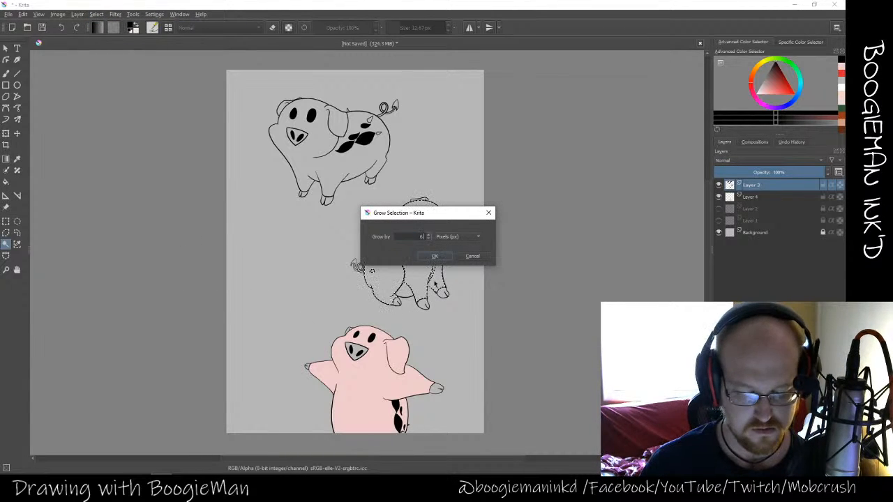
{"action": "type", "text": "6"}
{"action": "key", "text": "Return"}
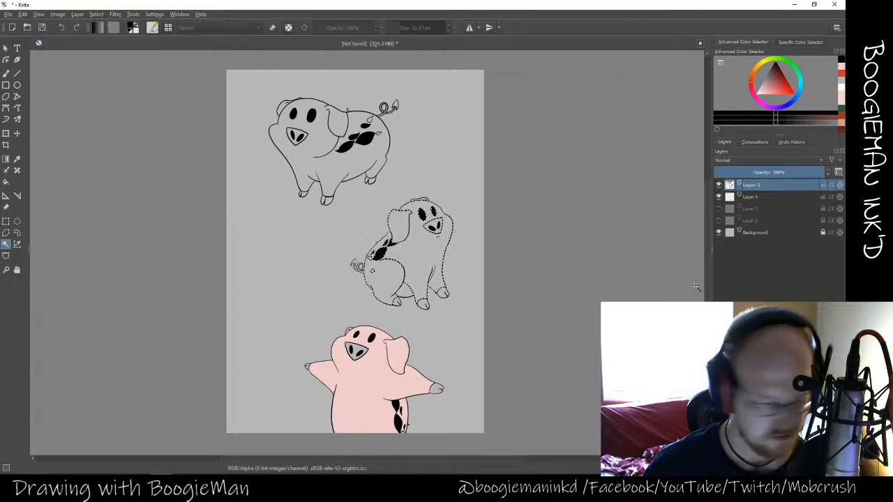
{"action": "key", "text": "f"}
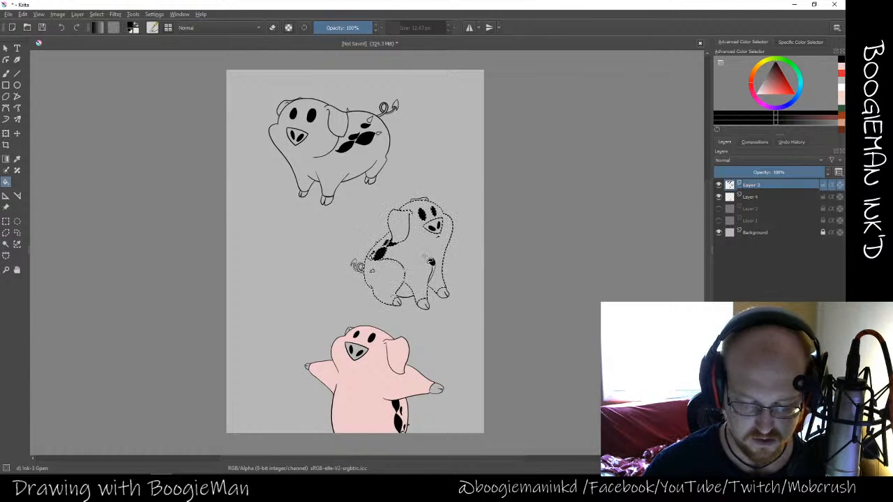
{"action": "left_click", "coordinate": [424, 257]}
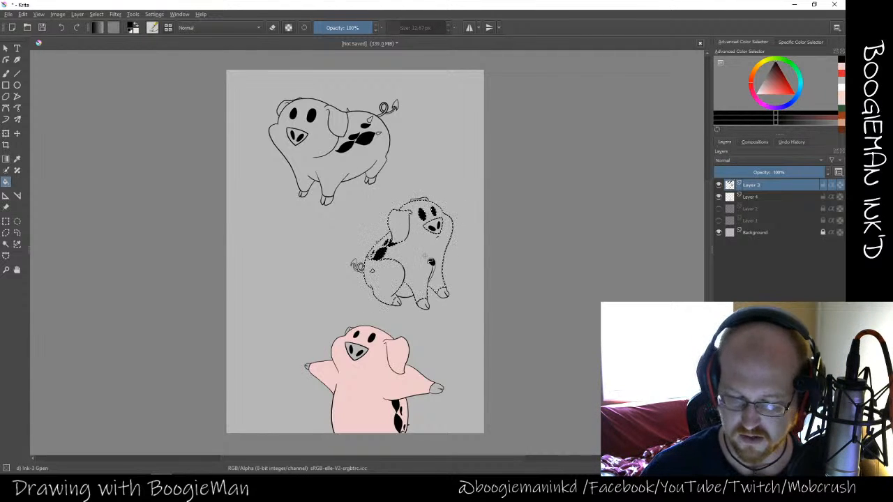
Fill the sitting pig's selected body with light pink on Layer 4 while the line art is hidden, then clear the selection
{"action": "left_click", "coordinate": [840, 78]}
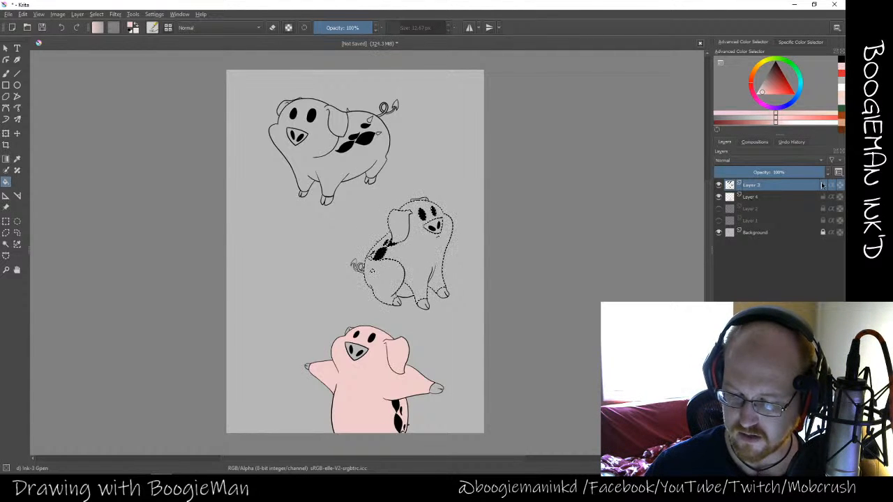
{"action": "left_click", "coordinate": [774, 198]}
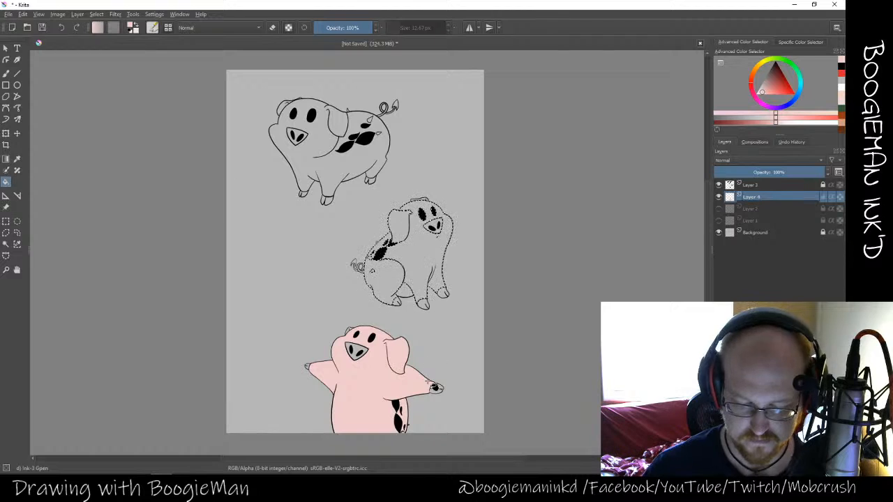
{"action": "key", "text": "shift+BackSpace"}
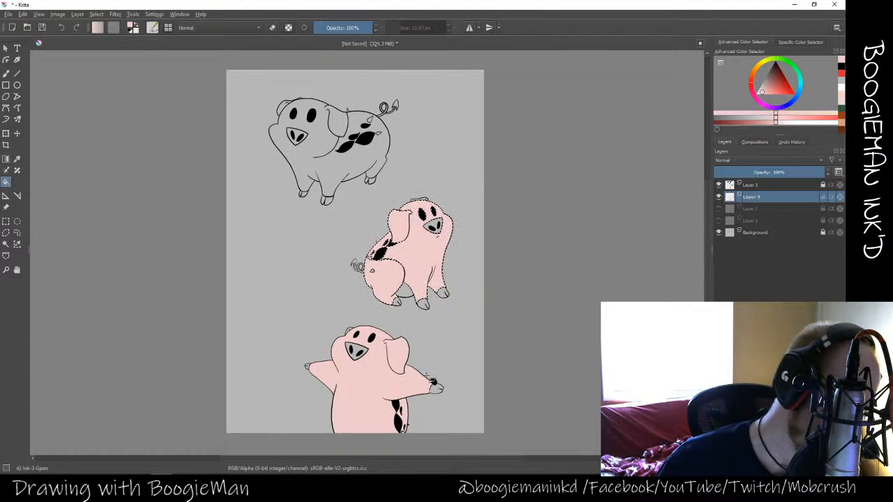
{"action": "key", "text": "ctrl+z"}
{"action": "left_click", "coordinate": [718, 185]}
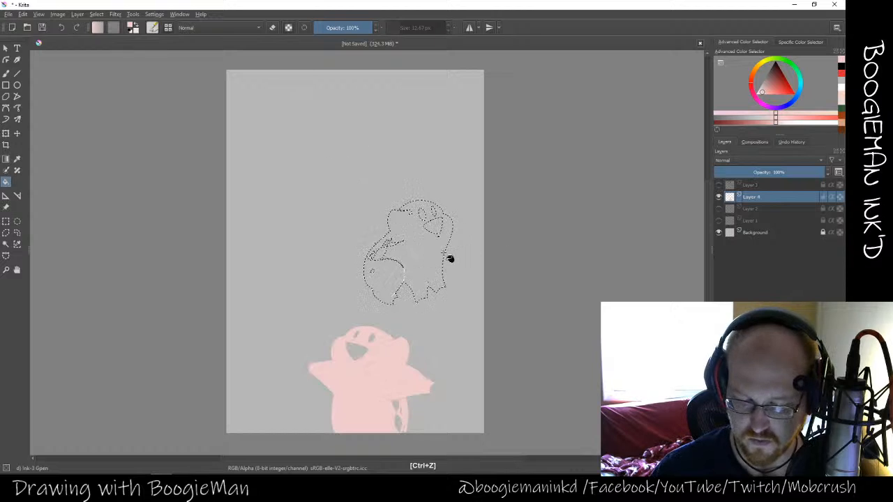
{"action": "left_click", "coordinate": [431, 263]}
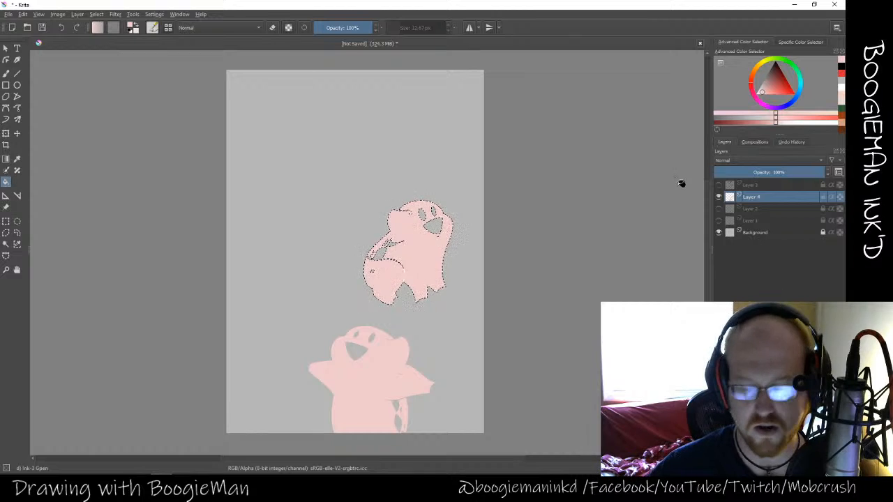
{"action": "left_click", "coordinate": [719, 185]}
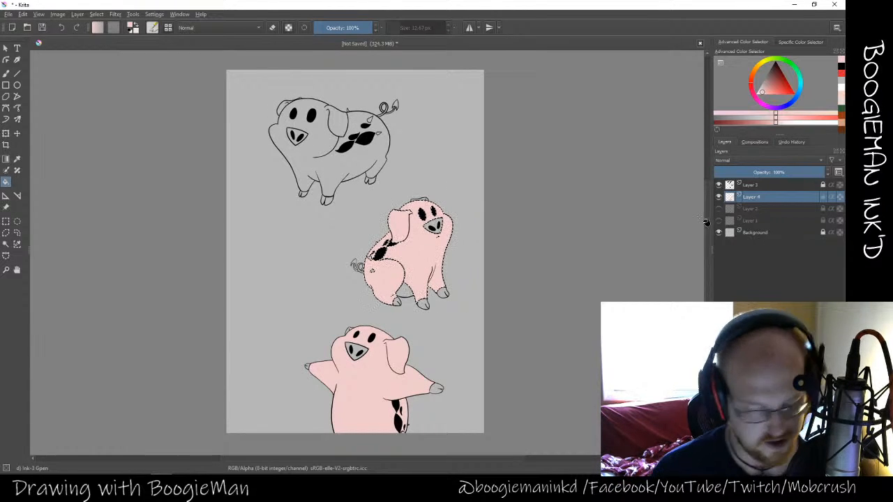
{"action": "key", "text": "ctrl+shift+a"}
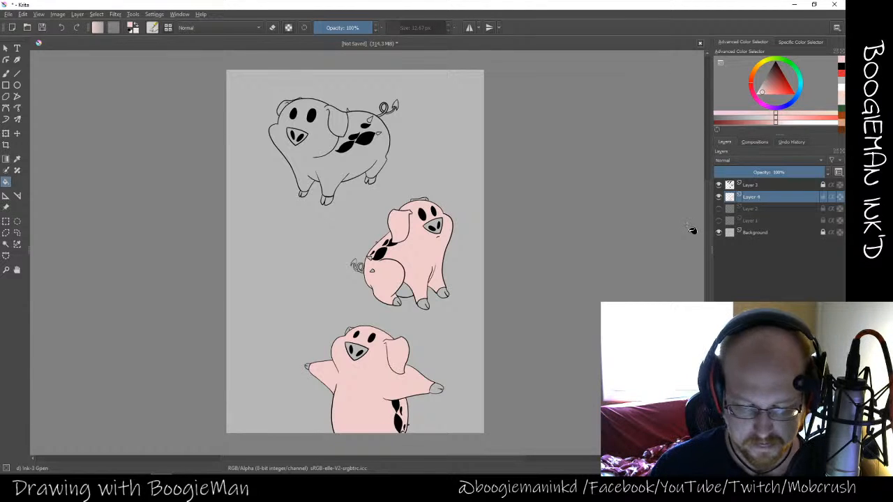
{"action": "left_click", "coordinate": [5, 245]}
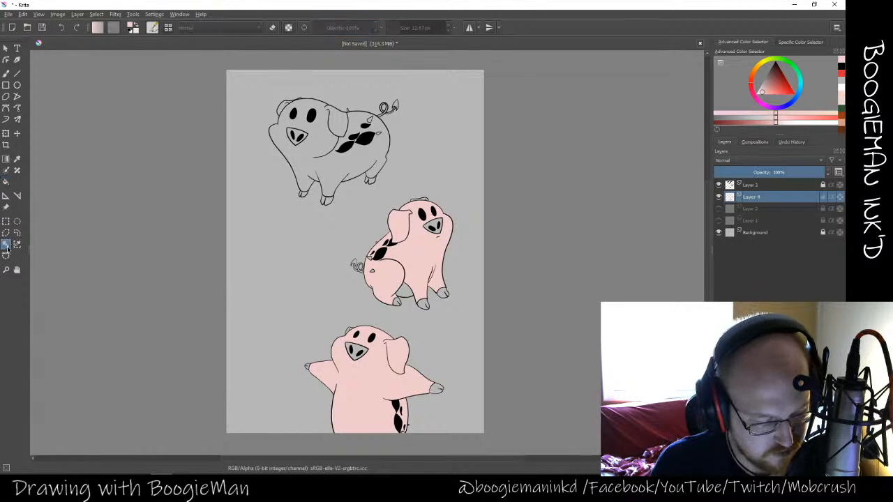
{"action": "left_click", "coordinate": [424, 199]}
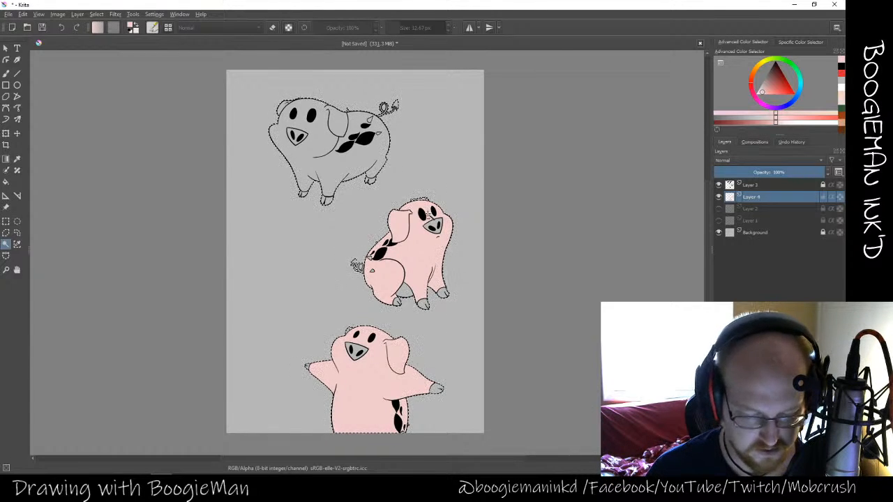
{"action": "key", "text": "ctrl+shift+a"}
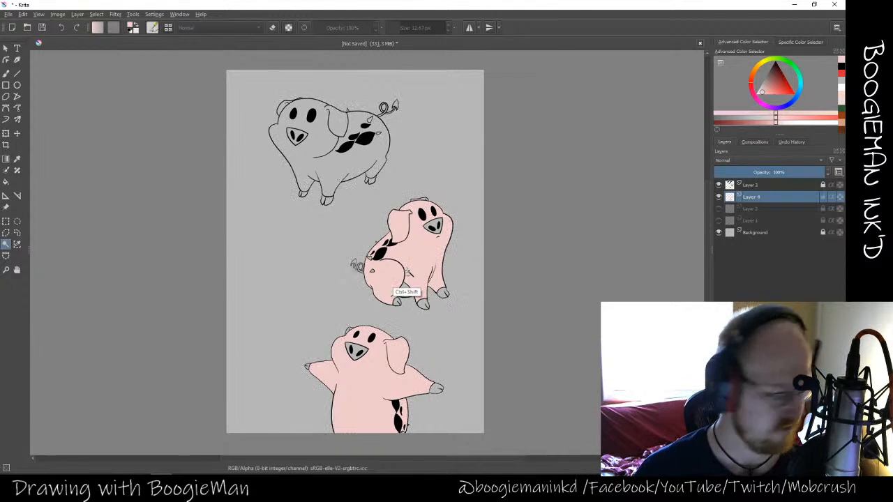
Select the inside of the sitting pig's far ear on Layer 3 with the Contiguous Selection tool
{"action": "left_click", "coordinate": [756, 186]}
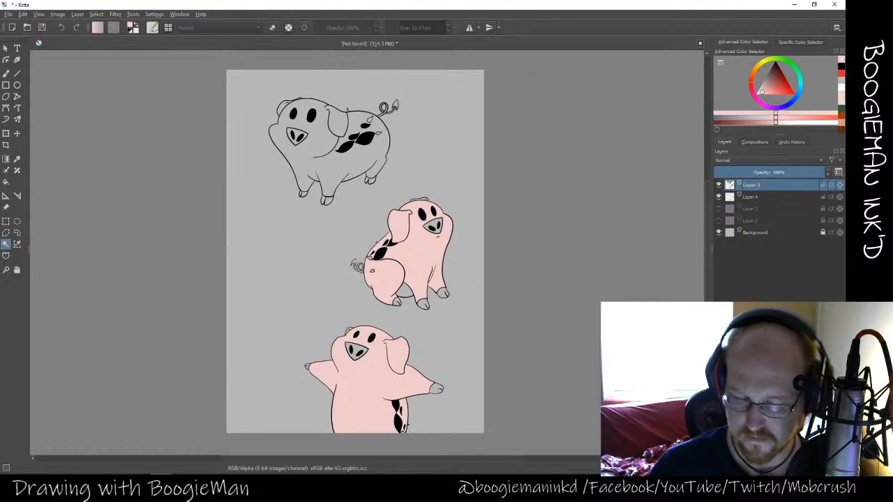
{"action": "key", "text": "b"}
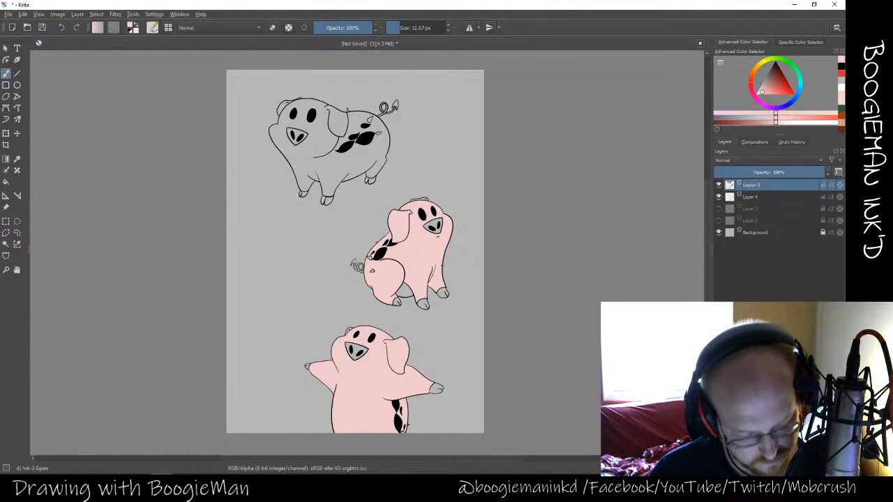
{"action": "key", "text": "ctrl+plus"}
{"action": "key", "text": "ctrl+plus"}
{"action": "key", "text": "ctrl+plus"}
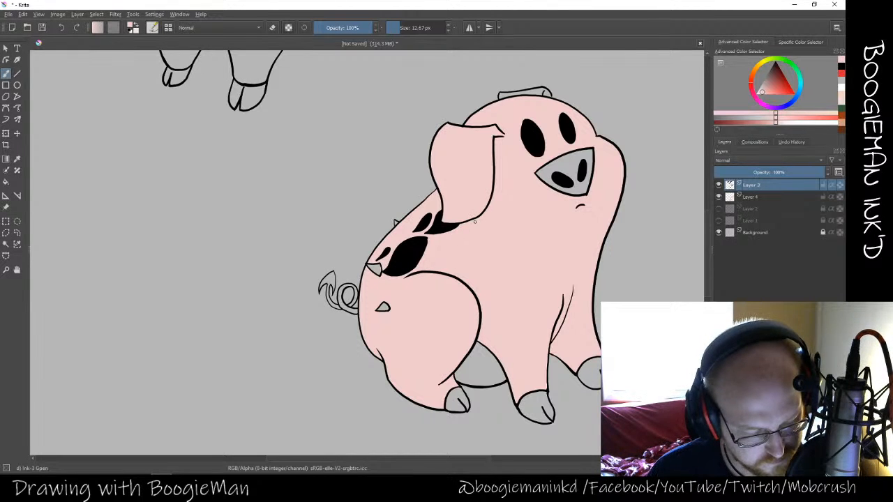
{"action": "left_click_drag", "start_coordinate": [536, 116], "coordinate": [393, 284]}
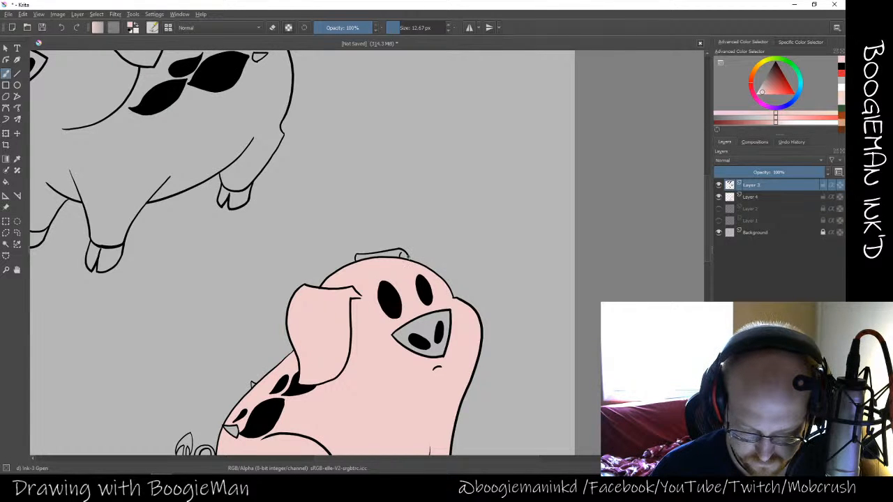
{"action": "key", "text": "ctrl+z"}
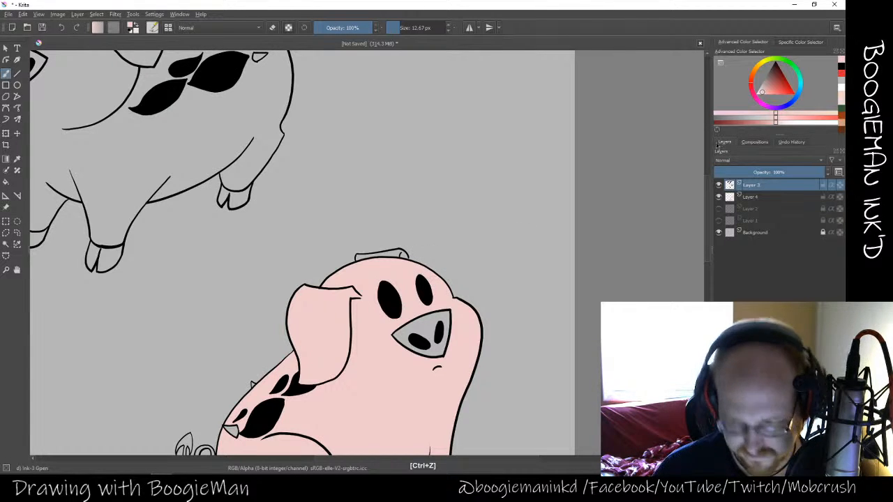
{"action": "left_click", "coordinate": [841, 67]}
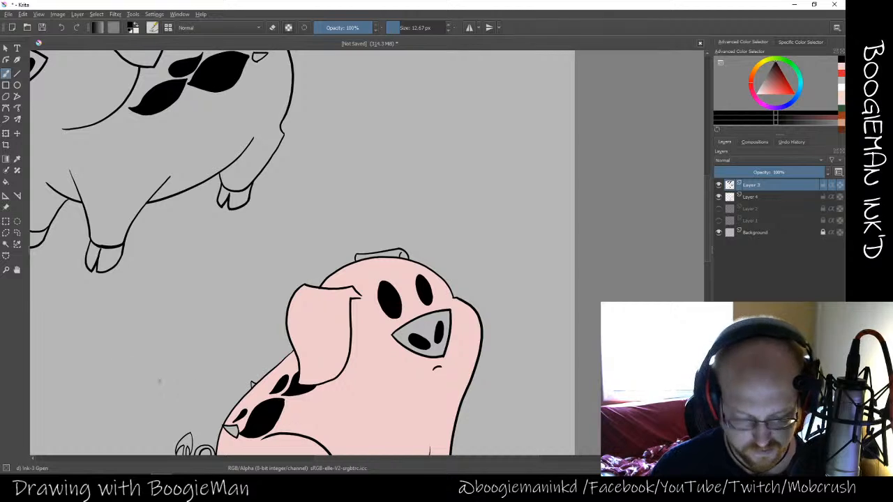
{"action": "left_click", "coordinate": [5, 243]}
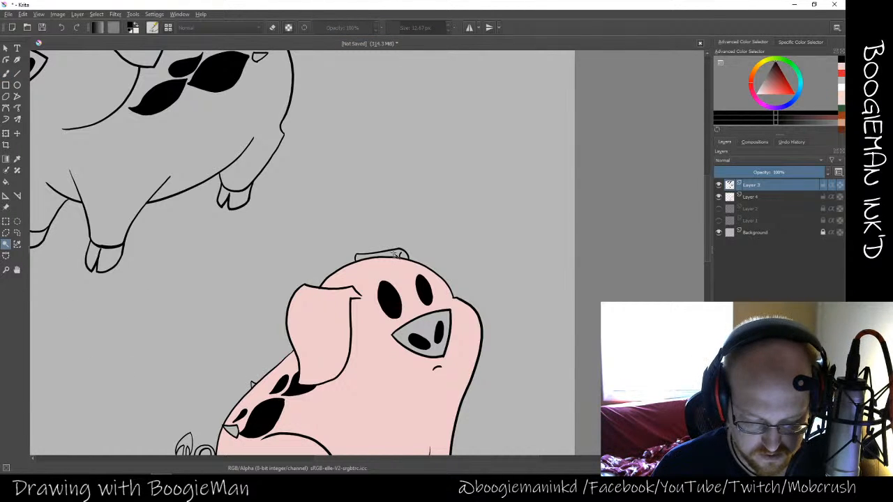
{"action": "left_click", "coordinate": [395, 256]}
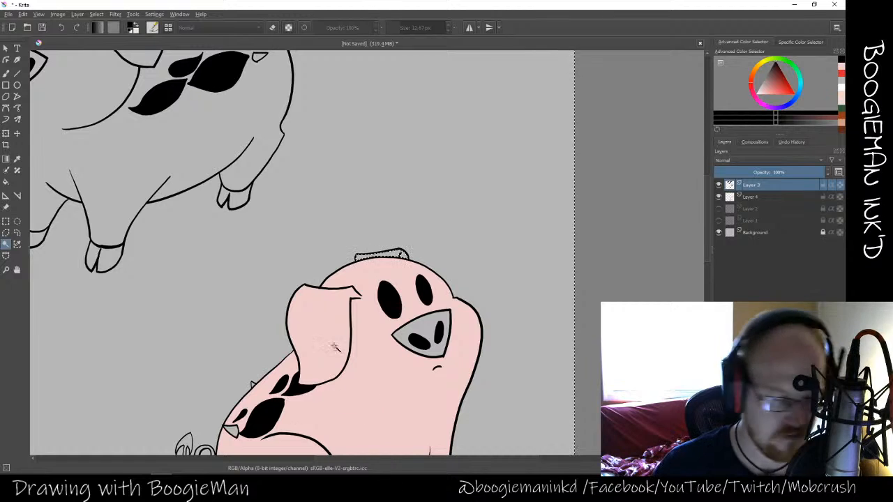
Grow the far-ear selection by 6 pixels
{"action": "mouse_move", "coordinate": [96, 13]}
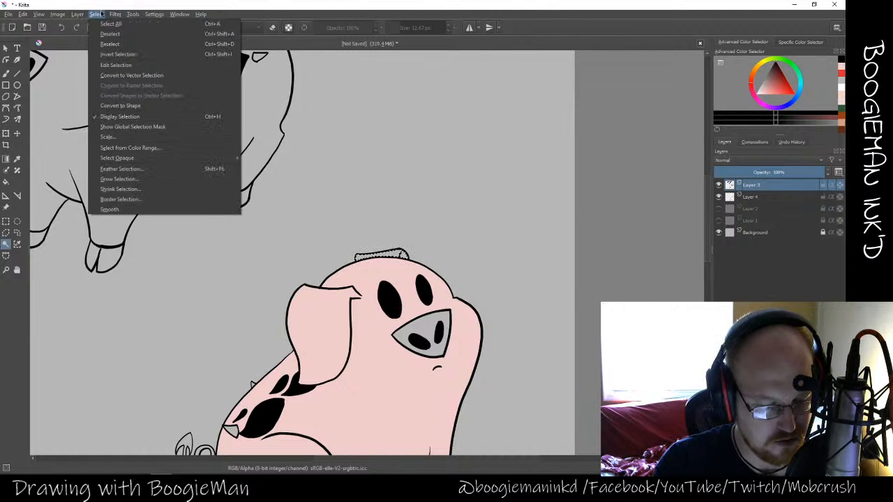
{"action": "left_click", "coordinate": [128, 180]}
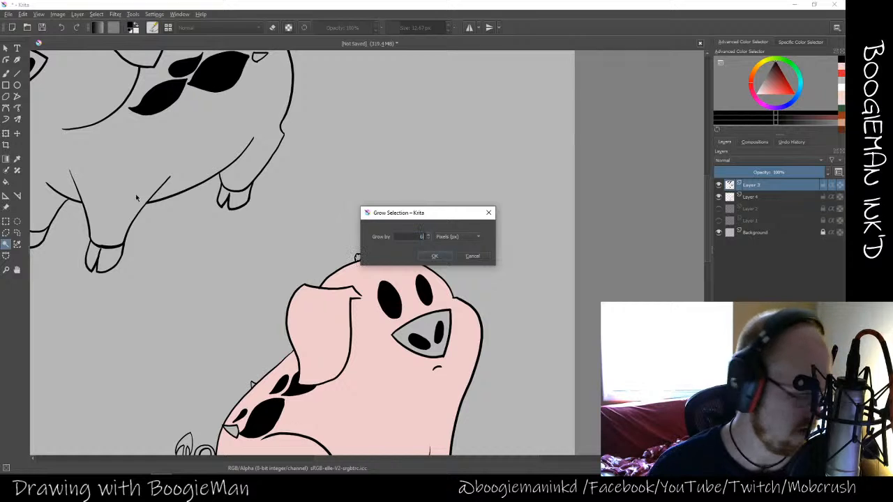
{"action": "key", "text": "Return"}
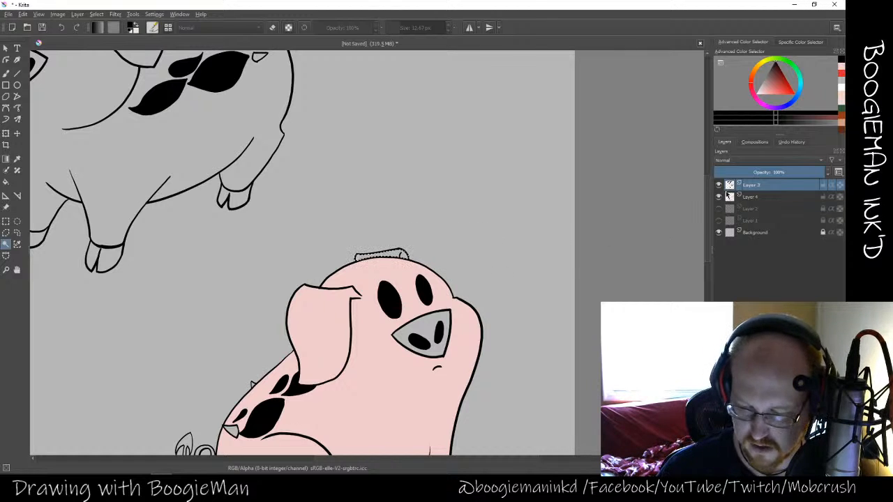
Fill the sitting pig's far ear with light pink on Layer 4 while the line art is hidden, then deselect and show the line art
{"action": "left_click", "coordinate": [718, 185]}
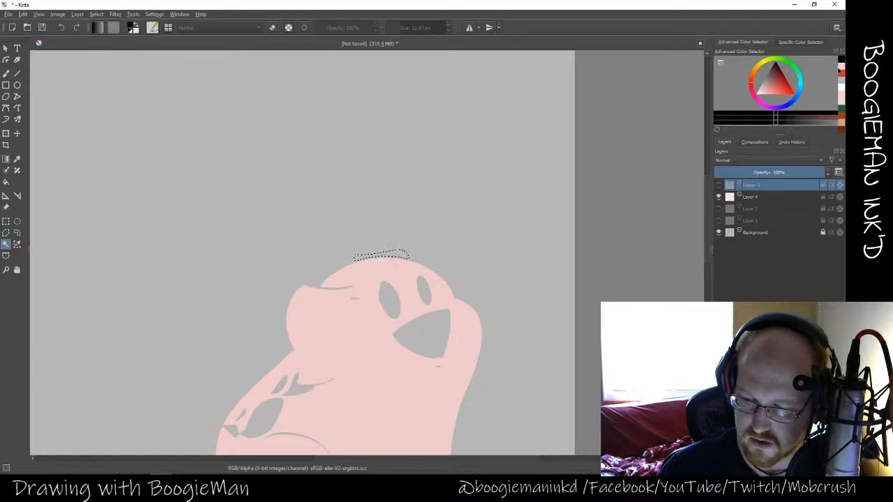
{"action": "left_click", "coordinate": [841, 67]}
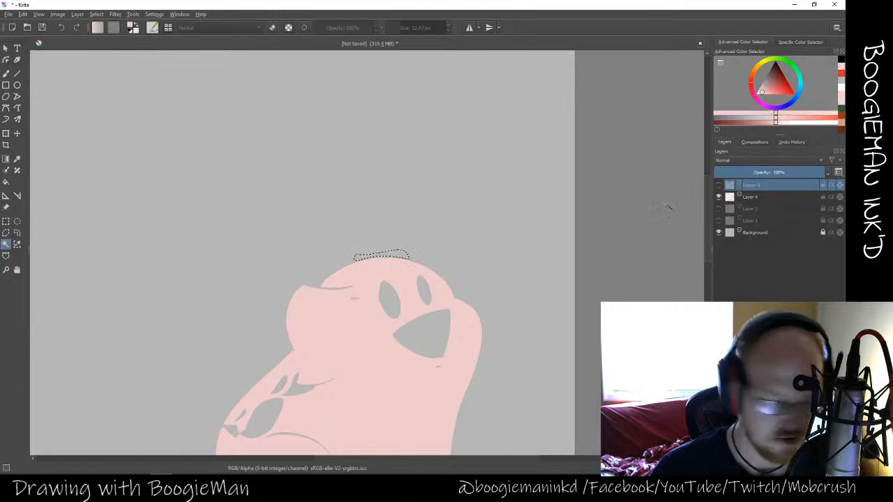
{"action": "key", "text": "f"}
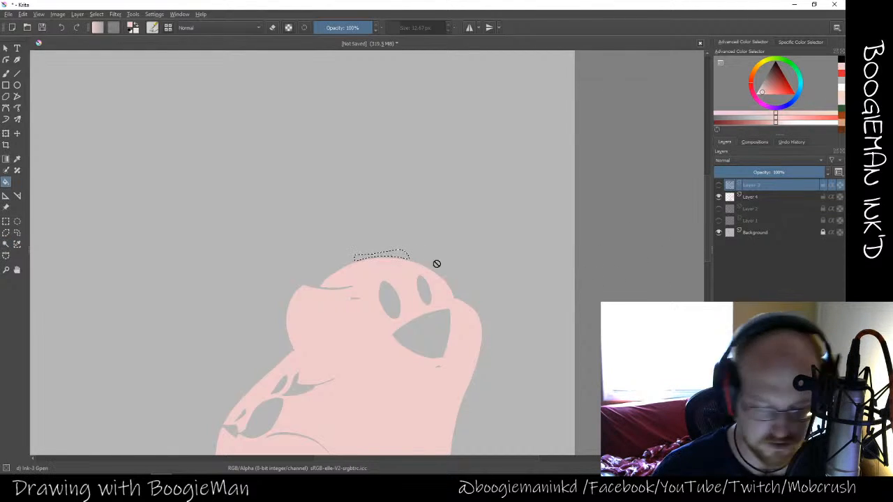
{"action": "left_click", "coordinate": [748, 198]}
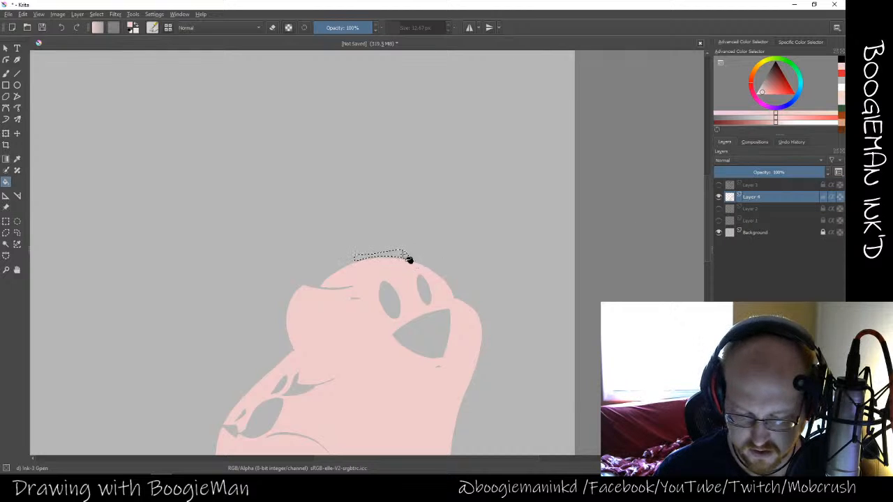
{"action": "left_click", "coordinate": [402, 253]}
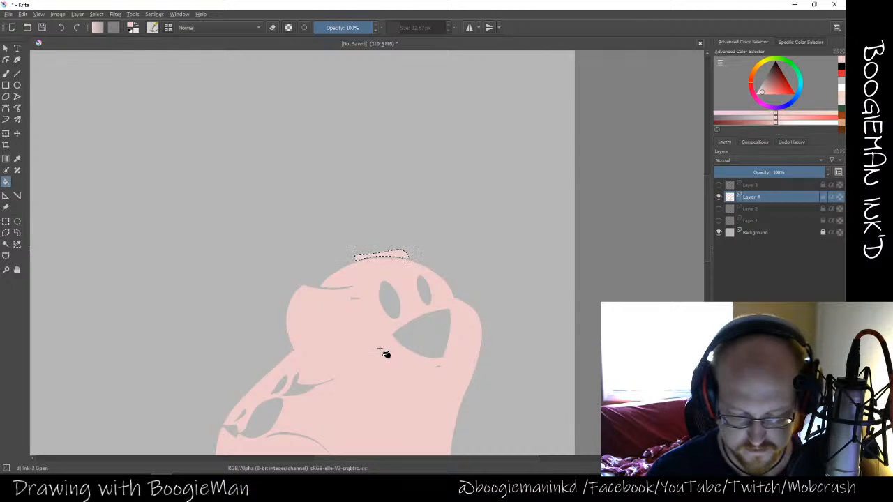
{"action": "key", "text": "ctrl+shift+a"}
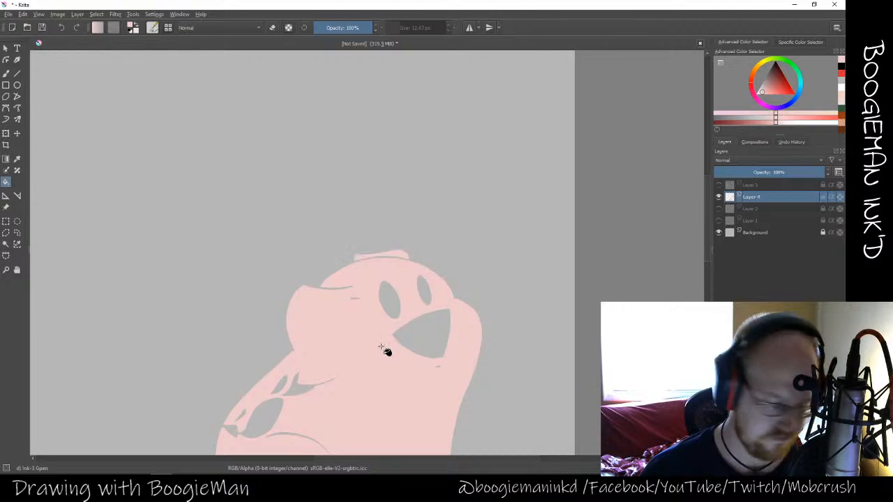
{"action": "left_click", "coordinate": [719, 185]}
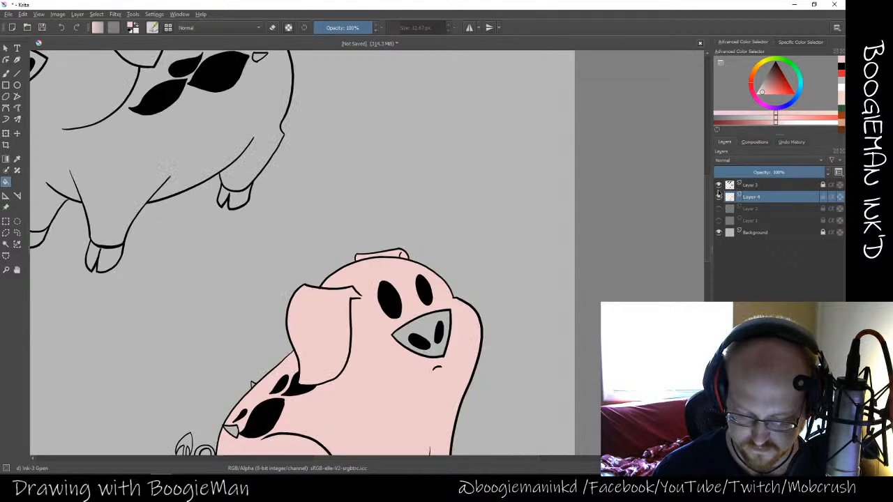
Check the pink fills on the pigs with the line-art layer hidden and shown, ending at the uncoloured standing pig
{"action": "left_click", "coordinate": [718, 188]}
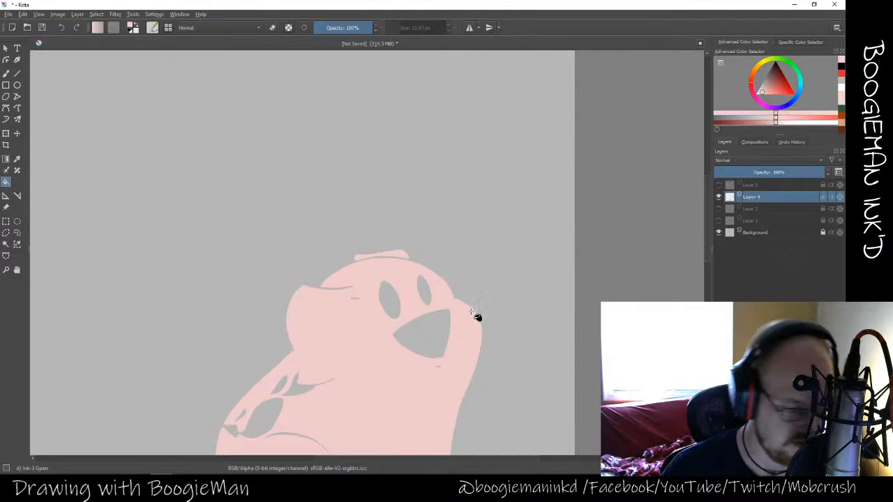
{"action": "key", "text": "ctrl+minus"}
{"action": "key", "text": "ctrl+minus"}
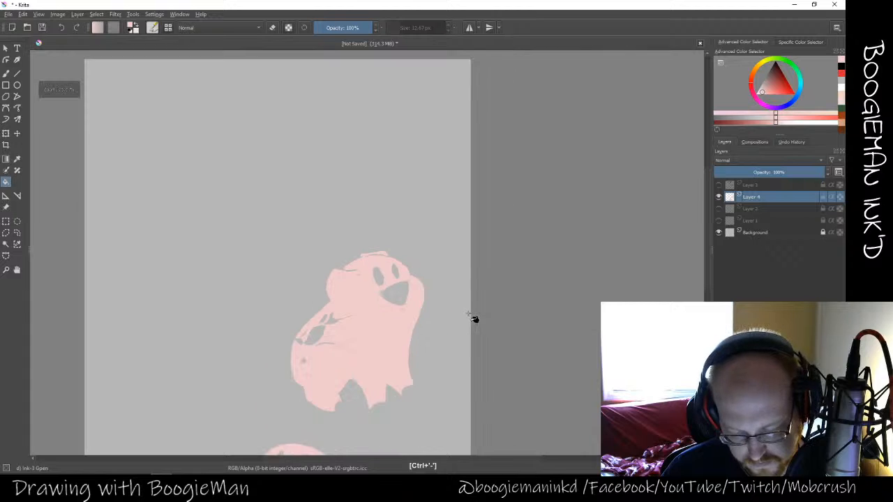
{"action": "key", "text": "space"}
{"action": "left_click_drag", "start_coordinate": [437, 323], "coordinate": [478, 255]}
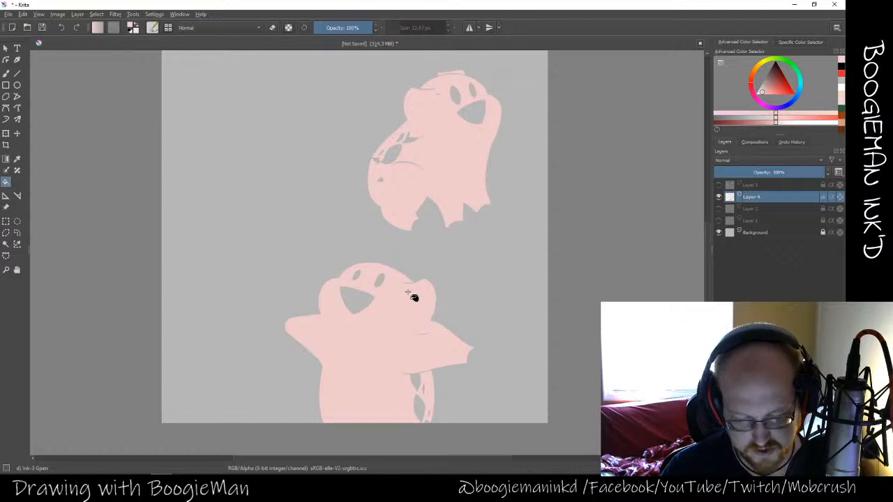
{"action": "left_click", "coordinate": [719, 185]}
{"action": "left_click", "coordinate": [719, 186]}
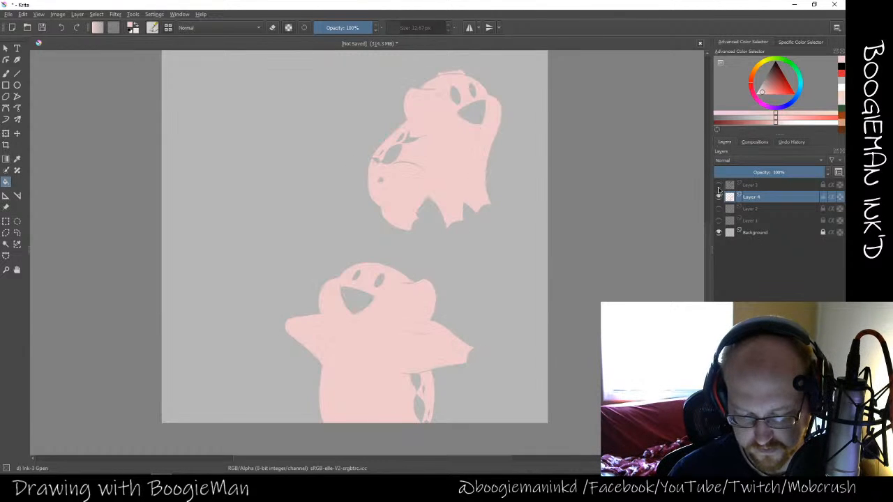
{"action": "left_click", "coordinate": [719, 186]}
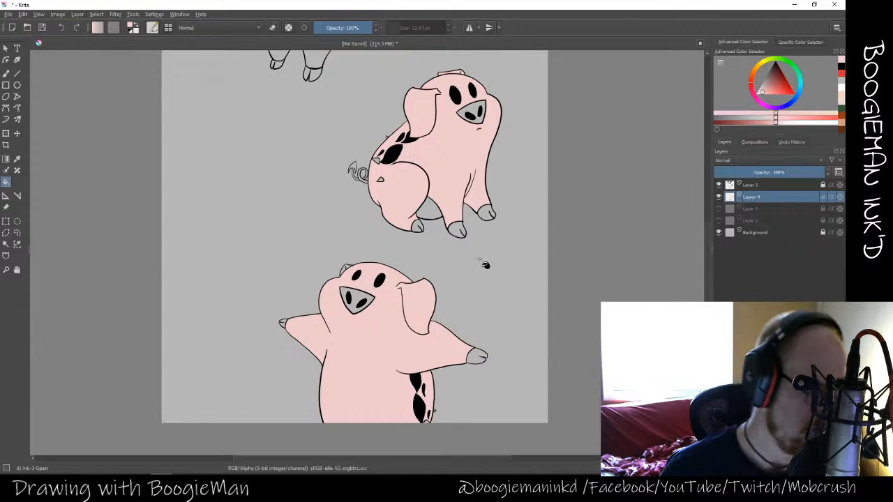
{"action": "key", "text": "space"}
{"action": "left_click_drag", "start_coordinate": [448, 219], "coordinate": [461, 337]}
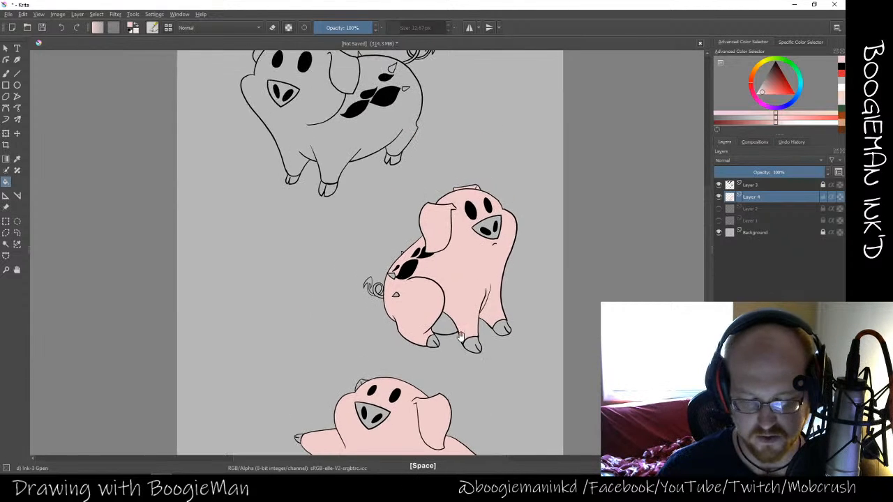
{"action": "left_click_drag", "start_coordinate": [433, 265], "coordinate": [447, 346]}
{"action": "left_click_drag", "start_coordinate": [418, 287], "coordinate": [439, 330]}
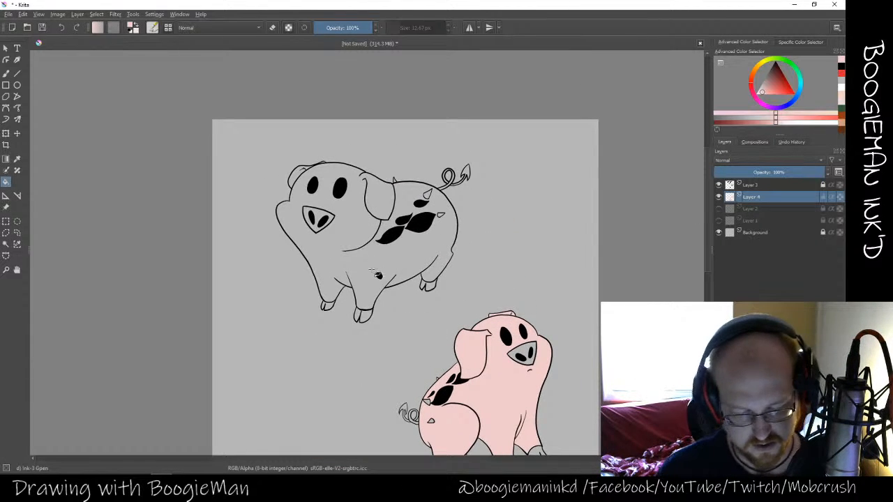
Select the standing pig's body, head and ears with the Contiguous Selection tool, inverting the selection and adding the far ear's tip
{"action": "left_click", "coordinate": [5, 244]}
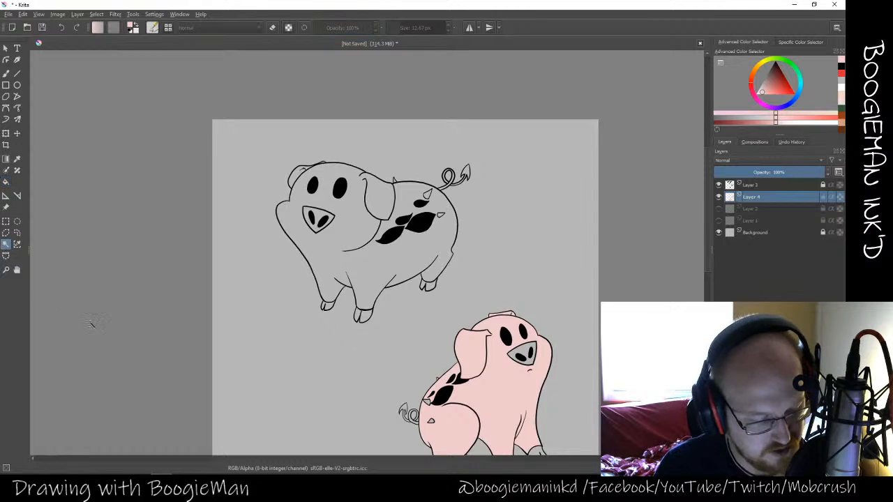
{"action": "left_click", "coordinate": [412, 260]}
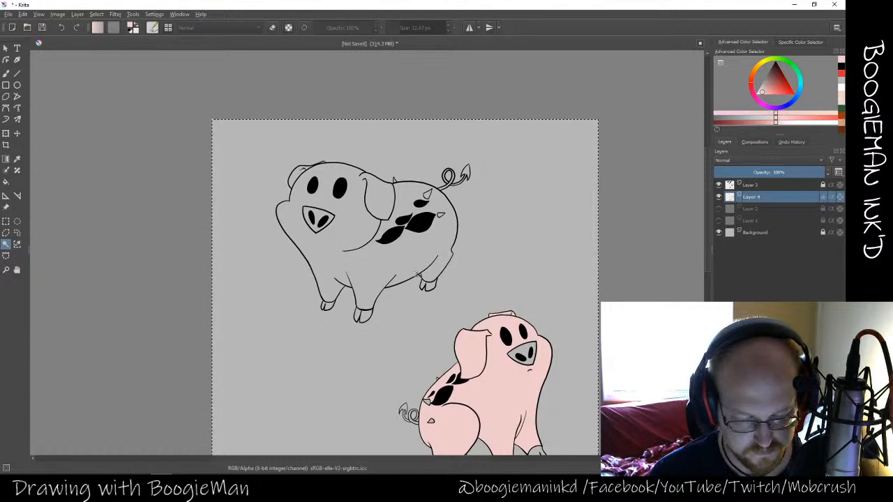
{"action": "left_click", "coordinate": [418, 274]}
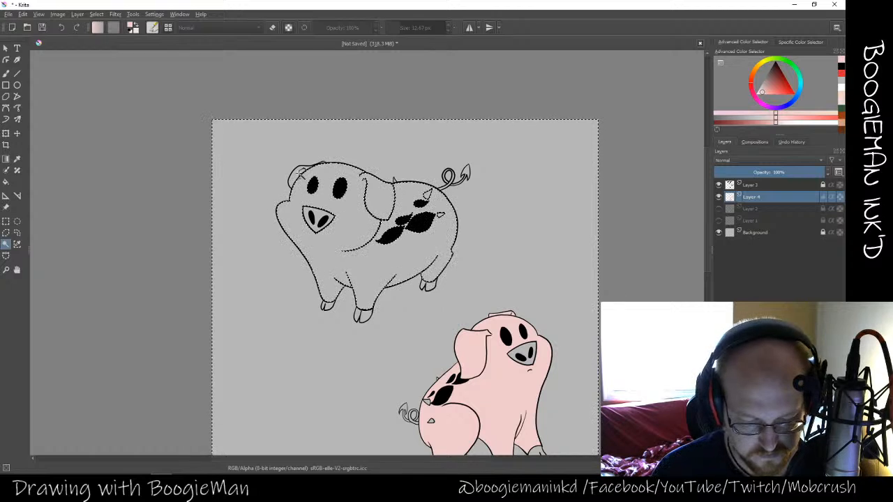
{"action": "key", "text": "ctrl+shift"}
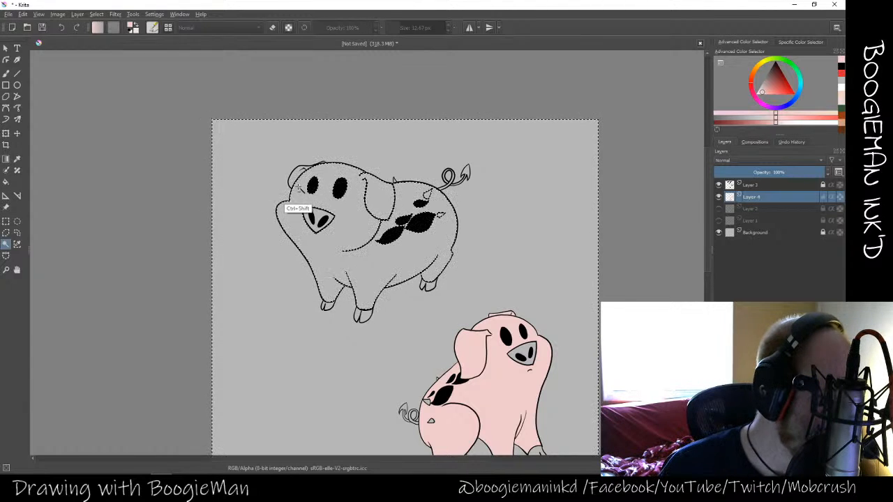
{"action": "key", "text": "ctrl+shift+i"}
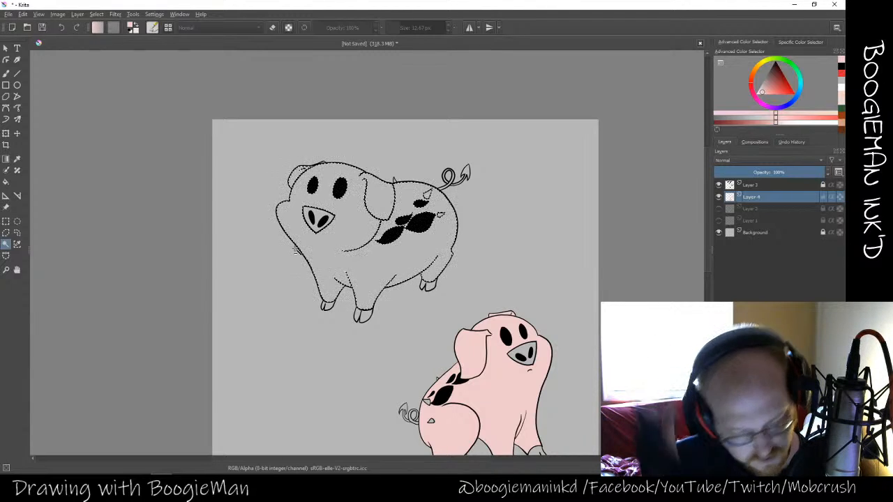
{"action": "key", "text": "ctrl+plus"}
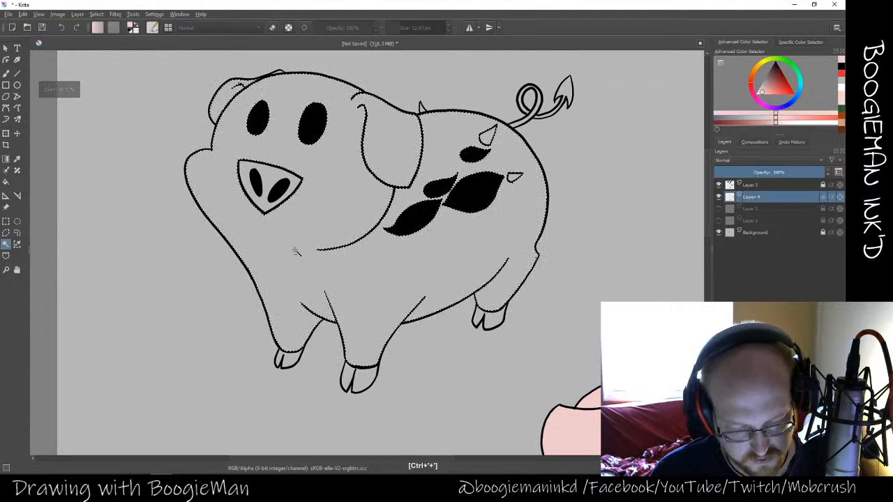
{"action": "key", "text": "space"}
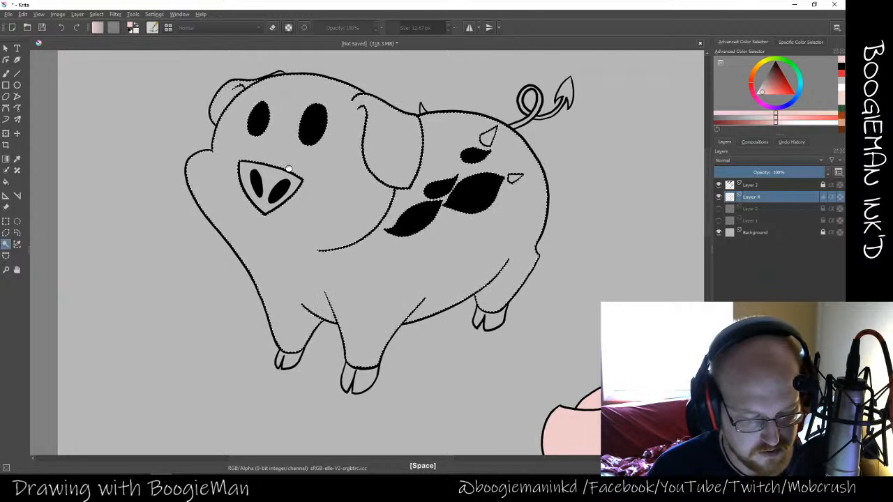
{"action": "left_click_drag", "start_coordinate": [288, 169], "coordinate": [350, 247]}
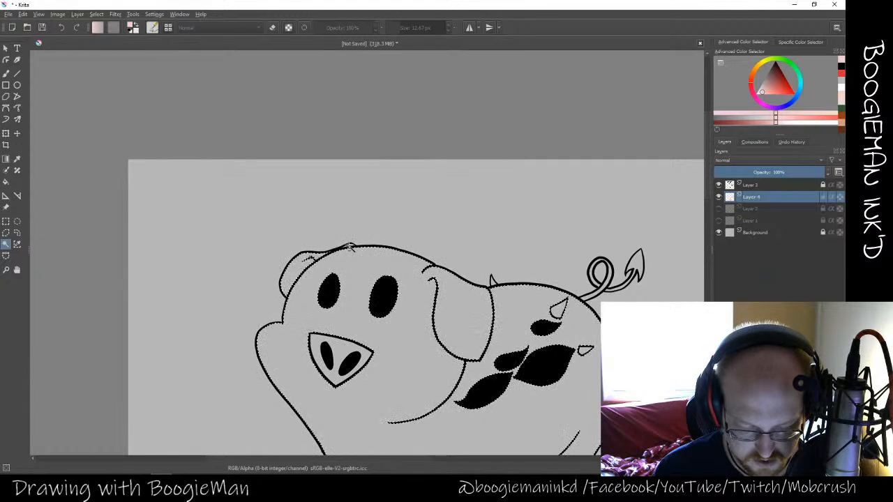
{"action": "left_click", "coordinate": [351, 247], "text": "shift"}
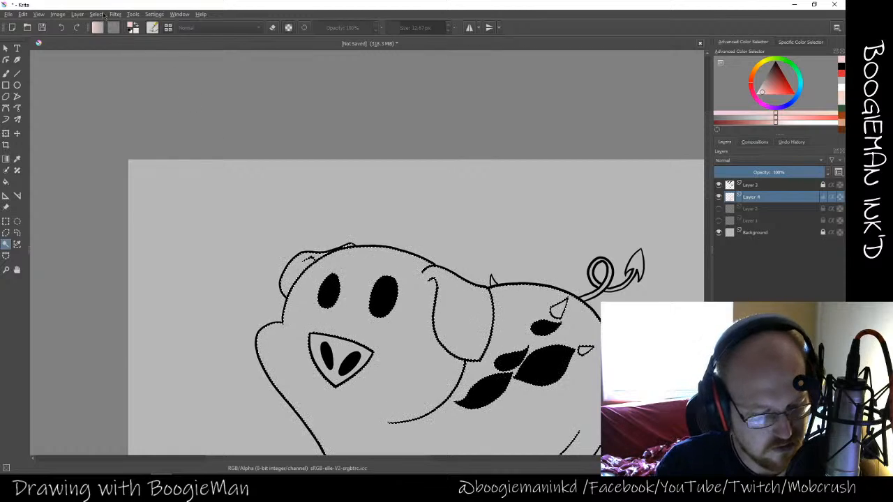
Grow the standing pig's selection so that it reaches under the line art
{"action": "left_click", "coordinate": [102, 14]}
{"action": "left_click", "coordinate": [120, 179]}
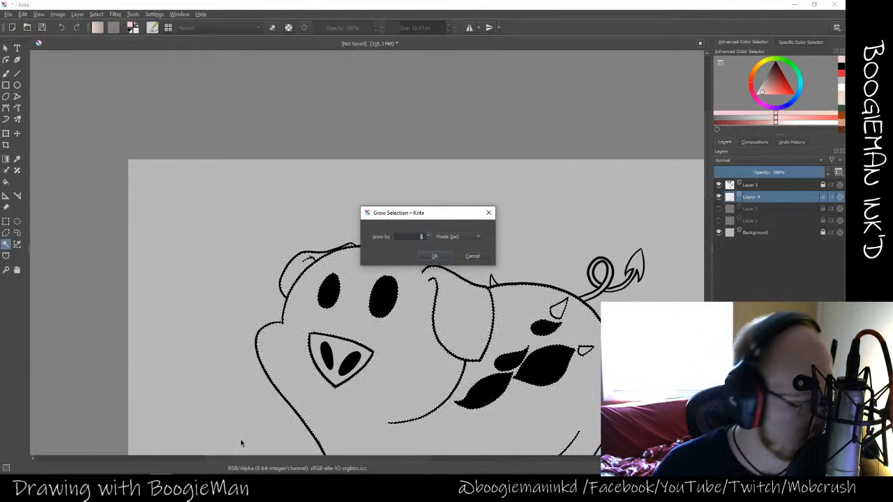
{"action": "key", "text": "Return"}
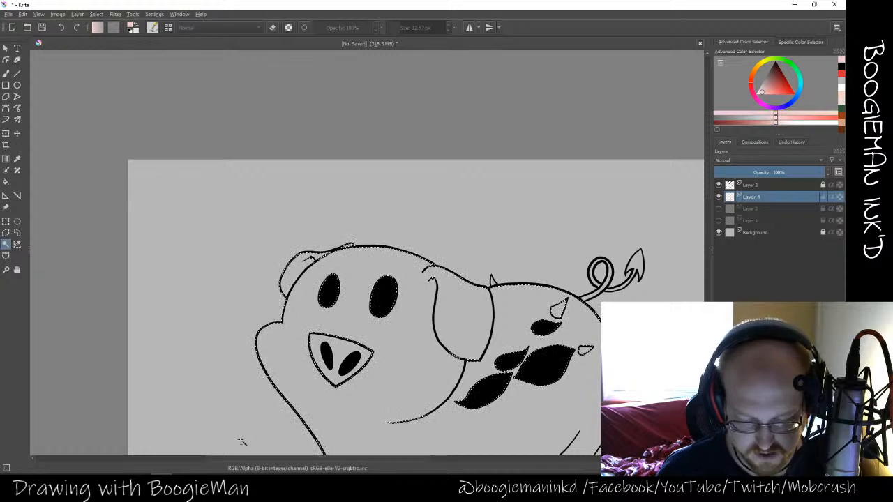
Fill the standing pig with light pink on Layer 4 while the line art is hidden, then deselect and show the line art
{"action": "left_click", "coordinate": [719, 185]}
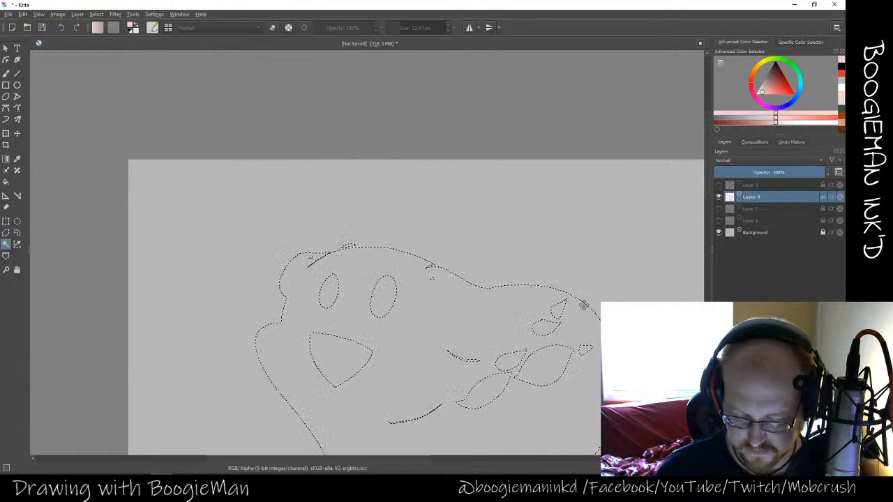
{"action": "left_click_drag", "start_coordinate": [559, 313], "coordinate": [471, 149]}
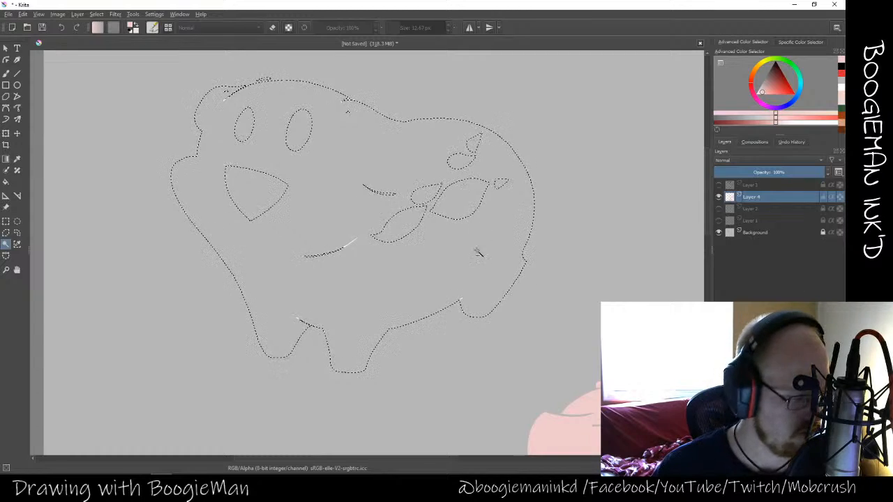
{"action": "key", "text": "f"}
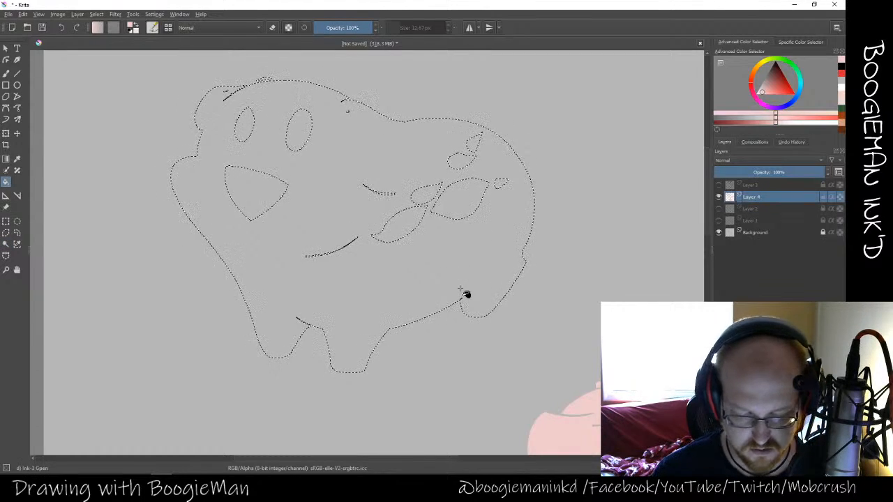
{"action": "left_click", "coordinate": [466, 296]}
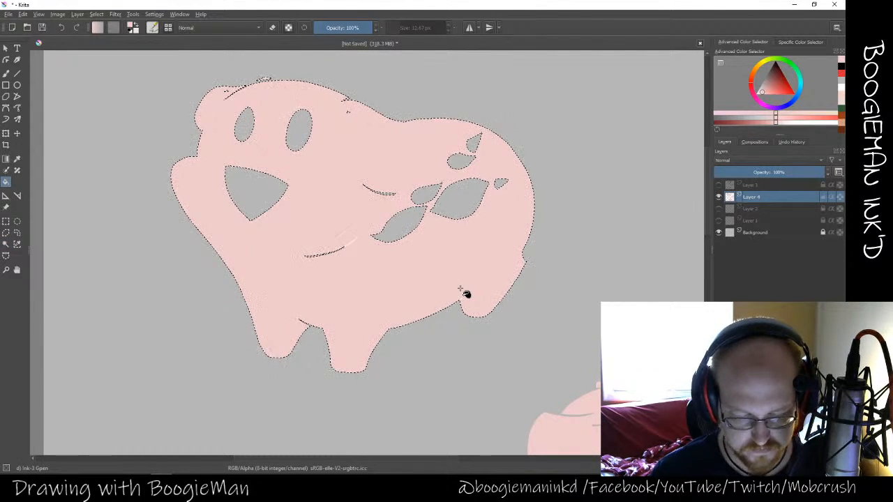
{"action": "key", "text": "ctrl+shift+a"}
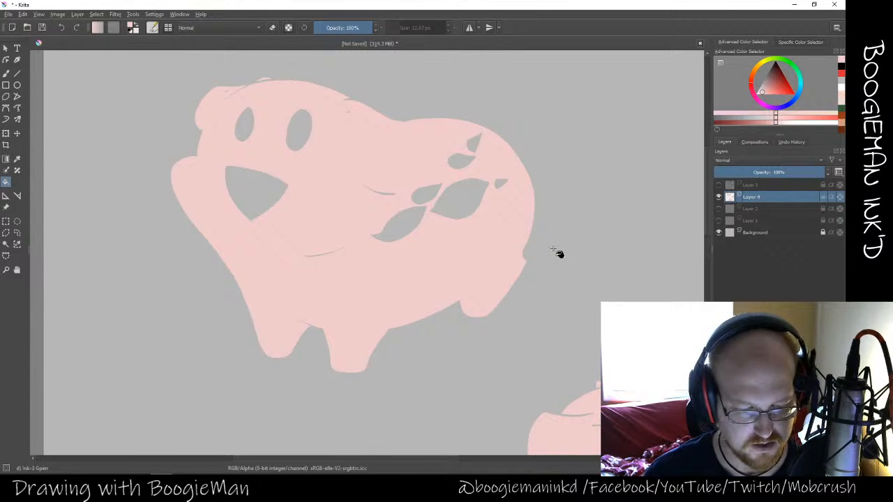
{"action": "left_click", "coordinate": [719, 186]}
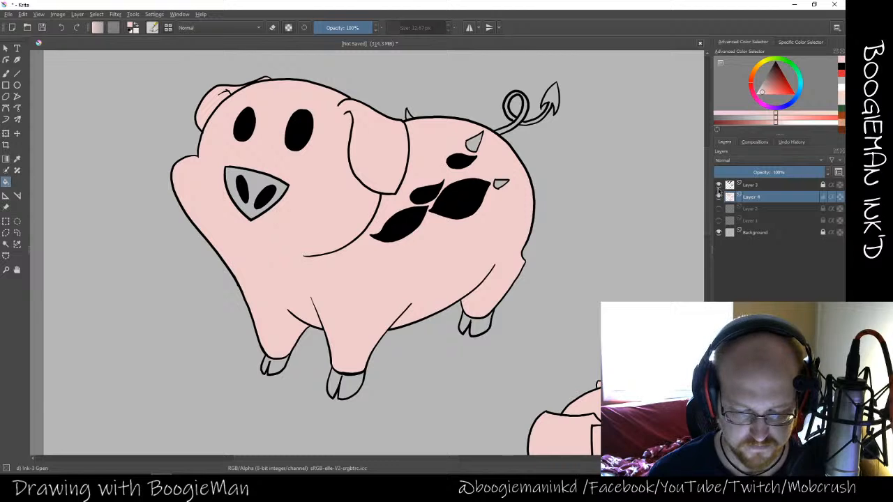
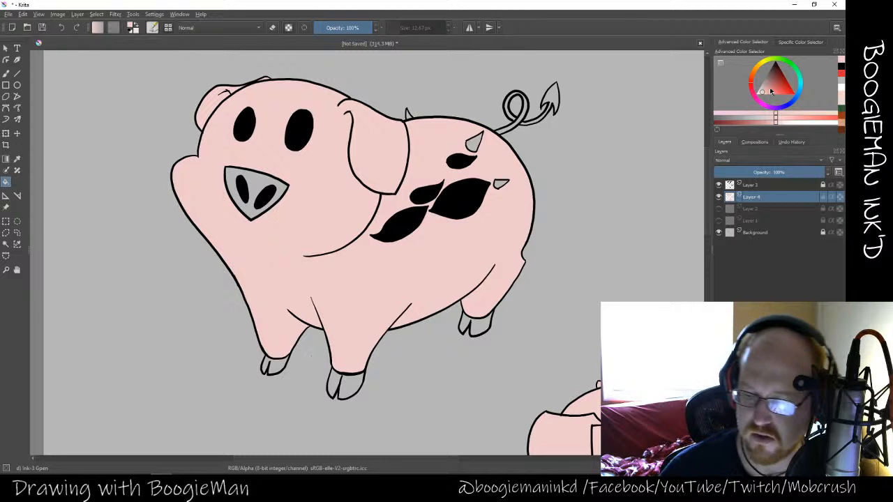
Set up the Brush tool with a coral-red colour and a size of 27.21 px
{"action": "left_click_drag", "start_coordinate": [771, 91], "coordinate": [782, 92]}
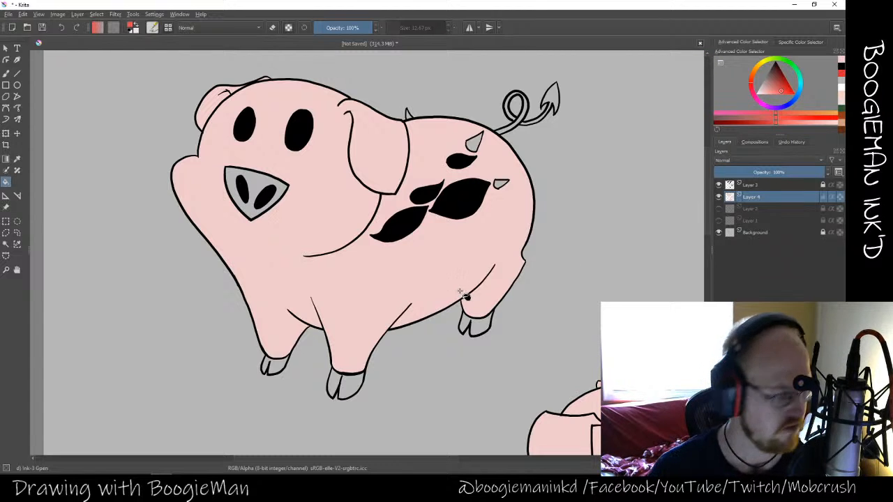
{"action": "key", "text": "b"}
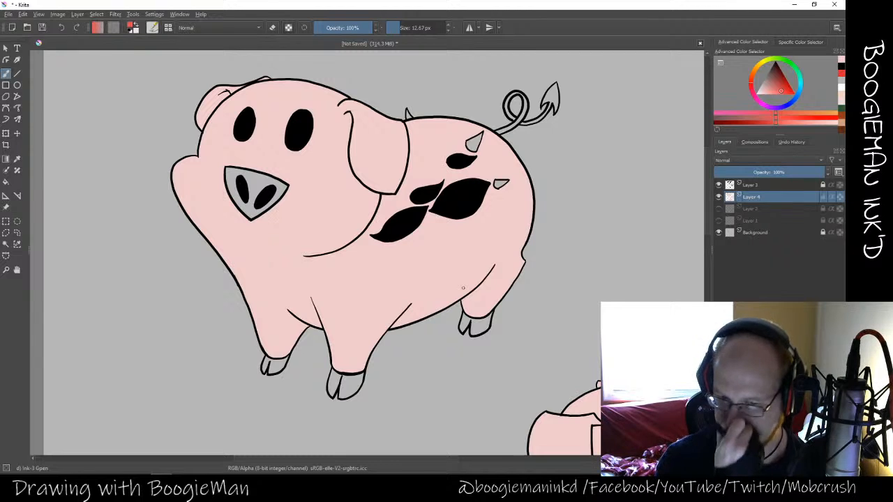
{"action": "left_click", "coordinate": [402, 29]}
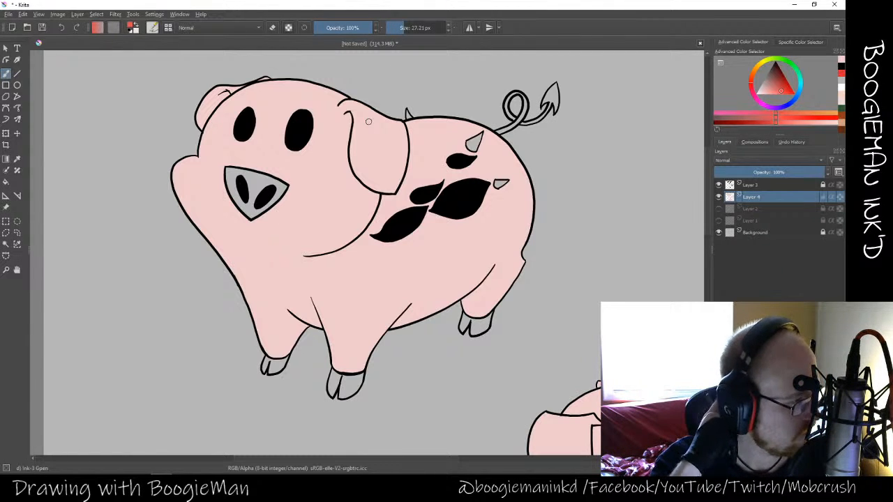
Move the sketch layer, Layer 2, above the line art and show it as a guide for the markings
{"action": "left_click", "coordinate": [751, 210]}
{"action": "left_click_drag", "start_coordinate": [754, 204], "coordinate": [751, 174]}
{"action": "left_click", "coordinate": [720, 185]}
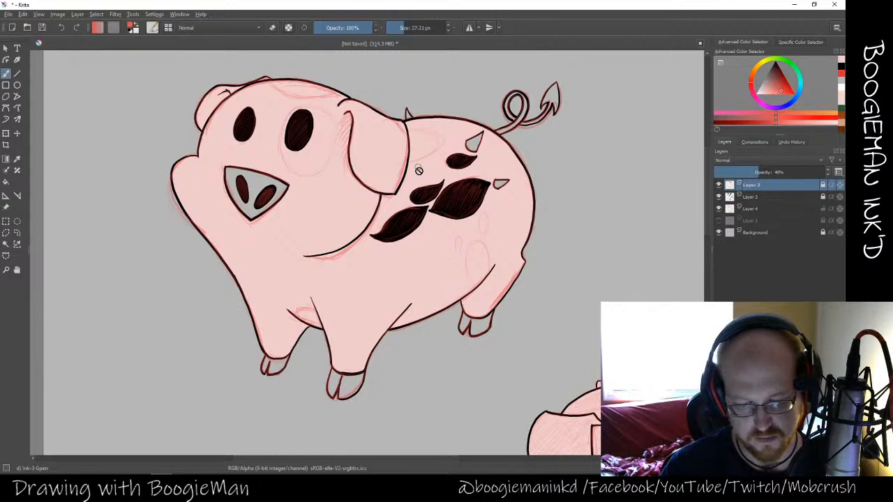
{"action": "left_click_drag", "start_coordinate": [529, 358], "coordinate": [536, 86]}
{"action": "left_click_drag", "start_coordinate": [451, 307], "coordinate": [505, 13]}
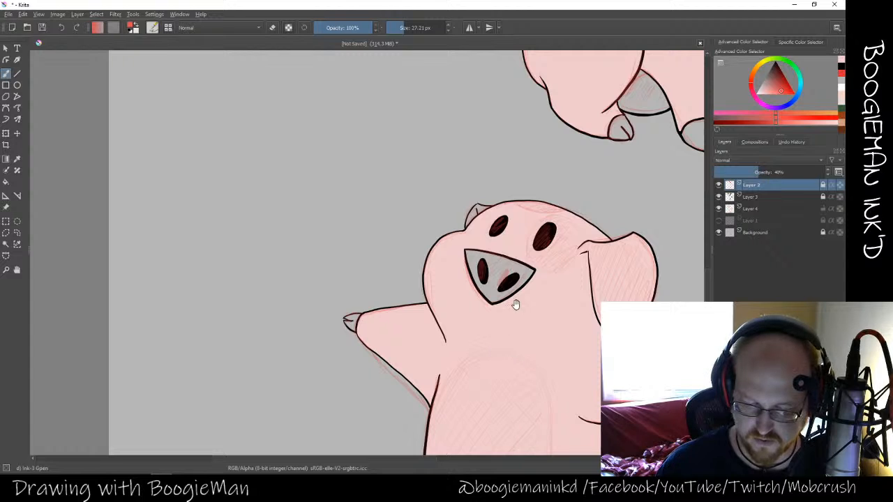
{"action": "left_click_drag", "start_coordinate": [470, 156], "coordinate": [380, 290]}
{"action": "scroll", "coordinate": [384, 293], "scroll_direction": "up", "scroll_amount": 5}
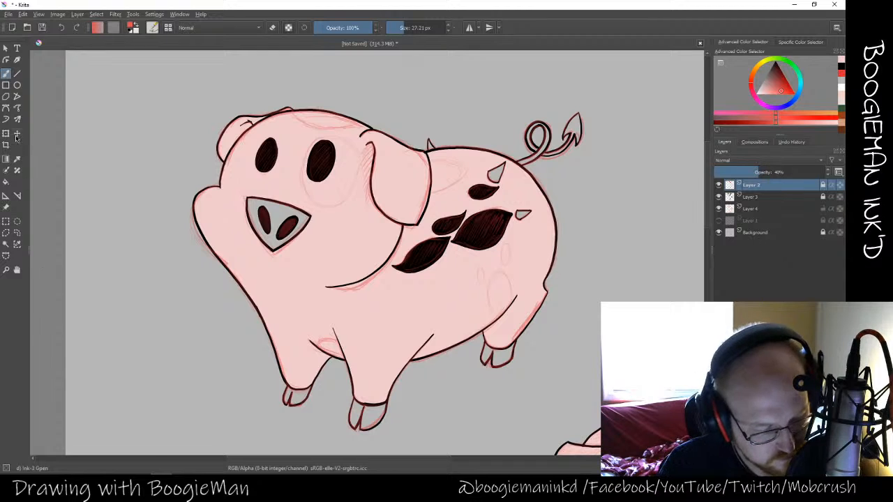
Paint the standing pig's snout coral red on Layer 4, outlining its edge and filling the inside
{"action": "left_click", "coordinate": [750, 208]}
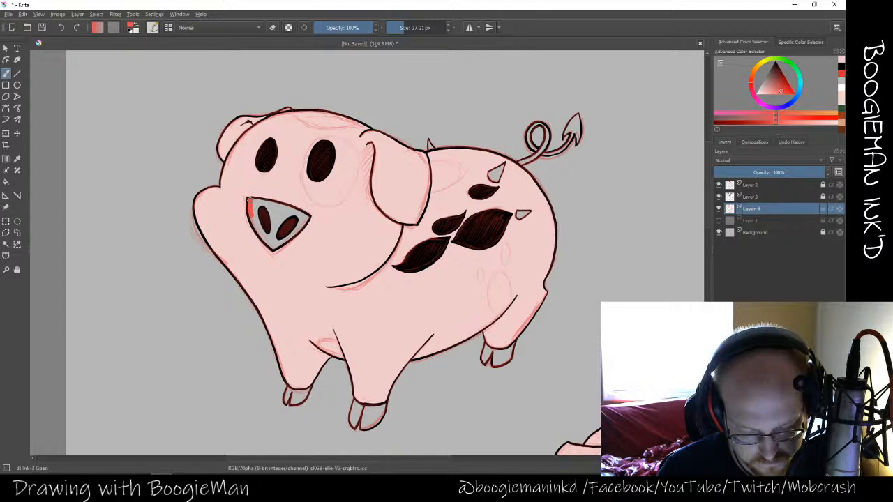
{"action": "left_click_drag", "start_coordinate": [249, 201], "coordinate": [307, 216]}
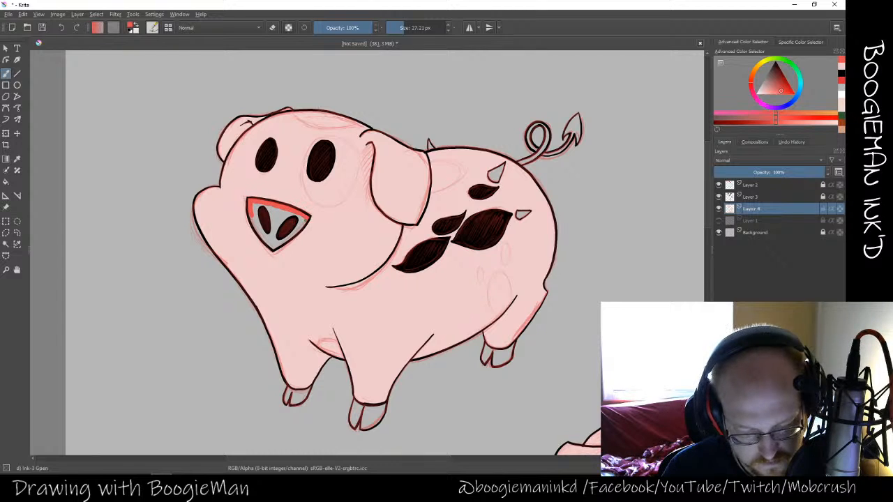
{"action": "mouse_move", "coordinate": [250, 211]}
{"action": "left_mouse_down"}
{"action": "mouse_move", "coordinate": [277, 246]}
{"action": "mouse_move", "coordinate": [279, 230]}
{"action": "mouse_move", "coordinate": [287, 230]}
{"action": "mouse_move", "coordinate": [276, 243]}
{"action": "mouse_move", "coordinate": [291, 234]}
{"action": "mouse_move", "coordinate": [277, 235]}
{"action": "mouse_move", "coordinate": [293, 219]}
{"action": "mouse_move", "coordinate": [276, 227]}
{"action": "mouse_move", "coordinate": [264, 214]}
{"action": "mouse_move", "coordinate": [263, 230]}
{"action": "mouse_move", "coordinate": [260, 212]}
{"action": "mouse_move", "coordinate": [281, 216]}
{"action": "left_mouse_up"}
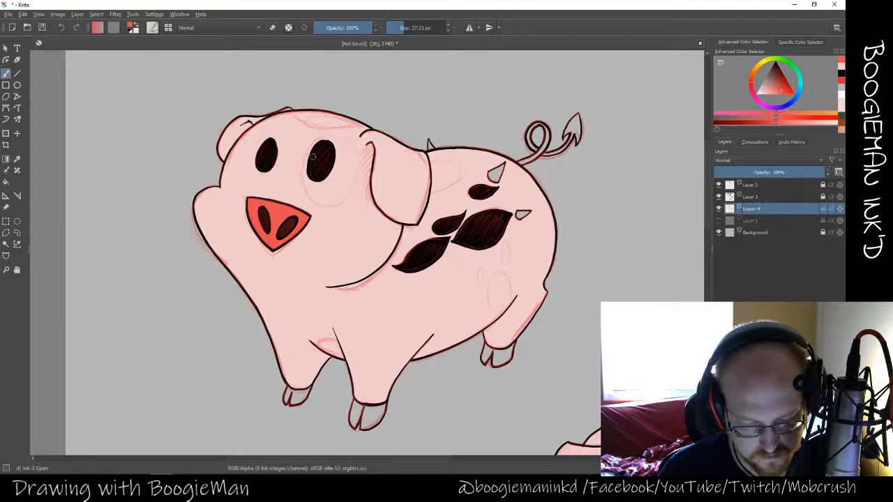
Paint coral-red patches around the standing pig's near eye and on top of its head, following the sketch
{"action": "mouse_move", "coordinate": [307, 150]}
{"action": "left_mouse_down"}
{"action": "mouse_move", "coordinate": [318, 200]}
{"action": "mouse_move", "coordinate": [337, 202]}
{"action": "mouse_move", "coordinate": [354, 188]}
{"action": "mouse_move", "coordinate": [359, 161]}
{"action": "mouse_move", "coordinate": [334, 137]}
{"action": "mouse_move", "coordinate": [310, 155]}
{"action": "mouse_move", "coordinate": [319, 142]}
{"action": "mouse_move", "coordinate": [338, 143]}
{"action": "mouse_move", "coordinate": [356, 175]}
{"action": "mouse_move", "coordinate": [333, 198]}
{"action": "mouse_move", "coordinate": [311, 172]}
{"action": "mouse_move", "coordinate": [313, 189]}
{"action": "mouse_move", "coordinate": [312, 180]}
{"action": "mouse_move", "coordinate": [331, 198]}
{"action": "mouse_move", "coordinate": [348, 184]}
{"action": "mouse_move", "coordinate": [351, 159]}
{"action": "mouse_move", "coordinate": [348, 185]}
{"action": "mouse_move", "coordinate": [344, 155]}
{"action": "mouse_move", "coordinate": [331, 188]}
{"action": "mouse_move", "coordinate": [336, 149]}
{"action": "mouse_move", "coordinate": [327, 182]}
{"action": "mouse_move", "coordinate": [334, 148]}
{"action": "mouse_move", "coordinate": [322, 188]}
{"action": "left_mouse_up"}
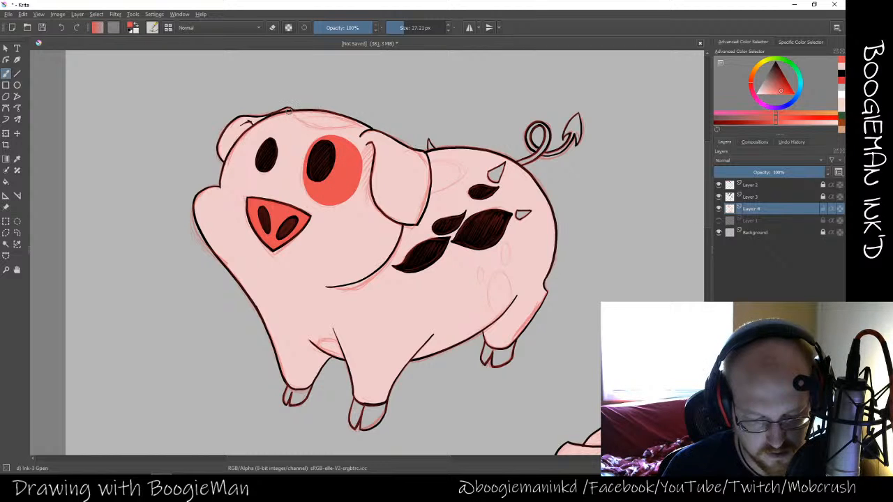
{"action": "left_click_drag", "start_coordinate": [287, 110], "coordinate": [345, 126]}
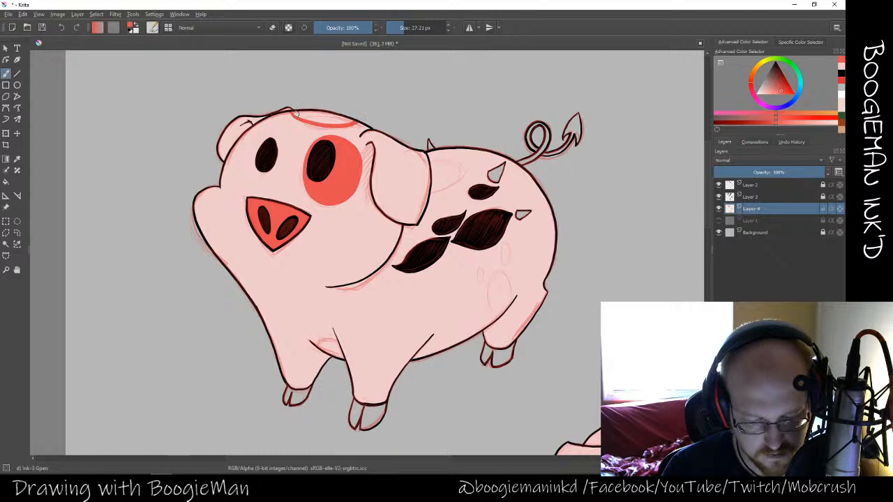
{"action": "mouse_move", "coordinate": [293, 112]}
{"action": "left_mouse_down"}
{"action": "mouse_move", "coordinate": [345, 120]}
{"action": "mouse_move", "coordinate": [309, 119]}
{"action": "mouse_move", "coordinate": [341, 118]}
{"action": "left_mouse_up"}
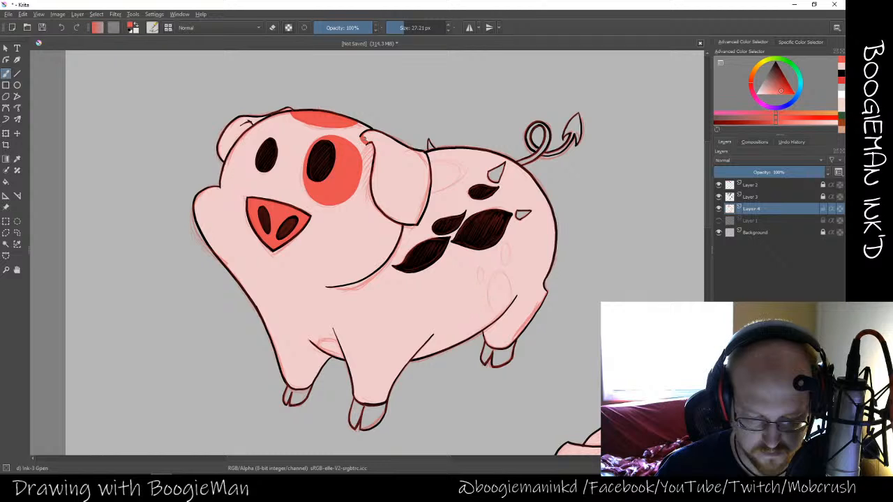
Paint the standing pig's near ear and the back patch behind it solid coral red, following the line art and sketch
{"action": "mouse_move", "coordinate": [371, 140]}
{"action": "left_mouse_down"}
{"action": "mouse_move", "coordinate": [377, 197]}
{"action": "mouse_move", "coordinate": [395, 219]}
{"action": "mouse_move", "coordinate": [416, 225]}
{"action": "left_mouse_up"}
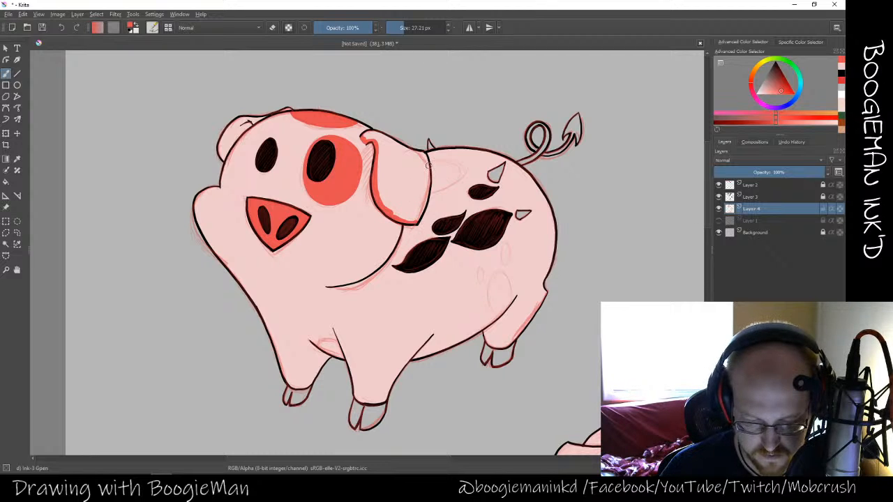
{"action": "mouse_move", "coordinate": [437, 163]}
{"action": "left_mouse_down"}
{"action": "mouse_move", "coordinate": [461, 176]}
{"action": "mouse_move", "coordinate": [440, 190]}
{"action": "mouse_move", "coordinate": [428, 191]}
{"action": "mouse_move", "coordinate": [427, 169]}
{"action": "mouse_move", "coordinate": [417, 219]}
{"action": "left_mouse_up"}
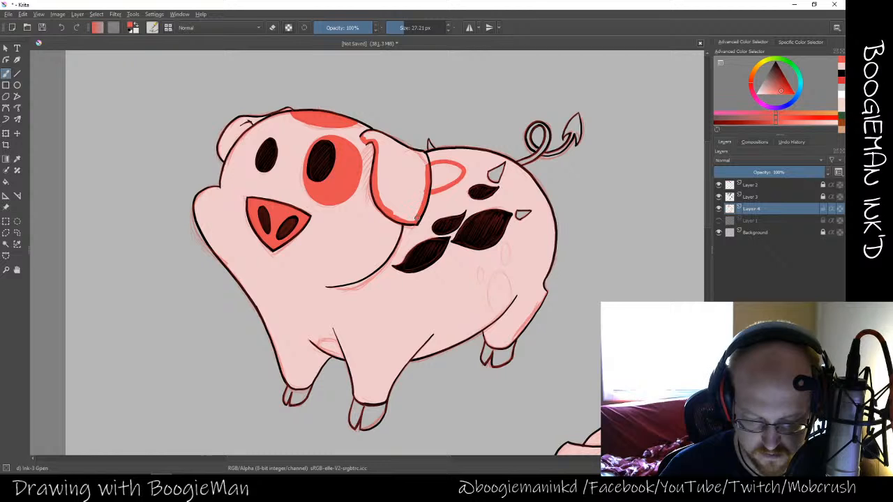
{"action": "mouse_move", "coordinate": [431, 175]}
{"action": "left_mouse_down"}
{"action": "mouse_move", "coordinate": [441, 165]}
{"action": "mouse_move", "coordinate": [442, 183]}
{"action": "mouse_move", "coordinate": [434, 186]}
{"action": "mouse_move", "coordinate": [439, 169]}
{"action": "mouse_move", "coordinate": [434, 179]}
{"action": "left_mouse_up"}
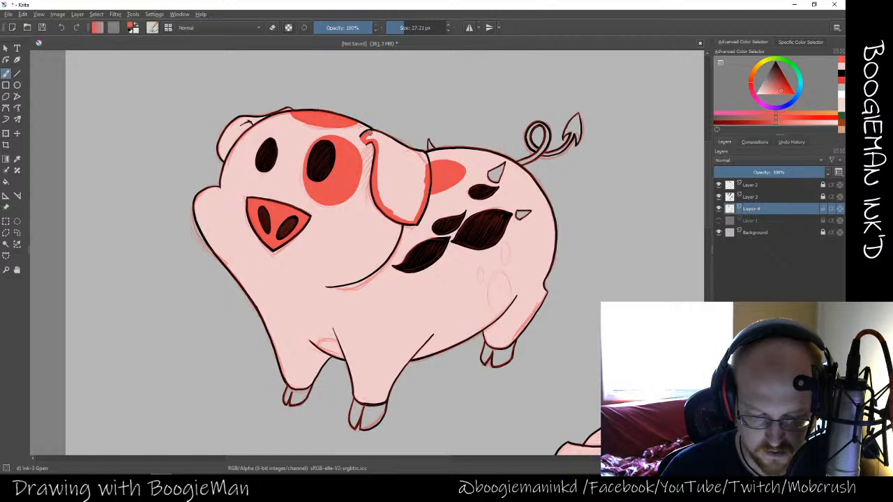
{"action": "left_click_drag", "start_coordinate": [365, 132], "coordinate": [426, 162]}
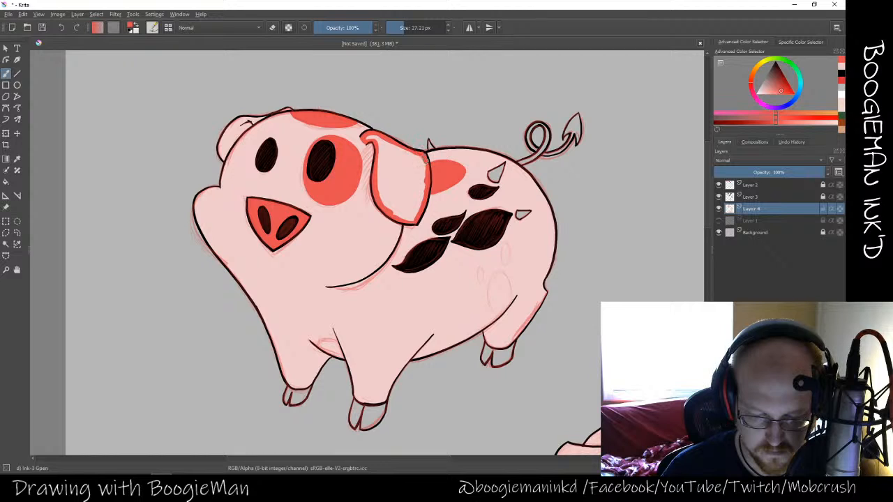
{"action": "mouse_move", "coordinate": [371, 137]}
{"action": "left_mouse_down"}
{"action": "mouse_move", "coordinate": [394, 158]}
{"action": "mouse_move", "coordinate": [399, 150]}
{"action": "mouse_move", "coordinate": [401, 162]}
{"action": "mouse_move", "coordinate": [417, 162]}
{"action": "mouse_move", "coordinate": [420, 176]}
{"action": "mouse_move", "coordinate": [422, 163]}
{"action": "mouse_move", "coordinate": [380, 168]}
{"action": "mouse_move", "coordinate": [381, 183]}
{"action": "mouse_move", "coordinate": [392, 177]}
{"action": "mouse_move", "coordinate": [392, 186]}
{"action": "mouse_move", "coordinate": [401, 169]}
{"action": "mouse_move", "coordinate": [404, 189]}
{"action": "mouse_move", "coordinate": [404, 164]}
{"action": "mouse_move", "coordinate": [414, 188]}
{"action": "mouse_move", "coordinate": [420, 183]}
{"action": "mouse_move", "coordinate": [418, 199]}
{"action": "mouse_move", "coordinate": [419, 182]}
{"action": "mouse_move", "coordinate": [390, 174]}
{"action": "mouse_move", "coordinate": [384, 202]}
{"action": "mouse_move", "coordinate": [416, 211]}
{"action": "left_mouse_up"}
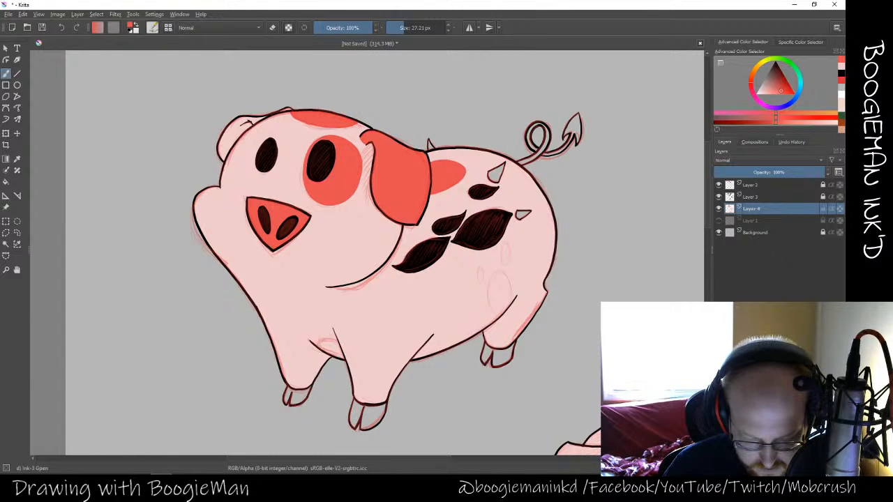
Paint the coral-red patch on the standing pig's chest beside the front leg and trim its edge with the body pink
{"action": "left_click_drag", "start_coordinate": [320, 343], "coordinate": [338, 345]}
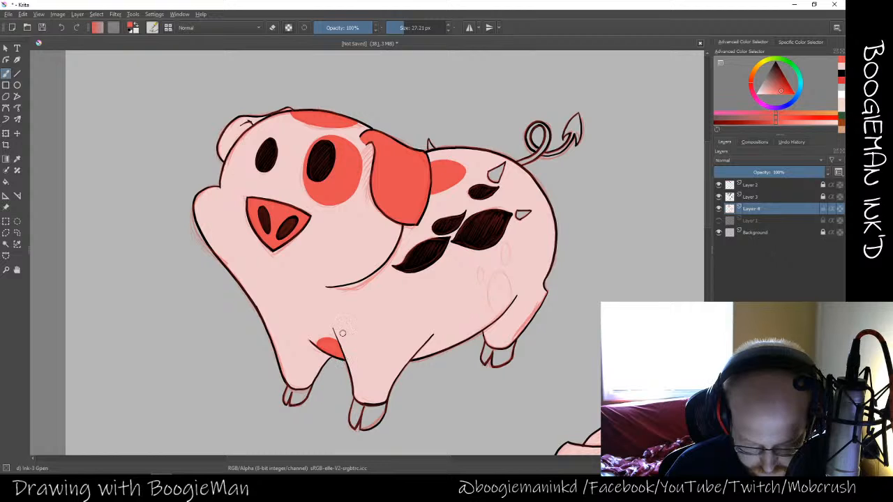
{"action": "key", "text": "e"}
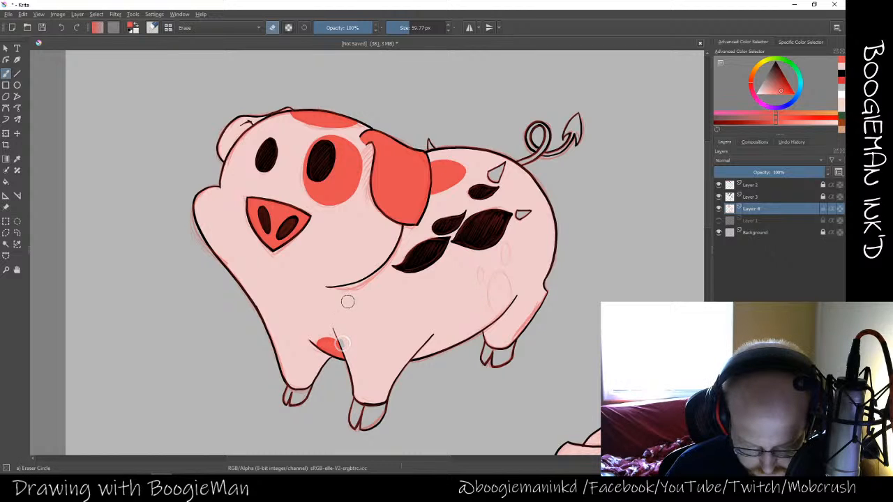
{"action": "key", "text": "e"}
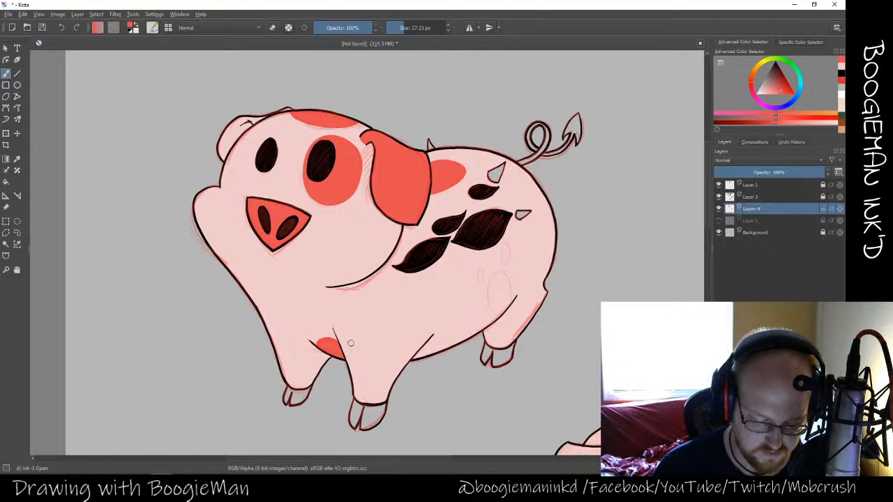
{"action": "key", "text": "e"}
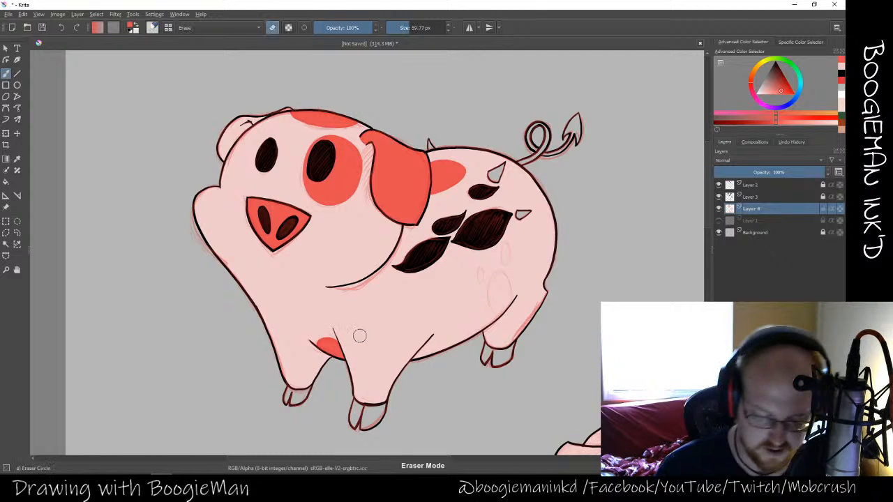
{"action": "key", "text": "e"}
{"action": "left_click", "coordinate": [335, 334], "text": "ctrl"}
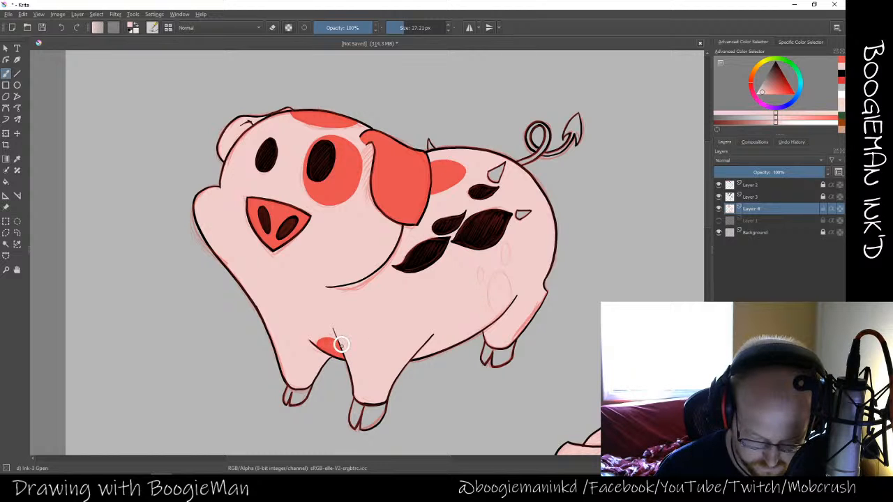
{"action": "left_click_drag", "start_coordinate": [338, 341], "coordinate": [346, 354]}
Sample the coral red and paint the standing pig's belly edge and the three oval spots on its hindquarters, following the sketch
{"action": "left_click", "coordinate": [333, 348], "text": "ctrl"}
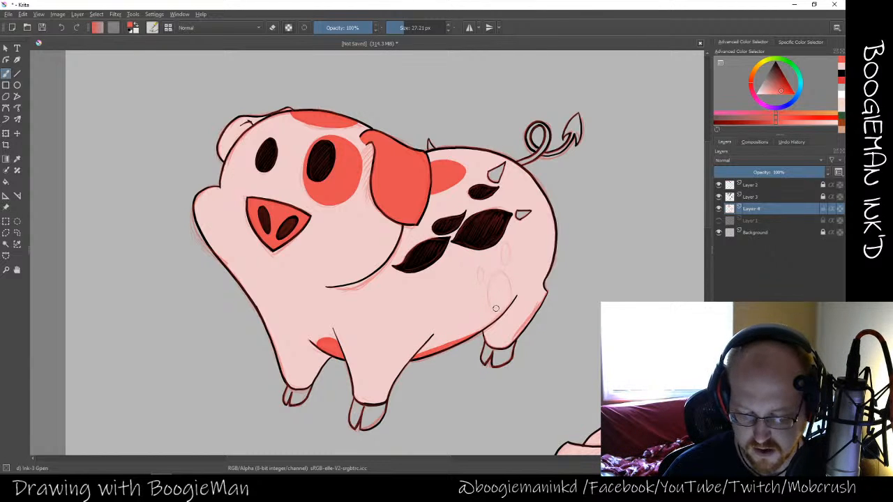
{"action": "left_click_drag", "start_coordinate": [494, 313], "coordinate": [490, 278]}
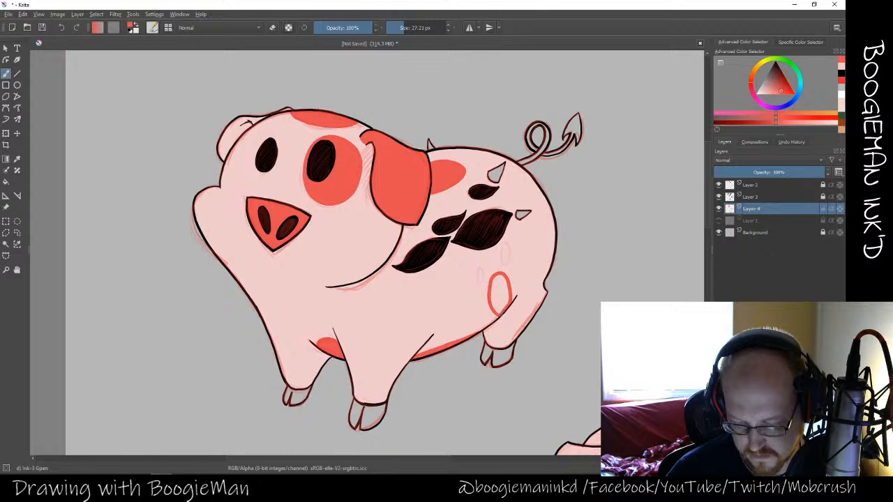
{"action": "left_click_drag", "start_coordinate": [501, 316], "coordinate": [494, 278]}
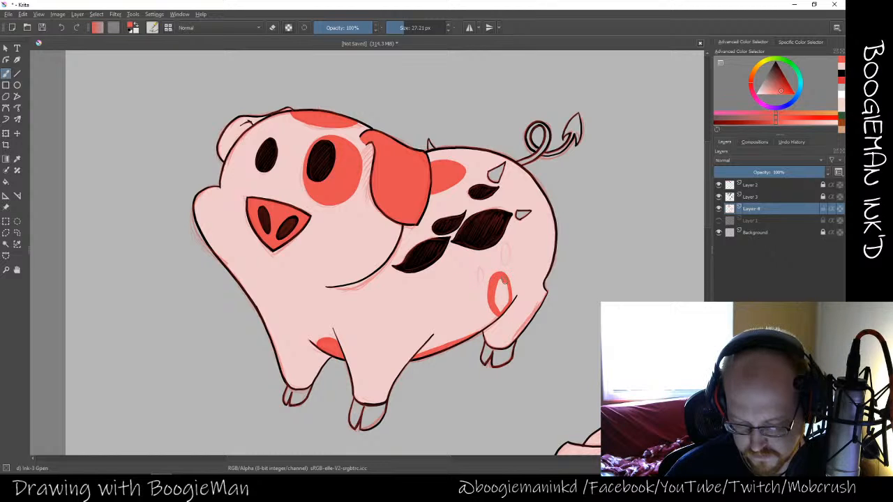
{"action": "mouse_move", "coordinate": [504, 280]}
{"action": "left_mouse_down"}
{"action": "mouse_move", "coordinate": [497, 310]}
{"action": "mouse_move", "coordinate": [499, 301]}
{"action": "left_mouse_up"}
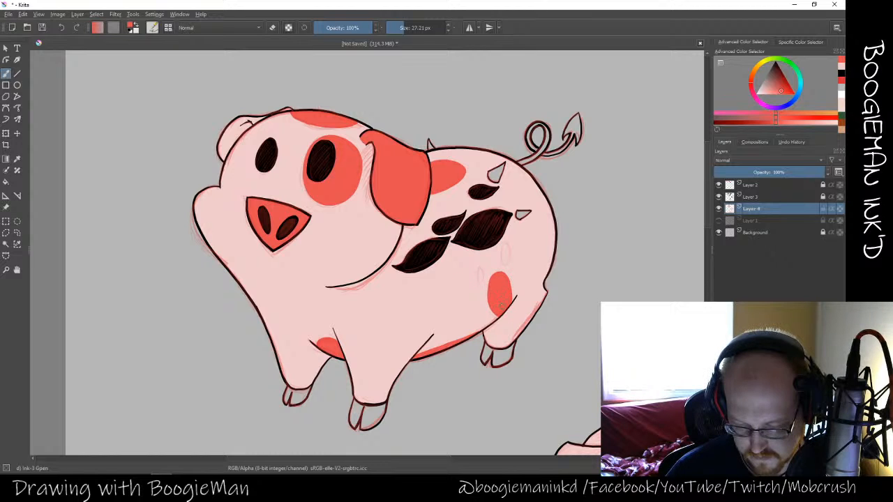
{"action": "mouse_move", "coordinate": [501, 249]}
{"action": "left_mouse_down"}
{"action": "mouse_move", "coordinate": [505, 265]}
{"action": "mouse_move", "coordinate": [510, 249]}
{"action": "left_mouse_up"}
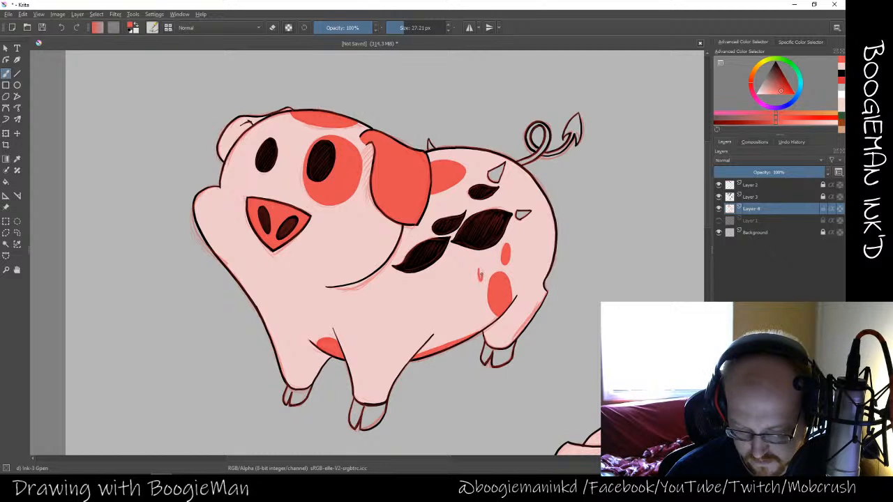
{"action": "left_click_drag", "start_coordinate": [479, 273], "coordinate": [480, 281]}
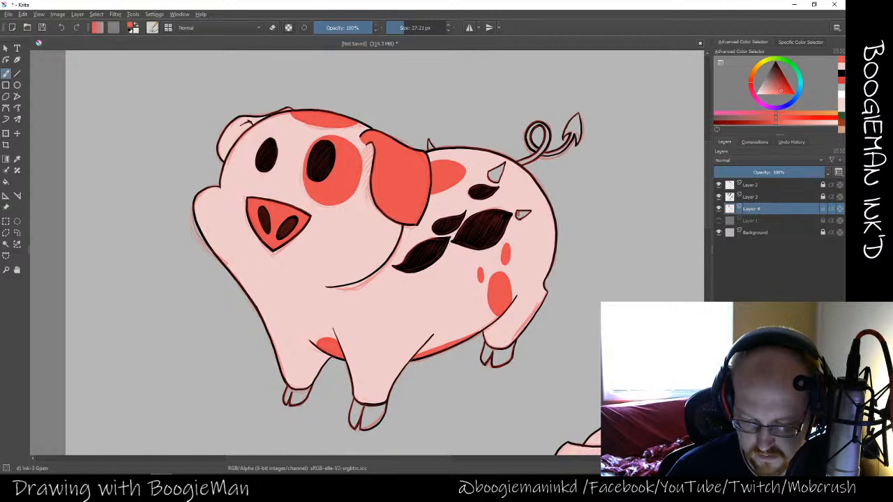
Undo a coral-red fill on the rear back spike and paint the standing pig's far ear solid coral red
{"action": "left_click", "coordinate": [520, 213]}
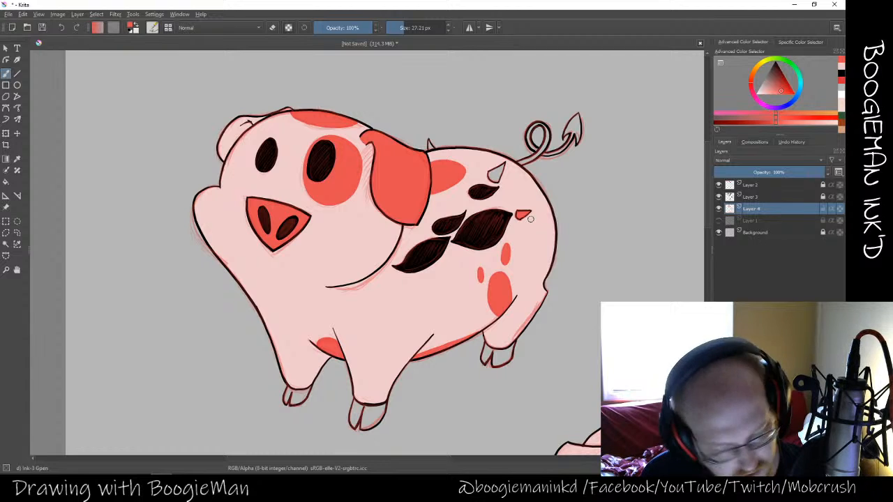
{"action": "key", "text": "ctrl+z"}
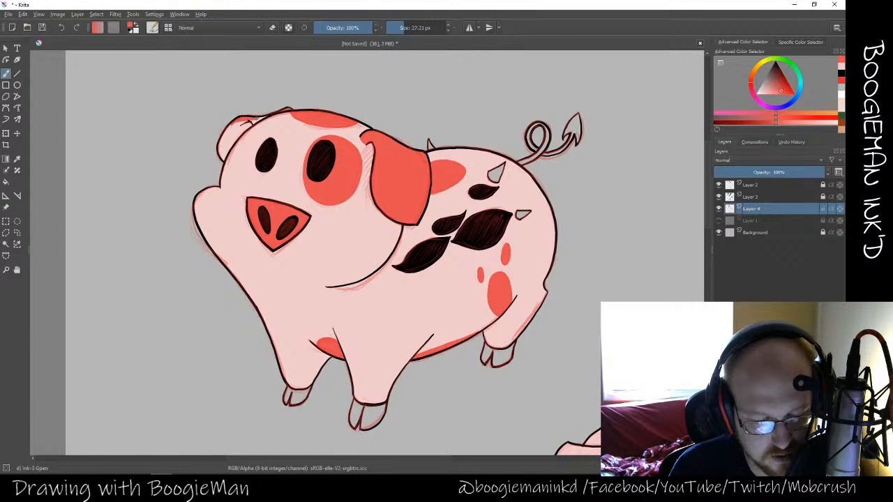
{"action": "mouse_move", "coordinate": [250, 124]}
{"action": "left_mouse_down"}
{"action": "mouse_move", "coordinate": [230, 129]}
{"action": "mouse_move", "coordinate": [224, 139]}
{"action": "mouse_move", "coordinate": [242, 130]}
{"action": "mouse_move", "coordinate": [226, 145]}
{"action": "left_mouse_up"}
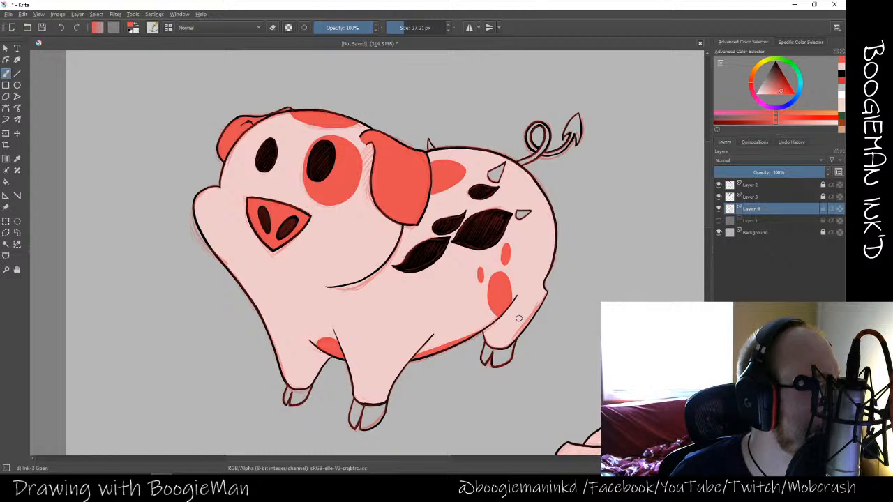
Choose a darker red and fill the standing pig's back spikes, curly tail and pointed tail tip
{"action": "left_click", "coordinate": [788, 93]}
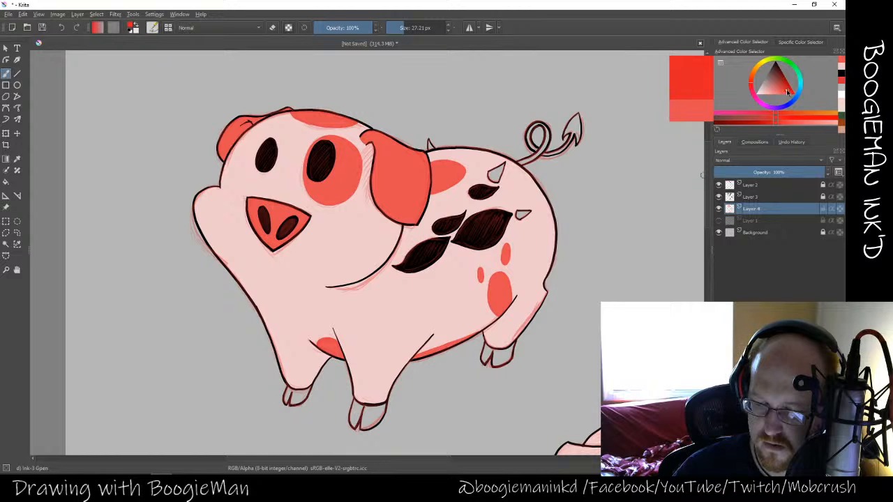
{"action": "left_click_drag", "start_coordinate": [788, 93], "coordinate": [784, 86]}
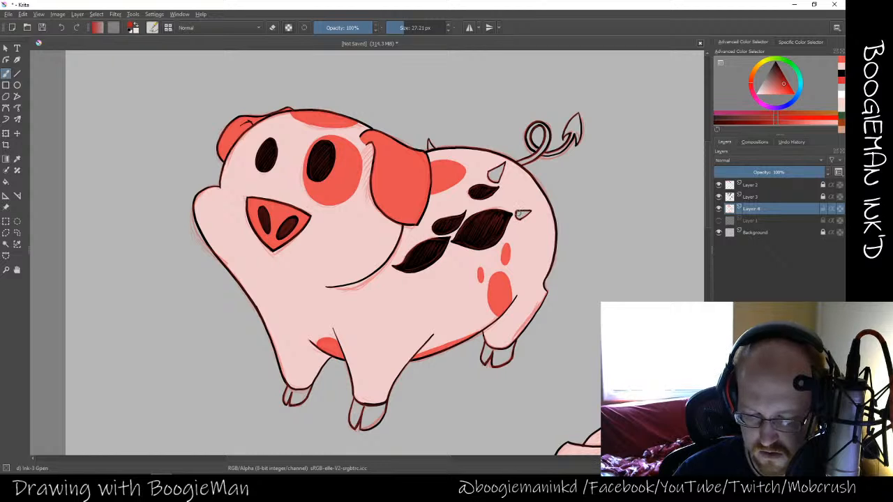
{"action": "left_click_drag", "start_coordinate": [518, 215], "coordinate": [521, 216]}
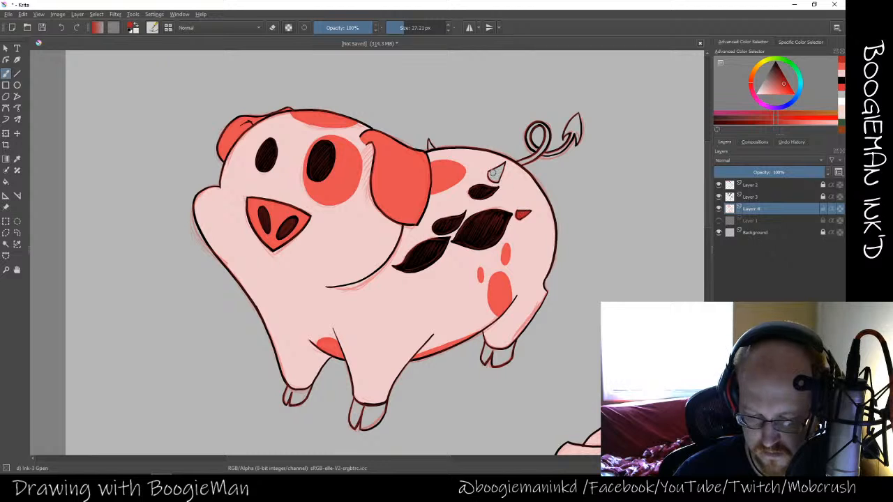
{"action": "left_click_drag", "start_coordinate": [493, 174], "coordinate": [499, 171]}
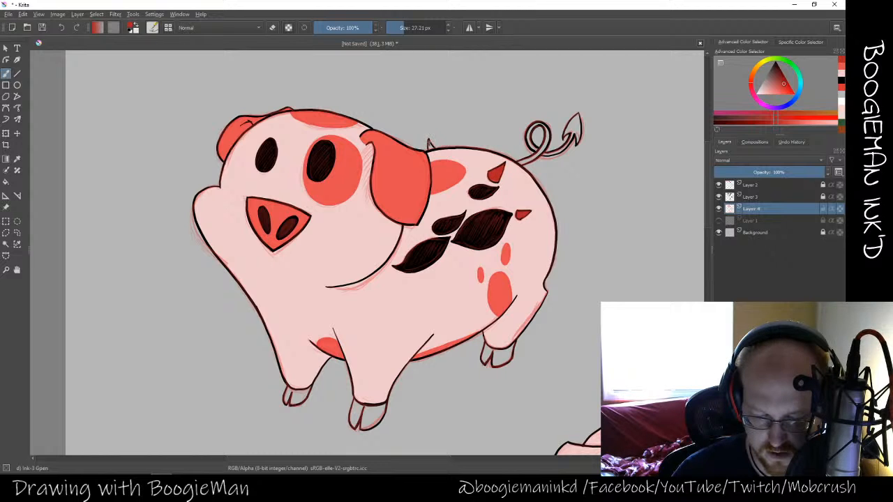
{"action": "left_click_drag", "start_coordinate": [430, 143], "coordinate": [431, 147]}
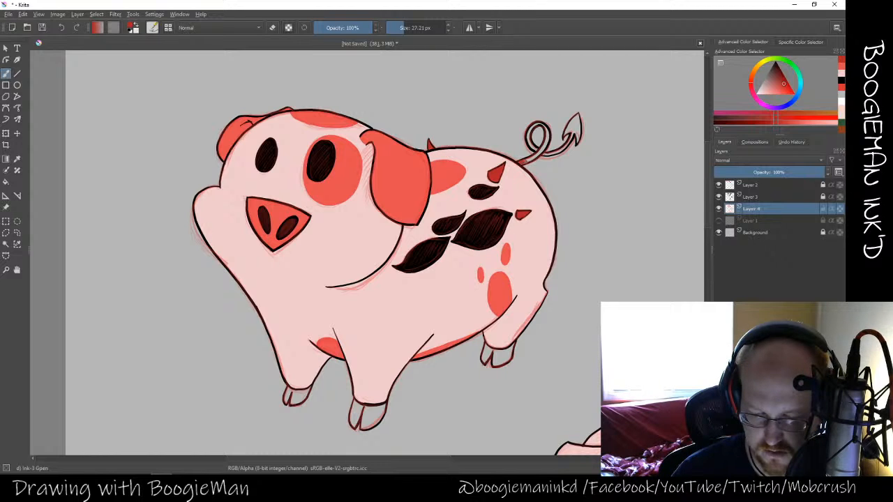
{"action": "mouse_move", "coordinate": [526, 163]}
{"action": "left_mouse_down"}
{"action": "mouse_move", "coordinate": [547, 133]}
{"action": "mouse_move", "coordinate": [548, 143]}
{"action": "left_mouse_up"}
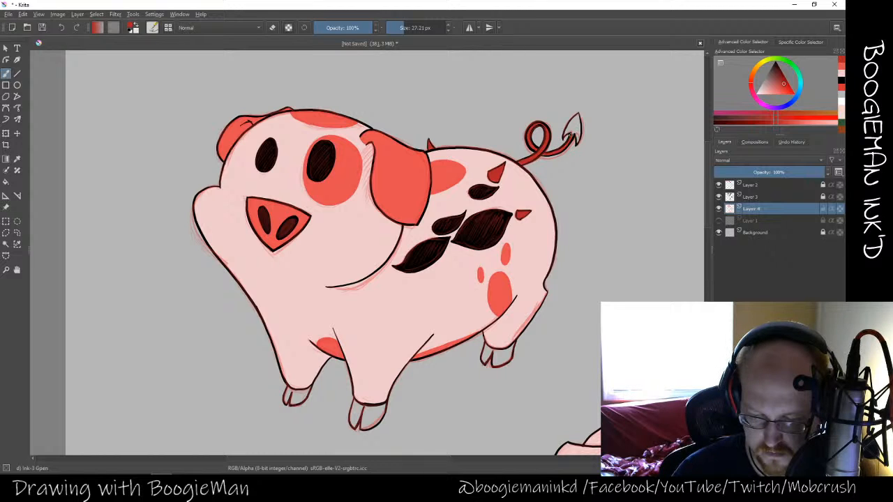
{"action": "mouse_move", "coordinate": [566, 134]}
{"action": "left_mouse_down"}
{"action": "mouse_move", "coordinate": [573, 119]}
{"action": "mouse_move", "coordinate": [578, 138]}
{"action": "mouse_move", "coordinate": [576, 122]}
{"action": "left_mouse_up"}
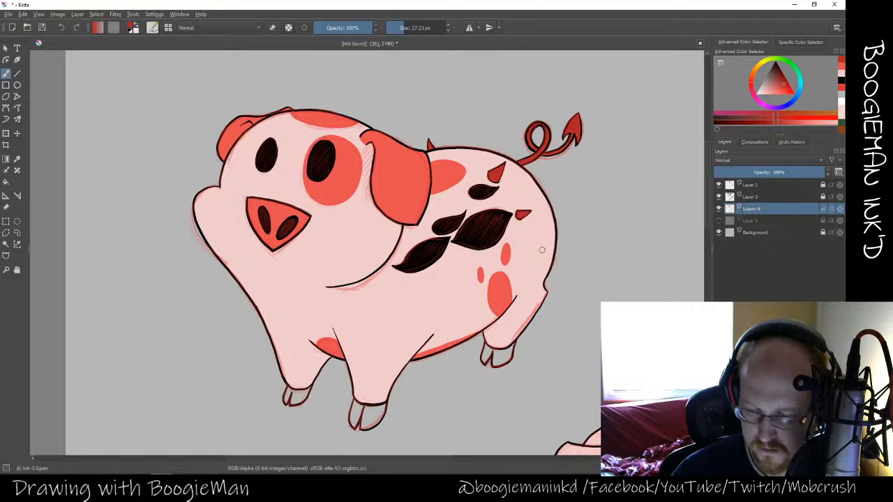
Add a new layer above Layer 4 and paint dark red, coral red and light pink palette swatches on the empty background
{"action": "key", "text": "Insert"}
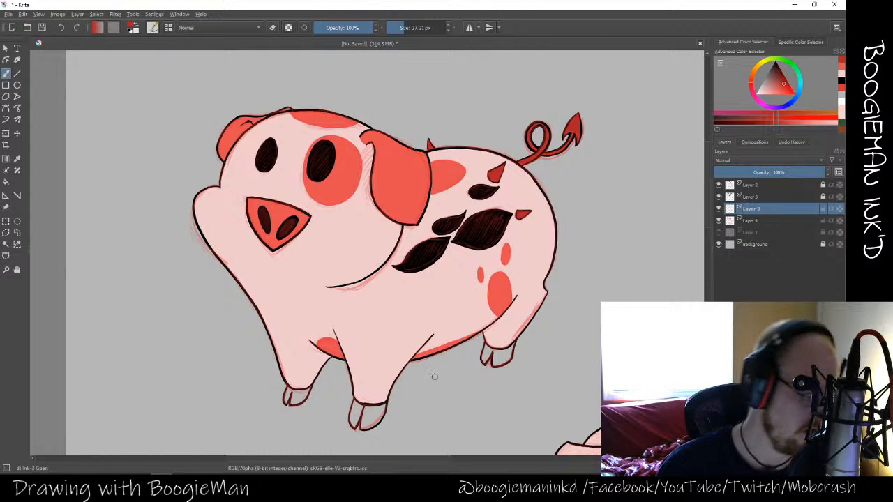
{"action": "left_click_drag", "start_coordinate": [398, 405], "coordinate": [470, 99]}
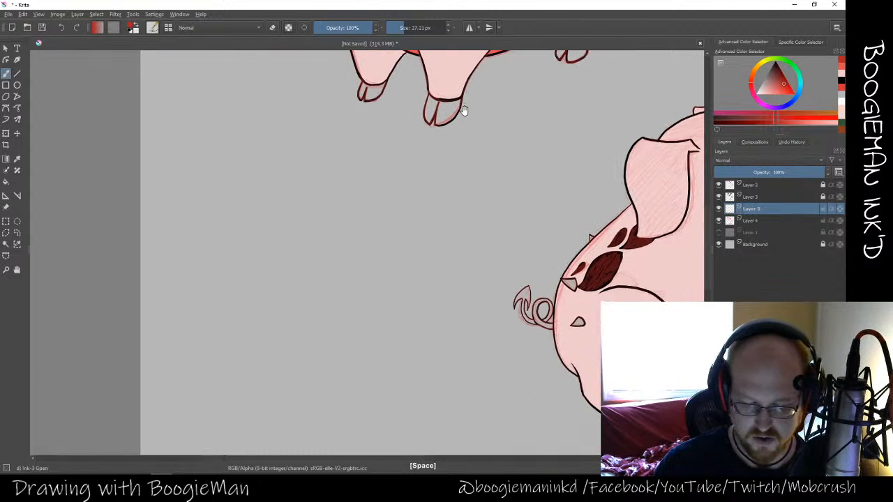
{"action": "left_click", "coordinate": [417, 280]}
{"action": "left_click_drag", "start_coordinate": [416, 279], "coordinate": [400, 282]}
{"action": "left_click", "coordinate": [841, 66]}
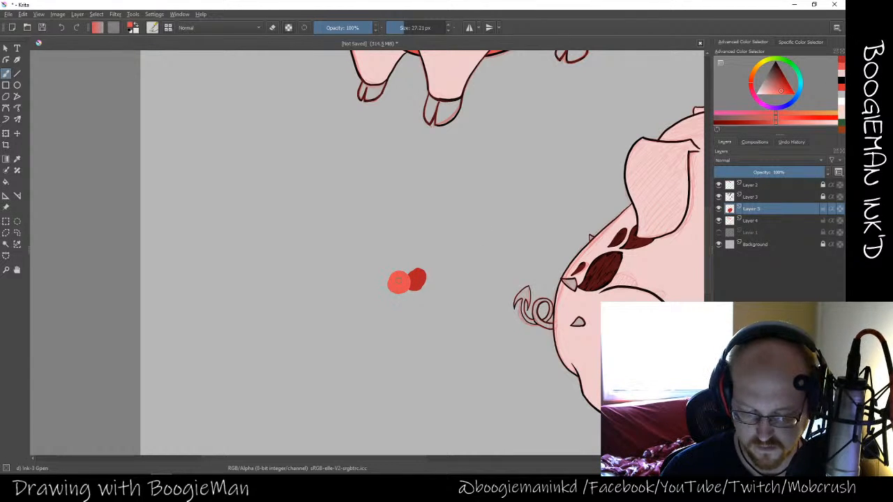
{"action": "left_click", "coordinate": [841, 77]}
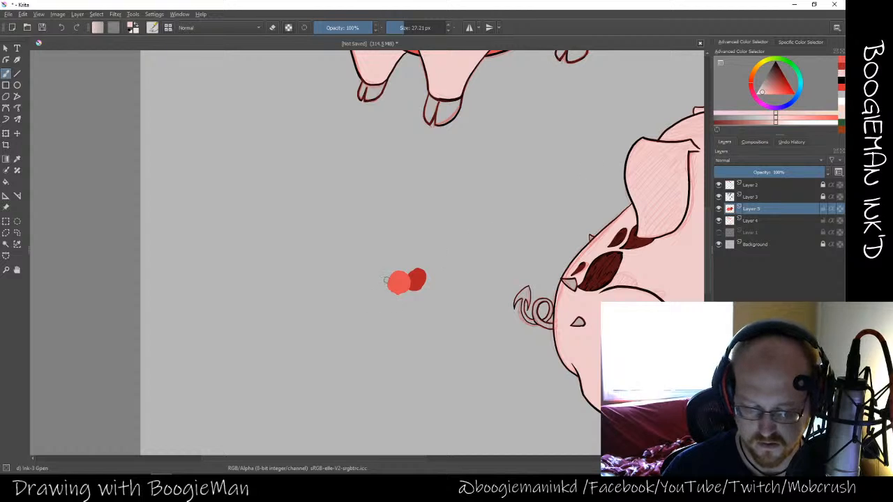
{"action": "left_click_drag", "start_coordinate": [386, 281], "coordinate": [377, 291]}
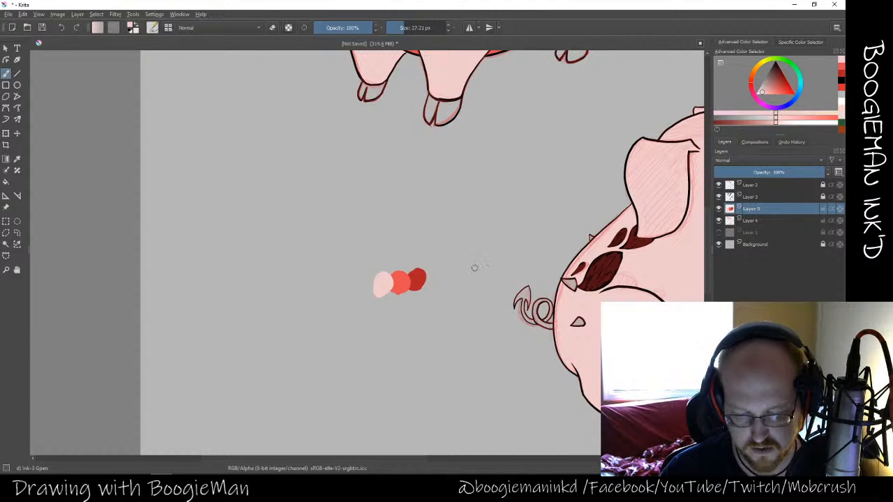
Lock Layer 5 and paint the standing pig's three visible hooves dark red on Layer 4
{"action": "key", "text": "space"}
{"action": "left_click_drag", "start_coordinate": [477, 261], "coordinate": [416, 407]}
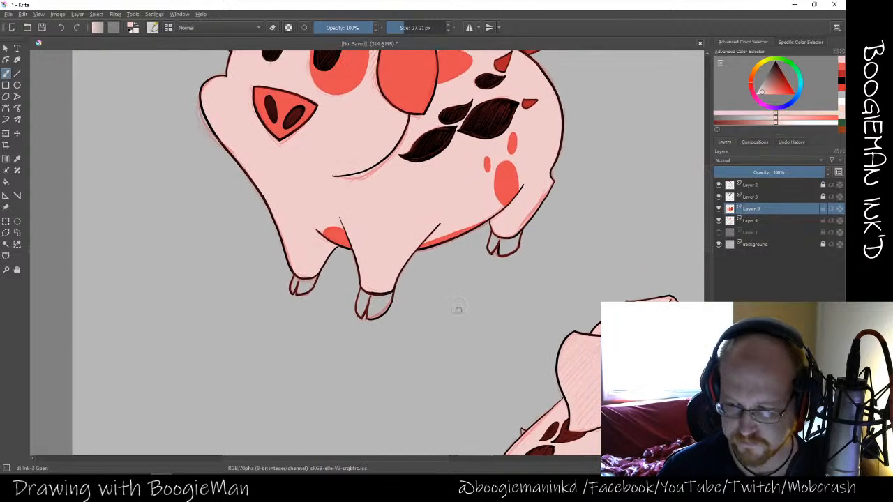
{"action": "left_click", "coordinate": [842, 74]}
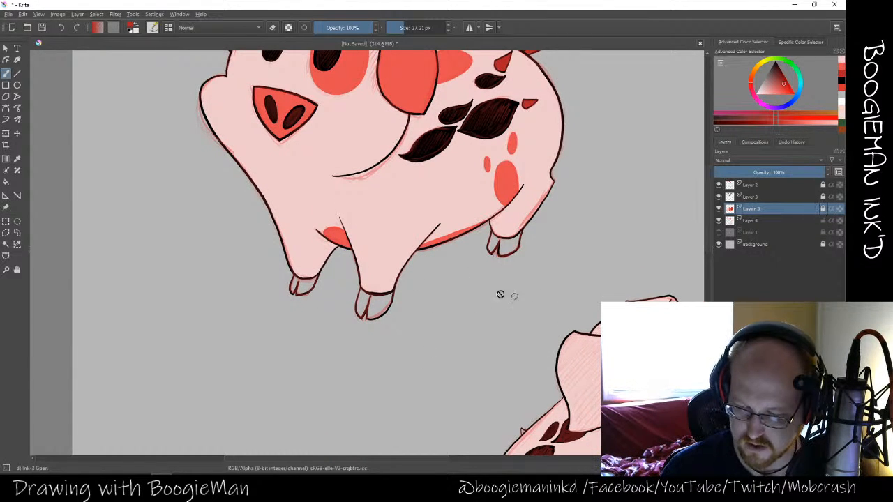
{"action": "key", "text": "Page_Down"}
{"action": "mouse_move", "coordinate": [365, 292]}
{"action": "left_mouse_down"}
{"action": "mouse_move", "coordinate": [359, 314]}
{"action": "mouse_move", "coordinate": [367, 293]}
{"action": "mouse_move", "coordinate": [363, 311]}
{"action": "mouse_move", "coordinate": [381, 316]}
{"action": "mouse_move", "coordinate": [391, 303]}
{"action": "mouse_move", "coordinate": [373, 299]}
{"action": "mouse_move", "coordinate": [388, 294]}
{"action": "mouse_move", "coordinate": [374, 312]}
{"action": "mouse_move", "coordinate": [380, 304]}
{"action": "left_mouse_up"}
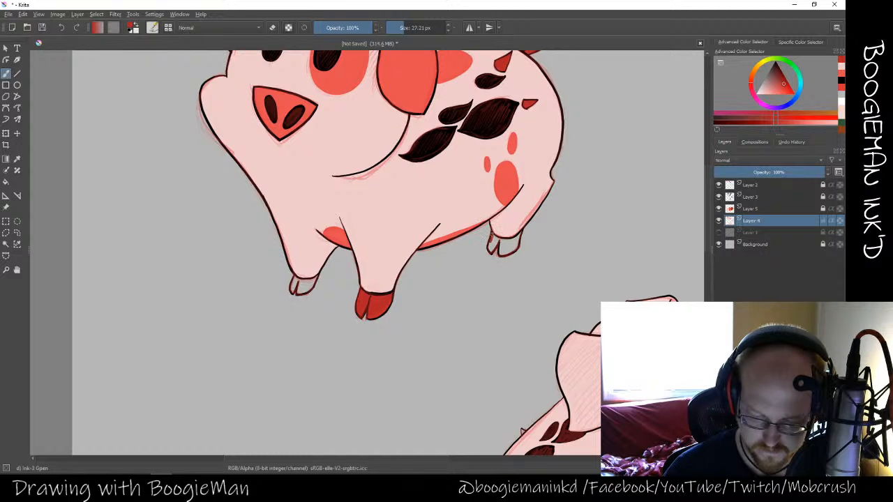
{"action": "mouse_move", "coordinate": [491, 243]}
{"action": "left_mouse_down"}
{"action": "mouse_move", "coordinate": [494, 250]}
{"action": "mouse_move", "coordinate": [494, 237]}
{"action": "left_mouse_up"}
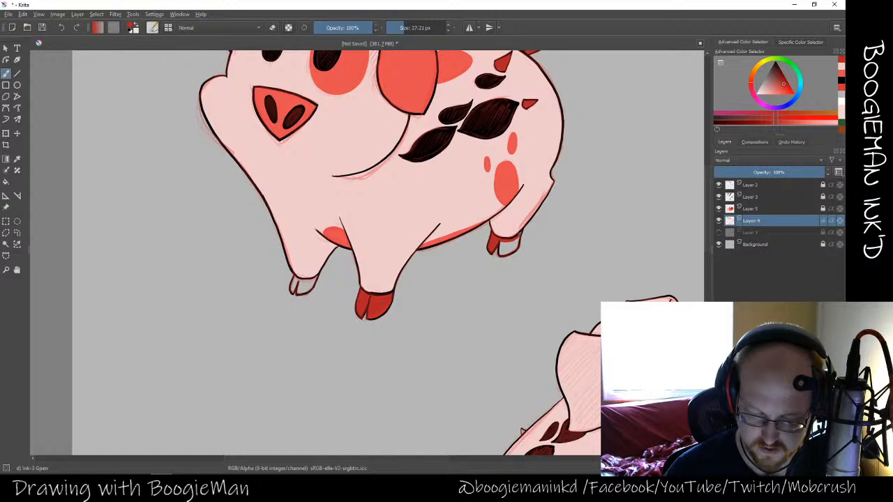
{"action": "mouse_move", "coordinate": [518, 245]}
{"action": "left_mouse_down"}
{"action": "mouse_move", "coordinate": [502, 254]}
{"action": "mouse_move", "coordinate": [516, 242]}
{"action": "left_mouse_up"}
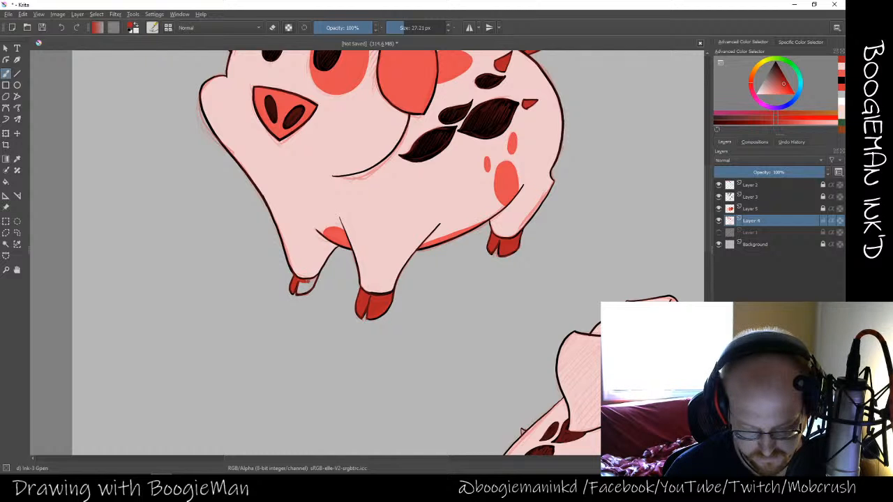
{"action": "left_click_drag", "start_coordinate": [307, 282], "coordinate": [314, 279]}
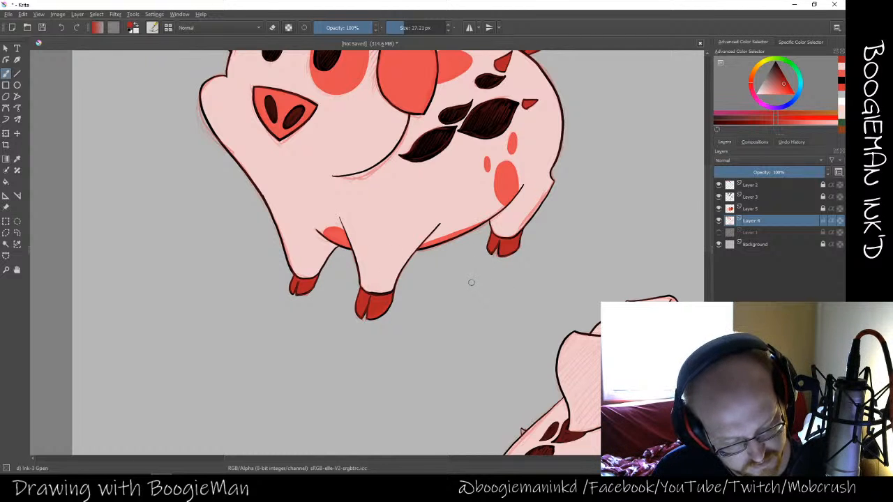
Review the colouring on the whole page with the sketch on Layer 2 briefly hidden, and show the sketch again
{"action": "key", "text": "ctrl+plus"}
{"action": "key", "text": "ctrl+minus"}
{"action": "key", "text": "ctrl+minus"}
{"action": "key", "text": "ctrl+minus"}
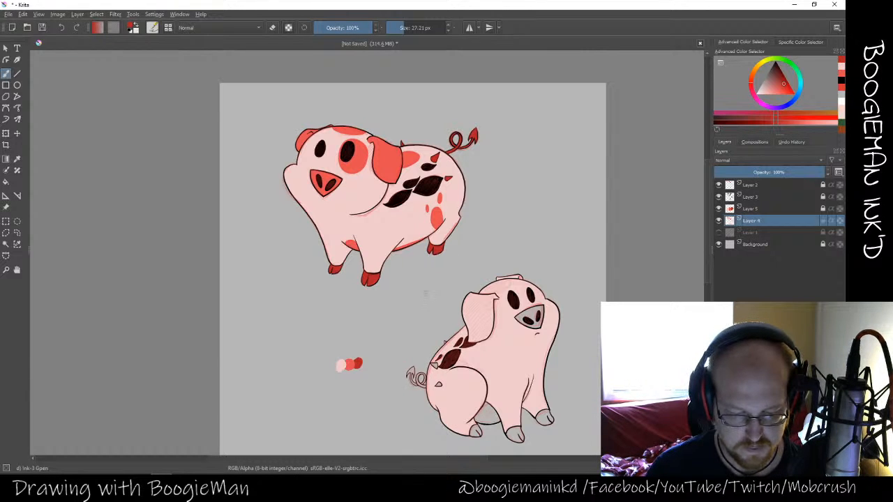
{"action": "left_click", "coordinate": [720, 185]}
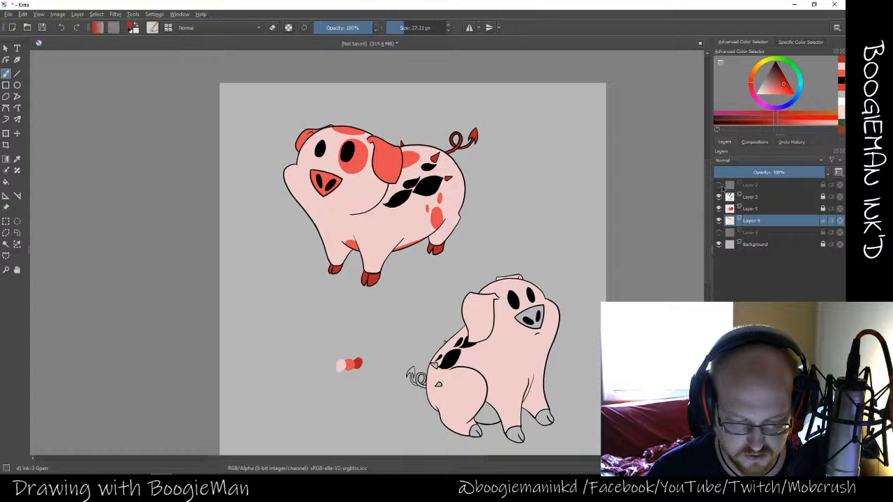
{"action": "left_click", "coordinate": [720, 185]}
{"action": "key", "text": "space"}
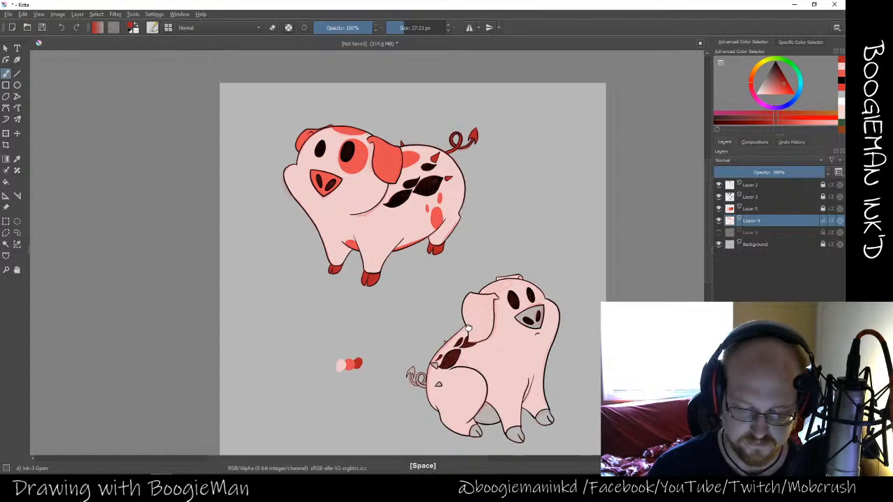
Paint the sitting pig's pointed tail tip and curly tail dark red on Layer 4
{"action": "mouse_move", "coordinate": [467, 328]}
{"action": "left_mouse_down"}
{"action": "mouse_move", "coordinate": [436, 162]}
{"action": "mouse_move", "coordinate": [425, 202]}
{"action": "mouse_move", "coordinate": [427, 283]}
{"action": "mouse_move", "coordinate": [436, 224]}
{"action": "left_mouse_up"}
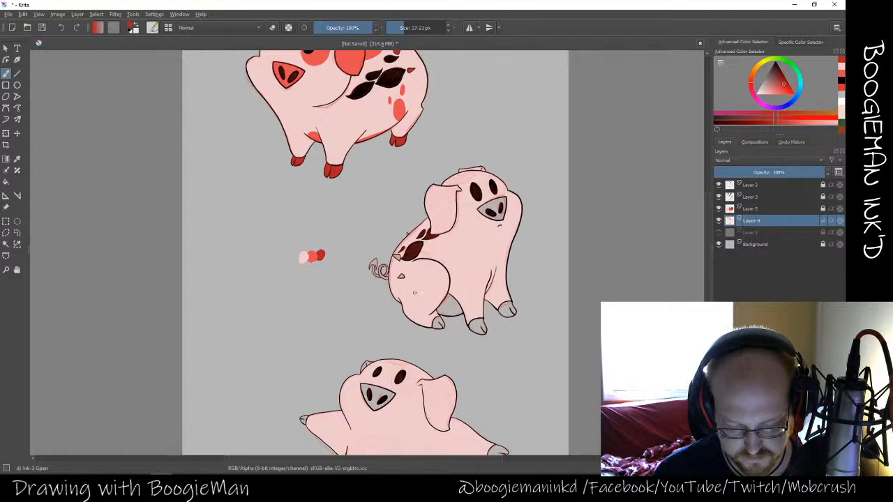
{"action": "key", "text": "ctrl+plus"}
{"action": "key", "text": "ctrl+plus"}
{"action": "key", "text": "ctrl+plus"}
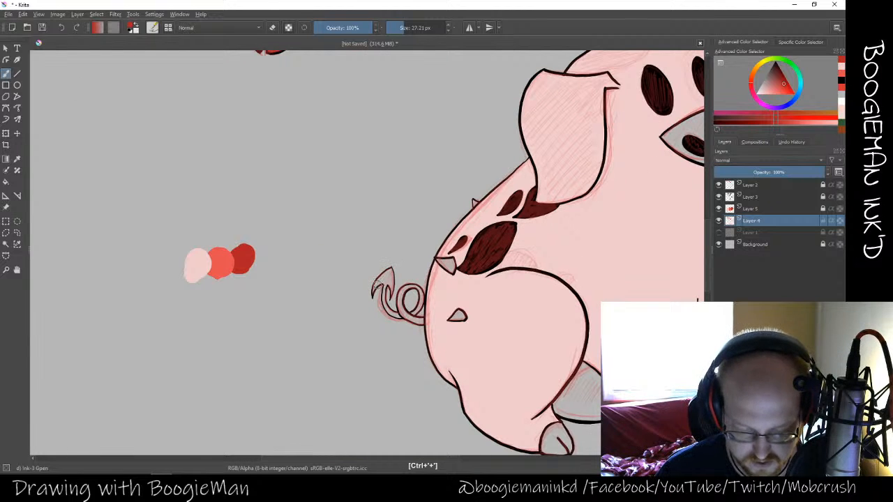
{"action": "mouse_move", "coordinate": [379, 282]}
{"action": "left_mouse_down"}
{"action": "mouse_move", "coordinate": [373, 292]}
{"action": "mouse_move", "coordinate": [382, 276]}
{"action": "left_mouse_up"}
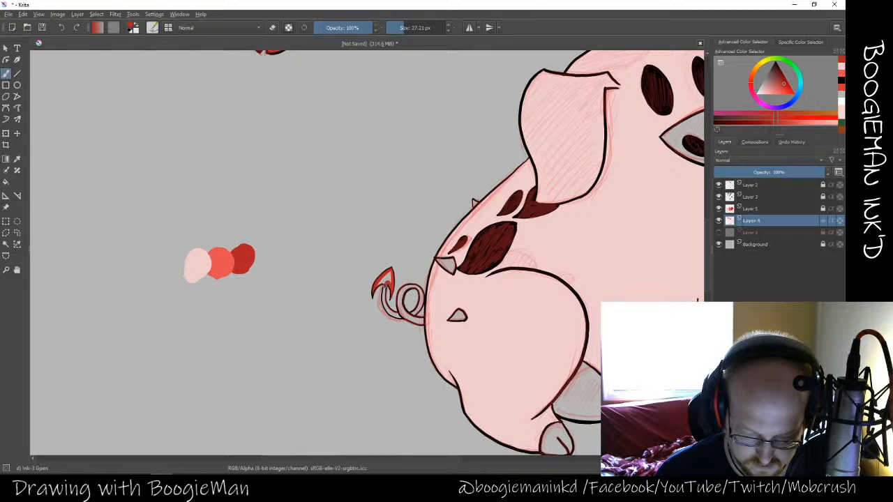
{"action": "left_click_drag", "start_coordinate": [382, 278], "coordinate": [383, 293]}
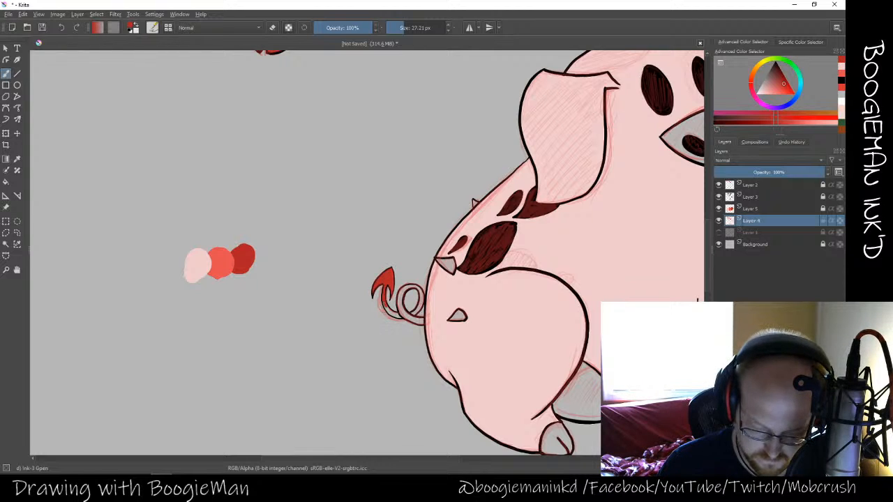
{"action": "left_click_drag", "start_coordinate": [386, 304], "coordinate": [399, 318]}
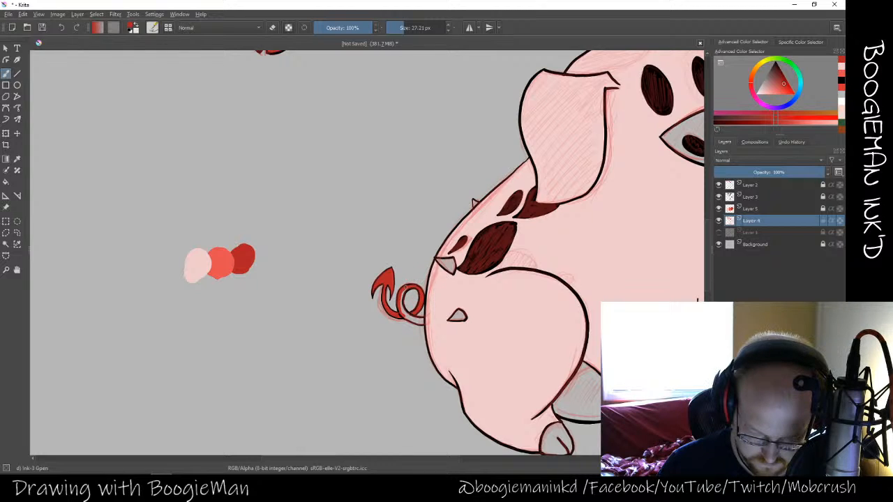
{"action": "left_click_drag", "start_coordinate": [400, 302], "coordinate": [418, 321]}
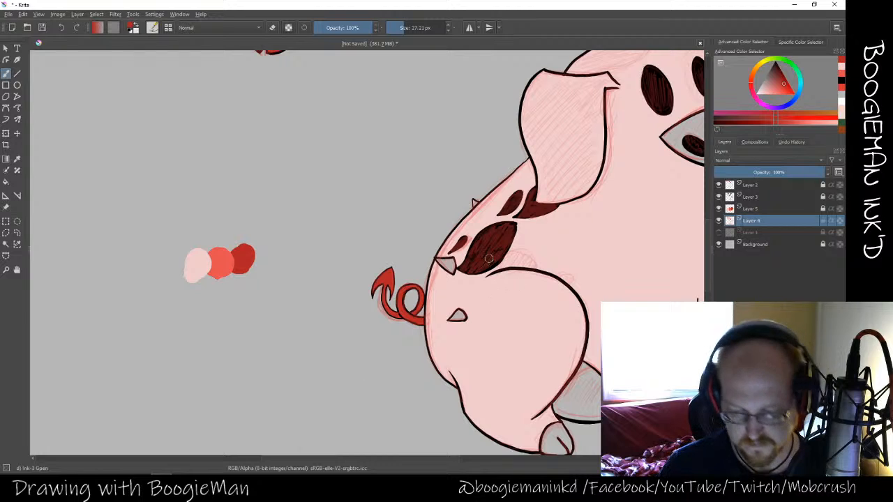
Fill the sitting pig's three small spikes on its back and haunch with the same dark red
{"action": "left_click_drag", "start_coordinate": [434, 258], "coordinate": [454, 272]}
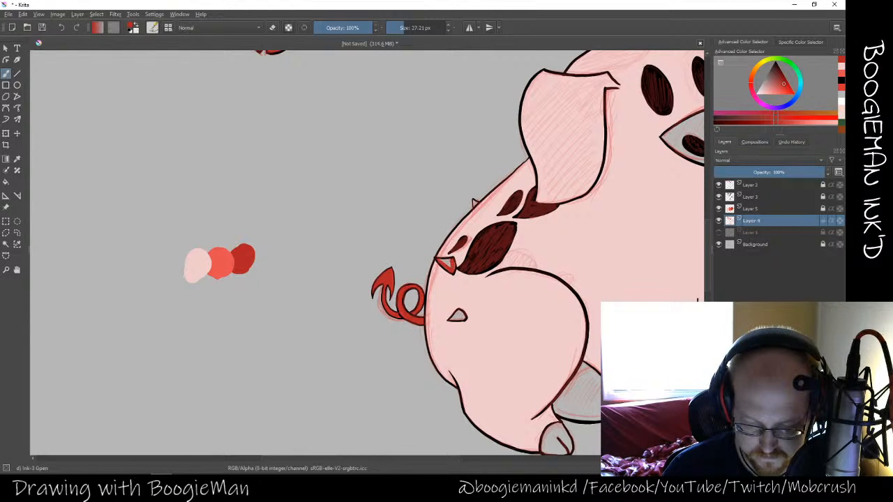
{"action": "left_click_drag", "start_coordinate": [451, 265], "coordinate": [448, 262]}
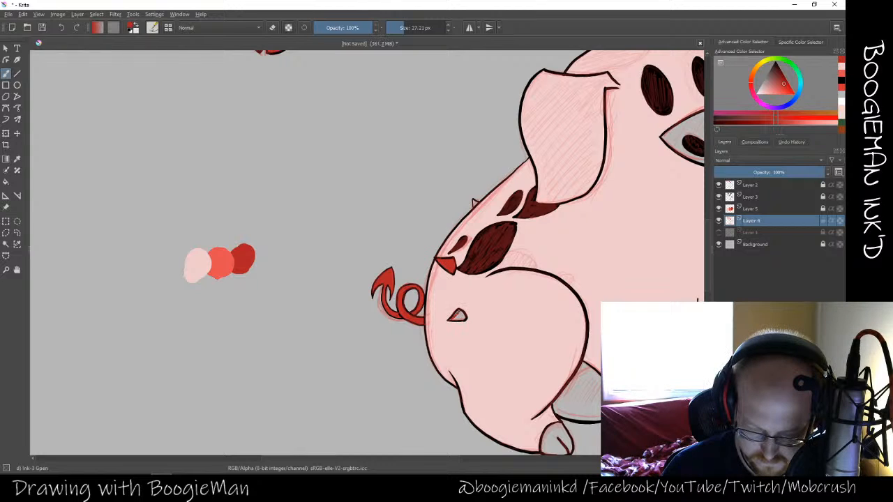
{"action": "left_click_drag", "start_coordinate": [463, 318], "coordinate": [455, 319]}
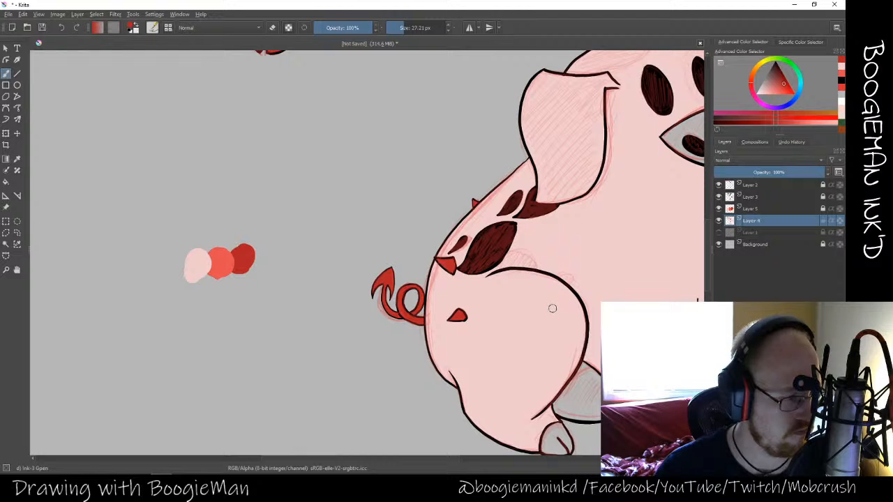
Sample coral red from the palette swatch and paint two rounded spots along the upper edge of the sitting pig's hind leg
{"action": "key", "text": "space"}
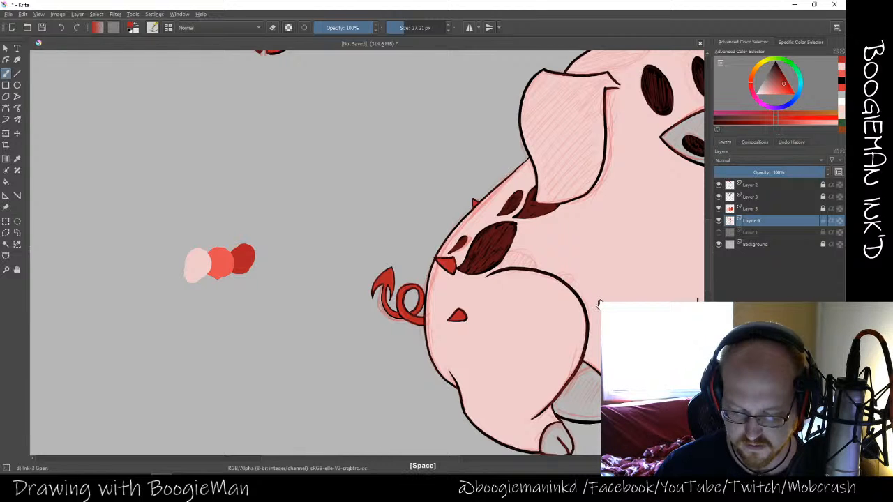
{"action": "left_click_drag", "start_coordinate": [601, 305], "coordinate": [390, 379]}
{"action": "mouse_move", "coordinate": [482, 322]}
{"action": "left_mouse_down"}
{"action": "mouse_move", "coordinate": [462, 334]}
{"action": "mouse_move", "coordinate": [488, 314]}
{"action": "mouse_move", "coordinate": [612, 282]}
{"action": "left_mouse_up"}
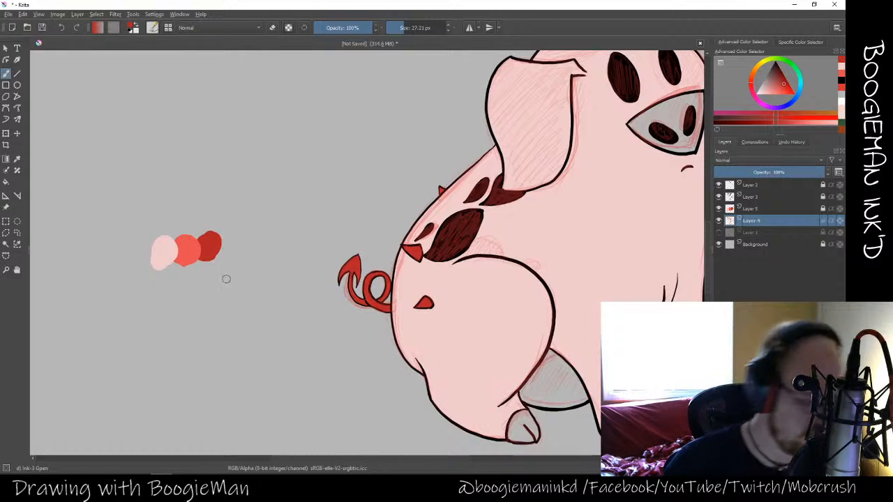
{"action": "key", "text": "ctrl"}
{"action": "left_click", "coordinate": [187, 249], "text": "ctrl"}
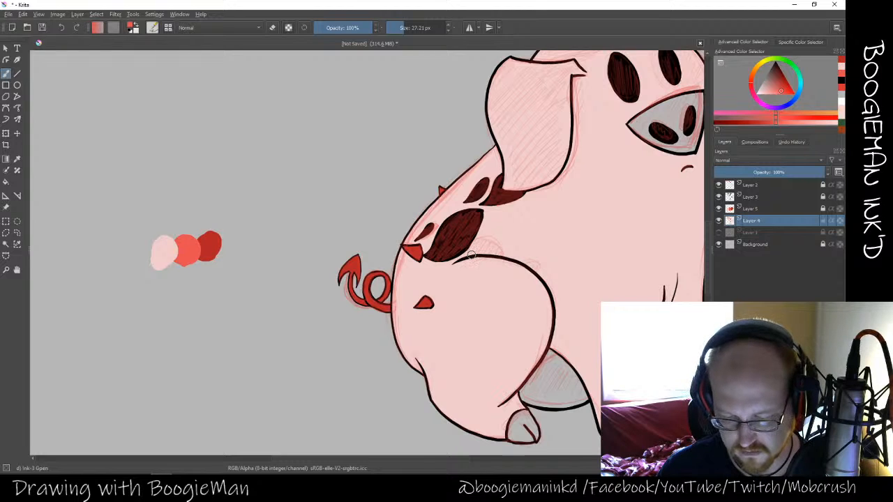
{"action": "mouse_move", "coordinate": [472, 254]}
{"action": "left_mouse_down"}
{"action": "mouse_move", "coordinate": [493, 241]}
{"action": "mouse_move", "coordinate": [503, 256]}
{"action": "mouse_move", "coordinate": [472, 254]}
{"action": "mouse_move", "coordinate": [495, 247]}
{"action": "mouse_move", "coordinate": [488, 254]}
{"action": "mouse_move", "coordinate": [537, 268]}
{"action": "left_mouse_up"}
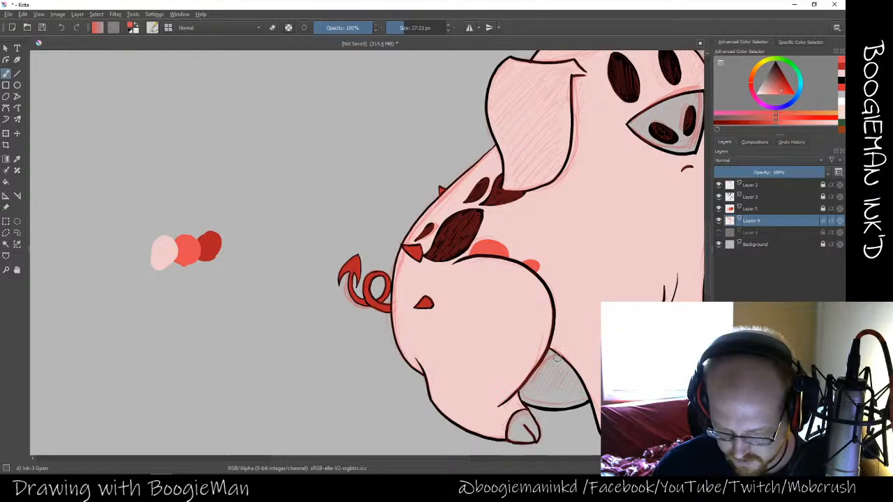
Fill the sitting pig's belly area between its hind and front legs with coral red, and sample light pink for its upper edge
{"action": "left_click_drag", "start_coordinate": [555, 356], "coordinate": [546, 363]}
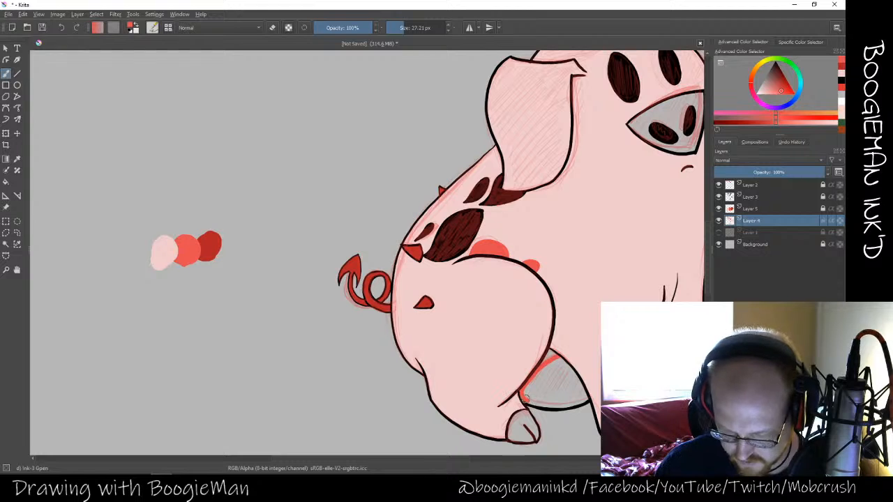
{"action": "left_click_drag", "start_coordinate": [525, 402], "coordinate": [584, 403]}
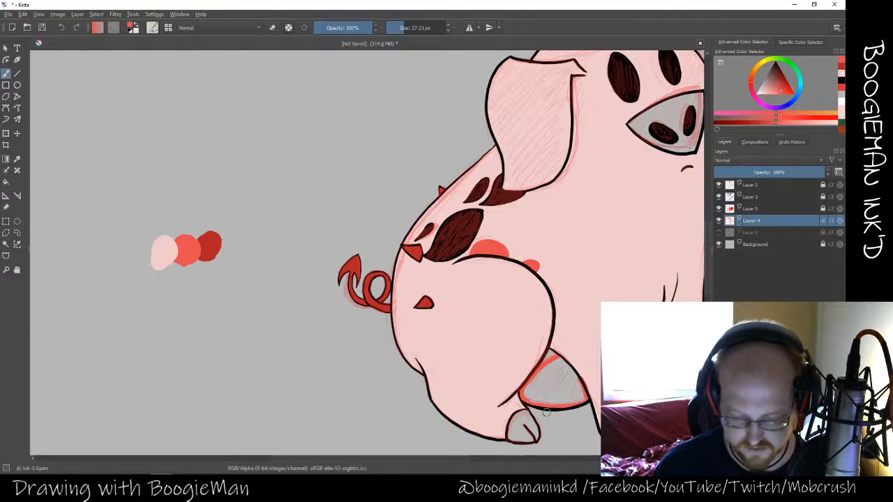
{"action": "key", "text": "ctrl+z"}
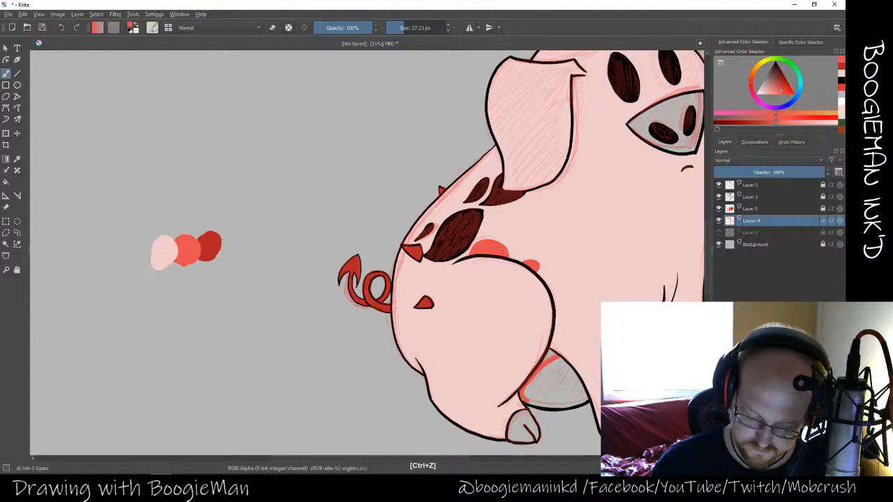
{"action": "left_click_drag", "start_coordinate": [528, 404], "coordinate": [555, 408]}
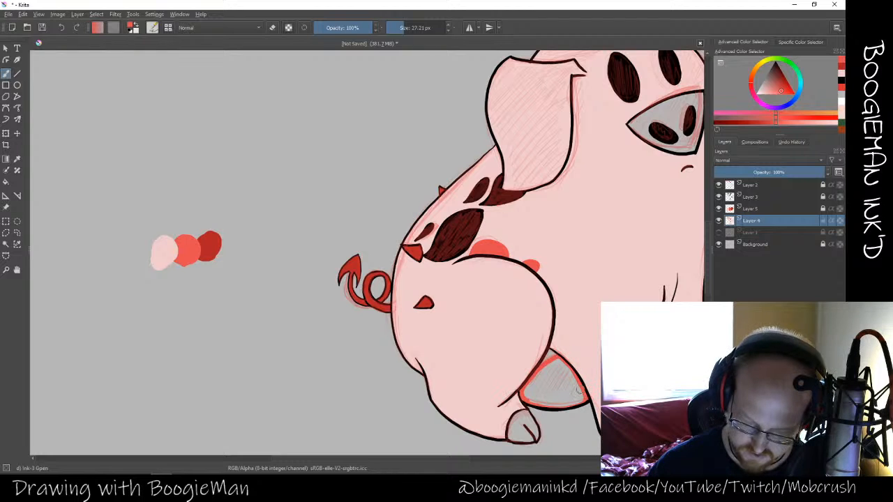
{"action": "mouse_move", "coordinate": [534, 394]}
{"action": "left_mouse_down"}
{"action": "mouse_move", "coordinate": [552, 365]}
{"action": "mouse_move", "coordinate": [551, 374]}
{"action": "mouse_move", "coordinate": [577, 396]}
{"action": "mouse_move", "coordinate": [538, 401]}
{"action": "mouse_move", "coordinate": [550, 377]}
{"action": "mouse_move", "coordinate": [571, 394]}
{"action": "left_mouse_up"}
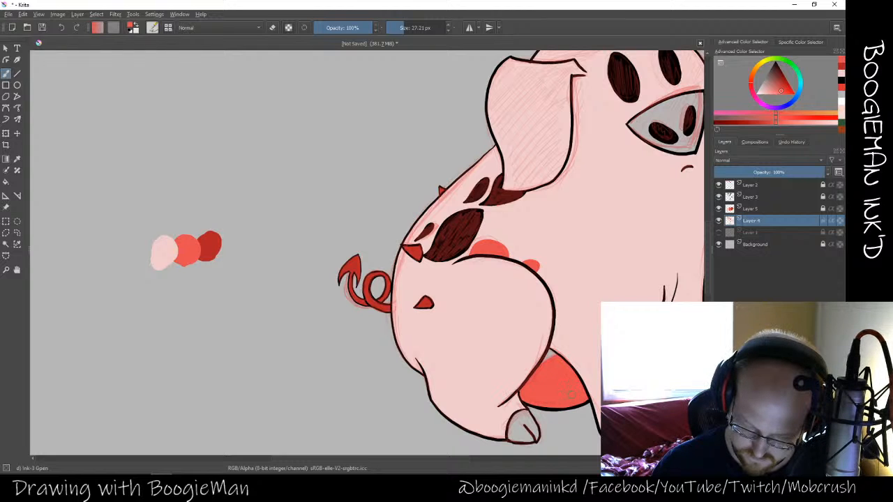
{"action": "left_click", "coordinate": [169, 257], "text": "ctrl"}
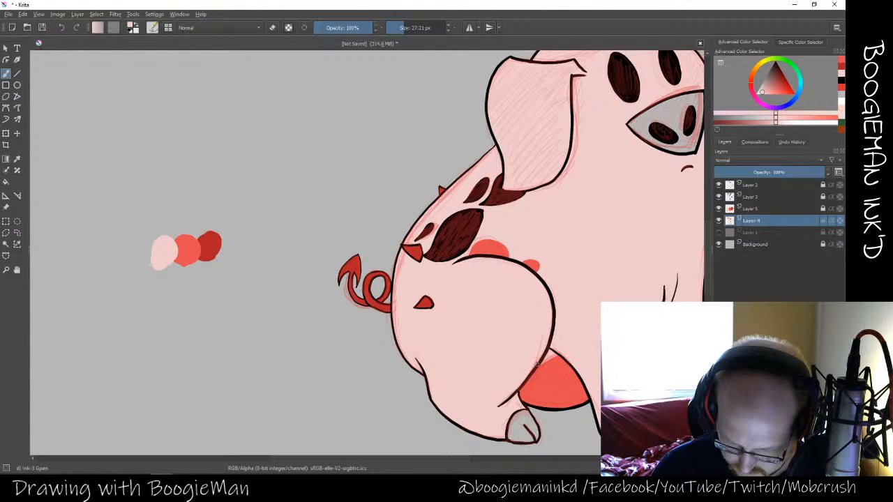
Paint a narrow coral-red marking beside the sitting pig's front leg, resampling light pink and coral red from the artwork and palette
{"action": "left_click", "coordinate": [558, 392], "text": "ctrl"}
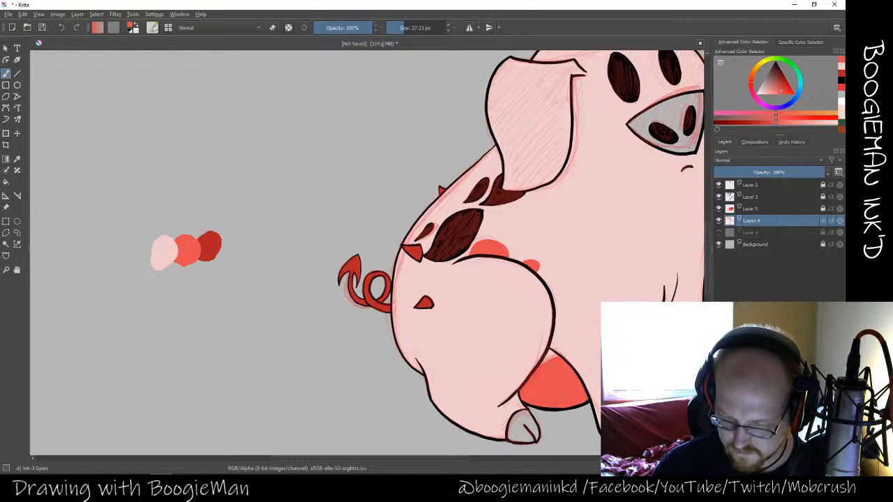
{"action": "left_click", "coordinate": [691, 299], "text": "ctrl"}
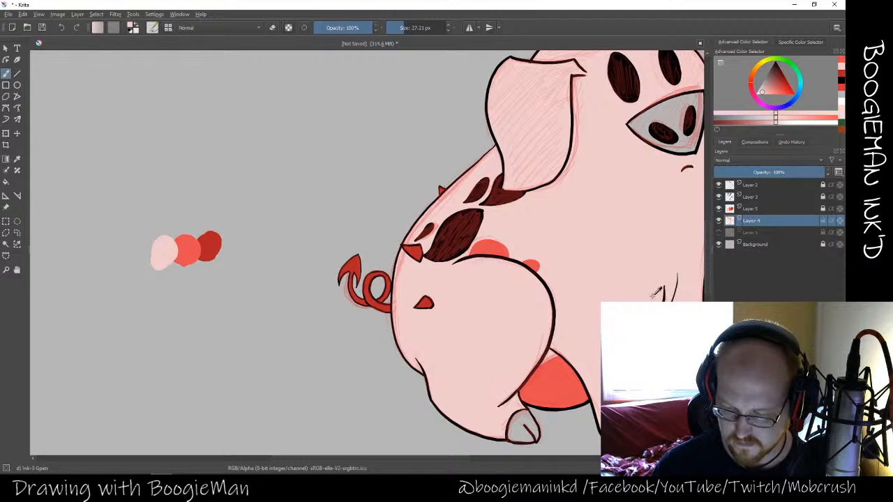
{"action": "left_click", "coordinate": [187, 250], "text": "ctrl"}
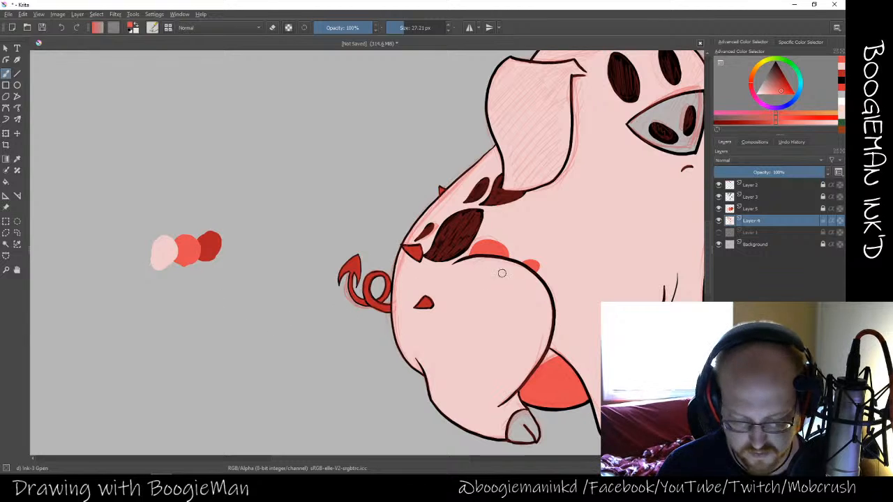
Paint coral-red markings along the sitting pig's back edge and on its forehead, and fill its far ear in the same colour
{"action": "left_click_drag", "start_coordinate": [569, 281], "coordinate": [420, 394]}
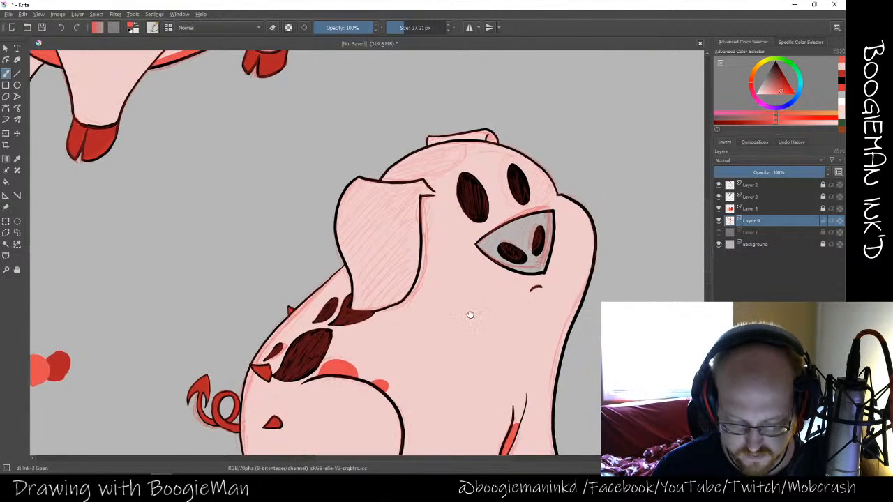
{"action": "left_click_drag", "start_coordinate": [471, 315], "coordinate": [548, 304]}
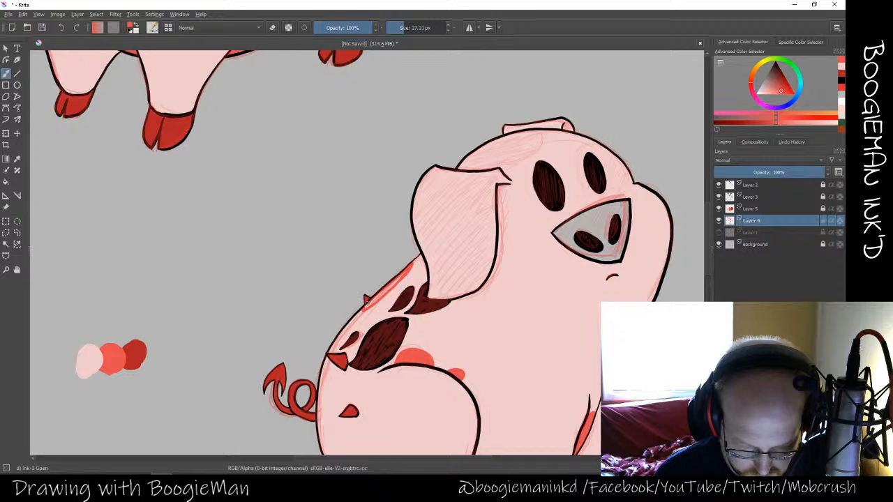
{"action": "left_click_drag", "start_coordinate": [365, 302], "coordinate": [385, 288]}
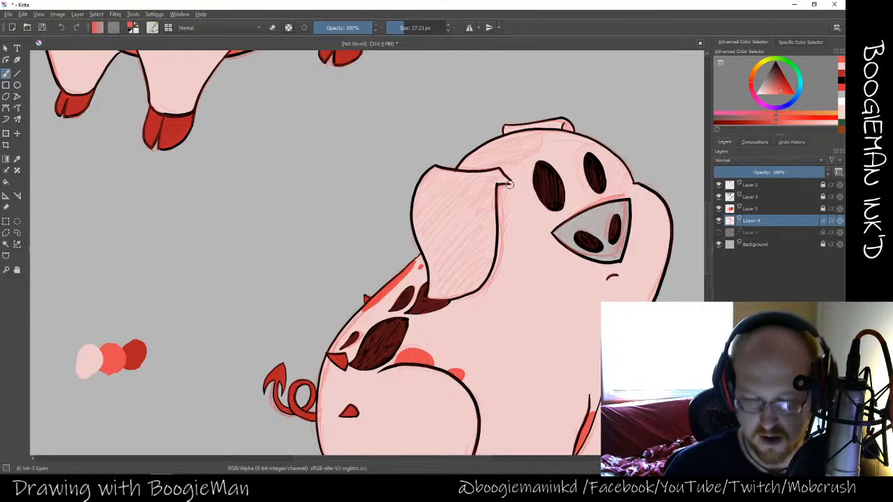
{"action": "mouse_move", "coordinate": [538, 131]}
{"action": "left_mouse_down"}
{"action": "mouse_move", "coordinate": [501, 165]}
{"action": "mouse_move", "coordinate": [469, 159]}
{"action": "mouse_move", "coordinate": [496, 139]}
{"action": "mouse_move", "coordinate": [538, 132]}
{"action": "mouse_move", "coordinate": [532, 146]}
{"action": "mouse_move", "coordinate": [535, 134]}
{"action": "mouse_move", "coordinate": [501, 143]}
{"action": "mouse_move", "coordinate": [524, 139]}
{"action": "mouse_move", "coordinate": [519, 152]}
{"action": "mouse_move", "coordinate": [482, 150]}
{"action": "mouse_move", "coordinate": [491, 161]}
{"action": "mouse_move", "coordinate": [516, 153]}
{"action": "mouse_move", "coordinate": [486, 154]}
{"action": "left_mouse_up"}
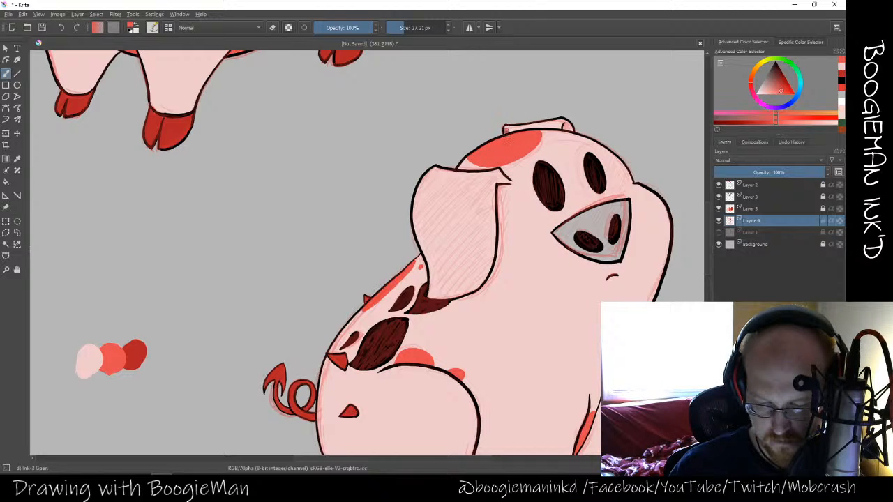
{"action": "mouse_move", "coordinate": [513, 127]}
{"action": "left_mouse_down"}
{"action": "mouse_move", "coordinate": [565, 121]}
{"action": "mouse_move", "coordinate": [548, 126]}
{"action": "left_mouse_up"}
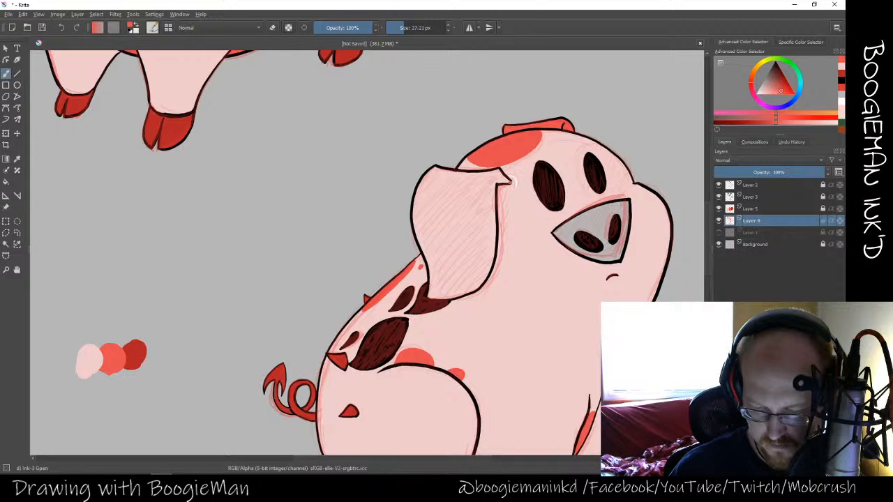
Fill the sitting pig's near ear and snout with coral red, hiding the Layer 2 sketch to check for gaps
{"action": "mouse_move", "coordinate": [510, 183]}
{"action": "left_mouse_down"}
{"action": "mouse_move", "coordinate": [433, 169]}
{"action": "mouse_move", "coordinate": [491, 172]}
{"action": "mouse_move", "coordinate": [491, 180]}
{"action": "mouse_move", "coordinate": [498, 172]}
{"action": "mouse_move", "coordinate": [432, 171]}
{"action": "mouse_move", "coordinate": [420, 185]}
{"action": "mouse_move", "coordinate": [422, 243]}
{"action": "mouse_move", "coordinate": [416, 236]}
{"action": "mouse_move", "coordinate": [431, 293]}
{"action": "left_mouse_up"}
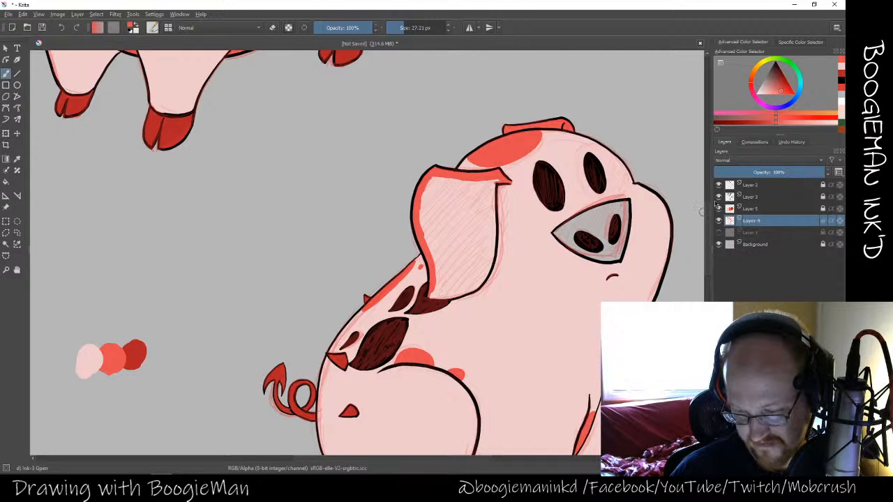
{"action": "left_click", "coordinate": [720, 186]}
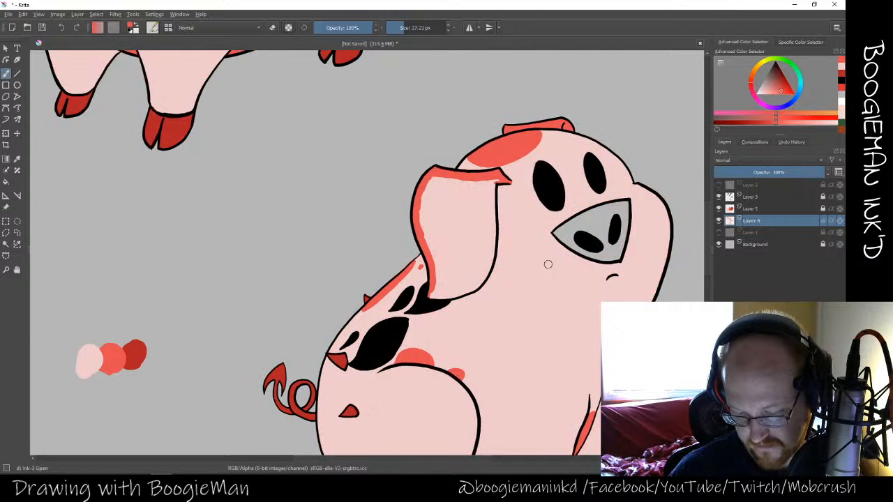
{"action": "mouse_move", "coordinate": [431, 298]}
{"action": "left_mouse_down"}
{"action": "mouse_move", "coordinate": [474, 288]}
{"action": "mouse_move", "coordinate": [488, 264]}
{"action": "mouse_move", "coordinate": [496, 180]}
{"action": "mouse_move", "coordinate": [425, 188]}
{"action": "left_mouse_up"}
{"action": "mouse_move", "coordinate": [437, 196]}
{"action": "left_mouse_down"}
{"action": "mouse_move", "coordinate": [489, 185]}
{"action": "mouse_move", "coordinate": [487, 249]}
{"action": "mouse_move", "coordinate": [425, 197]}
{"action": "mouse_move", "coordinate": [422, 227]}
{"action": "mouse_move", "coordinate": [431, 197]}
{"action": "mouse_move", "coordinate": [436, 228]}
{"action": "mouse_move", "coordinate": [440, 201]}
{"action": "mouse_move", "coordinate": [451, 199]}
{"action": "mouse_move", "coordinate": [458, 242]}
{"action": "mouse_move", "coordinate": [464, 247]}
{"action": "mouse_move", "coordinate": [474, 228]}
{"action": "mouse_move", "coordinate": [476, 257]}
{"action": "mouse_move", "coordinate": [485, 244]}
{"action": "mouse_move", "coordinate": [466, 258]}
{"action": "mouse_move", "coordinate": [440, 236]}
{"action": "mouse_move", "coordinate": [432, 246]}
{"action": "mouse_move", "coordinate": [441, 277]}
{"action": "mouse_move", "coordinate": [446, 265]}
{"action": "mouse_move", "coordinate": [456, 279]}
{"action": "mouse_move", "coordinate": [469, 253]}
{"action": "mouse_move", "coordinate": [466, 278]}
{"action": "mouse_move", "coordinate": [478, 258]}
{"action": "mouse_move", "coordinate": [475, 282]}
{"action": "mouse_move", "coordinate": [434, 276]}
{"action": "mouse_move", "coordinate": [433, 286]}
{"action": "mouse_move", "coordinate": [466, 286]}
{"action": "left_mouse_up"}
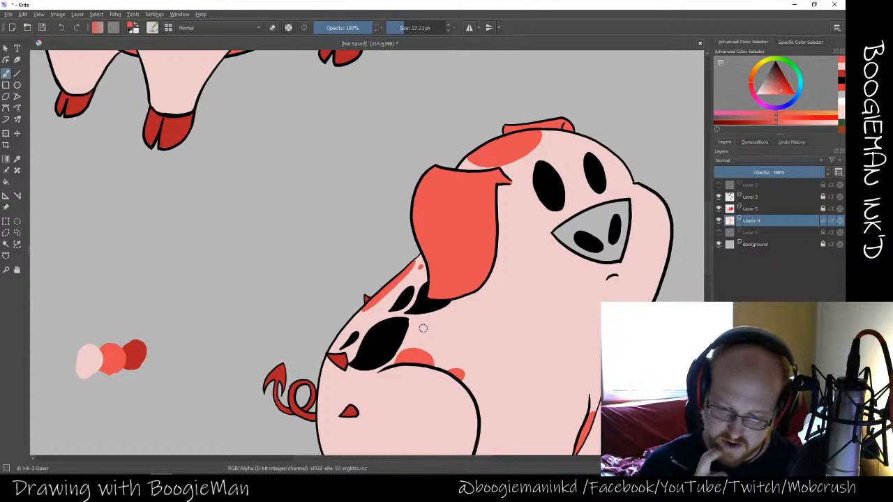
{"action": "mouse_move", "coordinate": [555, 234]}
{"action": "left_mouse_down"}
{"action": "mouse_move", "coordinate": [626, 203]}
{"action": "mouse_move", "coordinate": [617, 247]}
{"action": "mouse_move", "coordinate": [556, 234]}
{"action": "mouse_move", "coordinate": [571, 244]}
{"action": "mouse_move", "coordinate": [561, 234]}
{"action": "mouse_move", "coordinate": [572, 239]}
{"action": "mouse_move", "coordinate": [599, 218]}
{"action": "mouse_move", "coordinate": [600, 234]}
{"action": "mouse_move", "coordinate": [620, 213]}
{"action": "mouse_move", "coordinate": [602, 245]}
{"action": "mouse_move", "coordinate": [619, 234]}
{"action": "mouse_move", "coordinate": [577, 246]}
{"action": "mouse_move", "coordinate": [599, 253]}
{"action": "left_mouse_up"}
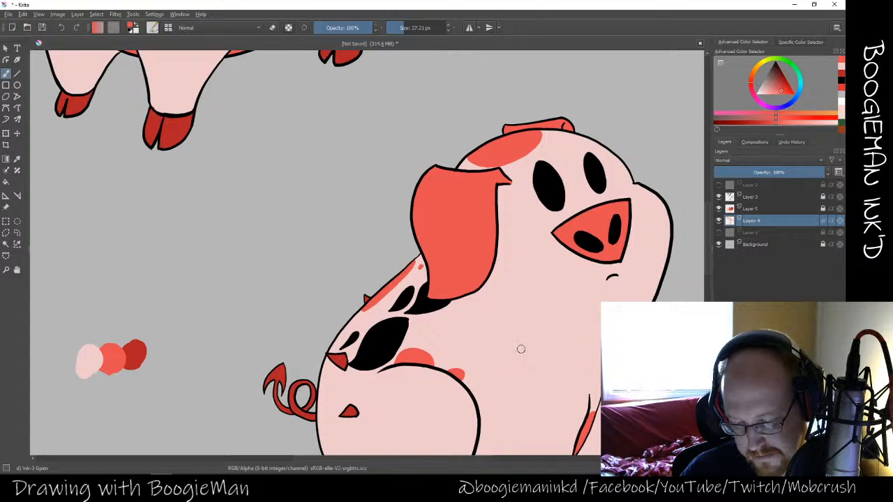
Show the Layer 2 sketch again as a guide for the bottom pig's markings
{"action": "left_click_drag", "start_coordinate": [507, 374], "coordinate": [480, 196]}
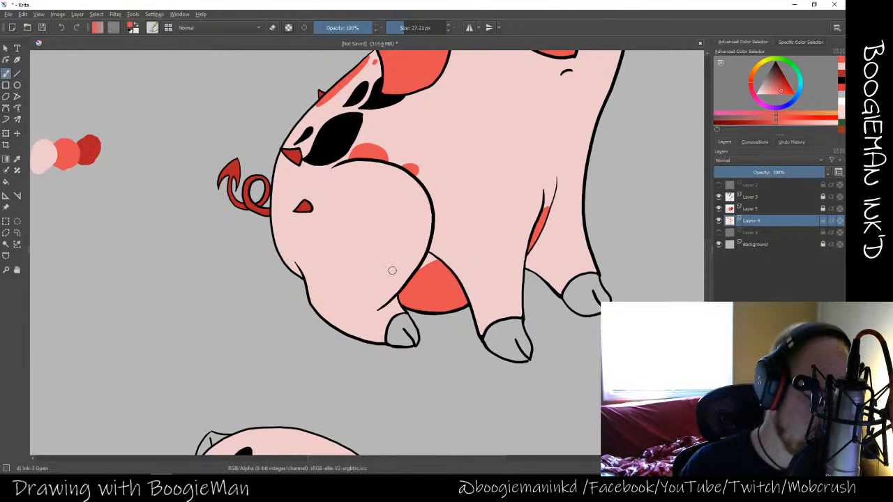
{"action": "key", "text": "ctrl+minus"}
{"action": "key", "text": "ctrl+minus"}
{"action": "key", "text": "ctrl+minus"}
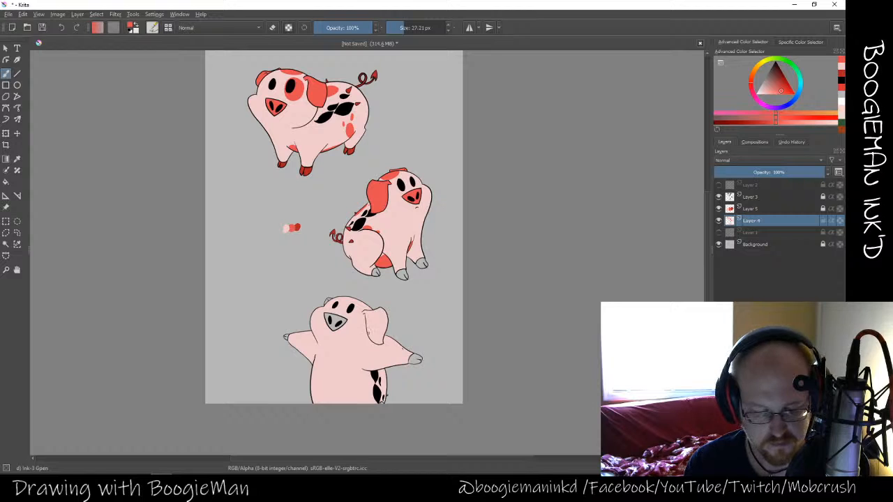
{"action": "left_click", "coordinate": [719, 185]}
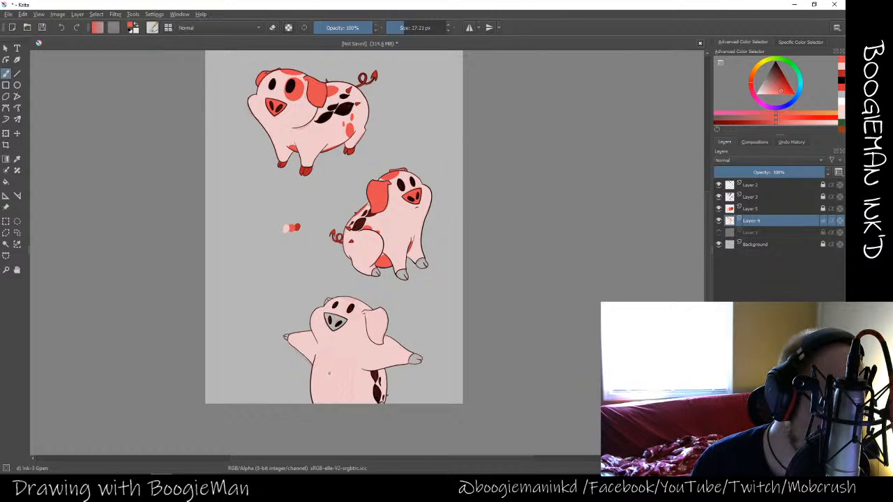
Outline the bottom pig's large oval belly patch with a freehand selection, following the sketch and extending past the canvas's lower edge
{"action": "left_click", "coordinate": [16, 233]}
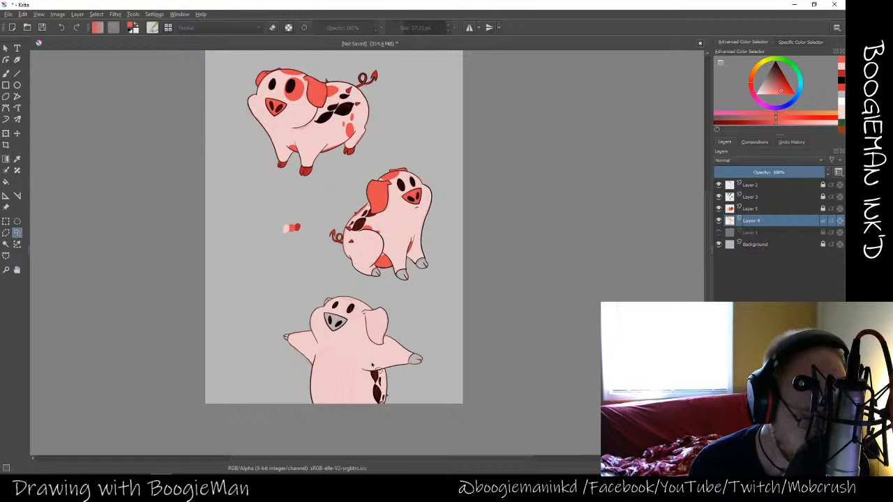
{"action": "key", "text": "ctrl+plus"}
{"action": "key", "text": "ctrl+plus"}
{"action": "key", "text": "ctrl+plus"}
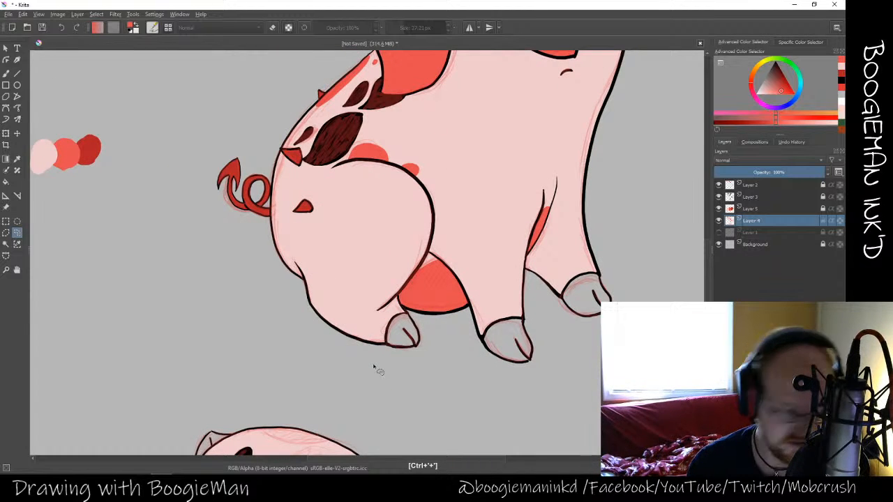
{"action": "left_click_drag", "start_coordinate": [374, 369], "coordinate": [399, 120]}
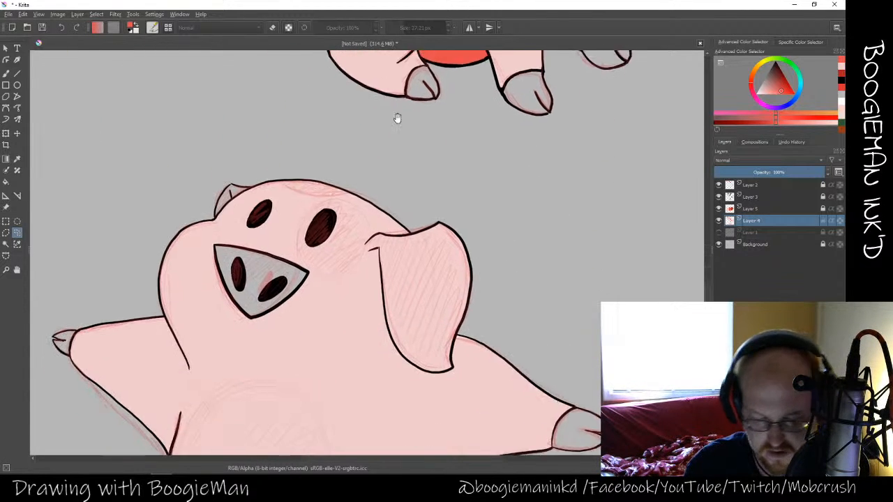
{"action": "left_click_drag", "start_coordinate": [412, 172], "coordinate": [431, 118]}
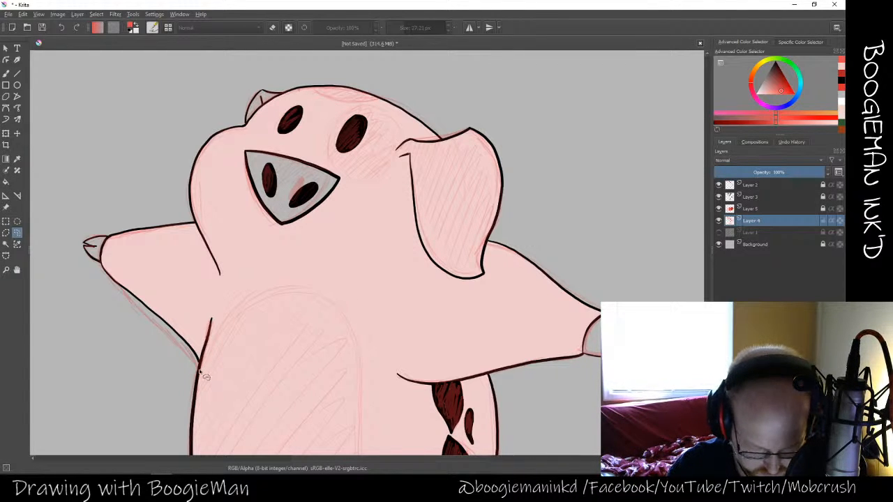
{"action": "mouse_move", "coordinate": [205, 377]}
{"action": "left_mouse_down"}
{"action": "mouse_move", "coordinate": [229, 333]}
{"action": "mouse_move", "coordinate": [276, 296]}
{"action": "mouse_move", "coordinate": [325, 301]}
{"action": "mouse_move", "coordinate": [359, 342]}
{"action": "mouse_move", "coordinate": [372, 404]}
{"action": "mouse_move", "coordinate": [368, 455]}
{"action": "left_mouse_up"}
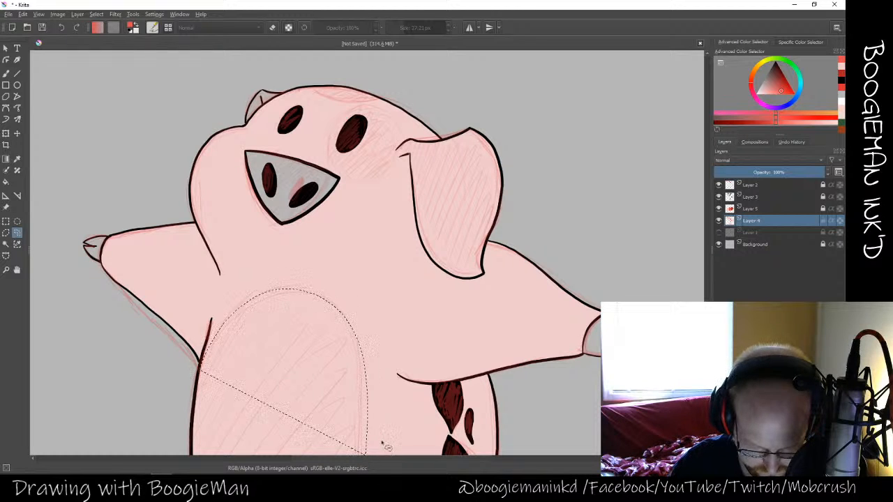
{"action": "scroll", "coordinate": [383, 358], "scroll_direction": "down", "scroll_amount": 5}
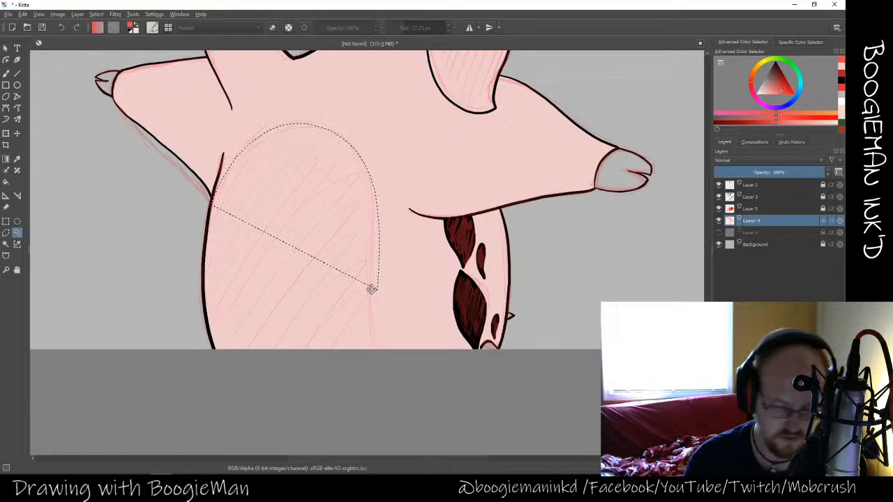
{"action": "mouse_move", "coordinate": [371, 288]}
{"action": "left_mouse_down"}
{"action": "mouse_move", "coordinate": [378, 354]}
{"action": "mouse_move", "coordinate": [357, 370]}
{"action": "mouse_move", "coordinate": [247, 372]}
{"action": "mouse_move", "coordinate": [219, 360]}
{"action": "mouse_move", "coordinate": [208, 318]}
{"action": "mouse_move", "coordinate": [221, 190]}
{"action": "left_mouse_up"}
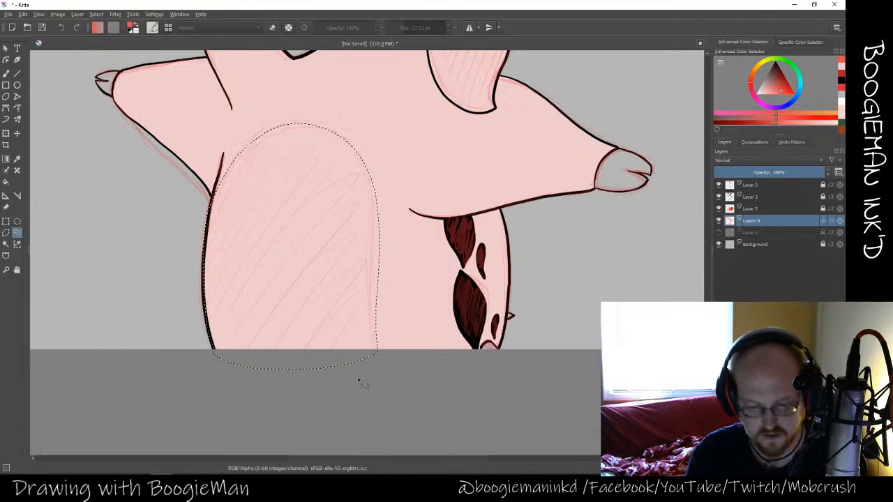
Add the bottom pig's near ear, round eye patch, forehead marking and far ear to the freehand selection
{"action": "left_click_drag", "start_coordinate": [485, 282], "coordinate": [450, 348]}
{"action": "left_click_drag", "start_coordinate": [475, 307], "coordinate": [439, 423]}
{"action": "left_click_drag", "start_coordinate": [414, 350], "coordinate": [429, 420]}
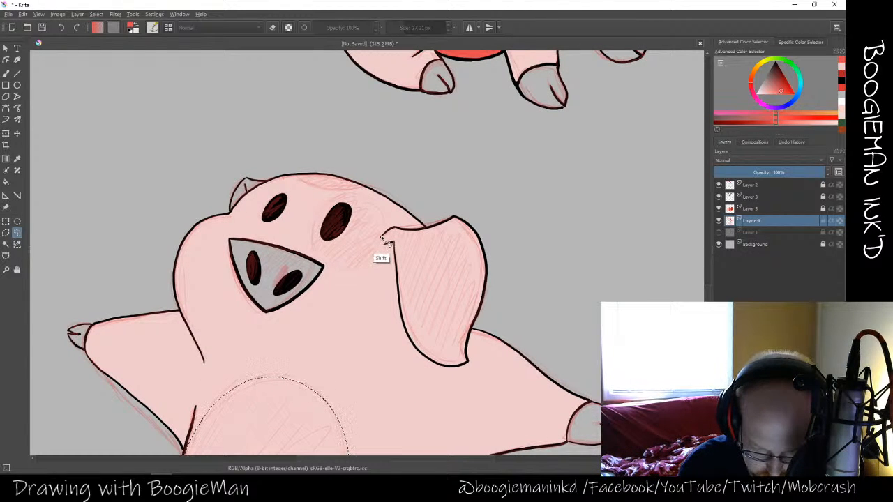
{"action": "mouse_move", "coordinate": [381, 239]}
{"action": "left_mouse_down"}
{"action": "mouse_move", "coordinate": [401, 260]}
{"action": "mouse_move", "coordinate": [417, 347]}
{"action": "mouse_move", "coordinate": [457, 372]}
{"action": "mouse_move", "coordinate": [473, 363]}
{"action": "mouse_move", "coordinate": [491, 290]}
{"action": "mouse_move", "coordinate": [487, 249]}
{"action": "mouse_move", "coordinate": [463, 222]}
{"action": "mouse_move", "coordinate": [417, 237]}
{"action": "left_mouse_up"}
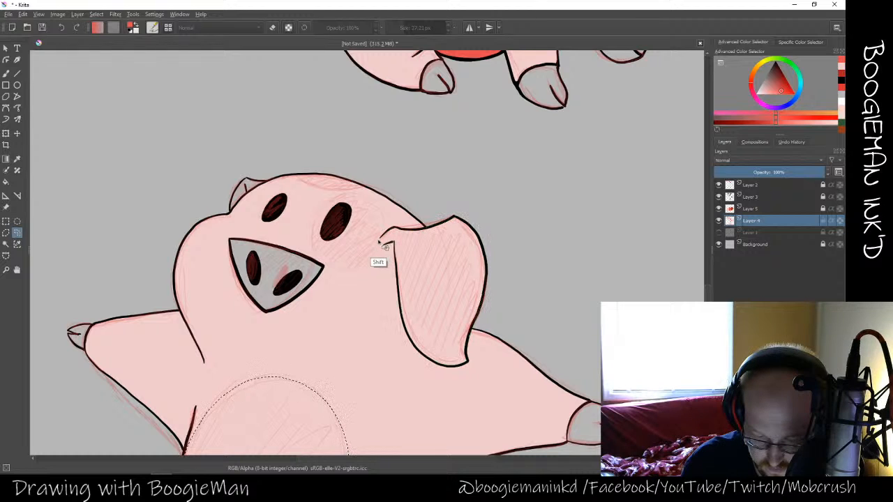
{"action": "left_click_drag", "start_coordinate": [386, 246], "coordinate": [386, 248]}
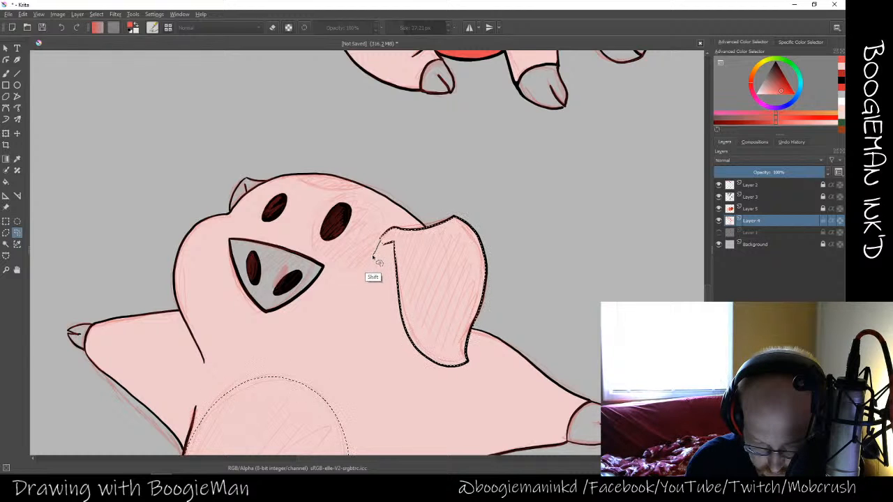
{"action": "mouse_move", "coordinate": [360, 269]}
{"action": "left_mouse_down"}
{"action": "mouse_move", "coordinate": [314, 255]}
{"action": "mouse_move", "coordinate": [314, 220]}
{"action": "mouse_move", "coordinate": [342, 193]}
{"action": "mouse_move", "coordinate": [375, 202]}
{"action": "left_mouse_up"}
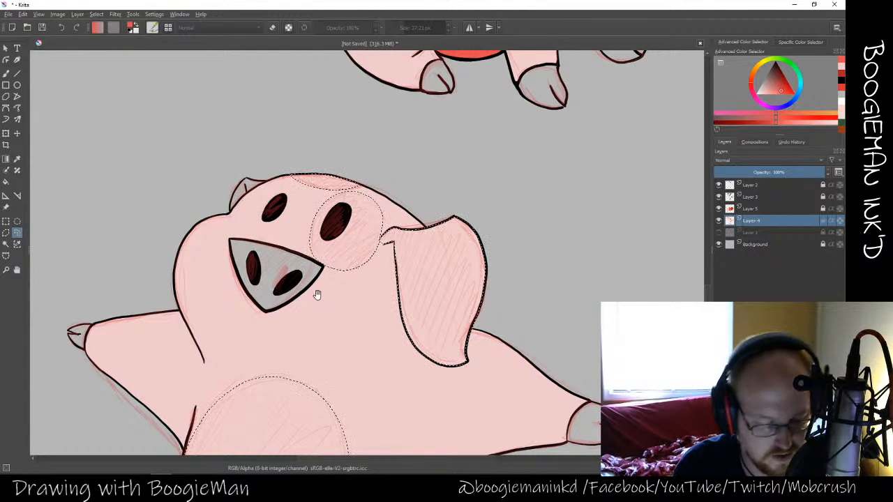
{"action": "left_click_drag", "start_coordinate": [311, 284], "coordinate": [472, 286]}
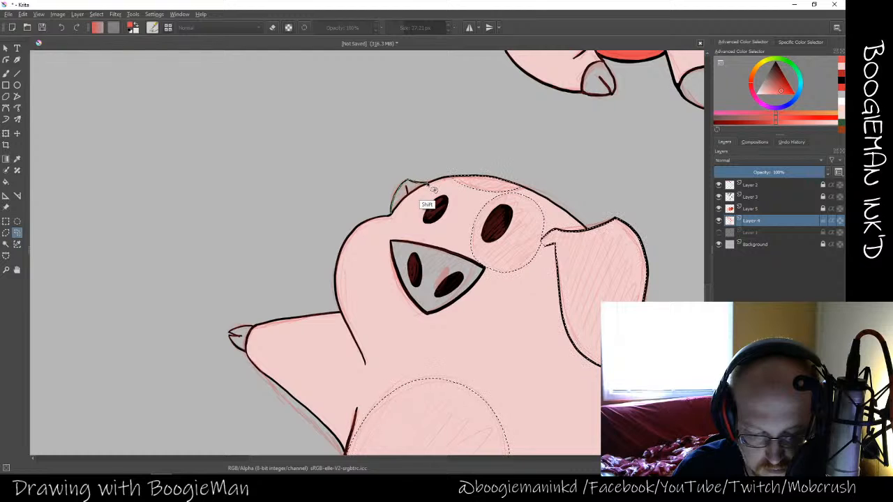
{"action": "left_click_drag", "start_coordinate": [427, 184], "coordinate": [393, 211]}
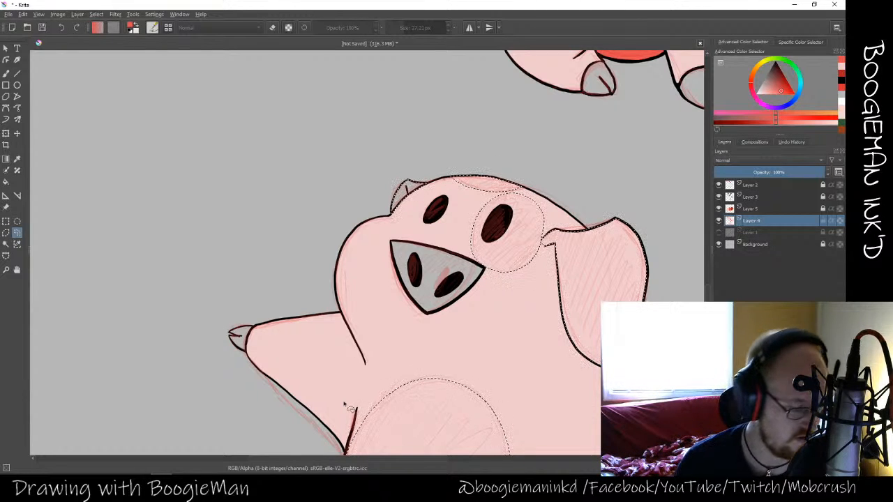
Fill the selected belly, ears, eye patch and forehead marking with coral red on Layer 4, and clear the selection
{"action": "key", "text": "ctrl+minus"}
{"action": "key", "text": "ctrl+minus"}
{"action": "key", "text": "ctrl+minus"}
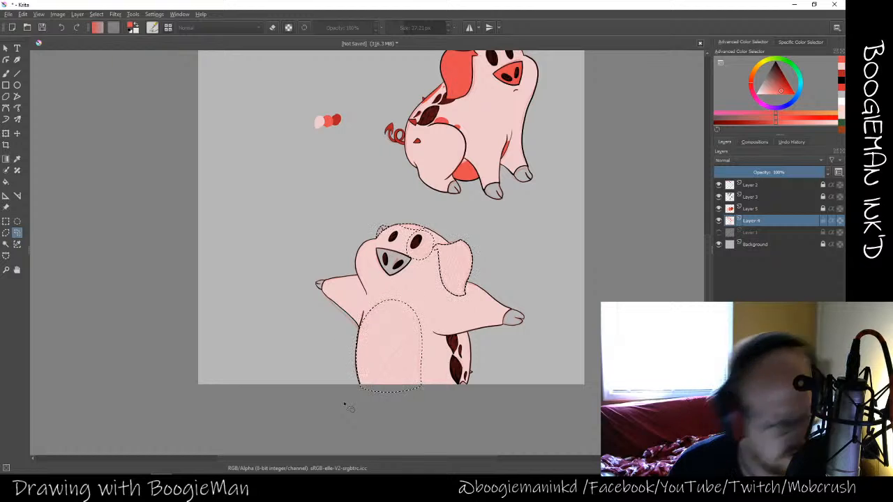
{"action": "key", "text": "f"}
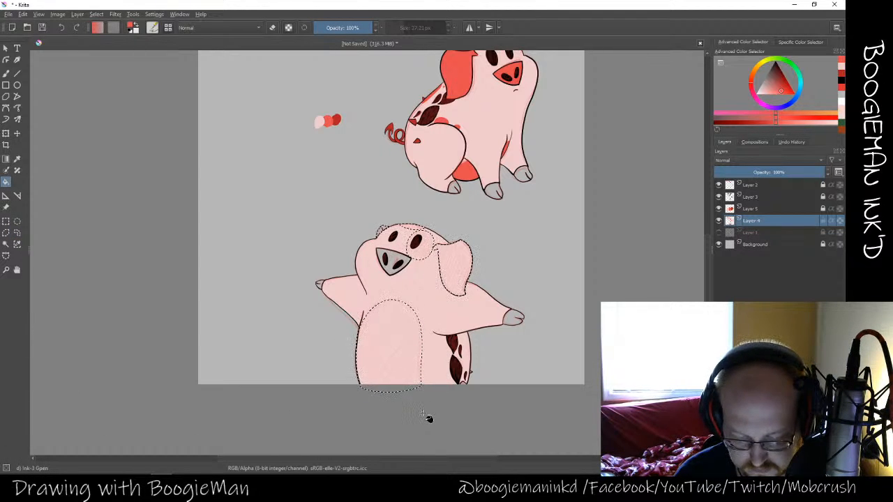
{"action": "key", "text": "shift+BackSpace"}
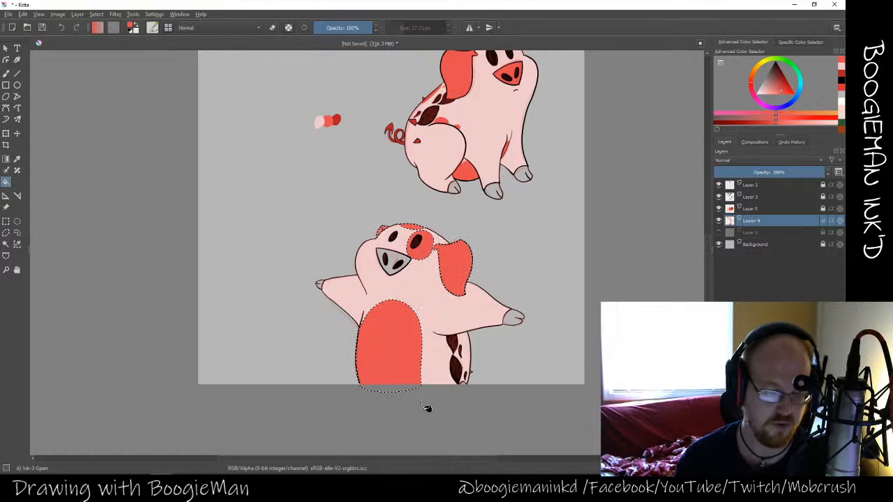
{"action": "key", "text": "ctrl+shift+a"}
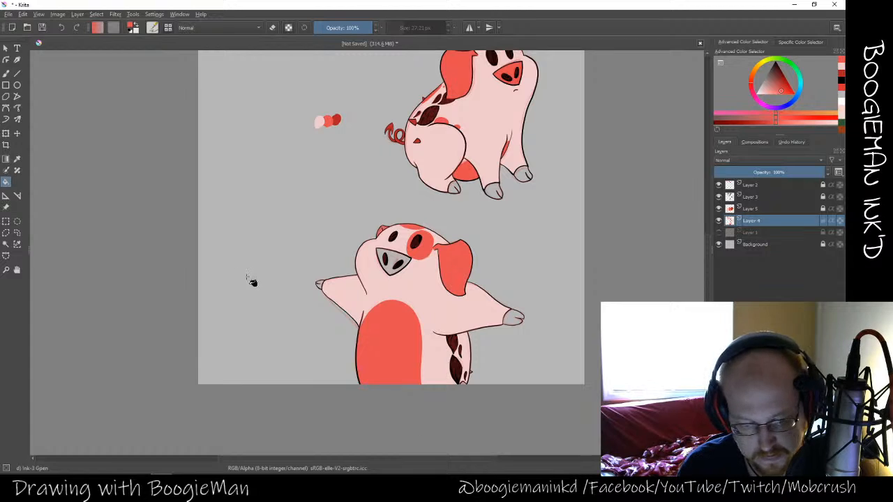
Outline the small hoof on the bottom pig's far outstretched arm with a freehand selection
{"action": "left_click", "coordinate": [16, 232]}
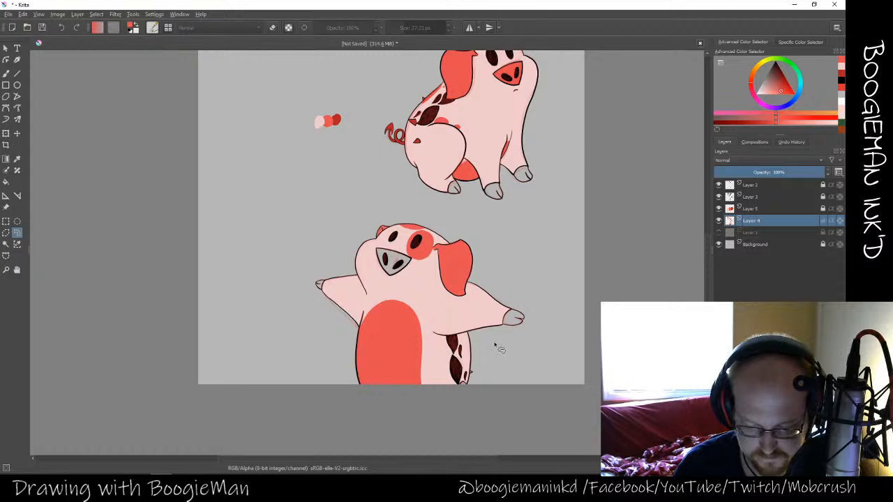
{"action": "key", "text": "ctrl+plus"}
{"action": "key", "text": "ctrl+plus"}
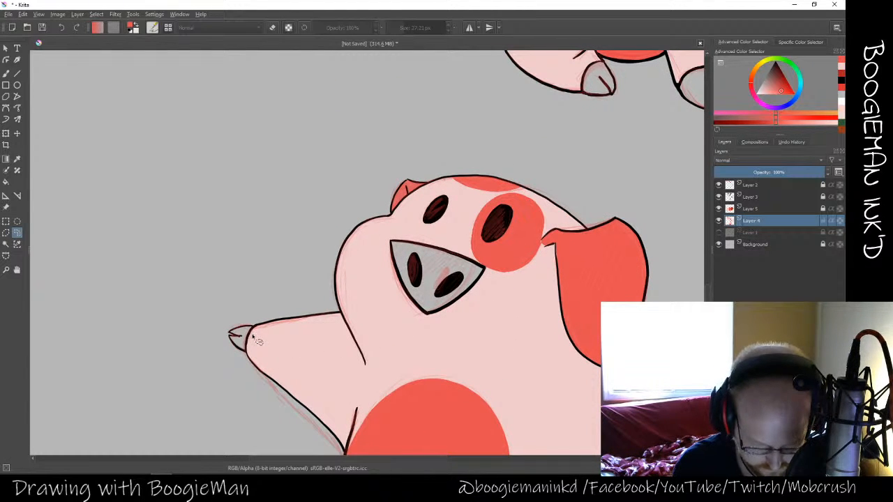
{"action": "left_click_drag", "start_coordinate": [257, 340], "coordinate": [353, 329]}
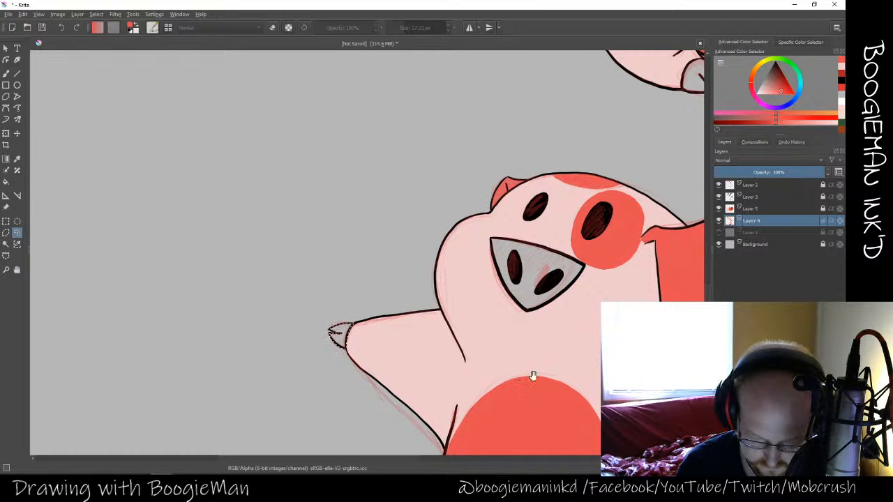
Add the larger hoof on the bottom pig's near outstretched arm to the freehand selection
{"action": "mouse_move", "coordinate": [536, 370]}
{"action": "left_mouse_down"}
{"action": "mouse_move", "coordinate": [471, 344]}
{"action": "mouse_move", "coordinate": [188, 302]}
{"action": "mouse_move", "coordinate": [431, 445]}
{"action": "mouse_move", "coordinate": [408, 365]}
{"action": "mouse_move", "coordinate": [307, 287]}
{"action": "left_mouse_up"}
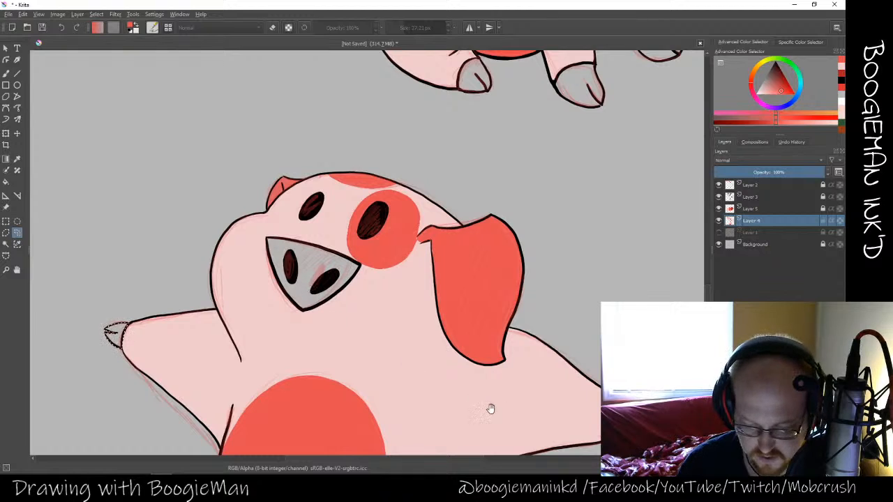
{"action": "left_click_drag", "start_coordinate": [488, 407], "coordinate": [292, 285]}
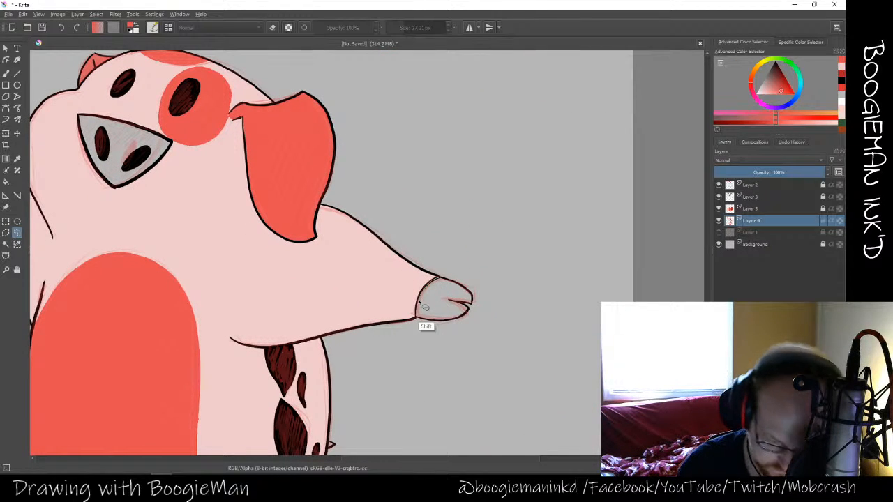
{"action": "left_click_drag", "start_coordinate": [438, 278], "coordinate": [418, 318]}
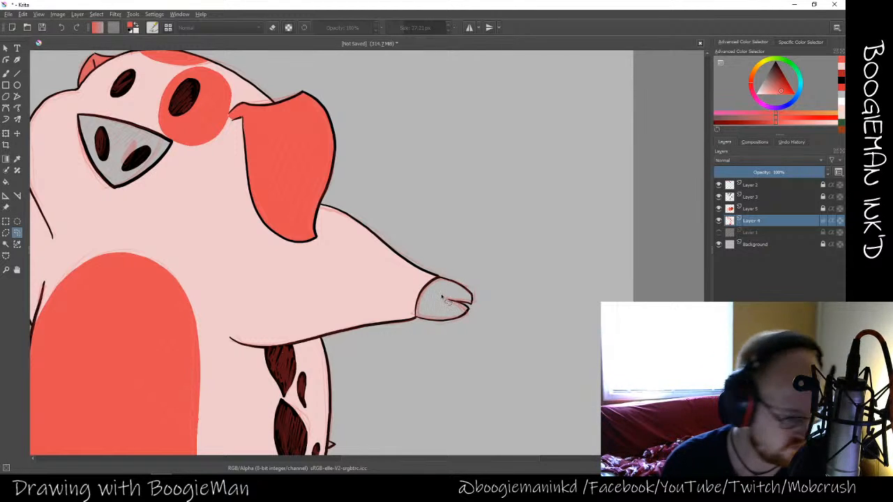
{"action": "key", "text": "ctrl+minus"}
{"action": "key", "text": "ctrl+minus"}
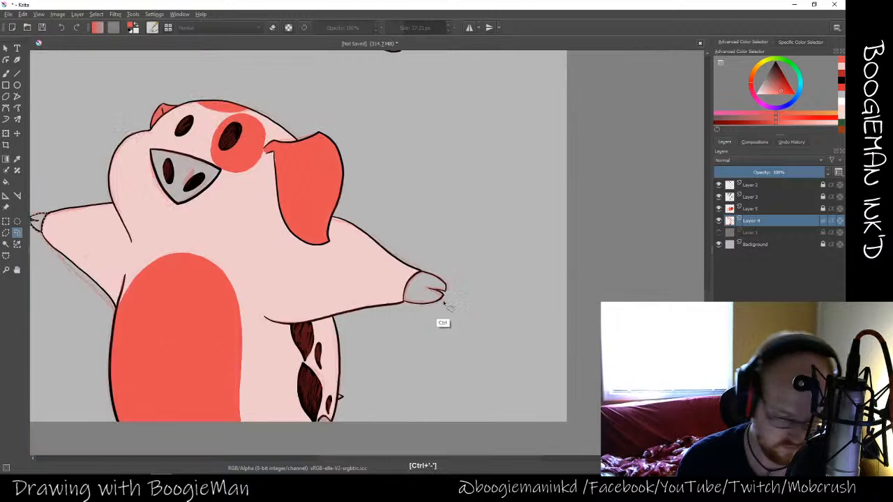
{"action": "key", "text": "ctrl+plus"}
{"action": "key", "text": "ctrl+plus"}
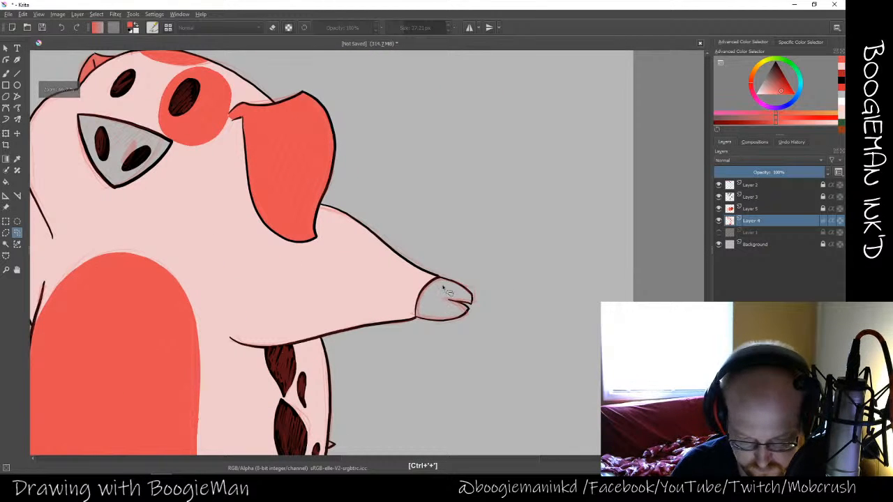
{"action": "key", "text": "shift"}
{"action": "mouse_move", "coordinate": [444, 284]}
{"action": "left_mouse_down"}
{"action": "mouse_move", "coordinate": [418, 320]}
{"action": "mouse_move", "coordinate": [452, 328]}
{"action": "left_mouse_up"}
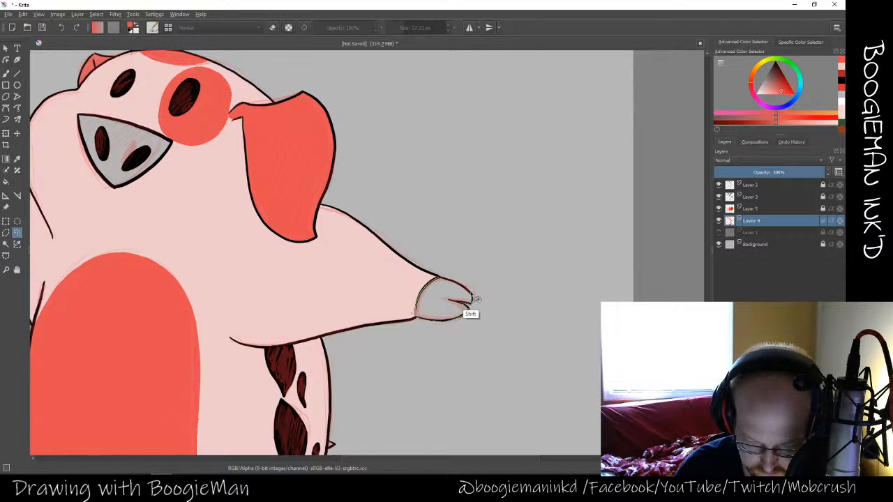
{"action": "left_click_drag", "start_coordinate": [447, 282], "coordinate": [446, 284]}
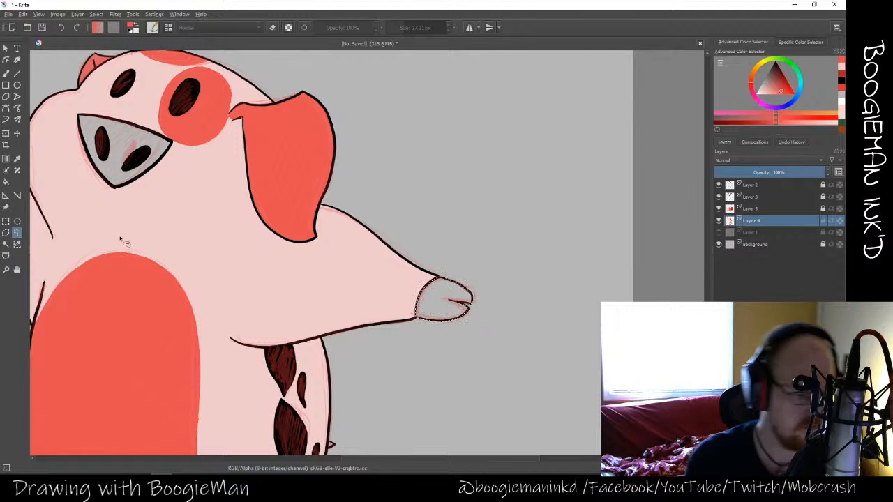
Add the small rounded shape at the canvas's lower edge and the tiny spike on the pig's back to the selection
{"action": "scroll", "coordinate": [353, 390], "scroll_direction": "down", "scroll_amount": 5}
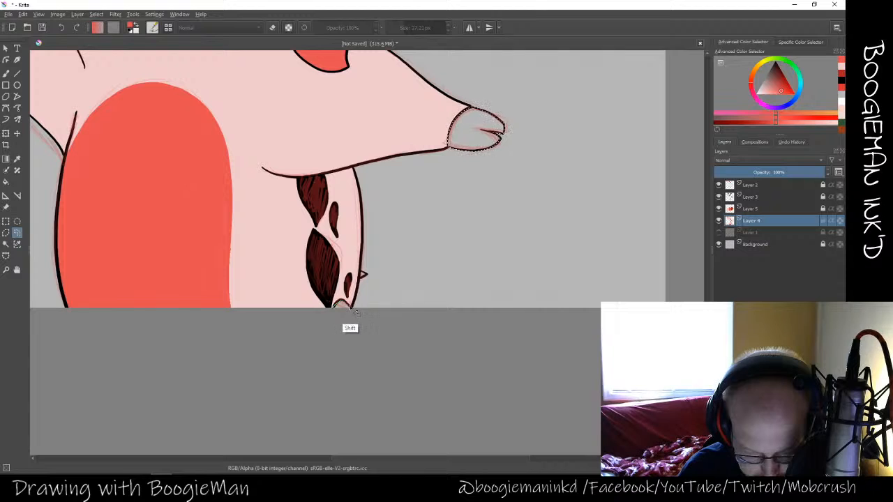
{"action": "left_click_drag", "start_coordinate": [350, 306], "coordinate": [352, 308]}
{"action": "left_click_drag", "start_coordinate": [368, 273], "coordinate": [366, 276]}
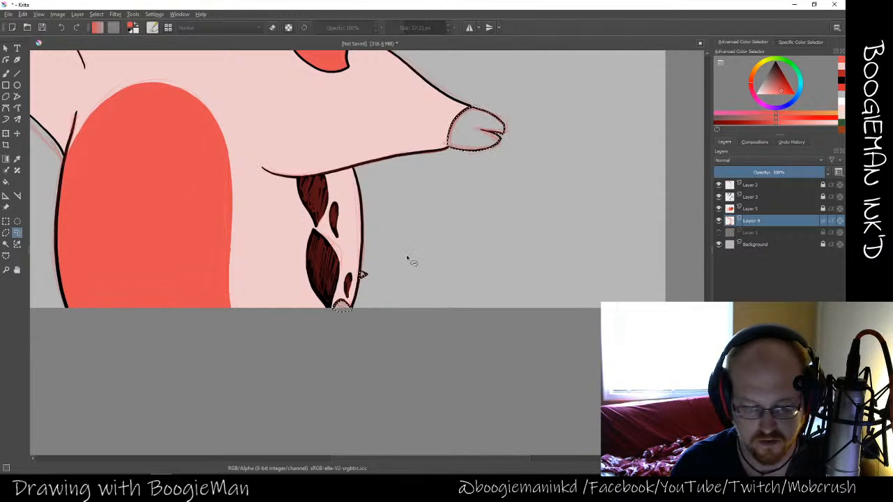
Fill the selected hooves, back spike and lower-edge shape of the bottom pig with the dark red sampled from the colour swatches
{"action": "key", "text": "ctrl+minus"}
{"action": "key", "text": "ctrl+minus"}
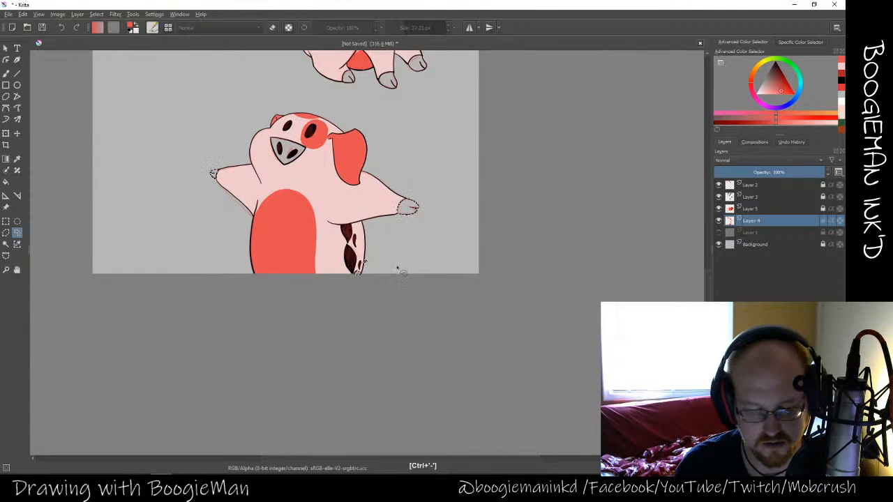
{"action": "left_click_drag", "start_coordinate": [390, 265], "coordinate": [480, 375]}
{"action": "left_click_drag", "start_coordinate": [328, 232], "coordinate": [393, 340]}
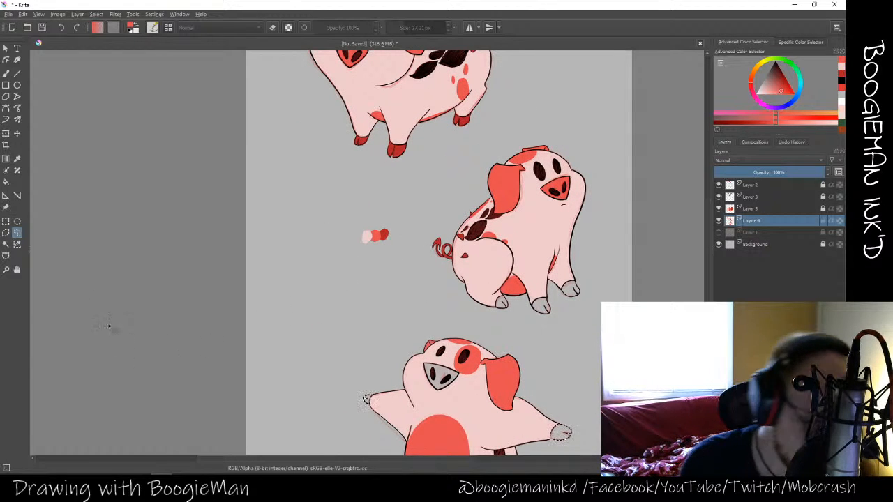
{"action": "left_click", "coordinate": [6, 181]}
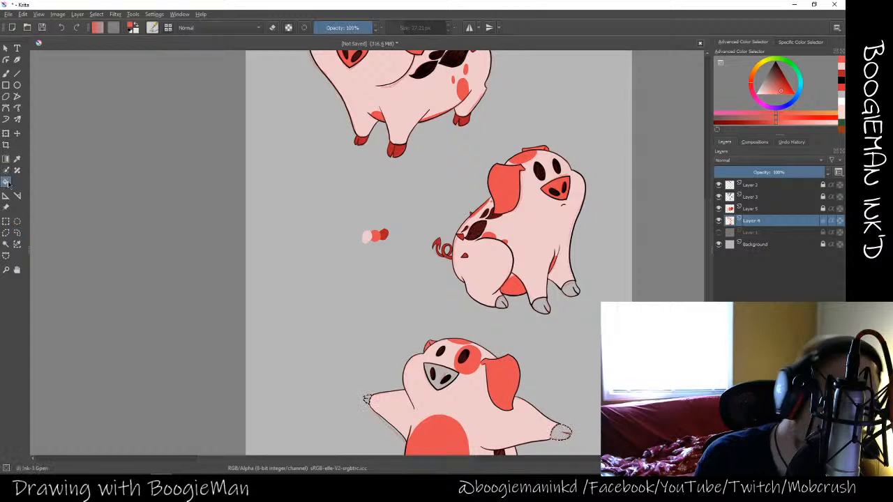
{"action": "left_click", "coordinate": [385, 234], "text": "ctrl"}
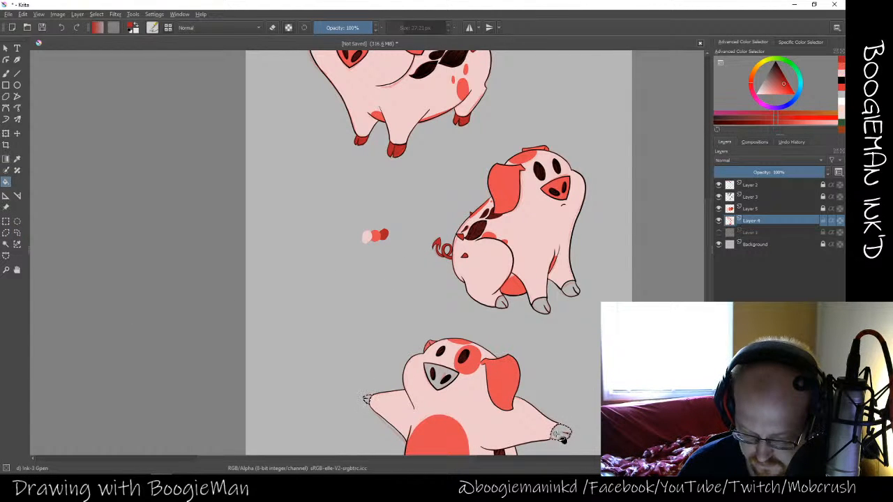
{"action": "left_click", "coordinate": [563, 446]}
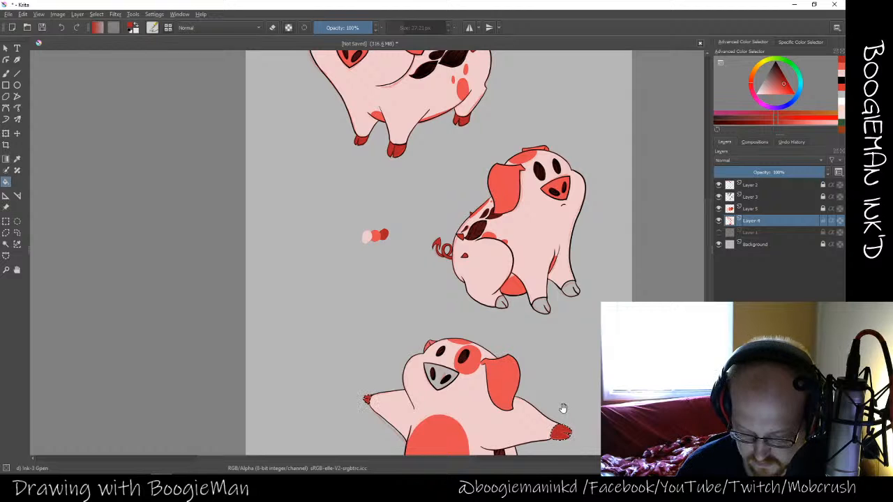
{"action": "left_click_drag", "start_coordinate": [563, 393], "coordinate": [490, 228]}
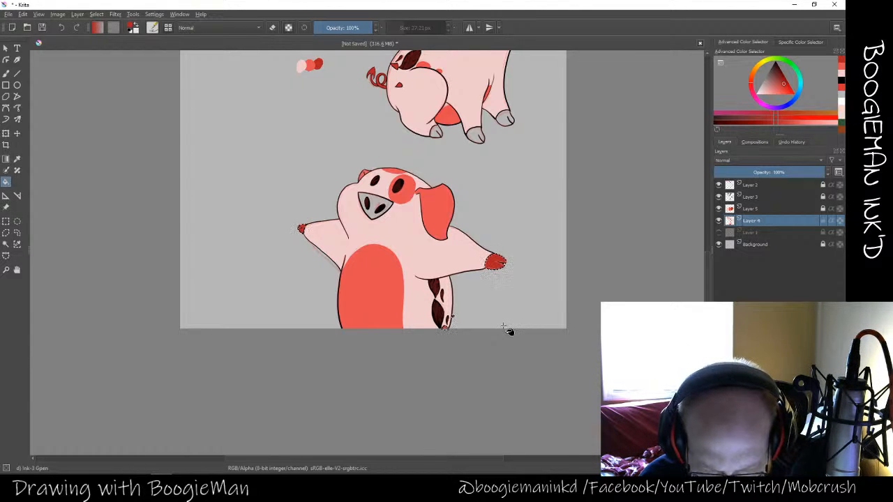
Hide the Layer 2 sketch, refill the selected hooves and spike with dark red on Layer 4, and clear the selection
{"action": "left_click", "coordinate": [719, 186]}
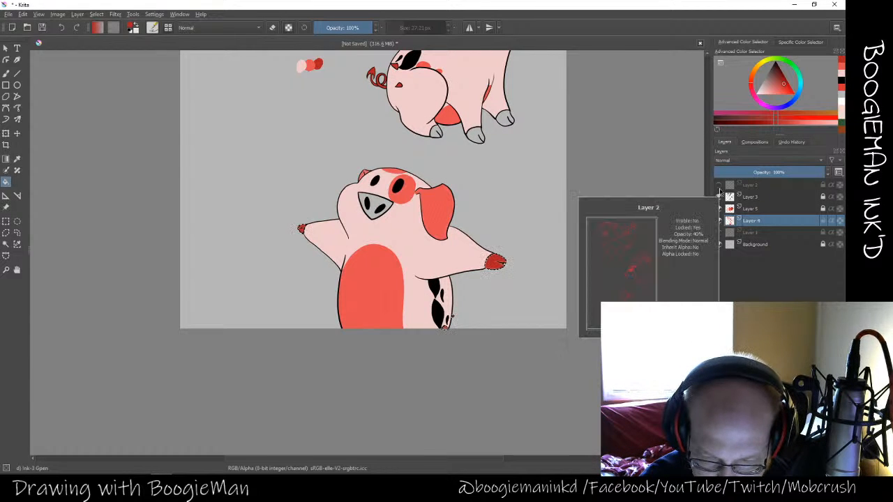
{"action": "left_click", "coordinate": [719, 186]}
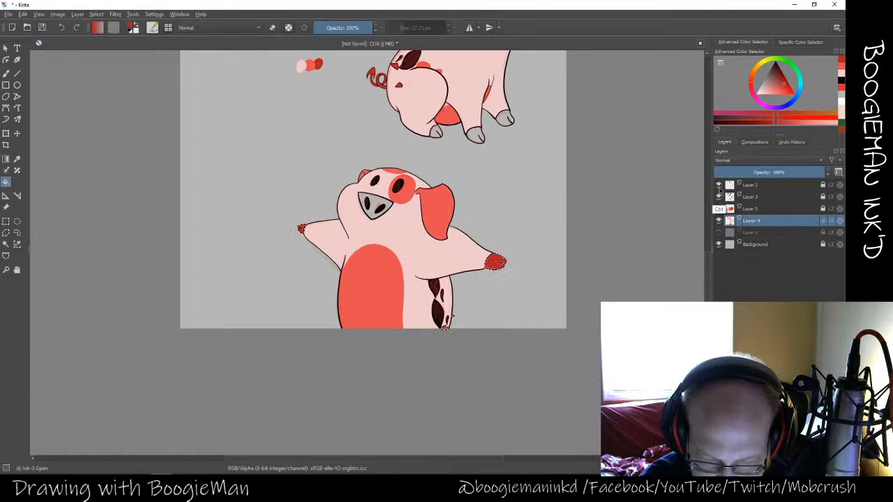
{"action": "left_click", "coordinate": [719, 186]}
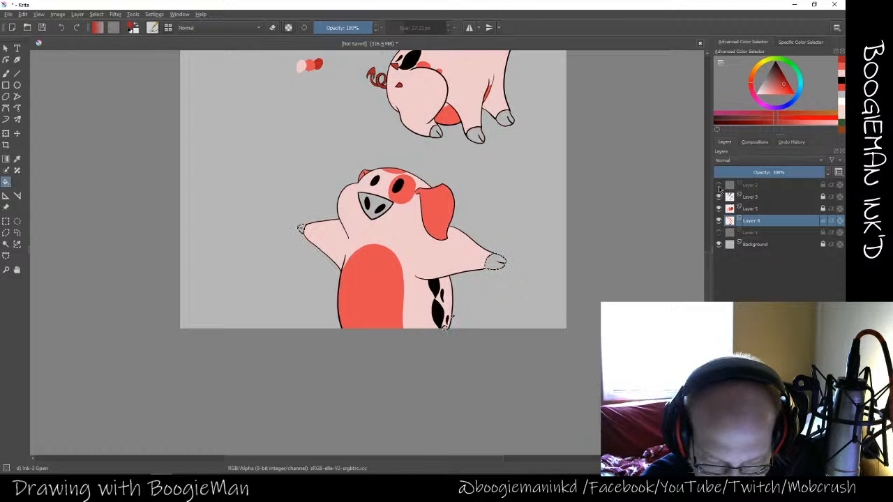
{"action": "mouse_move", "coordinate": [720, 189]}
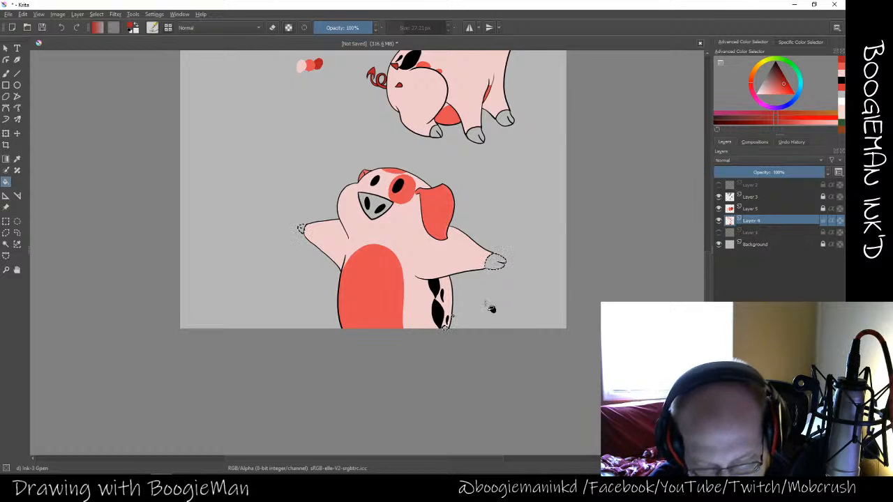
{"action": "left_click", "coordinate": [490, 274]}
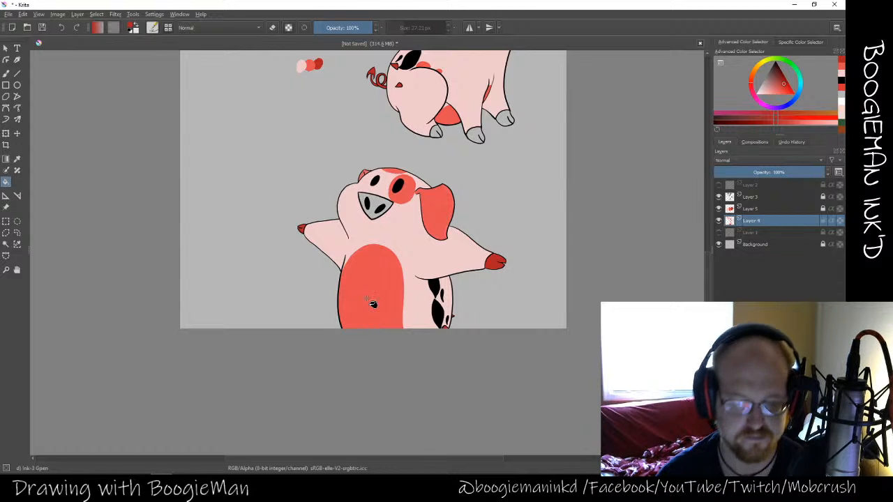
Paint the bottom pig's snout around the nostrils and its eye patch solid coral red with the 27.21 px brush
{"action": "left_click_drag", "start_coordinate": [343, 164], "coordinate": [364, 301]}
{"action": "left_click", "coordinate": [333, 198], "text": "ctrl"}
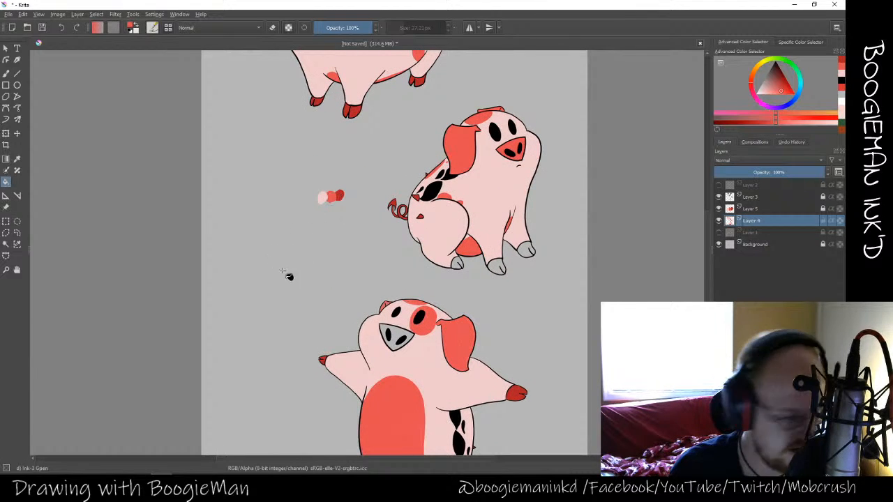
{"action": "key", "text": "b"}
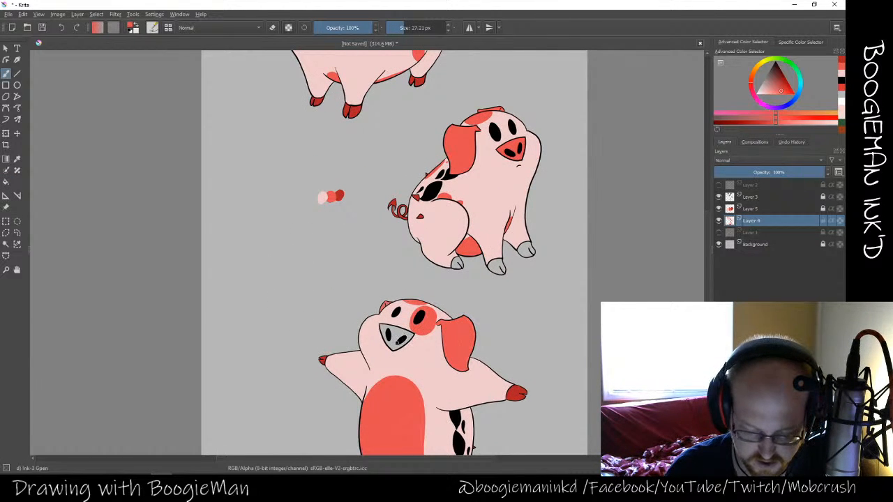
{"action": "key", "text": "ctrl+minus"}
{"action": "key", "text": "ctrl+minus"}
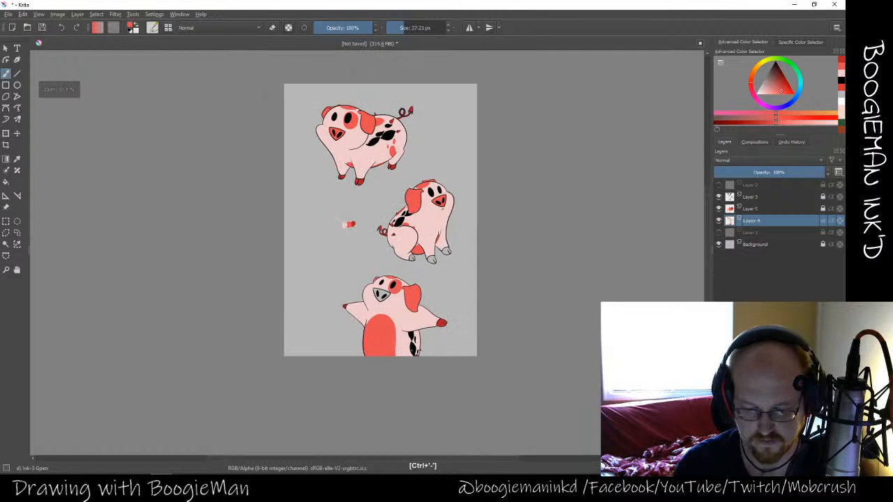
{"action": "key", "text": "ctrl+plus"}
{"action": "key", "text": "ctrl+plus"}
{"action": "key", "text": "ctrl+plus"}
{"action": "key", "text": "ctrl+plus"}
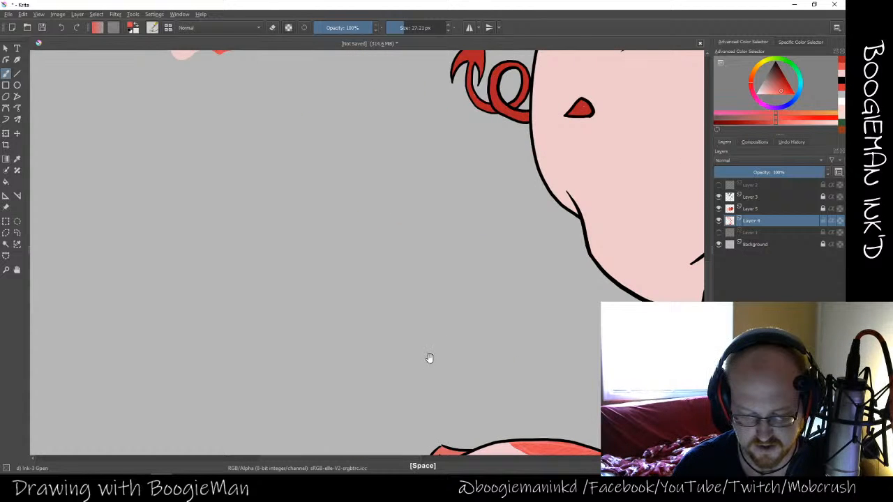
{"action": "left_click_drag", "start_coordinate": [429, 359], "coordinate": [370, 64]}
{"action": "mouse_move", "coordinate": [358, 254]}
{"action": "left_mouse_down"}
{"action": "mouse_move", "coordinate": [364, 284]}
{"action": "mouse_move", "coordinate": [358, 253]}
{"action": "mouse_move", "coordinate": [376, 249]}
{"action": "mouse_move", "coordinate": [366, 261]}
{"action": "mouse_move", "coordinate": [489, 294]}
{"action": "mouse_move", "coordinate": [473, 314]}
{"action": "left_mouse_up"}
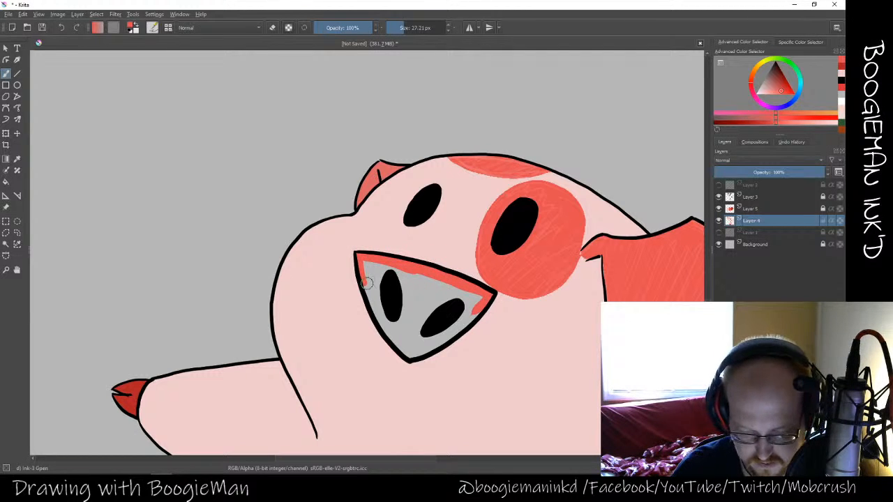
{"action": "left_click_drag", "start_coordinate": [366, 282], "coordinate": [373, 302]}
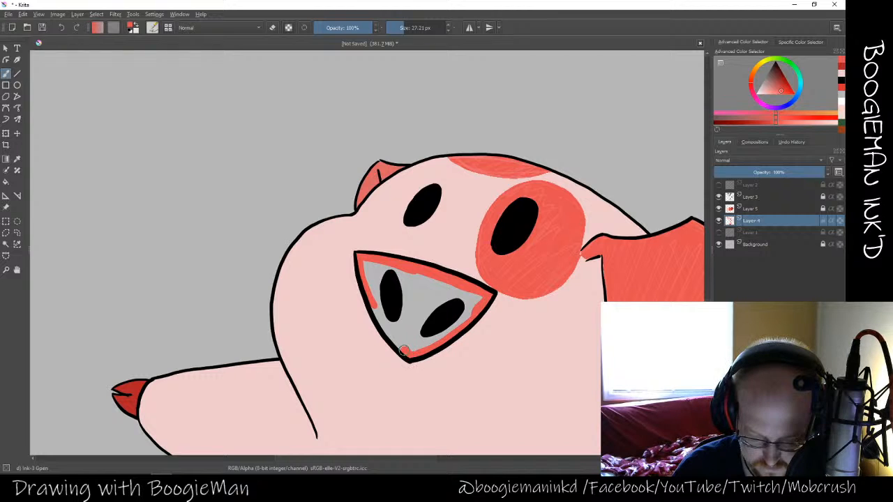
{"action": "mouse_move", "coordinate": [403, 350]}
{"action": "left_mouse_down"}
{"action": "mouse_move", "coordinate": [373, 308]}
{"action": "mouse_move", "coordinate": [367, 265]}
{"action": "mouse_move", "coordinate": [386, 304]}
{"action": "mouse_move", "coordinate": [376, 270]}
{"action": "mouse_move", "coordinate": [381, 289]}
{"action": "mouse_move", "coordinate": [388, 270]}
{"action": "mouse_move", "coordinate": [474, 306]}
{"action": "mouse_move", "coordinate": [414, 347]}
{"action": "mouse_move", "coordinate": [431, 341]}
{"action": "mouse_move", "coordinate": [405, 337]}
{"action": "mouse_move", "coordinate": [386, 309]}
{"action": "mouse_move", "coordinate": [396, 277]}
{"action": "mouse_move", "coordinate": [396, 288]}
{"action": "mouse_move", "coordinate": [427, 293]}
{"action": "mouse_move", "coordinate": [416, 332]}
{"action": "mouse_move", "coordinate": [449, 321]}
{"action": "left_mouse_up"}
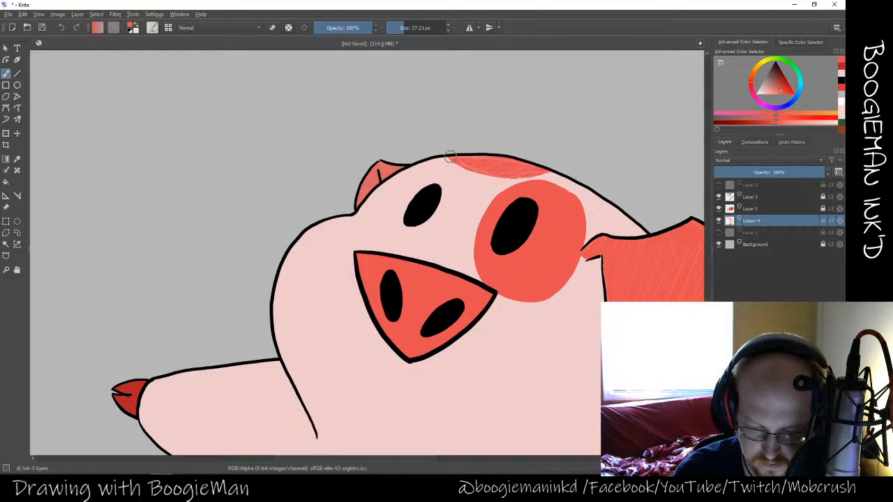
Paint over the streaks in the bottom pig's forehead marking with solid coral red
{"action": "mouse_move", "coordinate": [452, 155]}
{"action": "left_mouse_down"}
{"action": "mouse_move", "coordinate": [493, 173]}
{"action": "mouse_move", "coordinate": [532, 173]}
{"action": "left_mouse_up"}
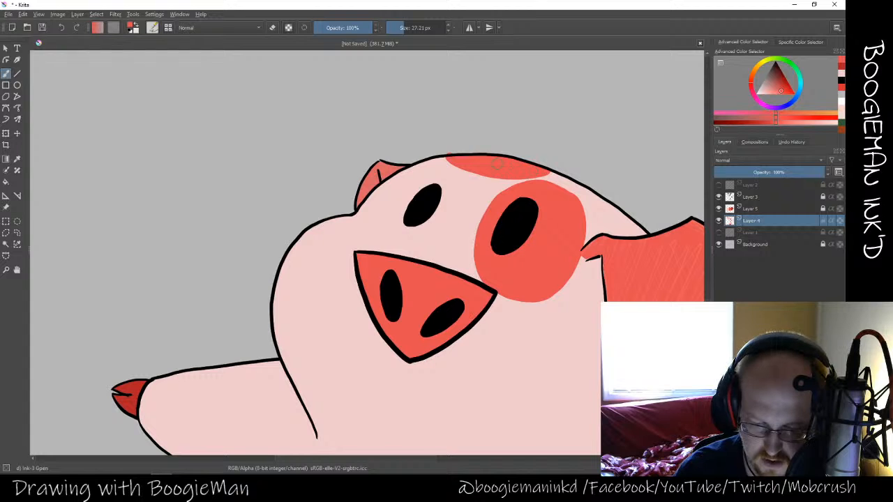
{"action": "key", "text": "e"}
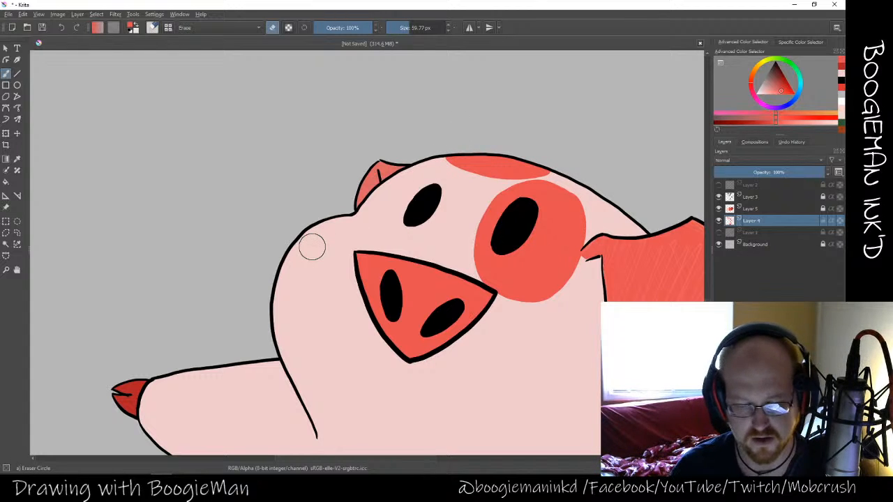
{"action": "key", "text": "e"}
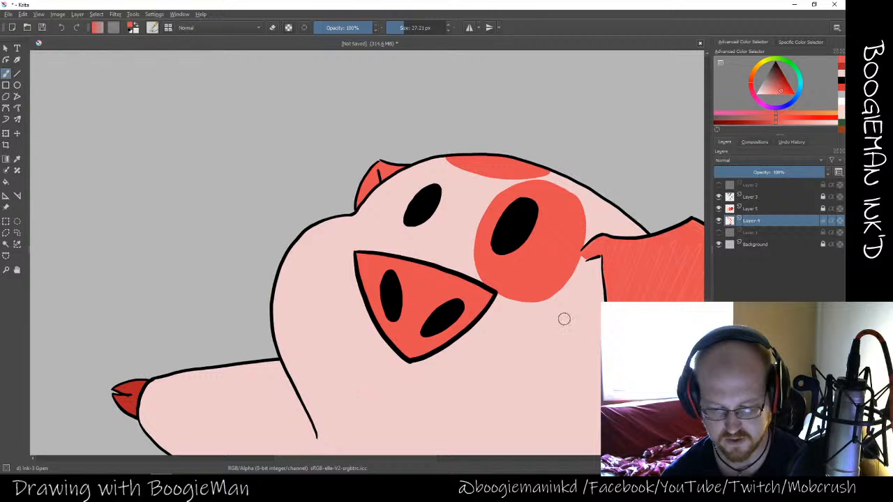
Paint the bottom pig's large floppy ear solid coral red up to its outline, touching up the ear's base with body pink
{"action": "left_click_drag", "start_coordinate": [540, 323], "coordinate": [393, 344]}
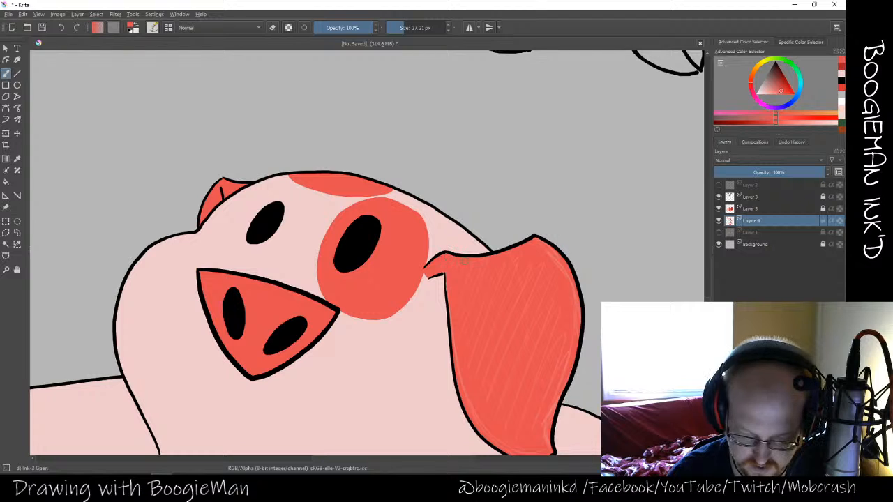
{"action": "mouse_move", "coordinate": [535, 243]}
{"action": "left_mouse_down"}
{"action": "mouse_move", "coordinate": [438, 268]}
{"action": "mouse_move", "coordinate": [446, 261]}
{"action": "mouse_move", "coordinate": [458, 352]}
{"action": "left_mouse_up"}
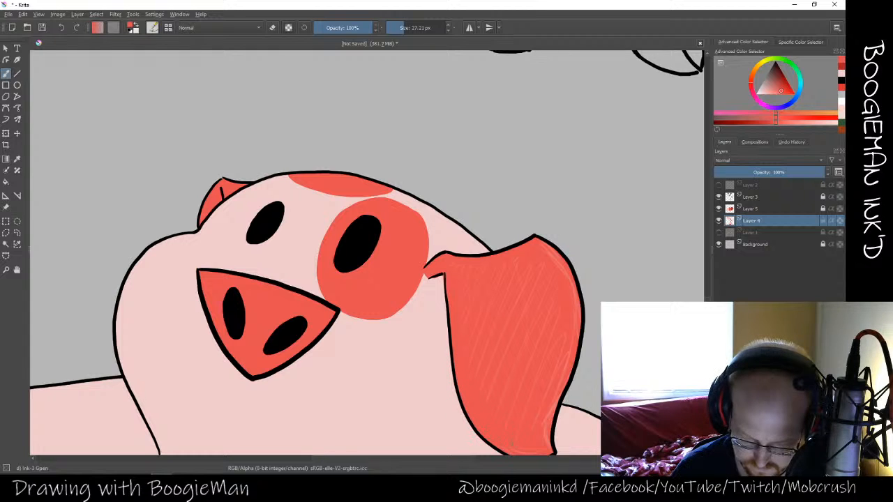
{"action": "left_click_drag", "start_coordinate": [515, 421], "coordinate": [509, 342]}
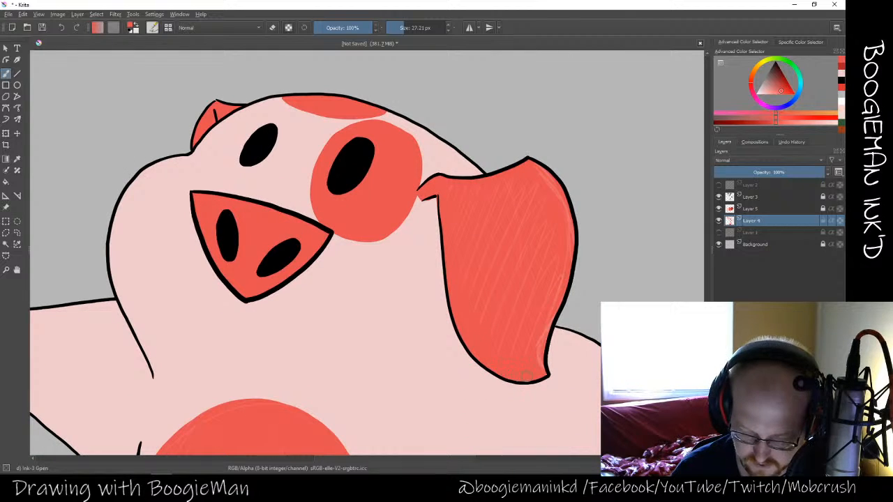
{"action": "mouse_move", "coordinate": [527, 377]}
{"action": "left_mouse_down"}
{"action": "mouse_move", "coordinate": [544, 373]}
{"action": "mouse_move", "coordinate": [544, 340]}
{"action": "mouse_move", "coordinate": [571, 269]}
{"action": "mouse_move", "coordinate": [564, 200]}
{"action": "mouse_move", "coordinate": [526, 160]}
{"action": "left_mouse_up"}
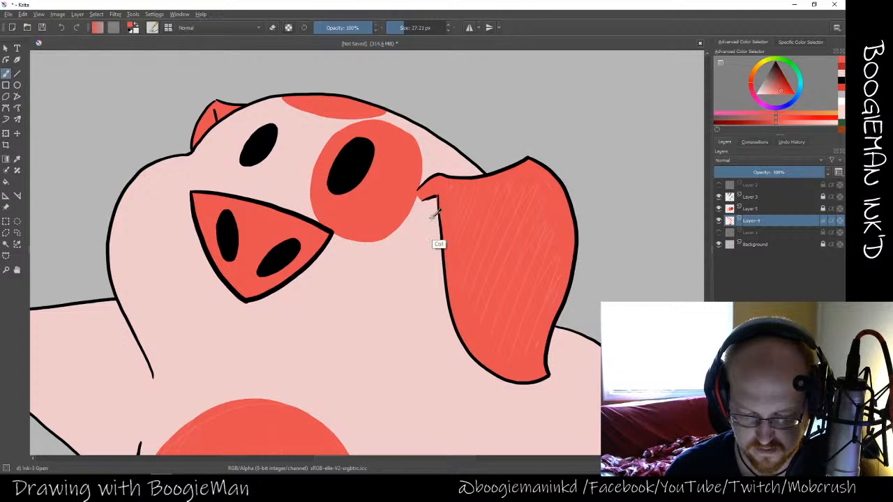
{"action": "left_click", "coordinate": [433, 215], "text": "ctrl"}
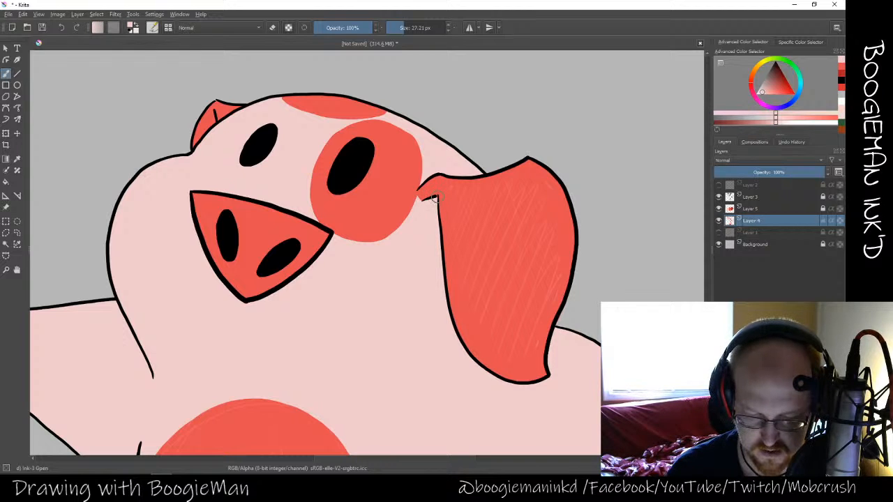
{"action": "left_click", "coordinate": [453, 212], "text": "ctrl"}
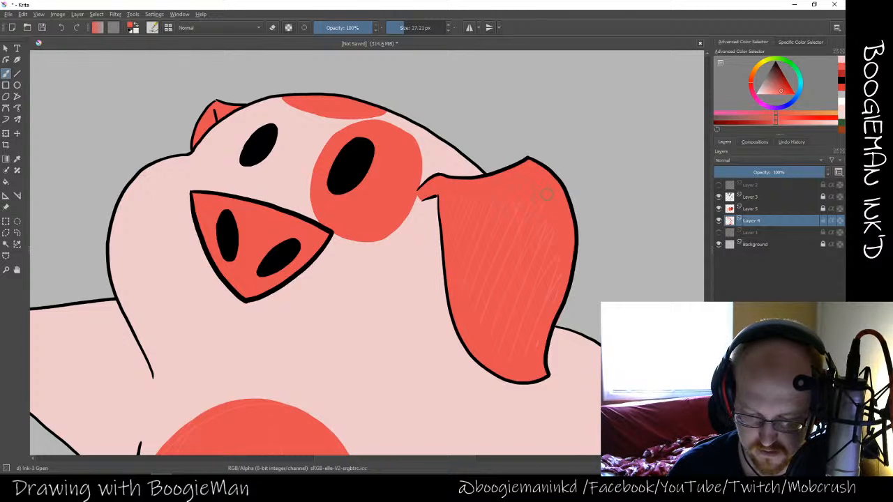
{"action": "left_click_drag", "start_coordinate": [528, 211], "coordinate": [522, 260]}
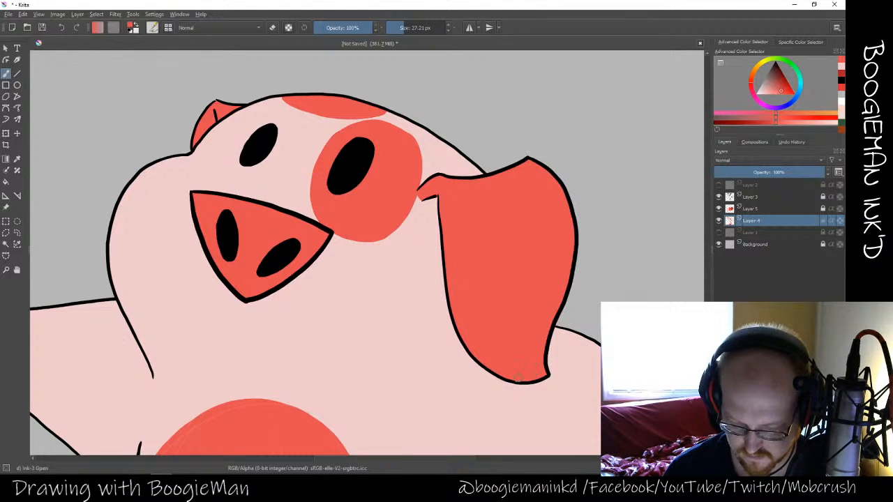
Even out the bottom pig's belly marking with coral red, smoothing its curved edge and covering the streaks
{"action": "left_click_drag", "start_coordinate": [386, 392], "coordinate": [511, 93]}
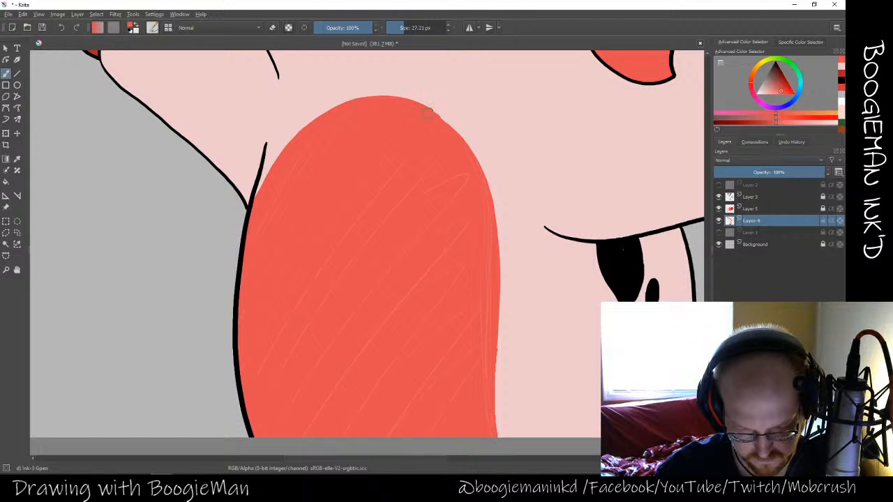
{"action": "mouse_move", "coordinate": [482, 168]}
{"action": "left_mouse_down"}
{"action": "mouse_move", "coordinate": [505, 242]}
{"action": "mouse_move", "coordinate": [501, 462]}
{"action": "left_mouse_up"}
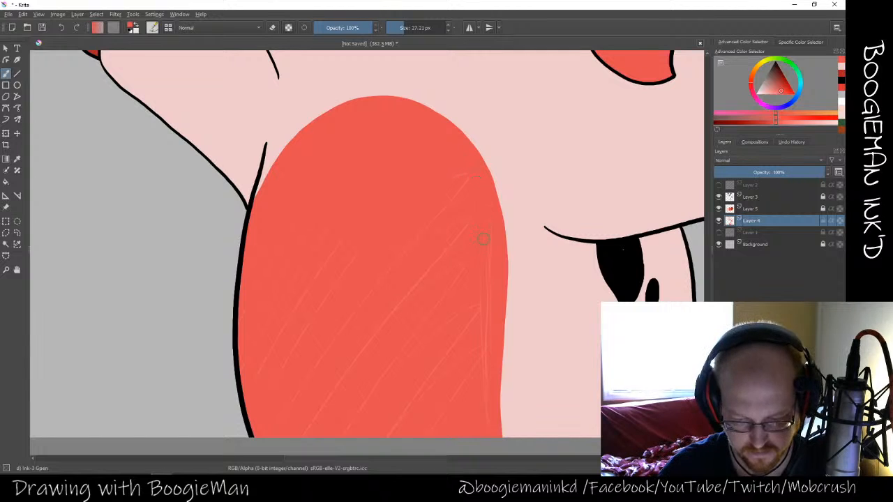
{"action": "left_click_drag", "start_coordinate": [485, 265], "coordinate": [486, 363]}
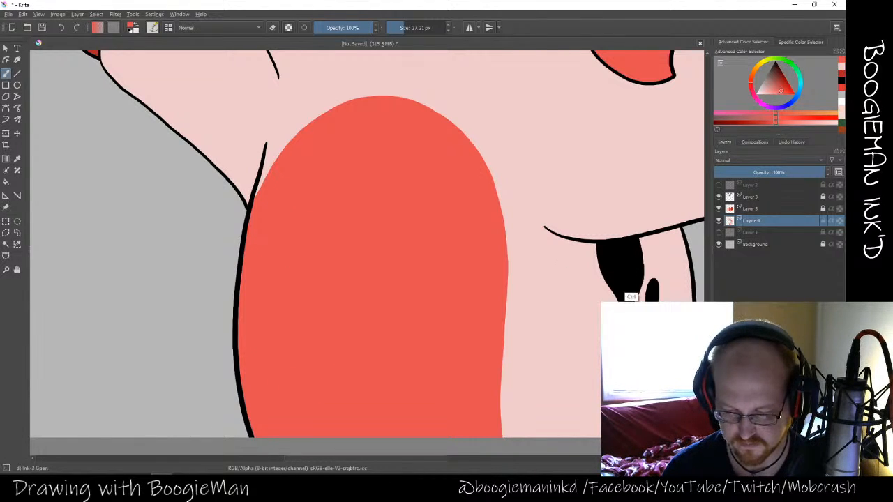
Touch up the edge of the upper black spot on the bottom pig's back with black on Layer 3
{"action": "left_click", "coordinate": [628, 289], "text": "ctrl"}
{"action": "left_click", "coordinate": [746, 198]}
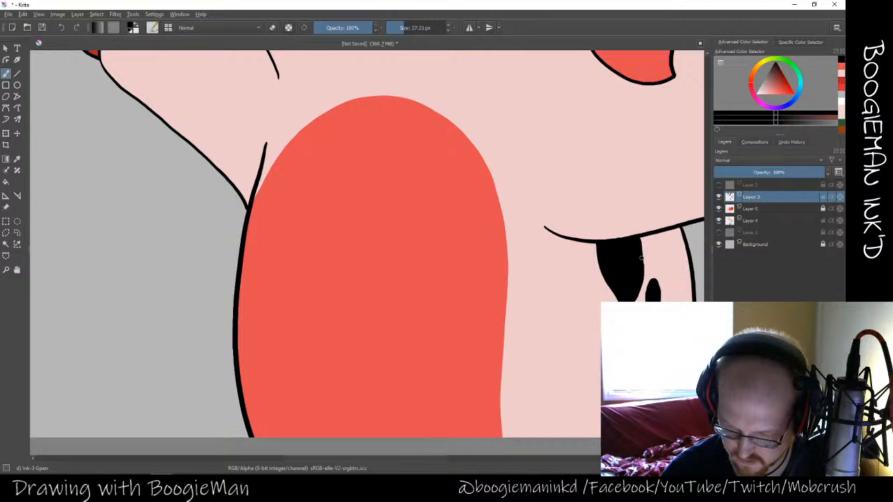
{"action": "mouse_move", "coordinate": [641, 259]}
{"action": "left_mouse_down"}
{"action": "mouse_move", "coordinate": [641, 241]}
{"action": "mouse_move", "coordinate": [641, 277]}
{"action": "left_mouse_up"}
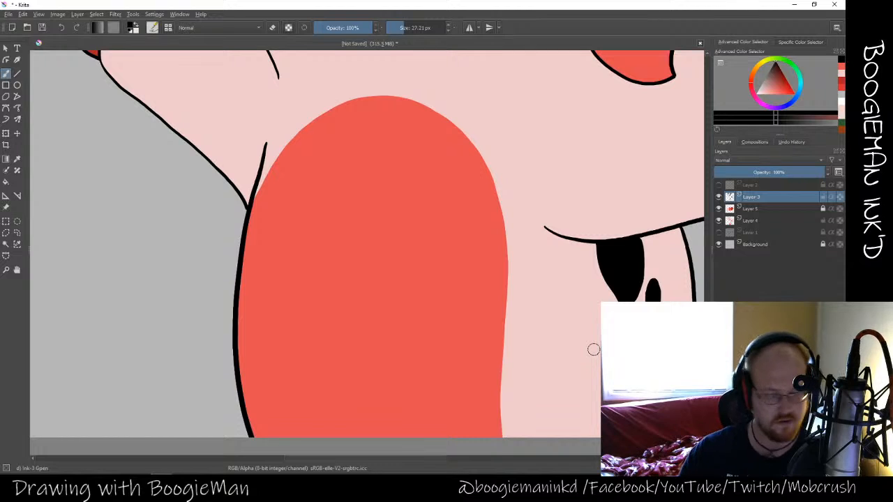
{"action": "left_click_drag", "start_coordinate": [534, 261], "coordinate": [493, 377]}
{"action": "left_click_drag", "start_coordinate": [506, 291], "coordinate": [472, 412]}
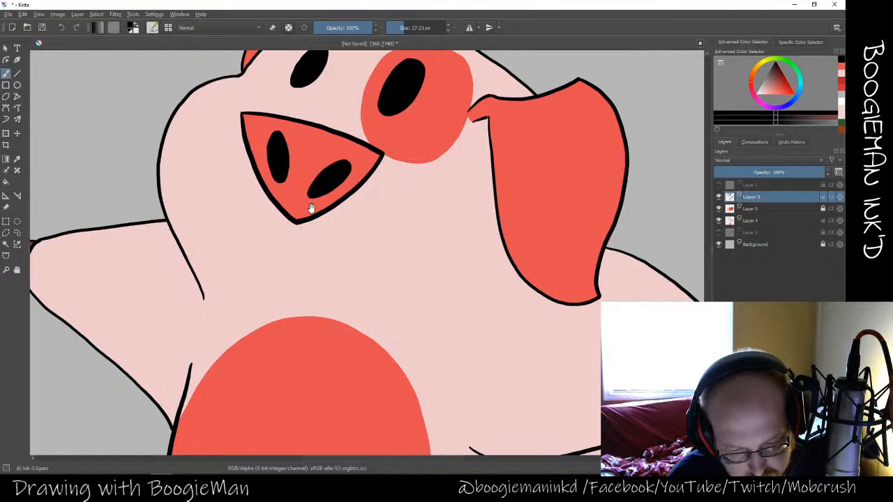
{"action": "mouse_move", "coordinate": [312, 209]}
{"action": "left_mouse_down"}
{"action": "mouse_move", "coordinate": [391, 314]}
{"action": "mouse_move", "coordinate": [475, 370]}
{"action": "left_mouse_up"}
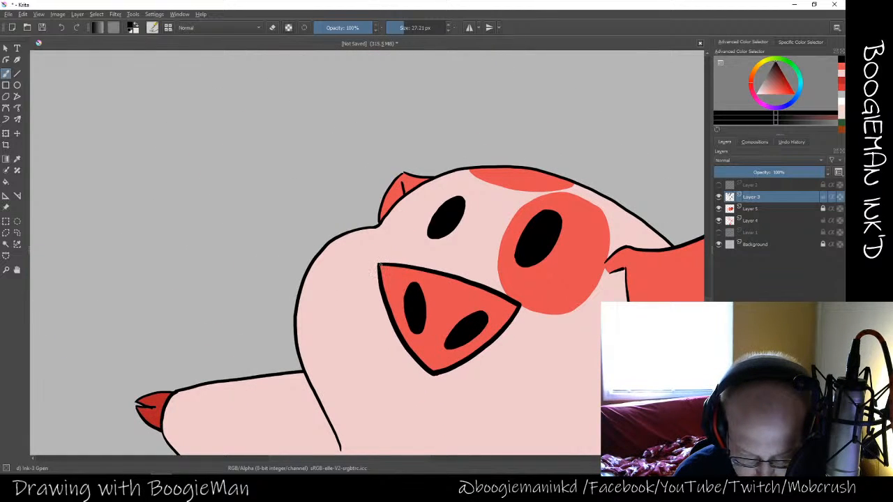
Touch up the black line art at the bottom pig's snout corner, far ear tip and lower edge of the eye
{"action": "left_click_drag", "start_coordinate": [379, 265], "coordinate": [388, 263]}
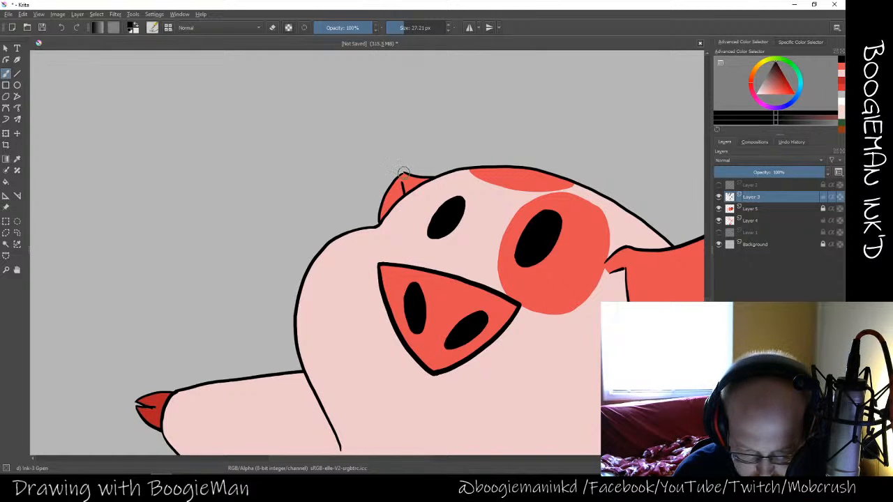
{"action": "left_click_drag", "start_coordinate": [401, 174], "coordinate": [404, 173]}
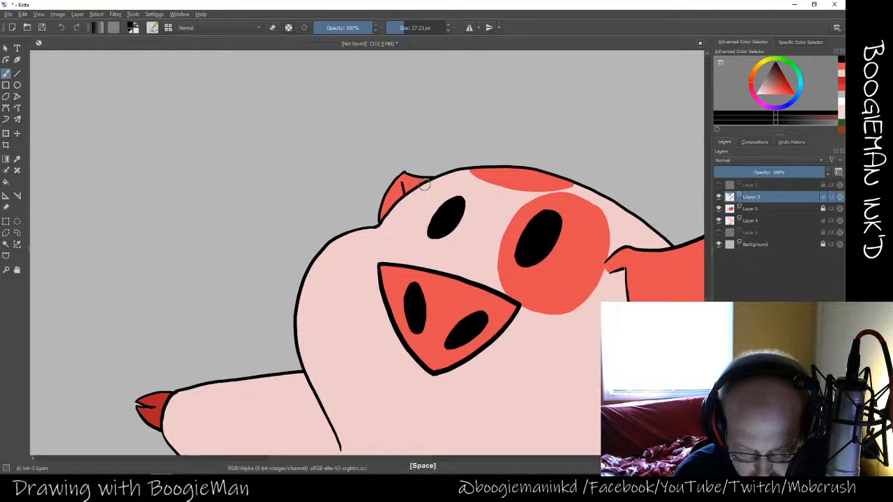
{"action": "key", "text": "ctrl+z"}
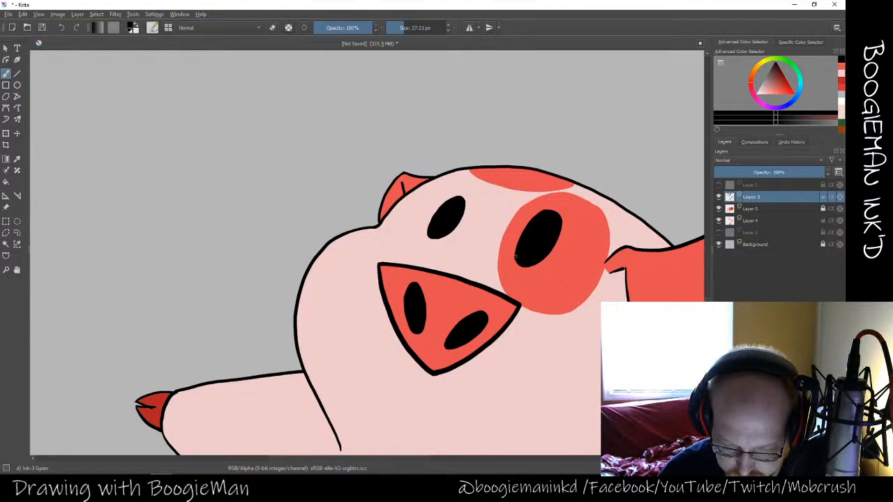
{"action": "key", "text": "ctrl+z"}
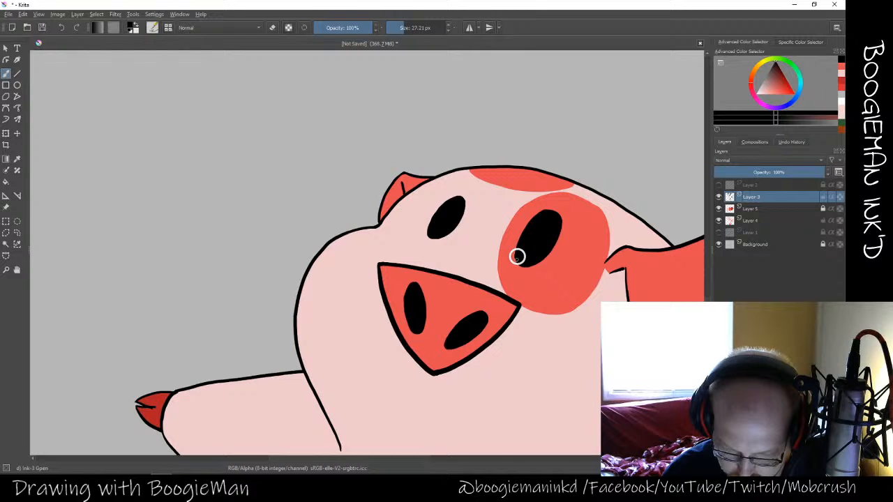
{"action": "left_click_drag", "start_coordinate": [517, 256], "coordinate": [518, 263]}
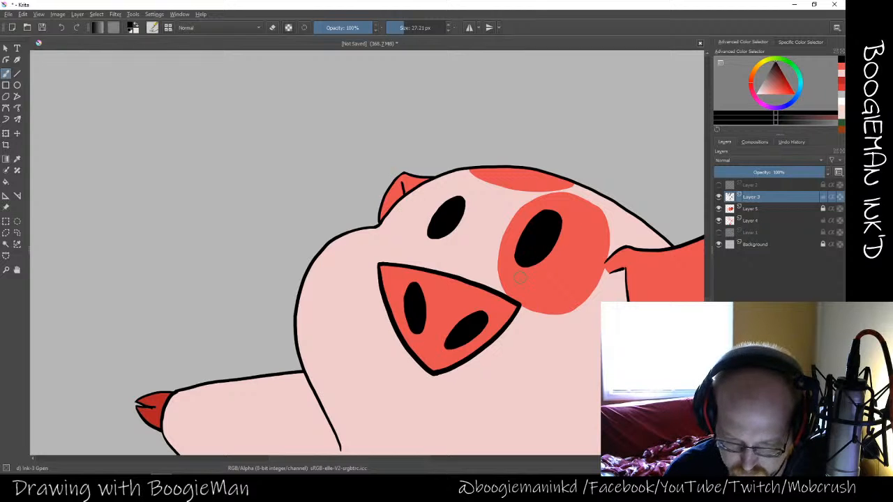
Sample dark red from the bottom pig's hoof and fill the middle pig's rear hoof with it on Layer 4
{"action": "key", "text": "ctrl+minus"}
{"action": "key", "text": "ctrl+minus"}
{"action": "key", "text": "ctrl+minus"}
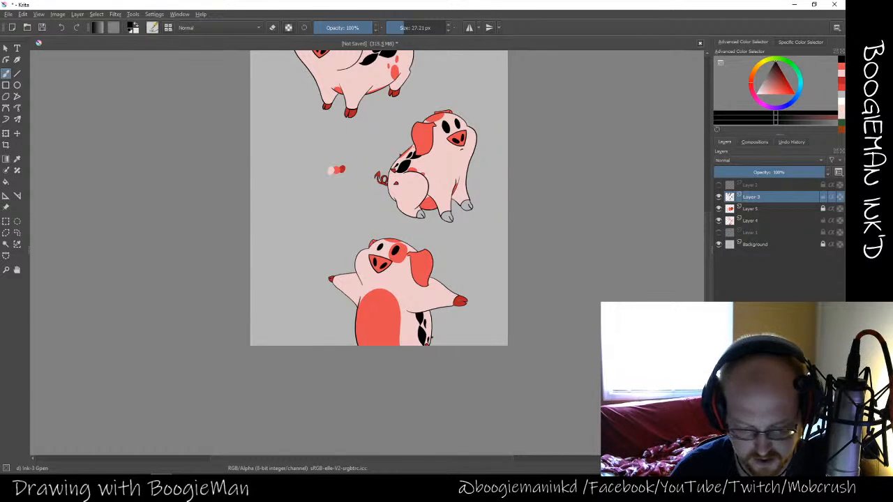
{"action": "left_click", "coordinate": [462, 301], "text": "ctrl"}
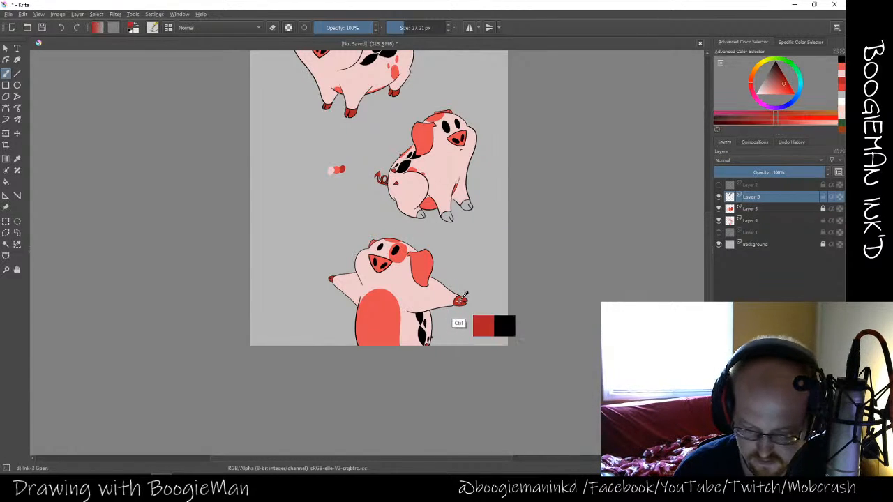
{"action": "left_click", "coordinate": [752, 220]}
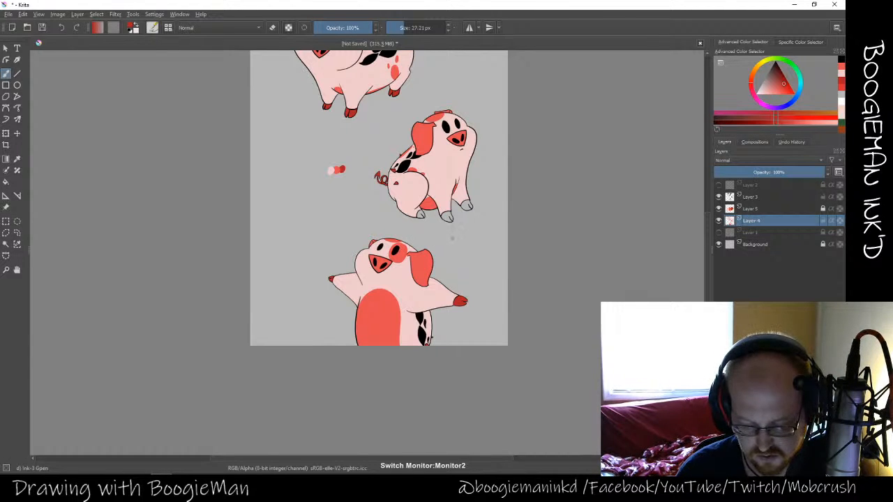
{"action": "key", "text": "ctrl+plus"}
{"action": "key", "text": "ctrl+plus"}
{"action": "key", "text": "ctrl+plus"}
{"action": "left_click_drag", "start_coordinate": [502, 221], "coordinate": [231, 391]}
{"action": "left_click_drag", "start_coordinate": [419, 284], "coordinate": [396, 314]}
{"action": "mouse_move", "coordinate": [276, 305]}
{"action": "left_mouse_down"}
{"action": "mouse_move", "coordinate": [287, 285]}
{"action": "mouse_move", "coordinate": [304, 308]}
{"action": "mouse_move", "coordinate": [278, 310]}
{"action": "mouse_move", "coordinate": [286, 289]}
{"action": "mouse_move", "coordinate": [293, 300]}
{"action": "left_mouse_up"}
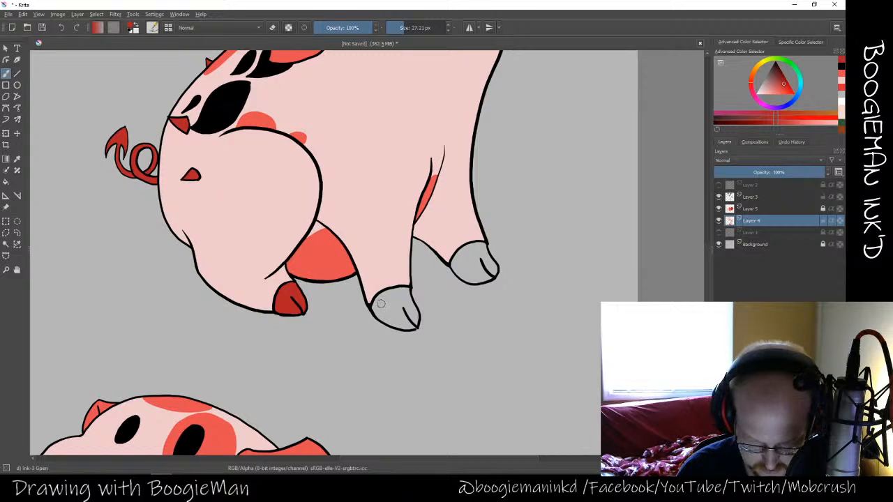
Fill the middle pig's two front hooves with dark red up to their outlines
{"action": "mouse_move", "coordinate": [374, 308]}
{"action": "left_mouse_down"}
{"action": "mouse_move", "coordinate": [406, 291]}
{"action": "mouse_move", "coordinate": [415, 326]}
{"action": "left_mouse_up"}
{"action": "mouse_move", "coordinate": [375, 307]}
{"action": "left_mouse_down"}
{"action": "mouse_move", "coordinate": [413, 325]}
{"action": "mouse_move", "coordinate": [400, 297]}
{"action": "mouse_move", "coordinate": [382, 307]}
{"action": "mouse_move", "coordinate": [405, 295]}
{"action": "mouse_move", "coordinate": [381, 310]}
{"action": "mouse_move", "coordinate": [393, 304]}
{"action": "mouse_move", "coordinate": [417, 313]}
{"action": "left_mouse_up"}
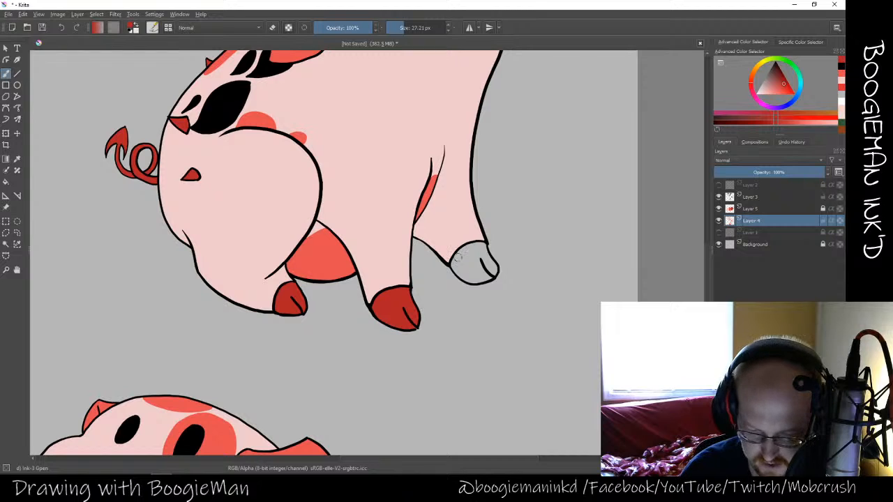
{"action": "mouse_move", "coordinate": [454, 265]}
{"action": "left_mouse_down"}
{"action": "mouse_move", "coordinate": [481, 245]}
{"action": "mouse_move", "coordinate": [493, 271]}
{"action": "mouse_move", "coordinate": [454, 267]}
{"action": "mouse_move", "coordinate": [473, 281]}
{"action": "mouse_move", "coordinate": [488, 272]}
{"action": "mouse_move", "coordinate": [468, 274]}
{"action": "mouse_move", "coordinate": [483, 262]}
{"action": "mouse_move", "coordinate": [481, 255]}
{"action": "left_mouse_up"}
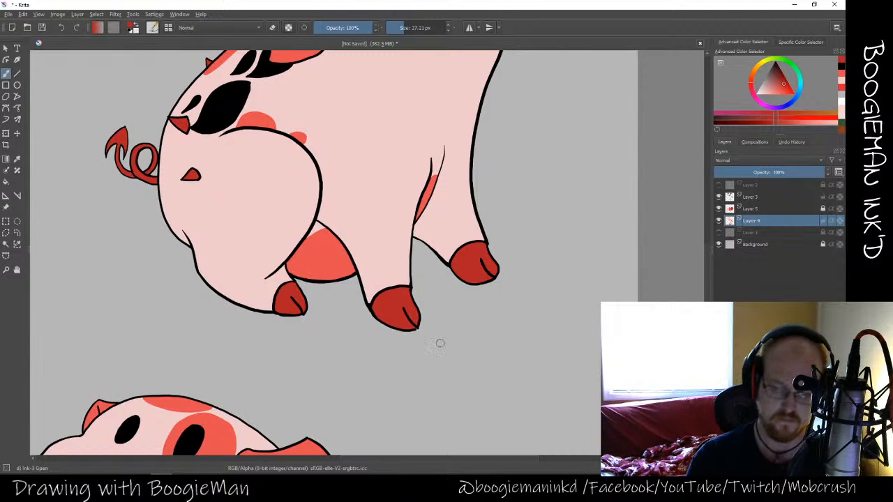
Hide Layer 5, which holds the colour swatches beside the pigs
{"action": "key", "text": "ctrl+minus"}
{"action": "key", "text": "ctrl+minus"}
{"action": "key", "text": "ctrl+minus"}
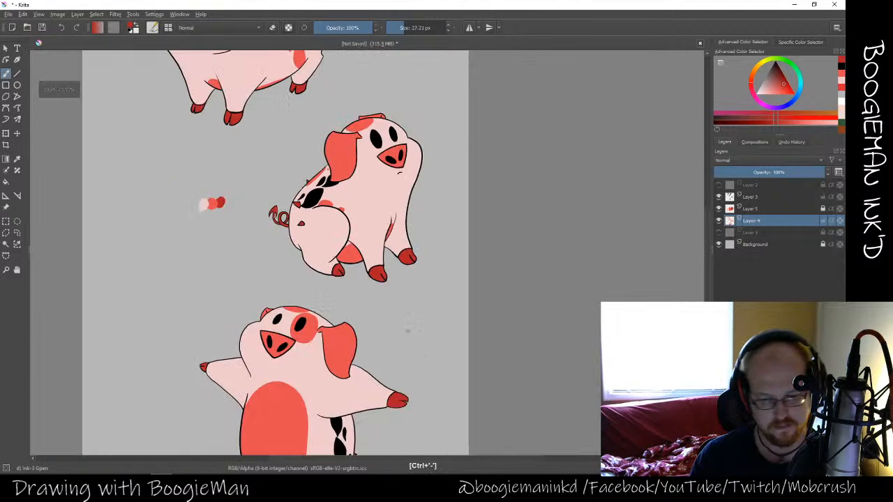
{"action": "left_click_drag", "start_coordinate": [372, 294], "coordinate": [409, 372]}
{"action": "left_click", "coordinate": [718, 209]}
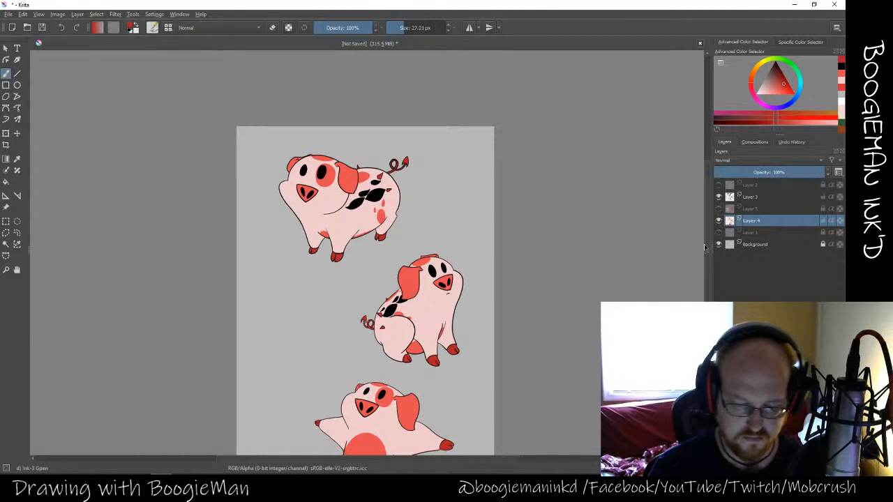
Handwrite the title "Fat Nuggets" beside the middle pig on Layer 3, in black with a 19.84 px brush
{"action": "left_click", "coordinate": [760, 199]}
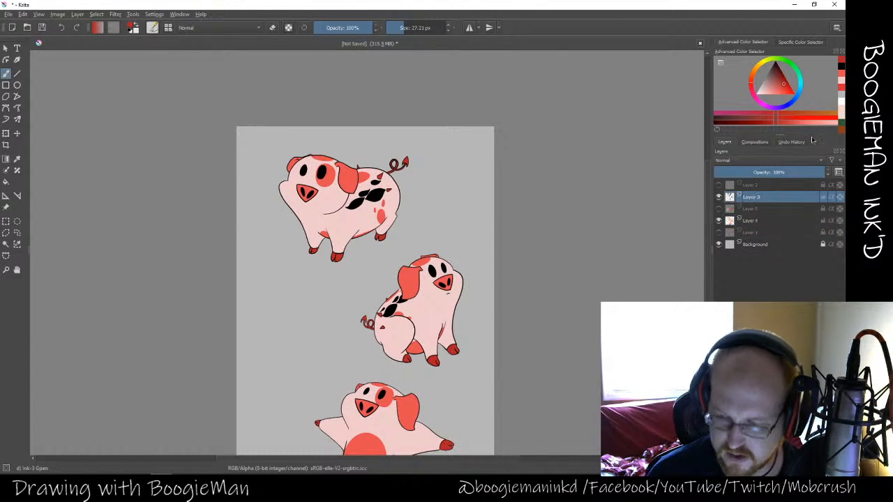
{"action": "left_click", "coordinate": [842, 66]}
{"action": "left_click_drag", "start_coordinate": [404, 27], "coordinate": [402, 28]}
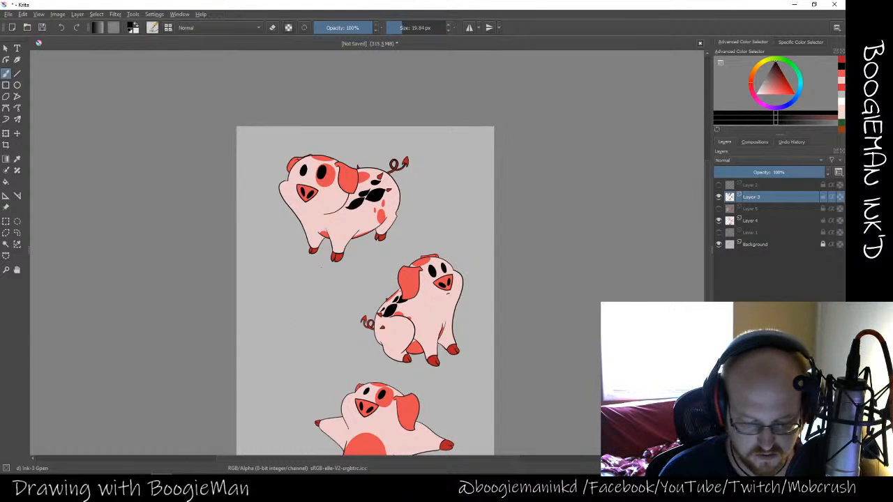
{"action": "mouse_move", "coordinate": [279, 294]}
{"action": "left_mouse_down"}
{"action": "mouse_move", "coordinate": [276, 318]}
{"action": "mouse_move", "coordinate": [287, 293]}
{"action": "mouse_move", "coordinate": [293, 315]}
{"action": "left_mouse_up"}
{"action": "mouse_move", "coordinate": [300, 291]}
{"action": "left_mouse_down"}
{"action": "mouse_move", "coordinate": [298, 314]}
{"action": "mouse_move", "coordinate": [309, 296]}
{"action": "left_mouse_up"}
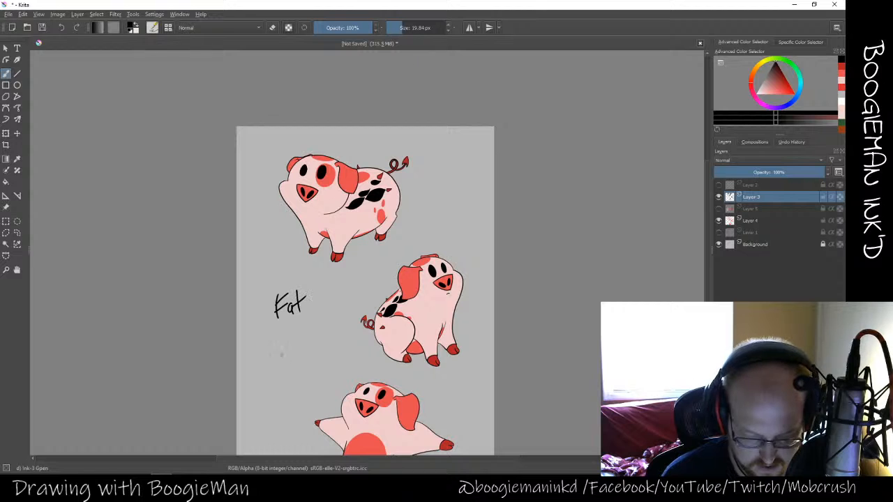
{"action": "mouse_move", "coordinate": [287, 325]}
{"action": "left_mouse_down"}
{"action": "mouse_move", "coordinate": [307, 337]}
{"action": "mouse_move", "coordinate": [313, 327]}
{"action": "mouse_move", "coordinate": [321, 338]}
{"action": "mouse_move", "coordinate": [325, 324]}
{"action": "mouse_move", "coordinate": [319, 354]}
{"action": "left_mouse_up"}
{"action": "mouse_move", "coordinate": [330, 322]}
{"action": "left_mouse_down"}
{"action": "mouse_move", "coordinate": [326, 349]}
{"action": "mouse_move", "coordinate": [336, 325]}
{"action": "left_mouse_up"}
{"action": "mouse_move", "coordinate": [330, 311]}
{"action": "left_mouse_down"}
{"action": "mouse_move", "coordinate": [341, 309]}
{"action": "mouse_move", "coordinate": [340, 320]}
{"action": "left_mouse_up"}
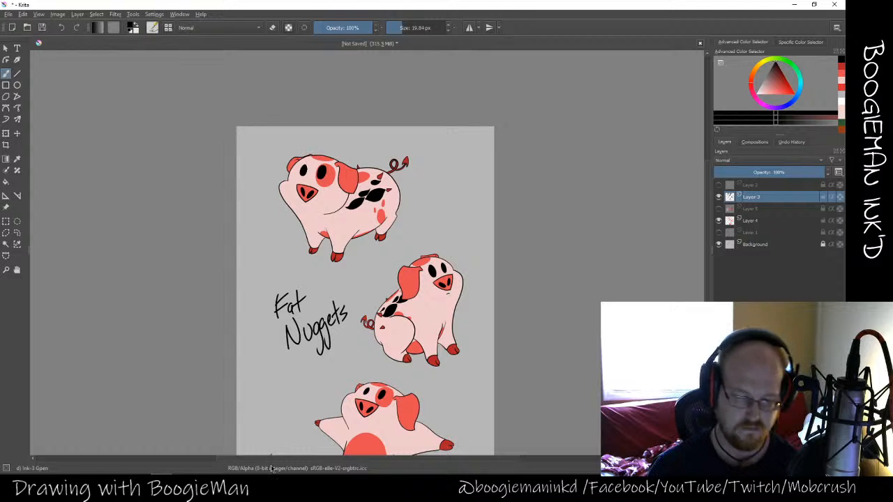
Handwrite "from Hazbin Hotel" in small black lettering beneath the title
{"action": "key", "text": "space"}
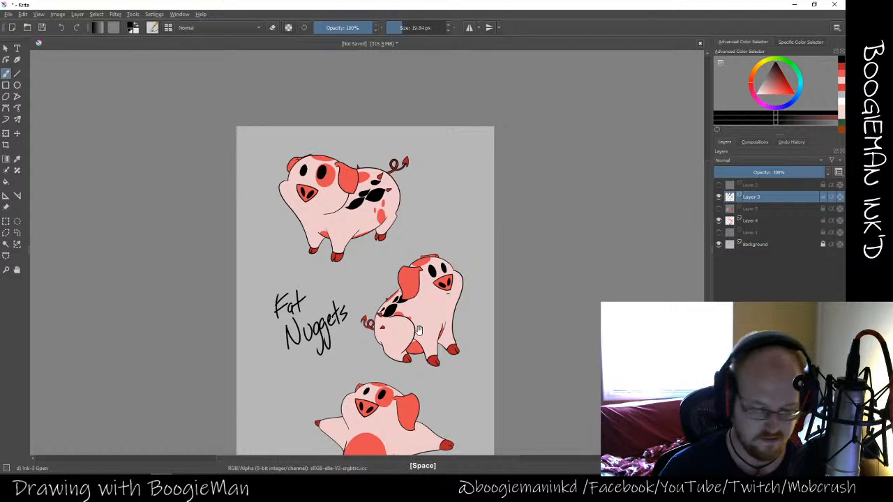
{"action": "left_click_drag", "start_coordinate": [419, 331], "coordinate": [370, 279]}
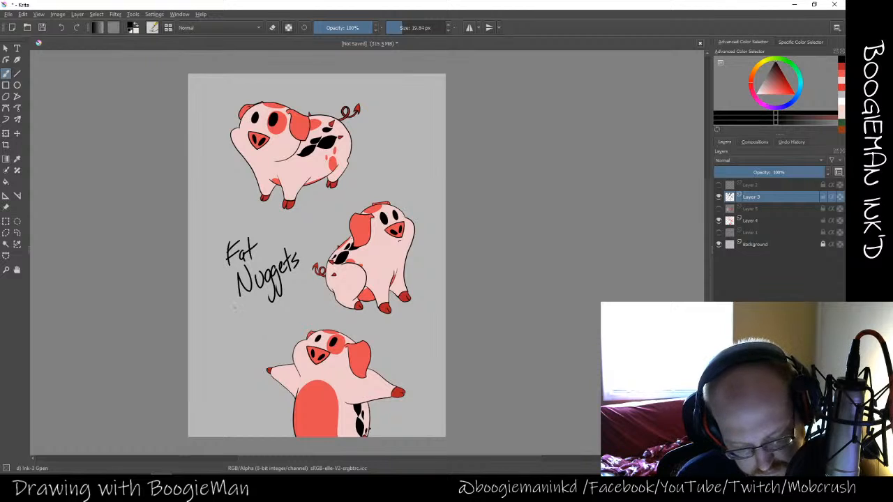
{"action": "mouse_move", "coordinate": [238, 303]}
{"action": "left_mouse_down"}
{"action": "mouse_move", "coordinate": [235, 314]}
{"action": "mouse_move", "coordinate": [261, 323]}
{"action": "mouse_move", "coordinate": [274, 308]}
{"action": "mouse_move", "coordinate": [284, 317]}
{"action": "mouse_move", "coordinate": [288, 306]}
{"action": "mouse_move", "coordinate": [287, 333]}
{"action": "mouse_move", "coordinate": [293, 328]}
{"action": "left_mouse_up"}
{"action": "left_click_drag", "start_coordinate": [288, 321], "coordinate": [296, 326]}
{"action": "mouse_move", "coordinate": [299, 307]}
{"action": "left_mouse_down"}
{"action": "mouse_move", "coordinate": [298, 329]}
{"action": "mouse_move", "coordinate": [301, 323]}
{"action": "left_mouse_up"}
{"action": "left_click_drag", "start_coordinate": [300, 318], "coordinate": [309, 327]}
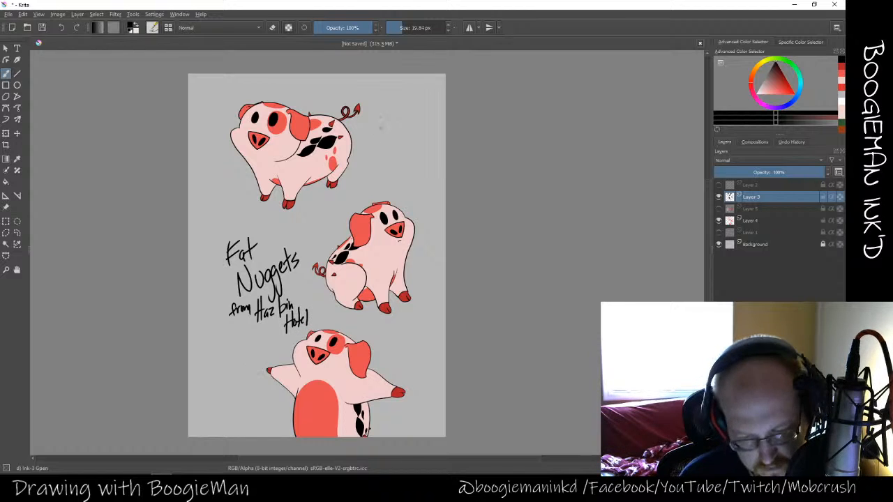
Sign the artist's full name and nickname in black handwriting on three lines beside the top pig's rump
{"action": "left_click_drag", "start_coordinate": [363, 170], "coordinate": [376, 125]}
{"action": "left_click_drag", "start_coordinate": [378, 156], "coordinate": [381, 166]}
{"action": "mouse_move", "coordinate": [387, 133]}
{"action": "left_mouse_down"}
{"action": "mouse_move", "coordinate": [385, 158]}
{"action": "mouse_move", "coordinate": [391, 149]}
{"action": "left_mouse_up"}
{"action": "left_click_drag", "start_coordinate": [388, 156], "coordinate": [404, 162]}
{"action": "mouse_move", "coordinate": [403, 162]}
{"action": "left_mouse_down"}
{"action": "mouse_move", "coordinate": [413, 159]}
{"action": "mouse_move", "coordinate": [374, 185]}
{"action": "mouse_move", "coordinate": [393, 177]}
{"action": "mouse_move", "coordinate": [391, 189]}
{"action": "mouse_move", "coordinate": [414, 163]}
{"action": "mouse_move", "coordinate": [428, 178]}
{"action": "left_mouse_up"}
{"action": "mouse_move", "coordinate": [428, 178]}
{"action": "left_mouse_down"}
{"action": "mouse_move", "coordinate": [399, 200]}
{"action": "mouse_move", "coordinate": [407, 188]}
{"action": "mouse_move", "coordinate": [409, 199]}
{"action": "mouse_move", "coordinate": [435, 197]}
{"action": "left_mouse_up"}
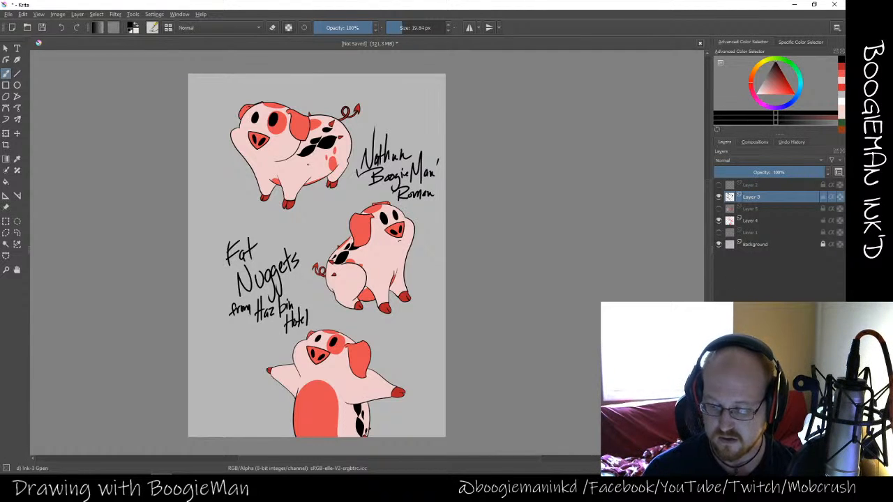
Add a new layer above Layer 3 and circle the top pig's chest, front hooves and rear hoof in white
{"action": "key", "text": "Insert"}
{"action": "key", "text": "x"}
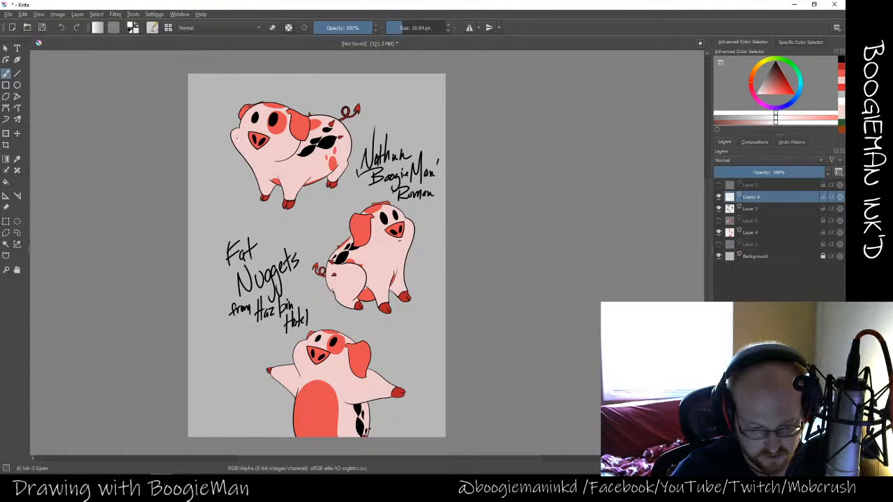
{"action": "left_click_drag", "start_coordinate": [237, 139], "coordinate": [259, 168]}
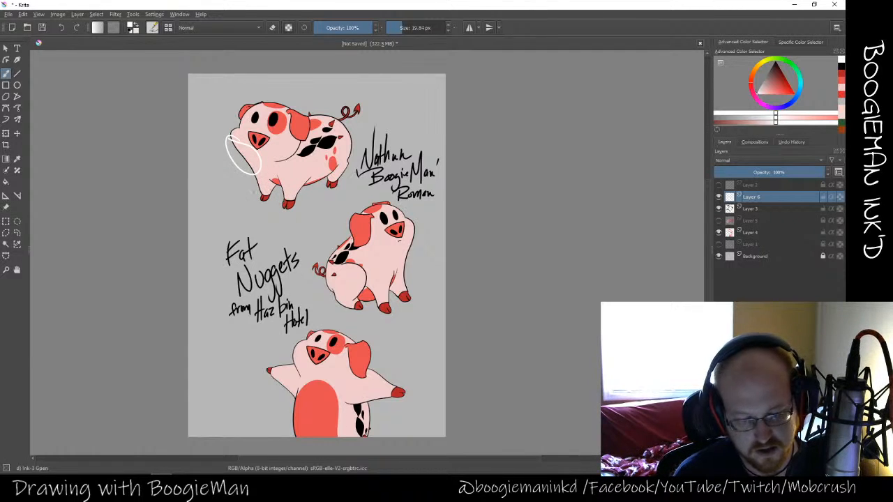
{"action": "mouse_move", "coordinate": [268, 188]}
{"action": "left_mouse_down"}
{"action": "mouse_move", "coordinate": [307, 198]}
{"action": "mouse_move", "coordinate": [255, 188]}
{"action": "left_mouse_up"}
{"action": "left_click_drag", "start_coordinate": [328, 175], "coordinate": [318, 181]}
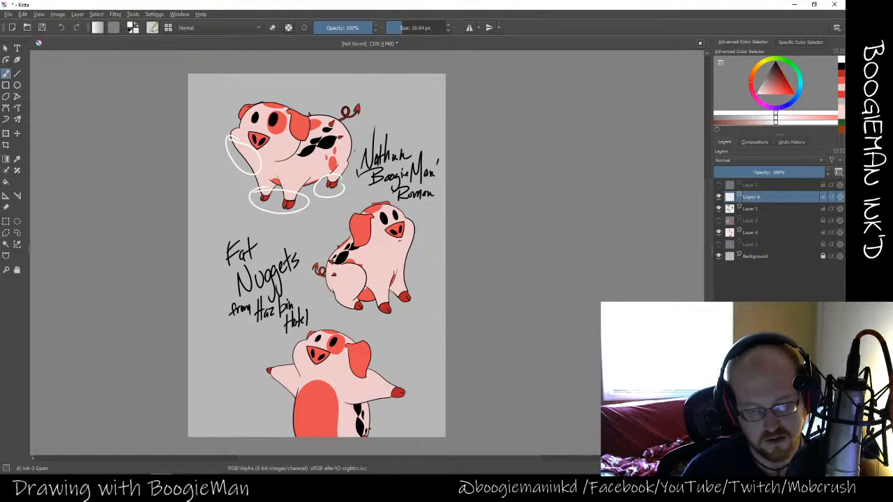
{"action": "left_click_drag", "start_coordinate": [347, 148], "coordinate": [350, 150]}
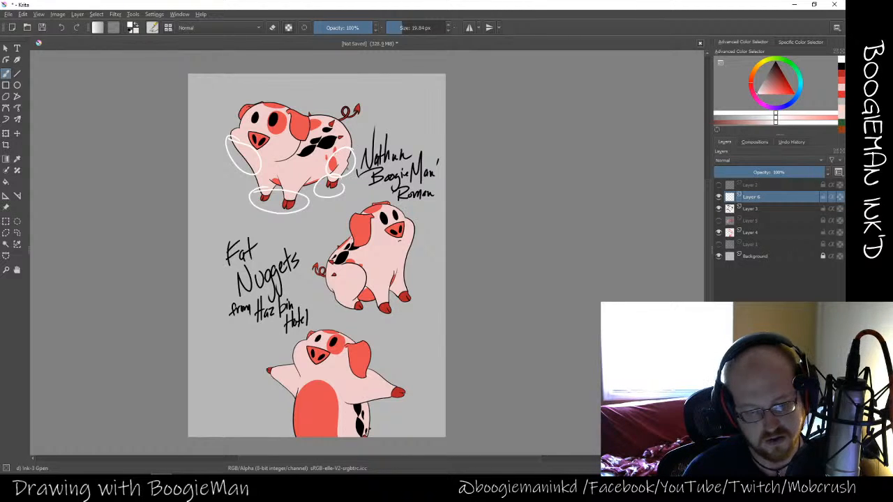
{"action": "key", "text": "ctrl+z"}
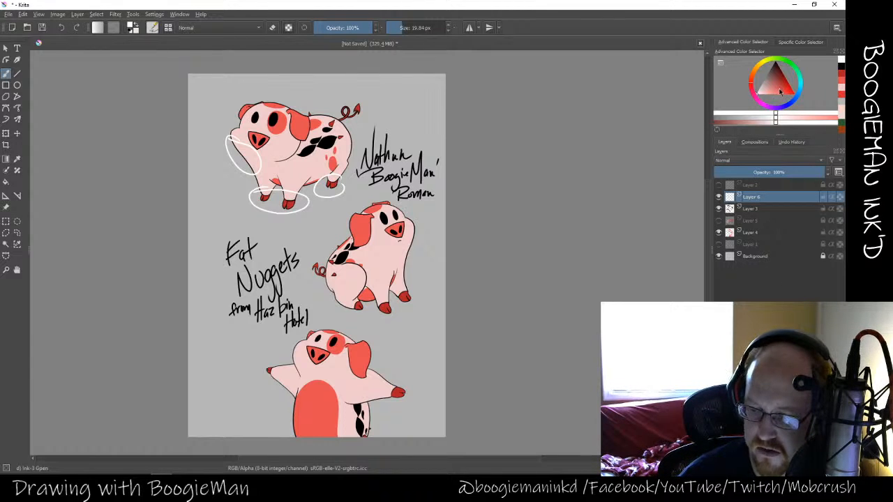
Draw a yellow perspective base around the top pig's hooves and a vertical edge at its rear, using a 53.14 px brush
{"action": "left_click", "coordinate": [760, 67]}
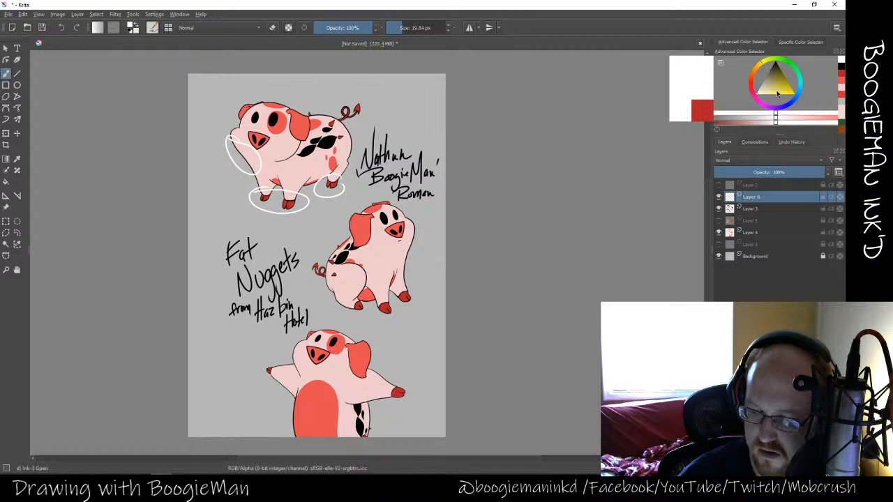
{"action": "left_click", "coordinate": [779, 93]}
{"action": "left_click_drag", "start_coordinate": [783, 92], "coordinate": [781, 92]}
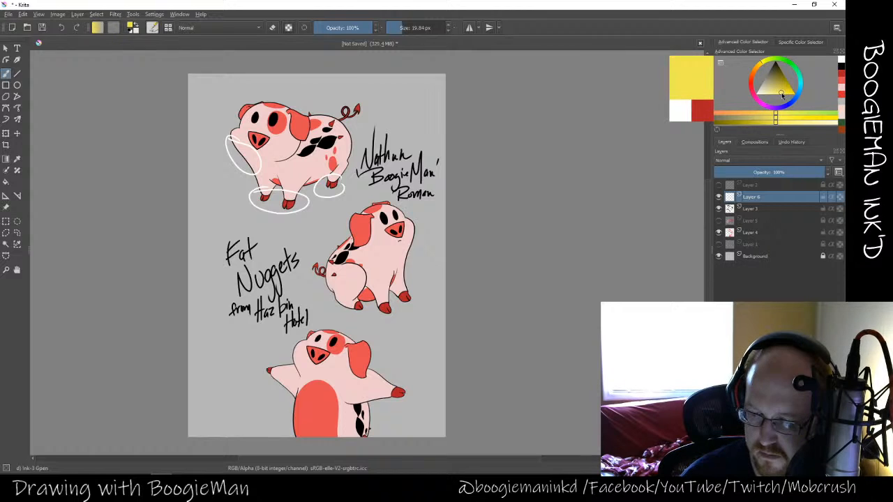
{"action": "left_click", "coordinate": [397, 29]}
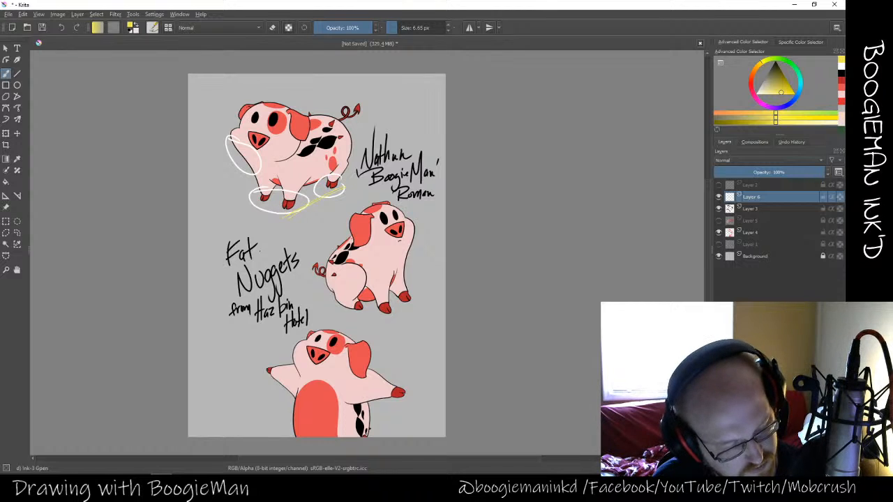
{"action": "key", "text": "ctrl+z"}
{"action": "left_click", "coordinate": [408, 29]}
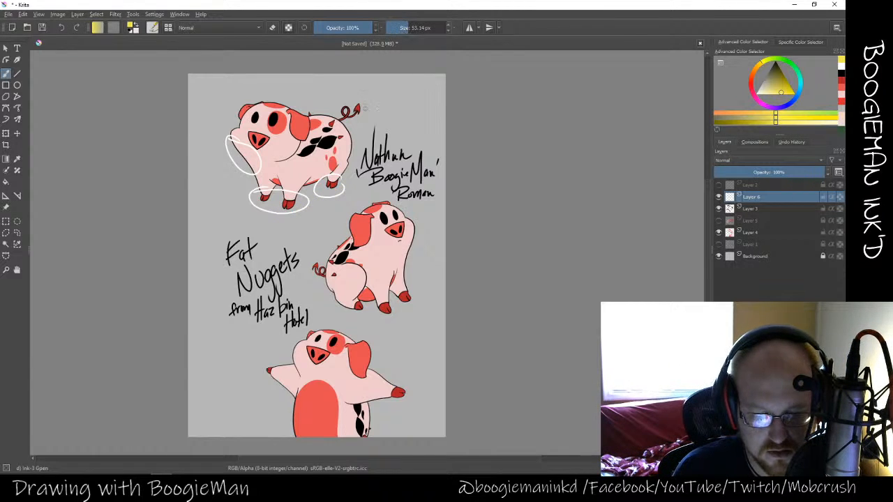
{"action": "left_click_drag", "start_coordinate": [342, 185], "coordinate": [281, 225]}
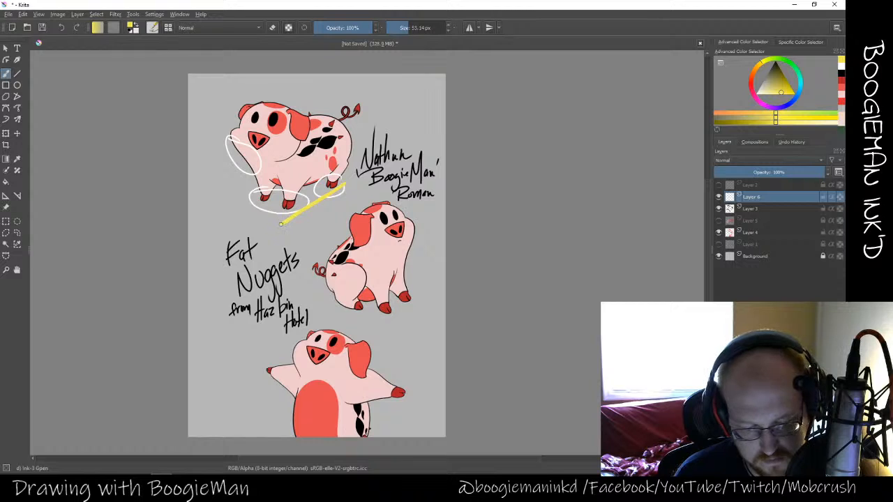
{"action": "left_click_drag", "start_coordinate": [241, 199], "coordinate": [299, 222]}
{"action": "mouse_move", "coordinate": [241, 198]}
{"action": "left_mouse_down"}
{"action": "mouse_move", "coordinate": [320, 165]}
{"action": "mouse_move", "coordinate": [316, 171]}
{"action": "mouse_move", "coordinate": [352, 183]}
{"action": "mouse_move", "coordinate": [345, 109]}
{"action": "left_mouse_up"}
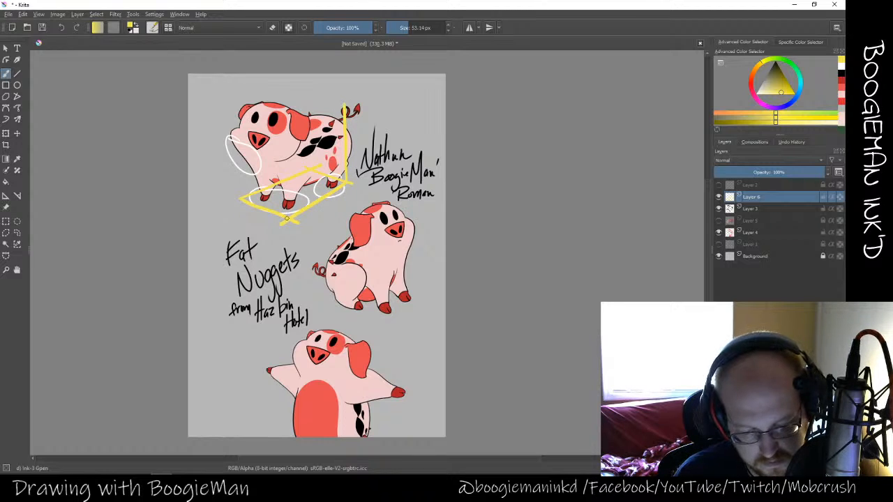
Complete the yellow box around the top pig with its remaining vertical edges and top edges
{"action": "left_click_drag", "start_coordinate": [287, 219], "coordinate": [288, 115]}
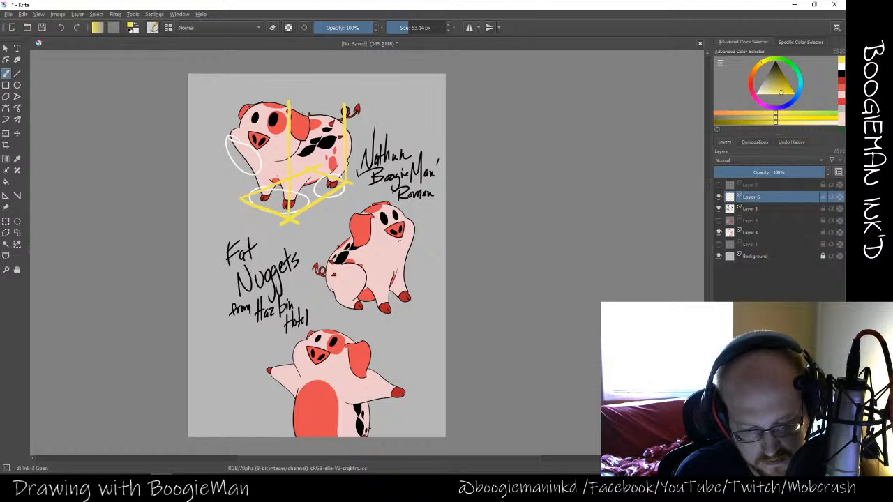
{"action": "mouse_move", "coordinate": [288, 101]}
{"action": "left_mouse_down"}
{"action": "mouse_move", "coordinate": [345, 106]}
{"action": "mouse_move", "coordinate": [312, 93]}
{"action": "mouse_move", "coordinate": [241, 90]}
{"action": "left_mouse_up"}
{"action": "left_click_drag", "start_coordinate": [239, 198], "coordinate": [235, 89]}
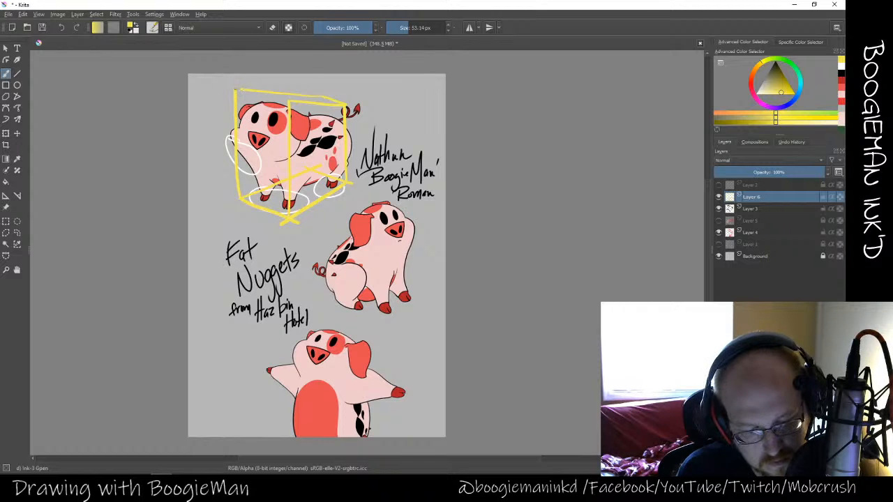
{"action": "left_click_drag", "start_coordinate": [235, 90], "coordinate": [288, 103]}
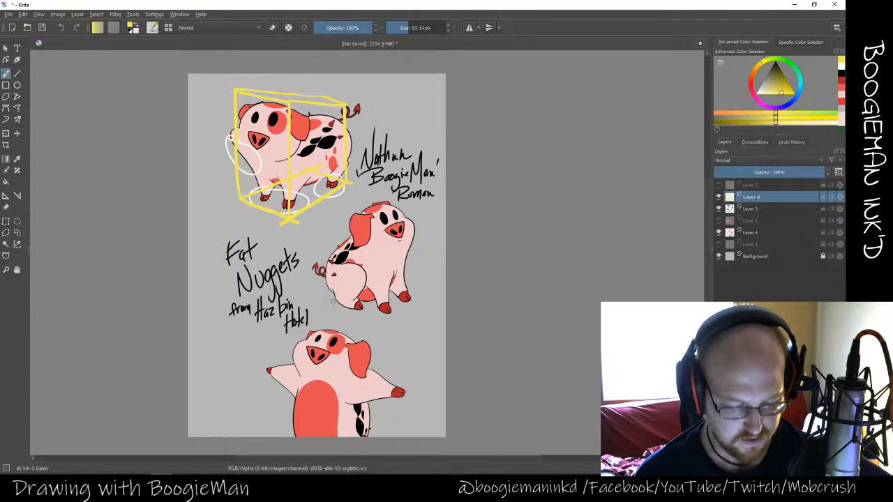
Draw a yellow perspective base around the middle pig's hooves, erasing and redrawing its two front edges to meet at a nearer corner
{"action": "mouse_move", "coordinate": [330, 298]}
{"action": "left_mouse_down"}
{"action": "mouse_move", "coordinate": [392, 328]}
{"action": "mouse_move", "coordinate": [422, 303]}
{"action": "left_mouse_up"}
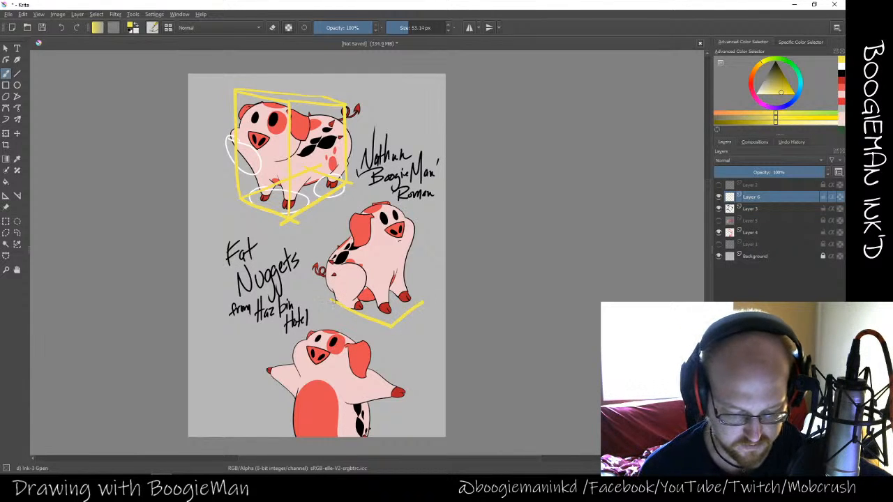
{"action": "mouse_move", "coordinate": [327, 299]}
{"action": "left_mouse_down"}
{"action": "mouse_move", "coordinate": [364, 274]}
{"action": "mouse_move", "coordinate": [432, 296]}
{"action": "left_mouse_up"}
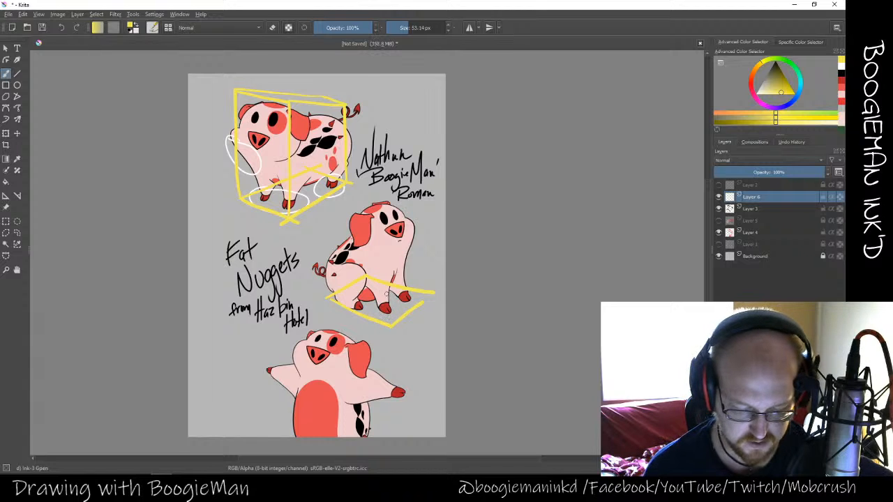
{"action": "key", "text": "e"}
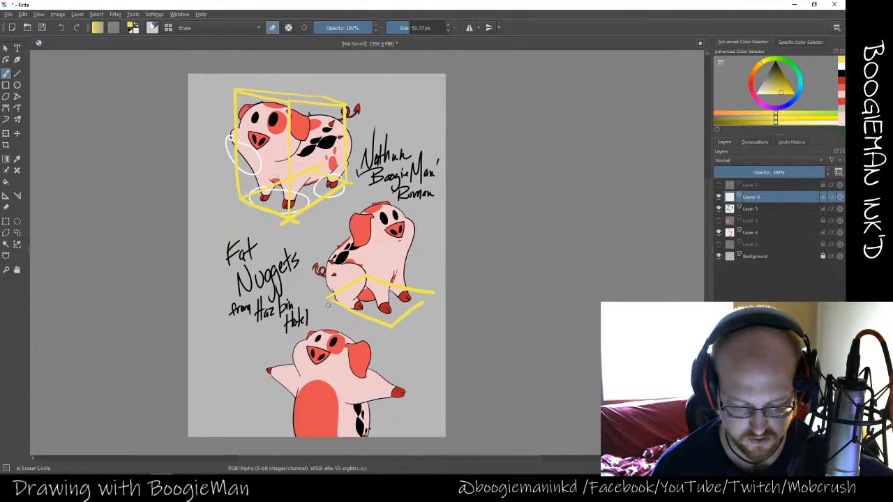
{"action": "key", "text": "e"}
{"action": "key", "text": "e"}
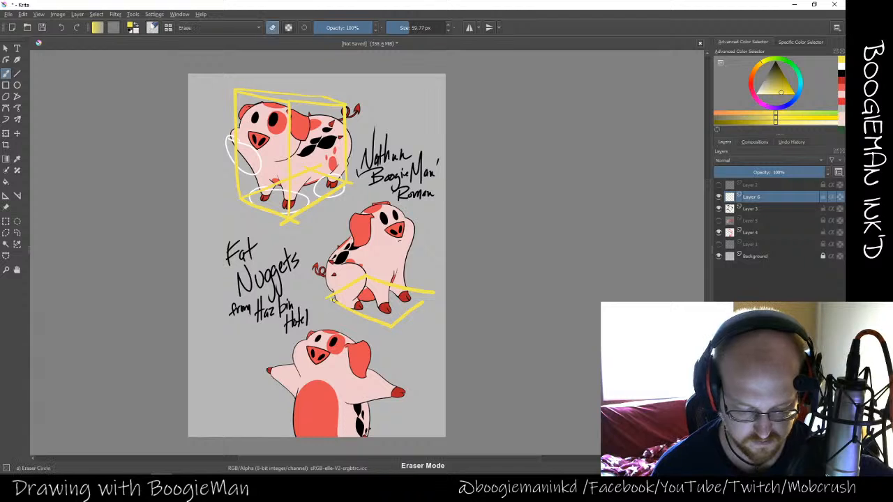
{"action": "mouse_move", "coordinate": [333, 299]}
{"action": "left_mouse_down"}
{"action": "mouse_move", "coordinate": [394, 306]}
{"action": "mouse_move", "coordinate": [380, 325]}
{"action": "mouse_move", "coordinate": [419, 305]}
{"action": "mouse_move", "coordinate": [374, 324]}
{"action": "left_mouse_up"}
{"action": "key", "text": "e"}
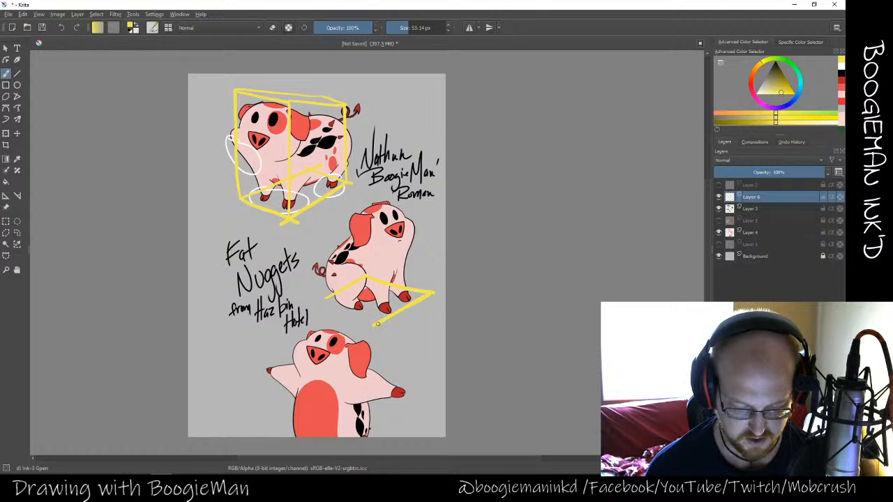
{"action": "left_click_drag", "start_coordinate": [325, 298], "coordinate": [372, 326]}
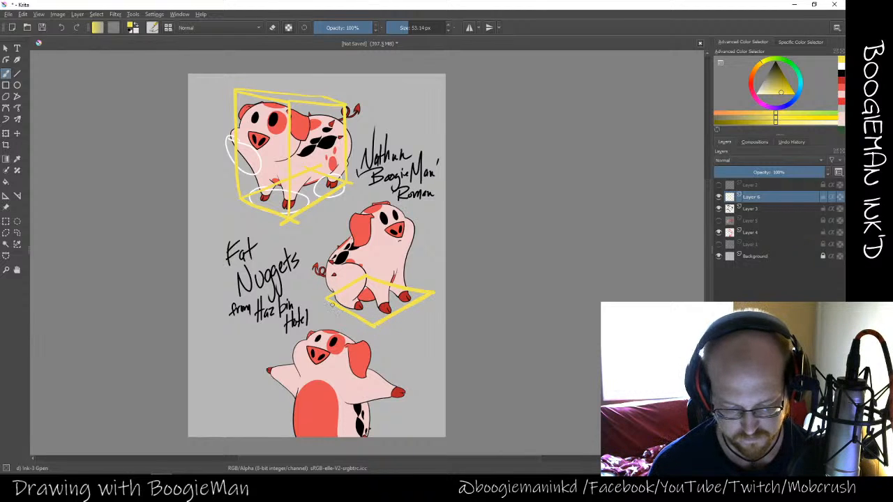
Erase and redraw the rear edges of the middle pig's yellow base, and go over its front edges again
{"action": "key", "text": "e"}
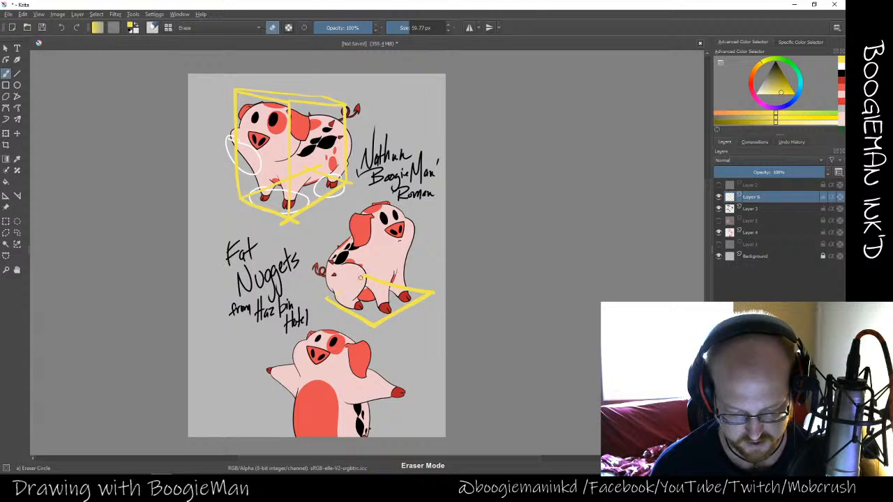
{"action": "mouse_move", "coordinate": [361, 277]}
{"action": "left_mouse_down"}
{"action": "mouse_move", "coordinate": [340, 292]}
{"action": "mouse_move", "coordinate": [385, 281]}
{"action": "left_mouse_up"}
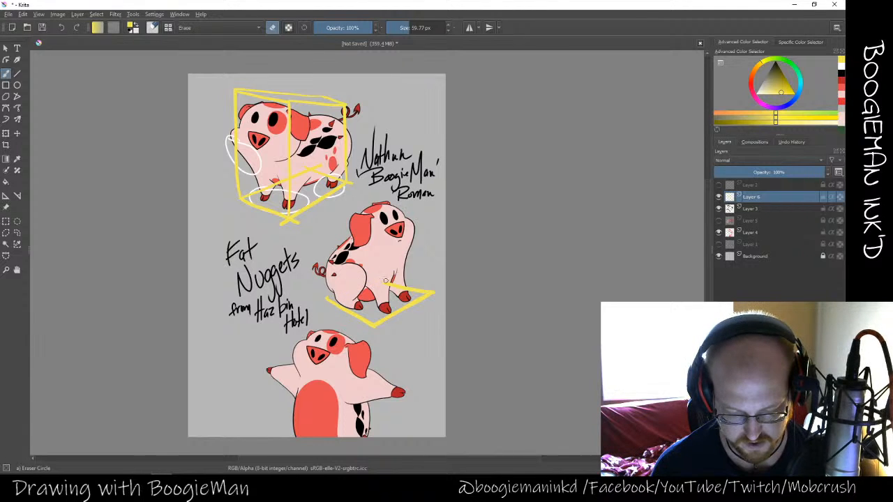
{"action": "key", "text": "e"}
{"action": "left_click_drag", "start_coordinate": [325, 298], "coordinate": [370, 285]}
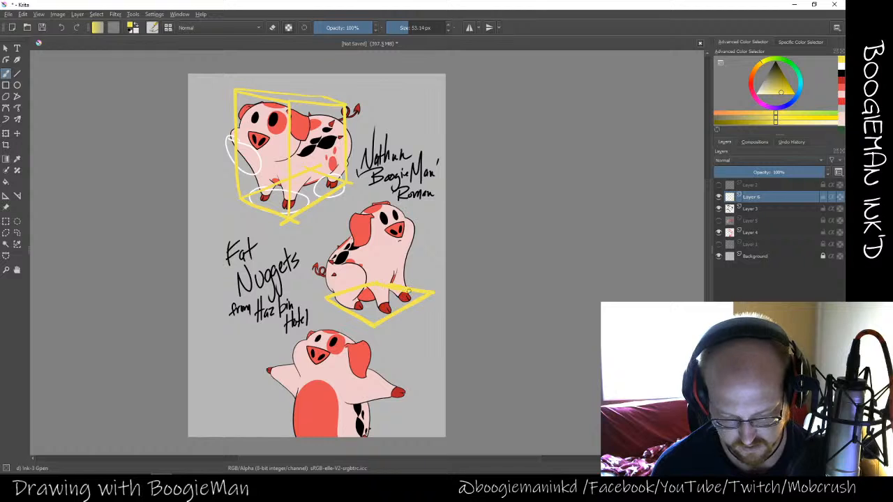
{"action": "mouse_move", "coordinate": [433, 294]}
{"action": "left_mouse_down"}
{"action": "mouse_move", "coordinate": [378, 323]}
{"action": "mouse_move", "coordinate": [324, 302]}
{"action": "left_mouse_up"}
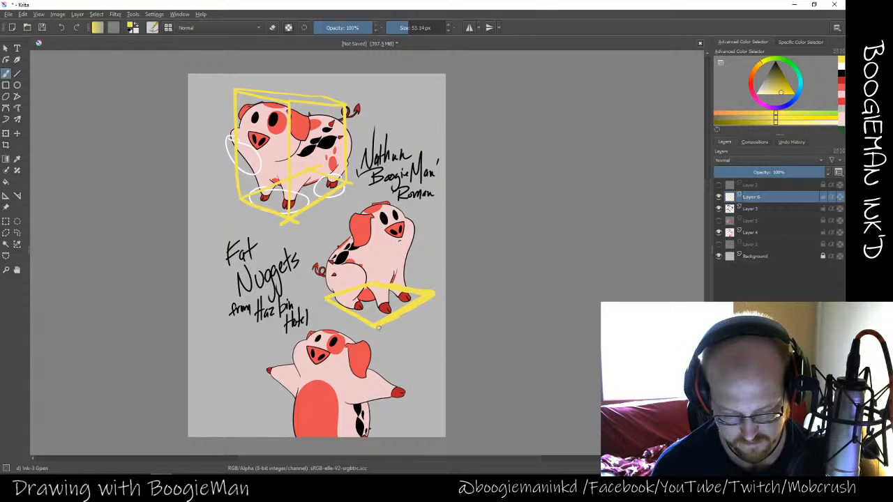
Draw the two front vertical edges and the connecting top edge of the yellow box around the middle pig
{"action": "mouse_move", "coordinate": [375, 324]}
{"action": "left_mouse_down"}
{"action": "mouse_move", "coordinate": [370, 203]}
{"action": "mouse_move", "coordinate": [373, 322]}
{"action": "left_mouse_up"}
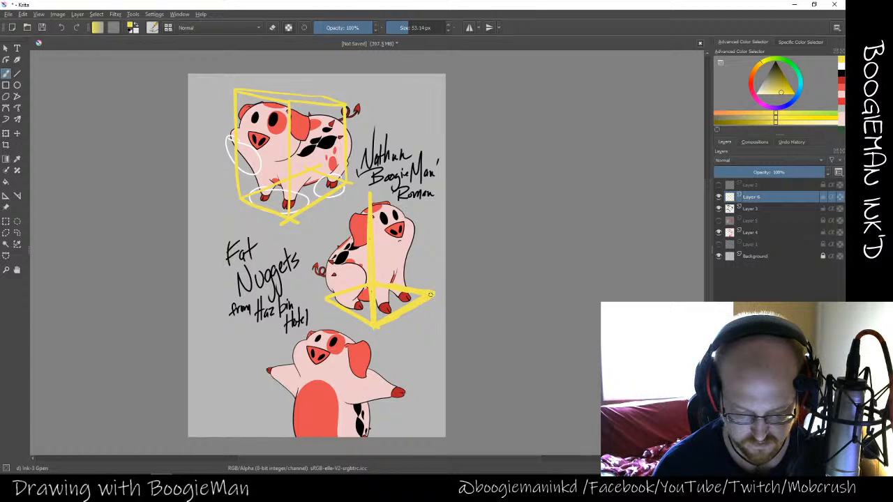
{"action": "left_click_drag", "start_coordinate": [430, 295], "coordinate": [424, 183]}
{"action": "left_click_drag", "start_coordinate": [432, 292], "coordinate": [429, 218]}
{"action": "mouse_move", "coordinate": [370, 194]}
{"action": "left_mouse_down"}
{"action": "mouse_move", "coordinate": [428, 180]}
{"action": "mouse_move", "coordinate": [372, 195]}
{"action": "left_mouse_up"}
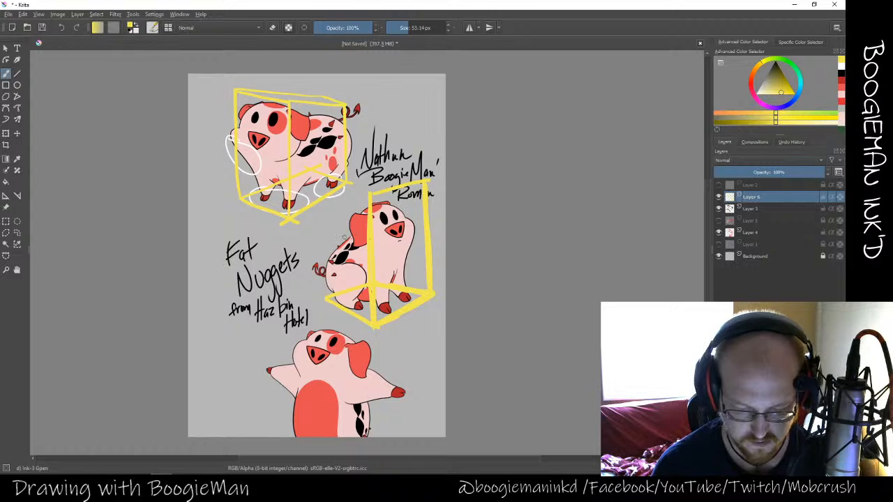
Close the middle pig's yellow box with a low rear side, a slope up to the head and the far inner edges
{"action": "mouse_move", "coordinate": [326, 299]}
{"action": "left_mouse_down"}
{"action": "mouse_move", "coordinate": [321, 263]}
{"action": "mouse_move", "coordinate": [367, 195]}
{"action": "left_mouse_up"}
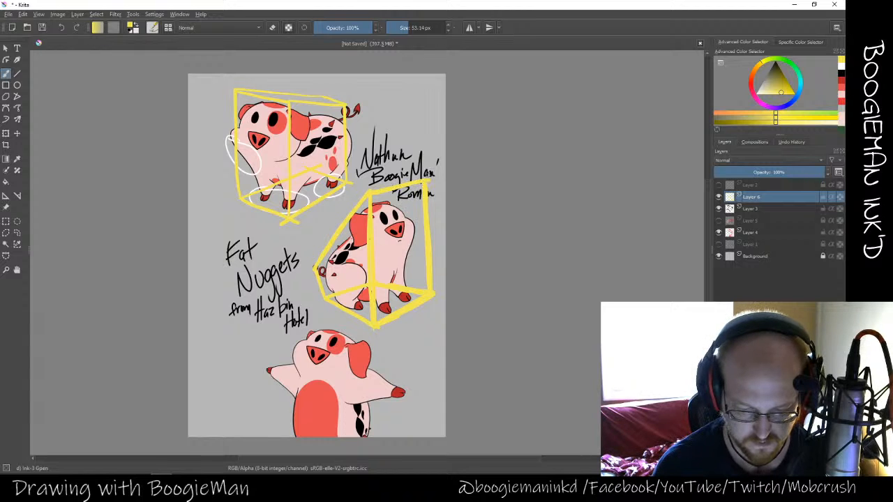
{"action": "left_click_drag", "start_coordinate": [429, 181], "coordinate": [431, 290]}
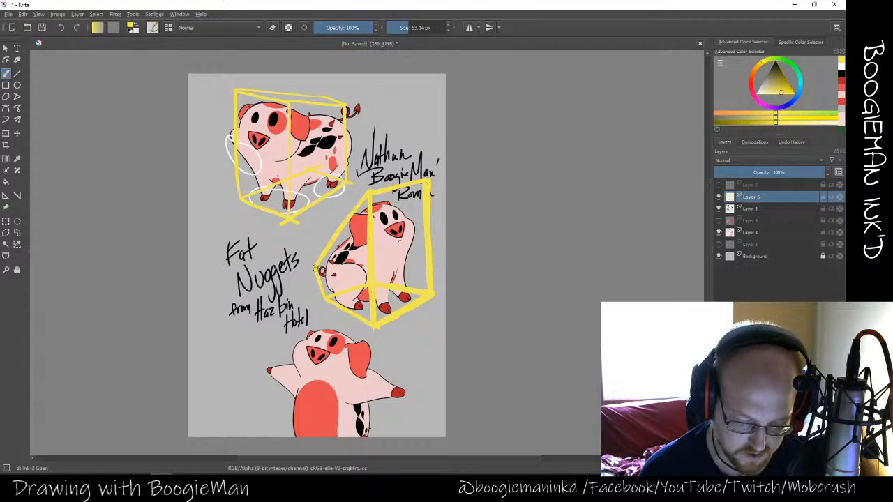
{"action": "left_click_drag", "start_coordinate": [315, 271], "coordinate": [363, 260]}
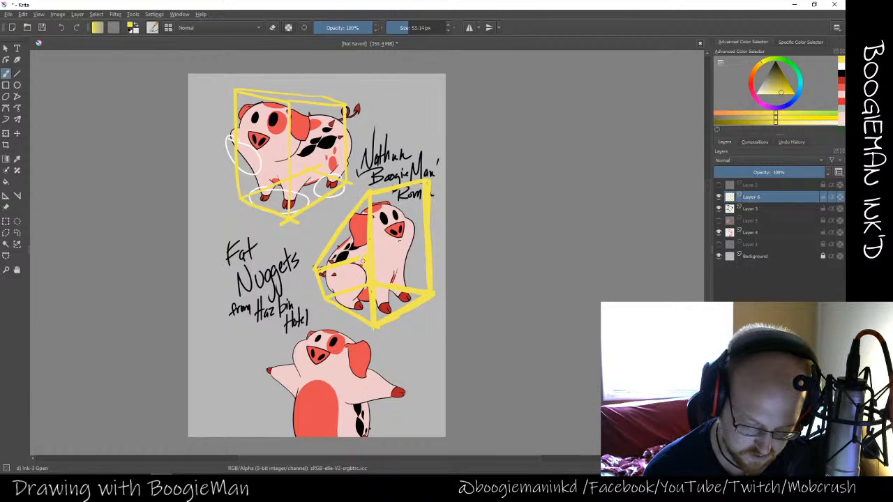
{"action": "left_click_drag", "start_coordinate": [366, 254], "coordinate": [424, 183]}
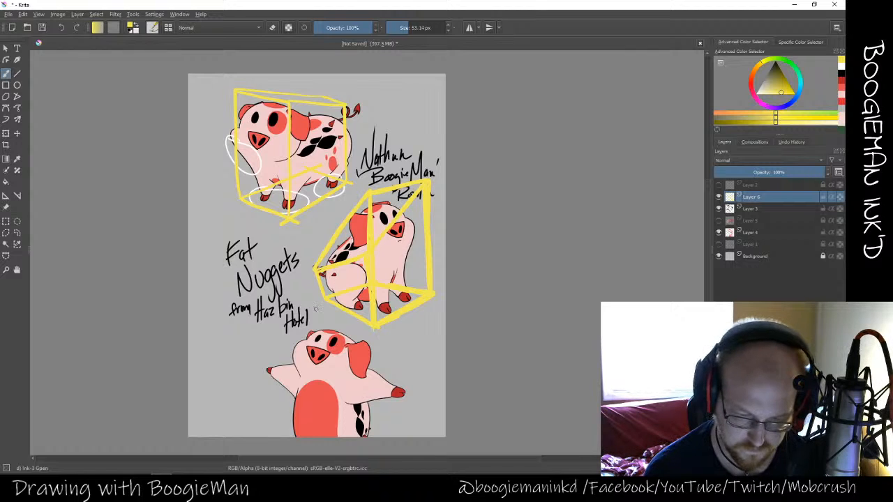
Add the hidden rear vertical edge to the top pig's yellow box, and erase and redraw the top edge beside the tail
{"action": "left_click_drag", "start_coordinate": [311, 155], "coordinate": [314, 95]}
{"action": "key", "text": "e"}
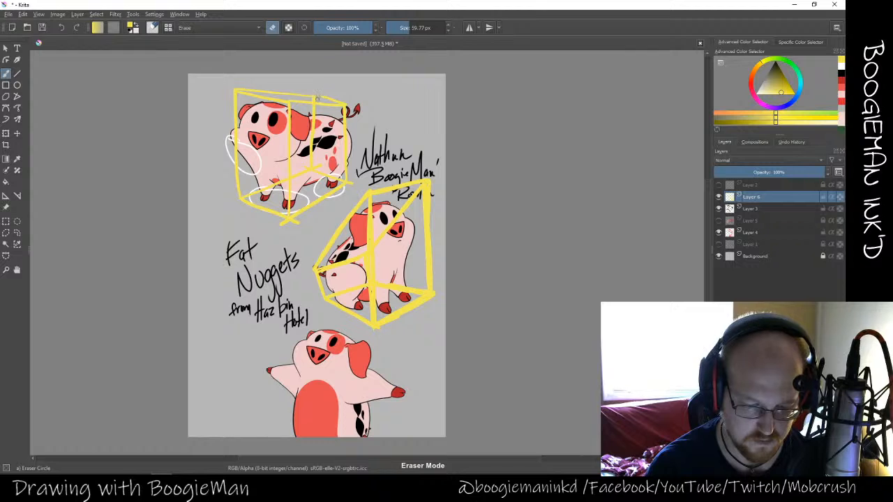
{"action": "key", "text": "e"}
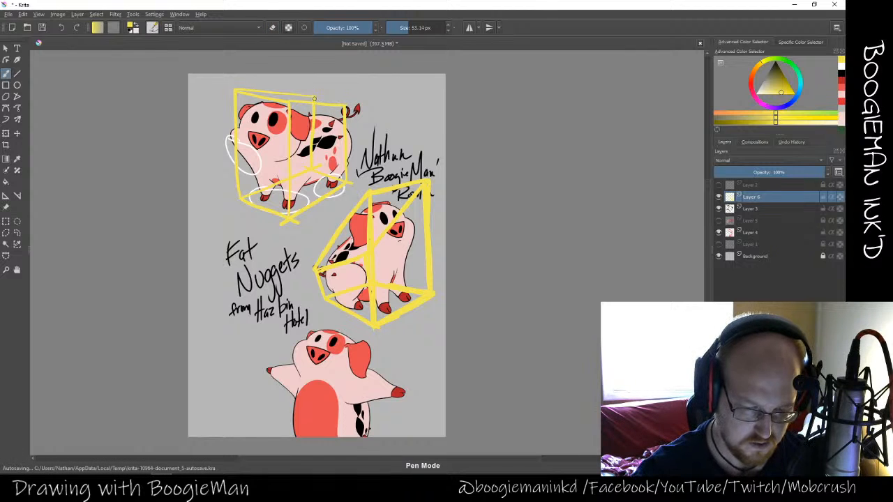
{"action": "left_click_drag", "start_coordinate": [314, 99], "coordinate": [349, 106]}
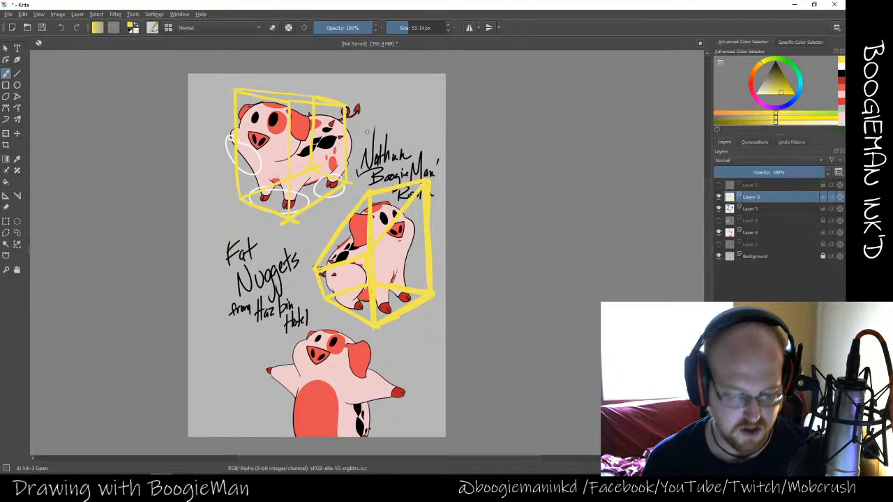
Draw a yellow four-sided perspective top face around the bottom pig's head
{"action": "scroll", "coordinate": [488, 244], "scroll_direction": "down", "scroll_amount": 5}
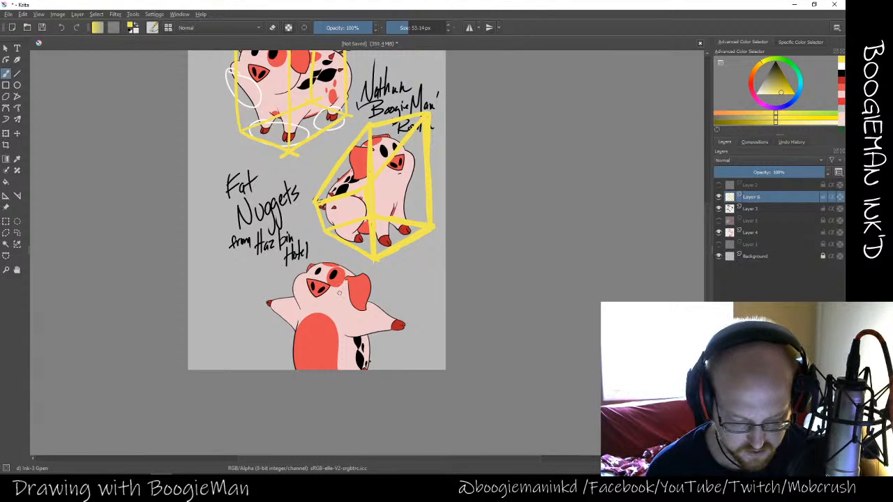
{"action": "left_click_drag", "start_coordinate": [335, 295], "coordinate": [371, 273]}
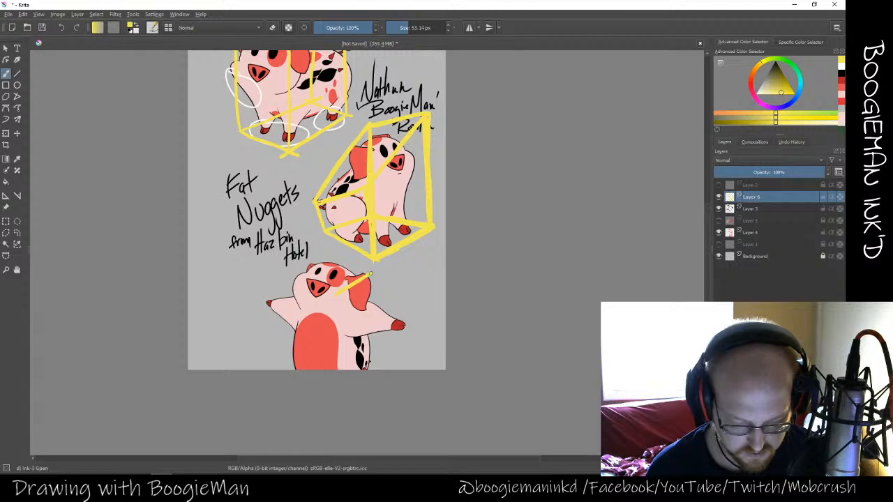
{"action": "mouse_move", "coordinate": [289, 286]}
{"action": "left_mouse_down"}
{"action": "mouse_move", "coordinate": [336, 295]}
{"action": "mouse_move", "coordinate": [287, 282]}
{"action": "mouse_move", "coordinate": [327, 256]}
{"action": "mouse_move", "coordinate": [319, 262]}
{"action": "mouse_move", "coordinate": [374, 271]}
{"action": "left_mouse_up"}
{"action": "left_click_drag", "start_coordinate": [319, 260], "coordinate": [377, 272]}
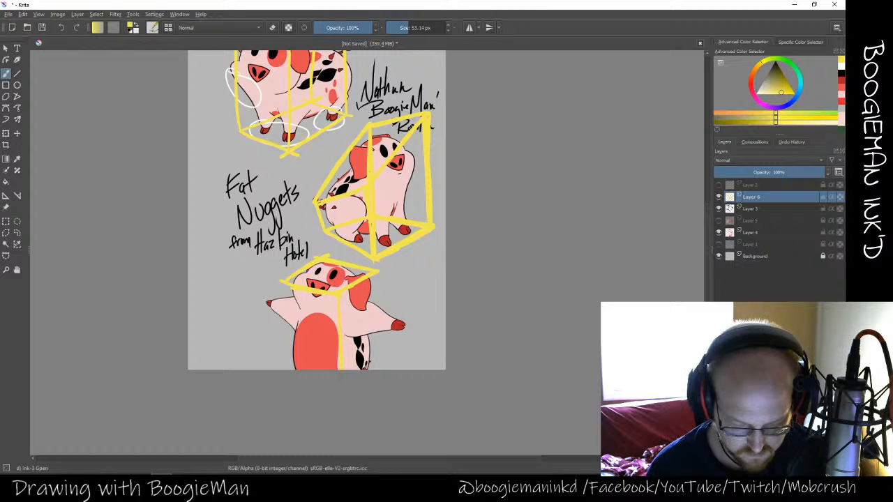
Extend four yellow vertical edges from the bottom pig's top face down to the page's lower edge
{"action": "left_click_drag", "start_coordinate": [339, 296], "coordinate": [340, 368]}
{"action": "left_click_drag", "start_coordinate": [377, 270], "coordinate": [377, 370]}
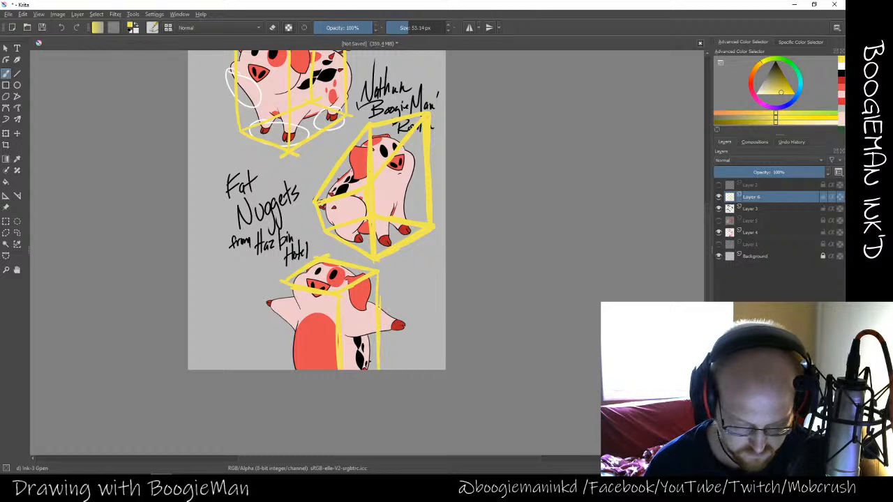
{"action": "left_click_drag", "start_coordinate": [282, 283], "coordinate": [285, 368]}
{"action": "left_click_drag", "start_coordinate": [320, 282], "coordinate": [321, 370]}
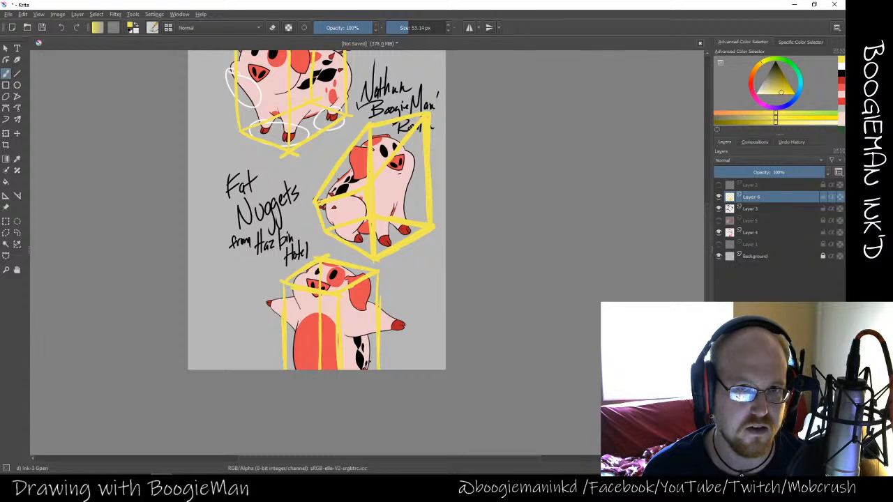
Hide Layer 4, Layer 6 and Layer 3, and add a new layer above Layer 6 for a blank page
{"action": "scroll", "coordinate": [317, 251], "scroll_direction": "up", "scroll_amount": 3}
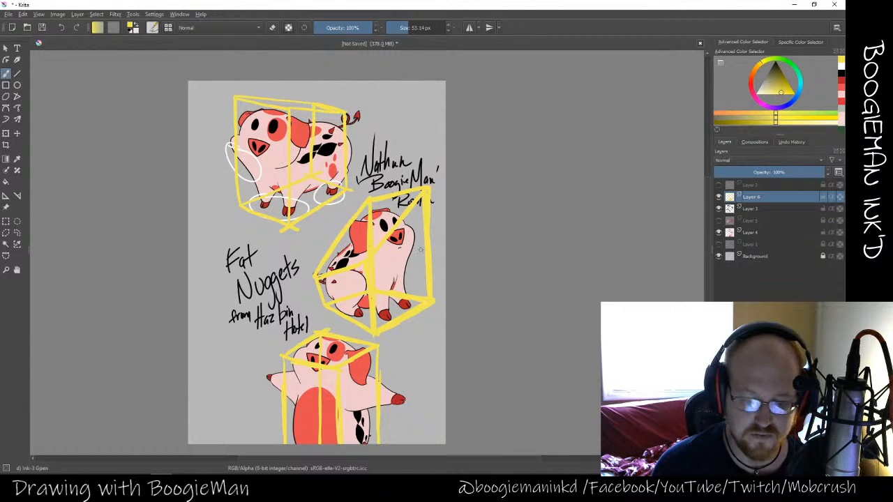
{"action": "left_click", "coordinate": [718, 232]}
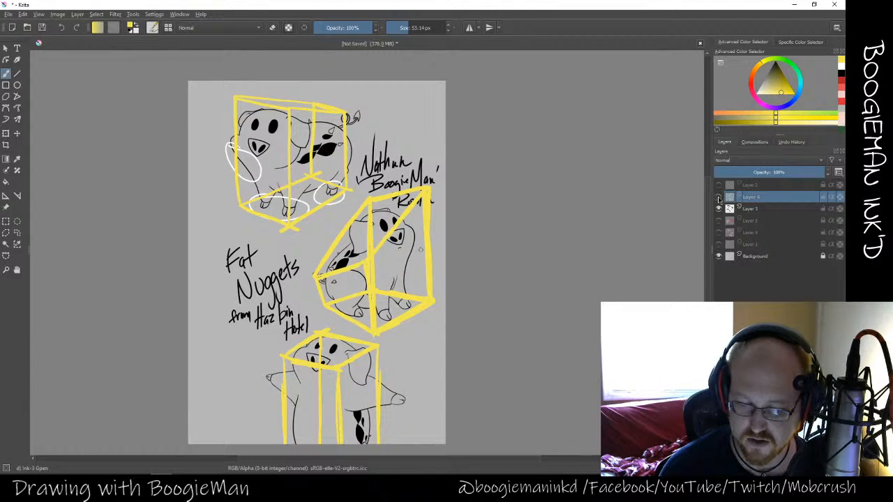
{"action": "left_click", "coordinate": [718, 197]}
{"action": "left_click", "coordinate": [718, 208]}
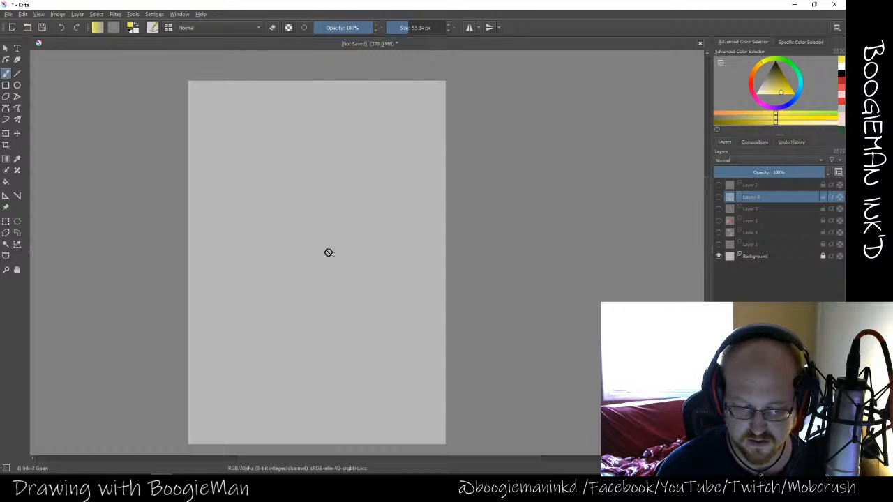
{"action": "left_click", "coordinate": [720, 459]}
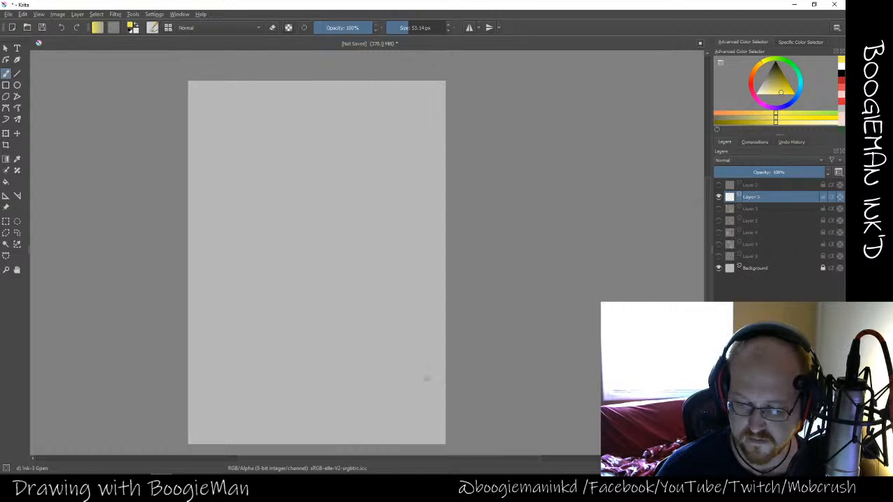
Draw a yellow four-sided box face in the page's upper half, erasing and redrawing its top edge nearly horizontal
{"action": "mouse_move", "coordinate": [306, 174]}
{"action": "left_mouse_down"}
{"action": "mouse_move", "coordinate": [309, 262]}
{"action": "mouse_move", "coordinate": [367, 155]}
{"action": "mouse_move", "coordinate": [366, 222]}
{"action": "left_mouse_up"}
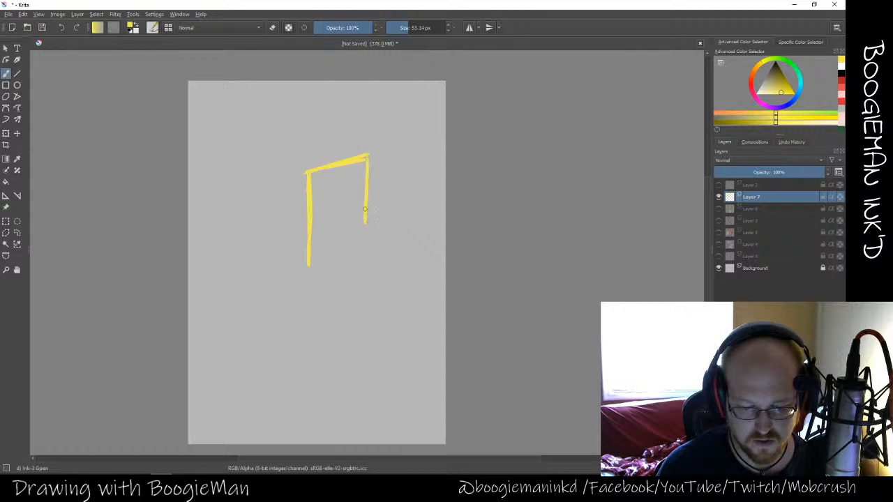
{"action": "mouse_move", "coordinate": [366, 188]}
{"action": "left_mouse_down"}
{"action": "mouse_move", "coordinate": [366, 233]}
{"action": "mouse_move", "coordinate": [309, 271]}
{"action": "left_mouse_up"}
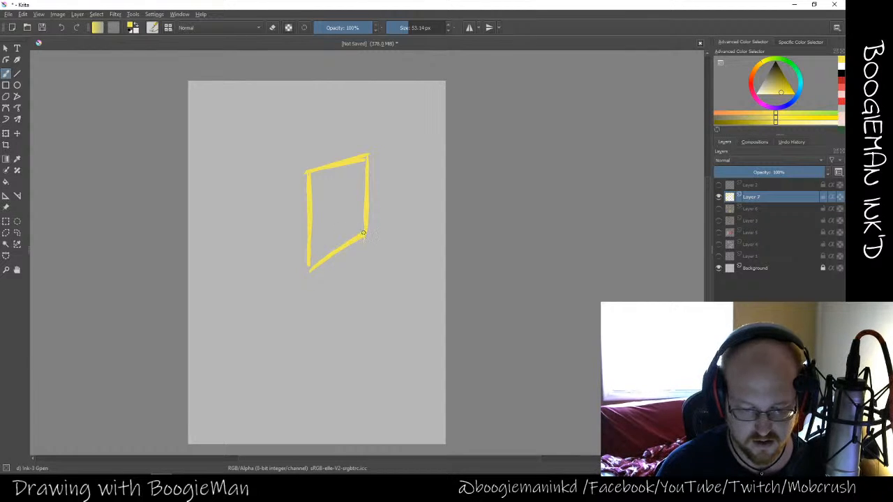
{"action": "key", "text": "e"}
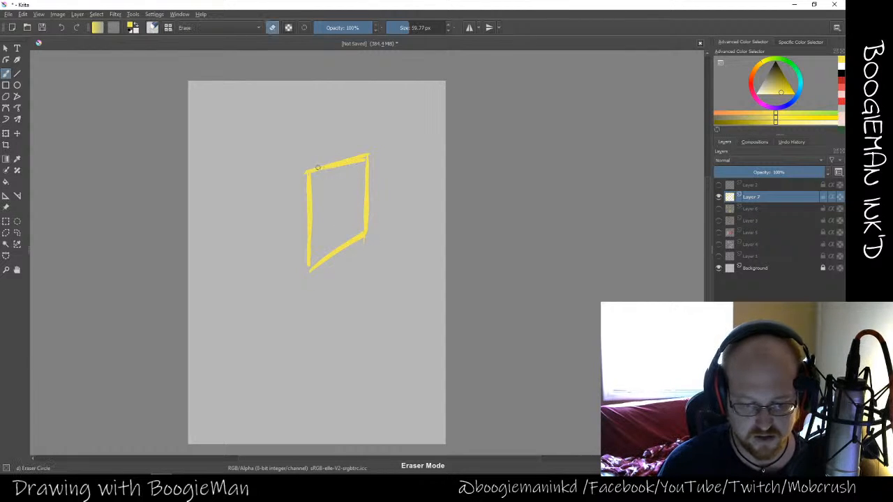
{"action": "mouse_move", "coordinate": [316, 166]}
{"action": "left_mouse_down"}
{"action": "mouse_move", "coordinate": [349, 153]}
{"action": "mouse_move", "coordinate": [348, 163]}
{"action": "mouse_move", "coordinate": [369, 157]}
{"action": "left_mouse_up"}
{"action": "key", "text": "e"}
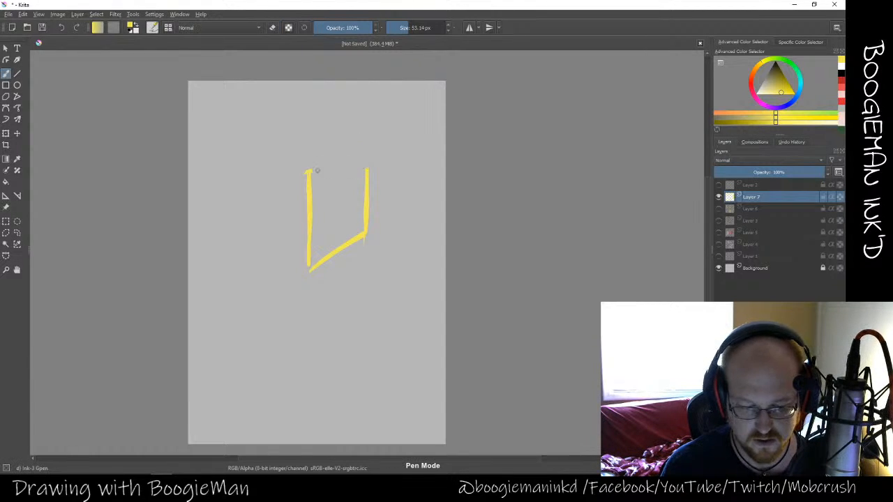
{"action": "left_click_drag", "start_coordinate": [308, 171], "coordinate": [368, 169]}
{"action": "left_click_drag", "start_coordinate": [316, 263], "coordinate": [366, 234]}
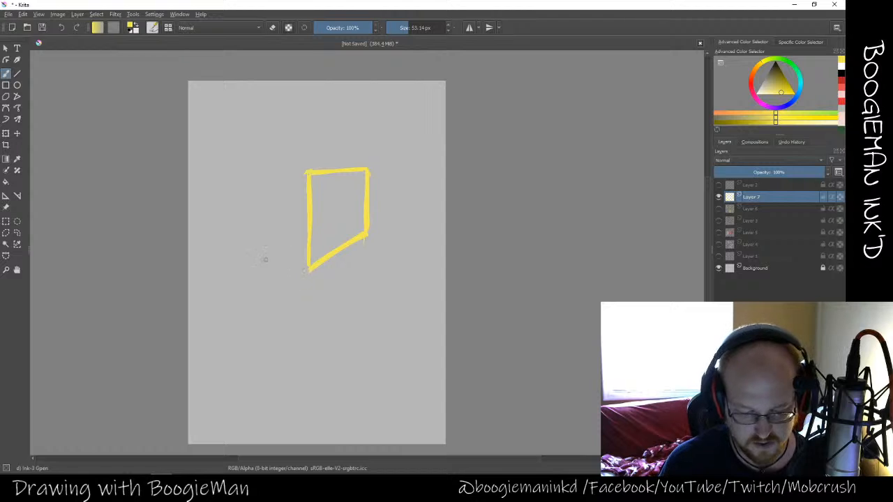
Draw a yellow perspective floor extending leftward from the lower edge of the box face
{"action": "left_click_drag", "start_coordinate": [228, 254], "coordinate": [307, 267]}
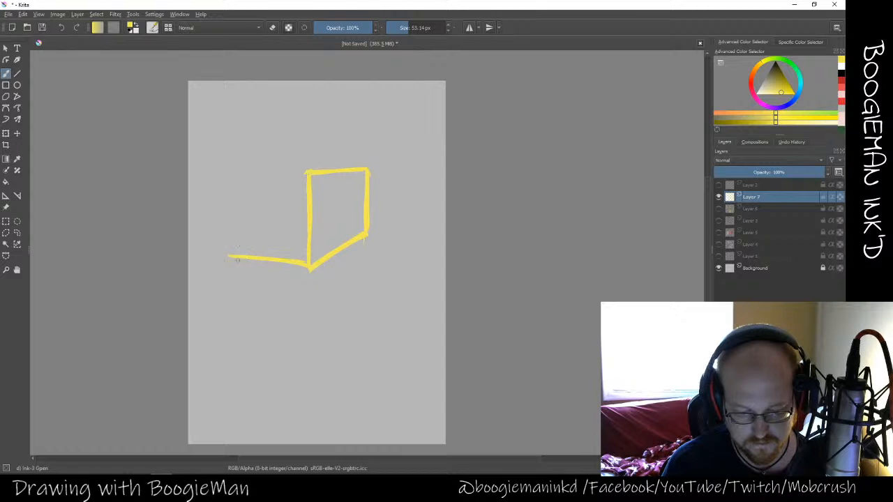
{"action": "mouse_move", "coordinate": [229, 256]}
{"action": "left_mouse_down"}
{"action": "mouse_move", "coordinate": [275, 236]}
{"action": "mouse_move", "coordinate": [347, 227]}
{"action": "left_mouse_up"}
{"action": "left_click_drag", "start_coordinate": [281, 232], "coordinate": [364, 231]}
{"action": "left_click_drag", "start_coordinate": [283, 233], "coordinate": [364, 232]}
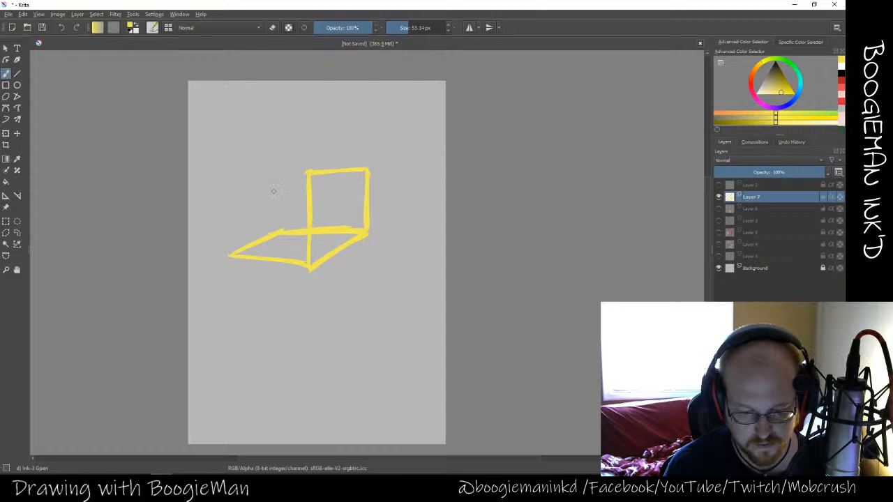
Draw the yellow box's rear vertical edge, its sloping top edge to the right corner, and a top edge extending leftward
{"action": "left_click_drag", "start_coordinate": [280, 164], "coordinate": [283, 228]}
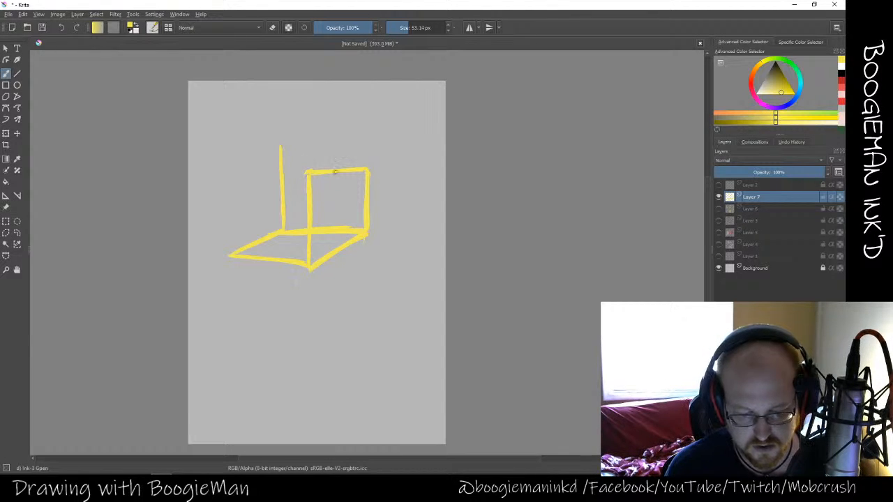
{"action": "left_click_drag", "start_coordinate": [280, 147], "coordinate": [368, 167]}
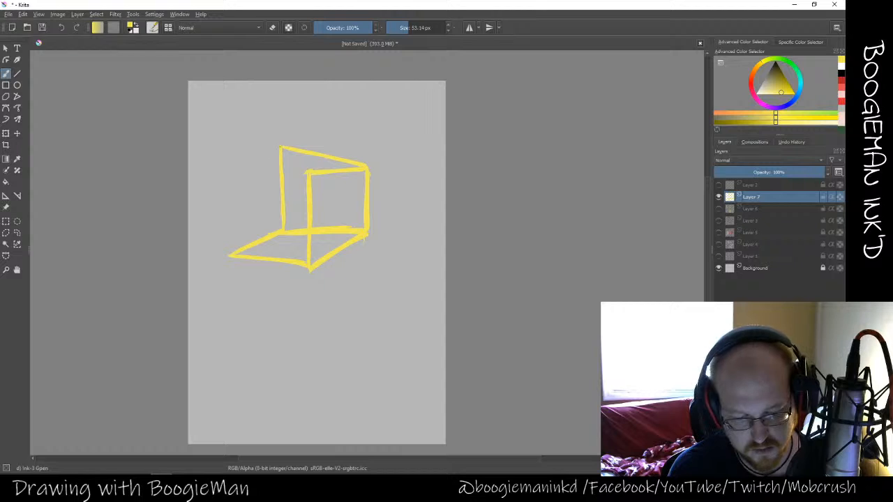
{"action": "mouse_move", "coordinate": [280, 146]}
{"action": "left_mouse_down"}
{"action": "mouse_move", "coordinate": [208, 154]}
{"action": "mouse_move", "coordinate": [276, 146]}
{"action": "left_mouse_up"}
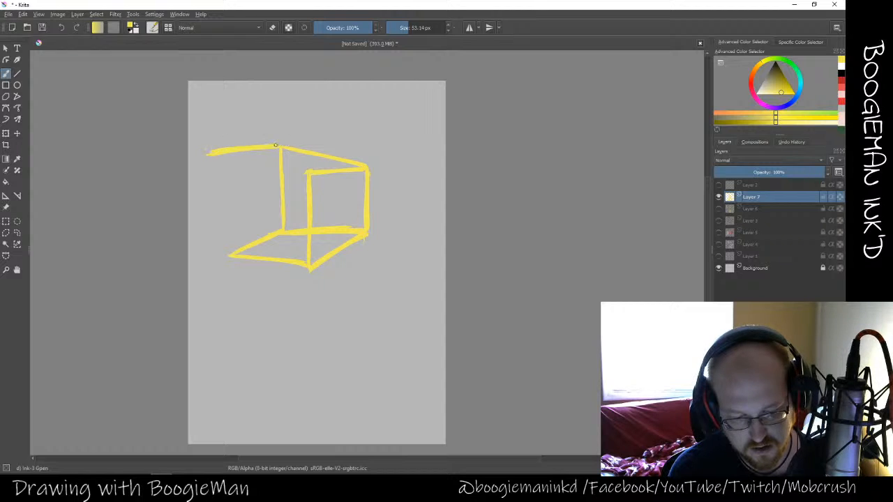
{"action": "mouse_move", "coordinate": [208, 152]}
{"action": "left_mouse_down"}
{"action": "mouse_move", "coordinate": [267, 147]}
{"action": "mouse_move", "coordinate": [204, 150]}
{"action": "left_mouse_up"}
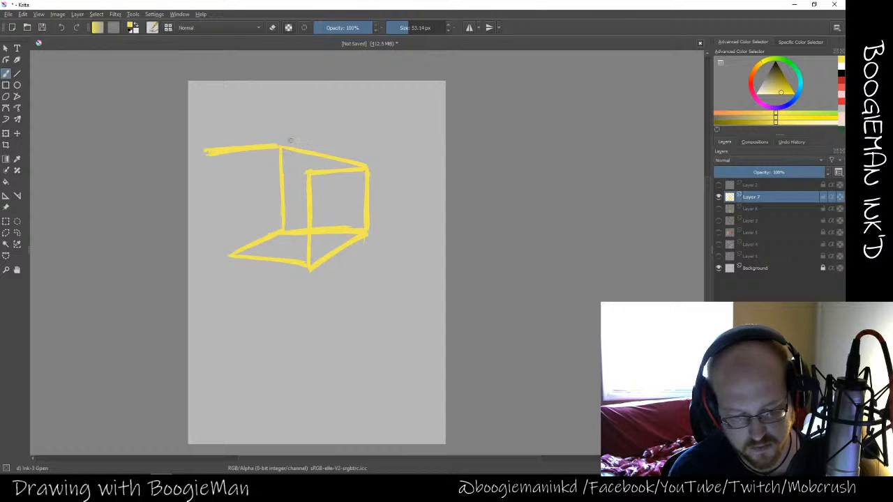
{"action": "left_click_drag", "start_coordinate": [313, 175], "coordinate": [368, 167]}
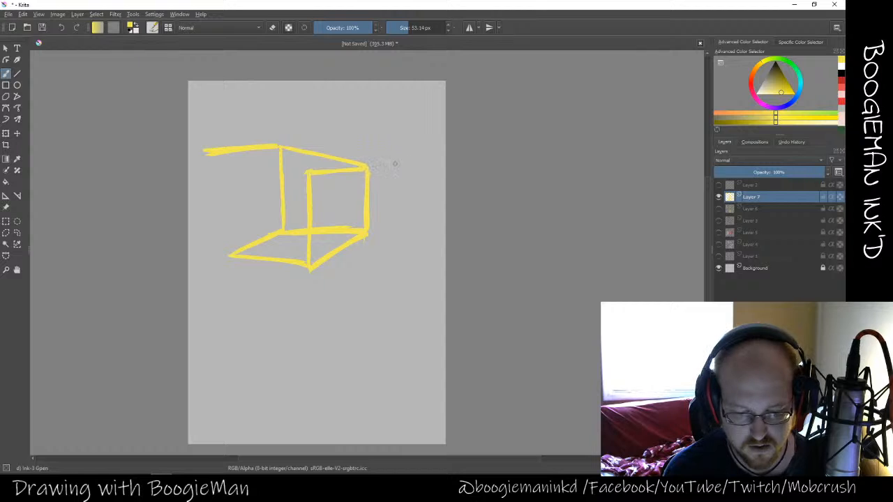
{"action": "left_click", "coordinate": [435, 158]}
Erase the leftward top edge and redraw it rising slightly toward the left
{"action": "key", "text": "e"}
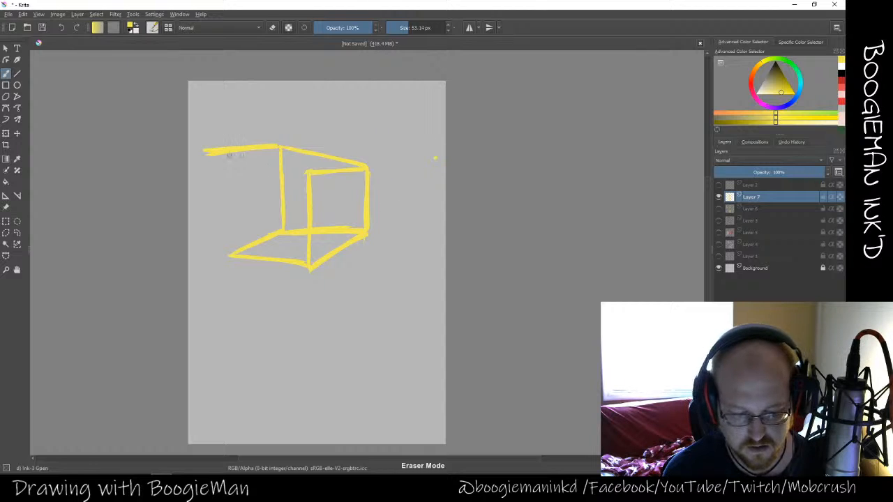
{"action": "mouse_move", "coordinate": [205, 145]}
{"action": "left_mouse_down"}
{"action": "mouse_move", "coordinate": [212, 158]}
{"action": "mouse_move", "coordinate": [254, 136]}
{"action": "mouse_move", "coordinate": [260, 147]}
{"action": "mouse_move", "coordinate": [274, 144]}
{"action": "mouse_move", "coordinate": [237, 154]}
{"action": "left_mouse_up"}
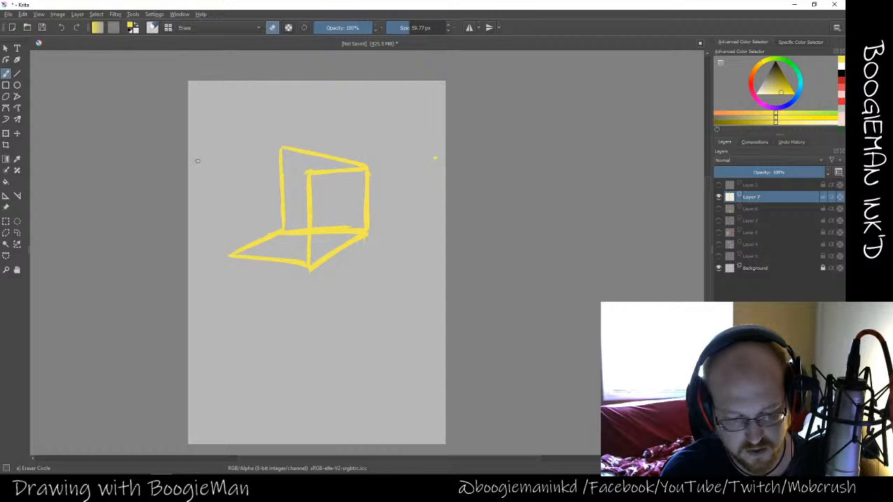
{"action": "key", "text": "e"}
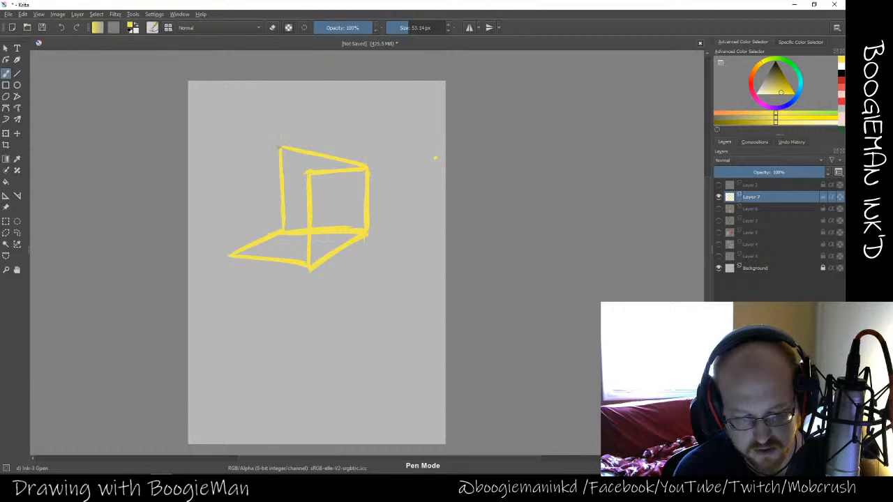
{"action": "left_click_drag", "start_coordinate": [282, 148], "coordinate": [208, 145]}
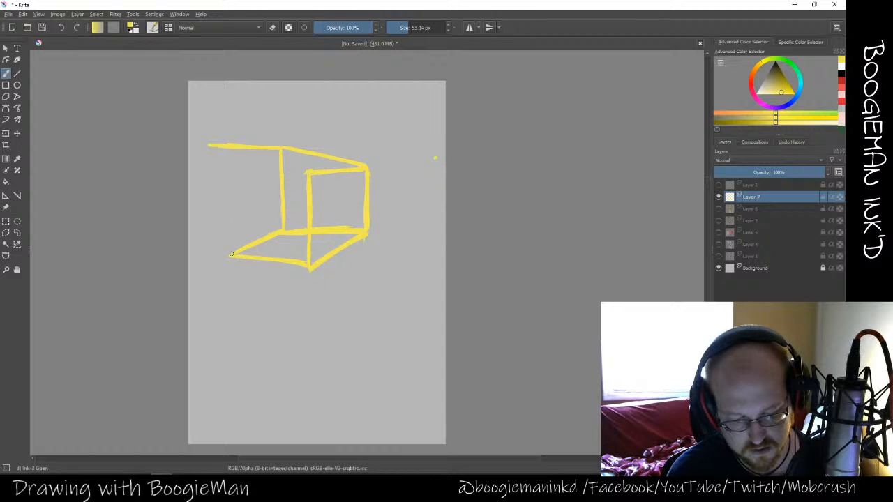
Close the yellow box with a left vertical edge and a front top edge running to the front corner
{"action": "mouse_move", "coordinate": [230, 248]}
{"action": "left_mouse_down"}
{"action": "mouse_move", "coordinate": [230, 134]}
{"action": "mouse_move", "coordinate": [259, 164]}
{"action": "mouse_move", "coordinate": [308, 174]}
{"action": "left_mouse_up"}
{"action": "left_click_drag", "start_coordinate": [261, 159], "coordinate": [313, 172]}
{"action": "mouse_move", "coordinate": [234, 148]}
{"action": "left_mouse_down"}
{"action": "mouse_move", "coordinate": [307, 170]}
{"action": "mouse_move", "coordinate": [309, 277]}
{"action": "left_mouse_up"}
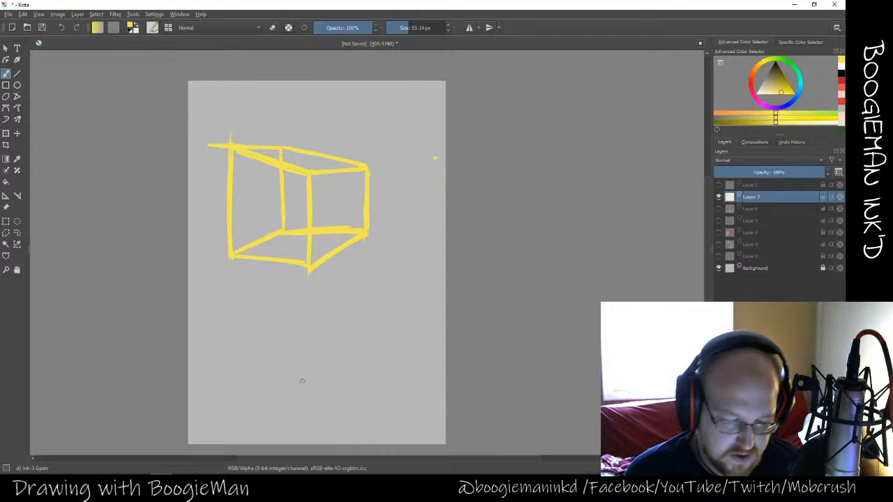
Erase the box's front bottom edges, redraw the right one at a steeper angle, and lengthen the front vertical edge to meet it
{"action": "key", "text": "e"}
{"action": "mouse_move", "coordinate": [308, 273]}
{"action": "left_mouse_down"}
{"action": "mouse_move", "coordinate": [368, 235]}
{"action": "mouse_move", "coordinate": [343, 250]}
{"action": "mouse_move", "coordinate": [311, 292]}
{"action": "left_mouse_up"}
{"action": "key", "text": "e"}
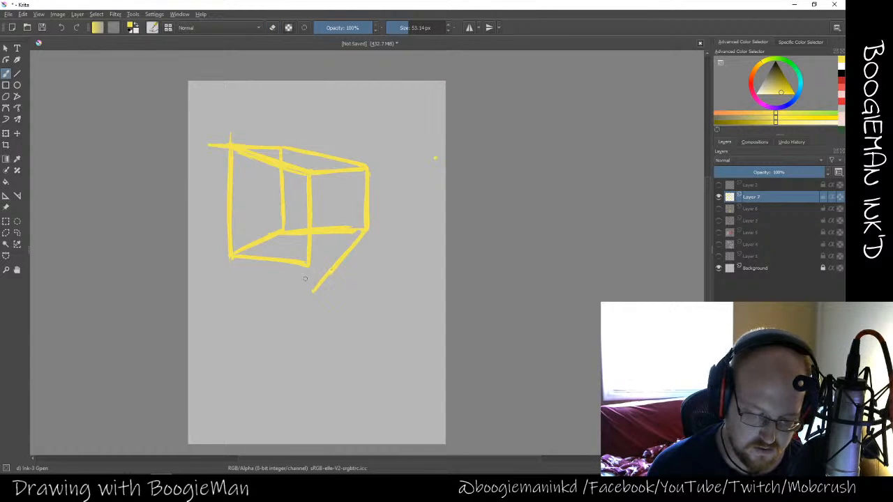
{"action": "key", "text": "e"}
{"action": "mouse_move", "coordinate": [239, 256]}
{"action": "left_mouse_down"}
{"action": "mouse_move", "coordinate": [259, 267]}
{"action": "mouse_move", "coordinate": [312, 264]}
{"action": "mouse_move", "coordinate": [306, 302]}
{"action": "mouse_move", "coordinate": [367, 229]}
{"action": "left_mouse_up"}
{"action": "key", "text": "e"}
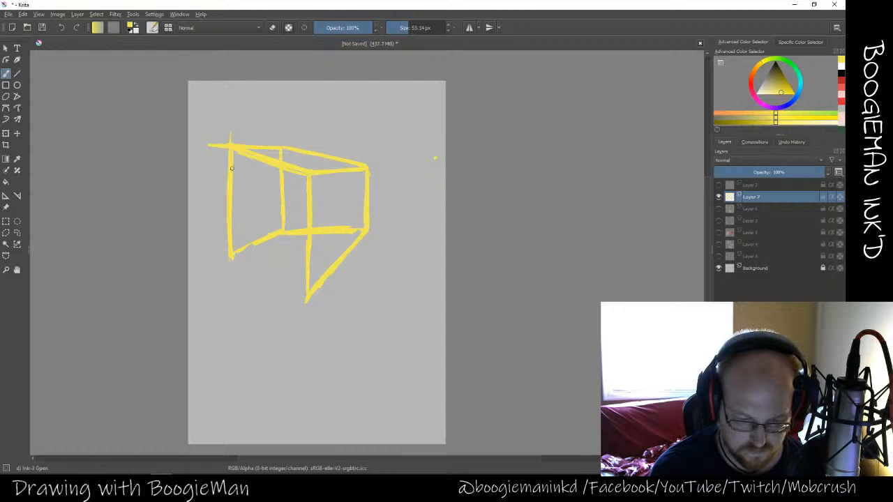
Reinforce the left vertical and back bottom edges, and draw a steep front bottom edge from the left side to the lowered front corner
{"action": "left_click_drag", "start_coordinate": [232, 148], "coordinate": [231, 273]}
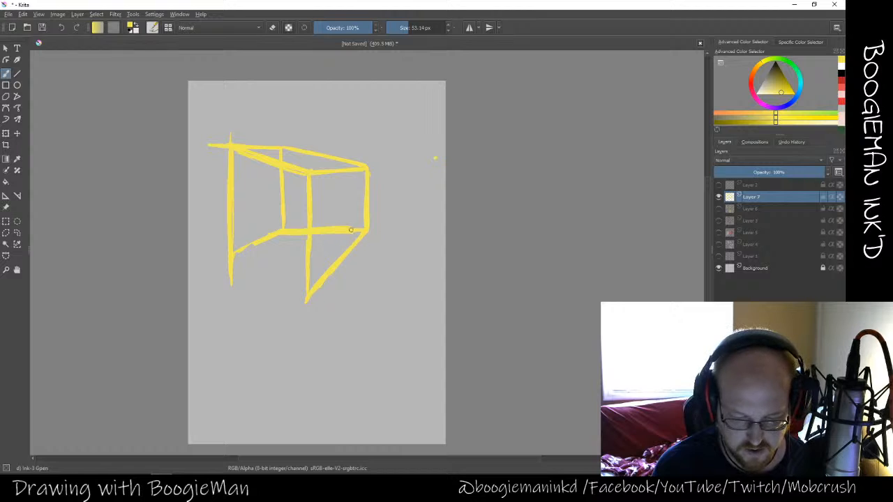
{"action": "left_click_drag", "start_coordinate": [292, 229], "coordinate": [334, 227]}
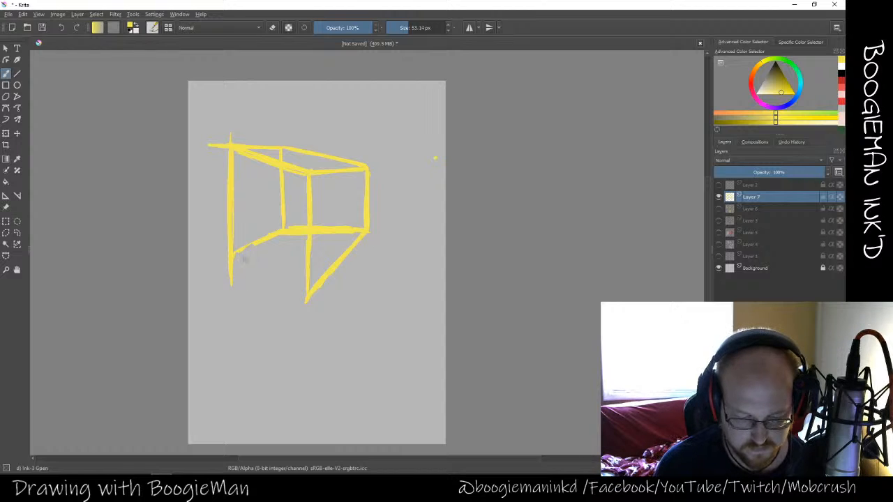
{"action": "left_click_drag", "start_coordinate": [234, 257], "coordinate": [296, 296]}
{"action": "left_click_drag", "start_coordinate": [236, 259], "coordinate": [305, 303]}
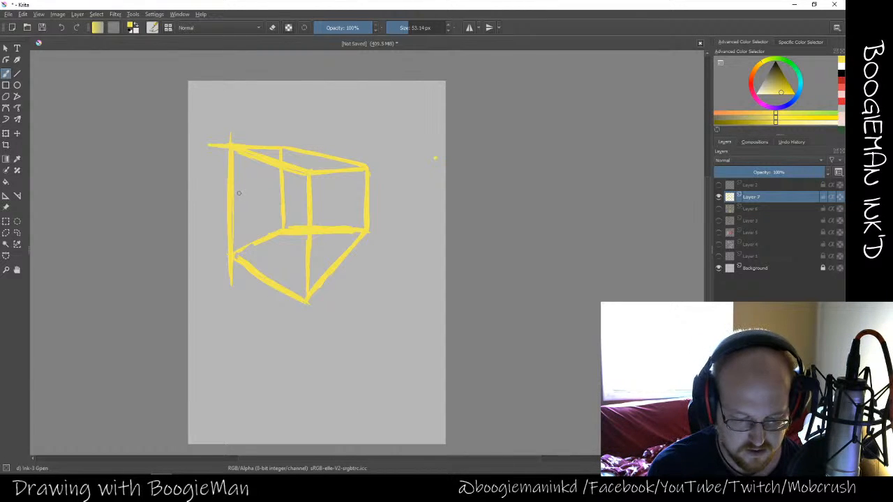
Draw a small yellow four-sided panel in perspective on the box's left face and hatch the top face
{"action": "mouse_move", "coordinate": [240, 190]}
{"action": "left_mouse_down"}
{"action": "mouse_move", "coordinate": [240, 226]}
{"action": "mouse_move", "coordinate": [296, 248]}
{"action": "mouse_move", "coordinate": [293, 227]}
{"action": "mouse_move", "coordinate": [294, 250]}
{"action": "mouse_move", "coordinate": [302, 226]}
{"action": "left_mouse_up"}
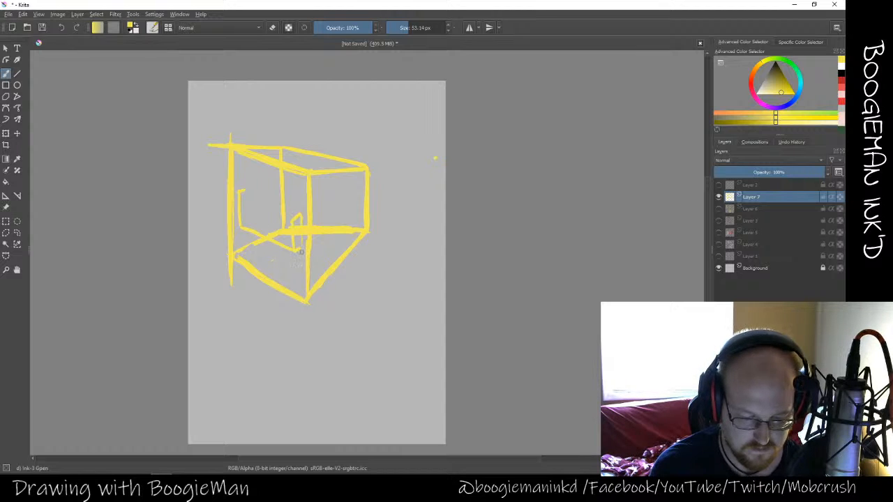
{"action": "left_click_drag", "start_coordinate": [242, 193], "coordinate": [296, 224]}
{"action": "left_click_drag", "start_coordinate": [243, 190], "coordinate": [300, 216]}
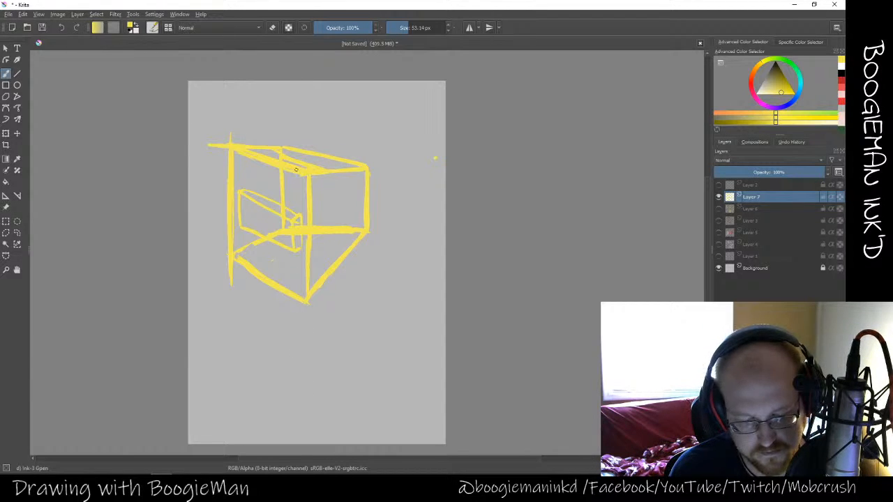
{"action": "mouse_move", "coordinate": [296, 169]}
{"action": "left_mouse_down"}
{"action": "mouse_move", "coordinate": [246, 151]}
{"action": "mouse_move", "coordinate": [296, 149]}
{"action": "mouse_move", "coordinate": [323, 165]}
{"action": "mouse_move", "coordinate": [356, 168]}
{"action": "left_mouse_up"}
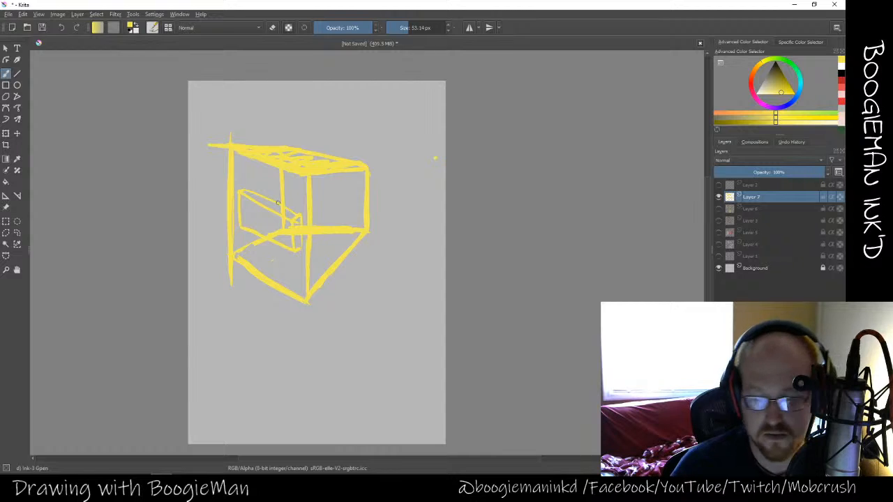
Hide Layer 7 and Layer 5, and show Layer 3 and Layer 4 to bring back the coloured pig drawings
{"action": "left_click", "coordinate": [719, 197]}
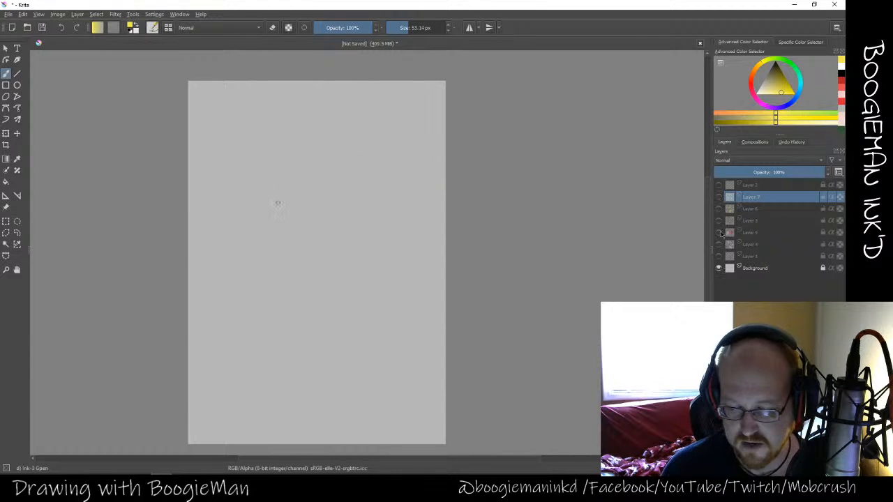
{"action": "left_click", "coordinate": [718, 210]}
{"action": "left_click", "coordinate": [719, 211]}
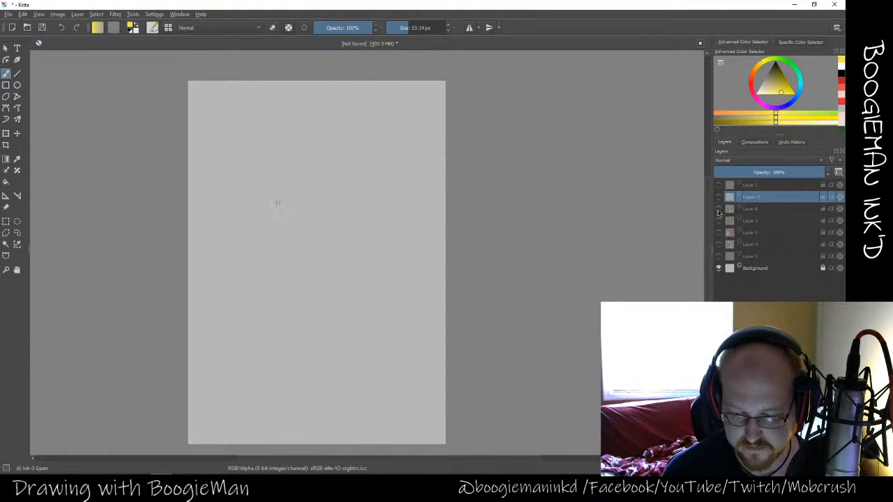
{"action": "left_click", "coordinate": [719, 211]}
{"action": "left_click", "coordinate": [719, 209]}
{"action": "left_click", "coordinate": [719, 220]}
{"action": "left_click", "coordinate": [719, 233]}
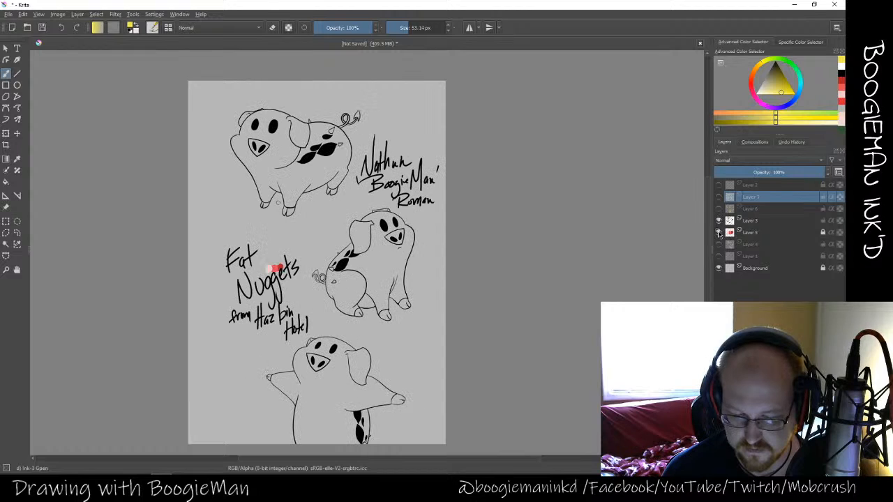
{"action": "left_click", "coordinate": [718, 244]}
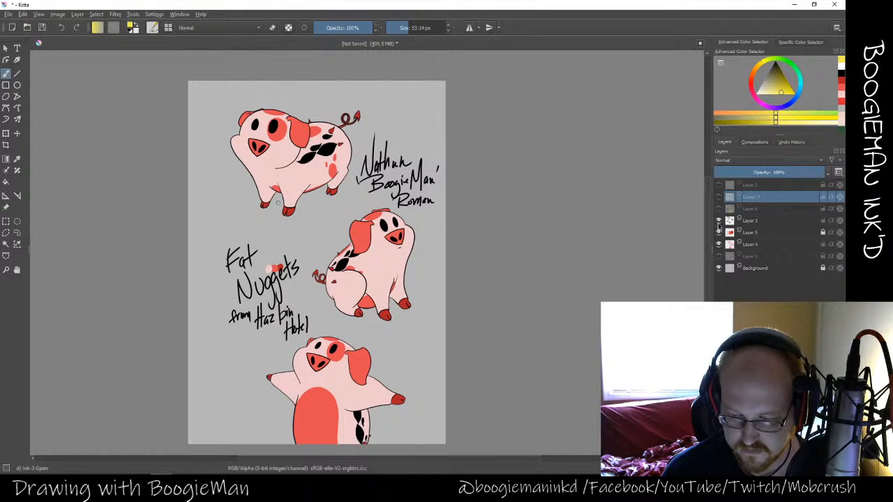
{"action": "left_click", "coordinate": [718, 232]}
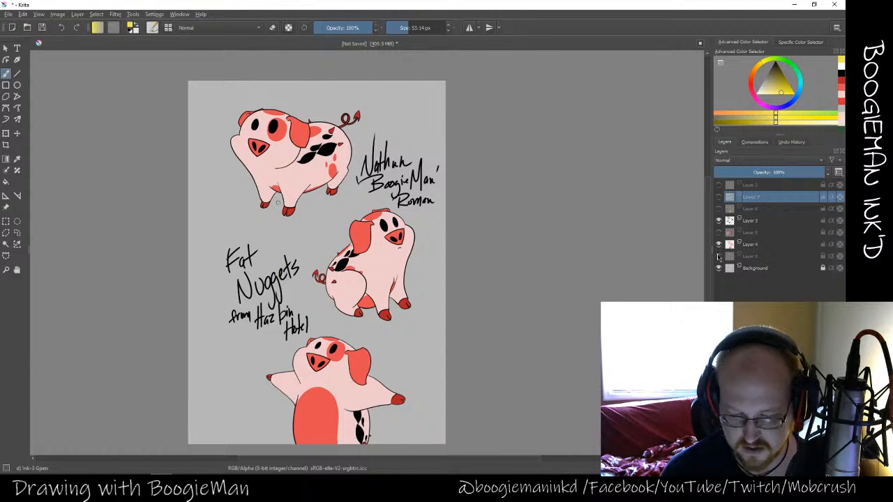